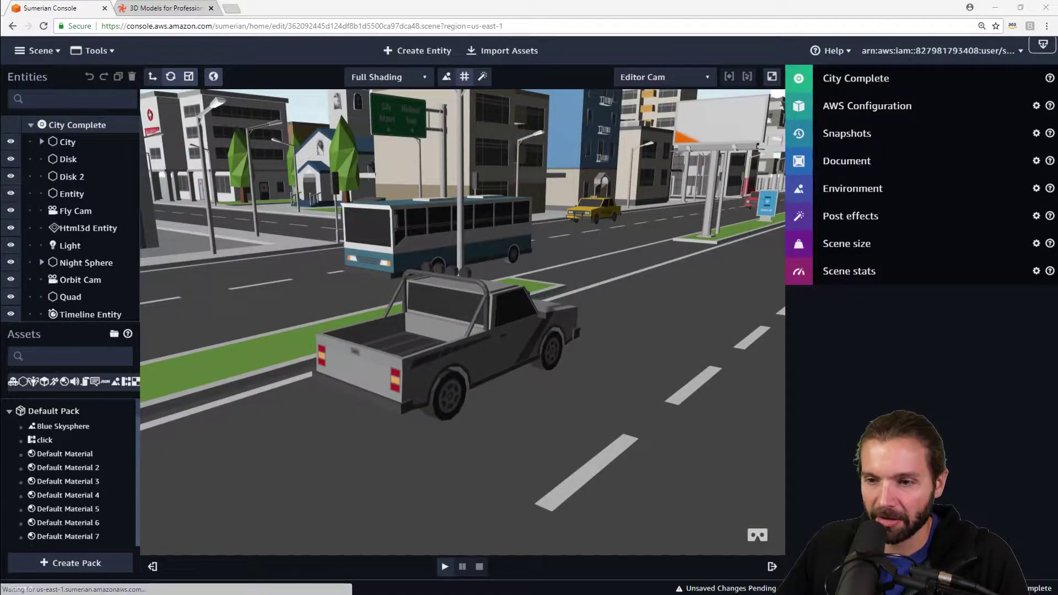
# Frame the street behind the pickup truck, play the scene and look around the city through the Orbit Cam
pyautogui.scroll(-2, 494, 243)
pyautogui.moveTo(494, 238); pyautogui.dragTo(566, 348)
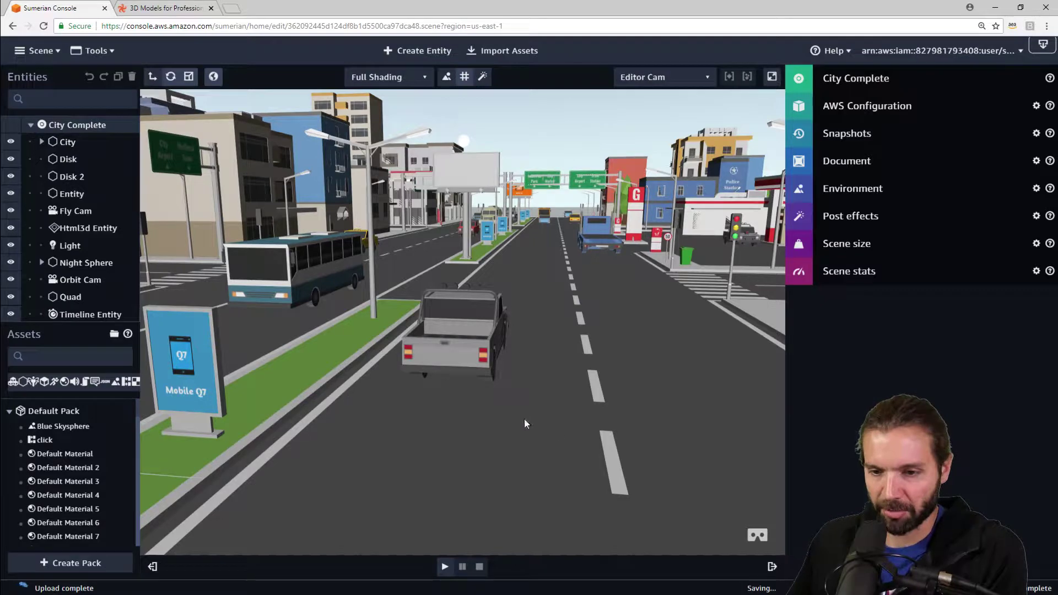
pyautogui.moveTo(571, 434); pyautogui.dragTo(571, 428)
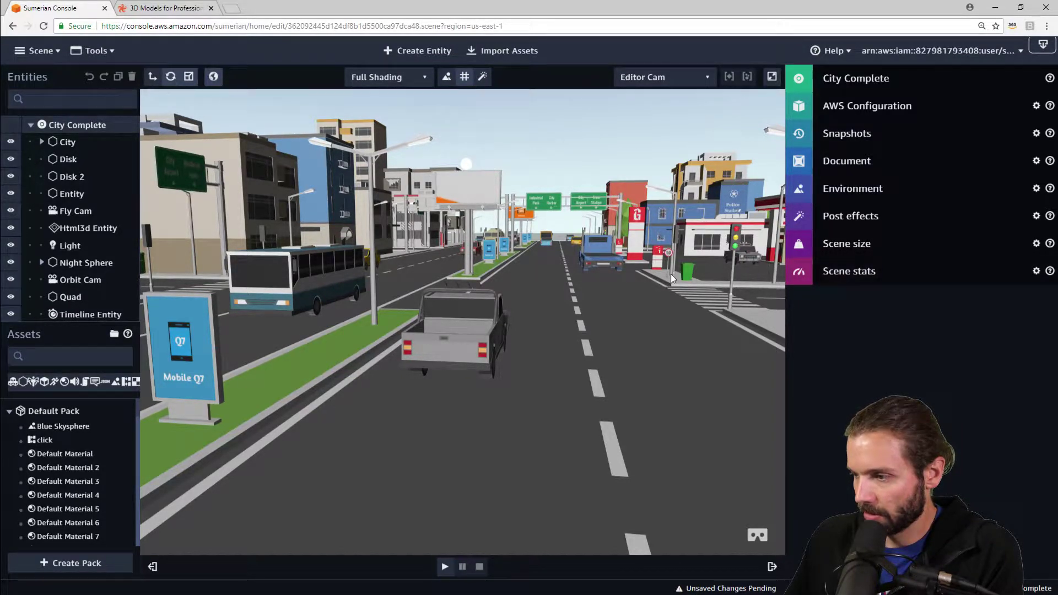
pyautogui.press('space')
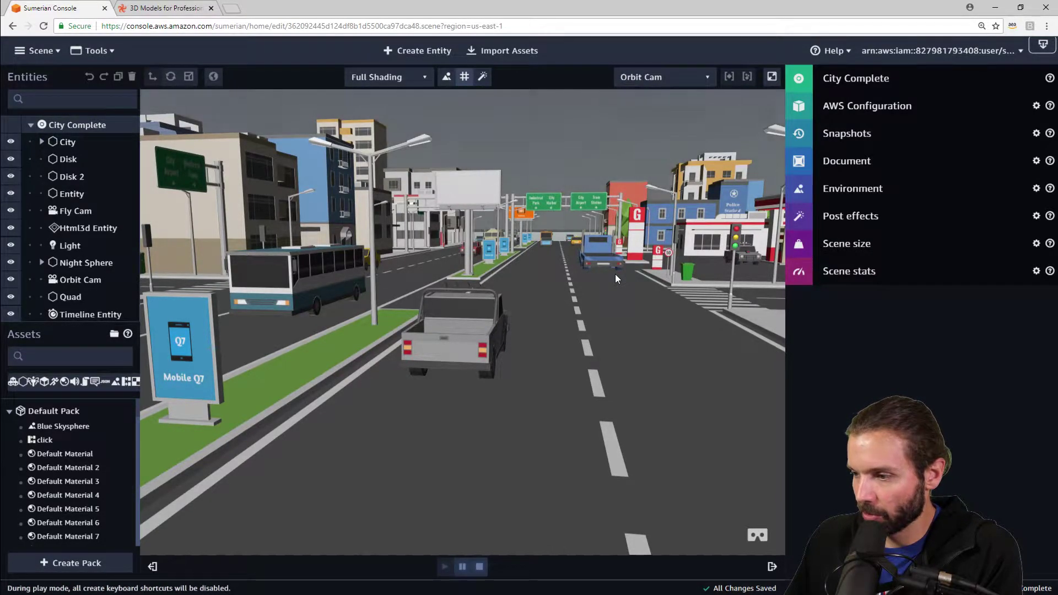
pyautogui.moveTo(598, 354); pyautogui.dragTo(565, 330)
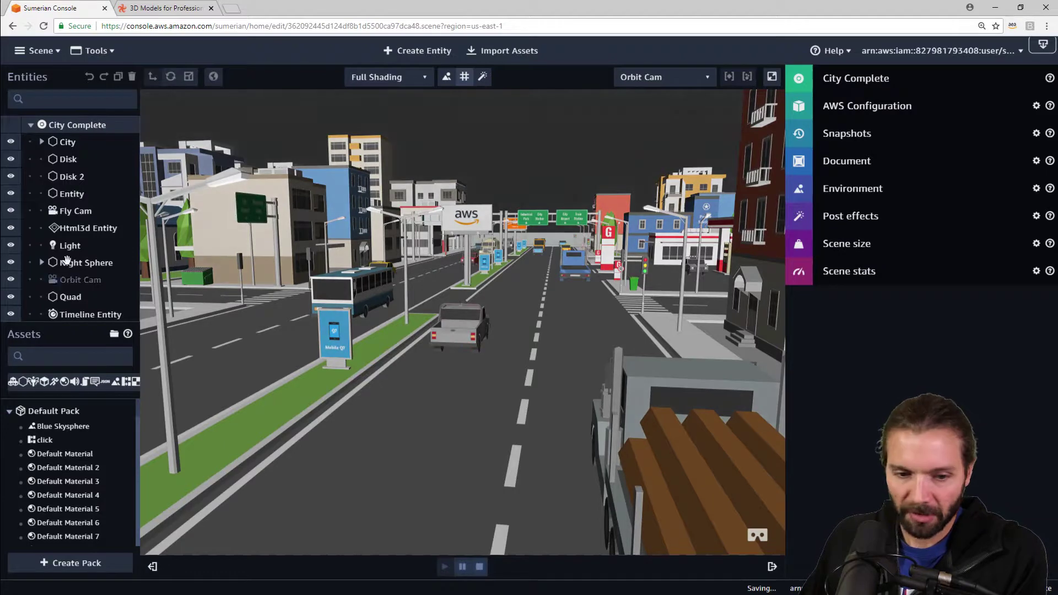
# Filter the assets to behaviors and open the click behavior in the state machine graph
pyautogui.moveTo(140, 242); pyautogui.dragTo(189, 246)
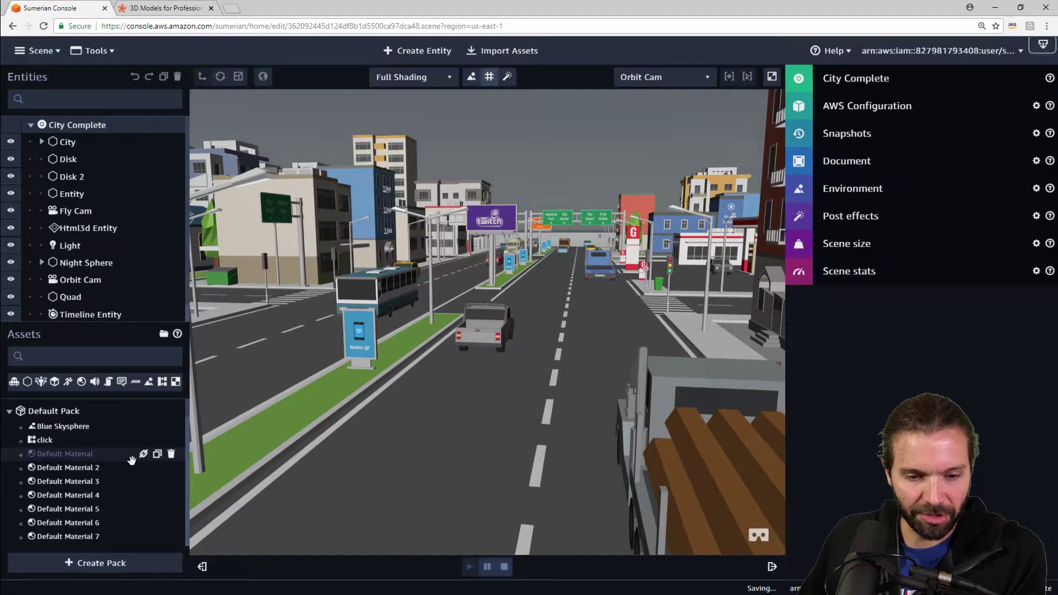
pyautogui.click(163, 383)
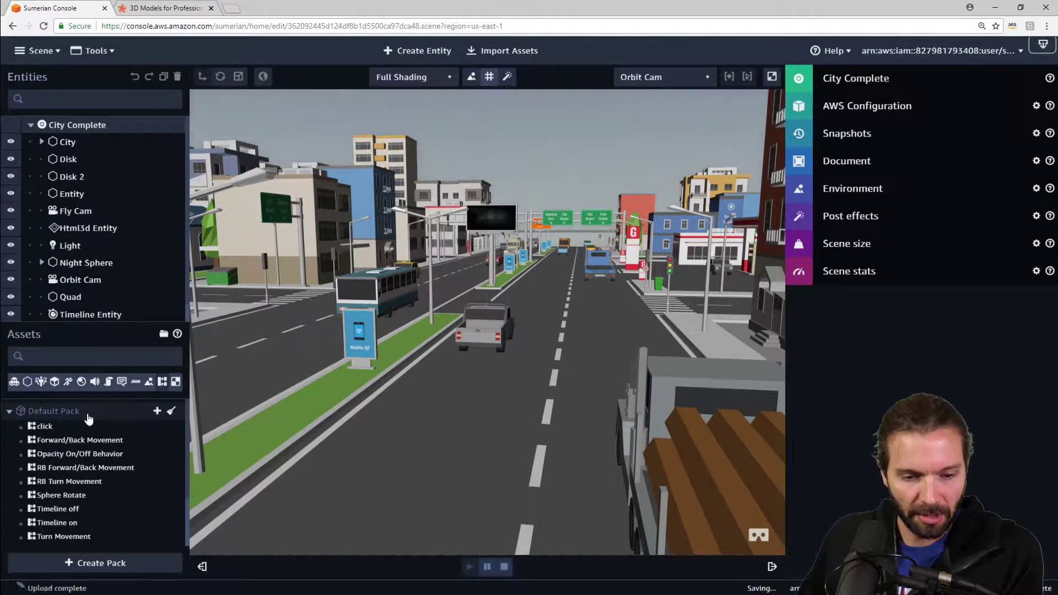
pyautogui.click(56, 426)
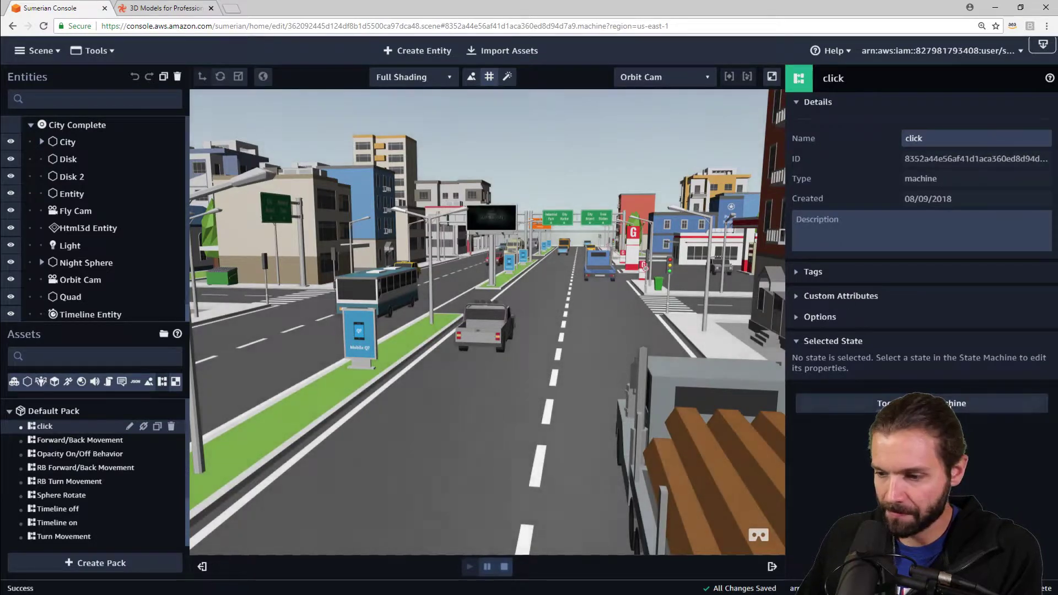
pyautogui.click(810, 403)
# Add a new state to the click behavior and place it in the free area below the second wait for click state
pyautogui.moveTo(691, 515); pyautogui.dragTo(587, 517)
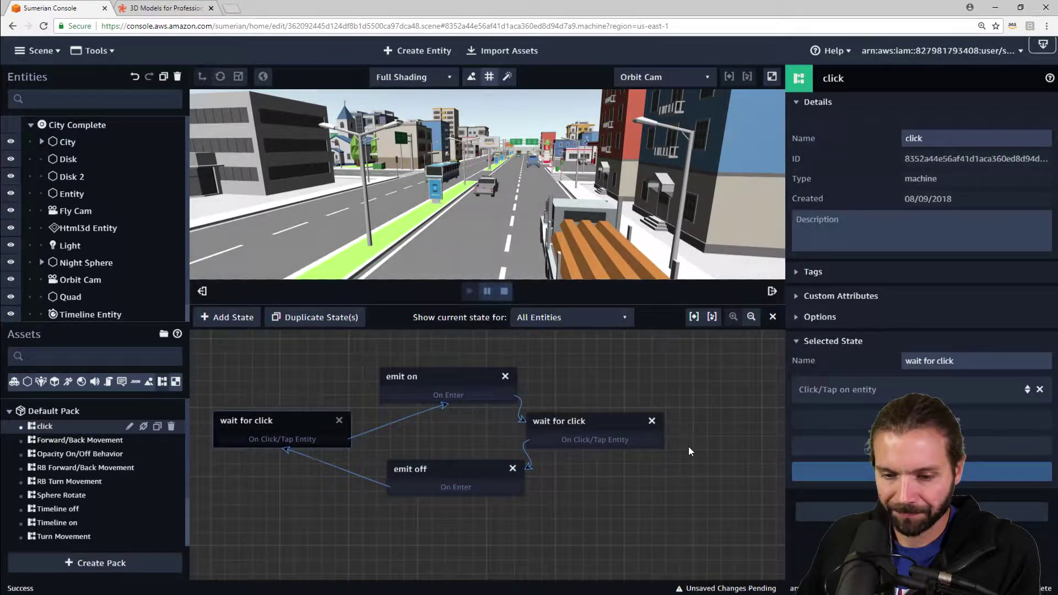
pyautogui.click(226, 318)
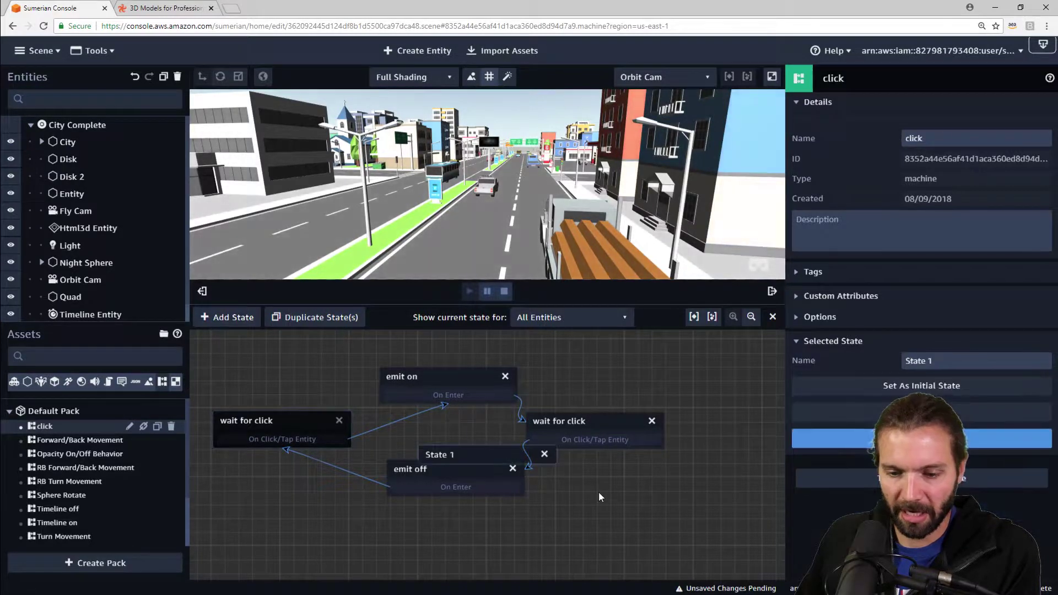
pyautogui.moveTo(481, 451); pyautogui.dragTo(643, 500)
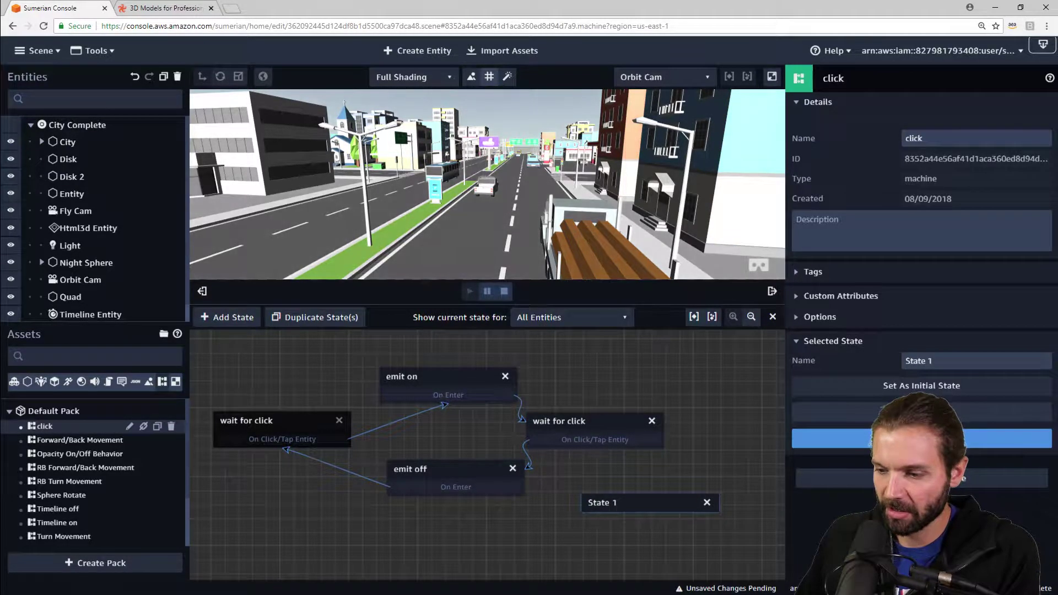
# Search the actions for "count" and add an Increment Counter action to State 1
pyautogui.click(922, 439)
pyautogui.write('count')
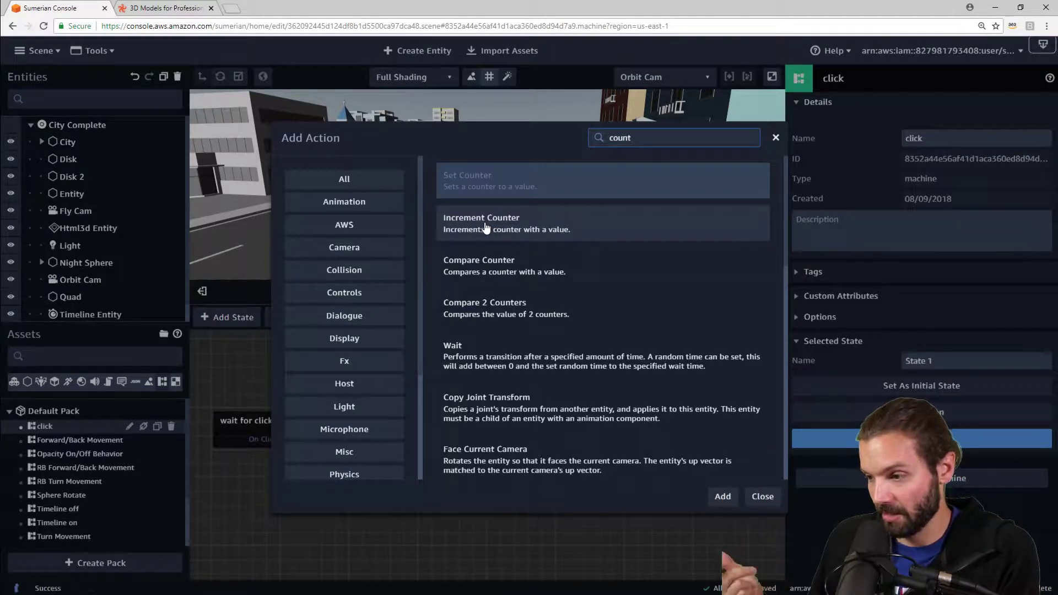
pyautogui.click(486, 228)
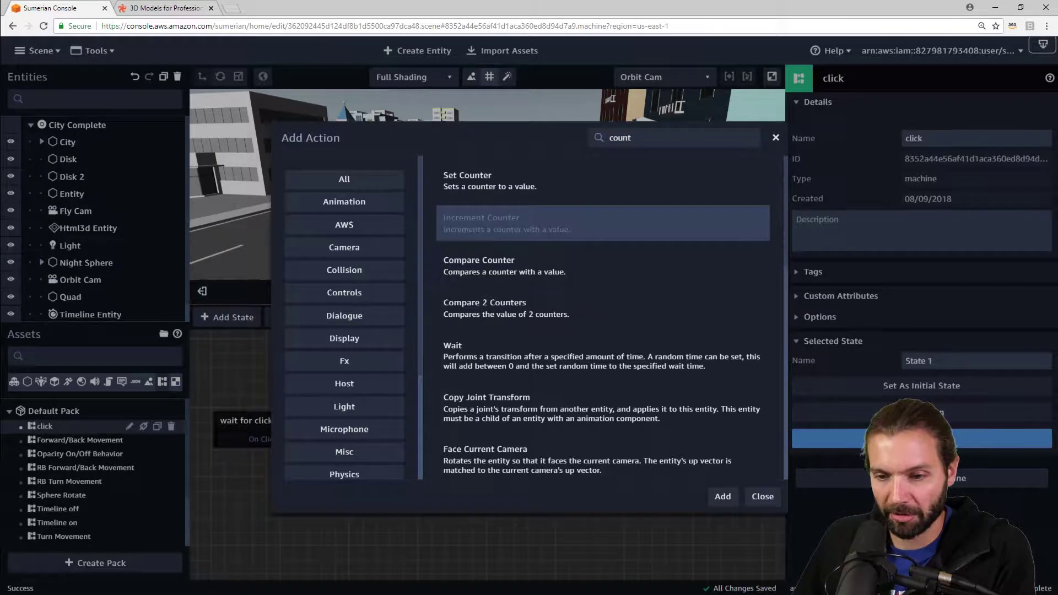
pyautogui.click(721, 497)
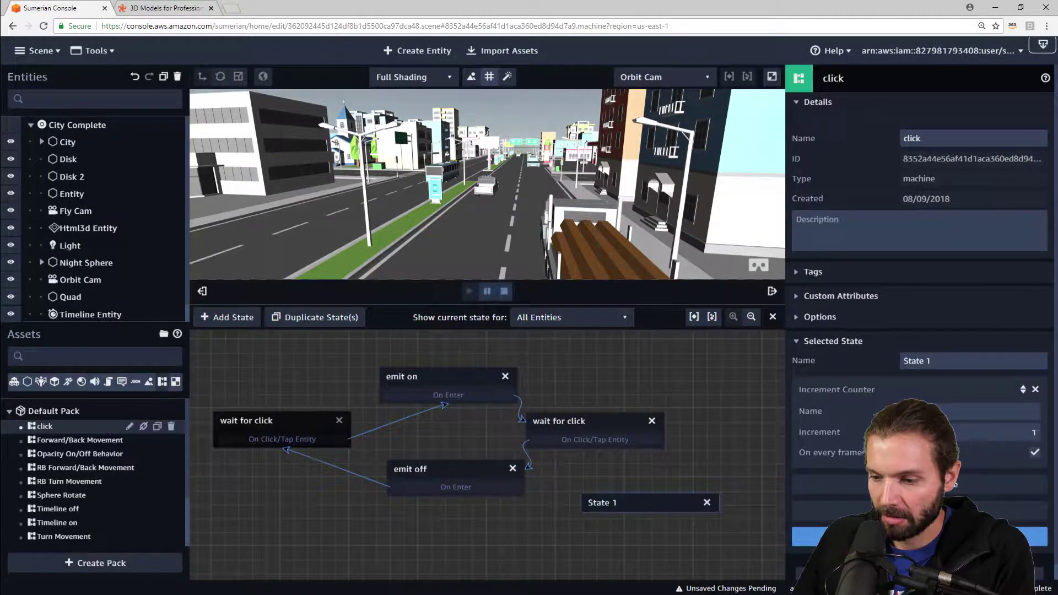
# Add a Compare Counter action to State 1
pyautogui.click(979, 433)
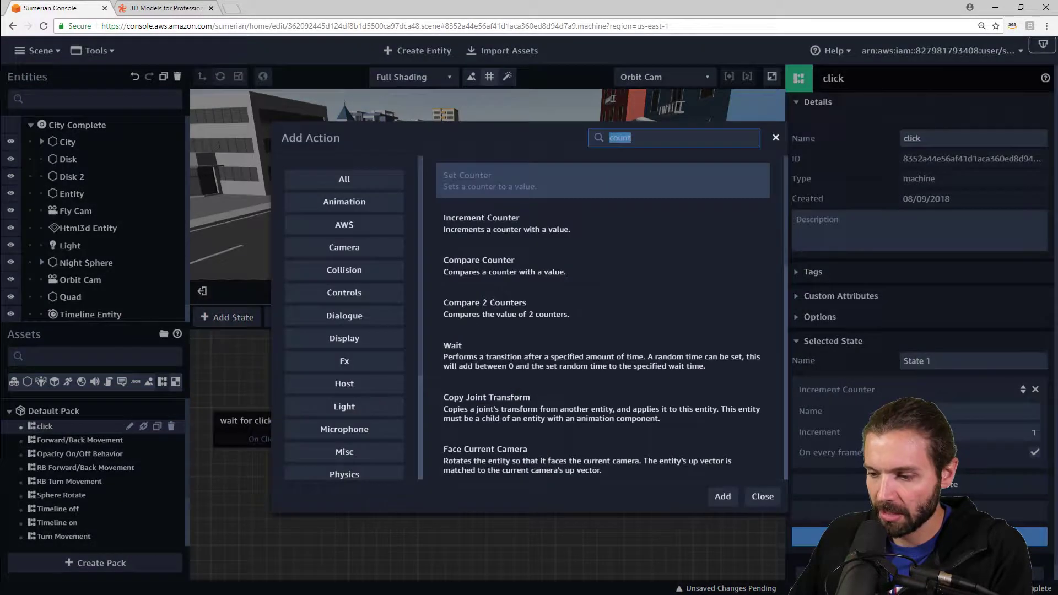
pyautogui.click(1037, 536)
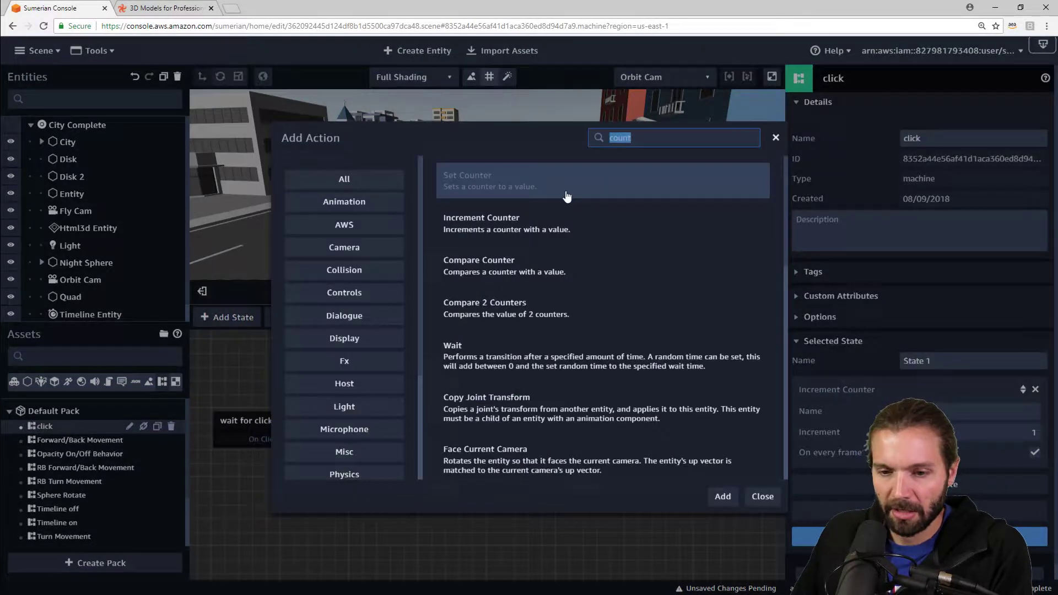
pyautogui.click(521, 269)
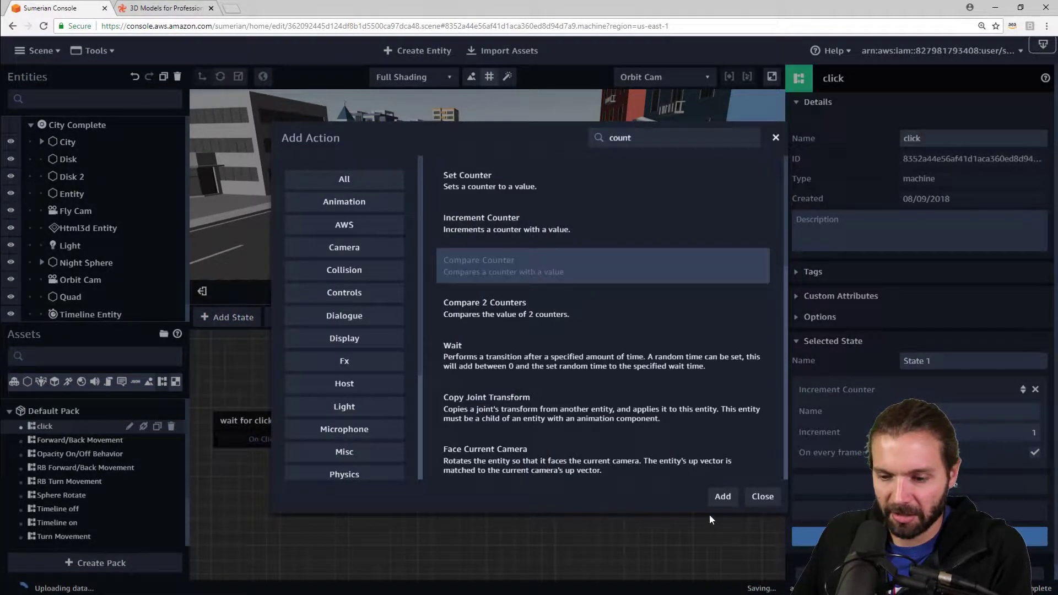
pyautogui.click(722, 497)
pyautogui.scroll(-2, 994, 465)
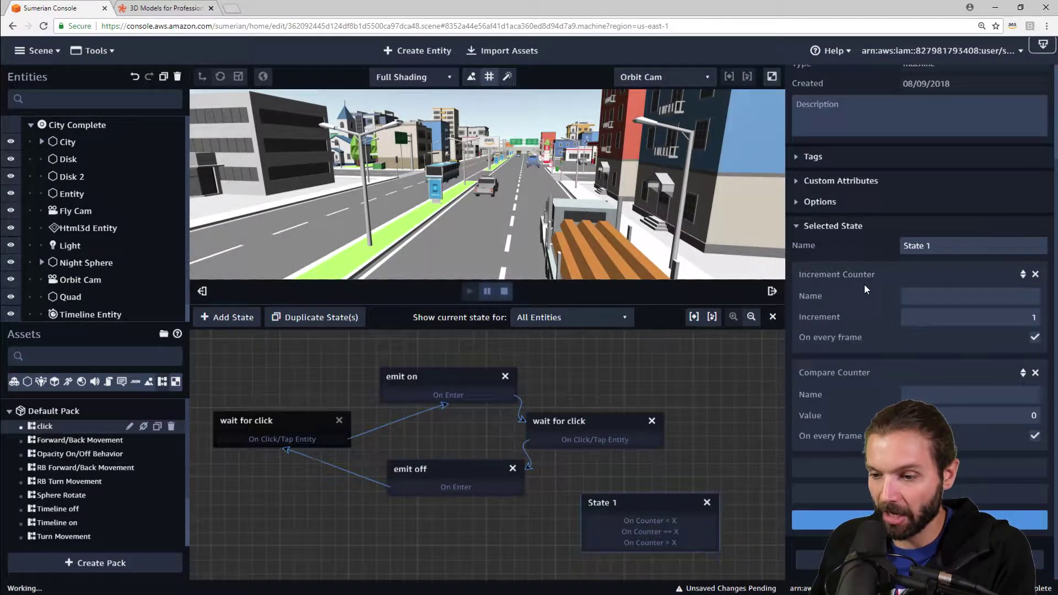
# Enter "name" as the counter name in both the Increment Counter and Compare Counter actions, and shift State 1 slightly in the graph
pyautogui.click(950, 301)
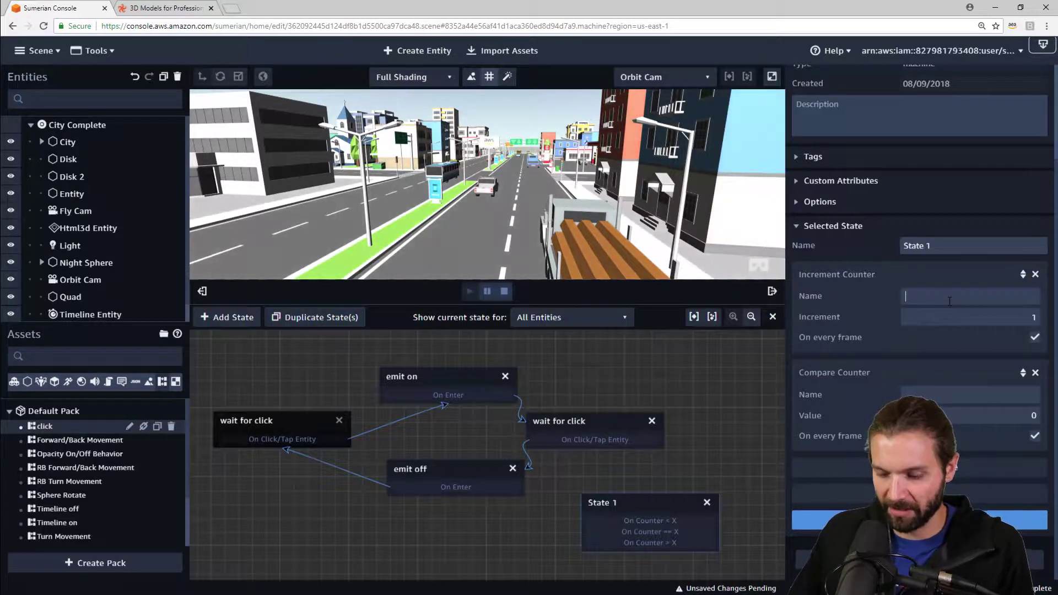
pyautogui.write('name')
pyautogui.press('Tab')
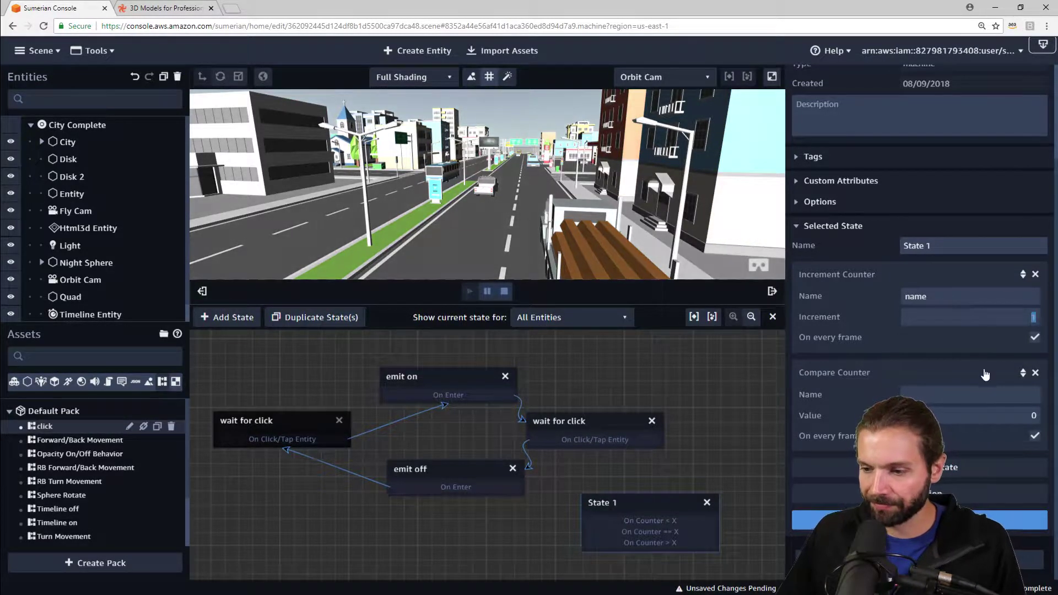
pyautogui.click(966, 393)
pyautogui.write('name')
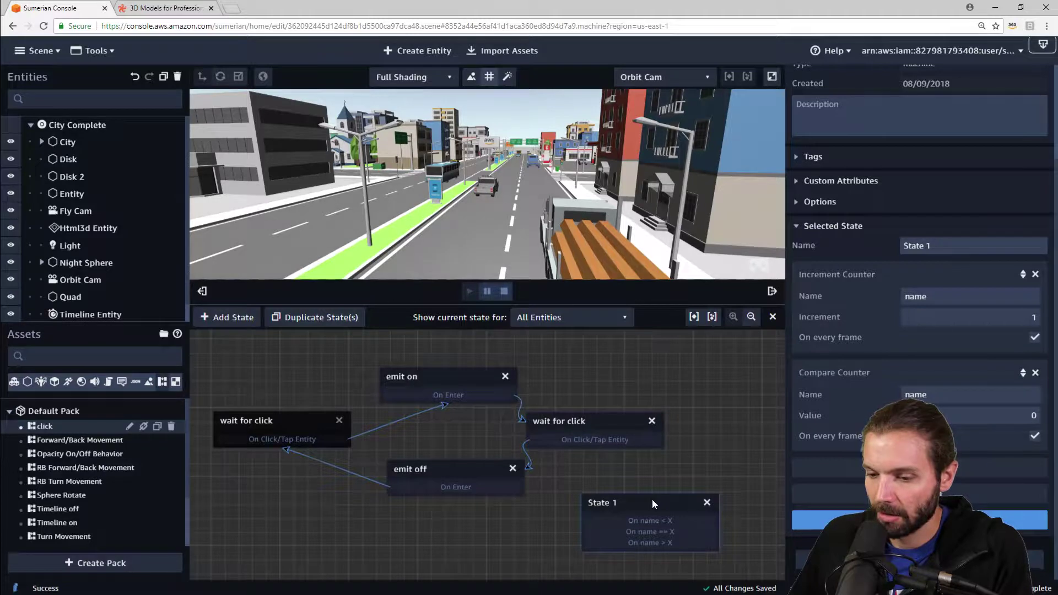
pyautogui.moveTo(653, 498)
pyautogui.mouseDown()
pyautogui.moveTo(659, 484)
pyautogui.moveTo(648, 487)
pyautogui.mouseUp()
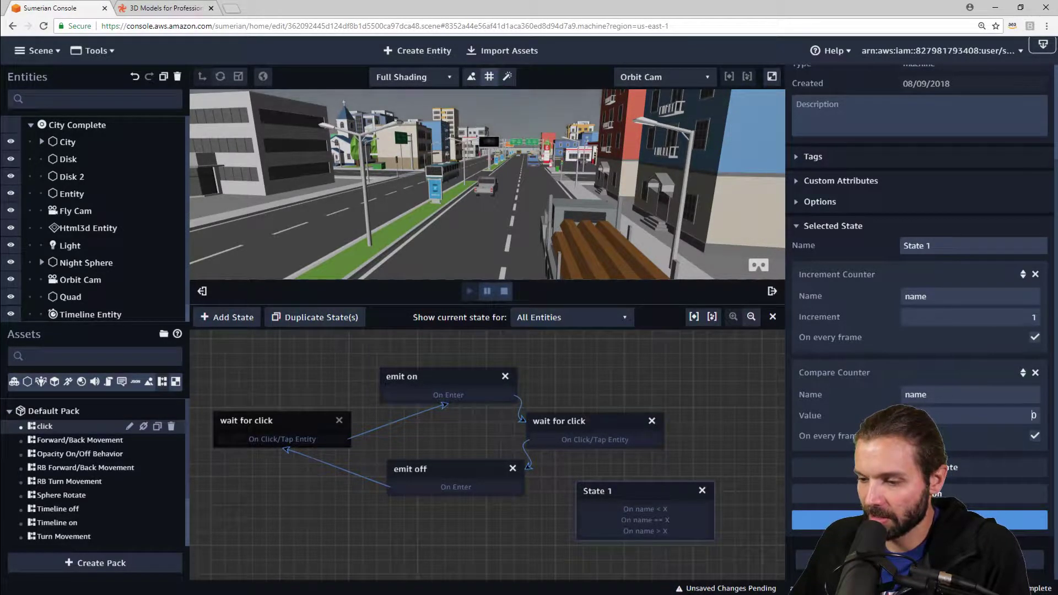
# Add a Compare 2 Counters action to State 1 and move the state so all its transitions fit in the graph
pyautogui.click(1026, 519)
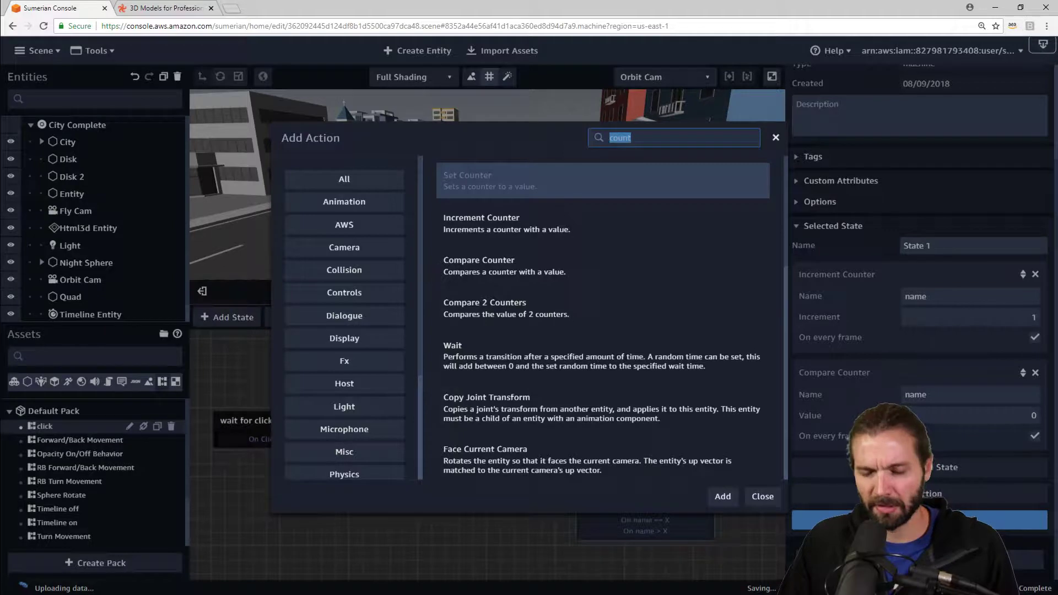
pyautogui.click(758, 497)
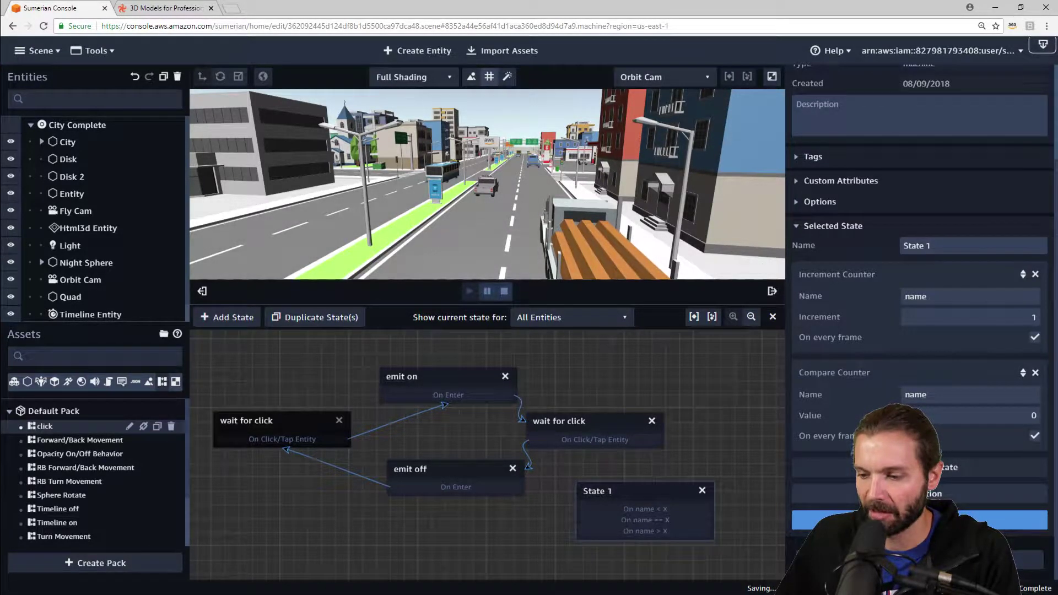
pyautogui.click(827, 519)
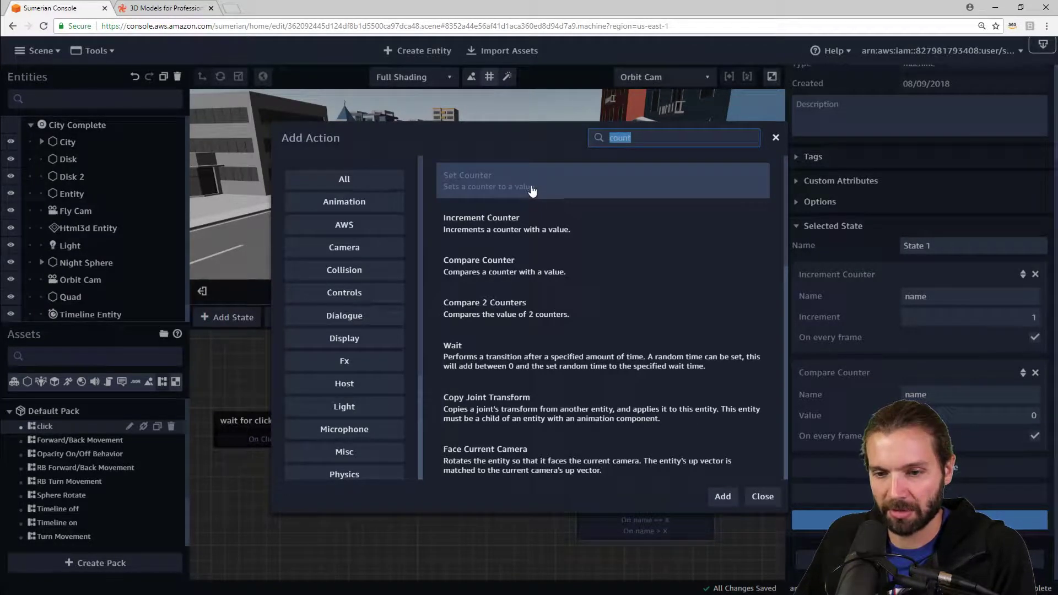
pyautogui.click(606, 309)
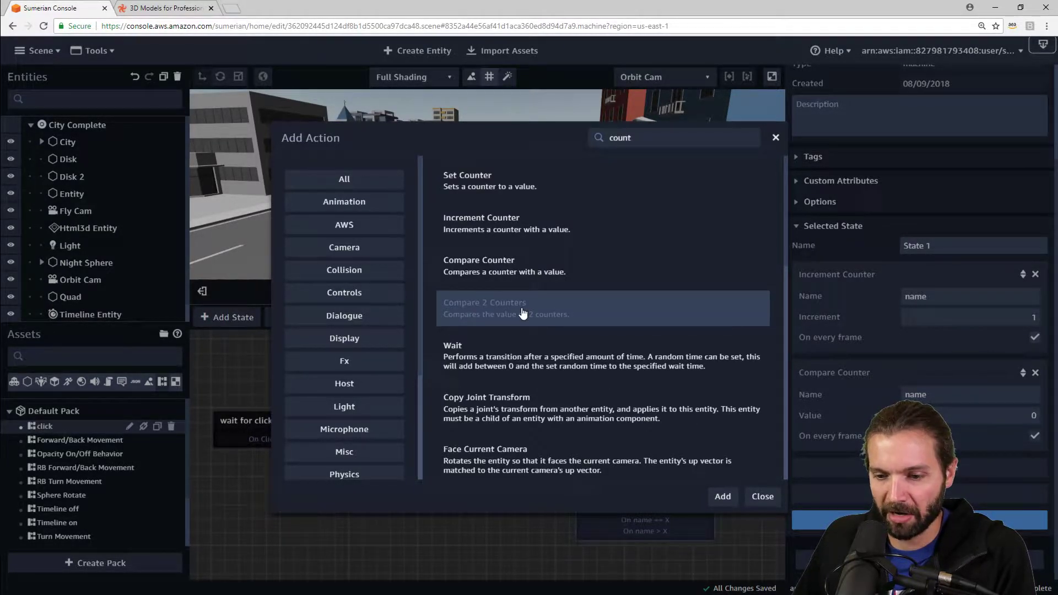
pyautogui.click(723, 497)
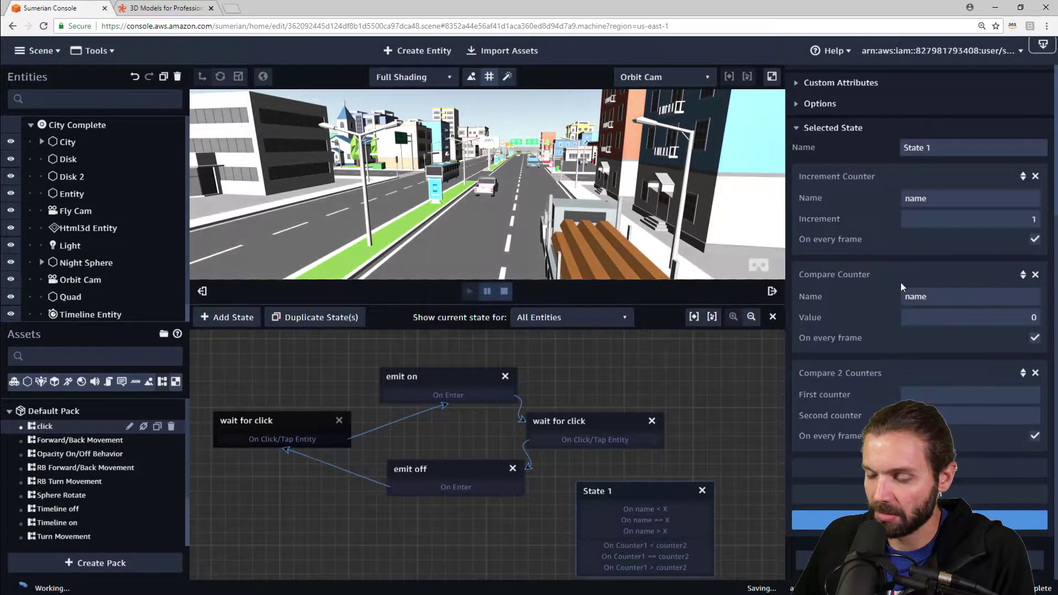
pyautogui.click(930, 396)
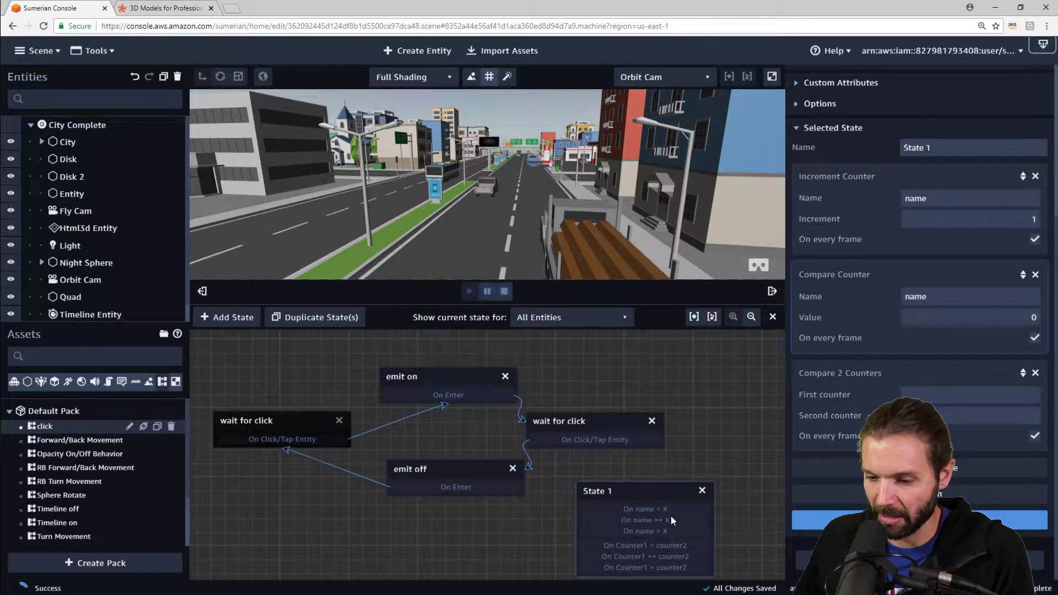
pyautogui.moveTo(673, 490); pyautogui.dragTo(679, 468)
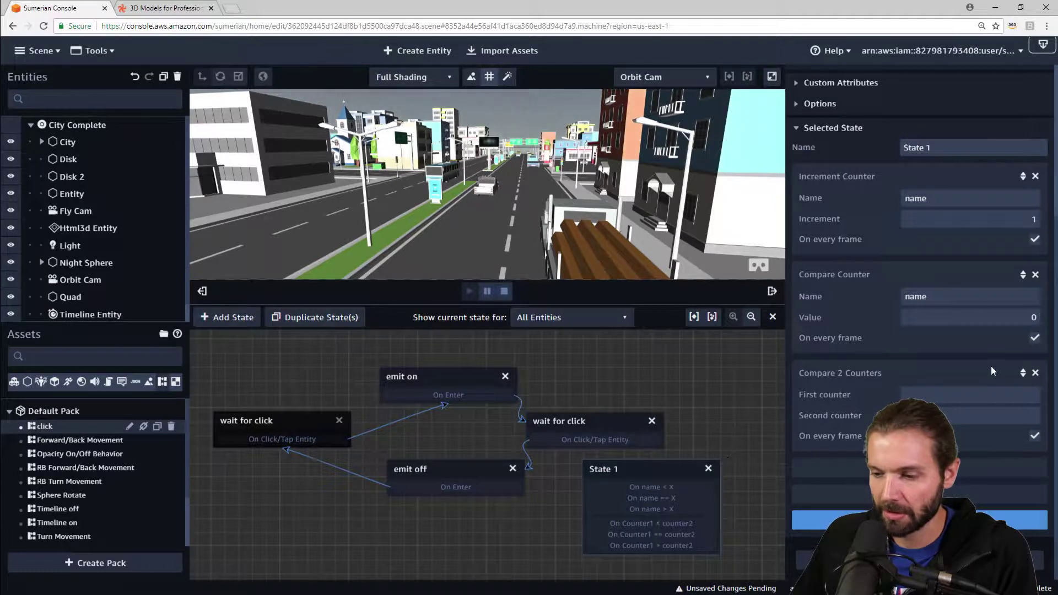
# Remove the Compare 2 Counters, Compare Counter and Increment Counter actions from State 1
pyautogui.click(1035, 372)
pyautogui.click(1035, 274)
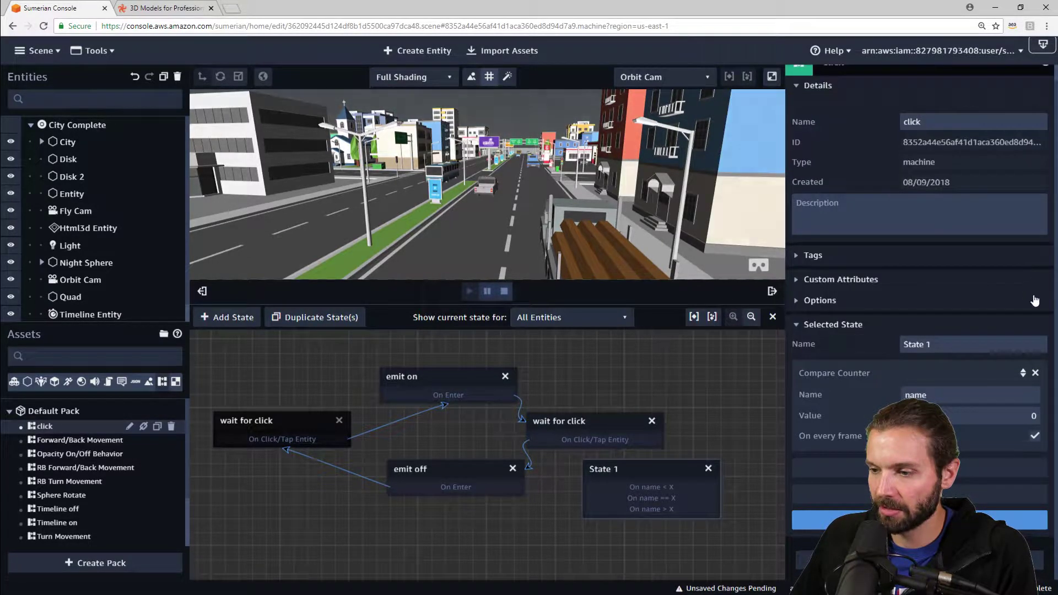
pyautogui.click(1035, 374)
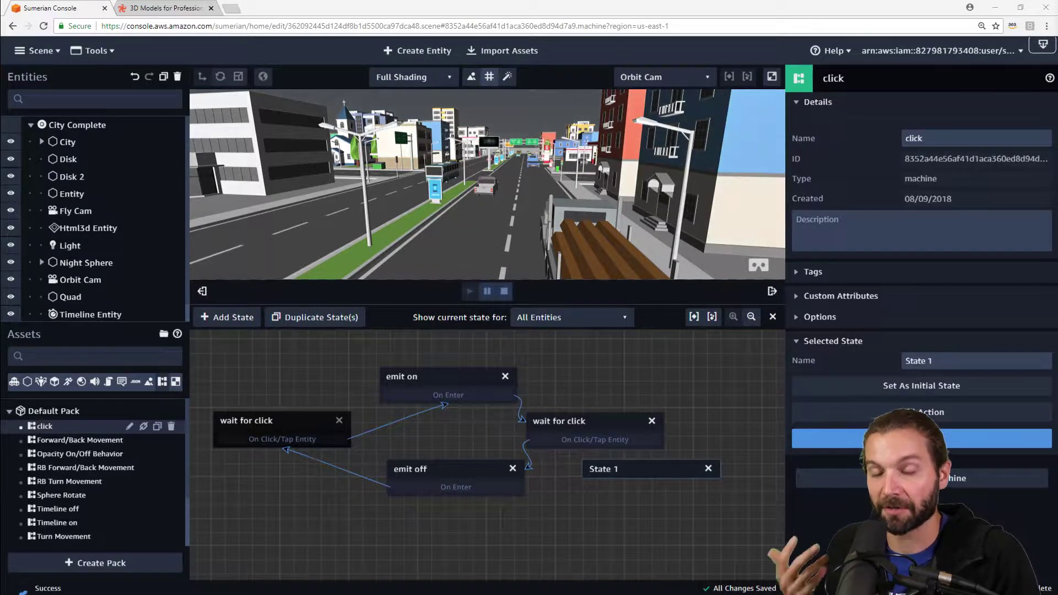
# Add a Wait action to State 1 and reposition the state slightly below the second wait for click state
pyautogui.click(887, 412)
pyautogui.write('wait')
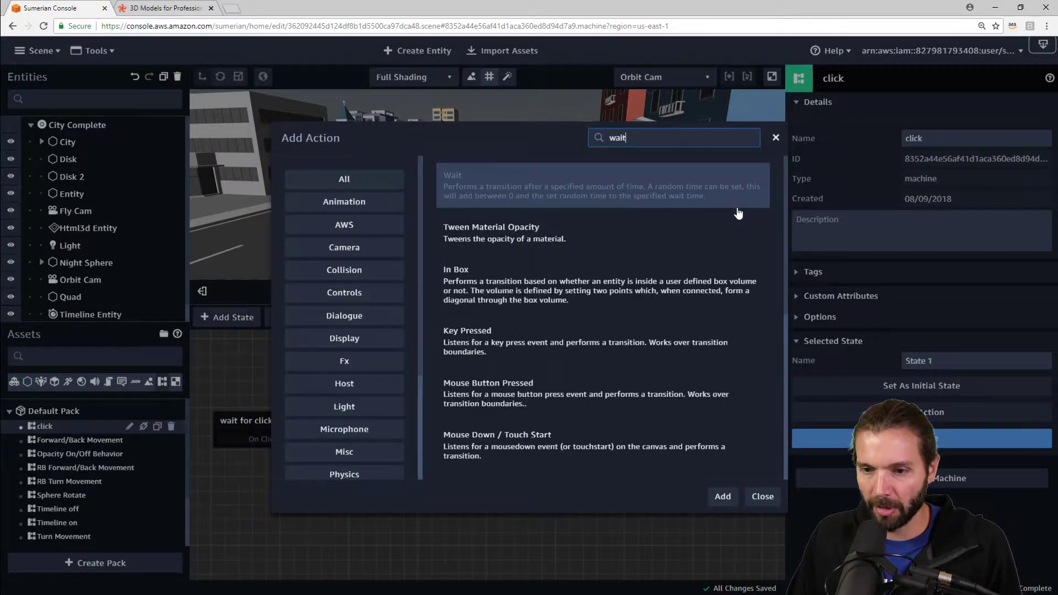
pyautogui.press('Return')
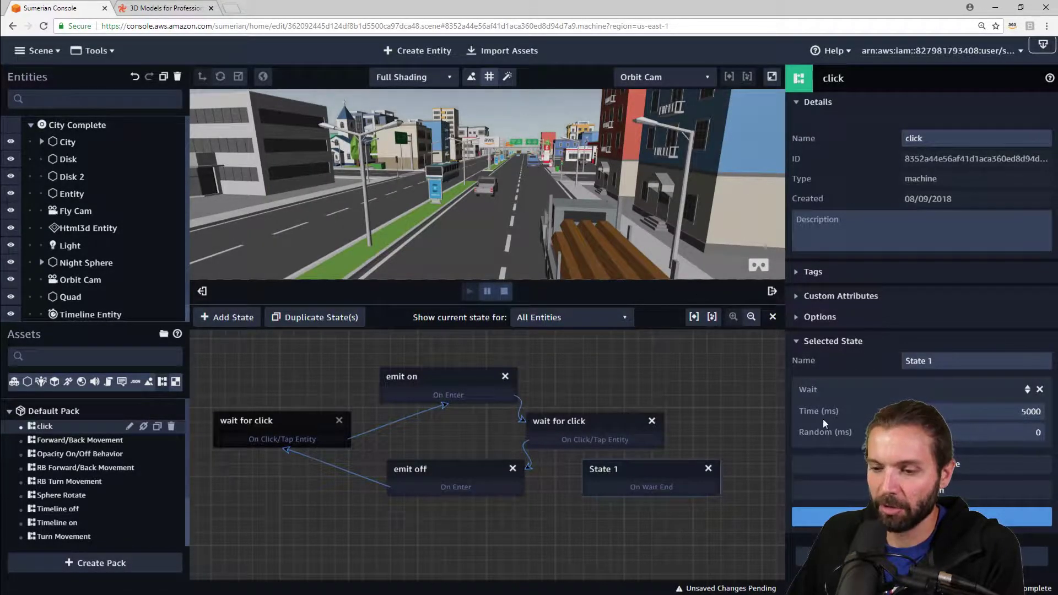
pyautogui.moveTo(640, 462); pyautogui.dragTo(648, 473)
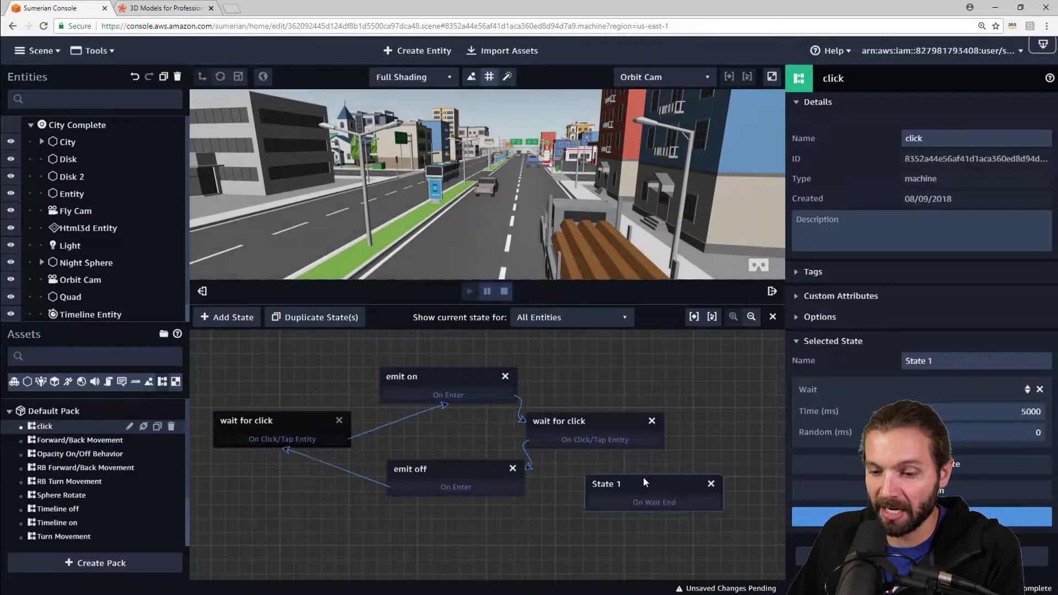
# Rename State 1 to "wait" and bring the empty graph area beside it into view
pyautogui.tripleClick(939, 360)
pyautogui.write('wait')
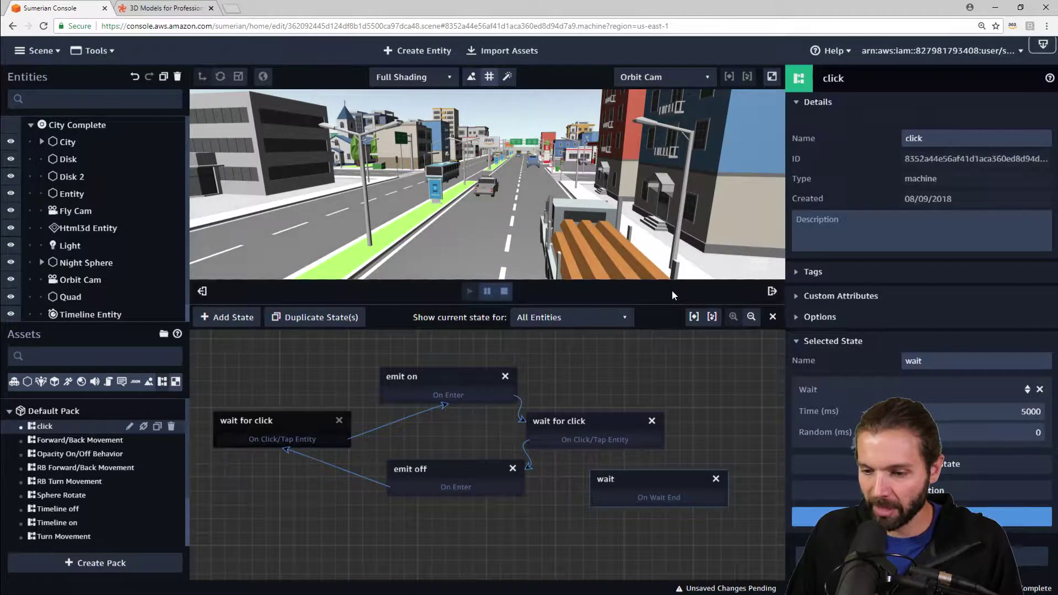
pyautogui.moveTo(551, 545); pyautogui.dragTo(199, 539)
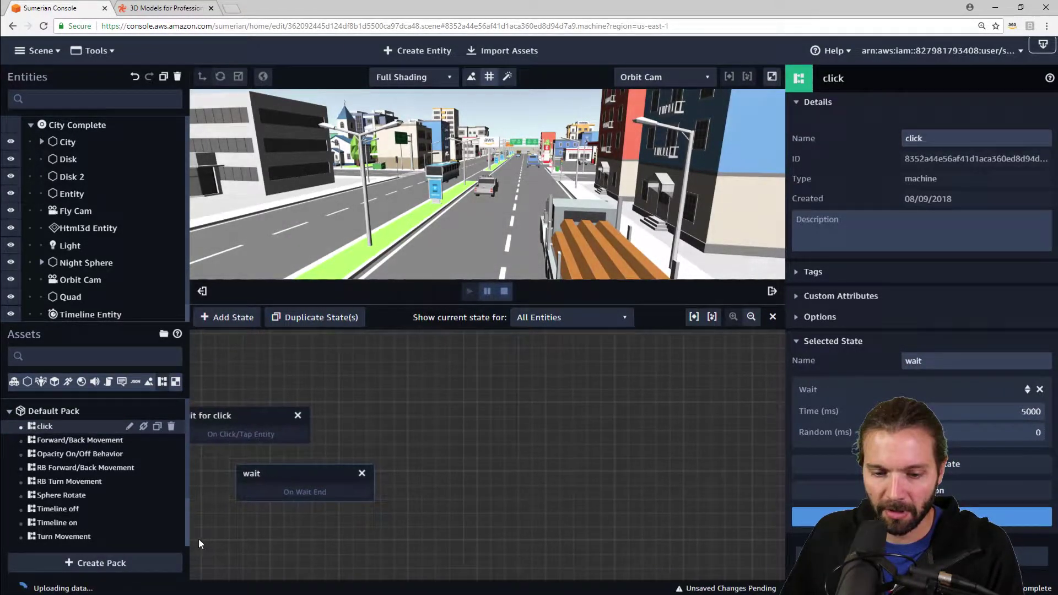
# Move the wait state into the open area beside wait for click and add a new state above and between them
pyautogui.moveTo(286, 484); pyautogui.dragTo(572, 413)
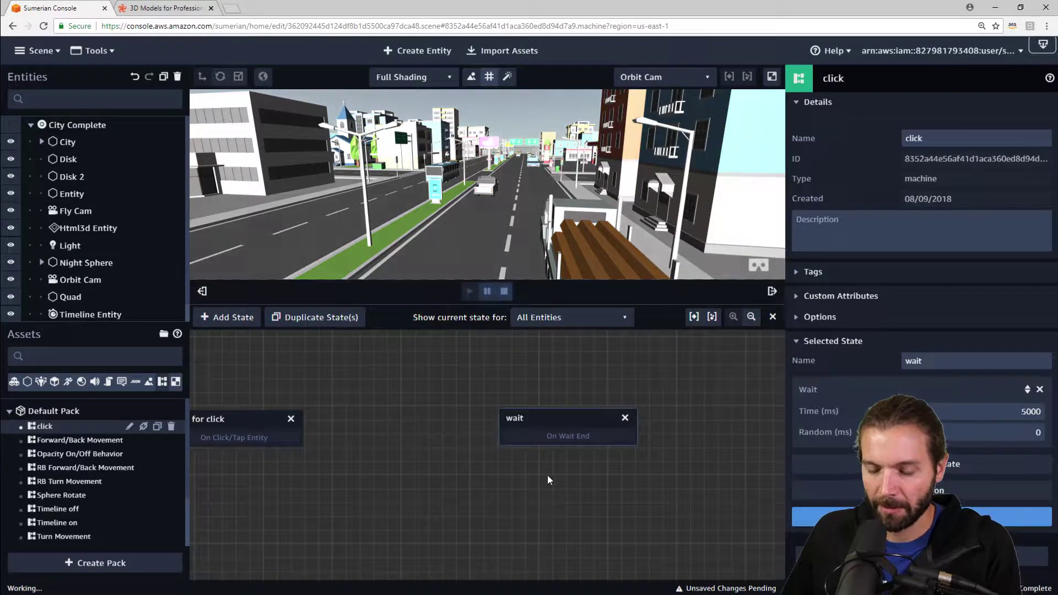
pyautogui.click(226, 317)
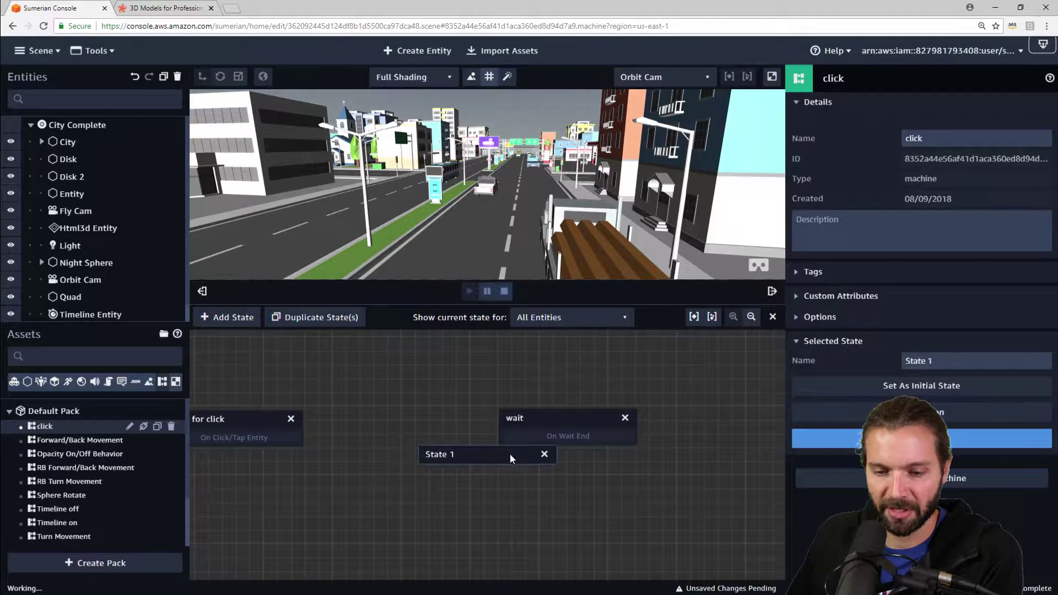
pyautogui.moveTo(510, 454); pyautogui.dragTo(437, 372)
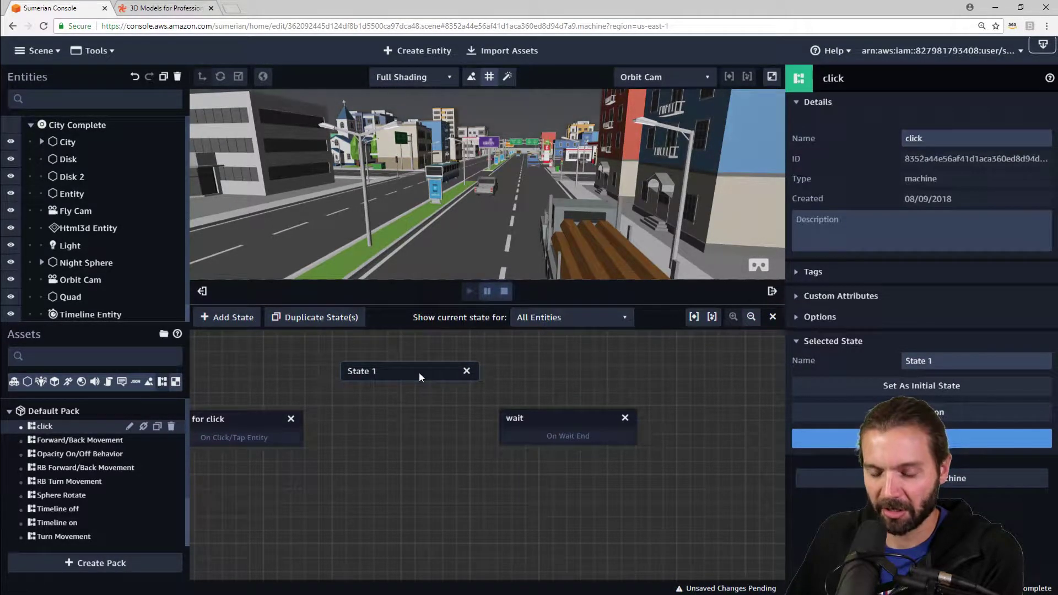
pyautogui.click(575, 423)
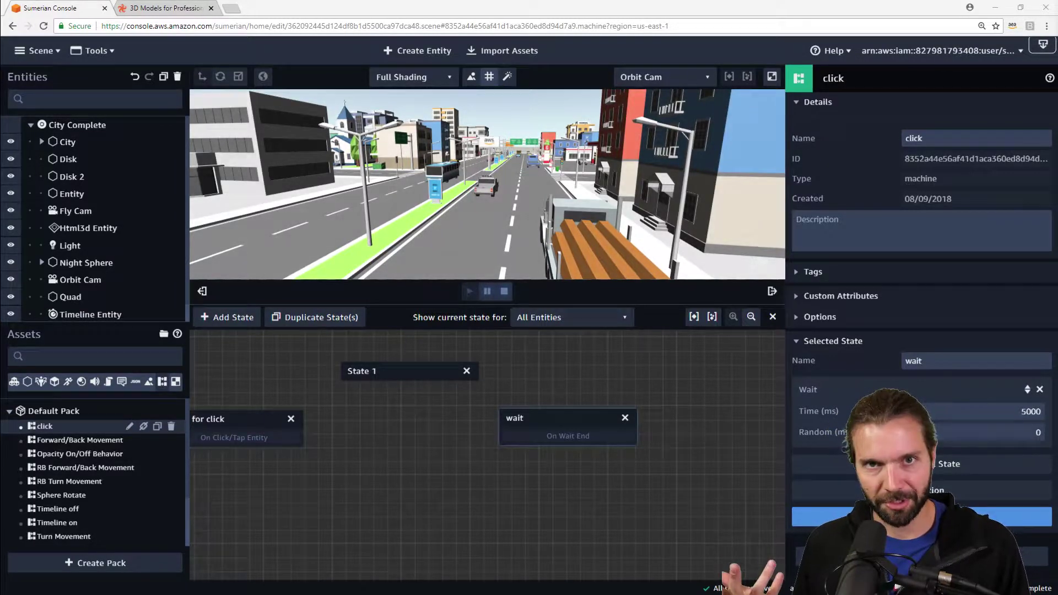
# Delete State 1 and the wait state from the click behavior's graph and widen the graph area slightly
pyautogui.moveTo(158, 471)
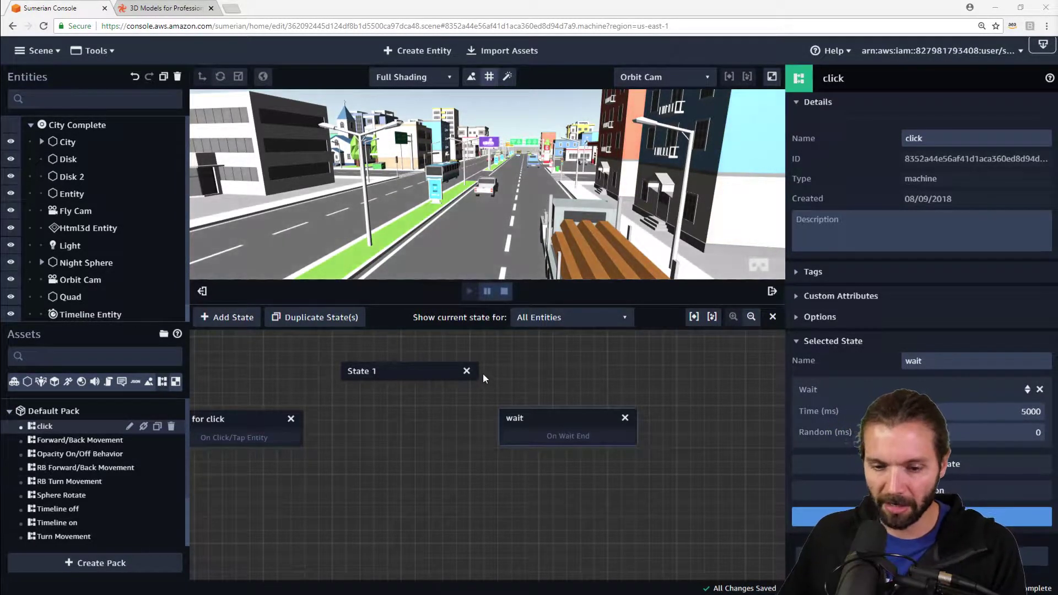
pyautogui.click(467, 371)
pyautogui.click(625, 419)
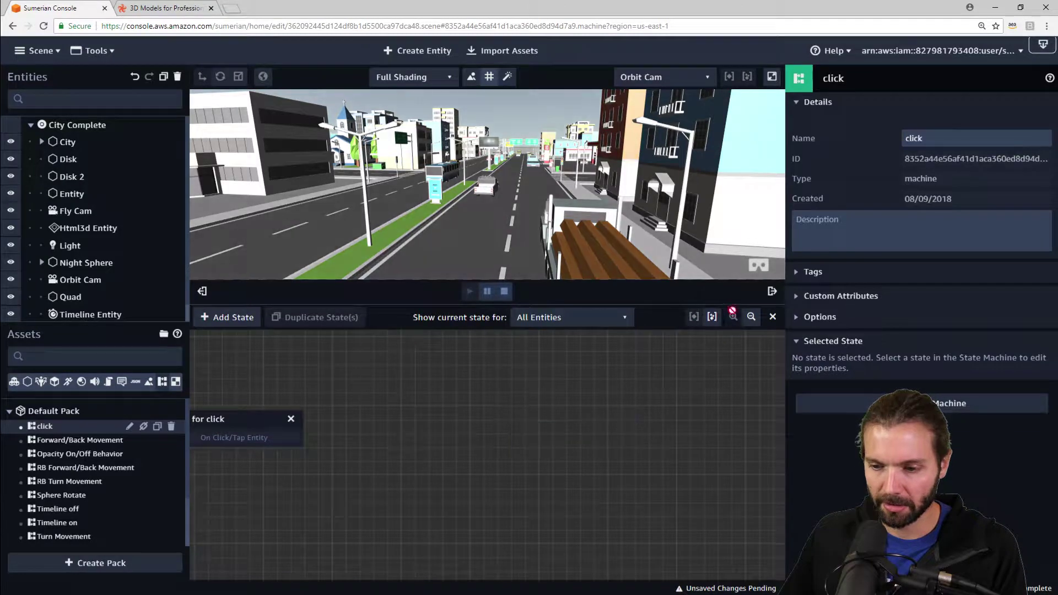
pyautogui.moveTo(487, 494); pyautogui.dragTo(684, 530)
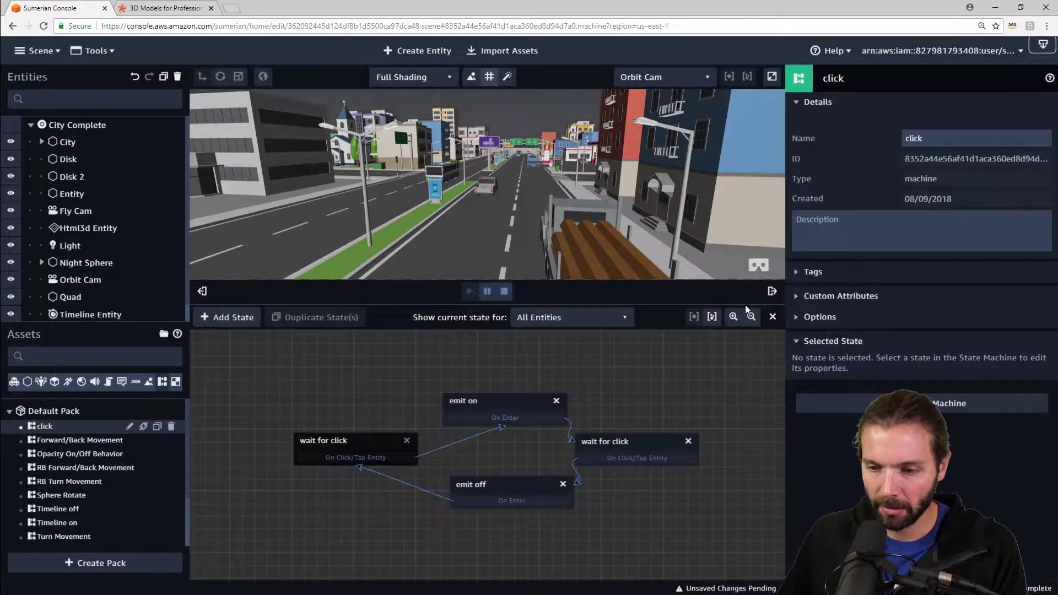
pyautogui.click(733, 319)
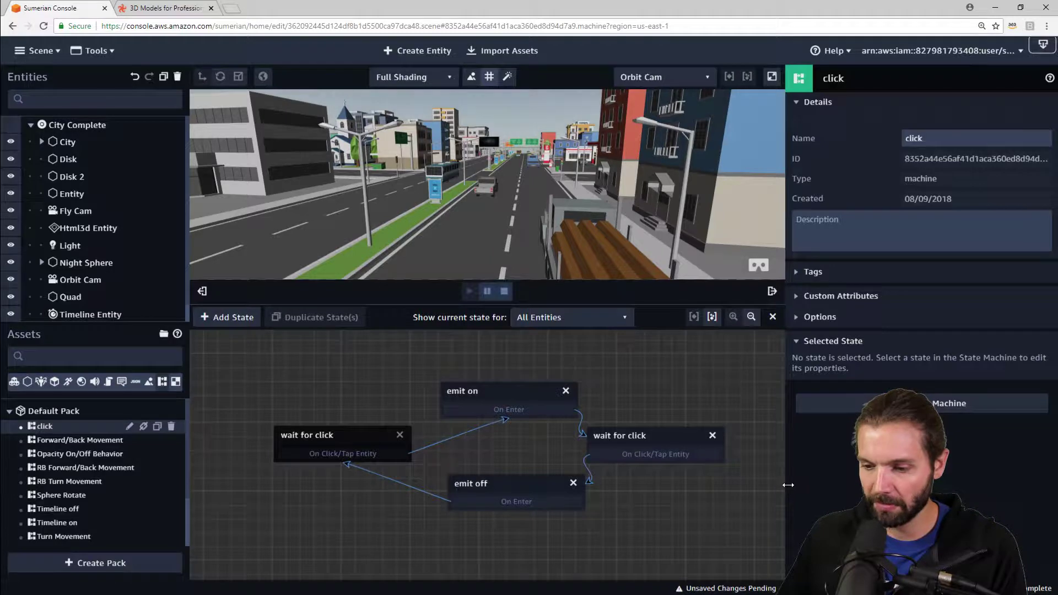
pyautogui.moveTo(786, 483); pyautogui.dragTo(803, 483)
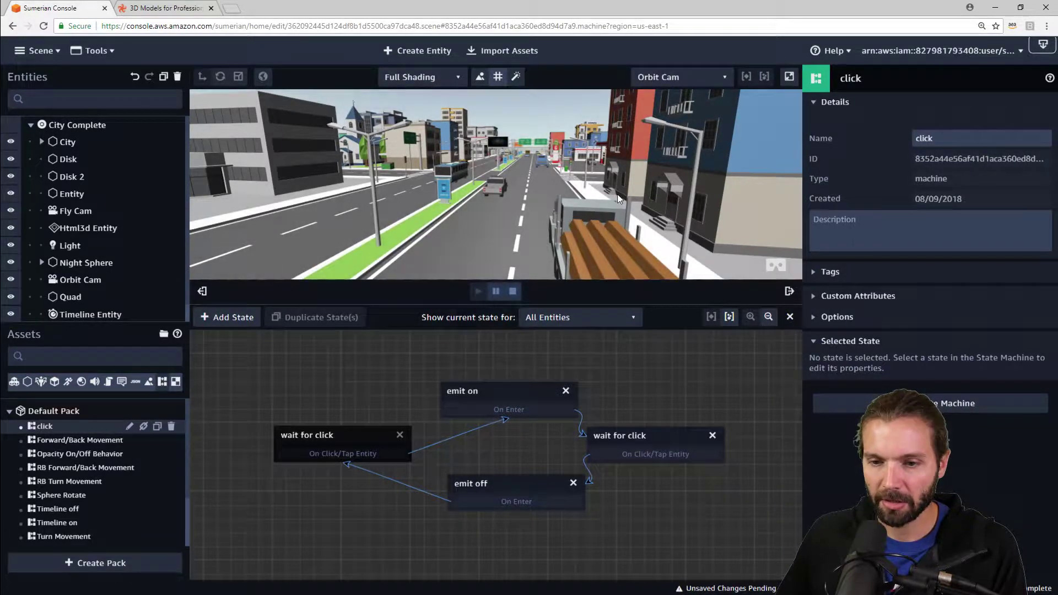
# Close the state machine graph and examine the city street from several angles through the Orbit Cam
pyautogui.click(789, 318)
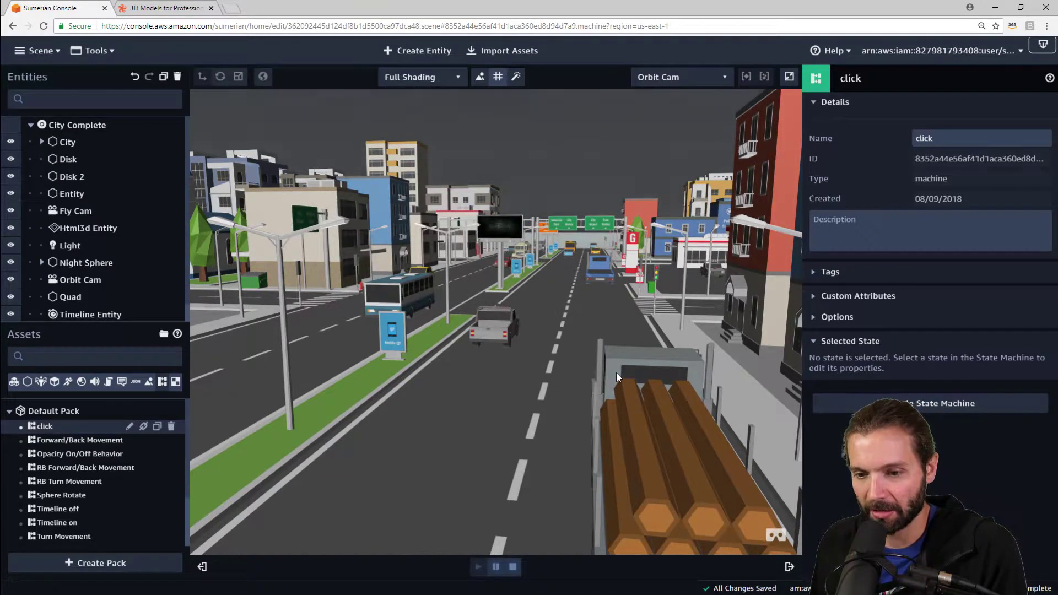
pyautogui.moveTo(616, 373); pyautogui.dragTo(606, 342)
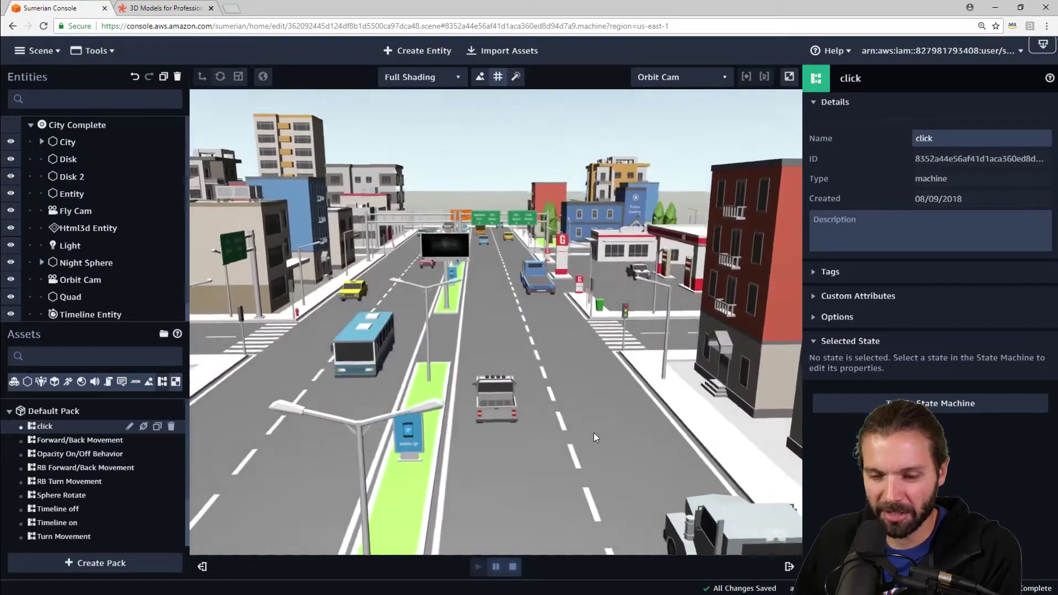
pyautogui.moveTo(515, 429); pyautogui.dragTo(597, 392)
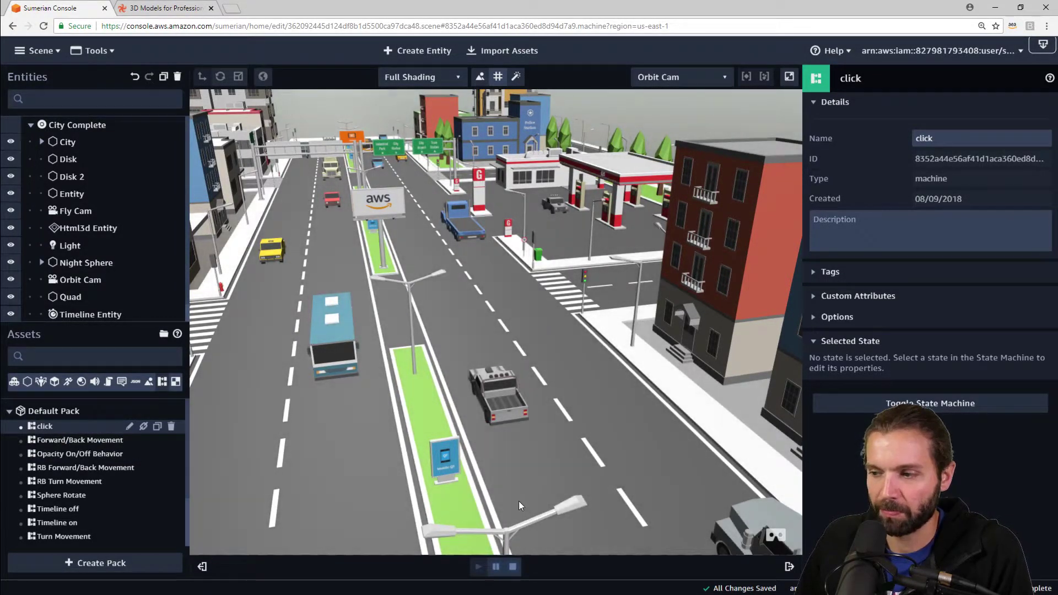
pyautogui.moveTo(570, 462); pyautogui.dragTo(411, 499)
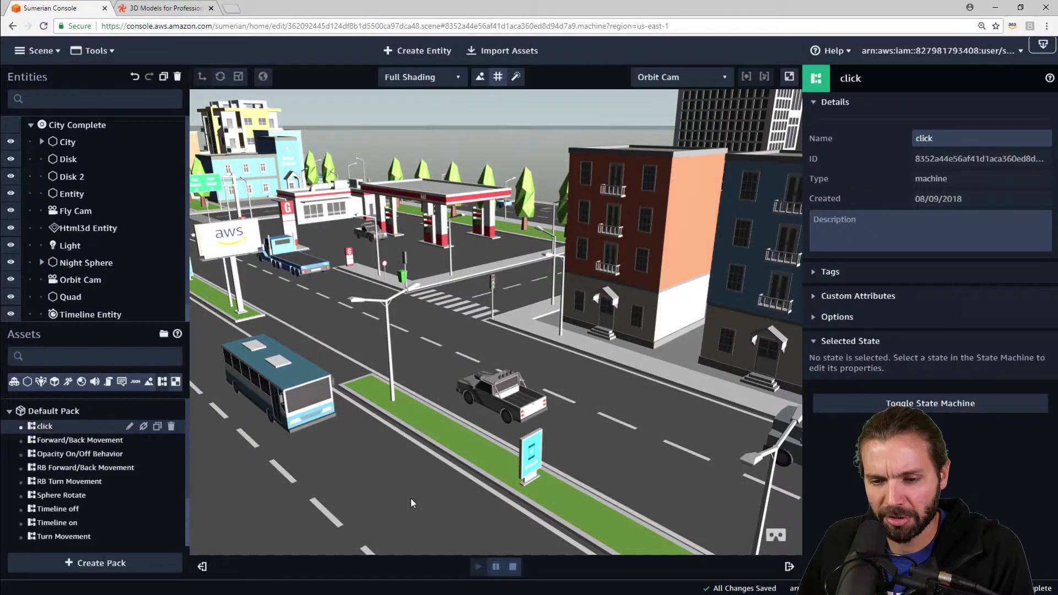
pyautogui.moveTo(619, 424); pyautogui.dragTo(507, 454)
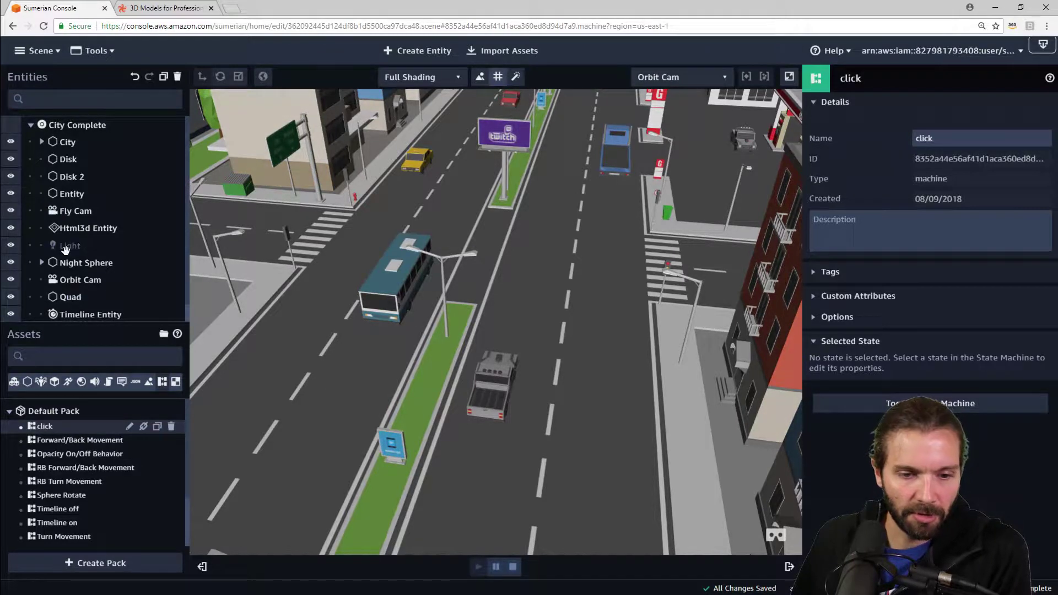
# Add a State machine component to the entity named Entity and create a new behavior in it
pyautogui.click(66, 196)
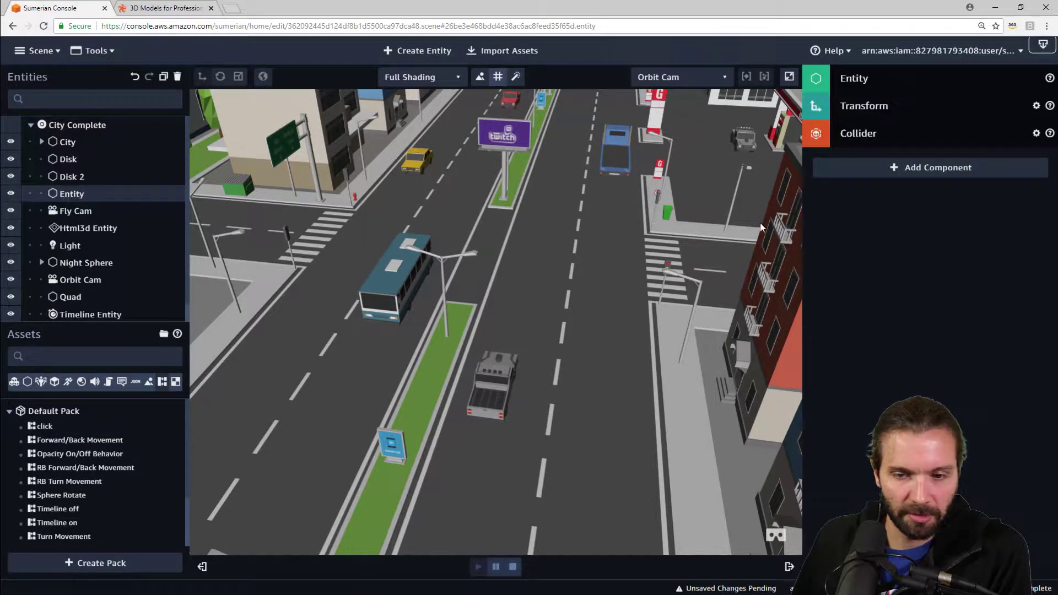
pyautogui.click(913, 167)
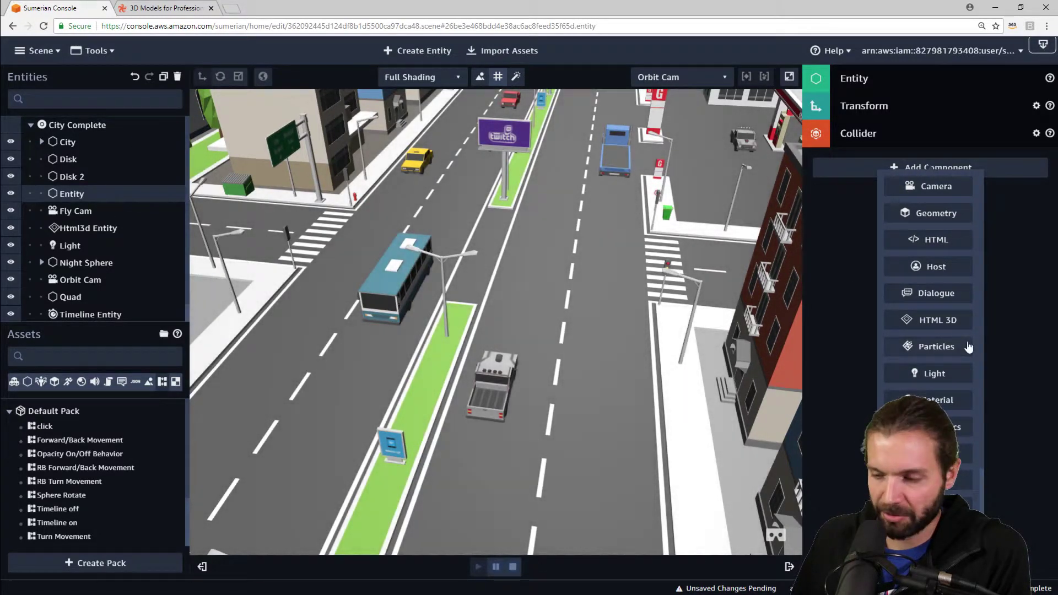
pyautogui.scroll(-2, 969, 345)
pyautogui.click(931, 438)
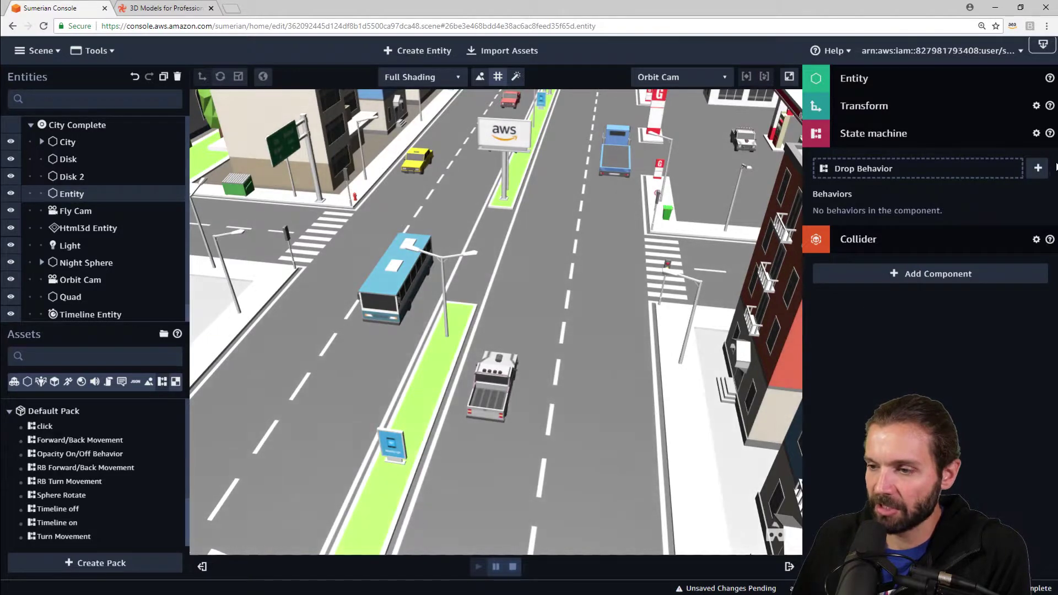
pyautogui.click(1038, 168)
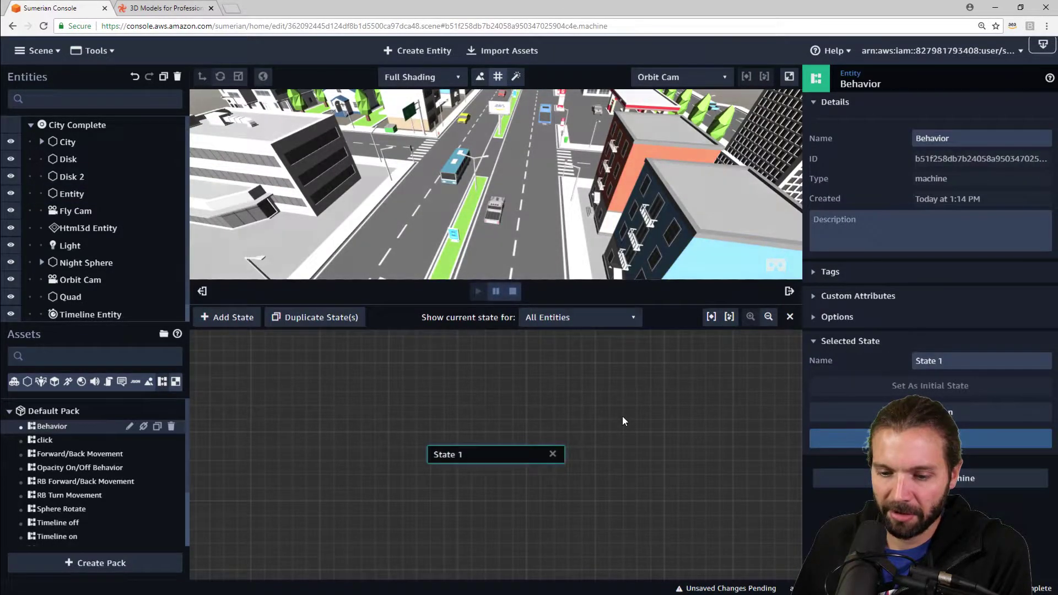
# Remove the new behavior from Entity's State machine component and collapse the component
pyautogui.moveTo(623, 415); pyautogui.dragTo(603, 409)
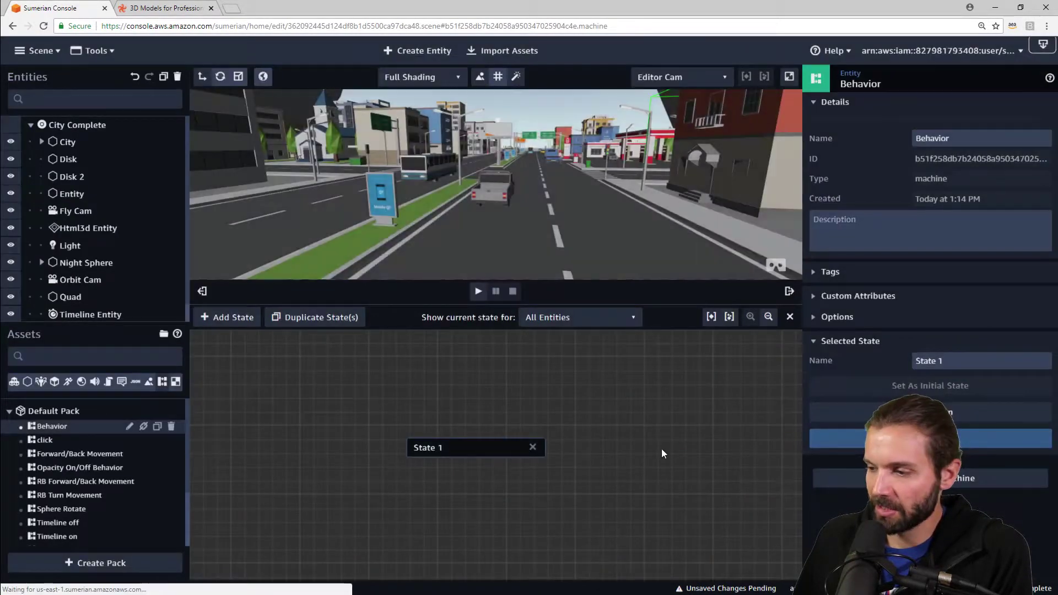
pyautogui.moveTo(656, 430); pyautogui.dragTo(526, 439)
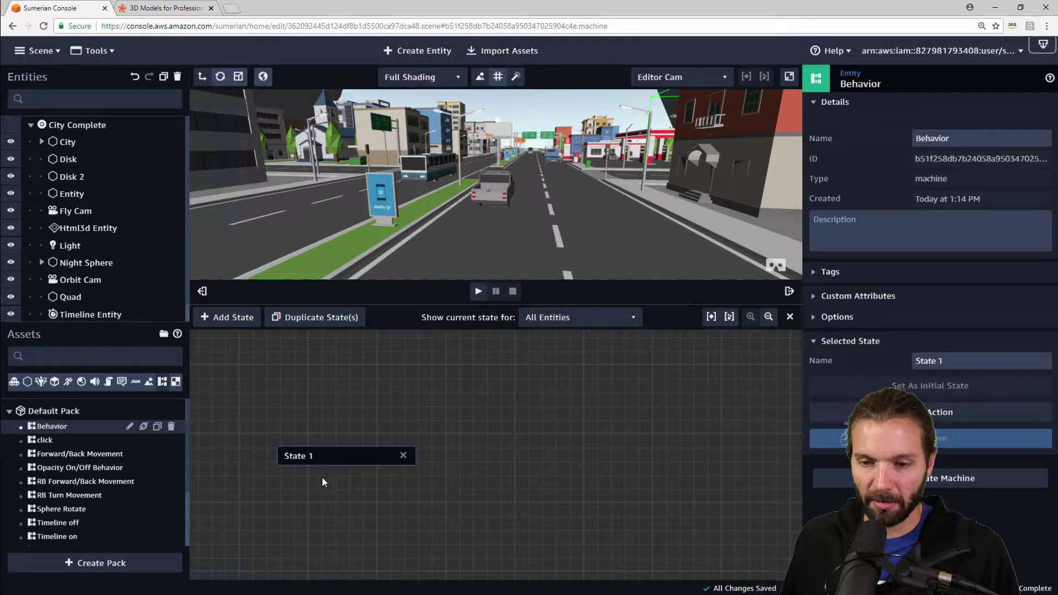
pyautogui.moveTo(341, 463); pyautogui.dragTo(379, 457)
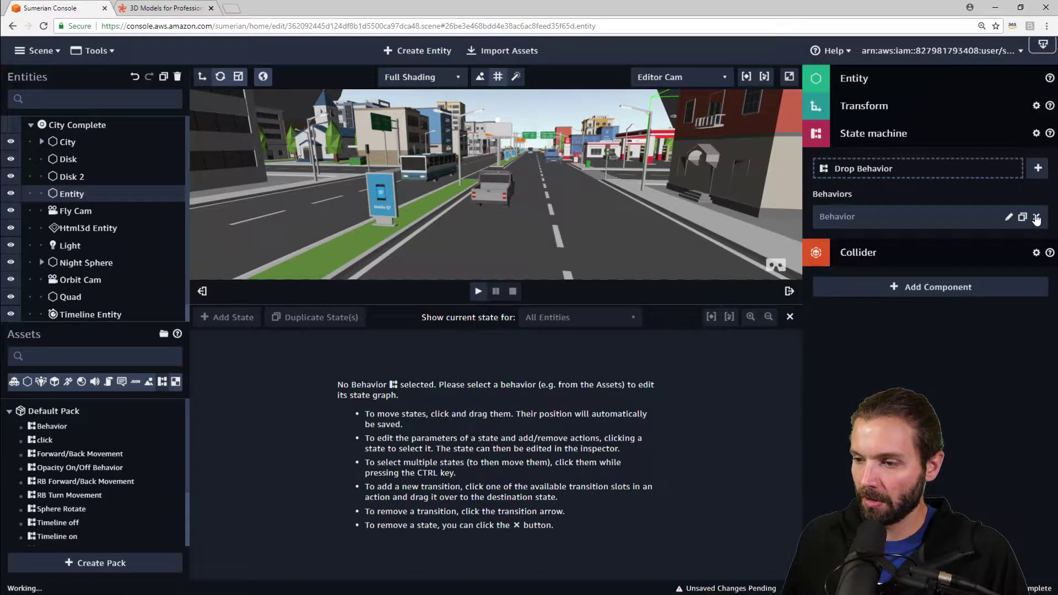
pyautogui.click(1036, 217)
pyautogui.click(951, 141)
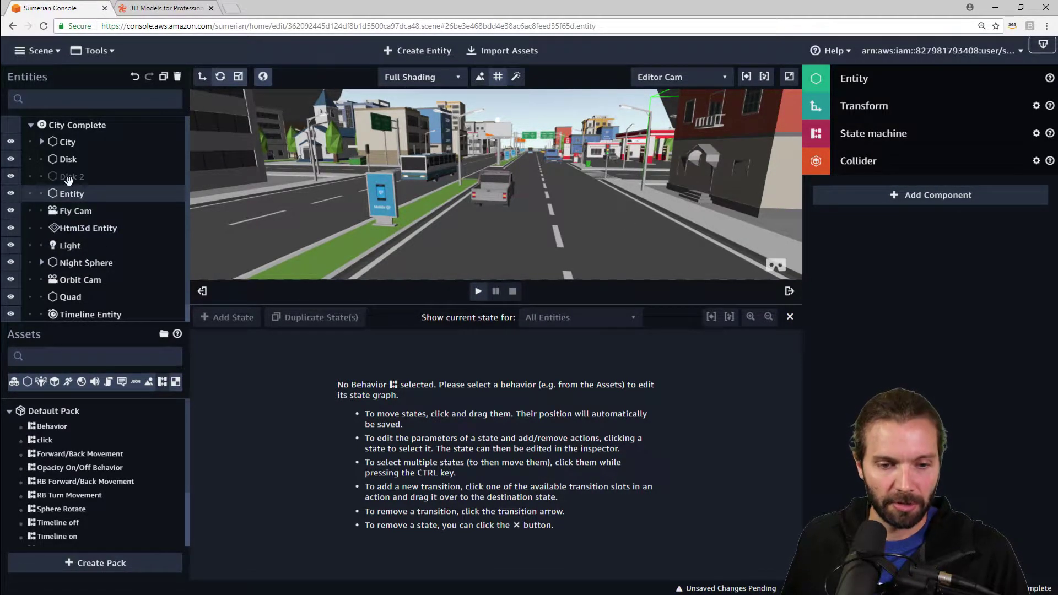
# Select Muscle Car inside the City entity, frame it from its front side and enlarge the 3D viewport
pyautogui.scroll(-1, 67, 181)
pyautogui.scroll(1, 68, 179)
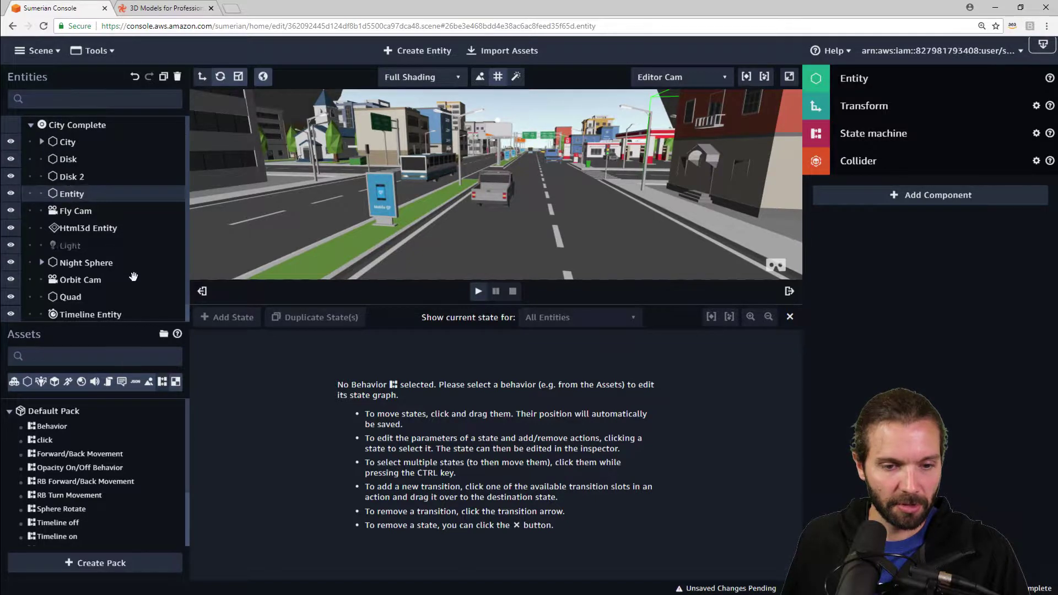
pyautogui.click(42, 142)
pyautogui.click(91, 159)
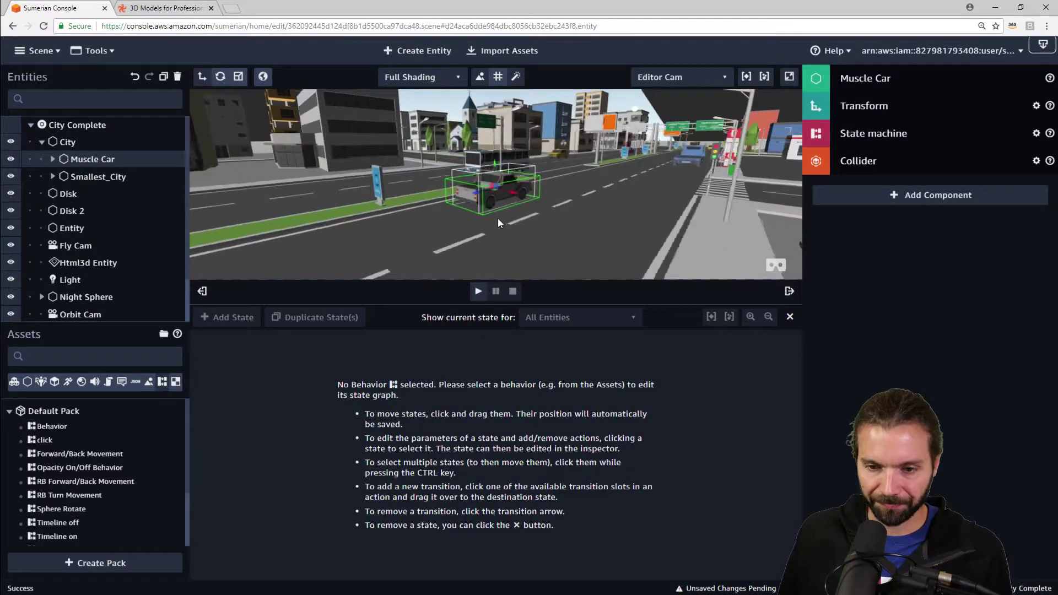
pyautogui.doubleClick(494, 200)
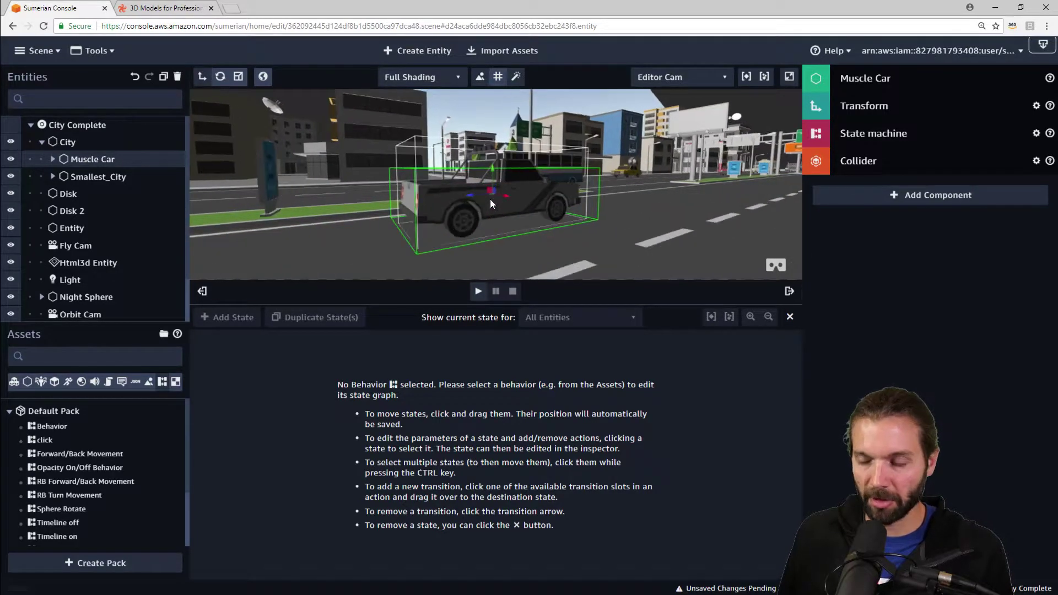
pyautogui.moveTo(687, 187); pyautogui.dragTo(503, 213)
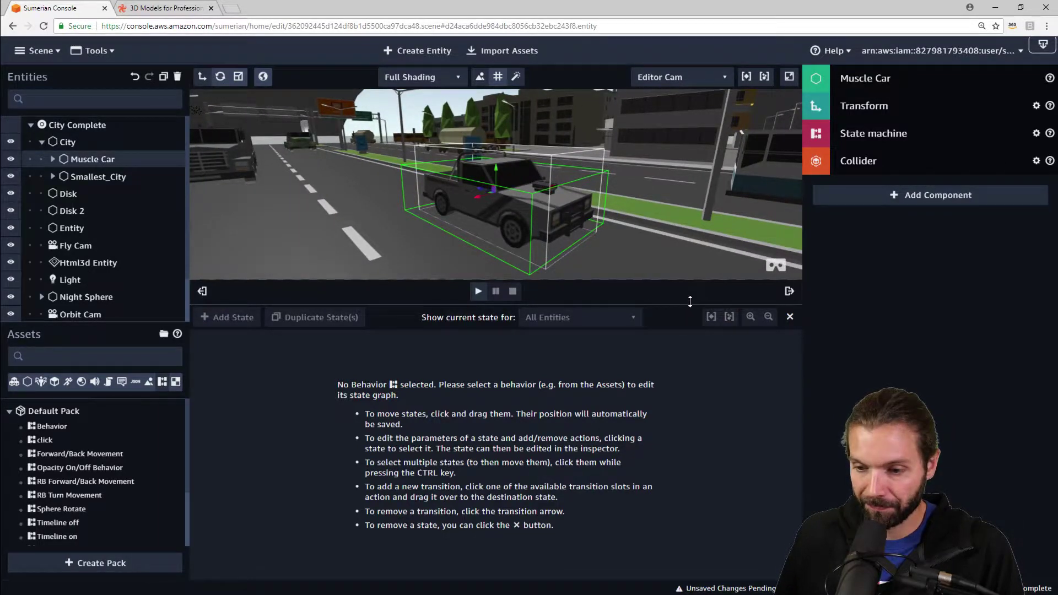
pyautogui.moveTo(690, 302); pyautogui.dragTo(685, 391)
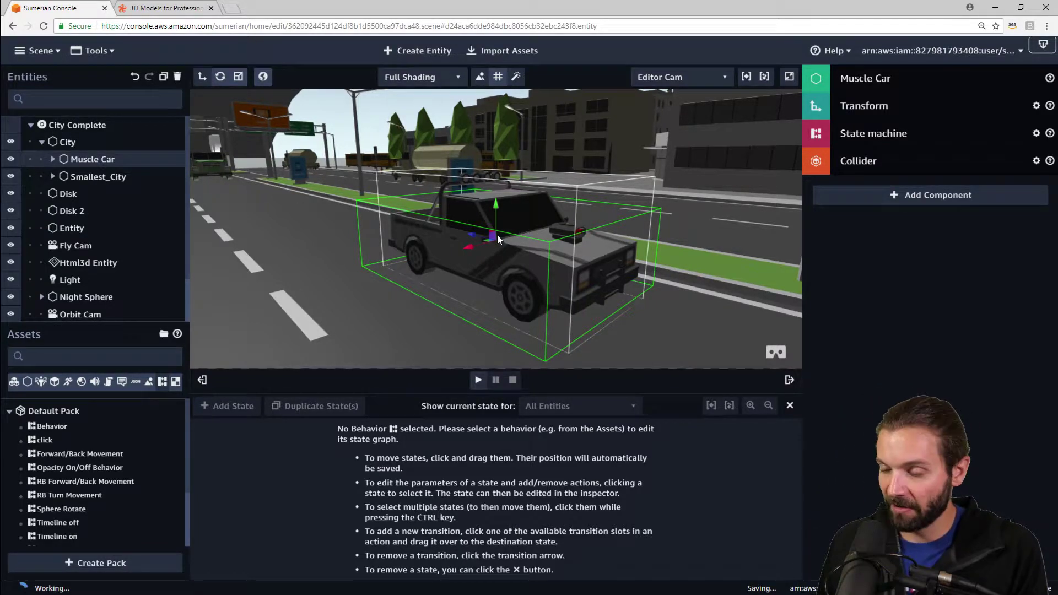
# Create a cylinder primitive in the scene and focus the editor camera on it
pyautogui.click(430, 52)
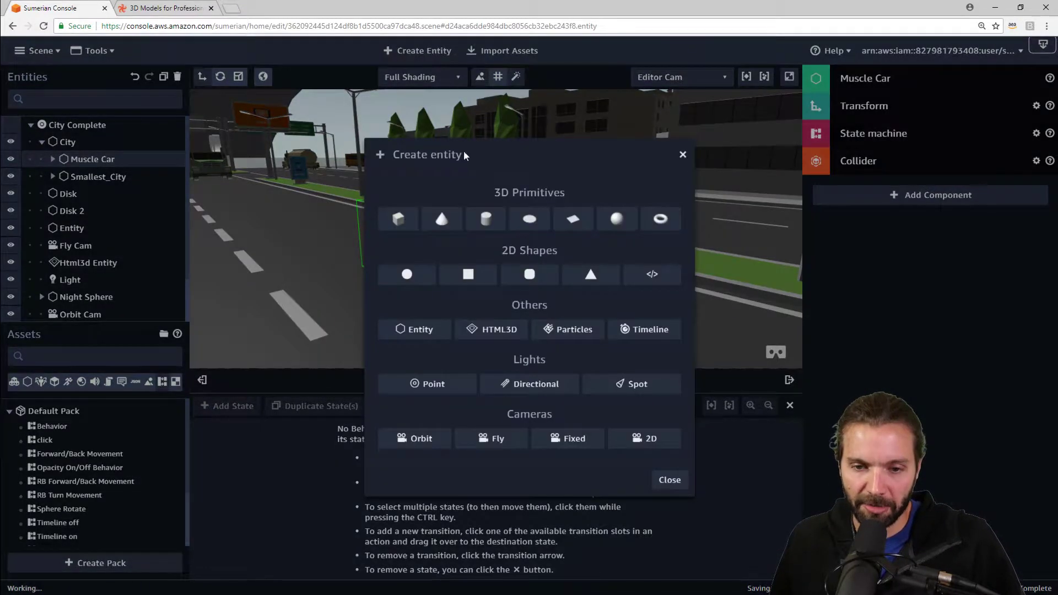
pyautogui.click(480, 221)
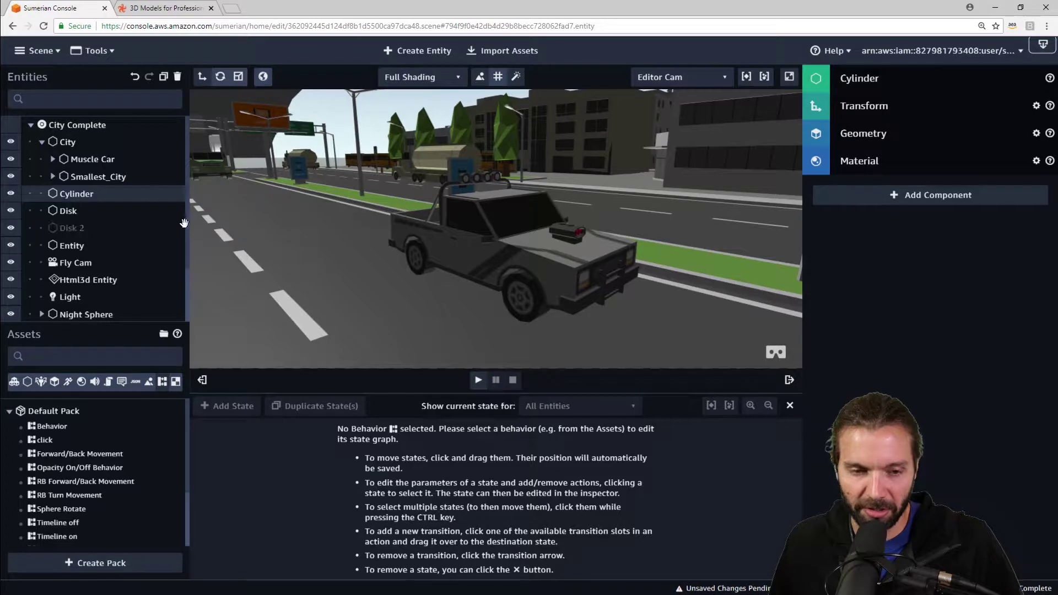
pyautogui.moveTo(477, 217); pyautogui.dragTo(475, 273)
pyautogui.scroll(-5, 477, 276)
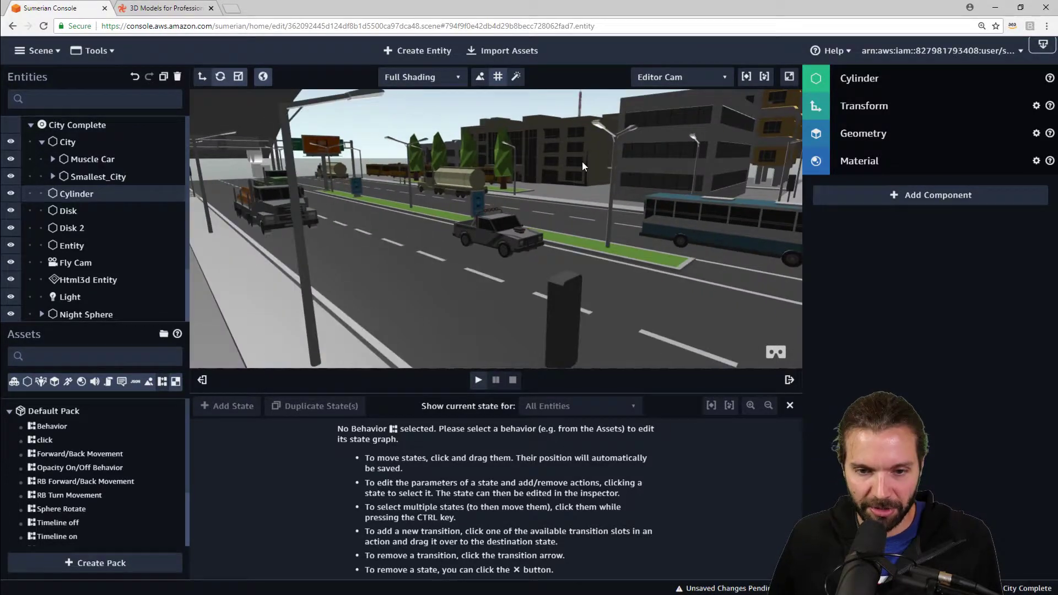
pyautogui.moveTo(582, 161); pyautogui.dragTo(564, 219)
pyautogui.scroll(3, 564, 220)
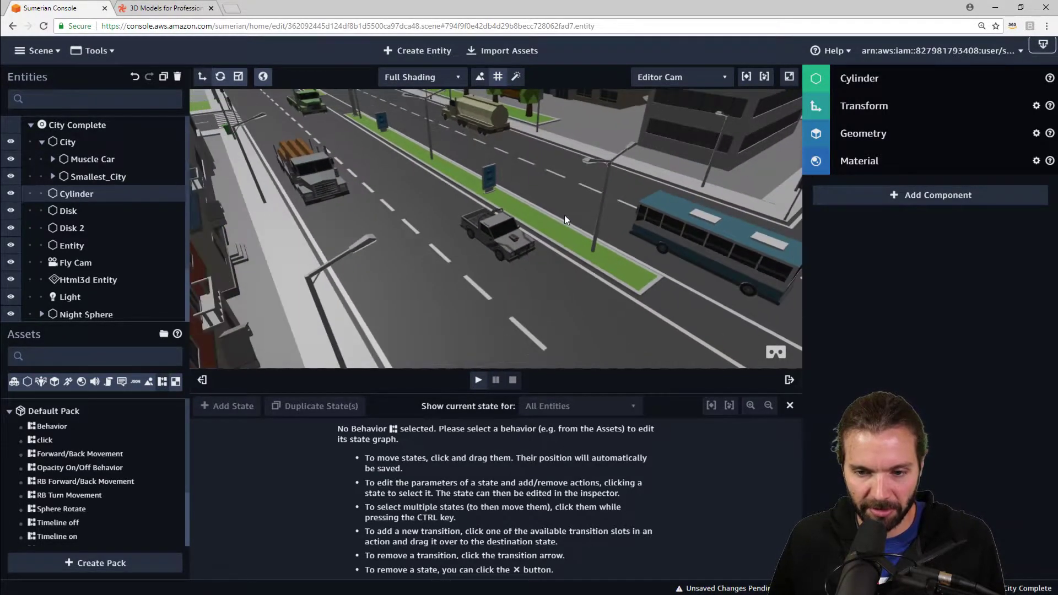
pyautogui.doubleClick(93, 198)
pyautogui.scroll(-4, 605, 254)
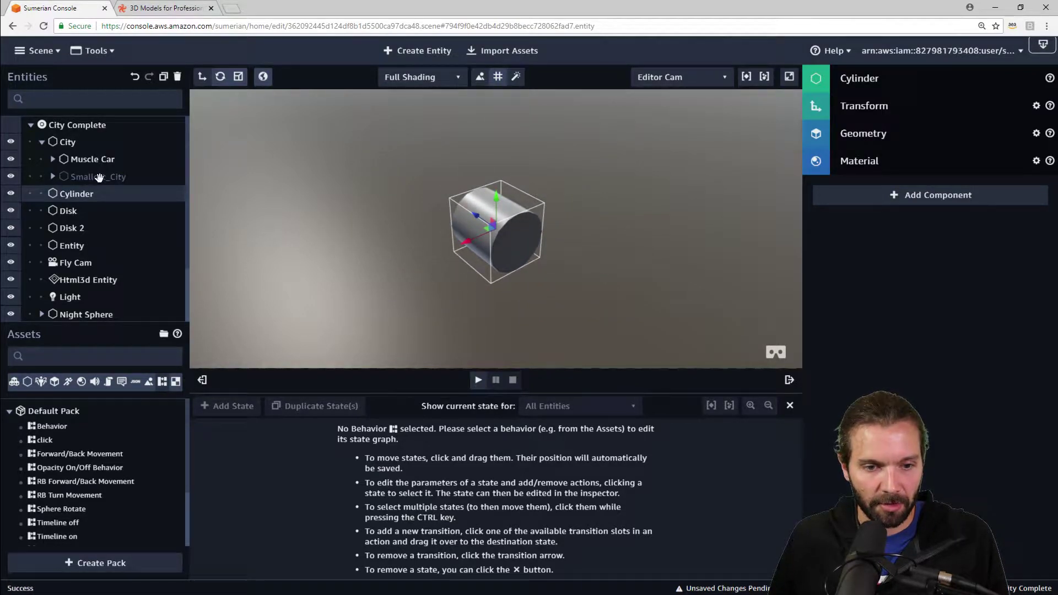
# Frame Smallest_City and the cylinder in turn to compare their size and position in the scene
pyautogui.doubleClick(99, 176)
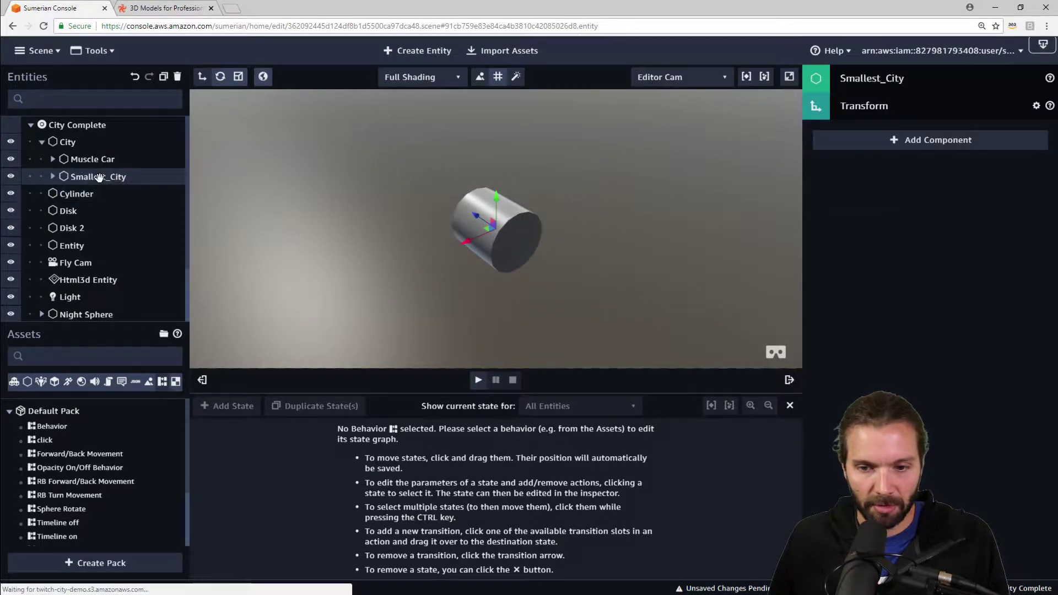
pyautogui.doubleClick(71, 195)
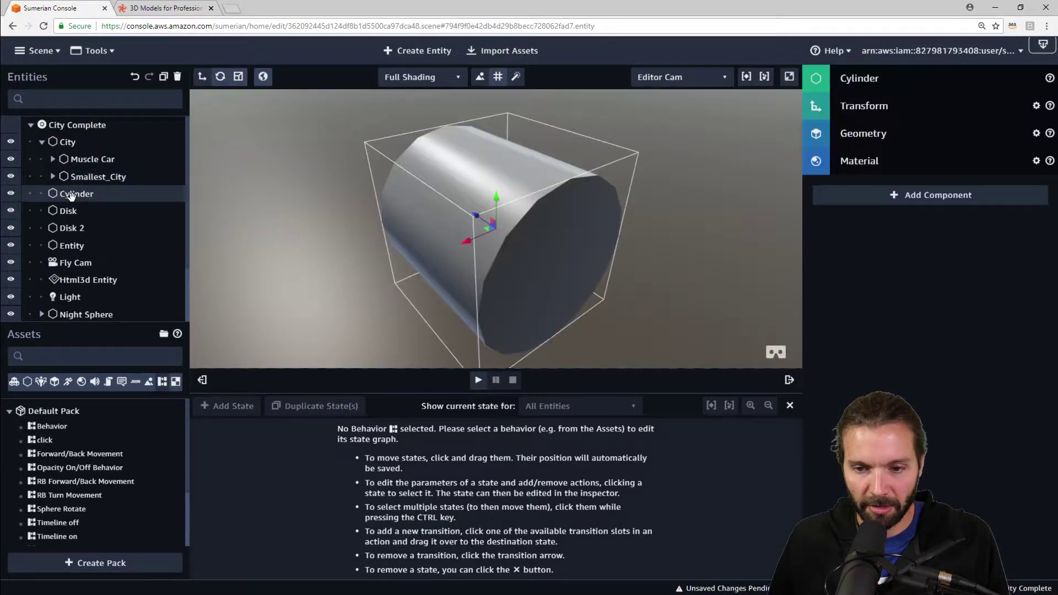
pyautogui.doubleClick(111, 177)
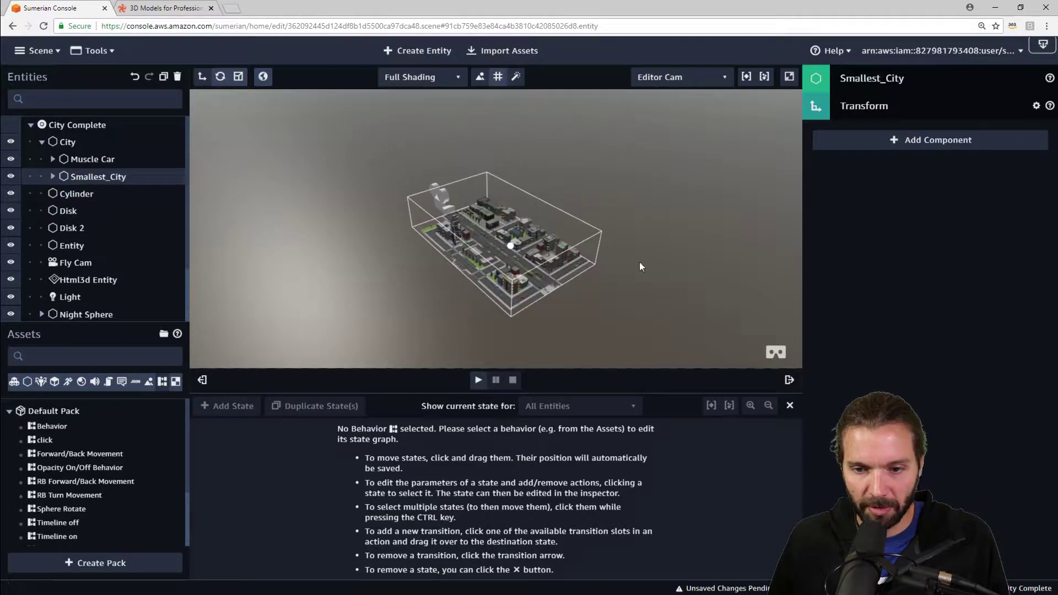
# Move the cylinder from outside the city into its streets, frame it and adjust its height beside the roadside billboard
pyautogui.scroll(-3, 557, 251)
pyautogui.moveTo(558, 250); pyautogui.dragTo(210, 224)
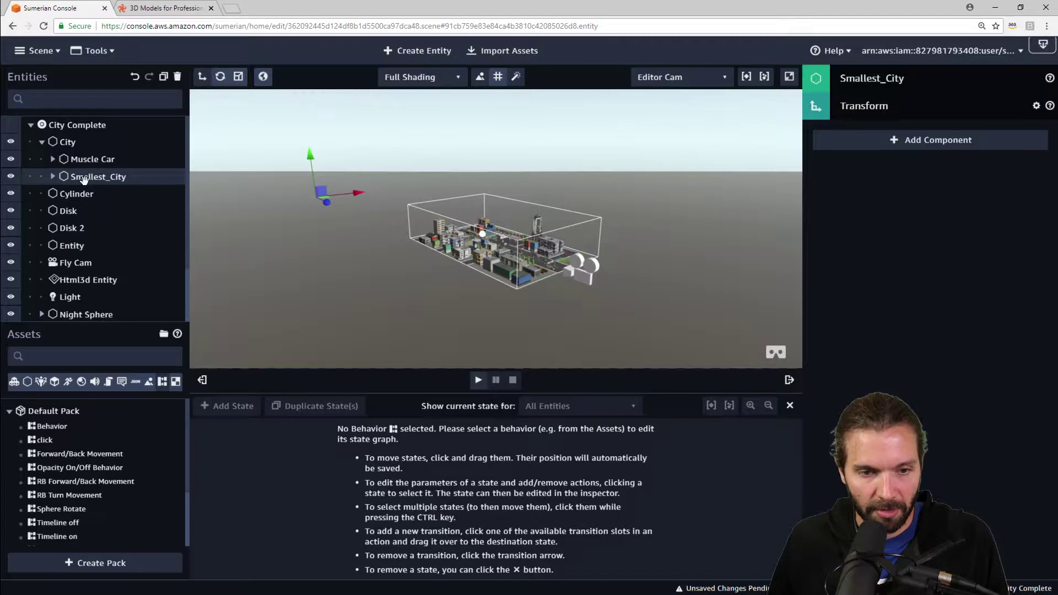
pyautogui.click(73, 194)
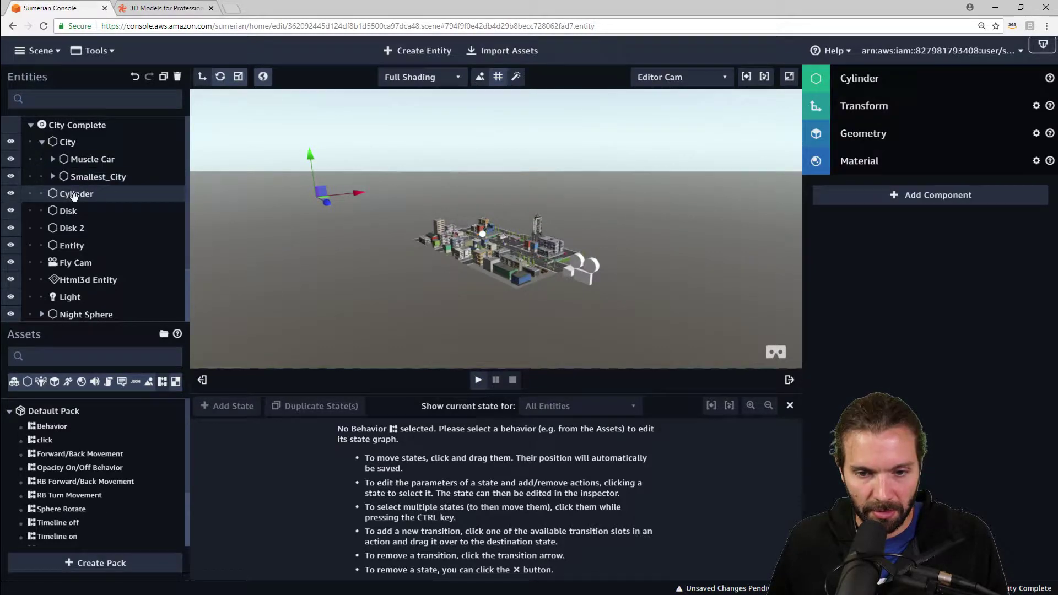
pyautogui.moveTo(326, 203); pyautogui.dragTo(480, 253)
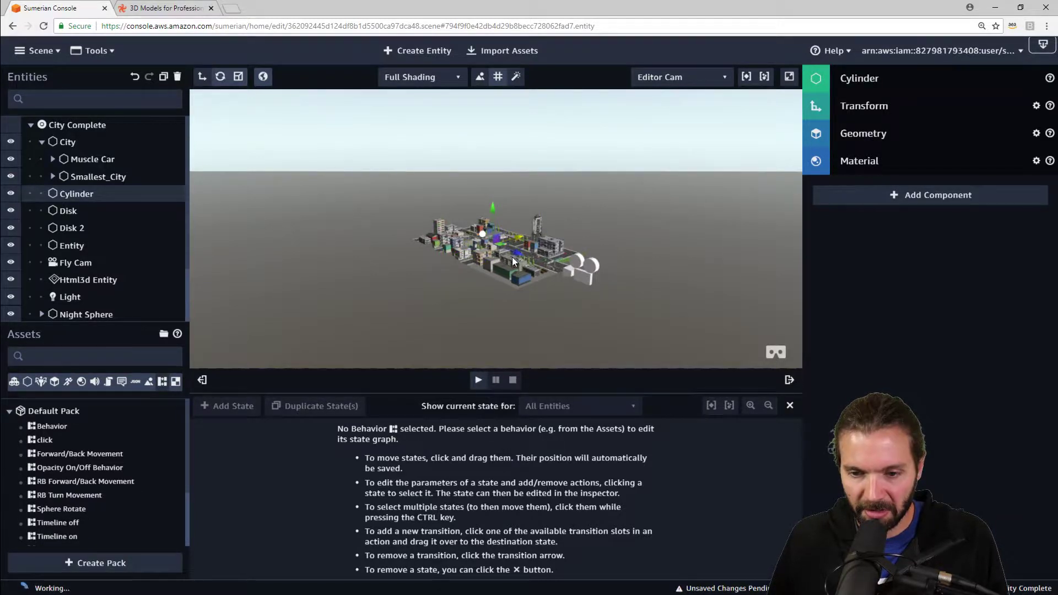
pyautogui.press('f')
pyautogui.moveTo(495, 192); pyautogui.dragTo(484, 227)
pyautogui.scroll(-10, 485, 227)
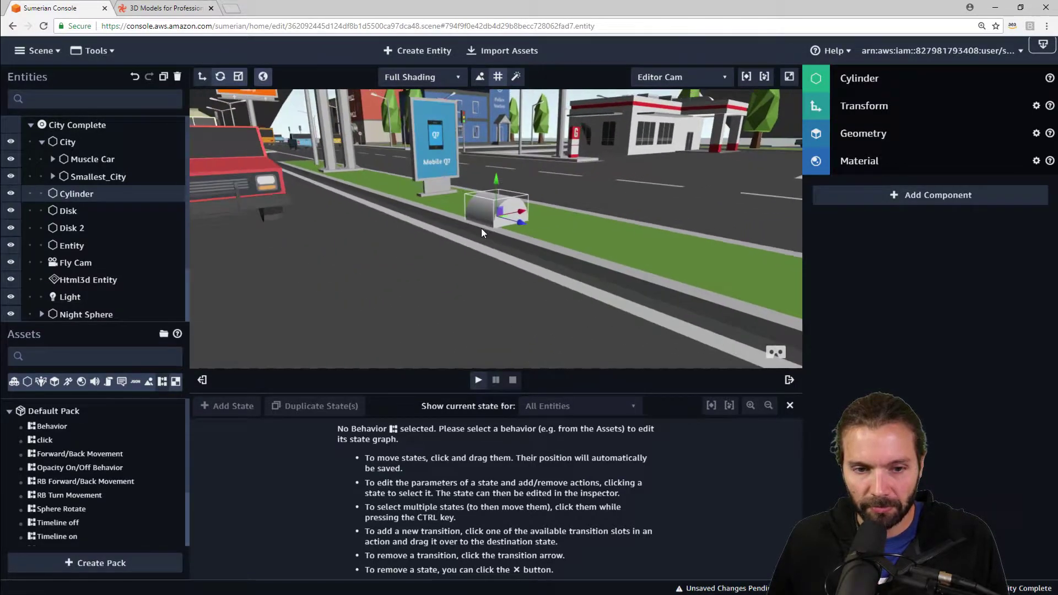
pyautogui.scroll(-5, 482, 232)
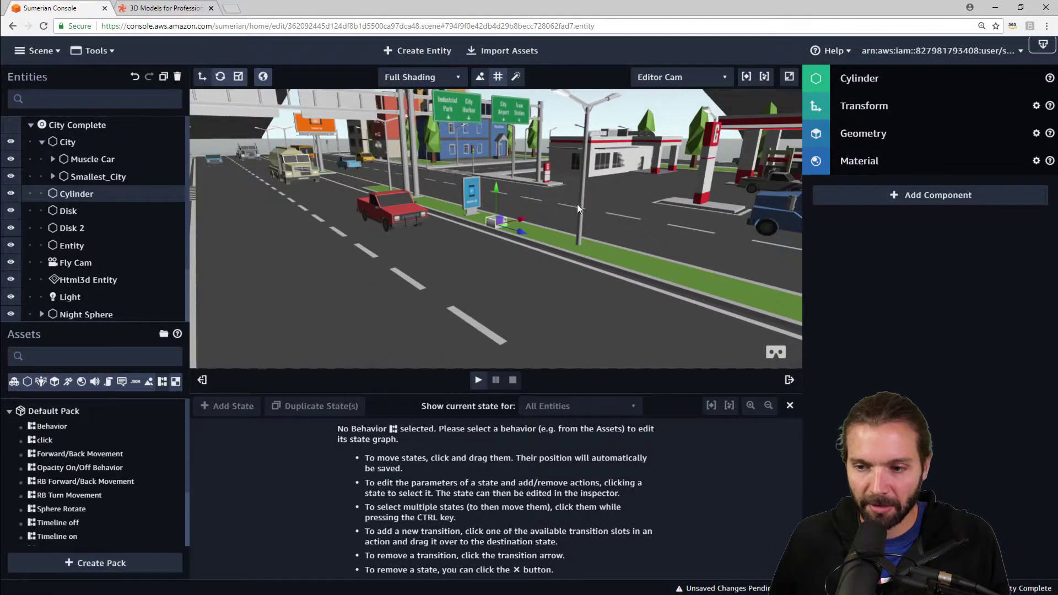
# Move the cylinder along the street until it stands on the road just in front of the Muscle Car
pyautogui.moveTo(577, 204); pyautogui.dragTo(121, 206)
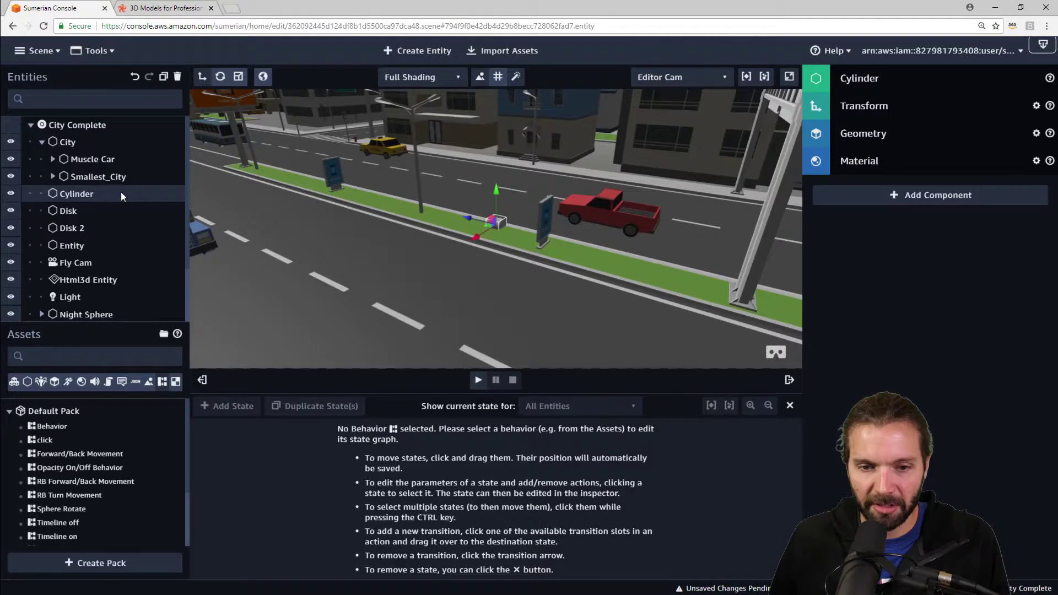
pyautogui.moveTo(474, 266); pyautogui.dragTo(418, 249)
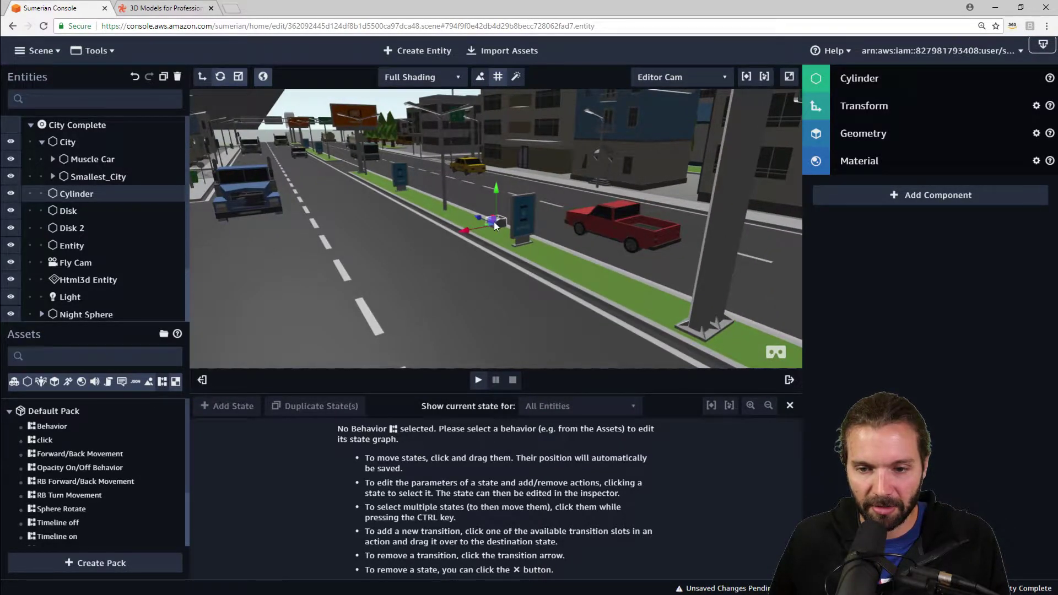
pyautogui.click(388, 185)
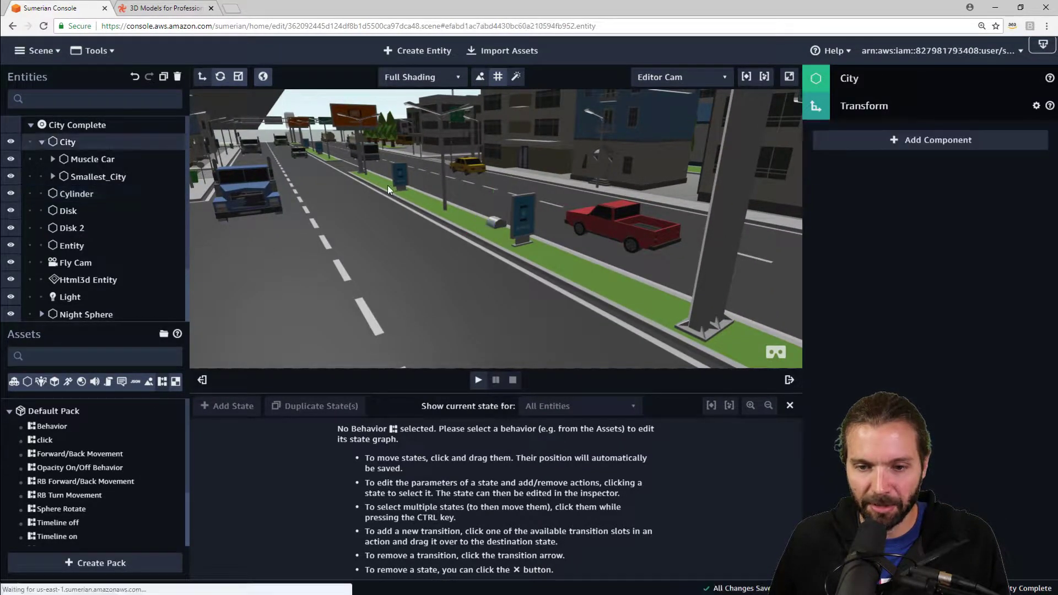
pyautogui.click(494, 221)
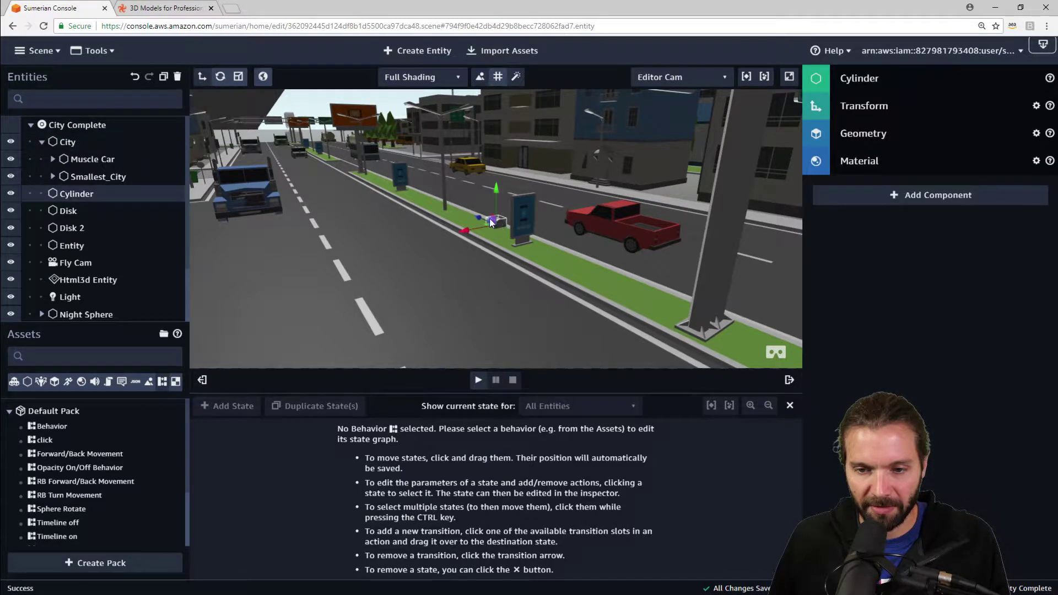
pyautogui.moveTo(481, 218); pyautogui.dragTo(340, 177)
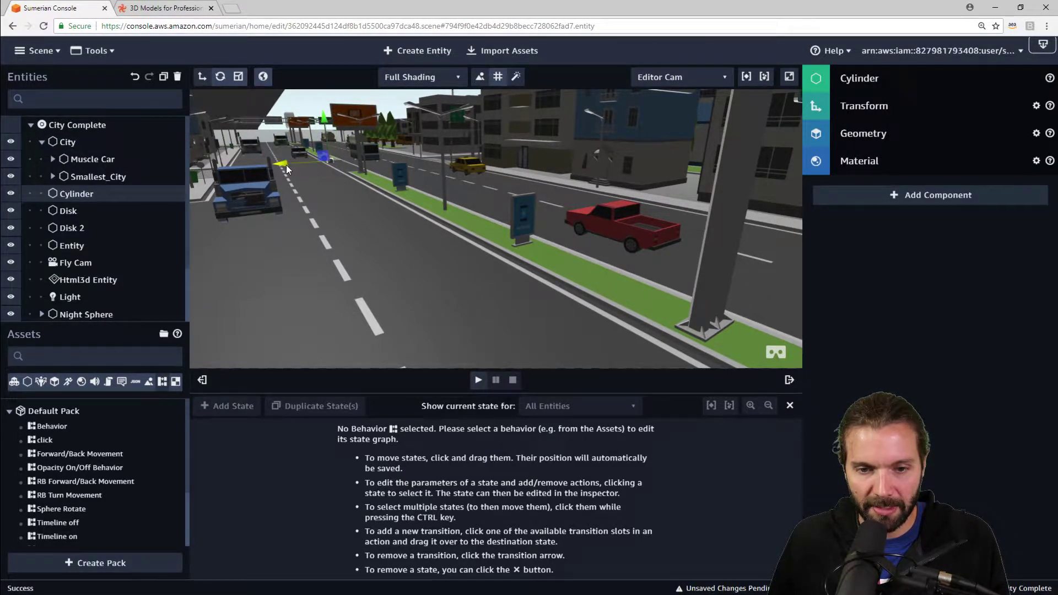
pyautogui.press('f')
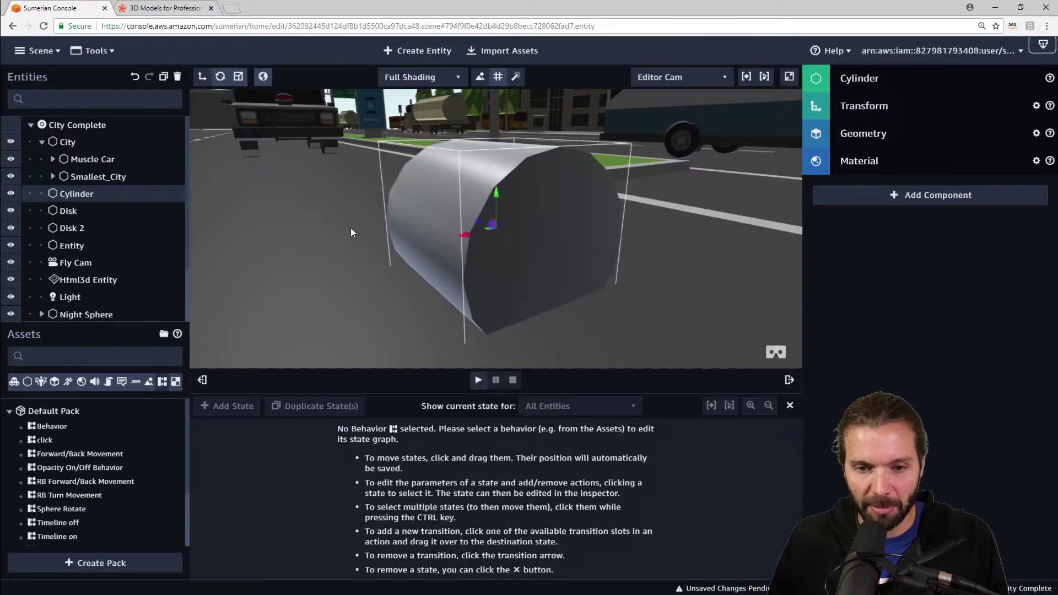
pyautogui.scroll(-5, 399, 247)
pyautogui.scroll(-5, 386, 250)
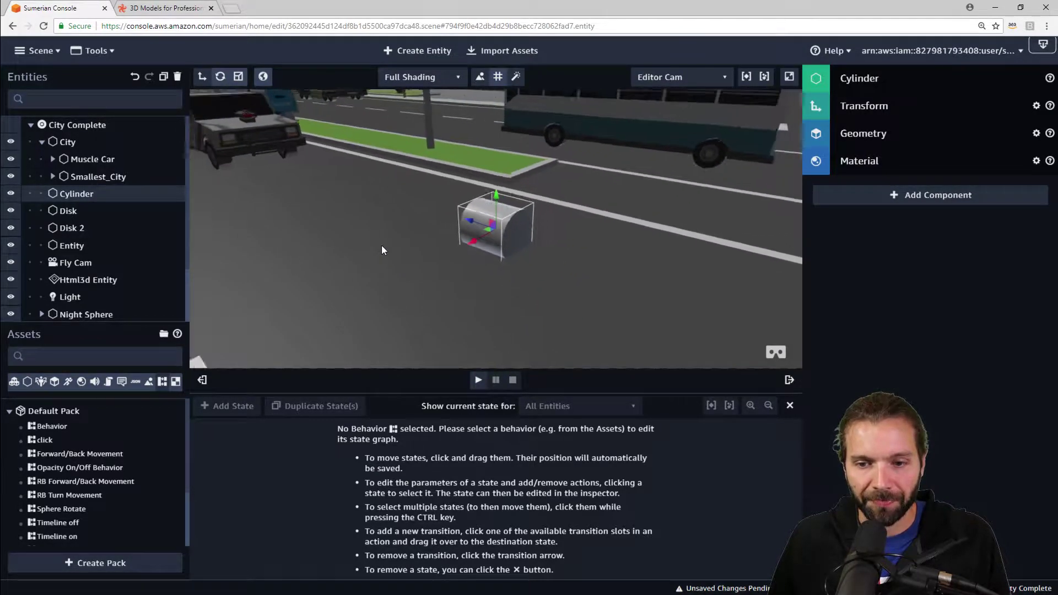
pyautogui.moveTo(472, 223); pyautogui.dragTo(357, 188)
# Set the cylinder's X rotation to 90 and raise it to a Y position of about 1.02
pyautogui.click(931, 115)
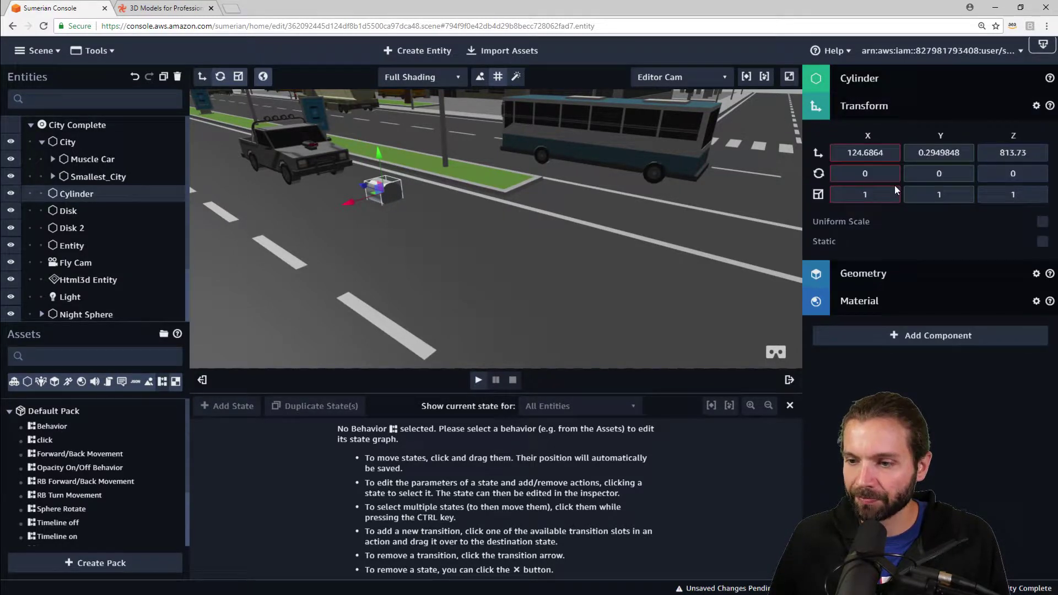
pyautogui.write('90')
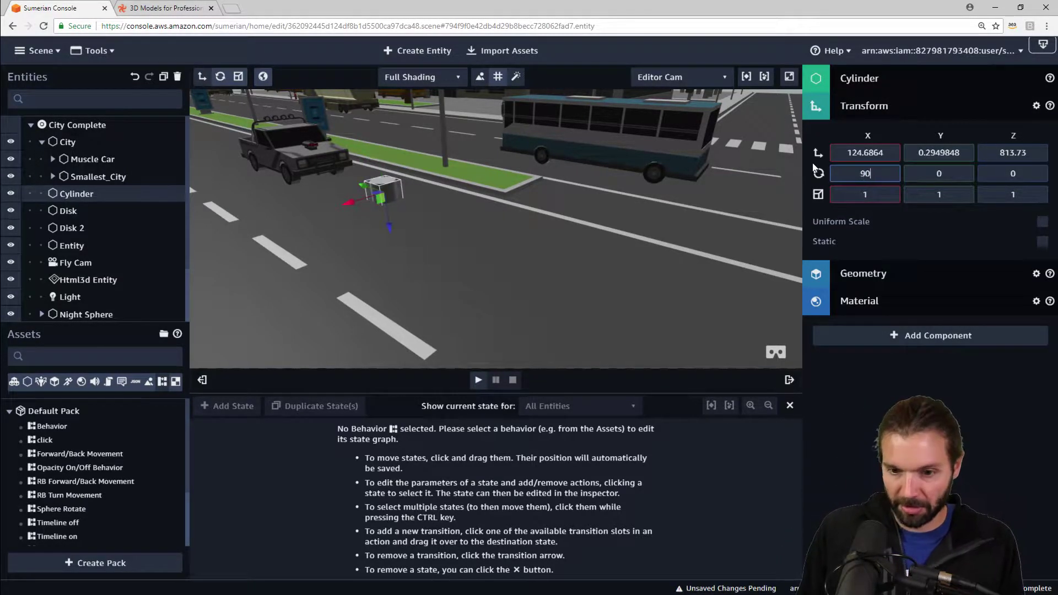
pyautogui.moveTo(388, 226); pyautogui.dragTo(386, 216)
pyautogui.moveTo(399, 239); pyautogui.dragTo(608, 345, button='middle')
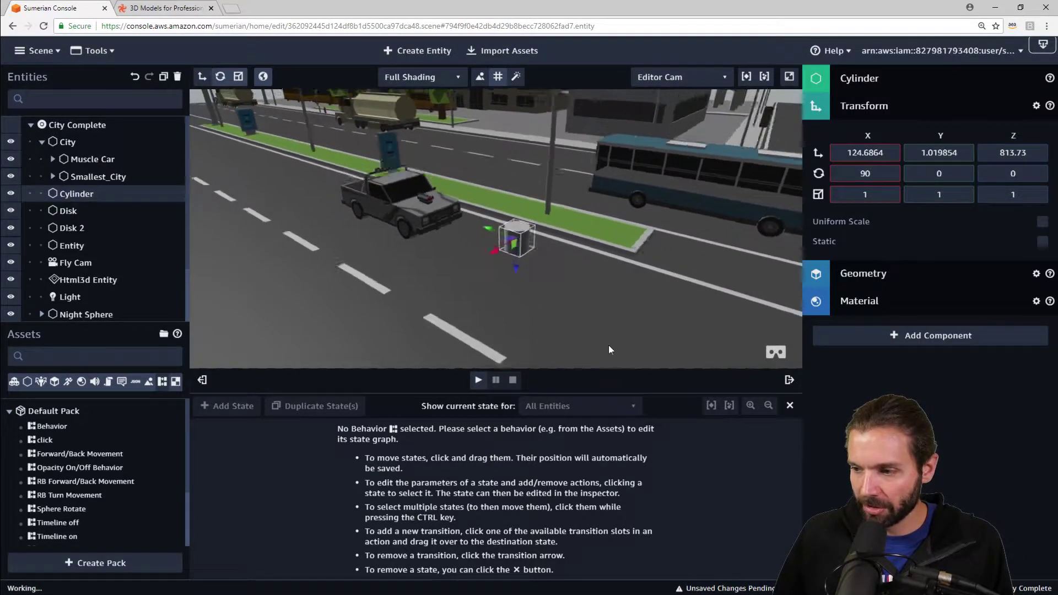
pyautogui.scroll(2, 580, 269)
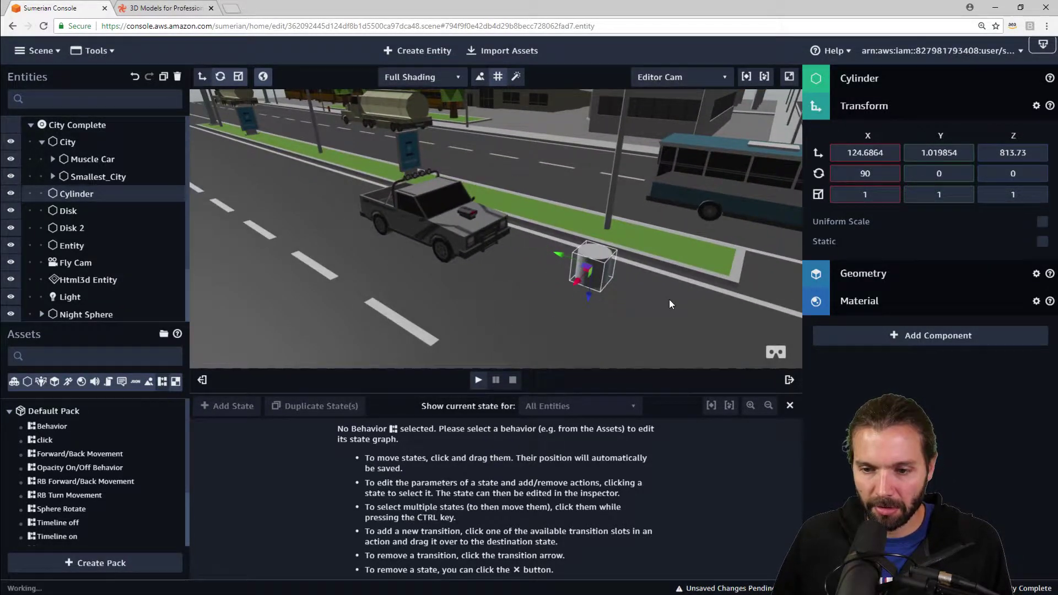
pyautogui.moveTo(669, 299)
pyautogui.mouseDown()
pyautogui.moveTo(666, 257)
pyautogui.moveTo(669, 278)
pyautogui.mouseUp()
pyautogui.moveTo(670, 266); pyautogui.dragTo(636, 223, button='middle')
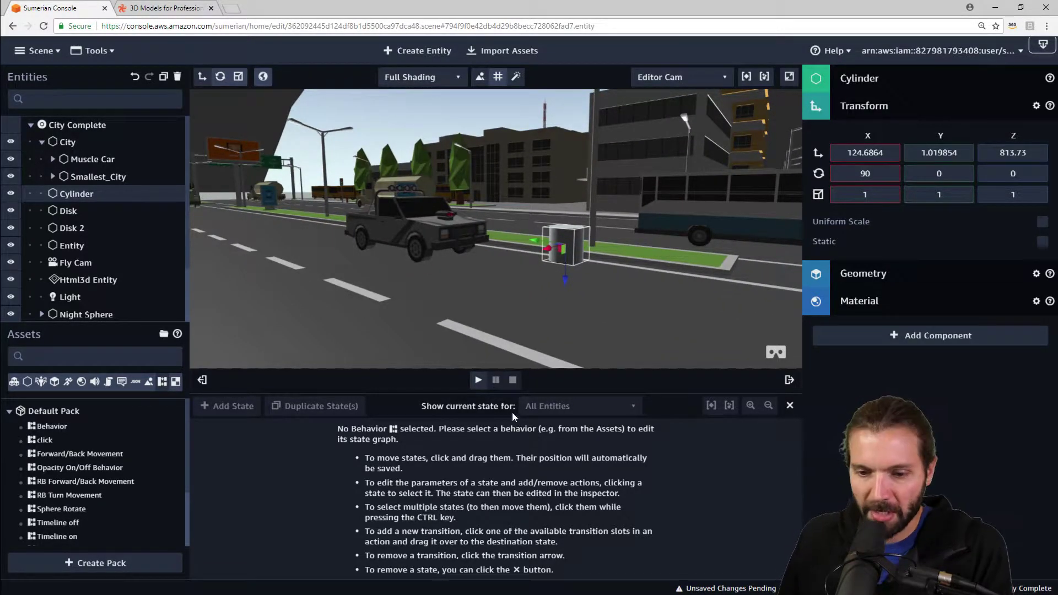
pyautogui.moveTo(659, 205); pyautogui.dragTo(640, 224)
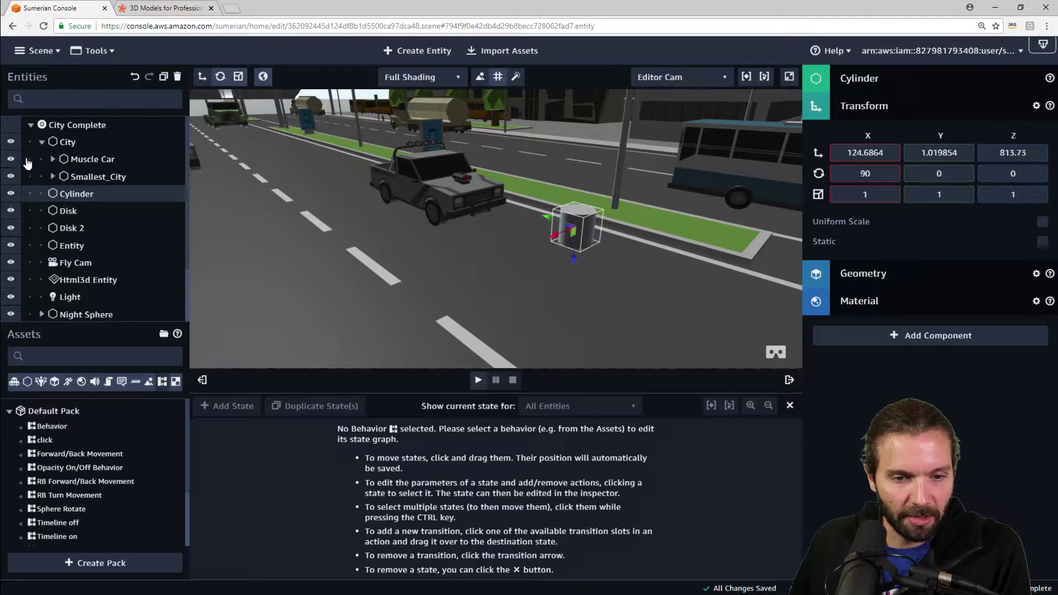
# Hide the Muscle Car entity and select the cylinder on the road
pyautogui.click(93, 161)
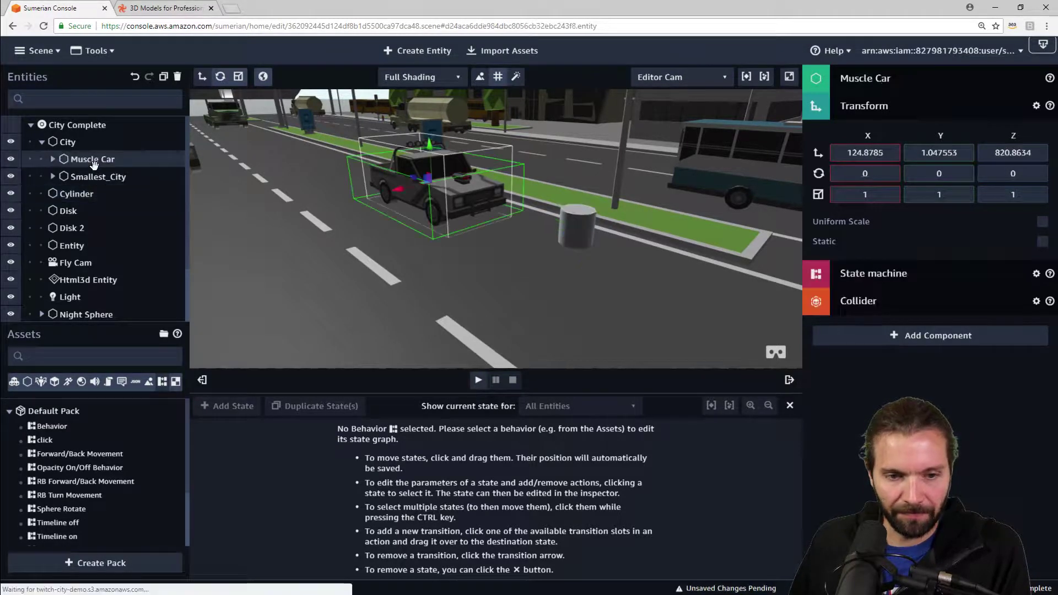
pyautogui.click(10, 161)
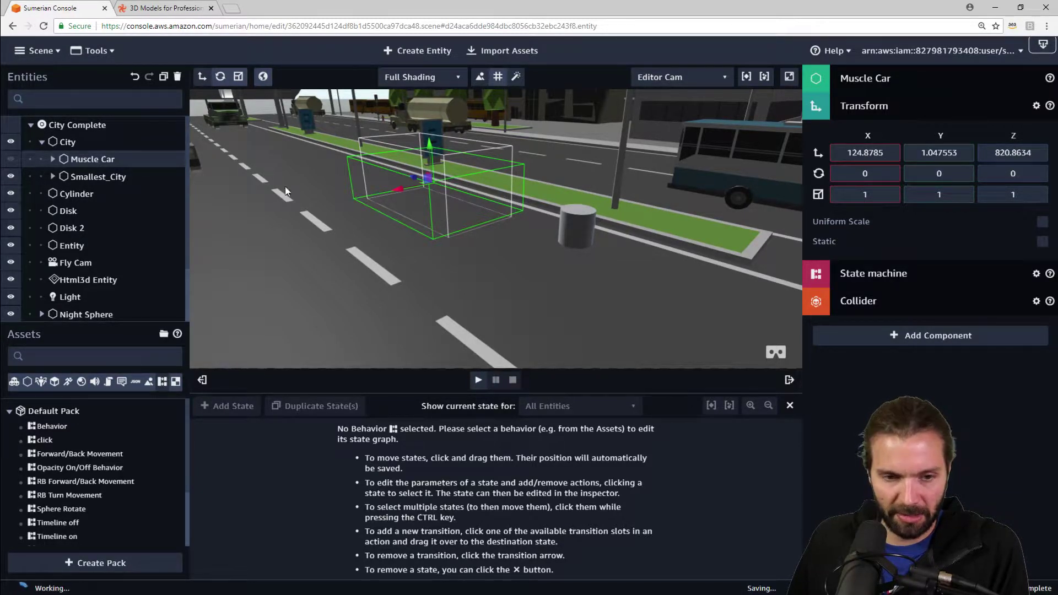
pyautogui.click(570, 224)
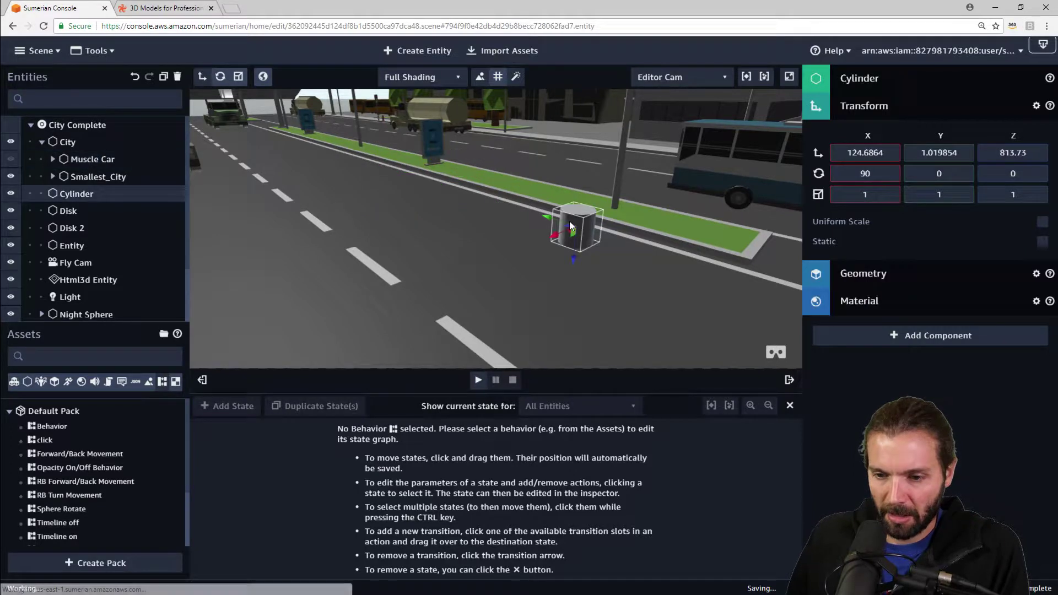
# Add a State machine component to the cylinder and attach the Behavior asset from the Default Pack
pyautogui.click(932, 106)
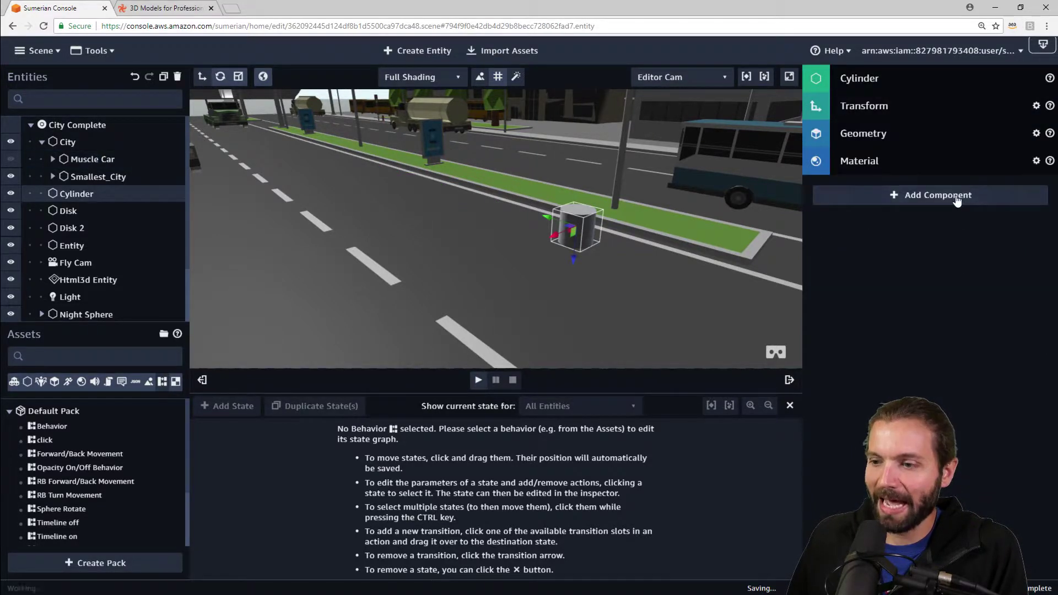
pyautogui.click(956, 196)
pyautogui.click(931, 426)
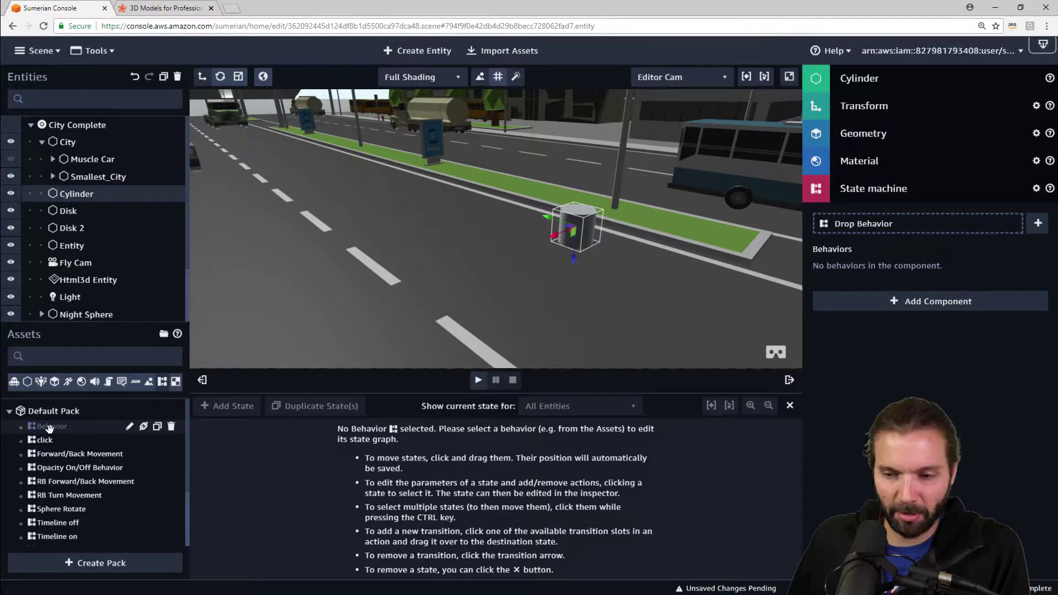
pyautogui.moveTo(49, 428); pyautogui.dragTo(869, 227)
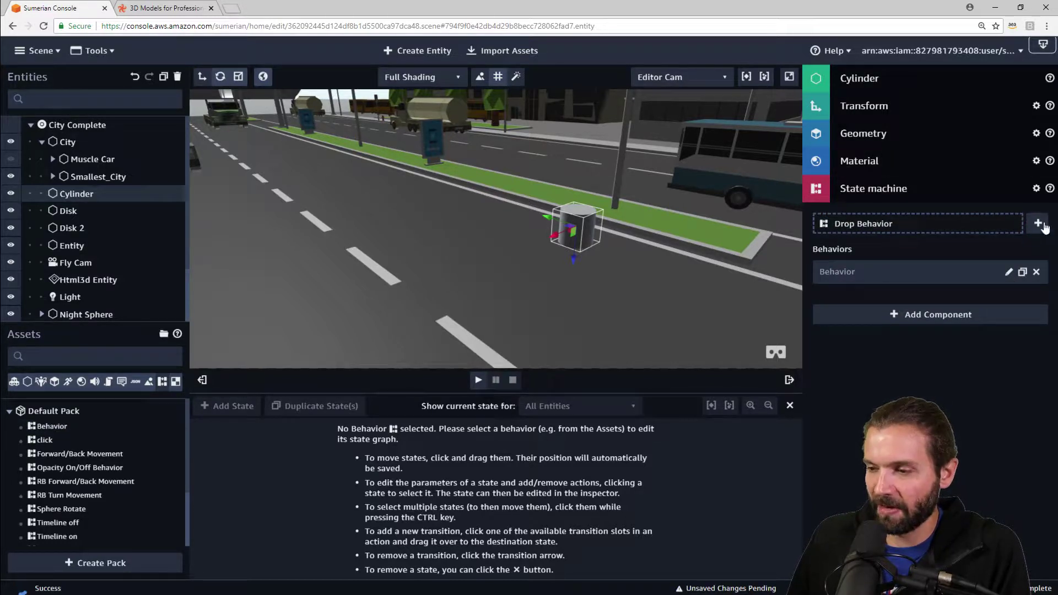
# Edit the cylinder's behavior: rename State 1 to "click" and give it the Click/Tap on entity action
pyautogui.click(1008, 272)
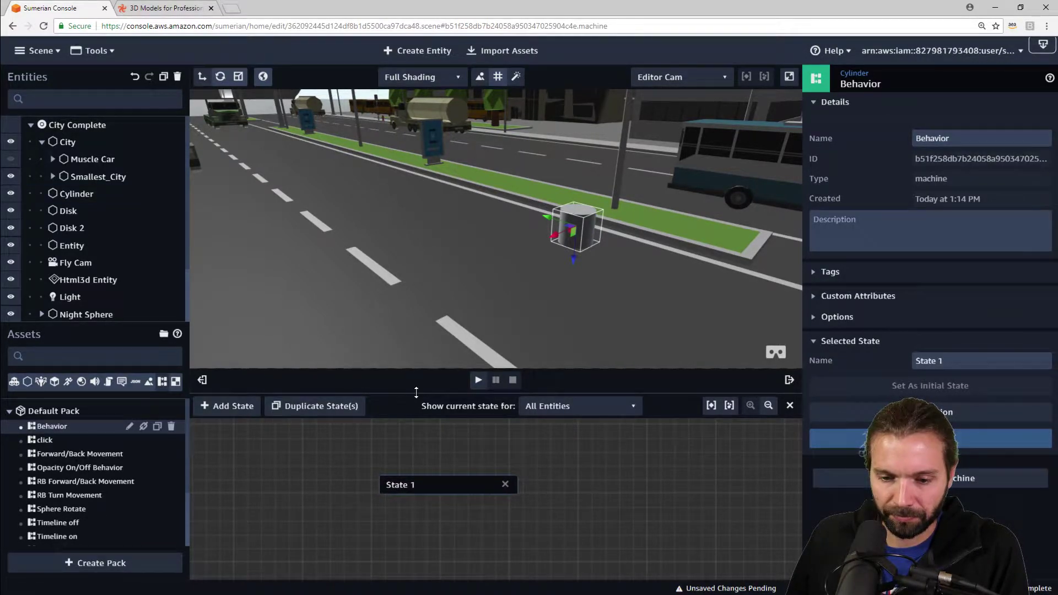
pyautogui.moveTo(417, 392); pyautogui.dragTo(421, 329)
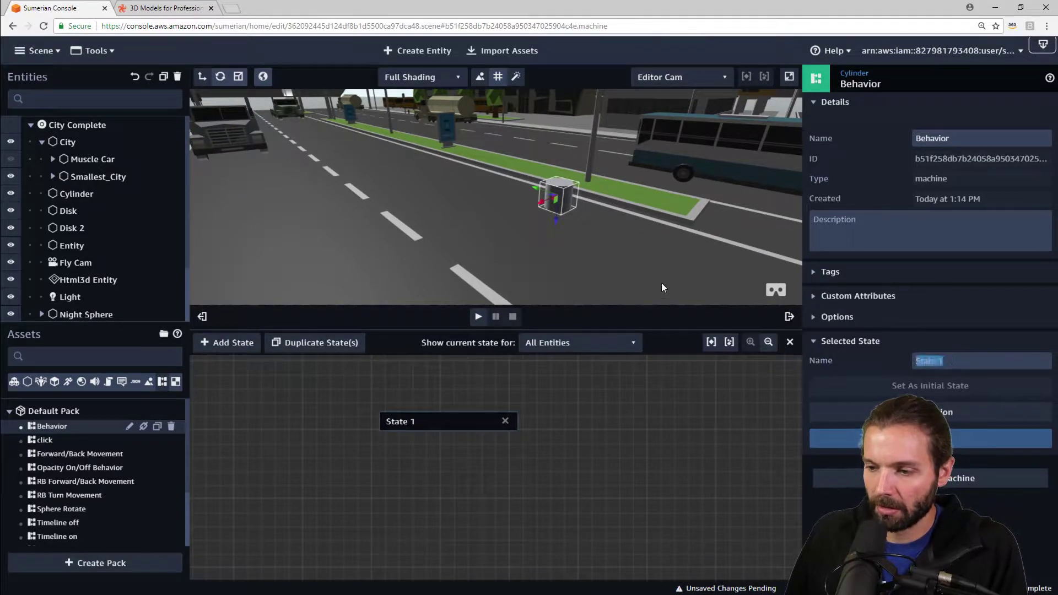
pyautogui.write('click')
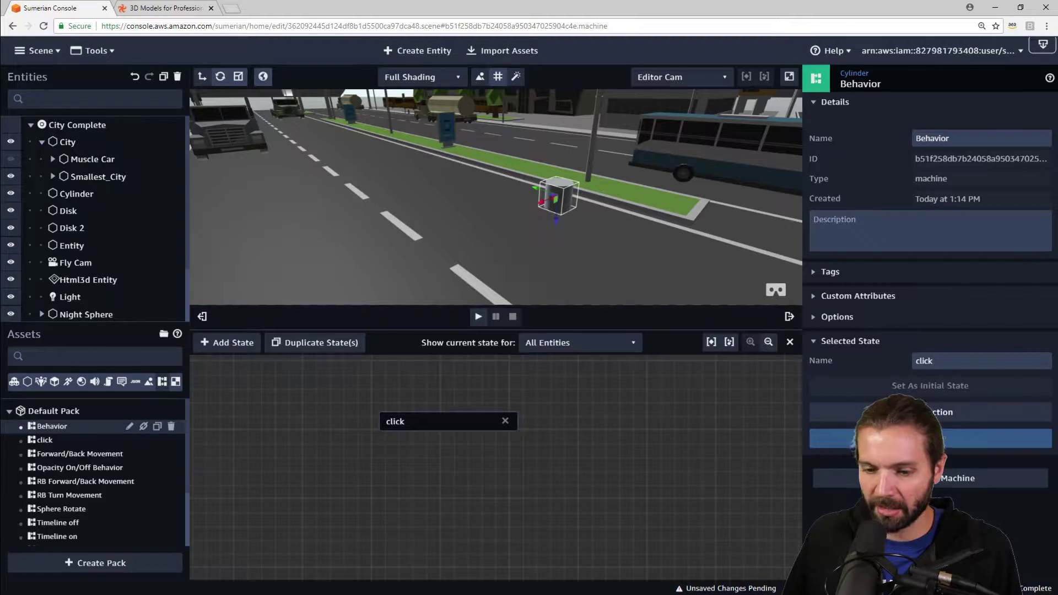
pyautogui.click(926, 412)
pyautogui.write('click')
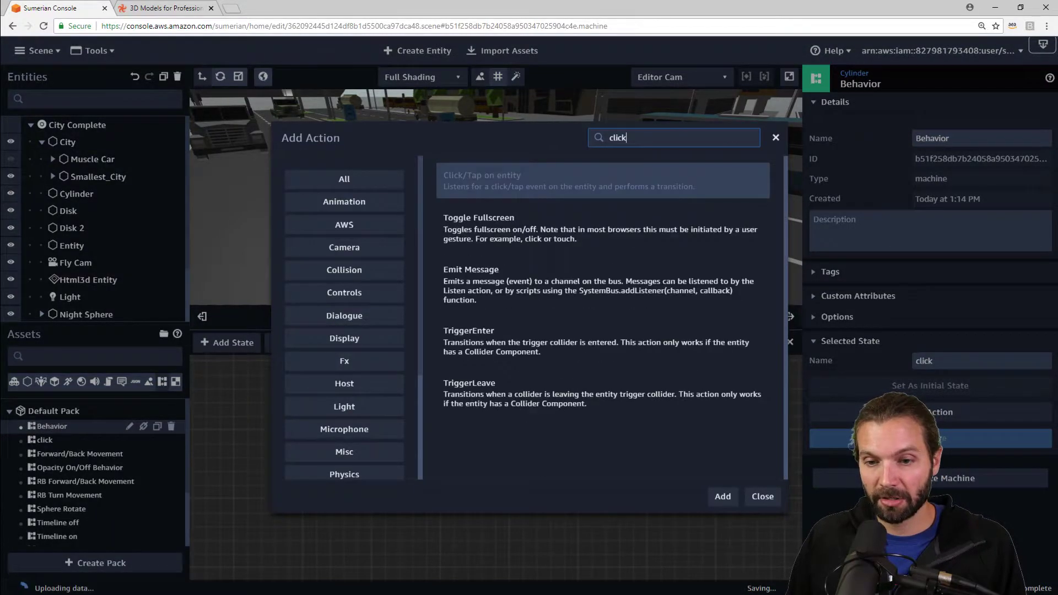
pyautogui.press('Return')
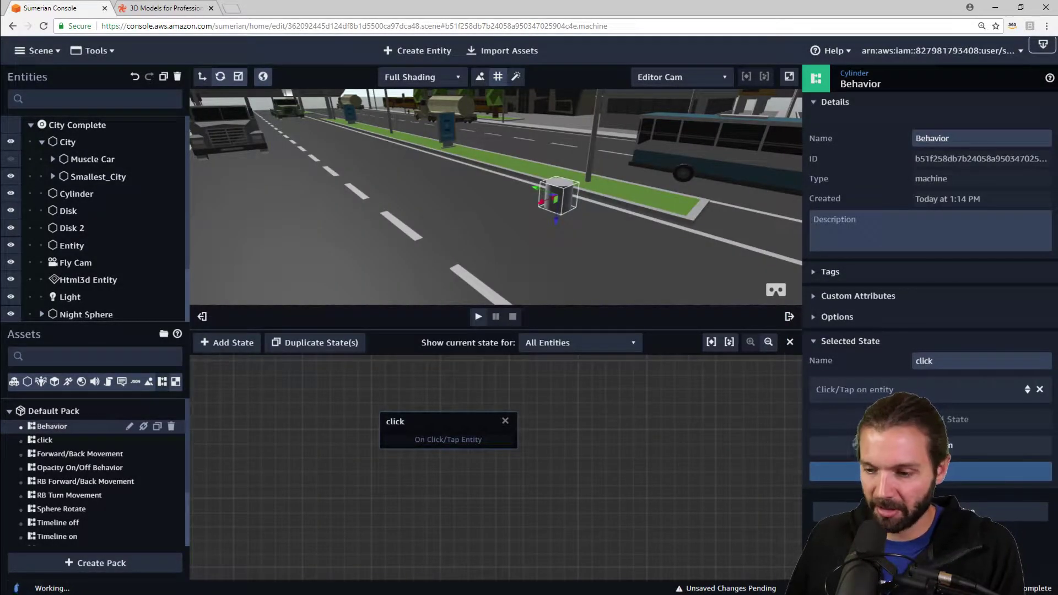
pyautogui.click(926, 446)
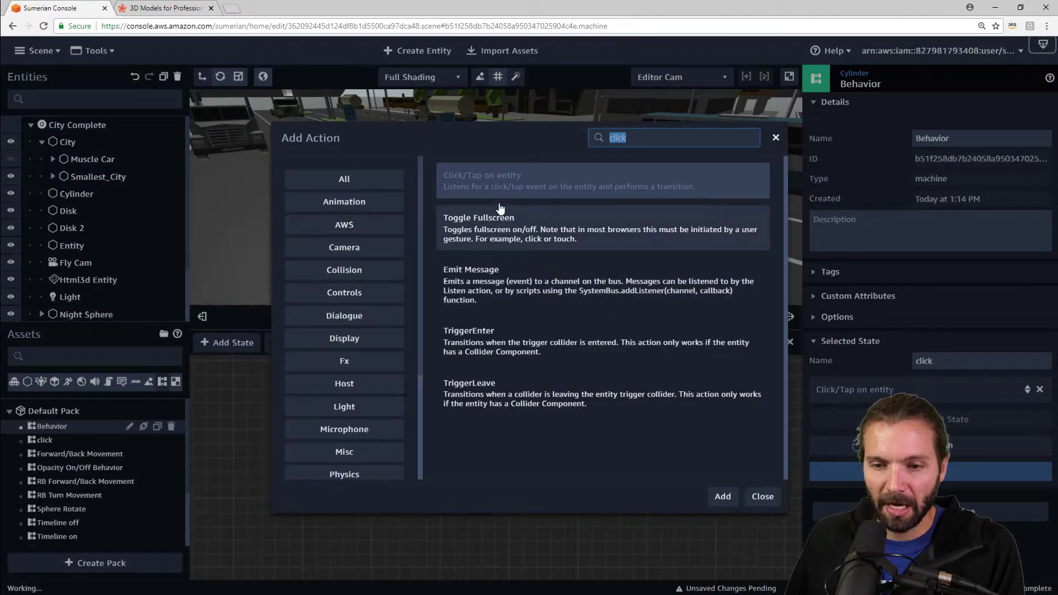
pyautogui.click(722, 498)
pyautogui.moveTo(460, 420); pyautogui.dragTo(353, 479)
pyautogui.click(1040, 423)
# Add a second state to the behavior, place it up and to the right of the click state and name it "emit"
pyautogui.click(224, 343)
pyautogui.moveTo(488, 469); pyautogui.dragTo(522, 412)
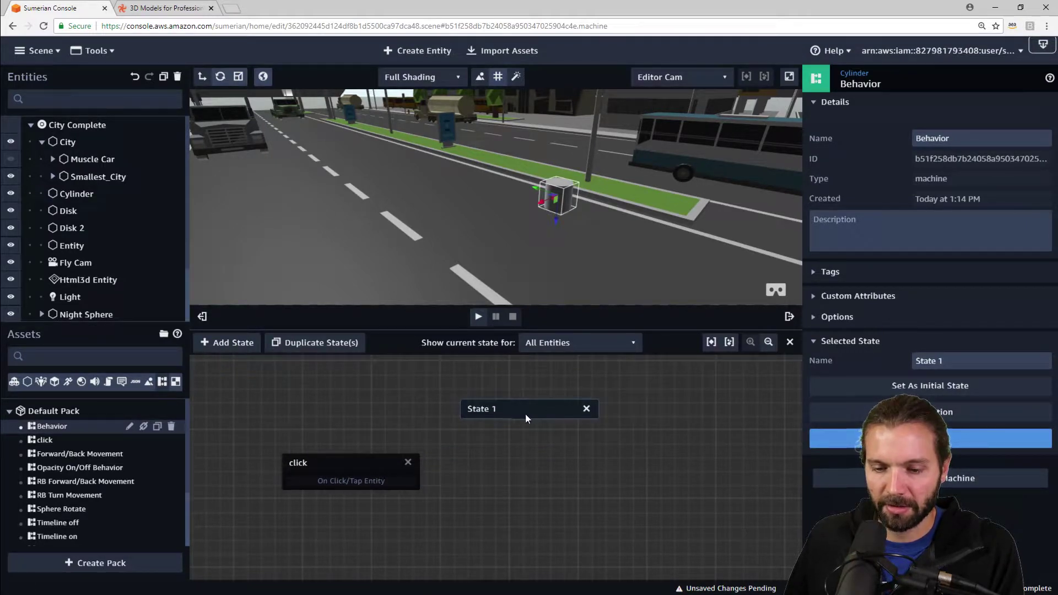
pyautogui.moveTo(946, 361); pyautogui.dragTo(868, 358)
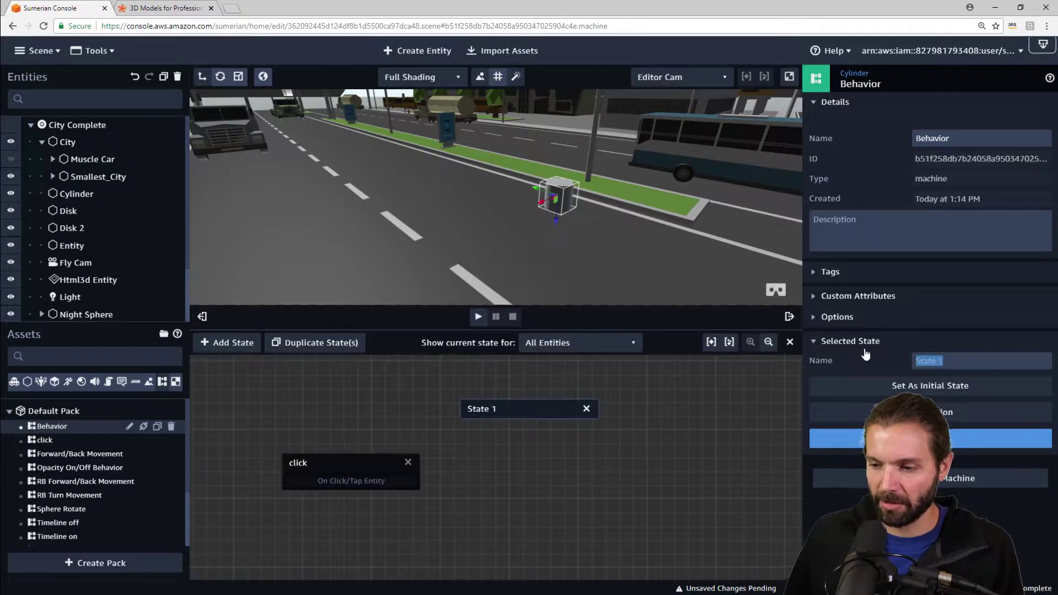
pyautogui.write('emit')
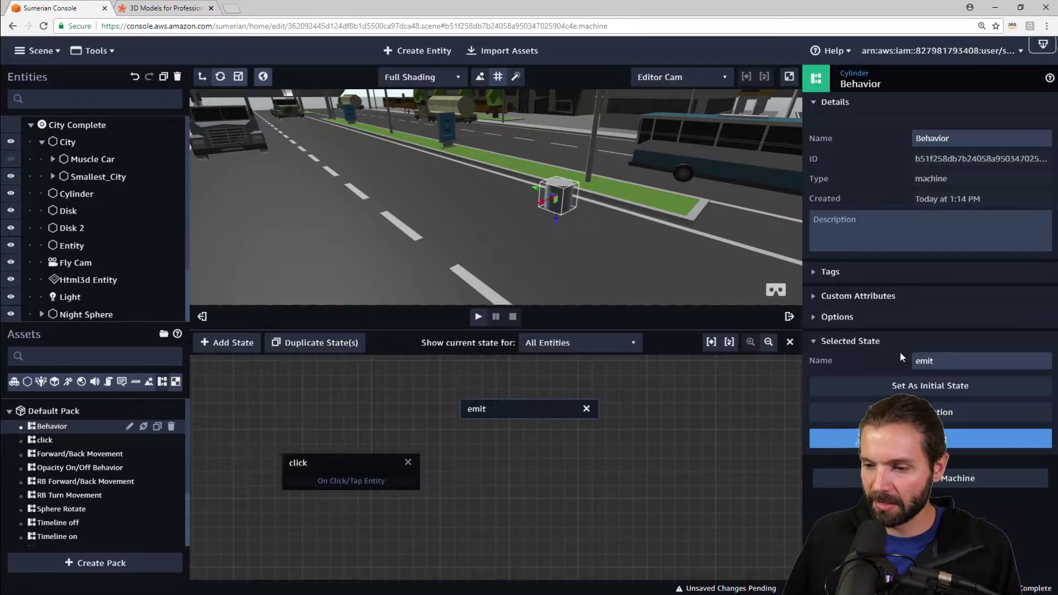
# Add an Emit Message action to the emit state and set its channel to "car on"
pyautogui.click(882, 412)
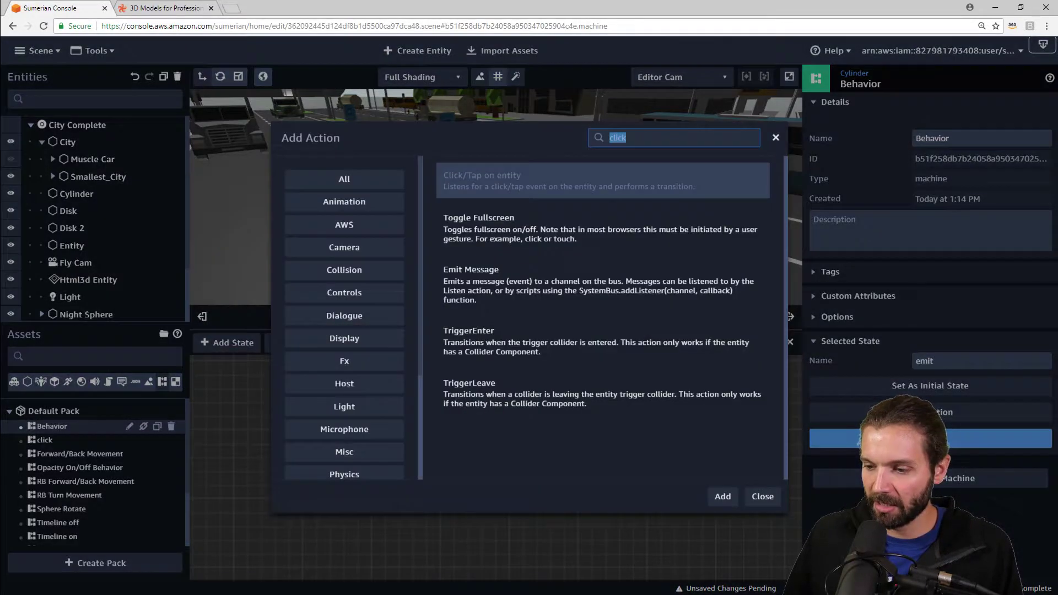
pyautogui.write('emit')
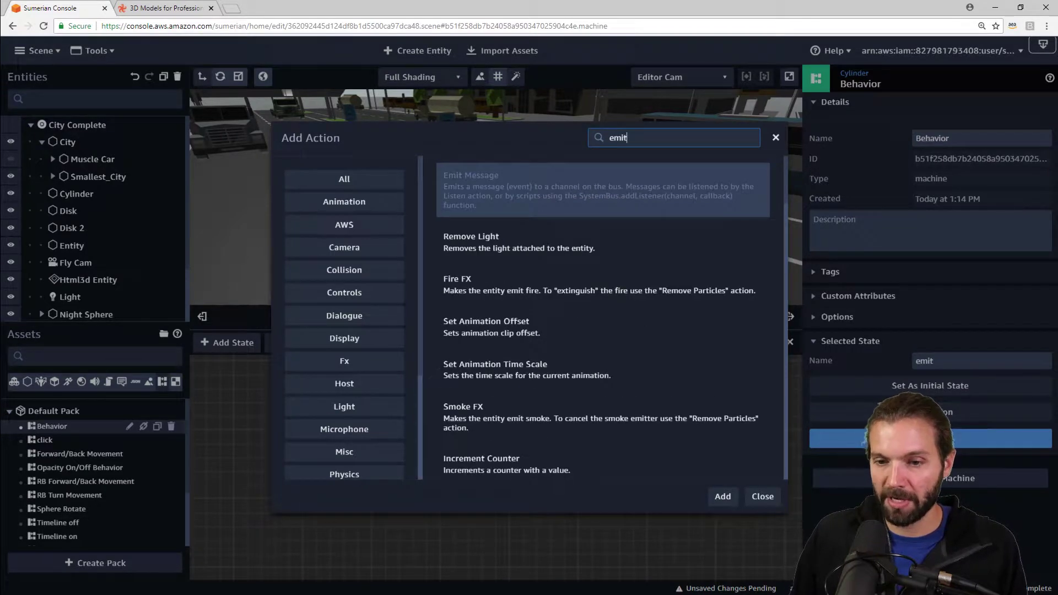
pyautogui.press('Return')
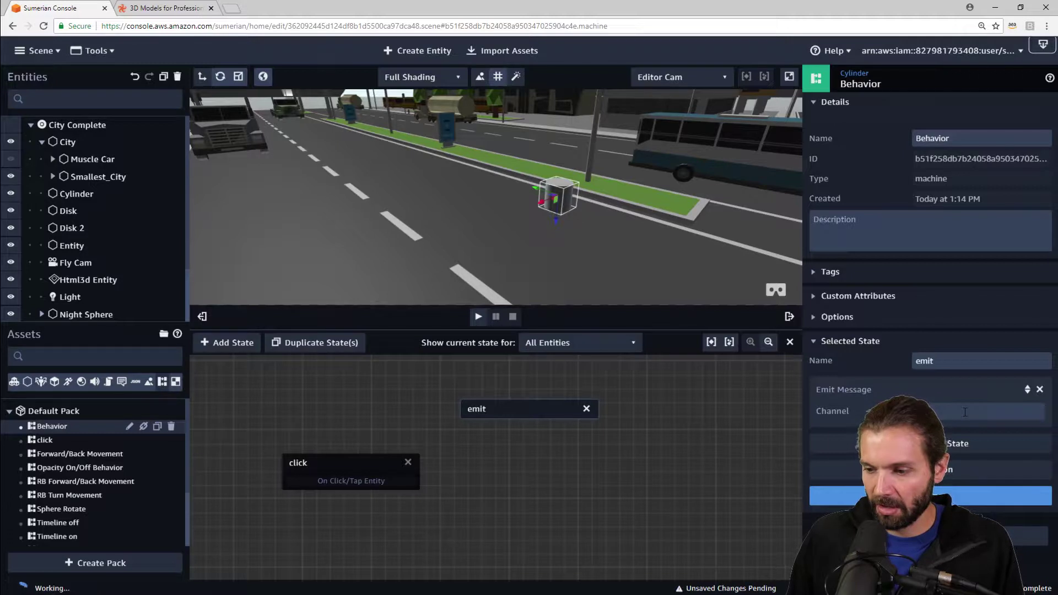
pyautogui.click(966, 413)
pyautogui.write('on')
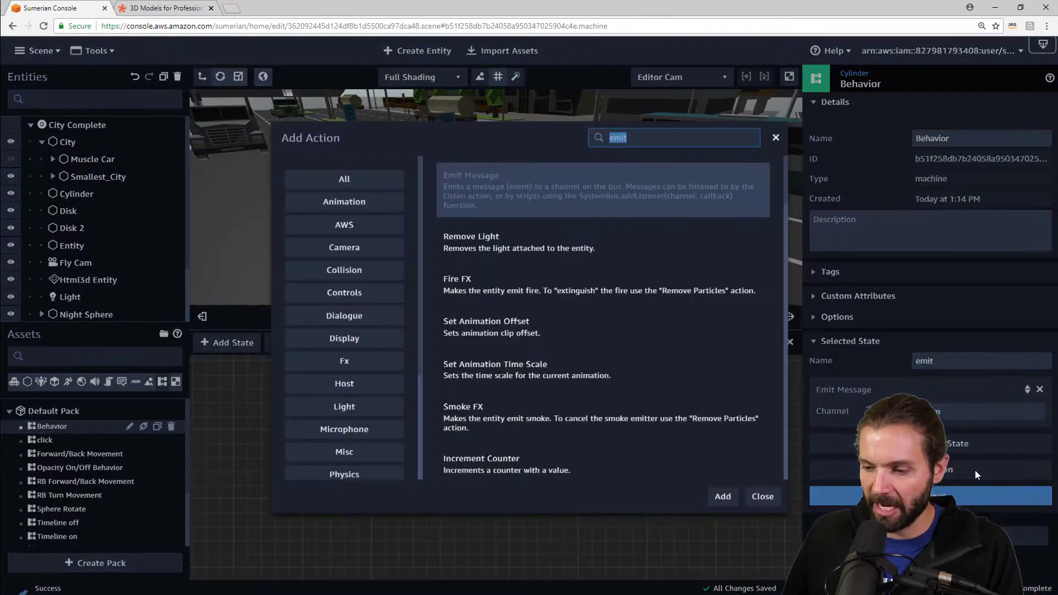
# Add a Transition action to the emit state
pyautogui.click(975, 471)
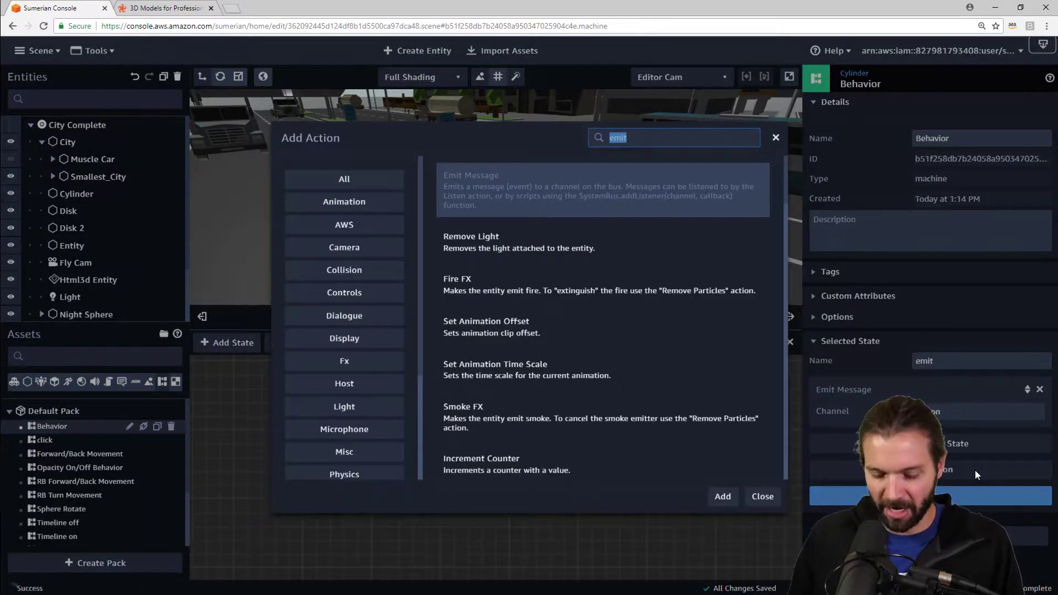
pyautogui.click(763, 496)
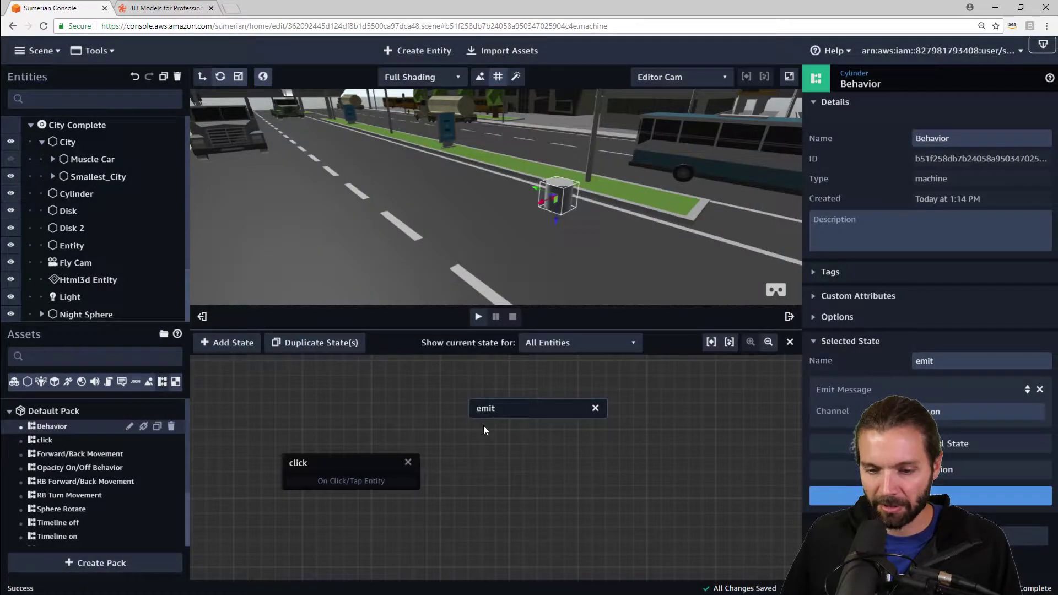
pyautogui.moveTo(502, 408)
pyautogui.mouseDown()
pyautogui.moveTo(571, 422)
pyautogui.moveTo(513, 412)
pyautogui.mouseUp()
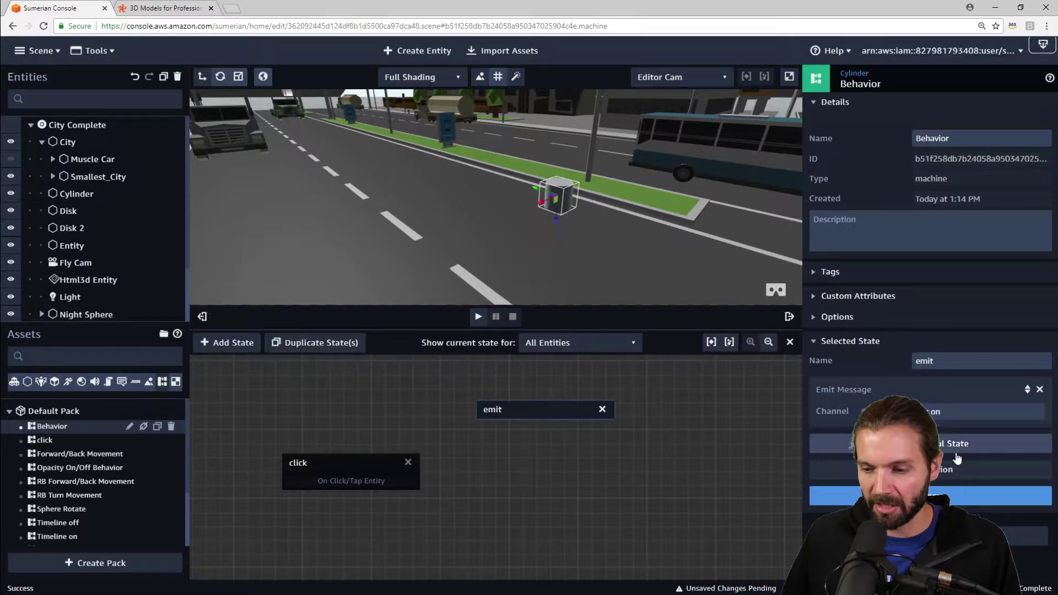
pyautogui.click(984, 469)
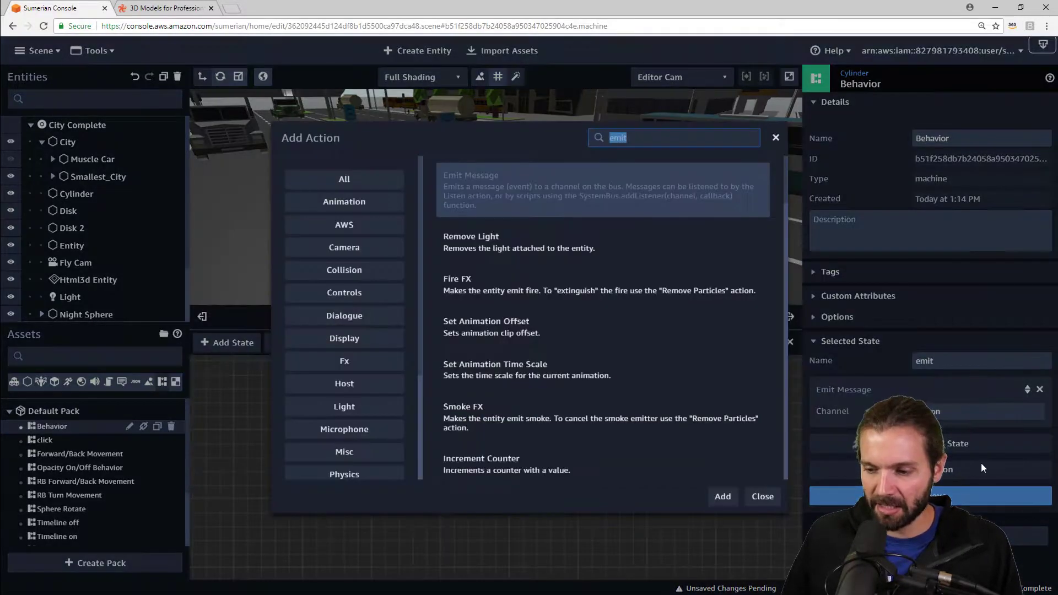
pyautogui.write('tran')
pyautogui.press('Return')
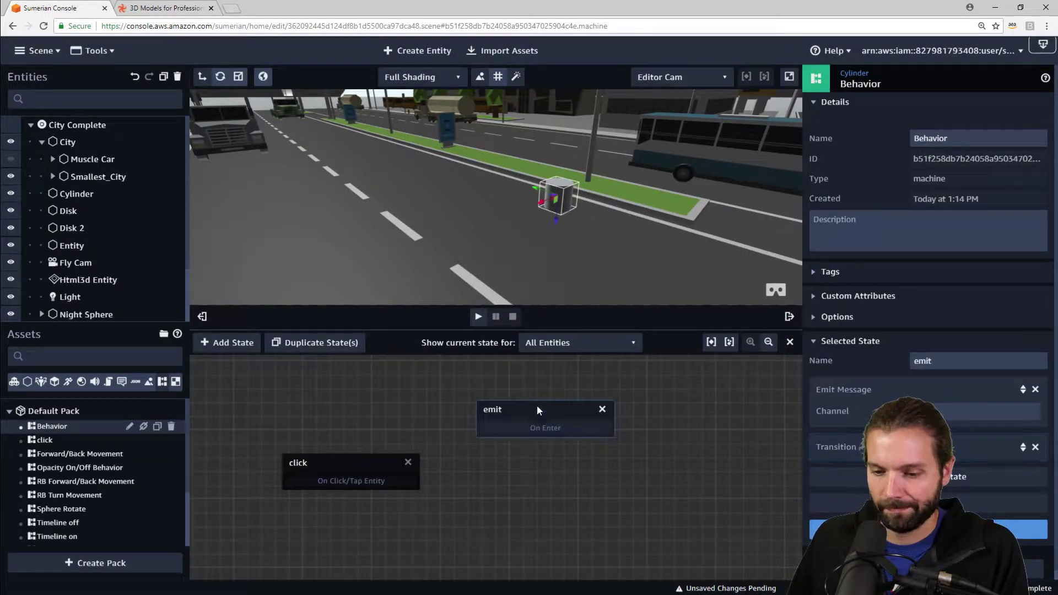
# Reposition the emit and click states, duplicate the click state and place the copy to the right of emit
pyautogui.moveTo(538, 410); pyautogui.dragTo(520, 412)
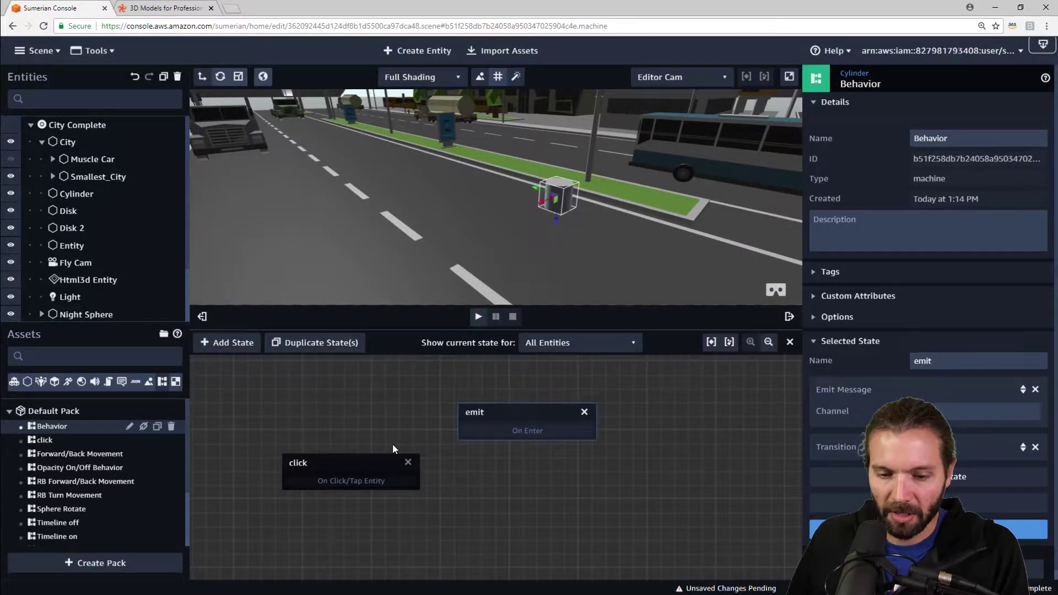
pyautogui.moveTo(339, 461); pyautogui.dragTo(331, 449)
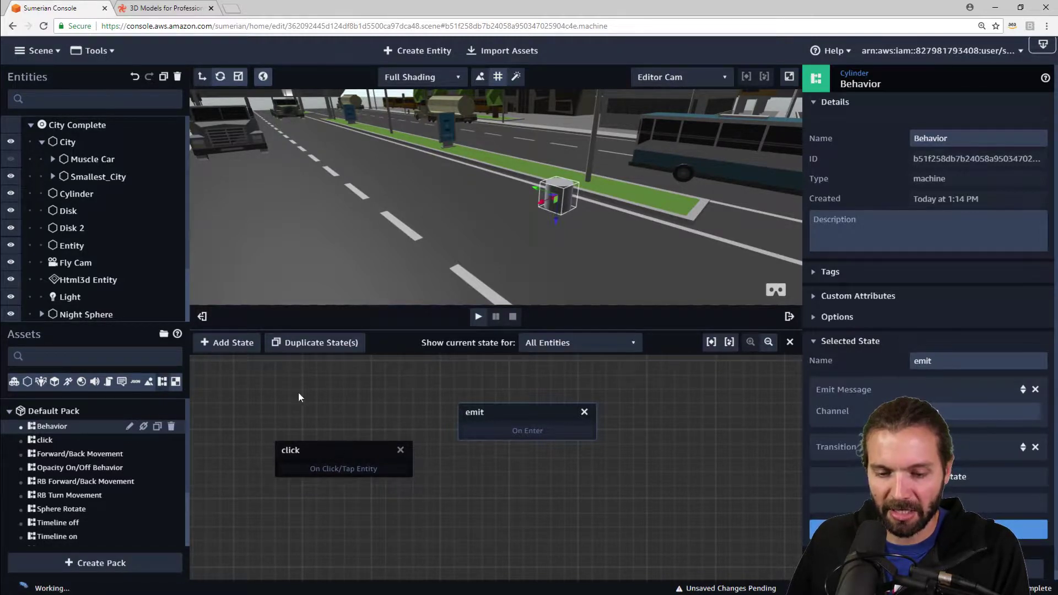
pyautogui.click(350, 447)
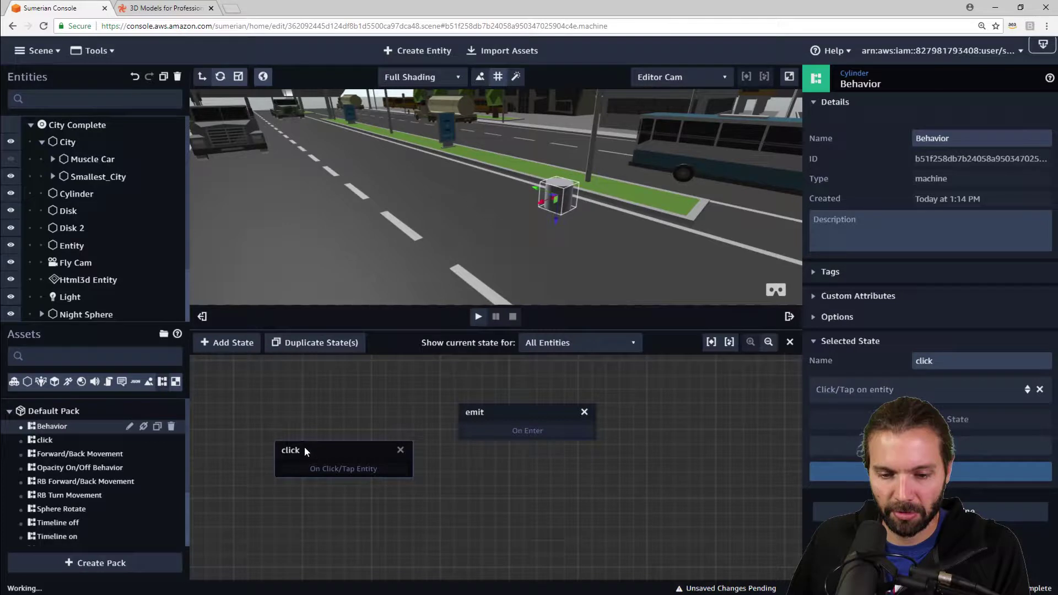
pyautogui.click(312, 343)
pyautogui.moveTo(358, 454); pyautogui.dragTo(699, 454)
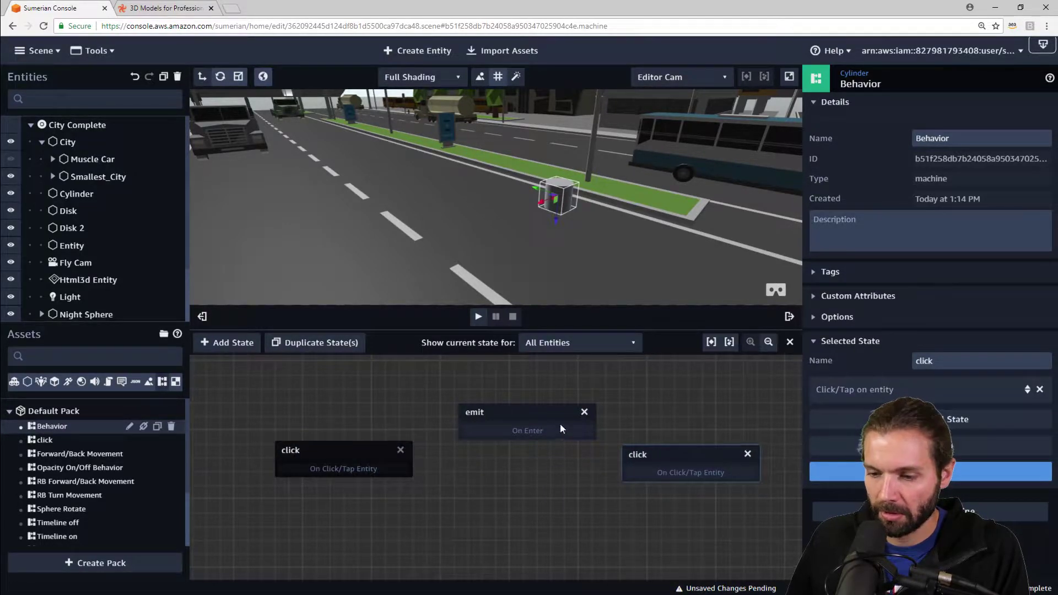
# Duplicate the emit state, place the copy below the original and set its Emit Message channel to "car off"
pyautogui.click(514, 413)
pyautogui.moveTo(508, 488); pyautogui.dragTo(515, 514)
pyautogui.moveTo(510, 434); pyautogui.dragTo(509, 427)
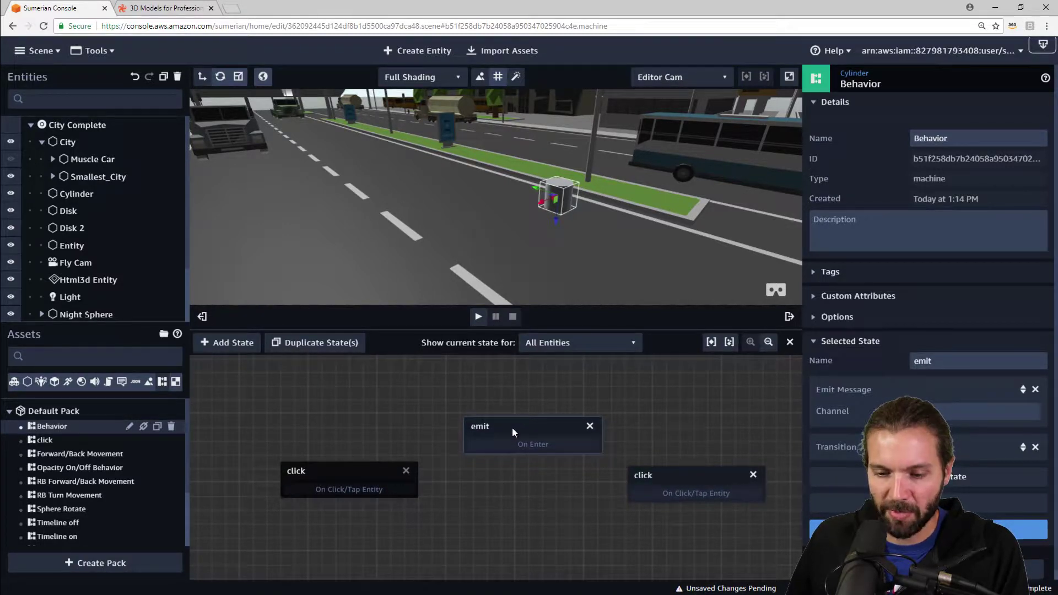
pyautogui.click(304, 346)
pyautogui.moveTo(544, 434); pyautogui.dragTo(538, 524)
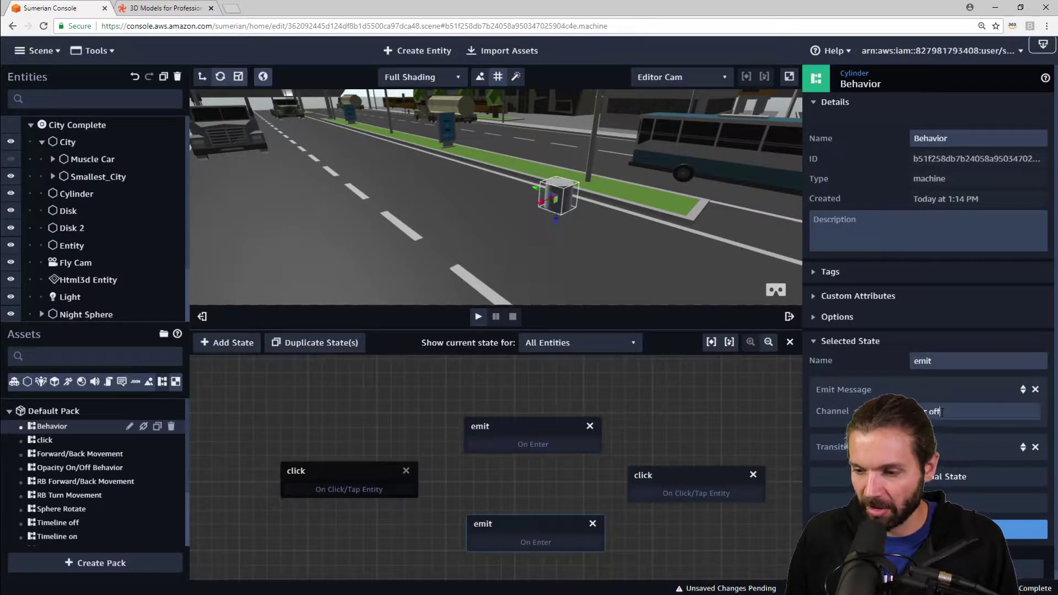
pyautogui.click(941, 412)
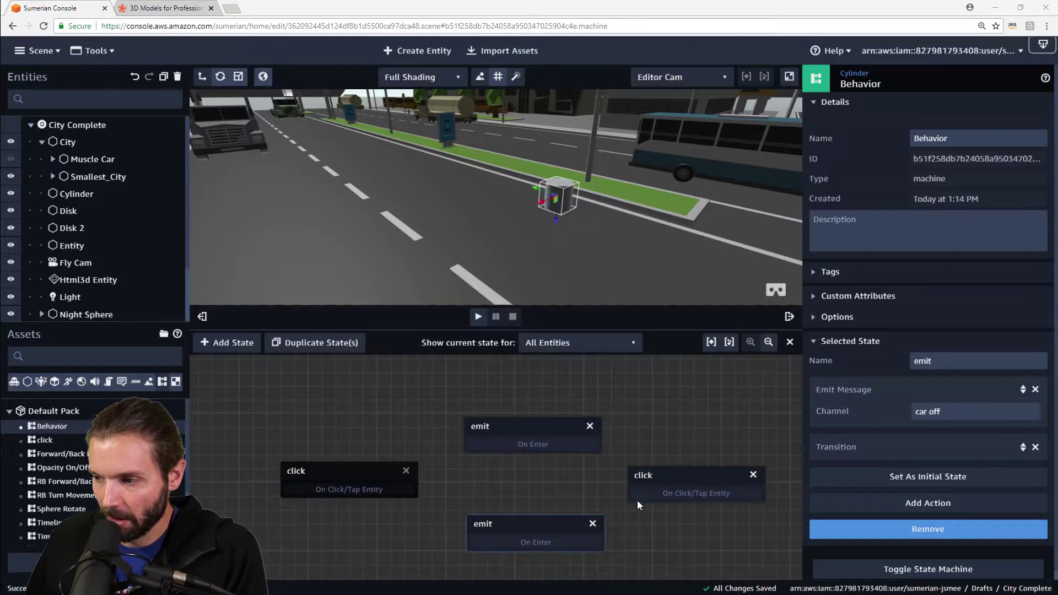
# Link the four states in a loop with transitions: click to upper emit, second click, lower emit and back to the first click
pyautogui.moveTo(677, 422); pyautogui.dragTo(678, 395)
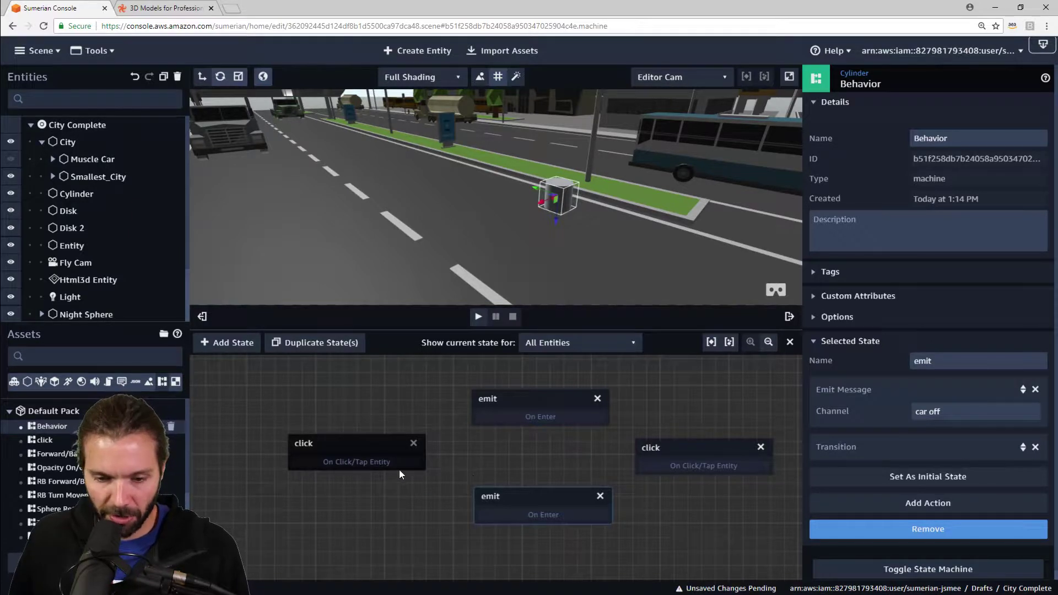
pyautogui.moveTo(395, 464); pyautogui.dragTo(364, 452)
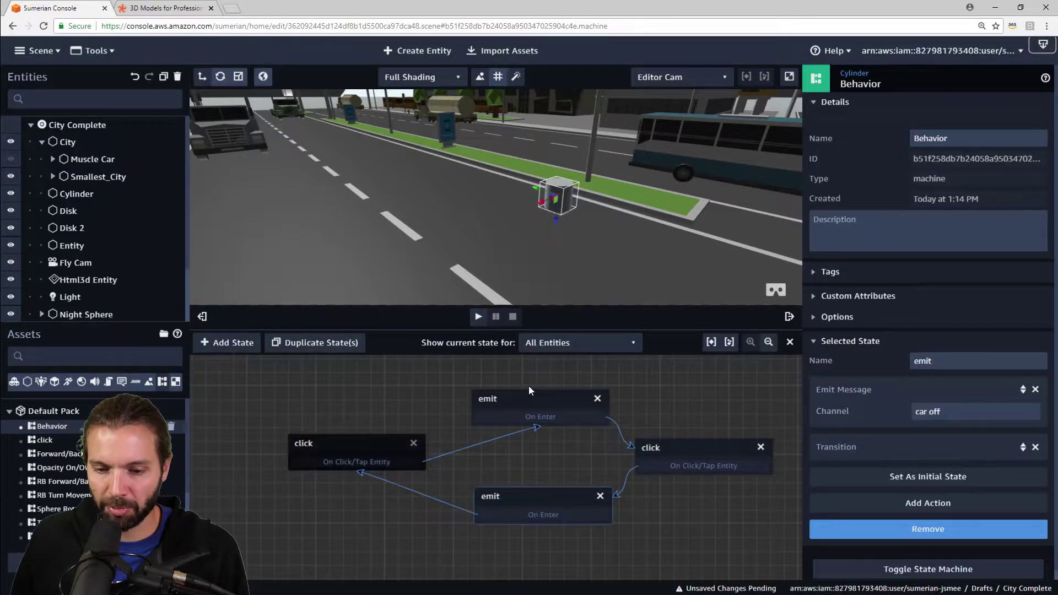
pyautogui.click(606, 267)
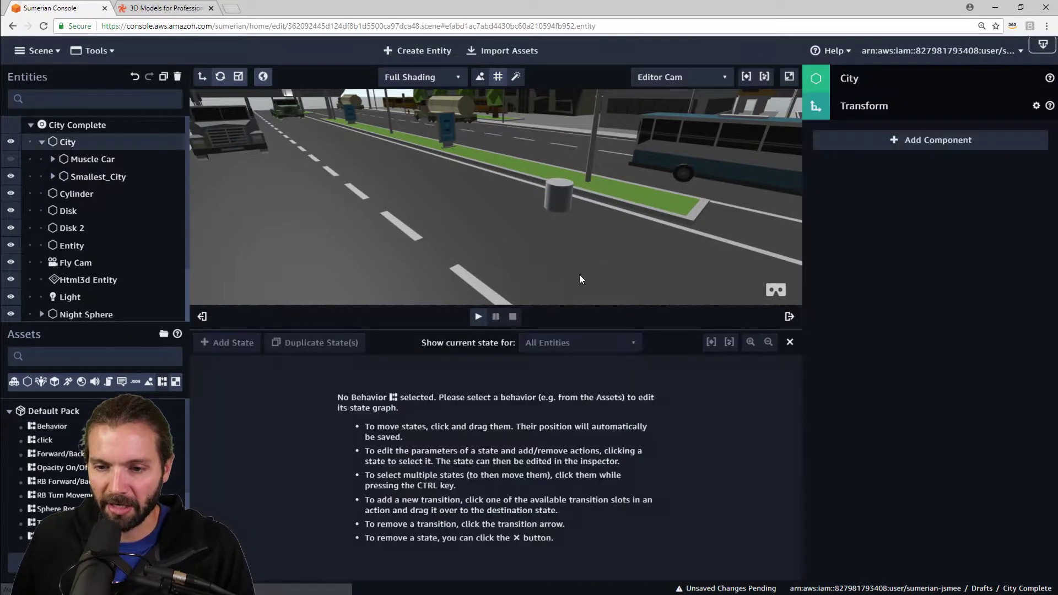
# Reopen the Behavior asset from the Default Pack and review its click and emit states along with their message channels
pyautogui.click(52, 427)
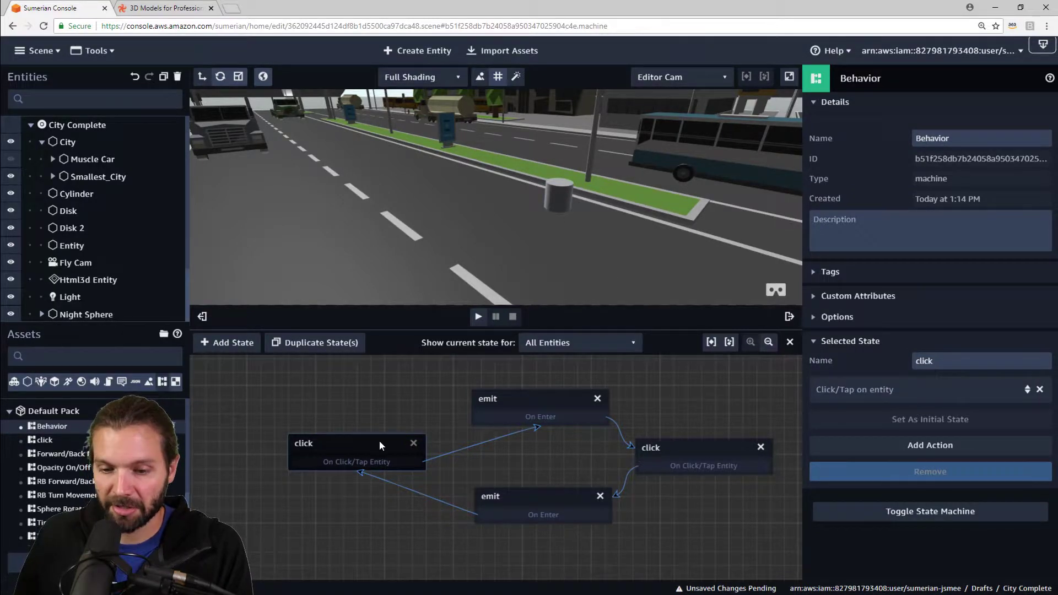
pyautogui.click(529, 402)
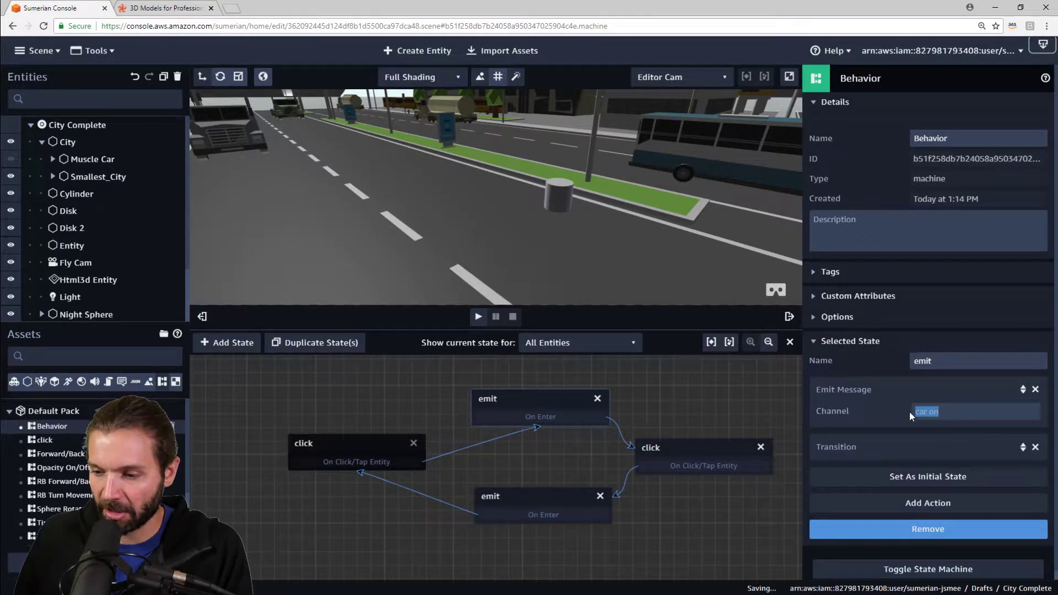
pyautogui.click(670, 451)
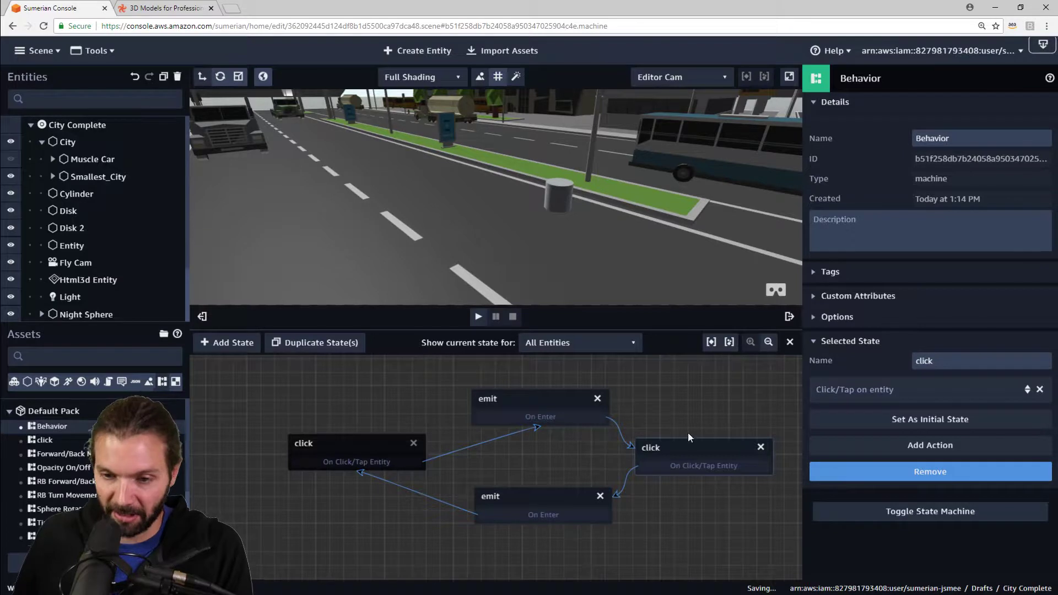
pyautogui.click(550, 497)
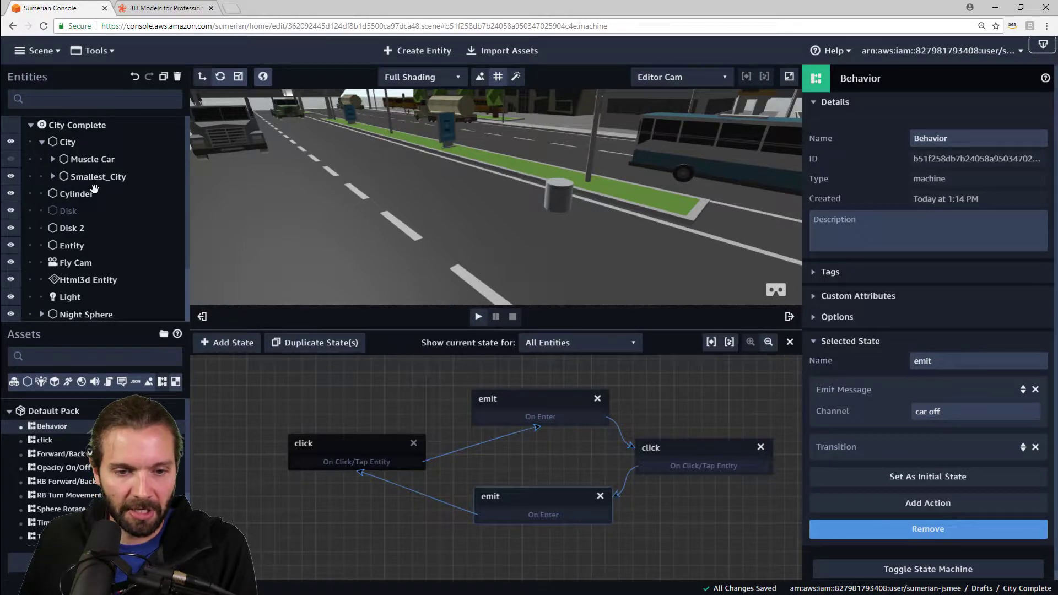
# Remove the RB Forward/Back Movement and RB Turn Movement behaviors from the Muscle Car's State machine component
pyautogui.click(75, 159)
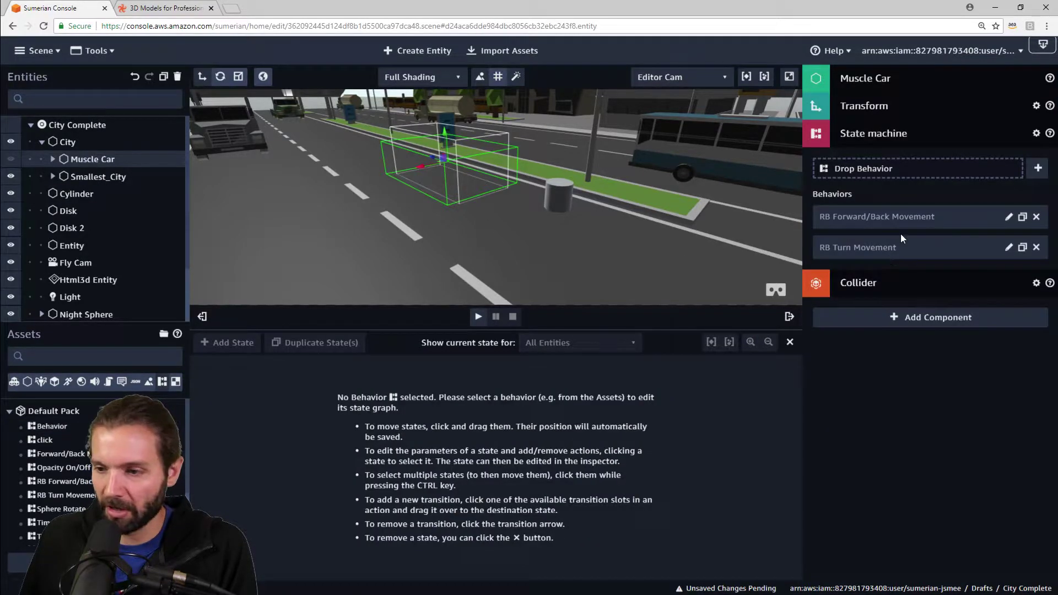
pyautogui.click(1037, 217)
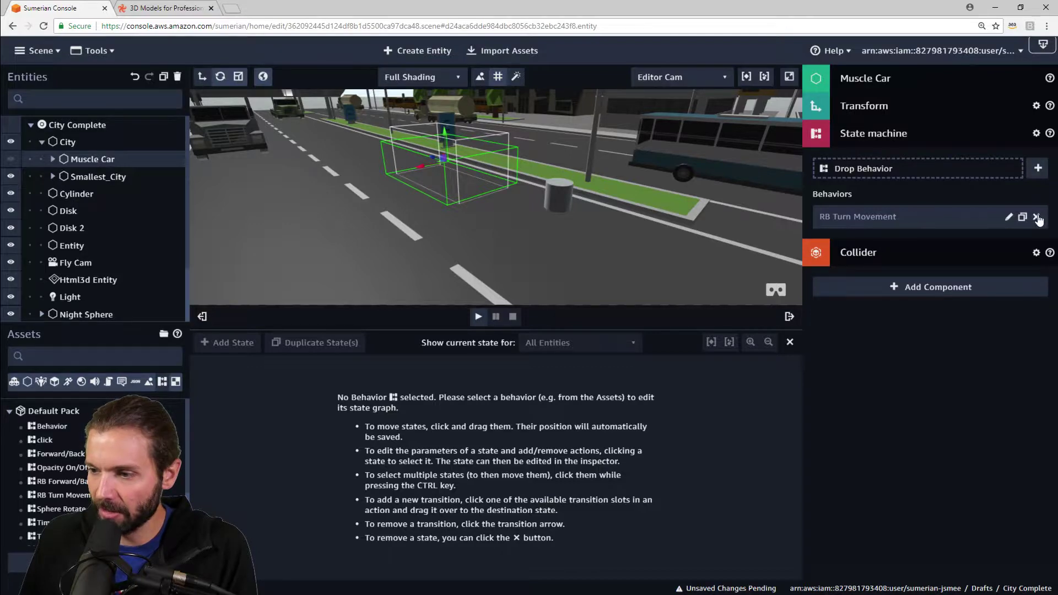
pyautogui.click(1037, 218)
# Create a new behavior on the Muscle Car, shift its initial state to the left and rename it "listen"
pyautogui.click(1039, 167)
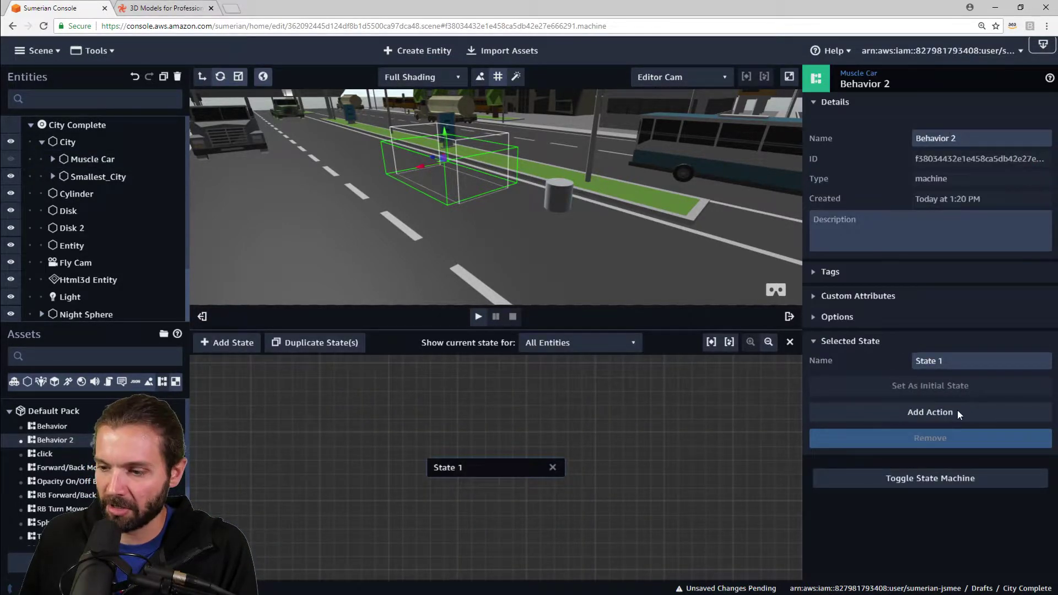
pyautogui.moveTo(521, 468); pyautogui.dragTo(452, 465)
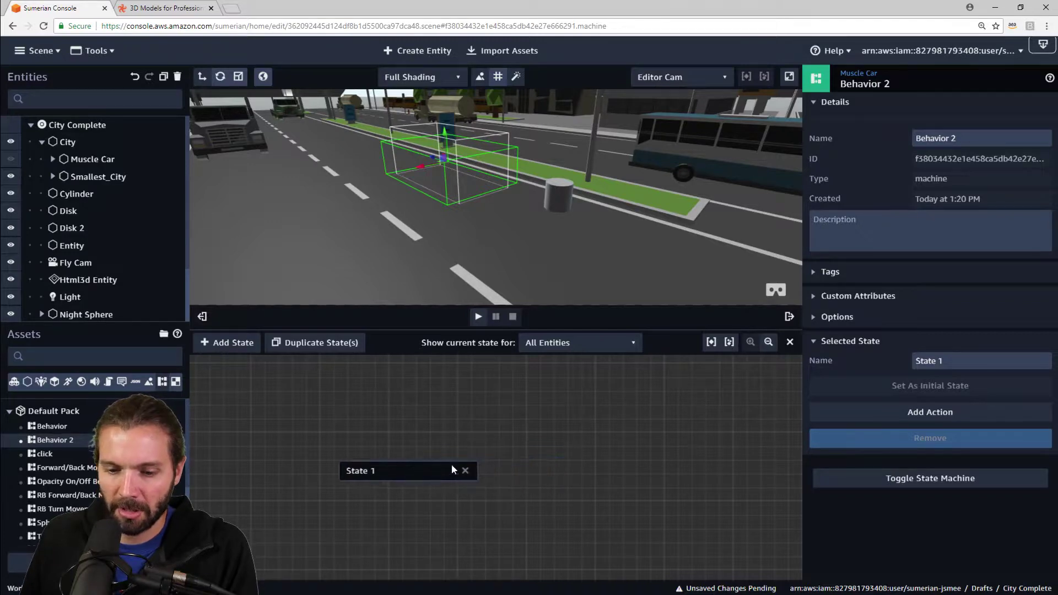
pyautogui.tripleClick(976, 362)
pyautogui.write('listen')
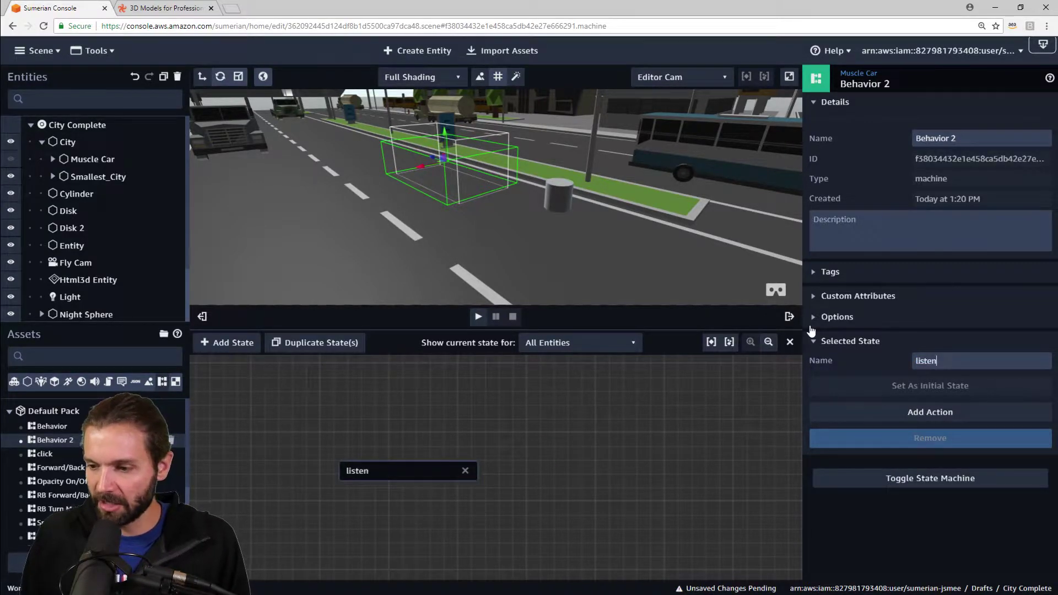
# Add a Listen action to the listen state and set its message channel to "car on"
pyautogui.click(931, 412)
pyautogui.write('listen')
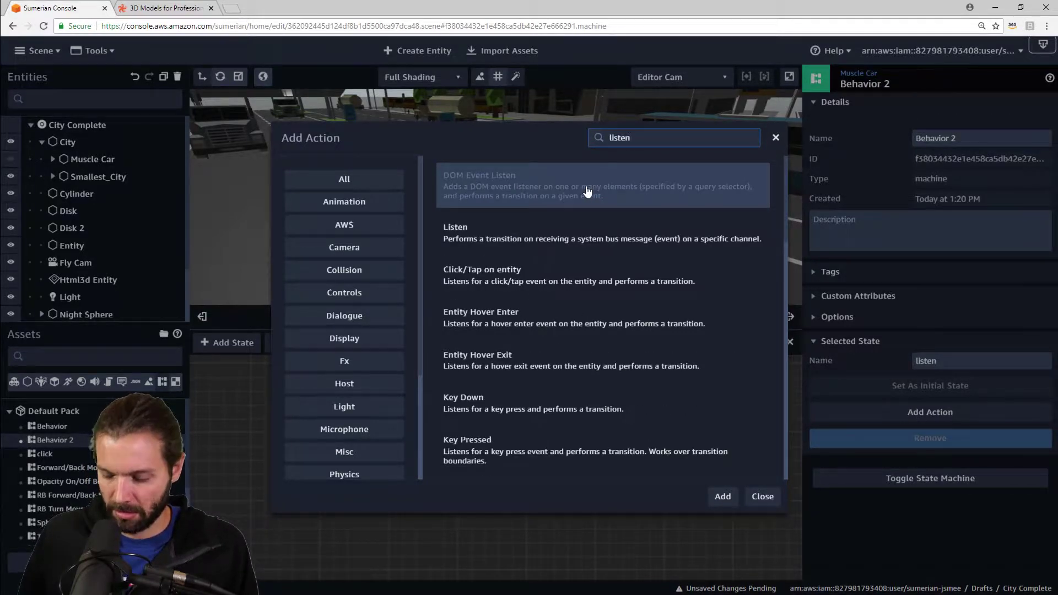
pyautogui.press('Down')
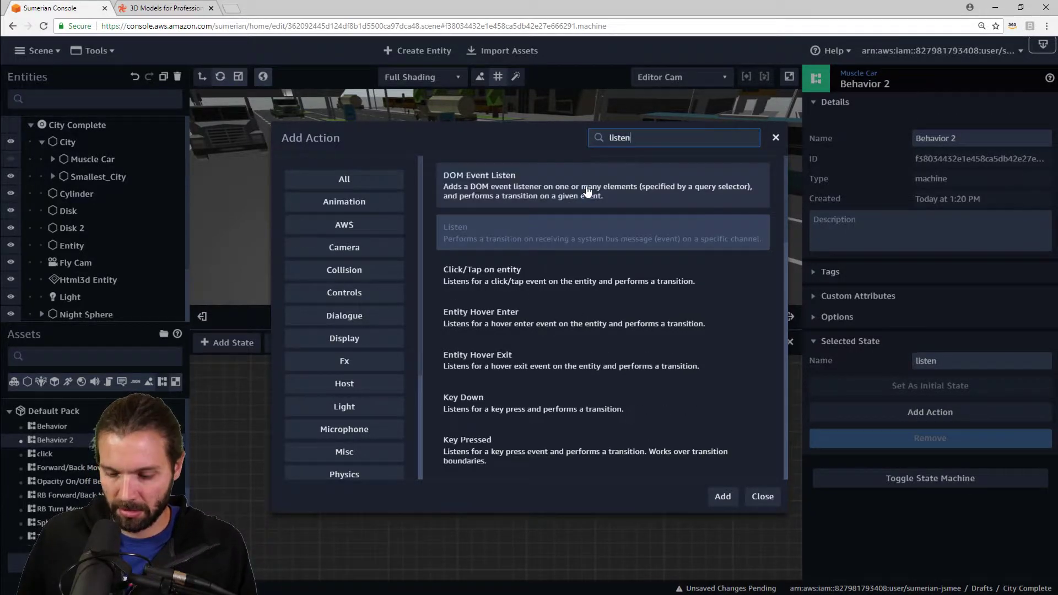
pyautogui.press('Return')
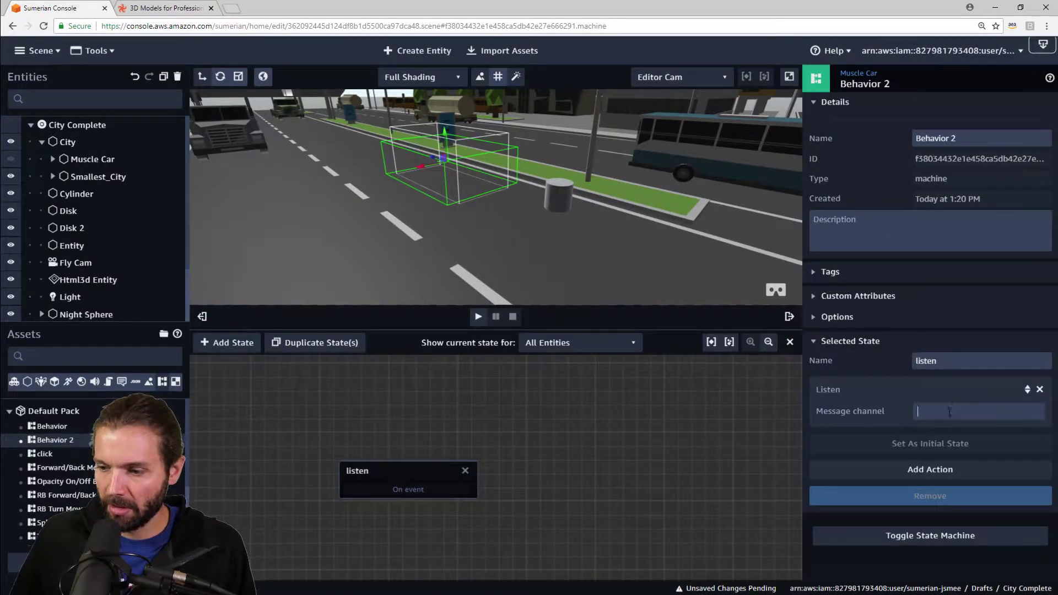
pyautogui.write('car on')
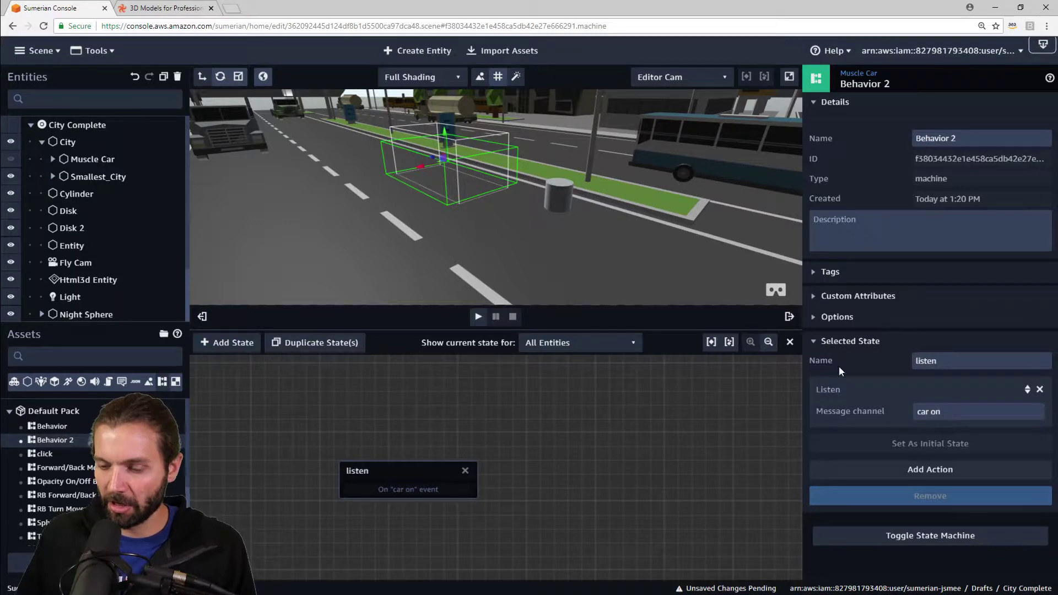
# Add a second state to the Muscle Car's behavior, place it up and to the right of listen and name it "show"
pyautogui.moveTo(391, 462); pyautogui.dragTo(361, 456)
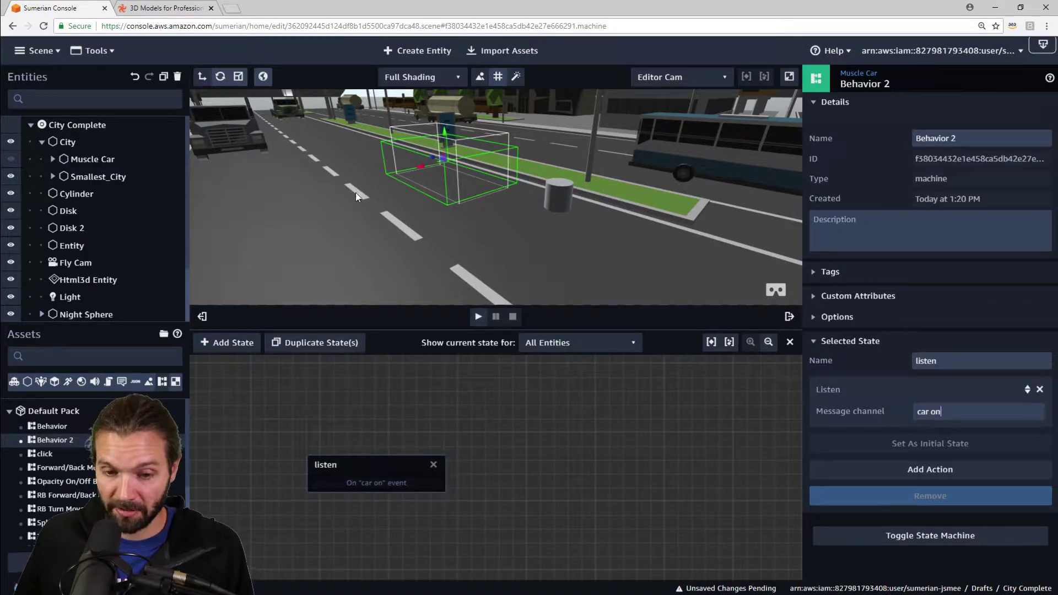
pyautogui.click(231, 343)
pyautogui.moveTo(487, 471); pyautogui.dragTo(525, 424)
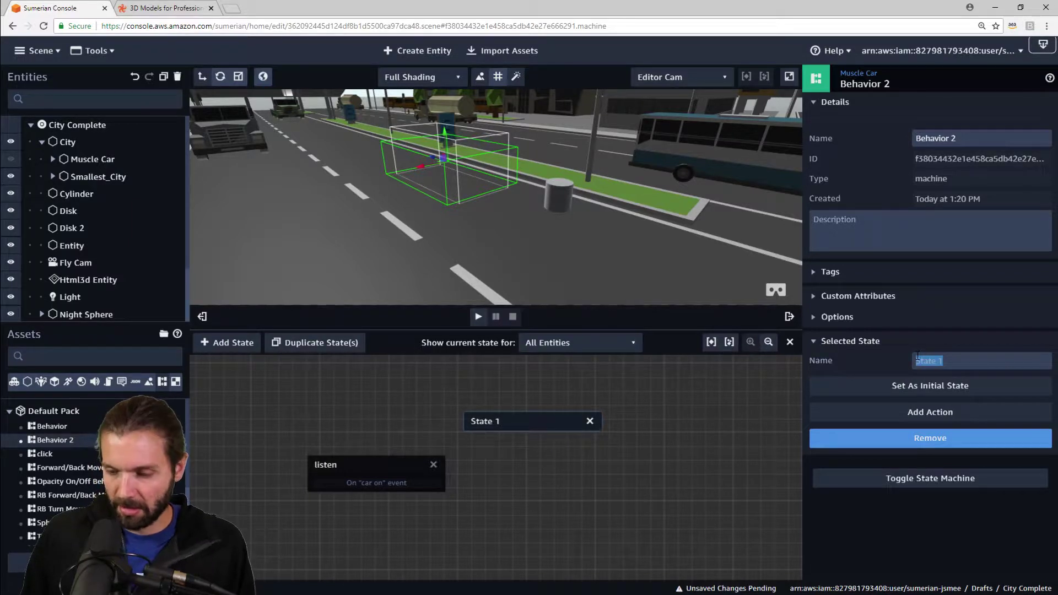
pyautogui.write('on')
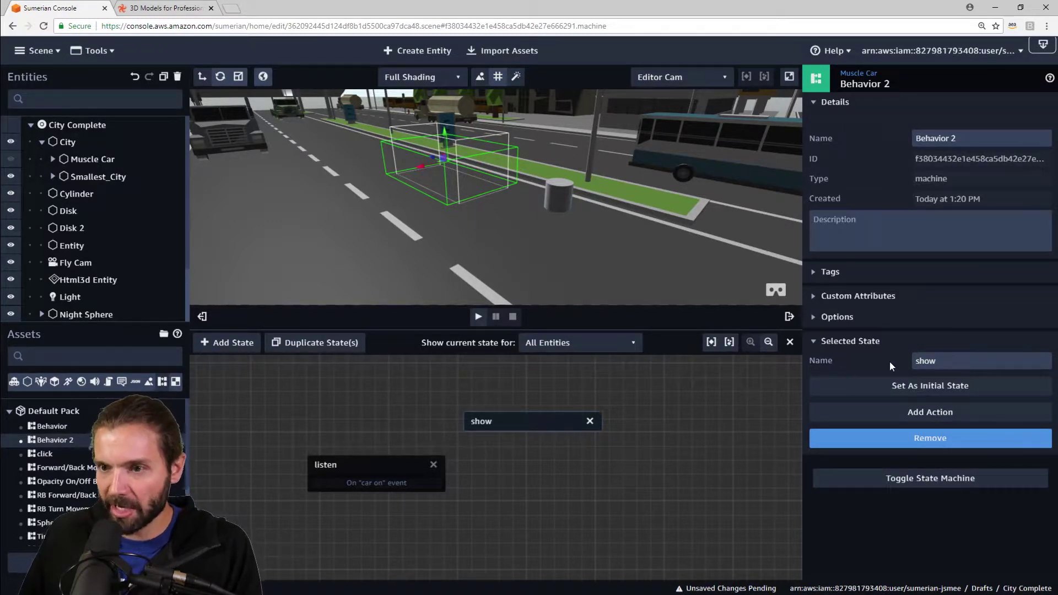
# Add a Show action to the show state and nudge the state slightly up and to the right
pyautogui.click(975, 363)
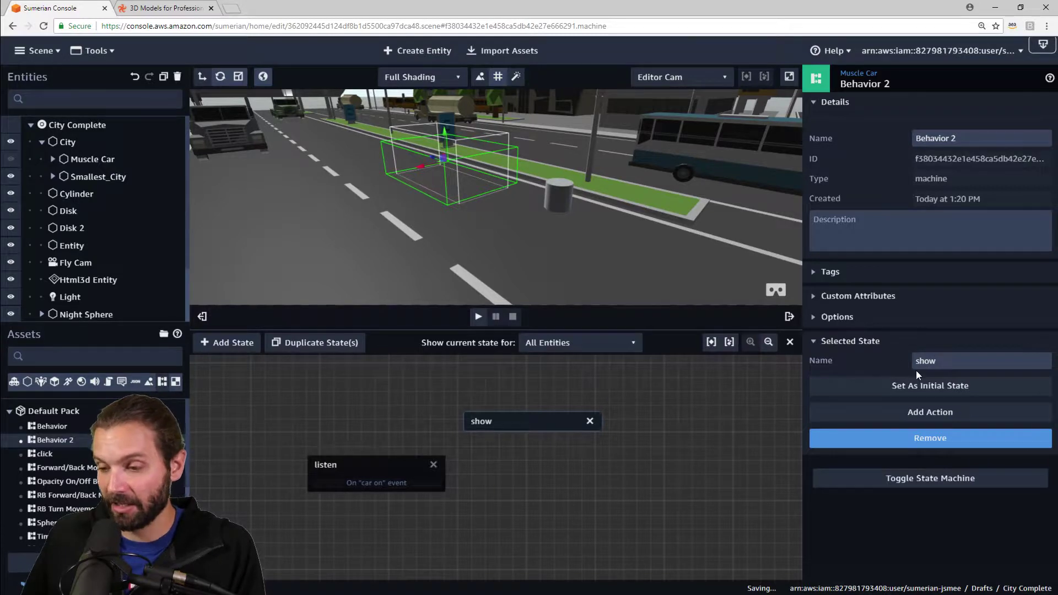
pyautogui.click(937, 414)
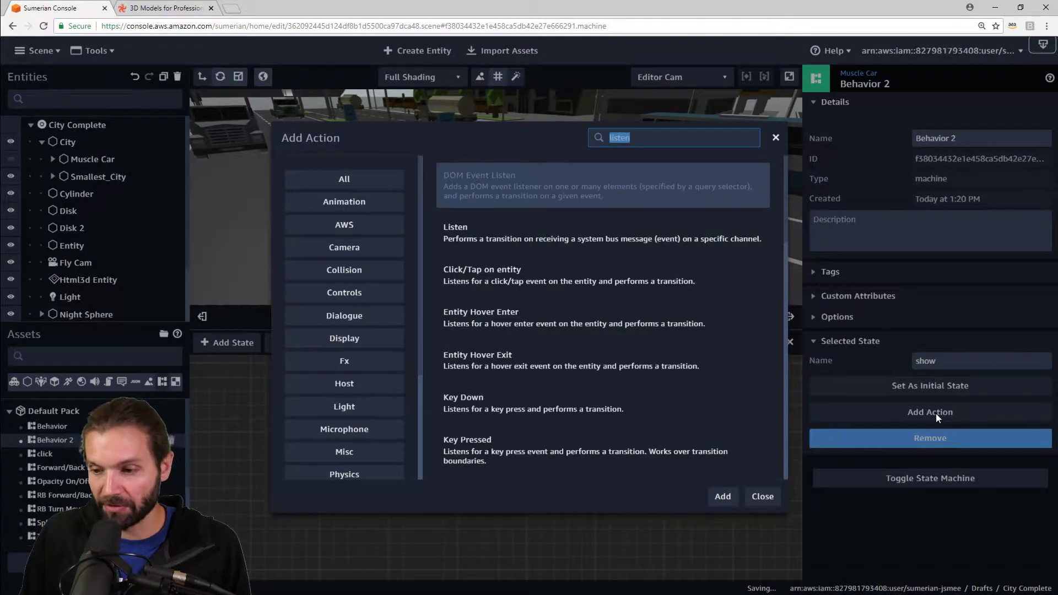
pyautogui.write('show')
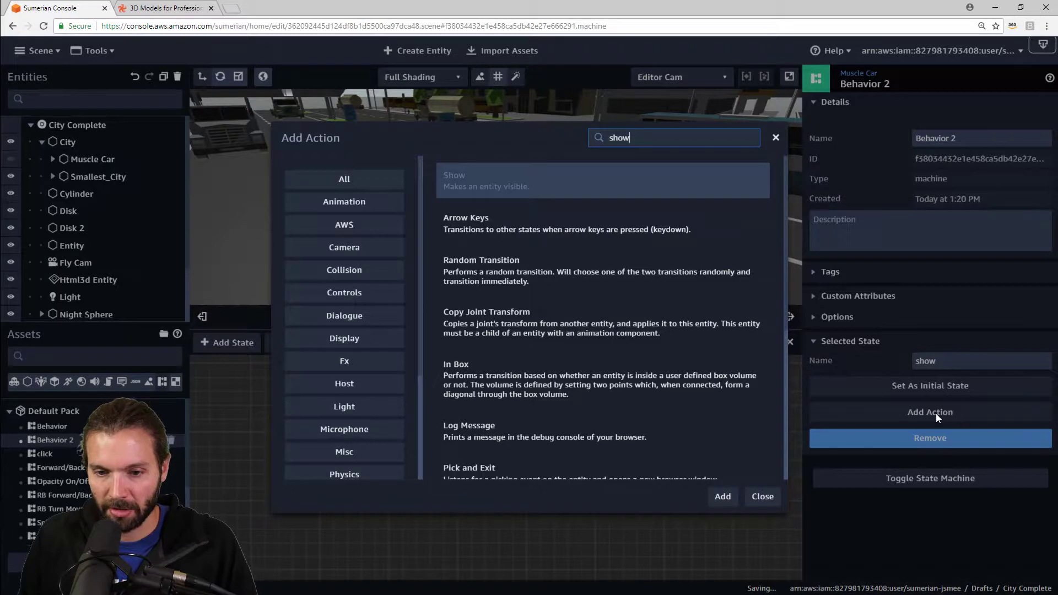
pyautogui.press('Return')
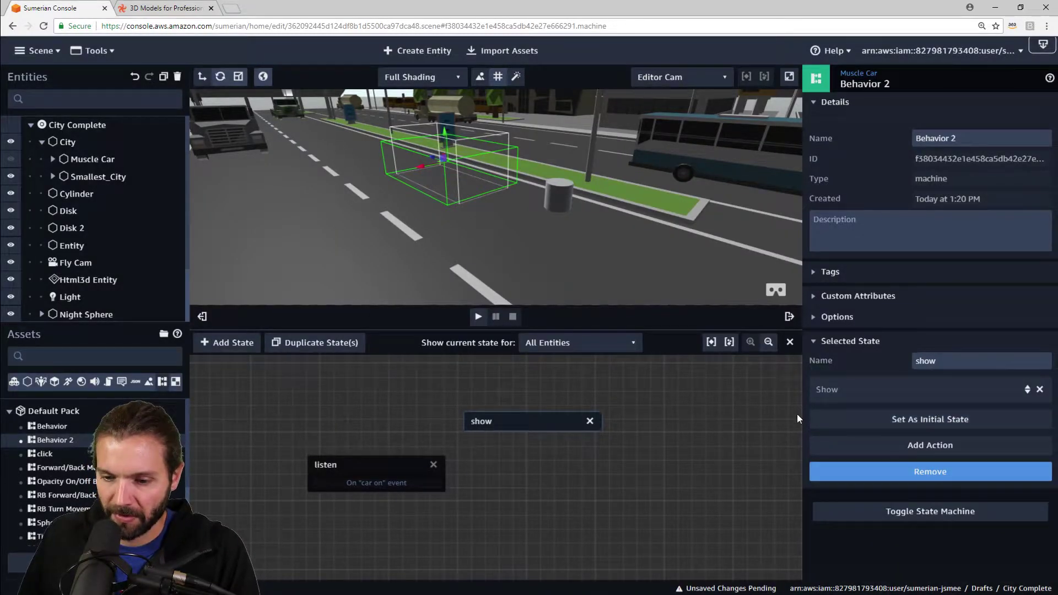
pyautogui.moveTo(518, 423); pyautogui.dragTo(529, 417)
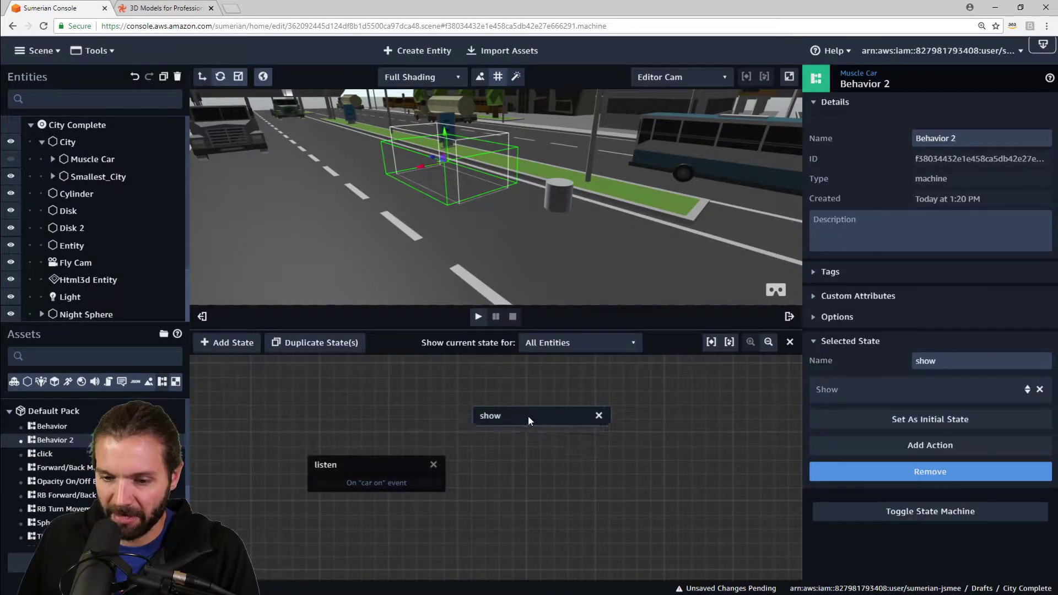
# Add a Transition action to the show state and adjust the state's position slightly in the graph
pyautogui.click(929, 444)
pyautogui.write('trans')
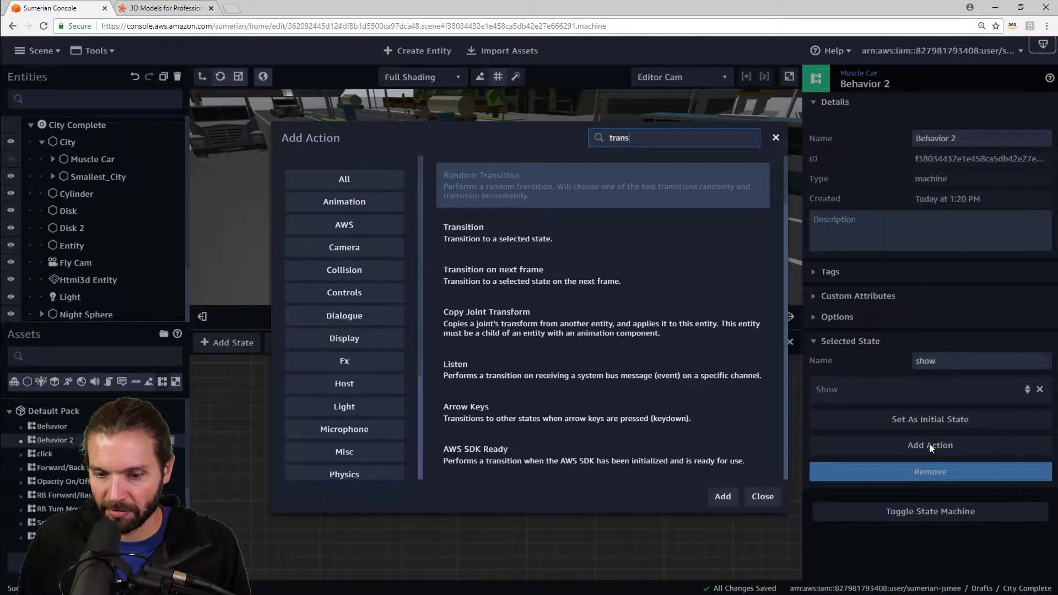
pyautogui.press('Down')
pyautogui.press('Return')
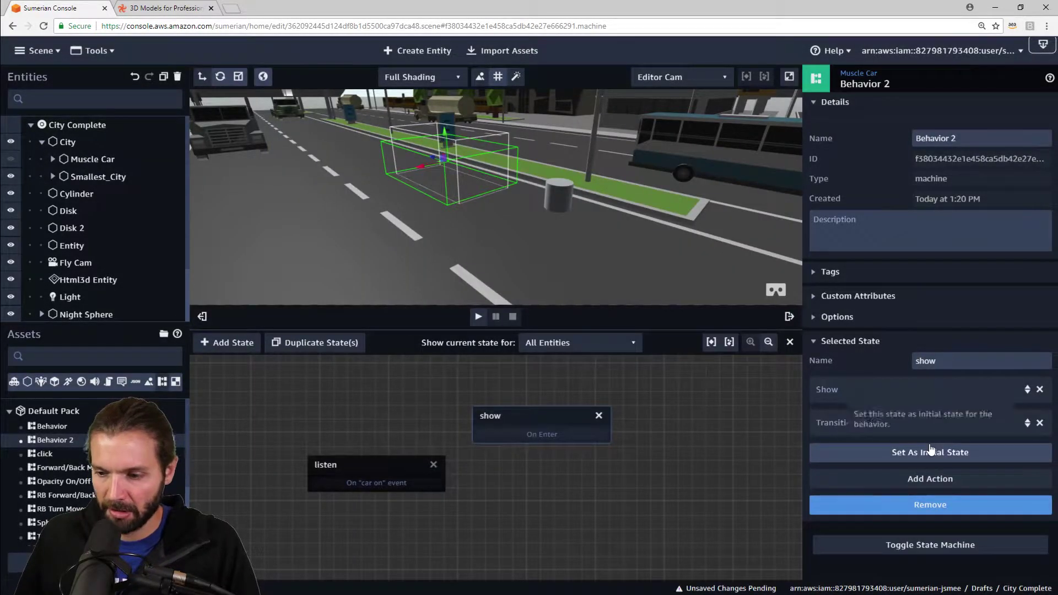
pyautogui.moveTo(531, 413); pyautogui.dragTo(540, 416)
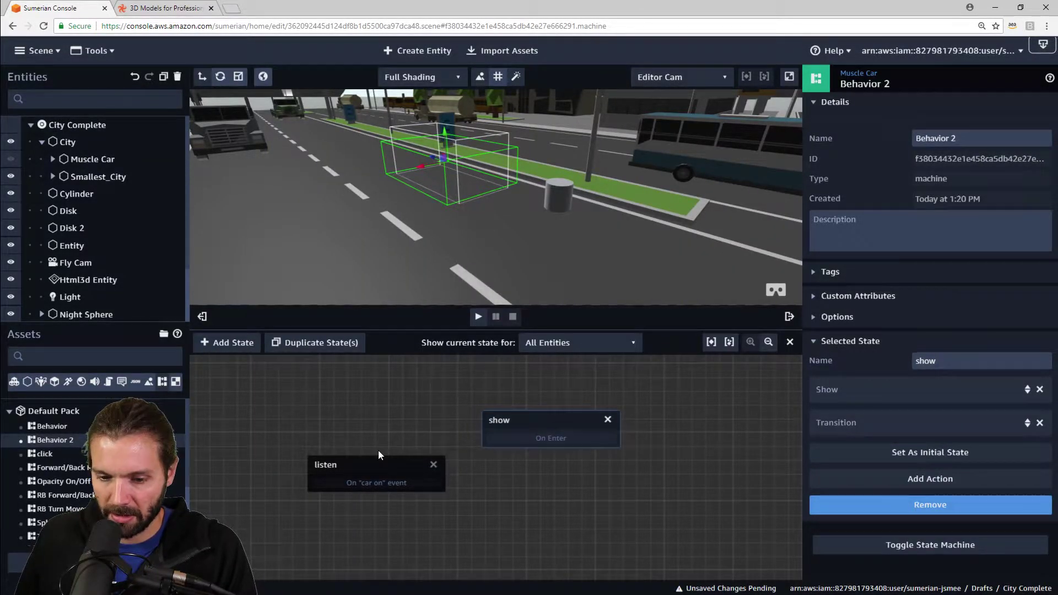
# Duplicate the listen state, place the copy to the right of show and set its message channel to "car off"
pyautogui.click(377, 468)
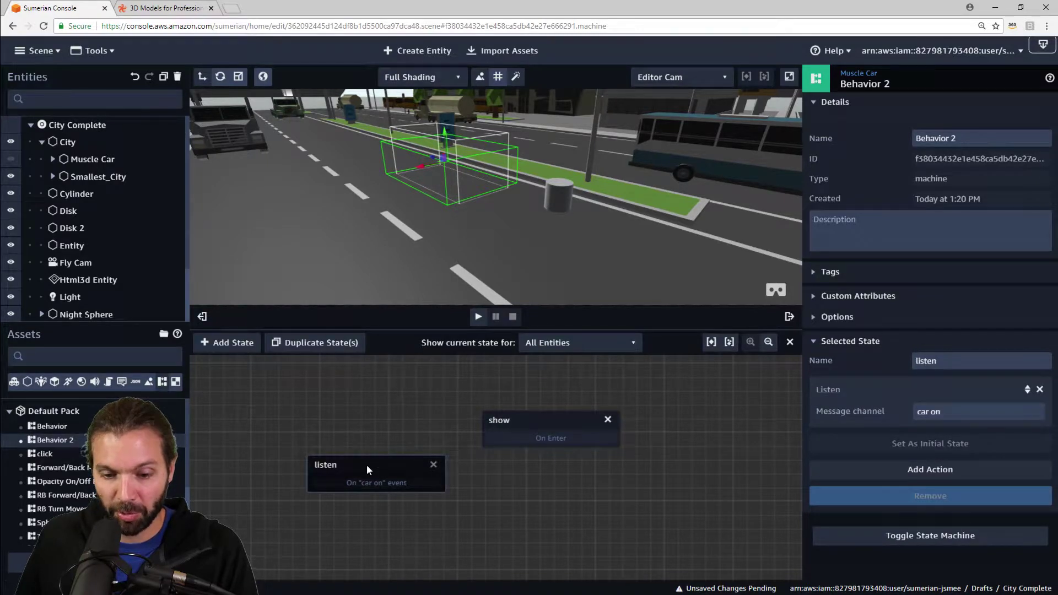
pyautogui.click(306, 344)
pyautogui.moveTo(373, 475); pyautogui.dragTo(715, 470)
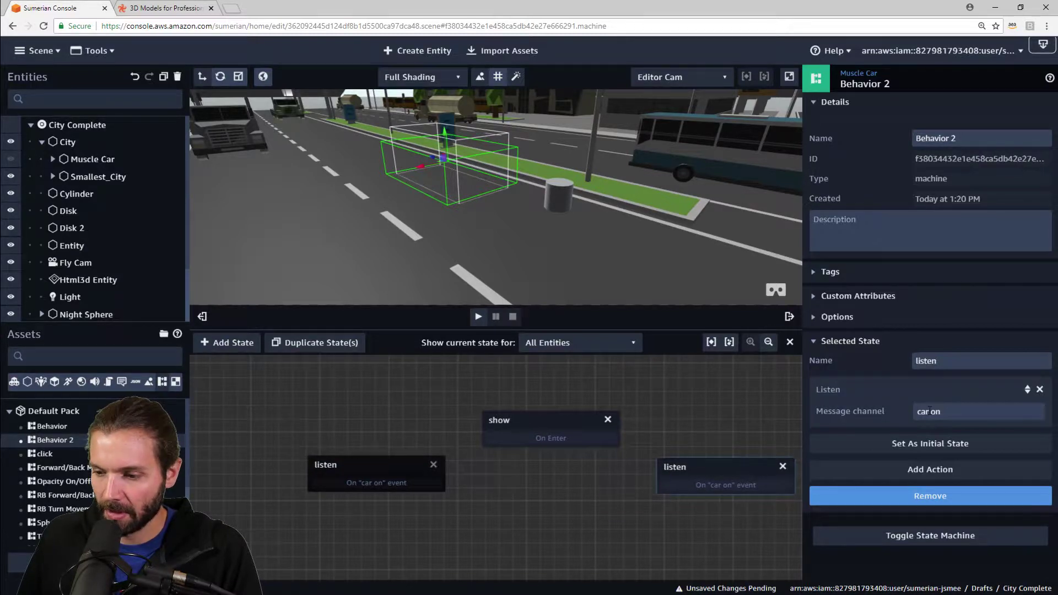
pyautogui.click(960, 411)
pyautogui.press('BackSpace')
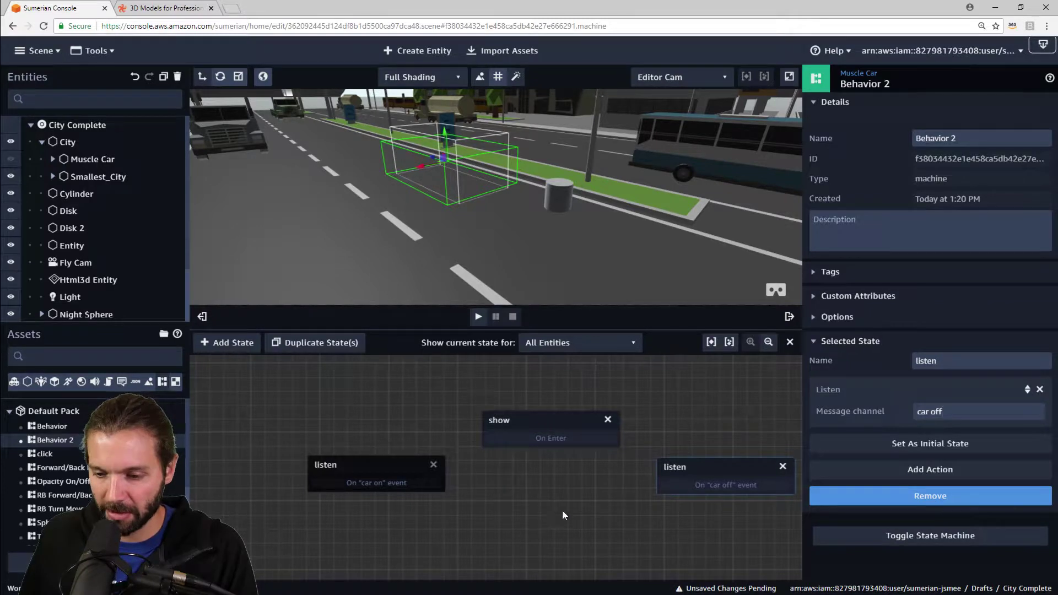
# Shift the show state slightly up and add a new state named "hide" below it
pyautogui.moveTo(562, 510); pyautogui.dragTo(520, 508)
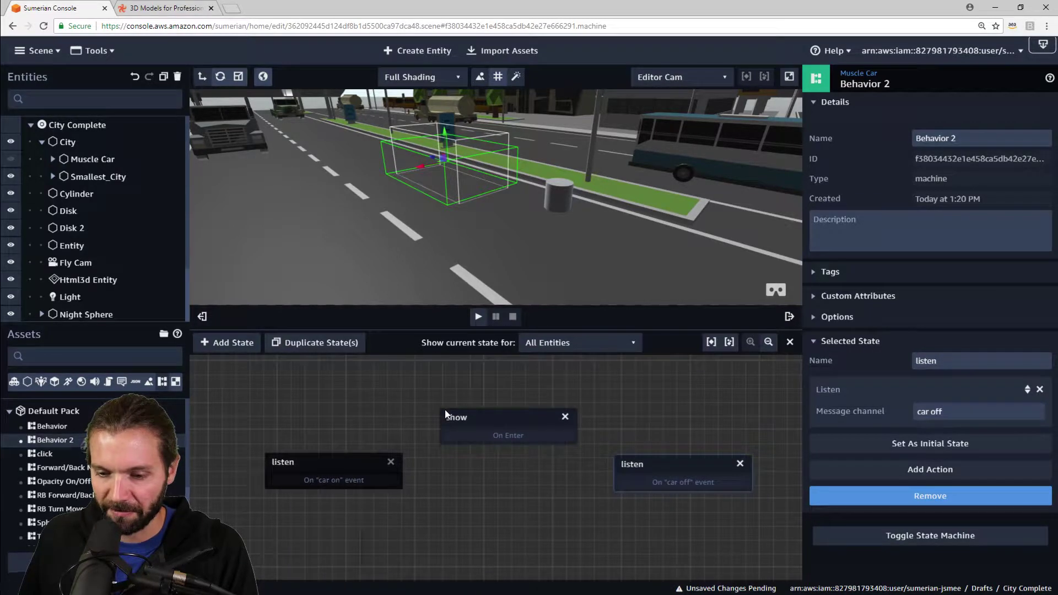
pyautogui.moveTo(484, 420); pyautogui.dragTo(491, 412)
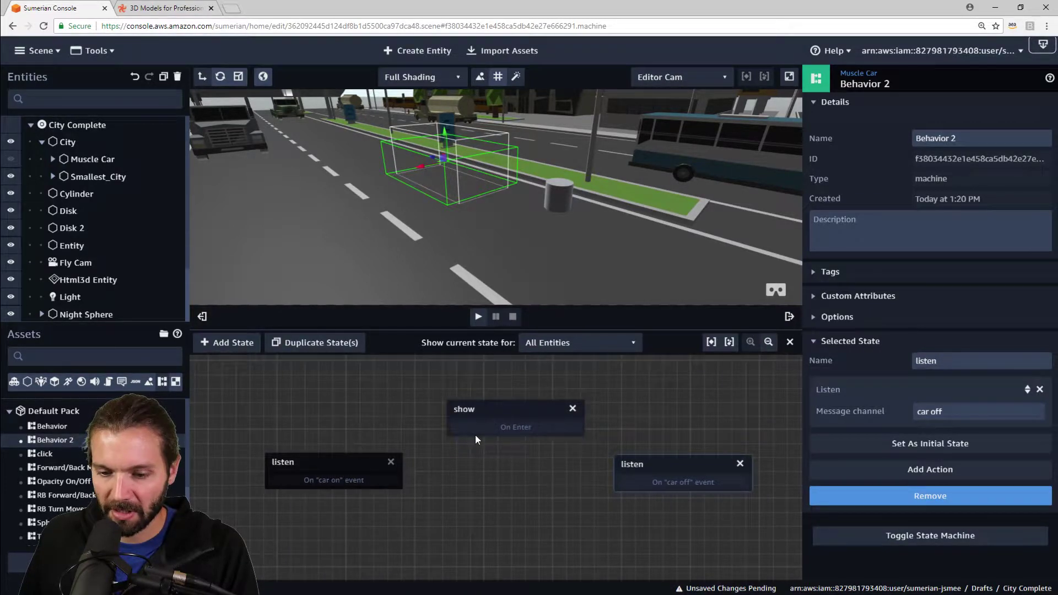
pyautogui.click(226, 343)
pyautogui.moveTo(507, 468); pyautogui.dragTo(530, 533)
pyautogui.tripleClick(937, 361)
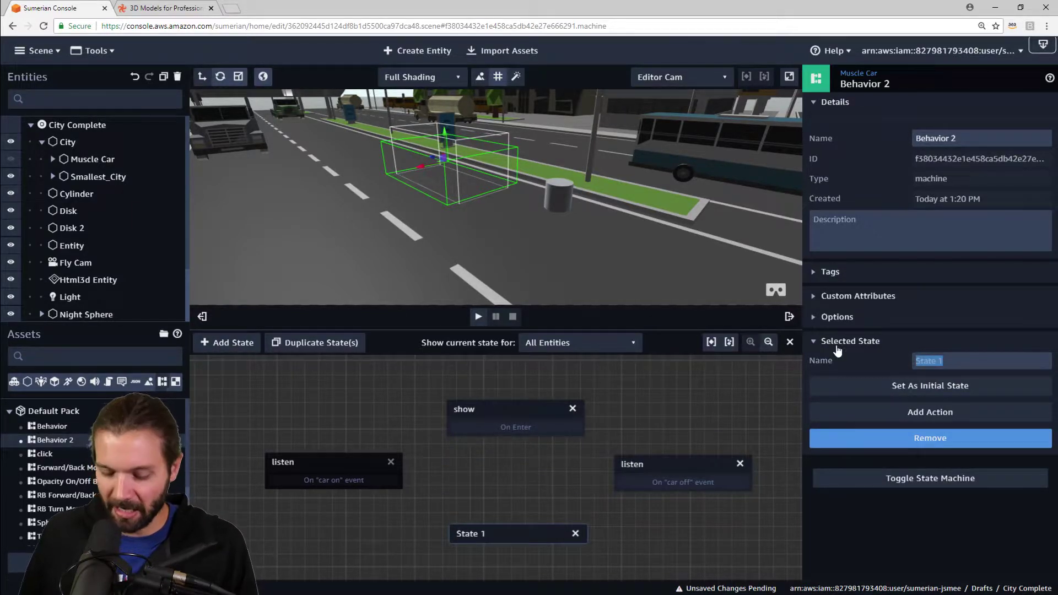
pyautogui.write('hide')
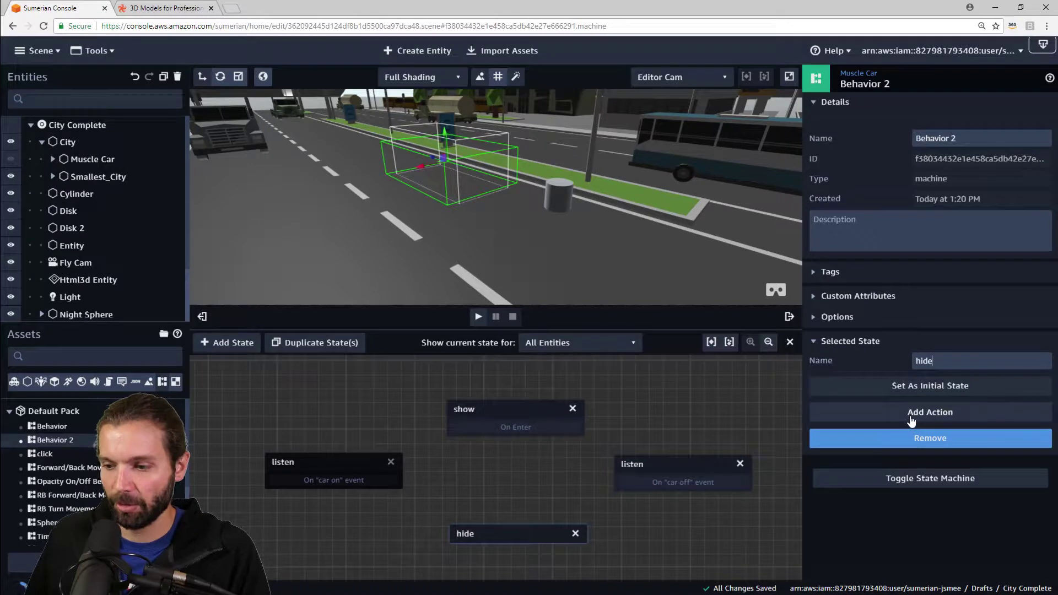
# Add a Hide action and a Transition action to the hide state
pyautogui.click(912, 417)
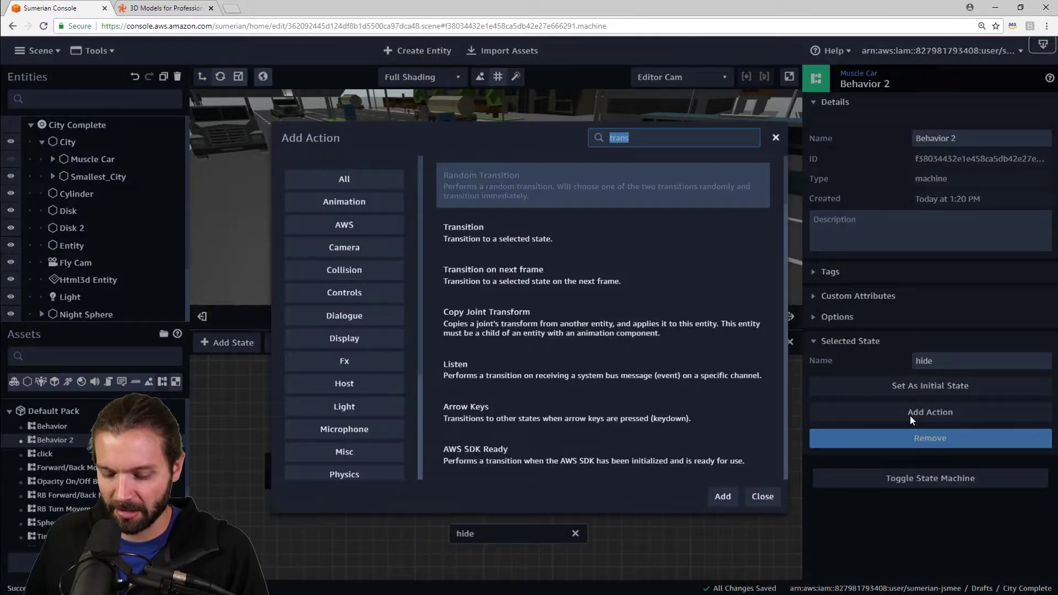
pyautogui.write('hide')
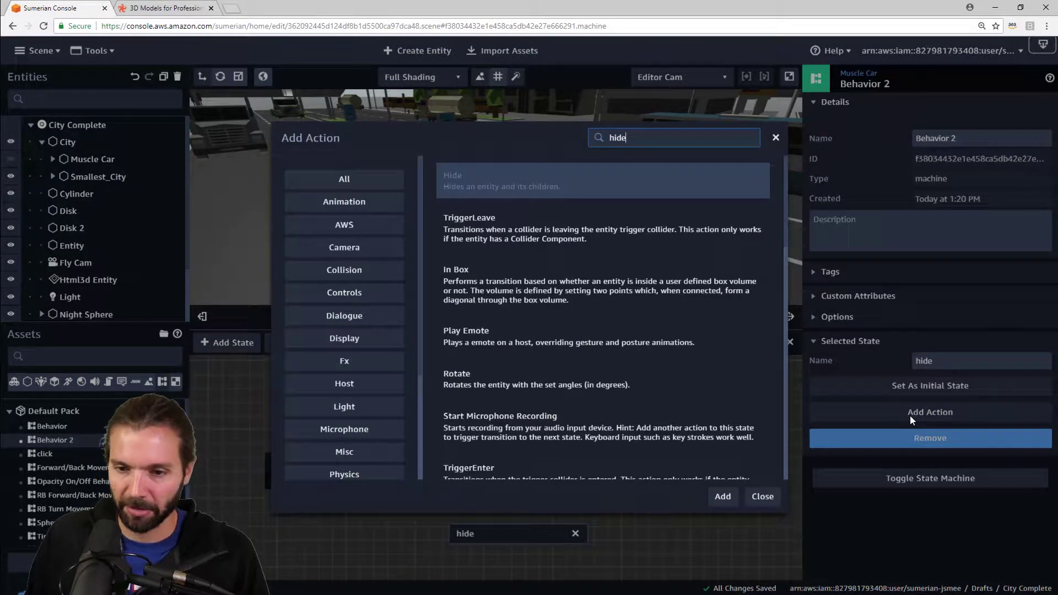
pyautogui.press('Return')
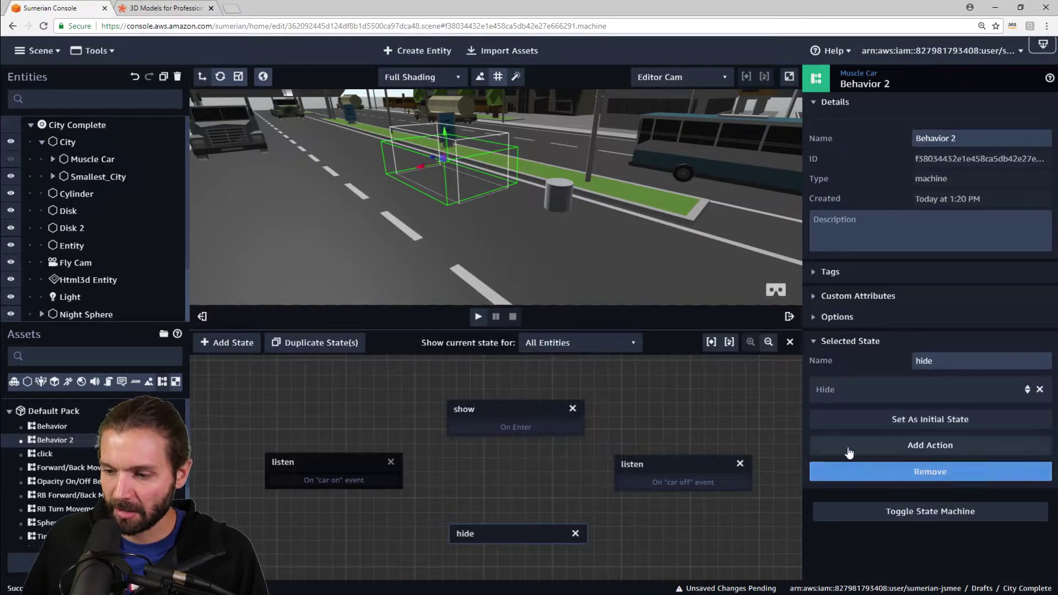
pyautogui.click(929, 453)
pyautogui.write('tran')
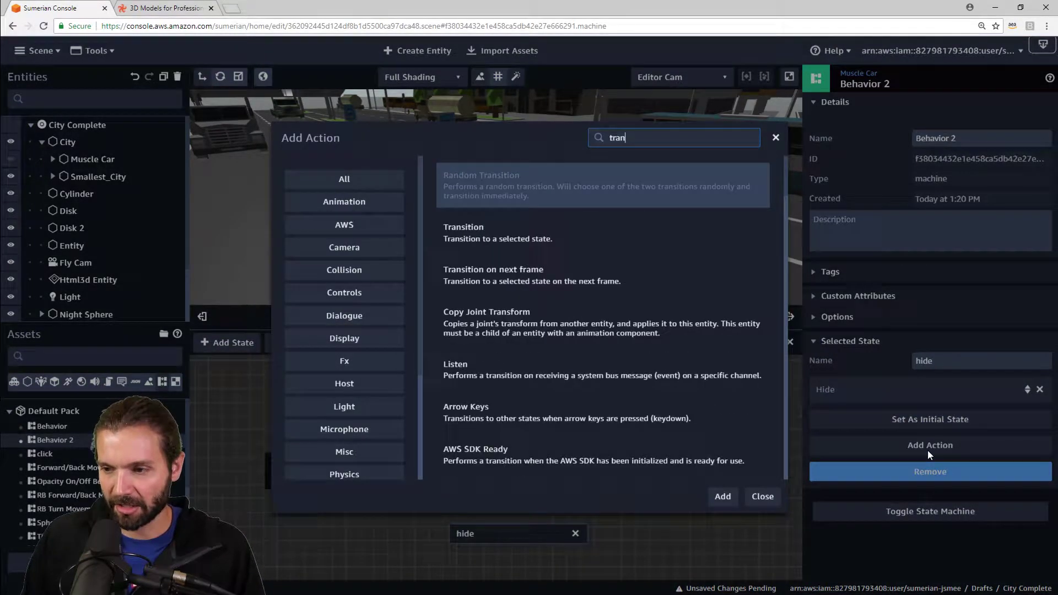
pyautogui.write('s')
pyautogui.press('Down')
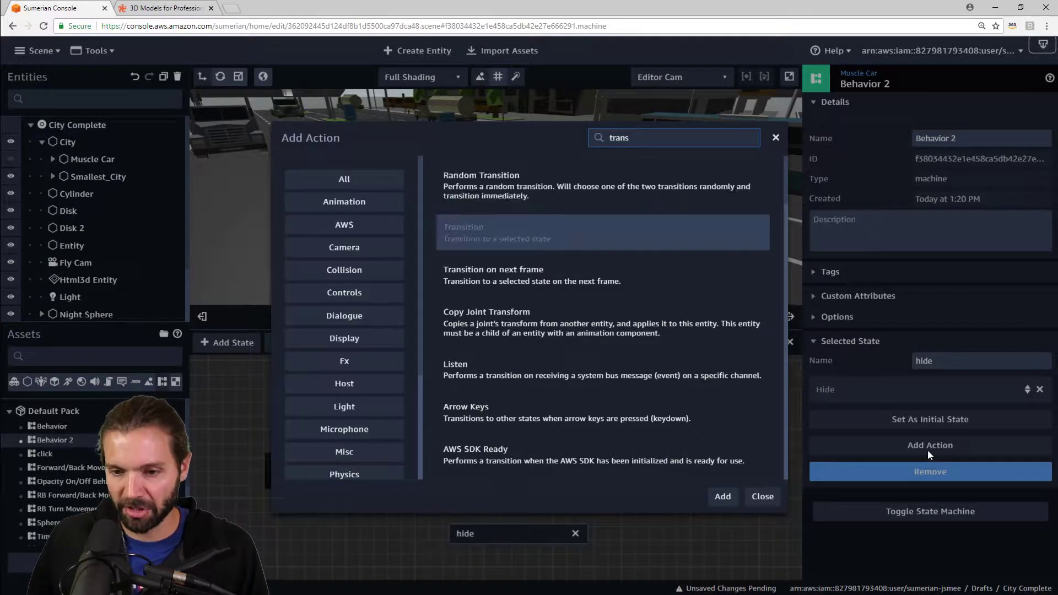
pyautogui.press('Return')
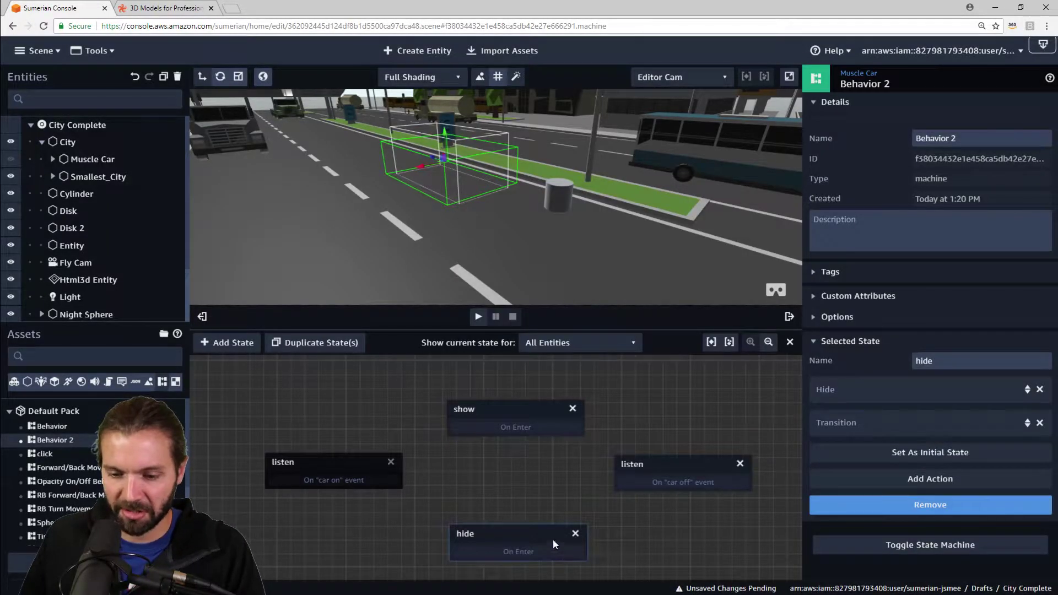
# Link the states in a loop from the "car on" listener to show, the "car off" listener, hide and back to the first listener
pyautogui.moveTo(553, 539); pyautogui.dragTo(536, 521)
pyautogui.moveTo(365, 481); pyautogui.dragTo(511, 426)
pyautogui.moveTo(573, 434); pyautogui.dragTo(631, 480)
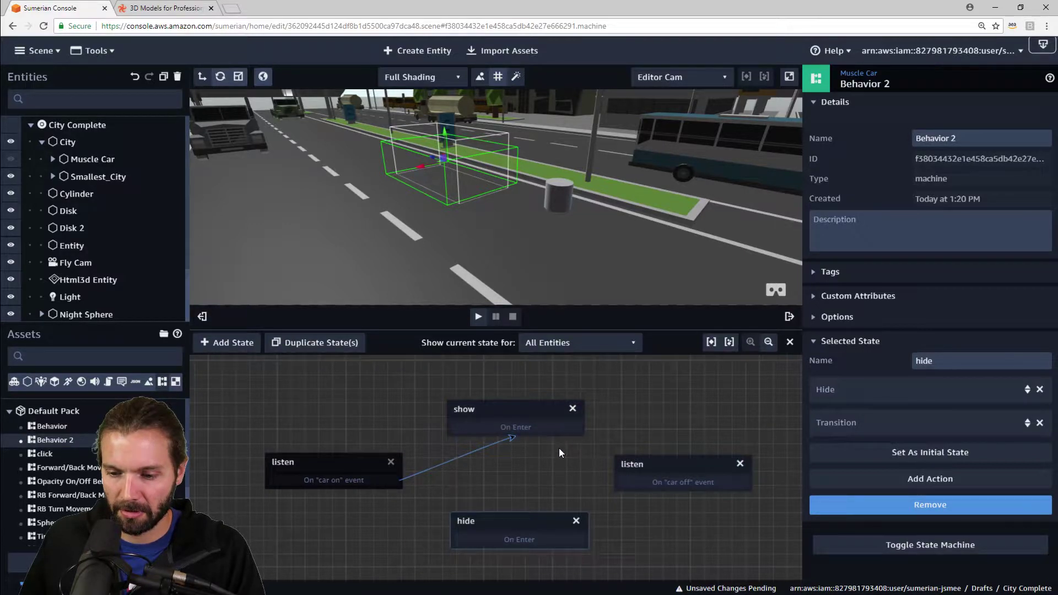
pyautogui.moveTo(563, 423); pyautogui.dragTo(386, 479)
# Play the scene and trigger the cylinder several times to test showing and hiding the Muscle Car
pyautogui.click(479, 318)
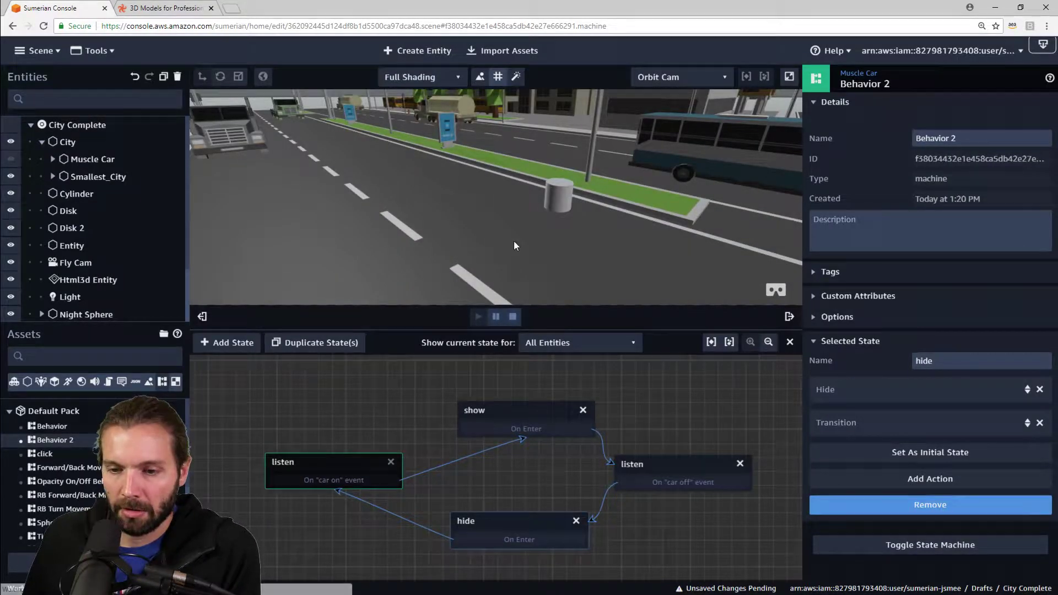
pyautogui.moveTo(576, 244); pyautogui.dragTo(568, 219)
pyautogui.click(569, 213)
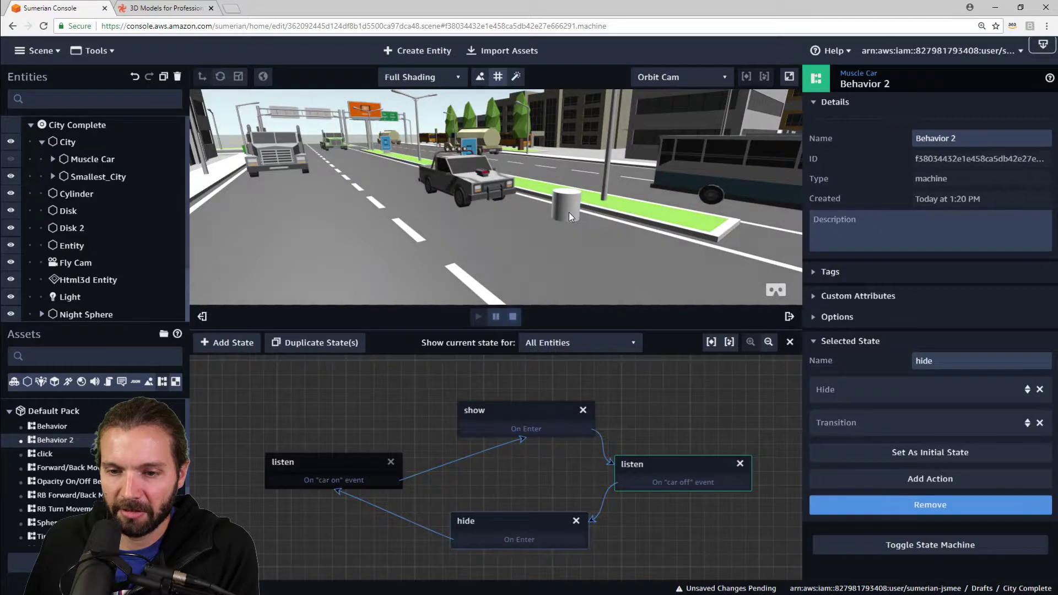
pyautogui.click(569, 213)
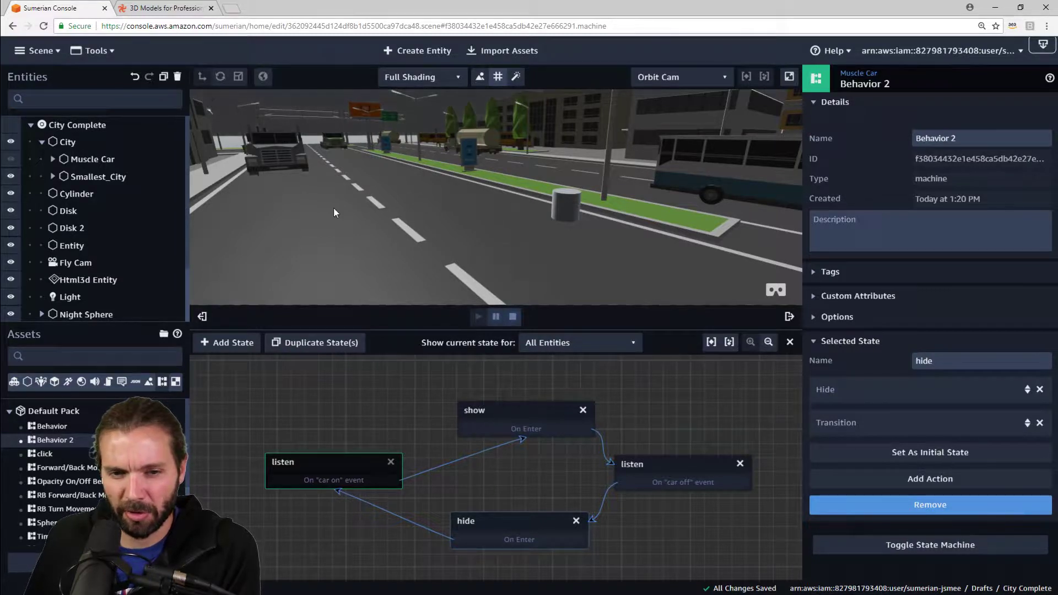
pyautogui.click(558, 201)
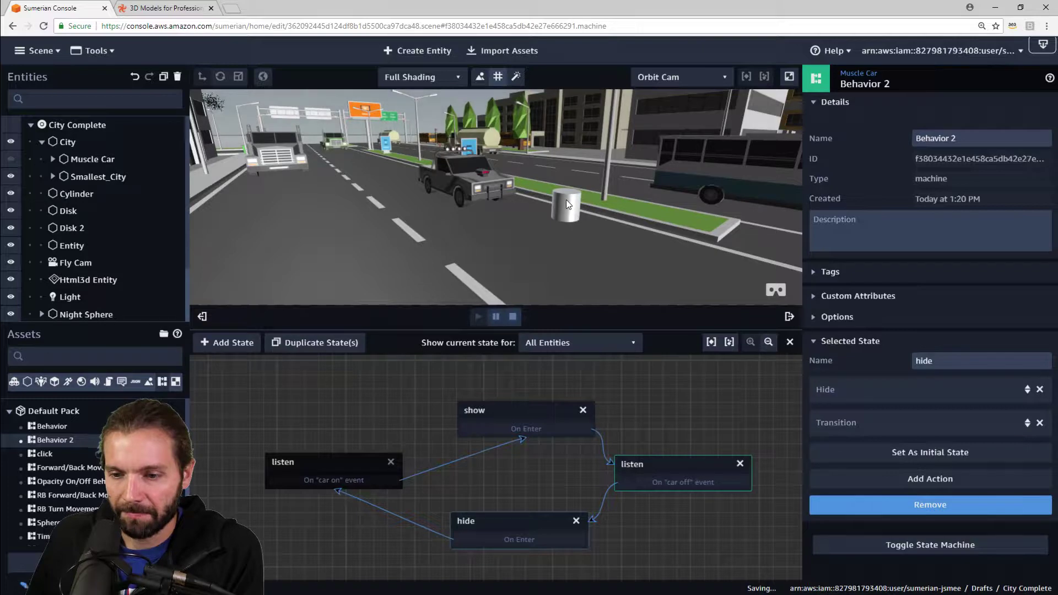
pyautogui.click(567, 201)
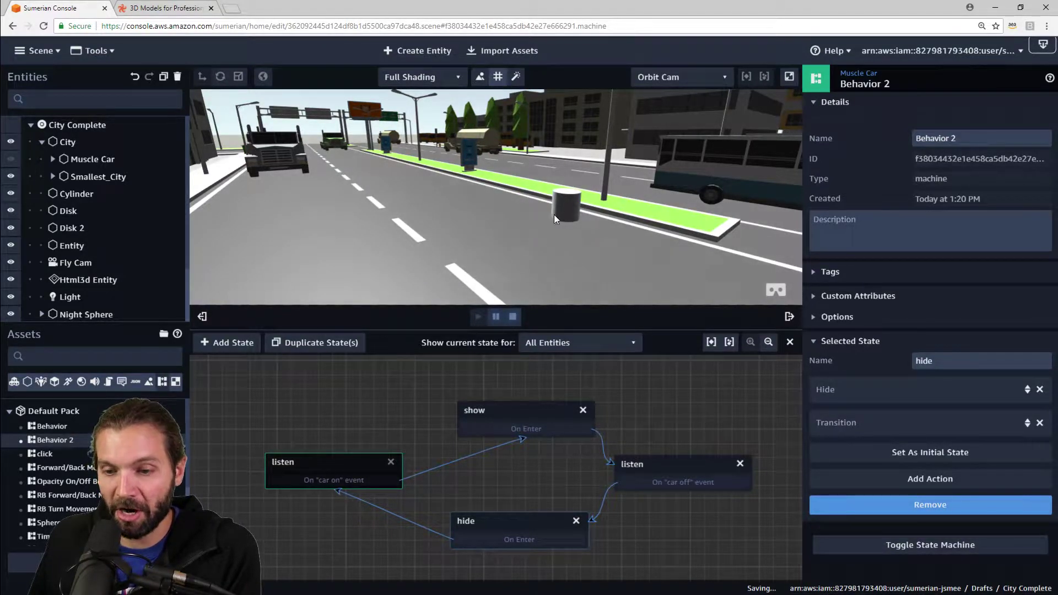
pyautogui.click(568, 197)
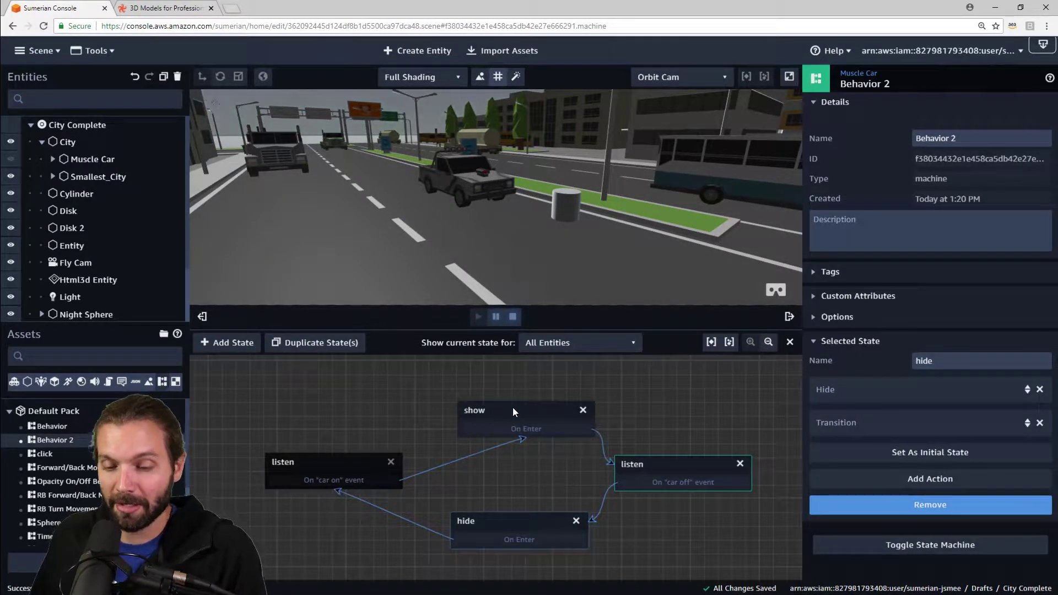
# Move the show state slightly up and left, then close the state machine graph and return to the Muscle Car's properties
pyautogui.moveTo(512, 411); pyautogui.dragTo(498, 401)
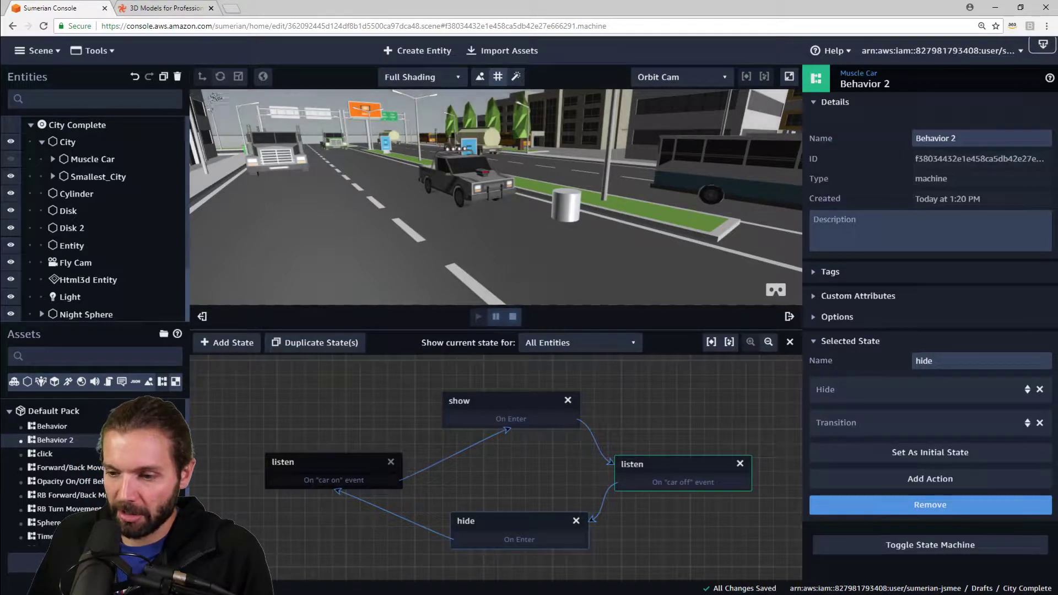
pyautogui.click(790, 342)
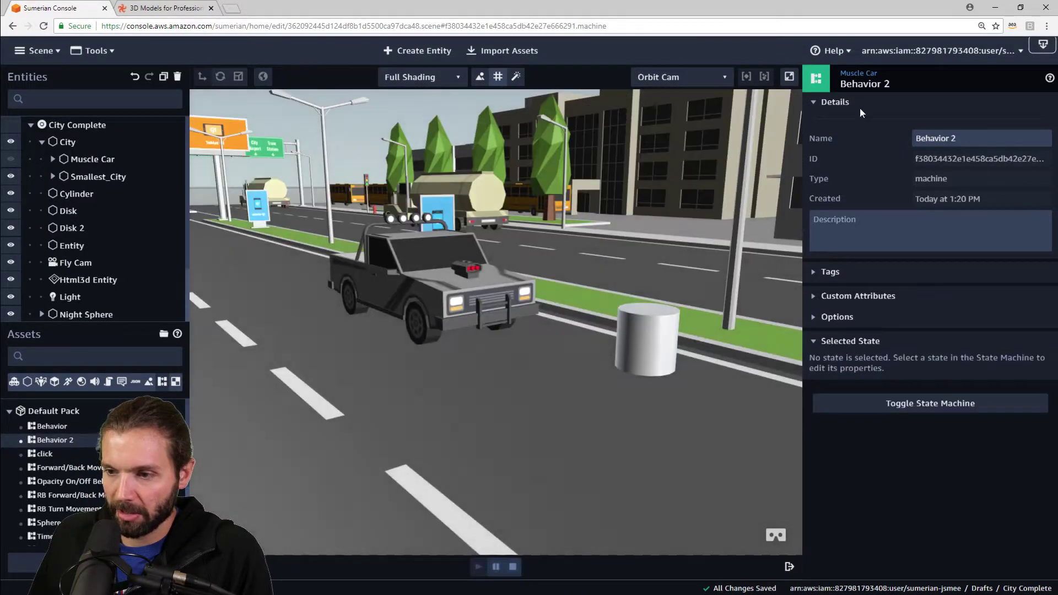
pyautogui.click(858, 73)
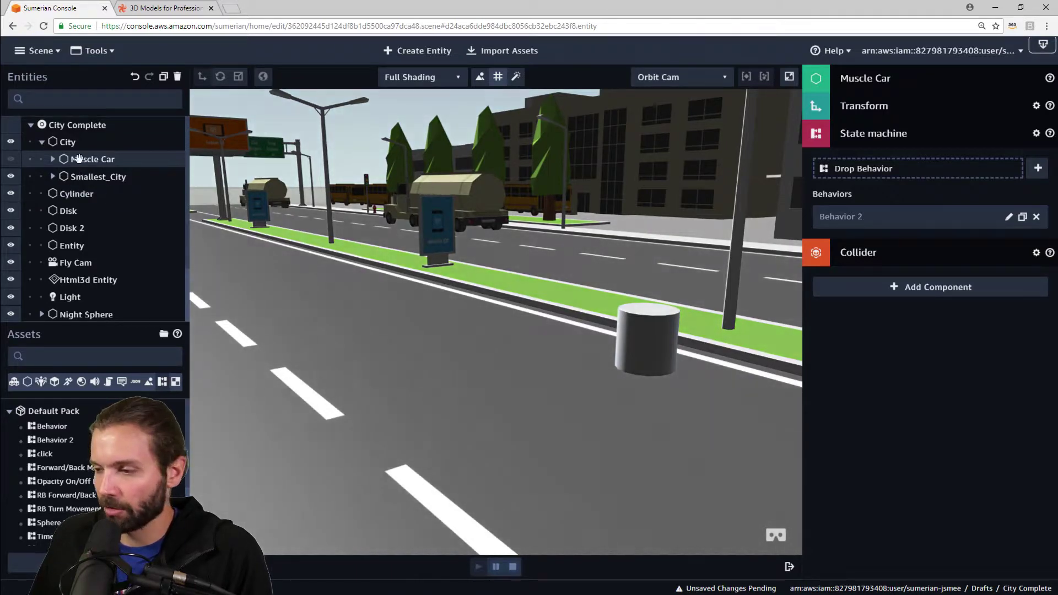
# Delete the Cylinder entity from the scene and stop the playback
pyautogui.click(69, 194)
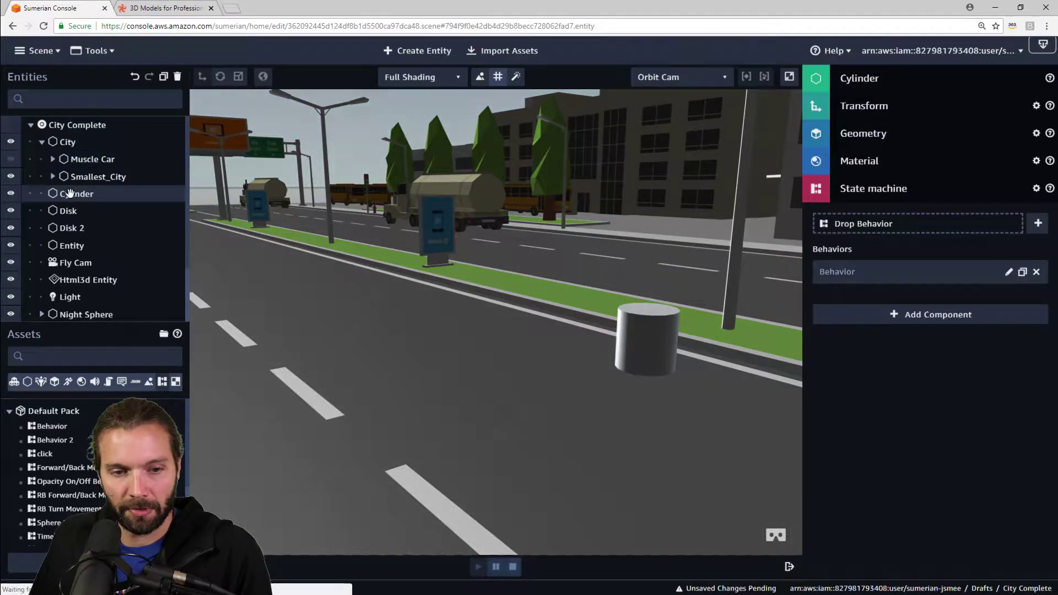
pyautogui.click(178, 77)
pyautogui.click(640, 354)
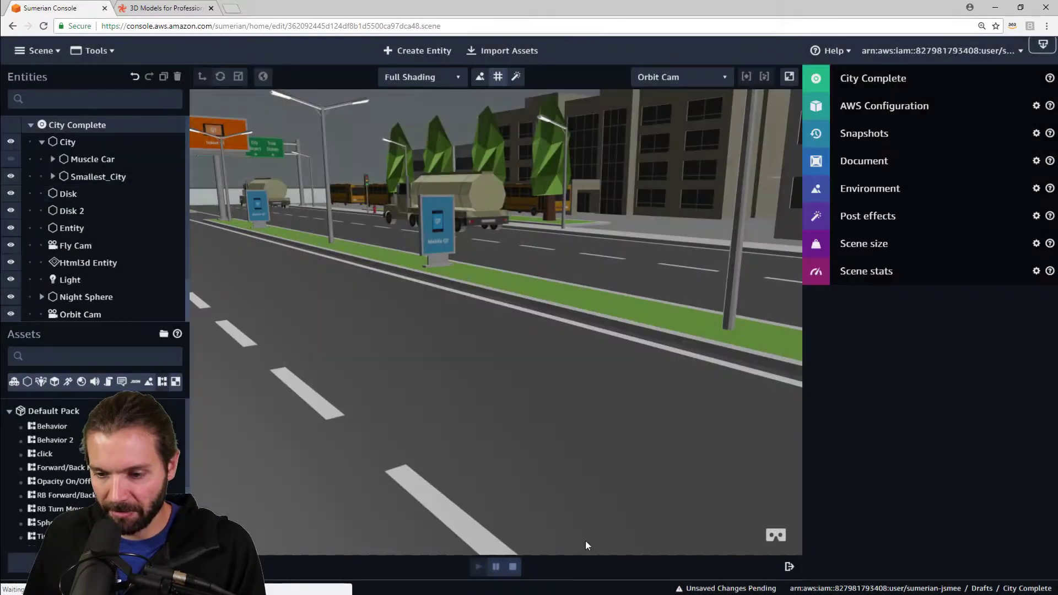
pyautogui.click(513, 567)
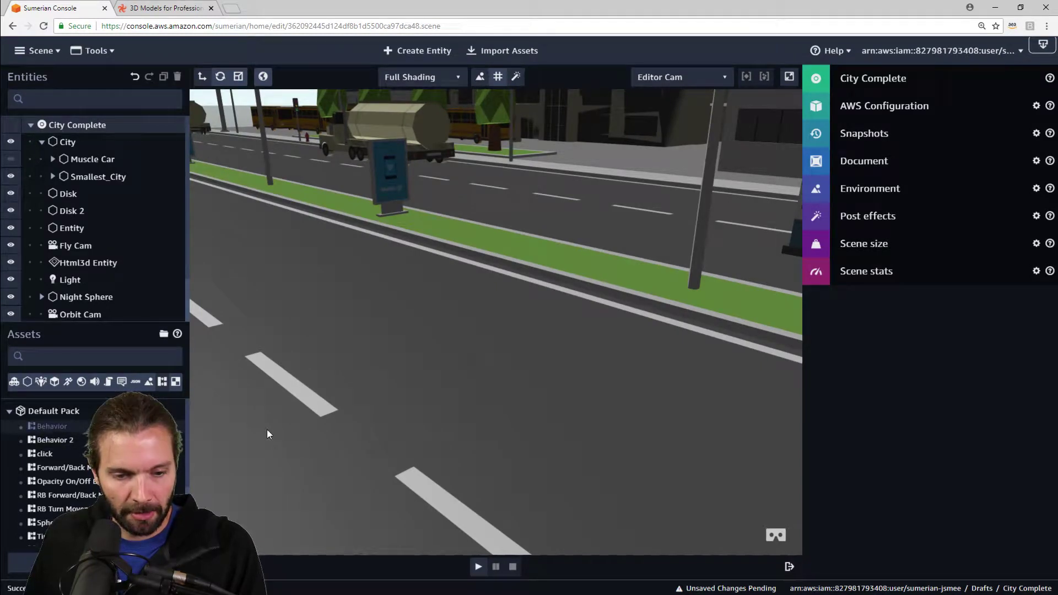
pyautogui.scroll(-2, 138, 480)
pyautogui.scroll(2, 138, 481)
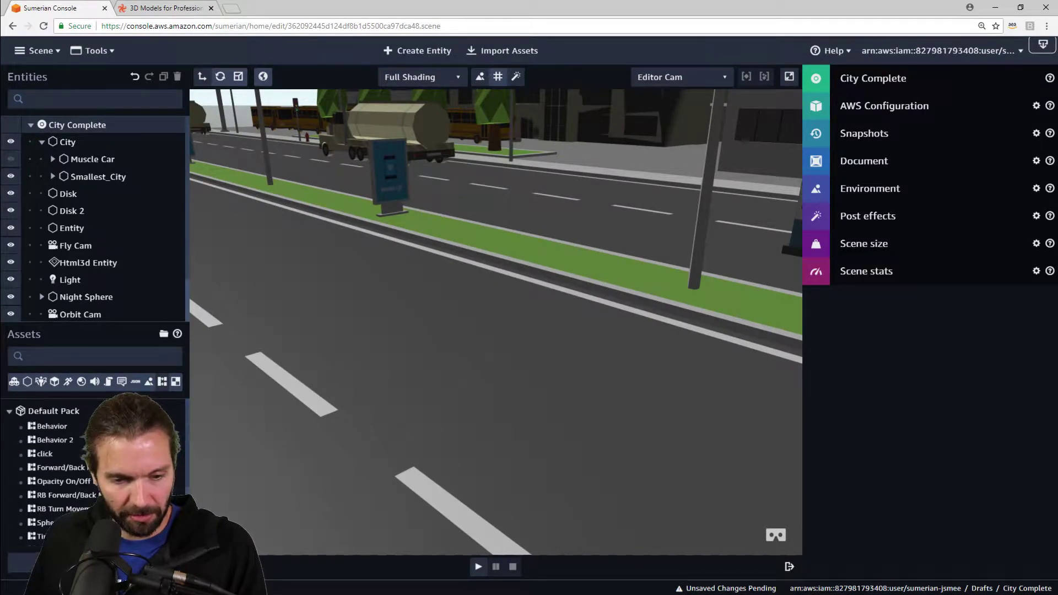
# Make the hidden Muscle Car entity visible again in the scene
pyautogui.moveTo(435, 357); pyautogui.dragTo(518, 348)
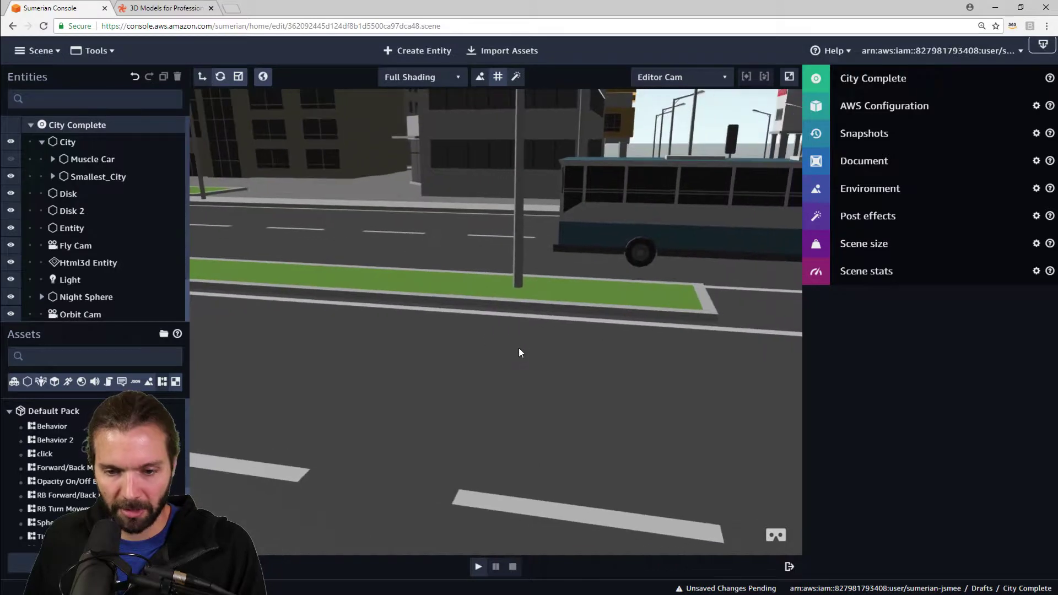
pyautogui.click(10, 159)
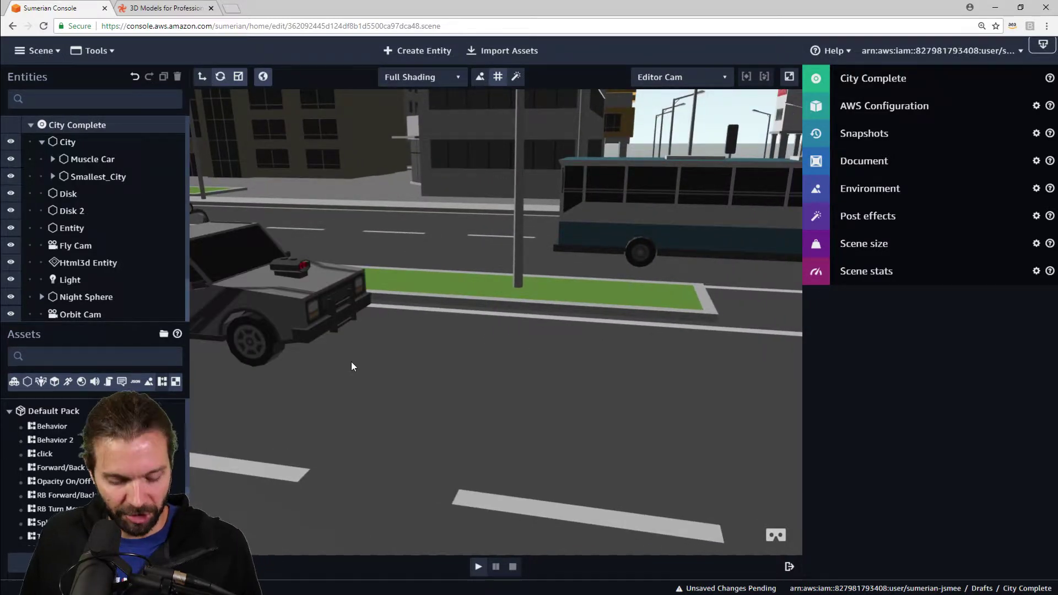
pyautogui.moveTo(352, 366); pyautogui.dragTo(661, 447)
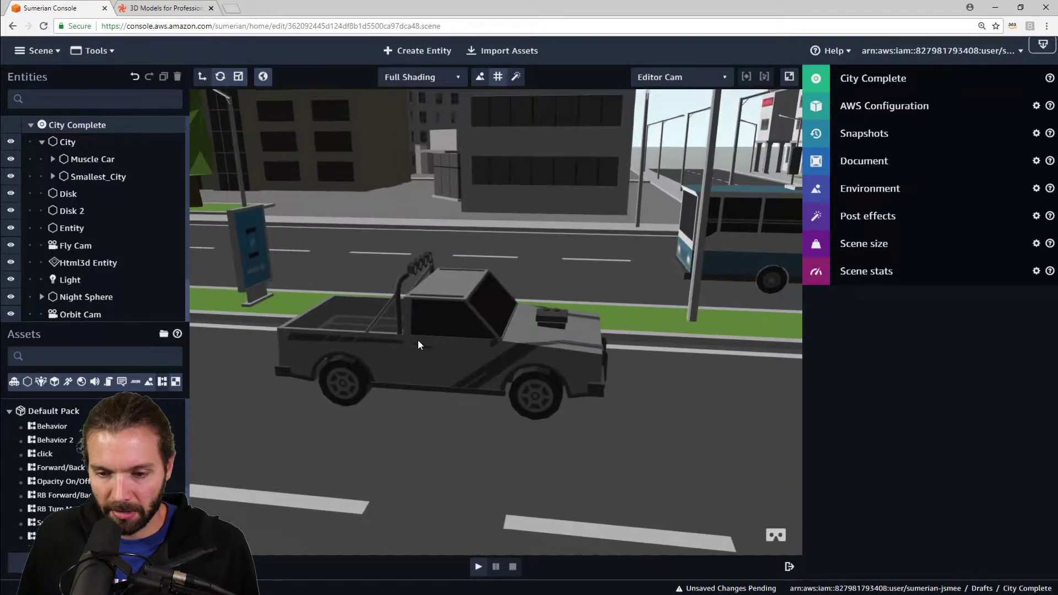
pyautogui.click(418, 341)
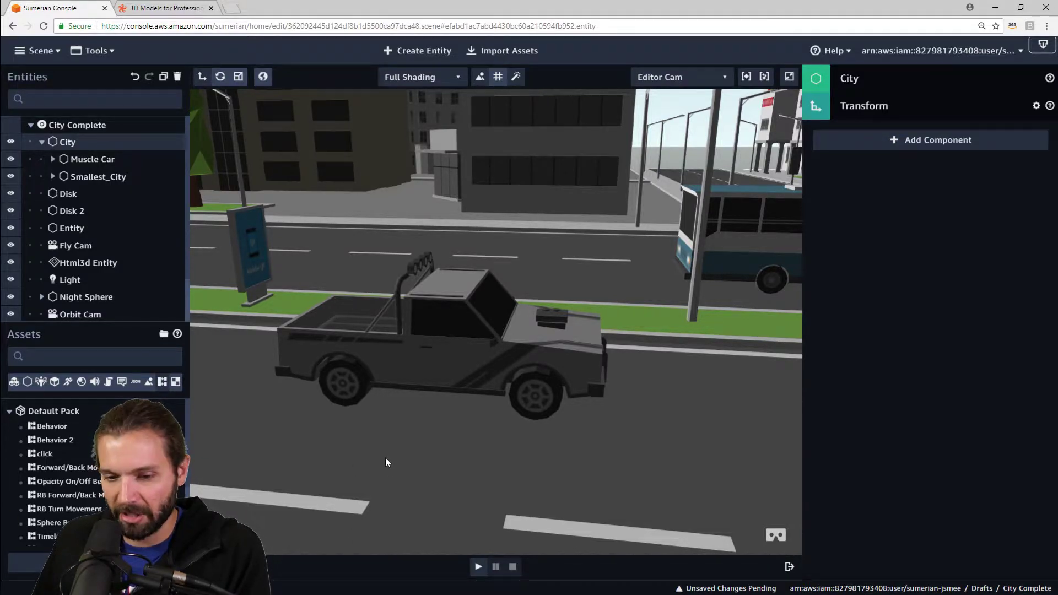
pyautogui.moveTo(387, 463); pyautogui.dragTo(592, 499)
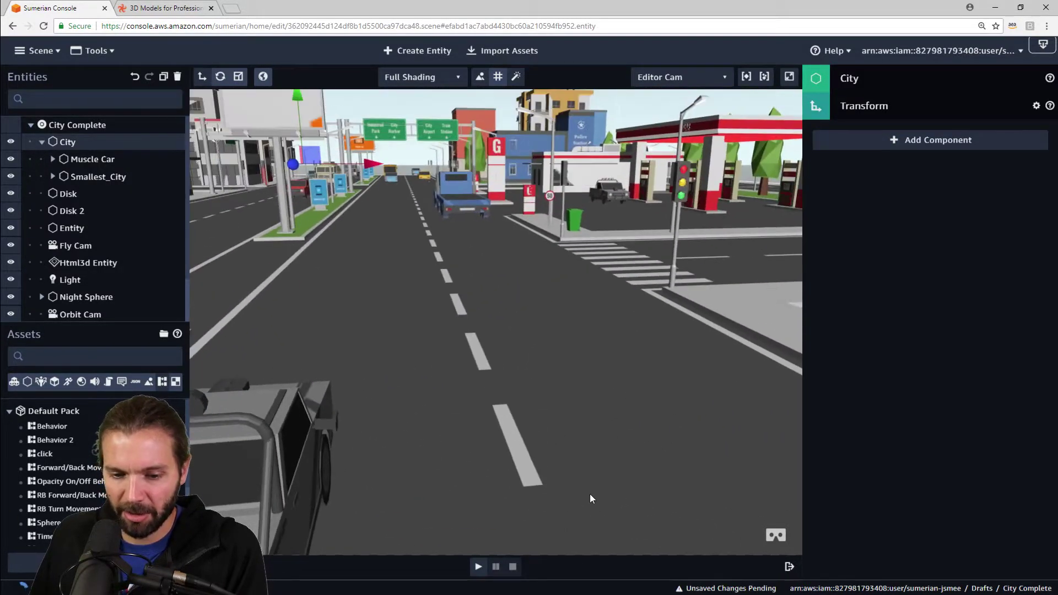
pyautogui.moveTo(535, 481); pyautogui.dragTo(556, 441)
pyautogui.scroll(-2, 575, 431)
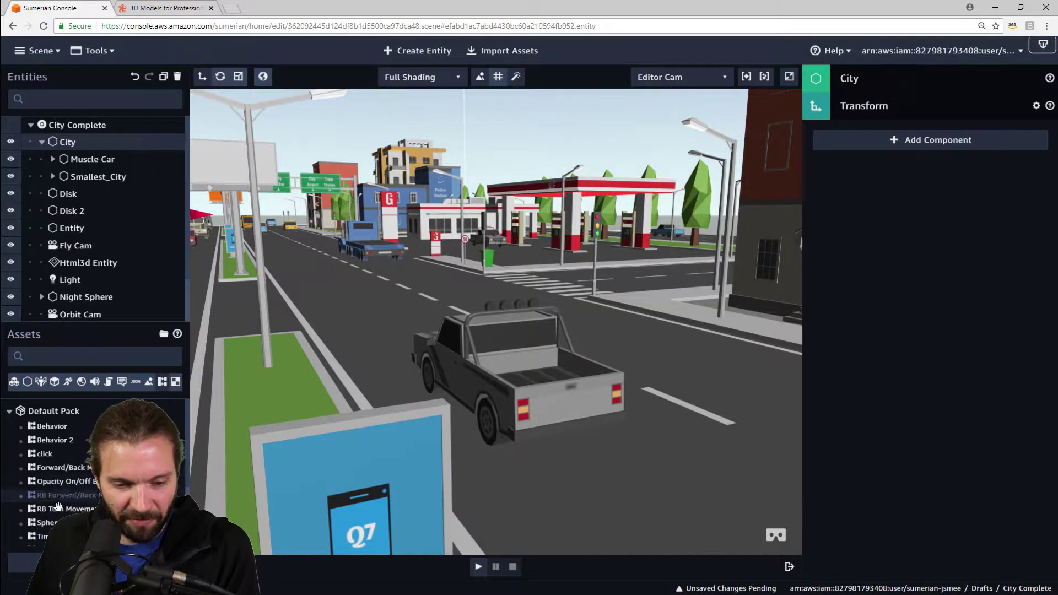
pyautogui.moveTo(58, 506); pyautogui.dragTo(355, 364)
pyautogui.moveTo(30, 468); pyautogui.dragTo(30, 469)
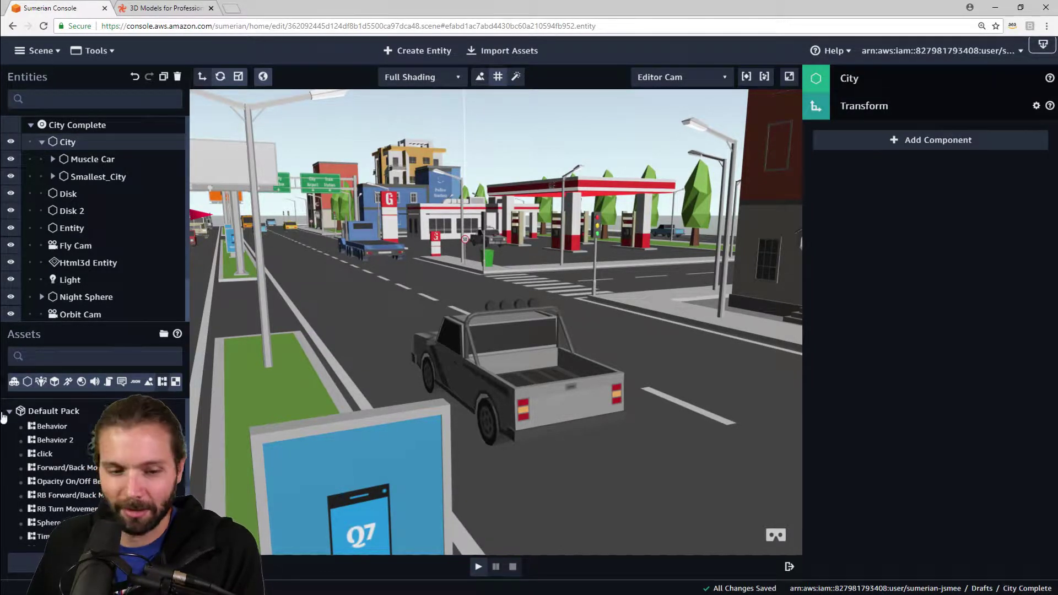
pyautogui.moveTo(51, 427); pyautogui.dragTo(89, 422)
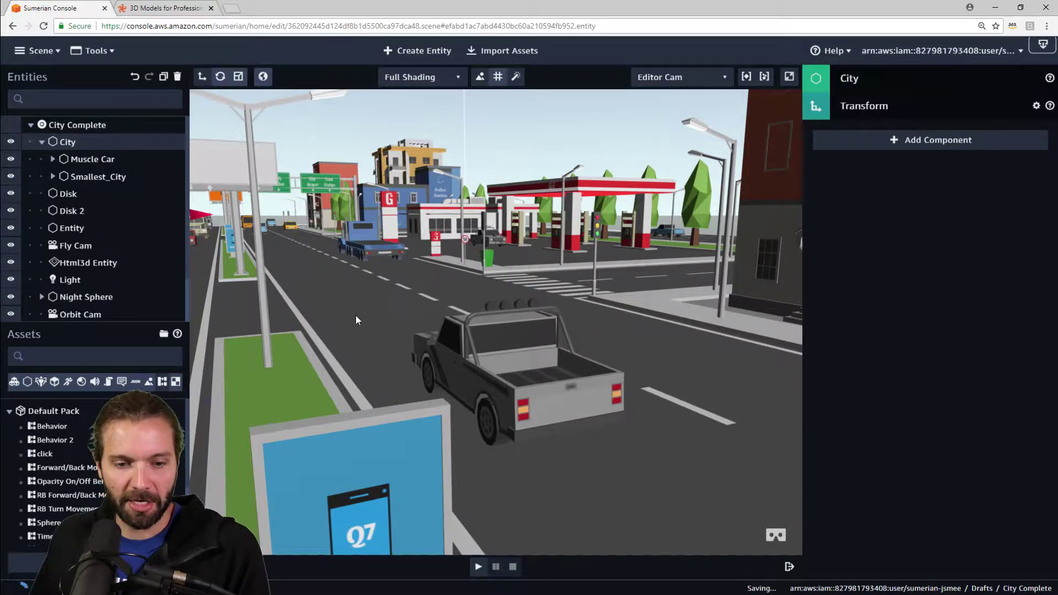
# Remove Behavior 2 from the Muscle Car's state machine and add a new behavior named Forward
pyautogui.click(94, 160)
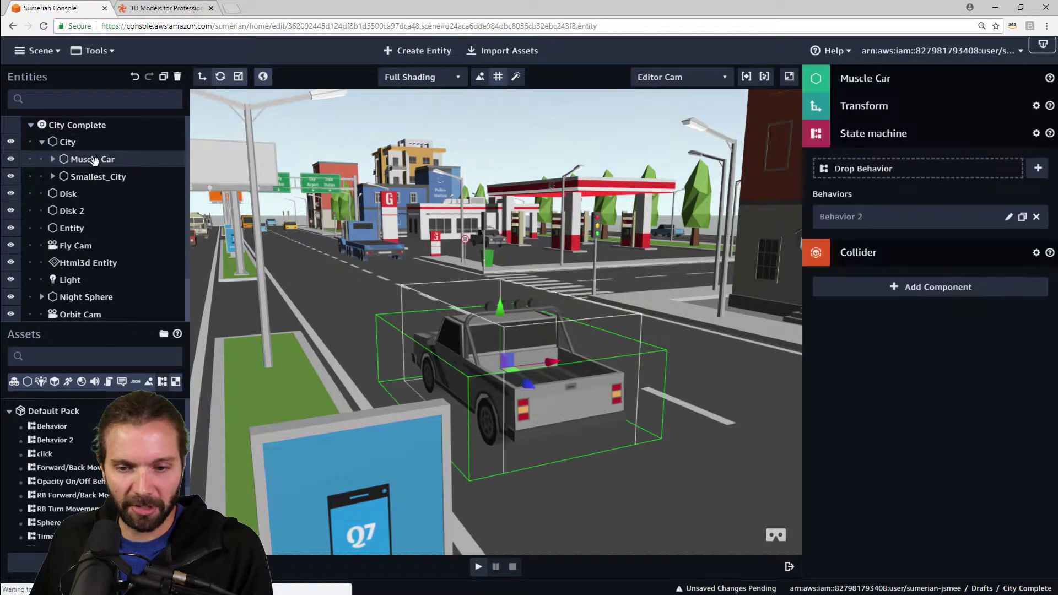
pyautogui.click(1037, 217)
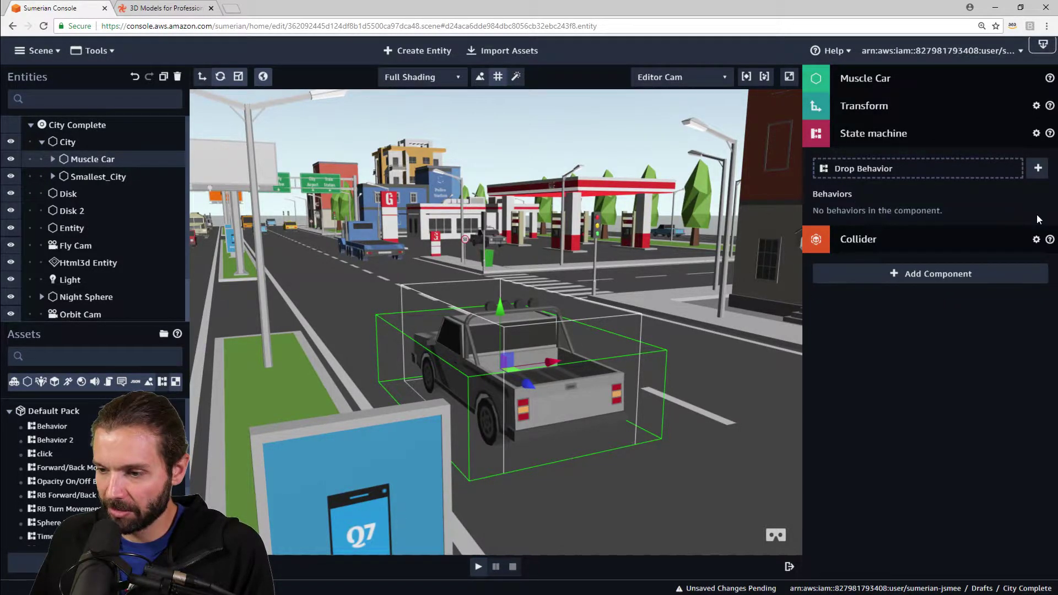
pyautogui.click(1039, 169)
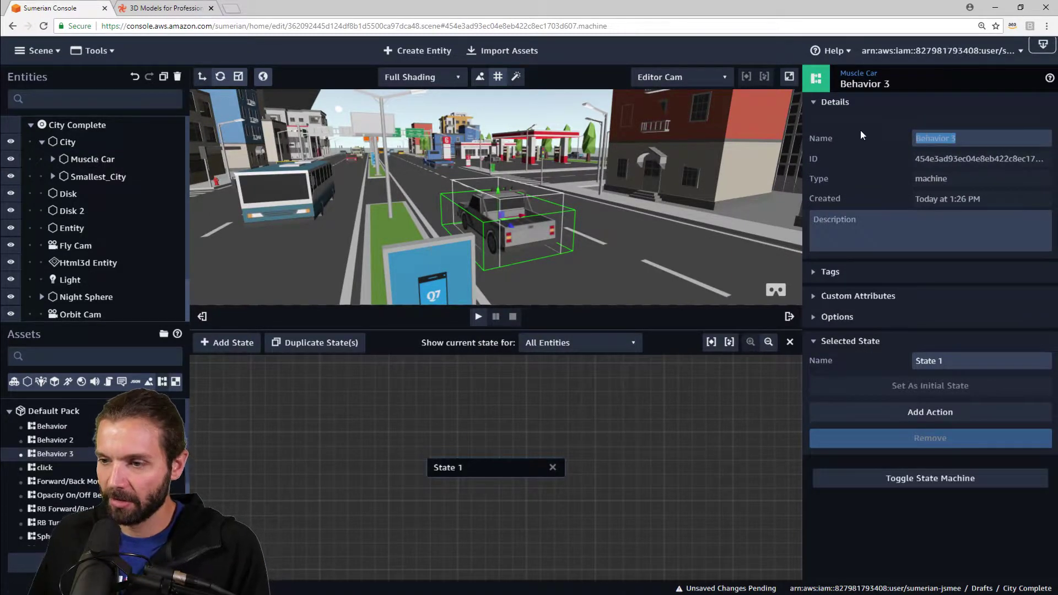
pyautogui.write('Forward')
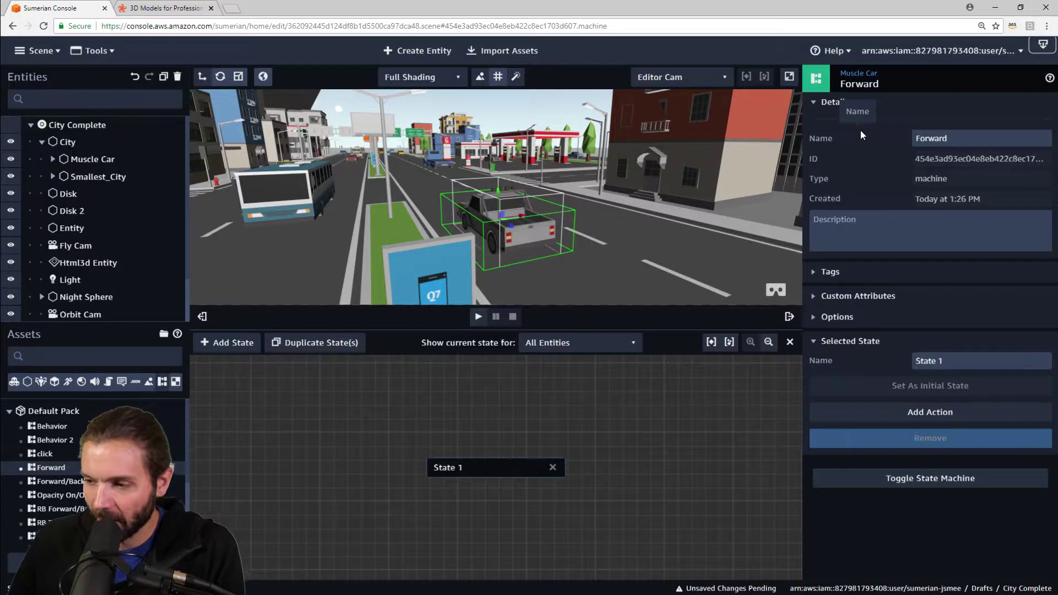
# Enlarge the 3D view above the state graph and rename the Forward behavior's initial state as "no movement"
pyautogui.moveTo(700, 227); pyautogui.dragTo(525, 242)
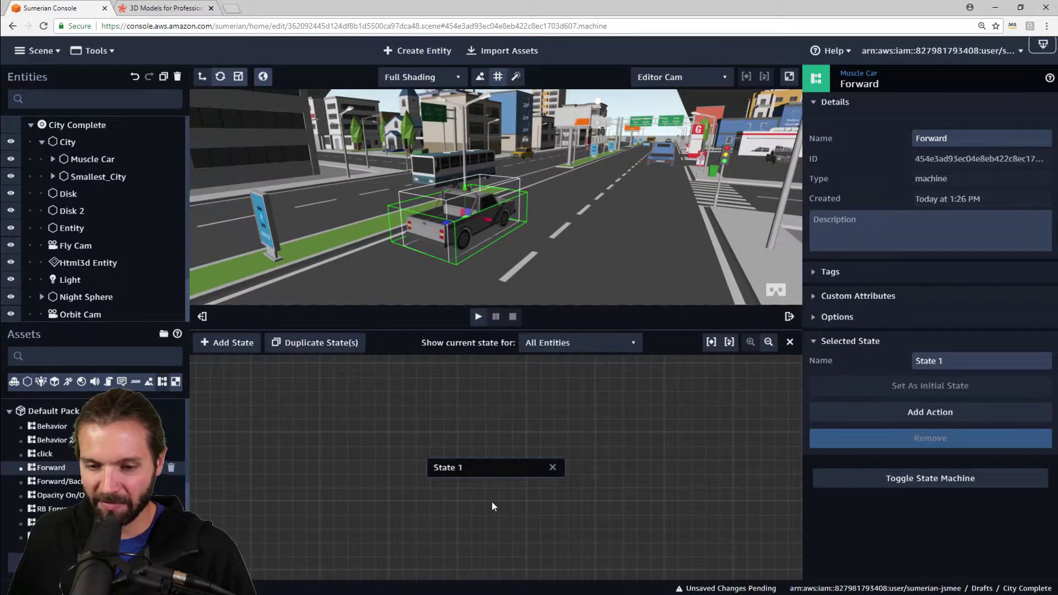
pyautogui.moveTo(475, 468); pyautogui.dragTo(399, 470)
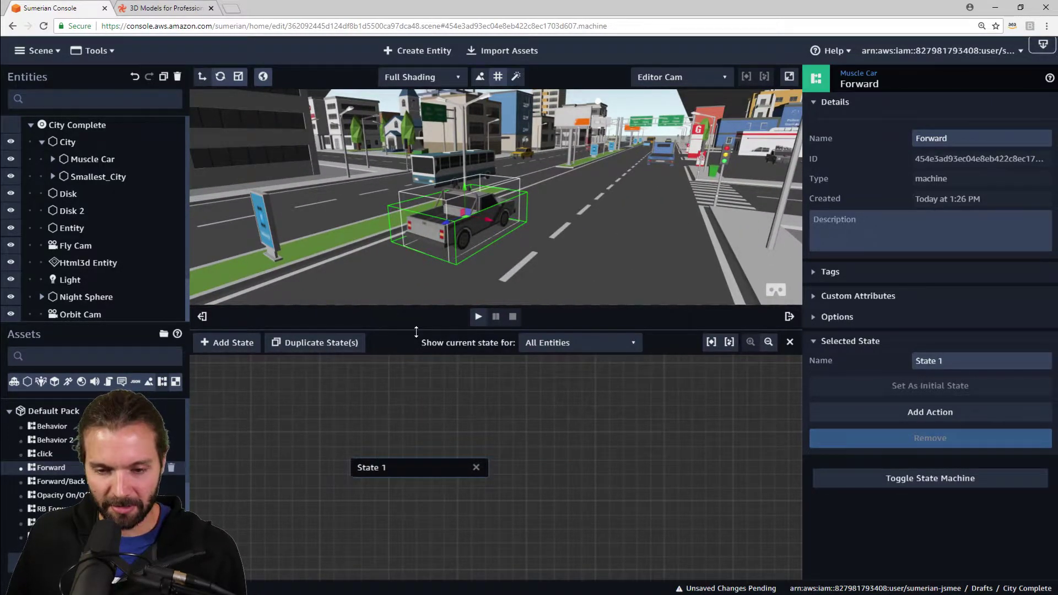
pyautogui.moveTo(416, 331); pyautogui.dragTo(415, 376)
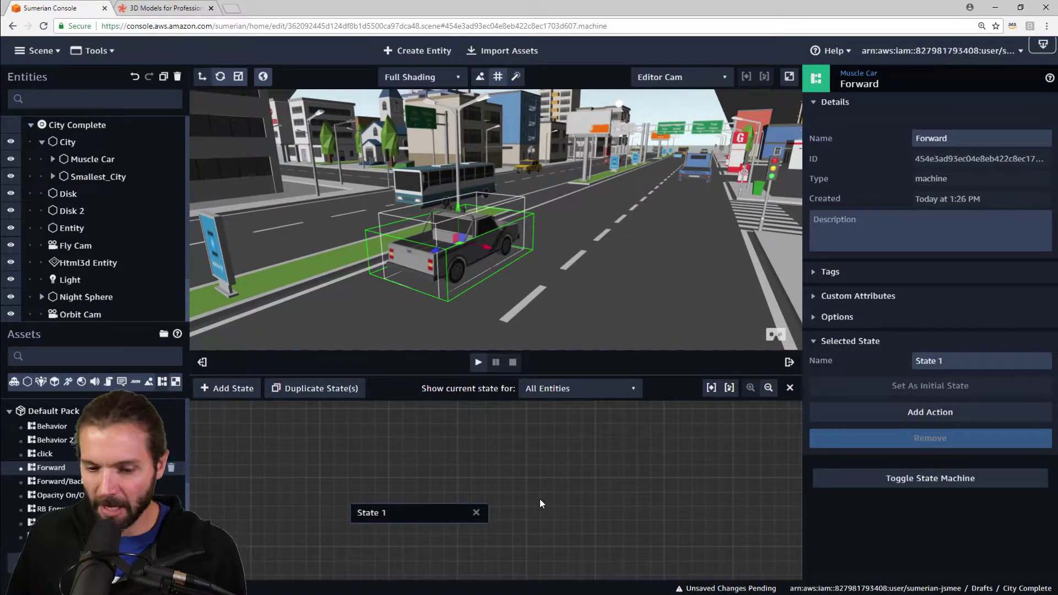
pyautogui.moveTo(540, 498); pyautogui.dragTo(491, 474)
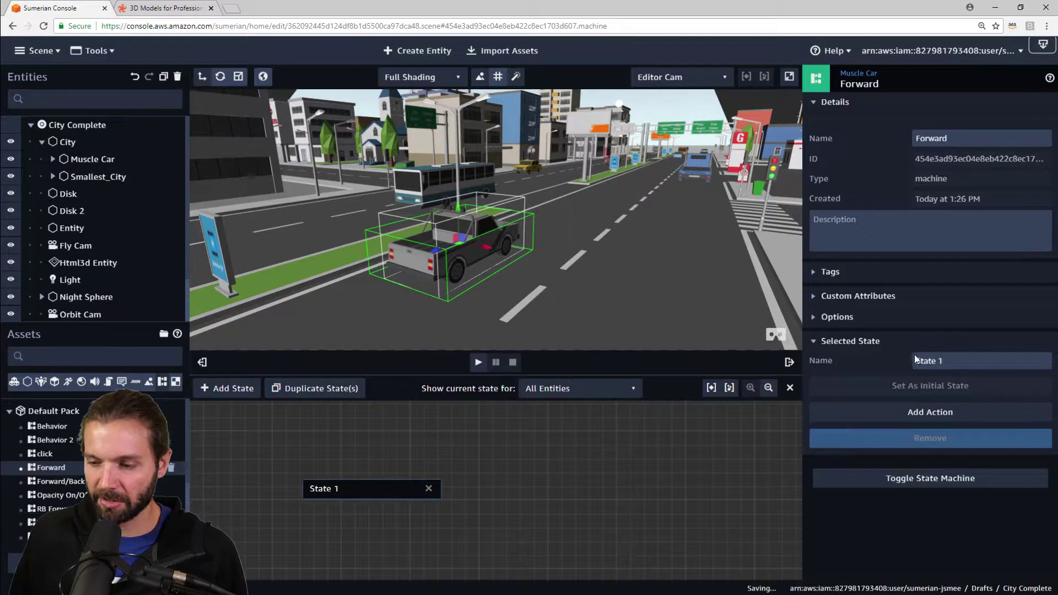
pyautogui.tripleClick(955, 361)
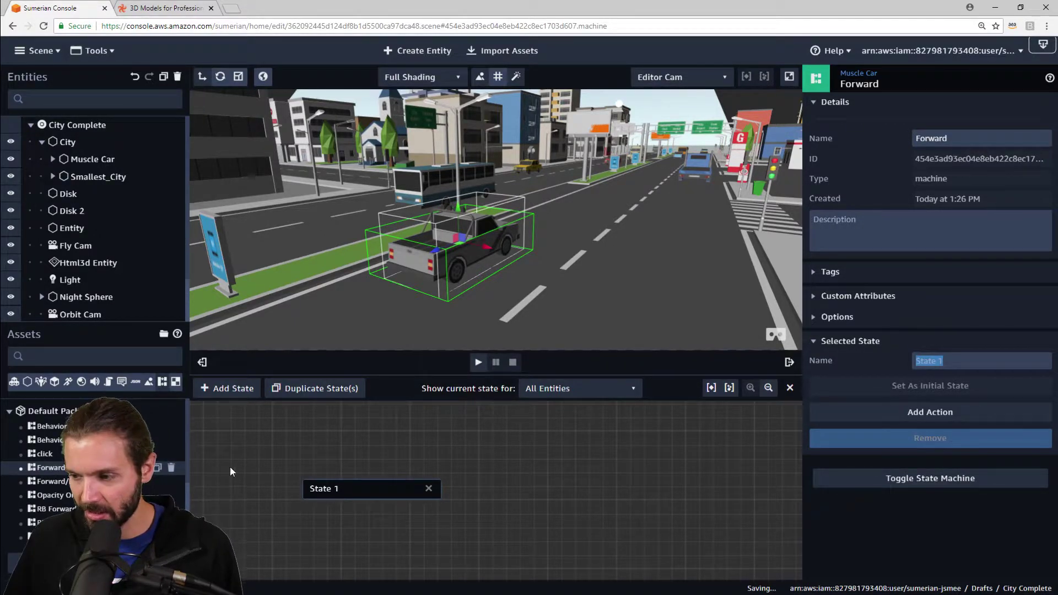
pyautogui.moveTo(376, 489); pyautogui.dragTo(499, 492)
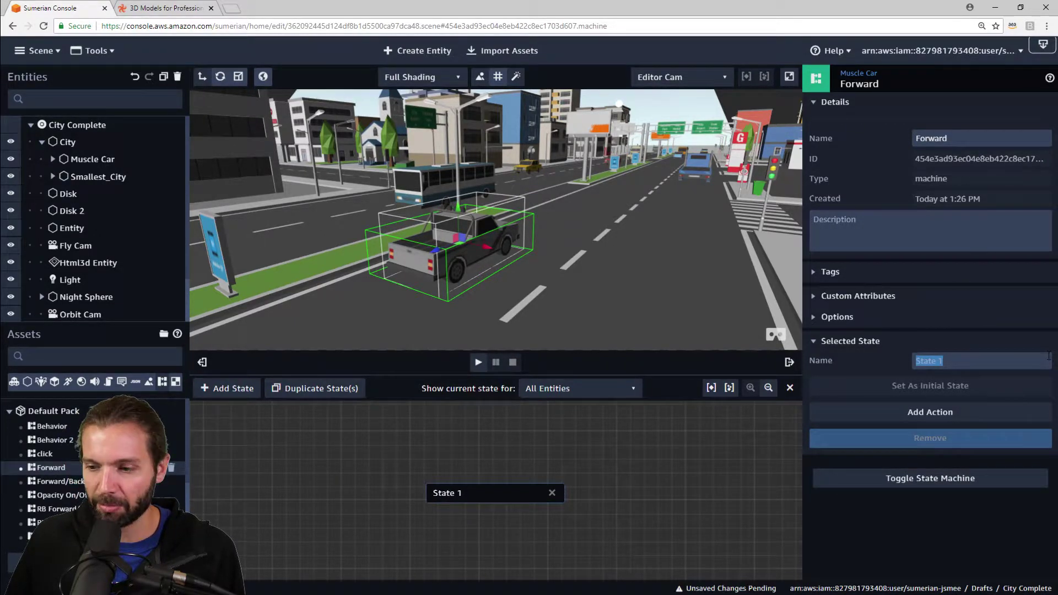
pyautogui.click(961, 360)
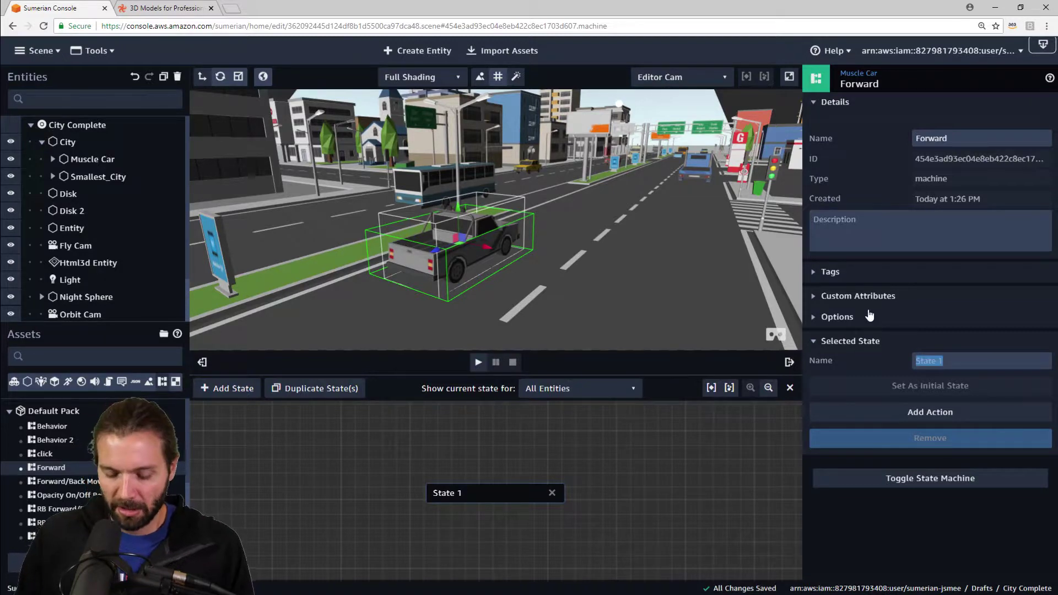
pyautogui.write('no movement')
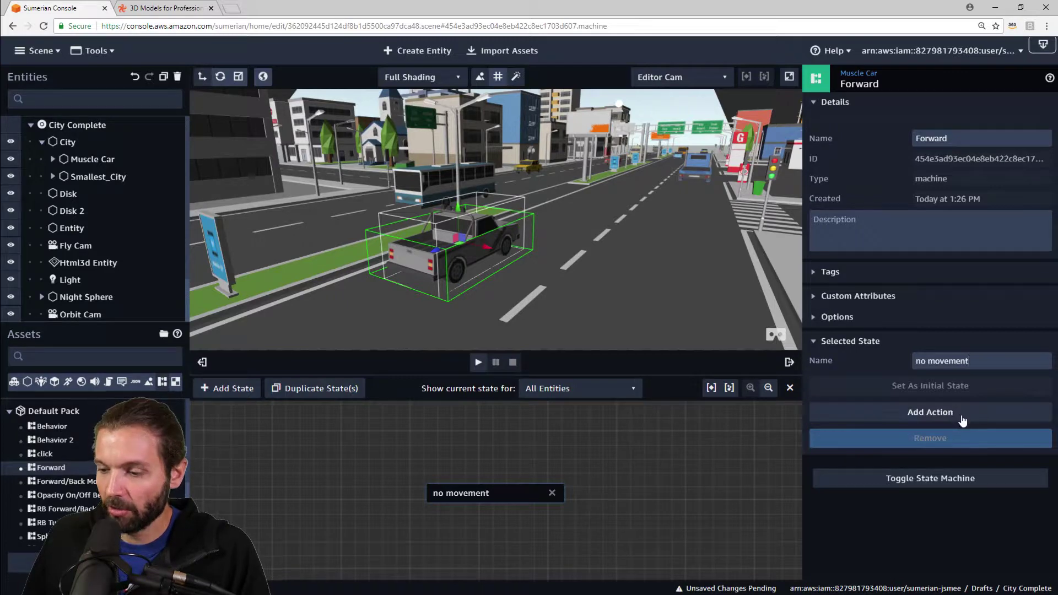
# Add a Key Pressed action to the "no movement" state and set its key to Uparrow
pyautogui.click(966, 418)
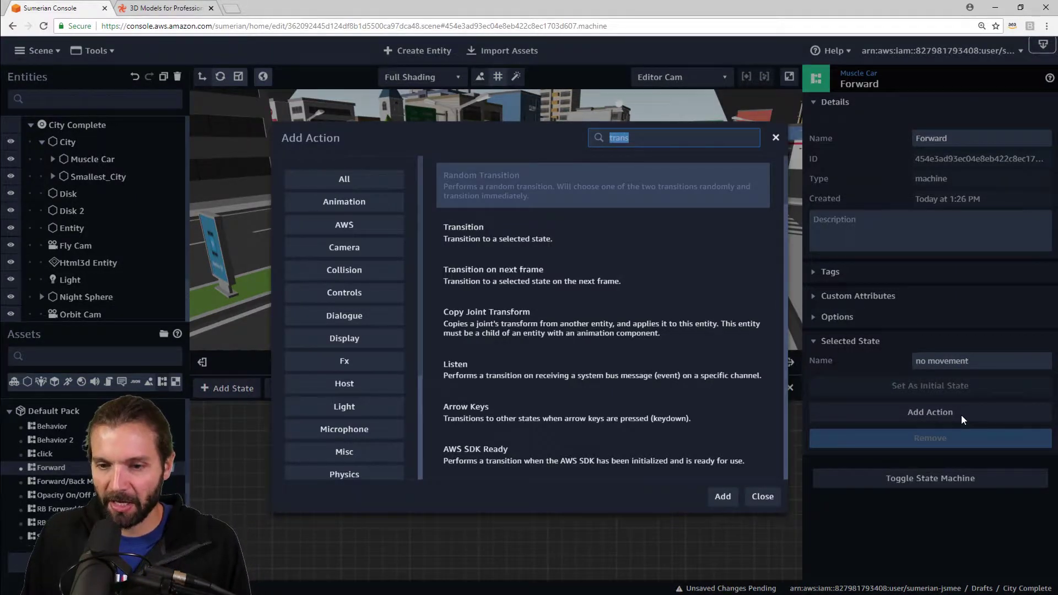
pyautogui.write('pres')
pyautogui.press('BackSpace')
pyautogui.press('BackSpace')
pyautogui.press('BackSpace')
pyautogui.press('BackSpace')
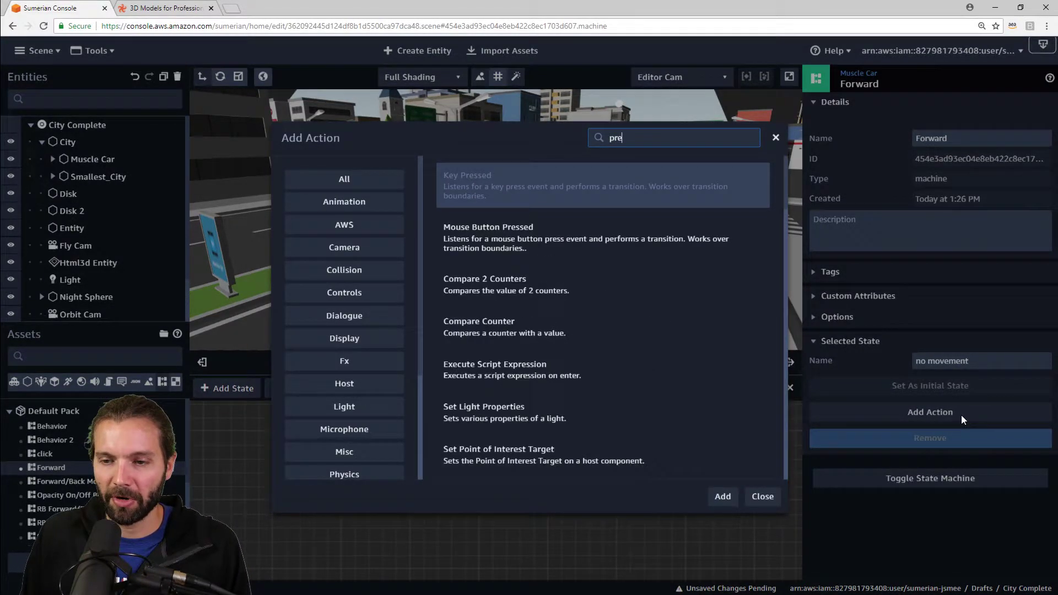
pyautogui.write('key')
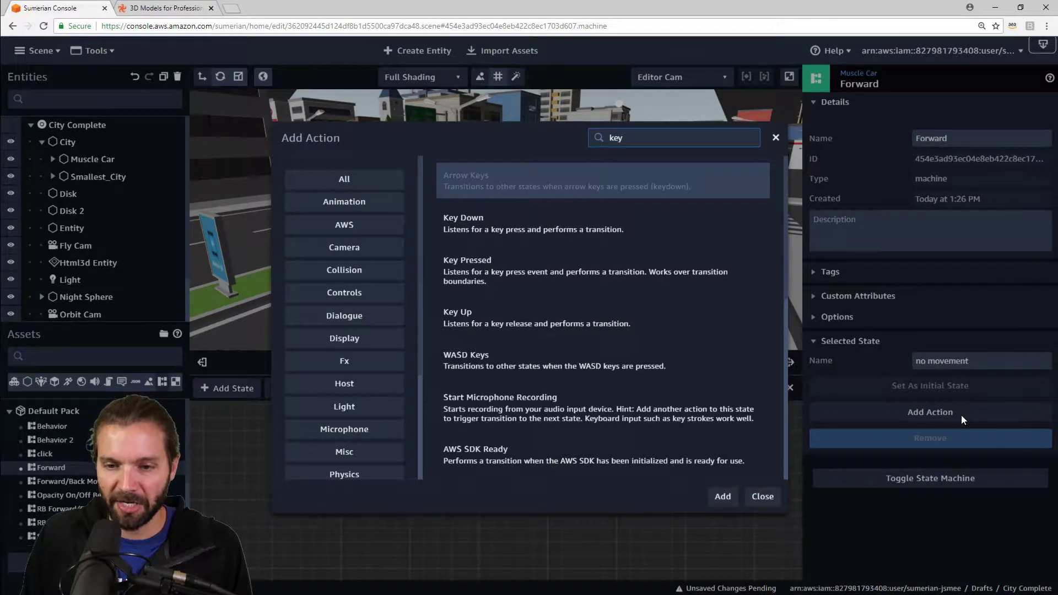
pyautogui.write(' press')
pyautogui.press('Return')
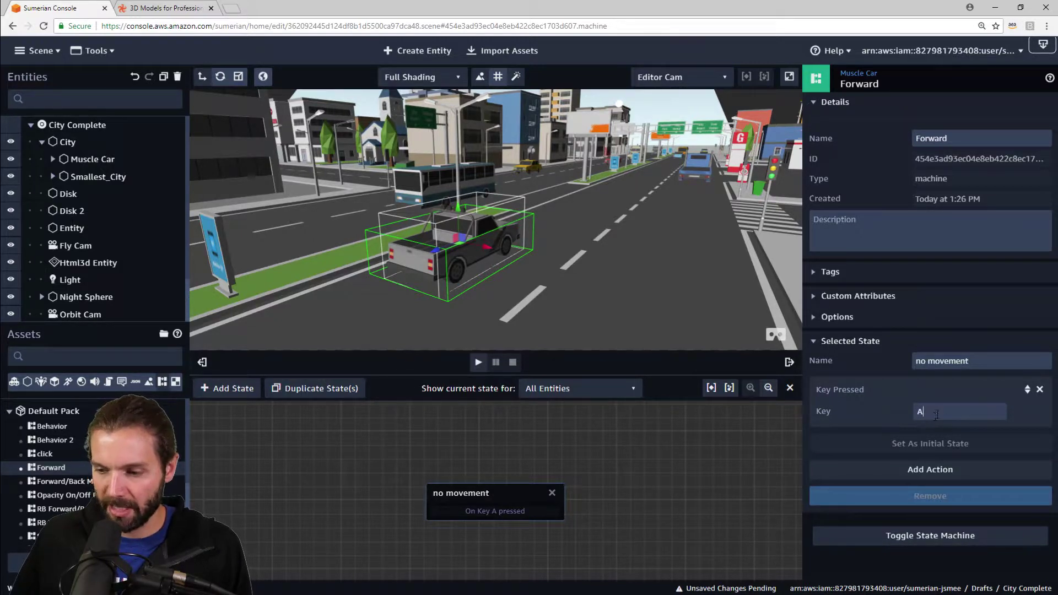
pyautogui.press('Up')
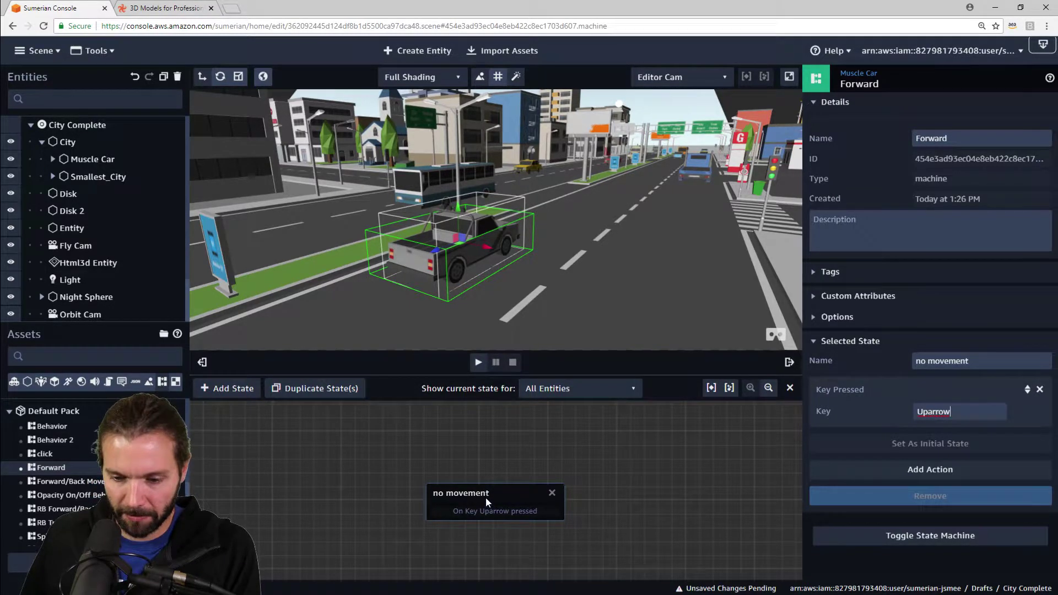
# Add a second Key Pressed action to the "no movement" state with the key Downarrow
pyautogui.moveTo(485, 498); pyautogui.dragTo(492, 475)
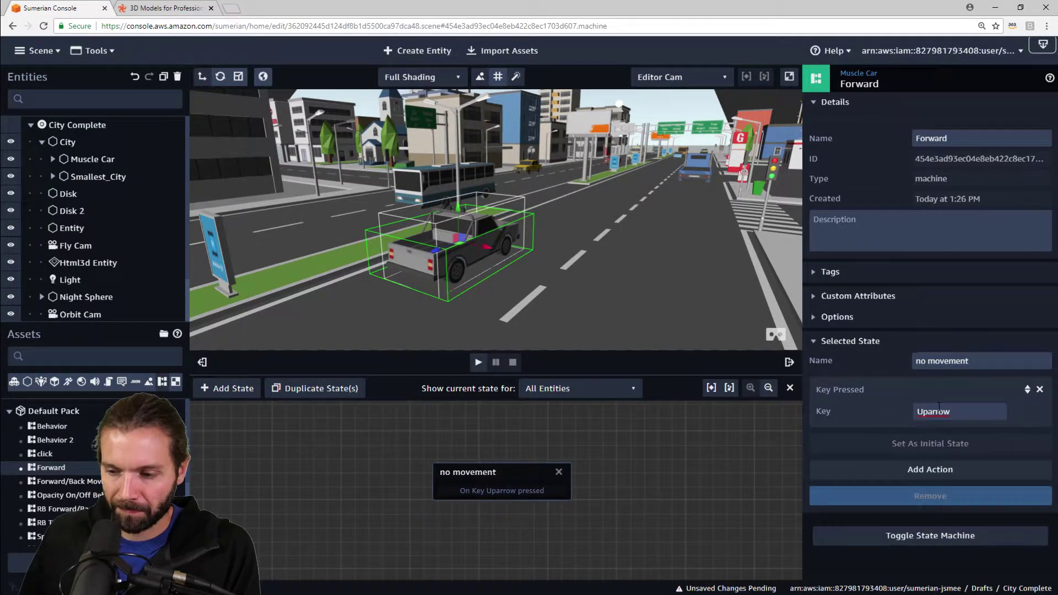
pyautogui.click(923, 471)
pyautogui.click(527, 185)
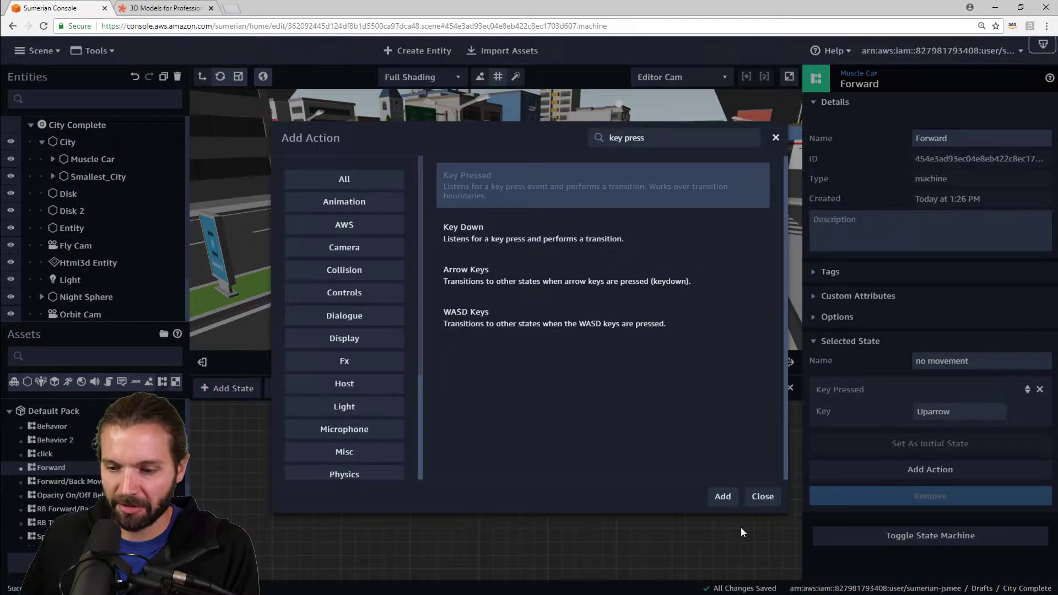
pyautogui.click(729, 500)
pyautogui.press('Down')
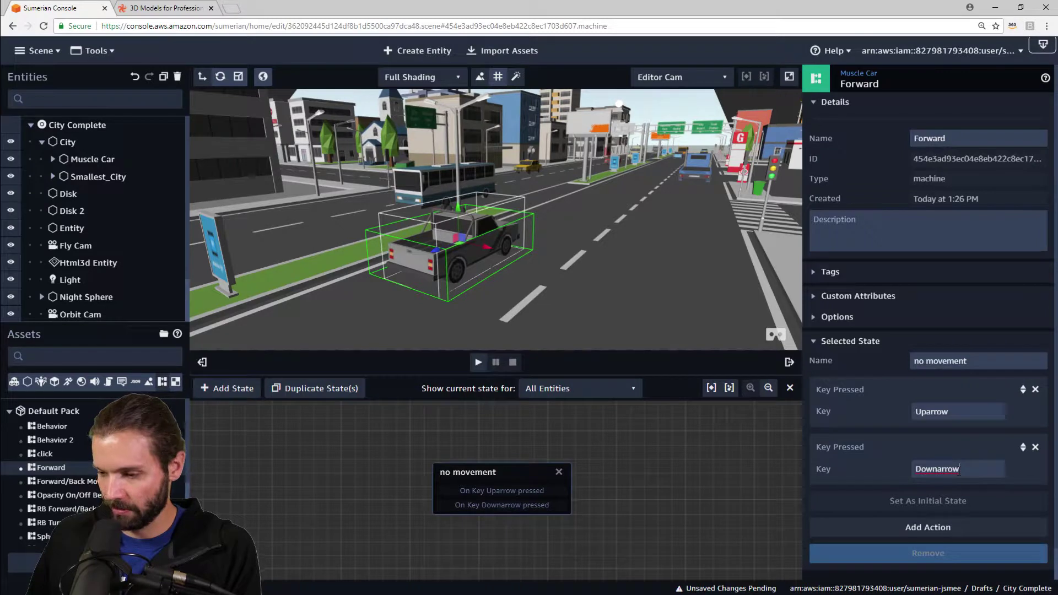
# Add a second state above and left of the "no movement" state and name it "forward"
pyautogui.moveTo(490, 475); pyautogui.dragTo(311, 452)
pyautogui.click(228, 390)
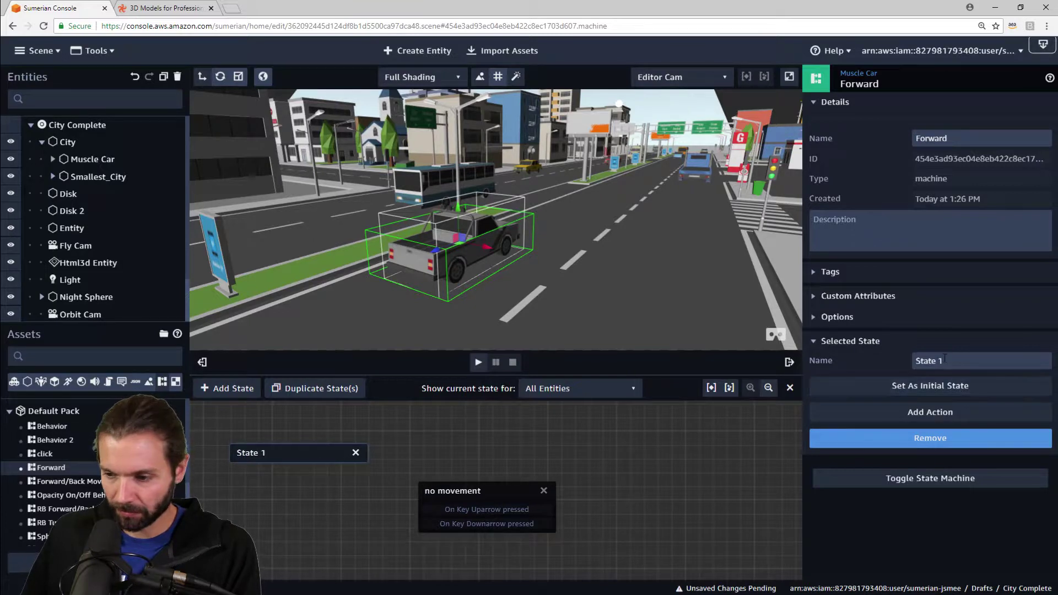
pyautogui.moveTo(951, 358); pyautogui.dragTo(823, 339)
pyautogui.write('f')
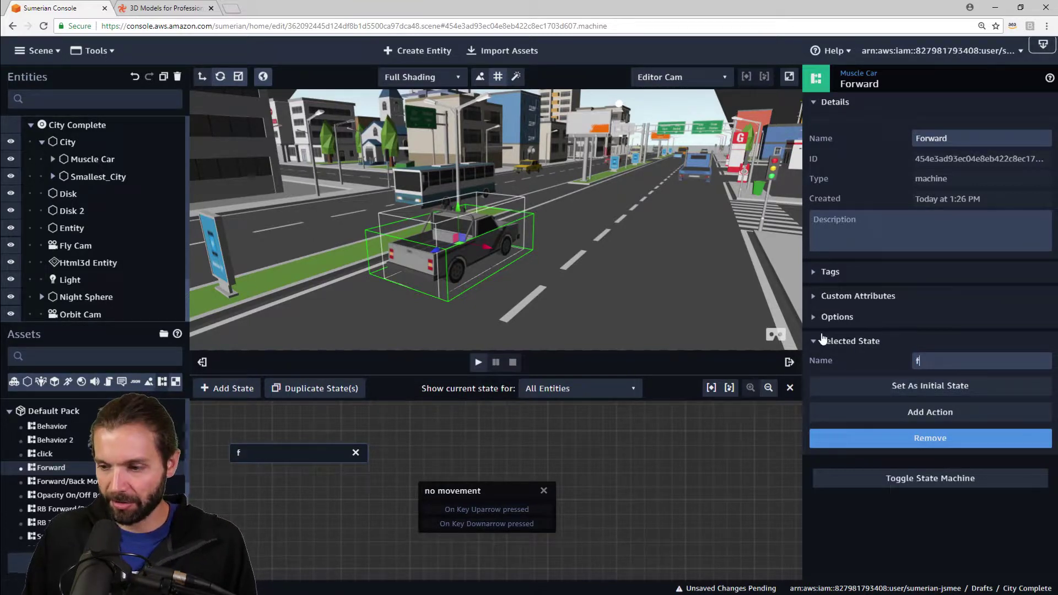
pyautogui.write('orward')
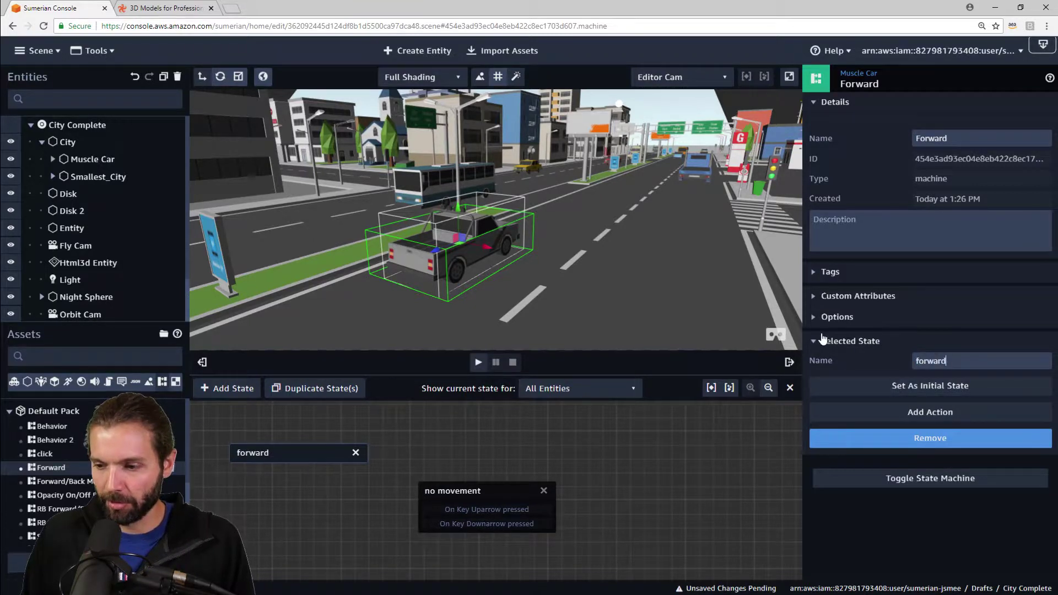
# Add a Move action to the "forward" state
pyautogui.click(942, 414)
pyautogui.write('move')
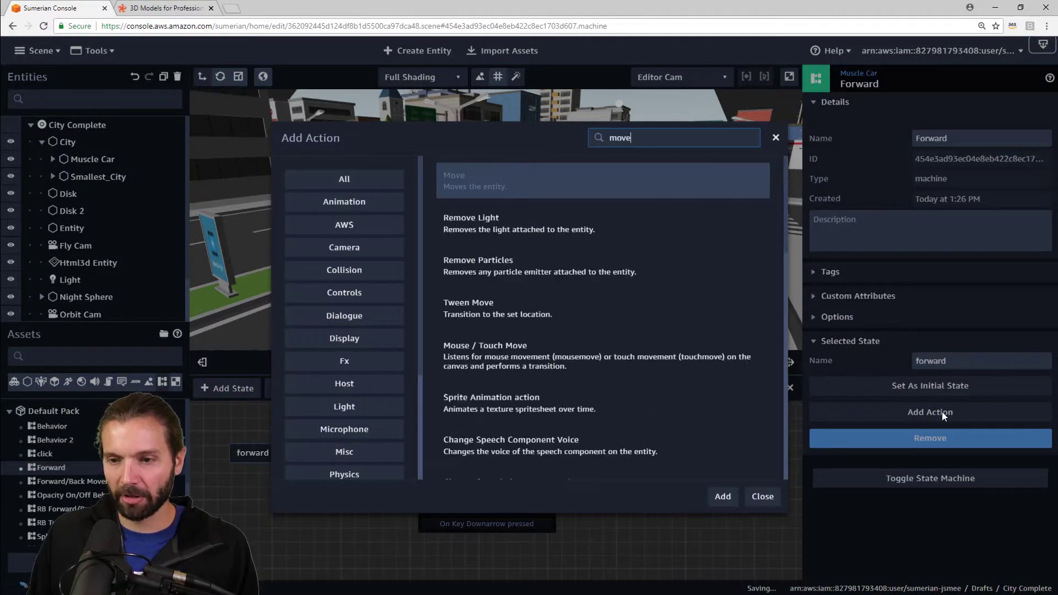
pyautogui.press('Return')
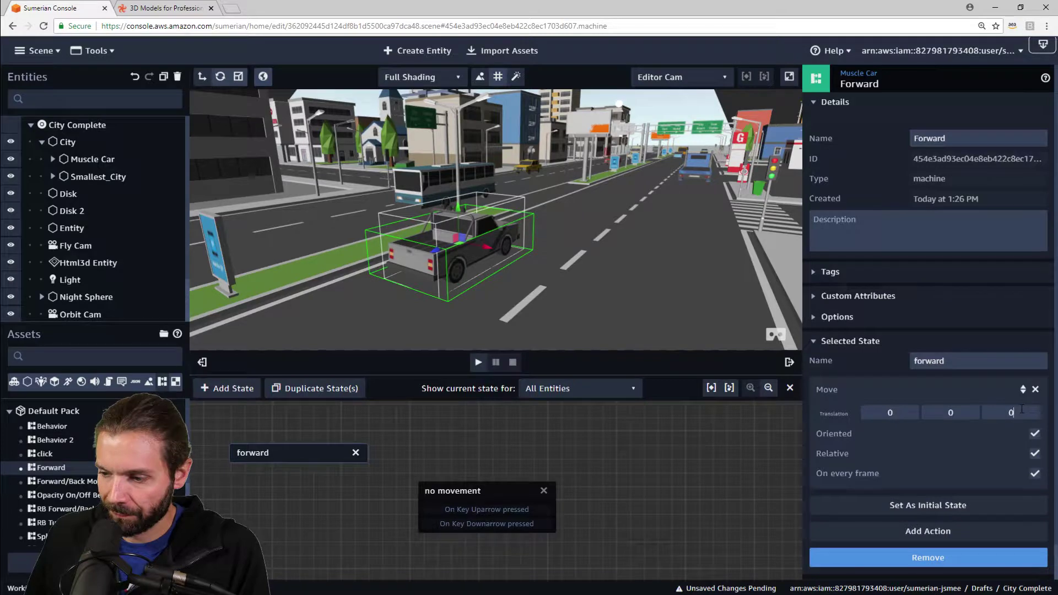
pyautogui.moveTo(485, 282); pyautogui.dragTo(533, 288)
pyautogui.scroll(2, 533, 287)
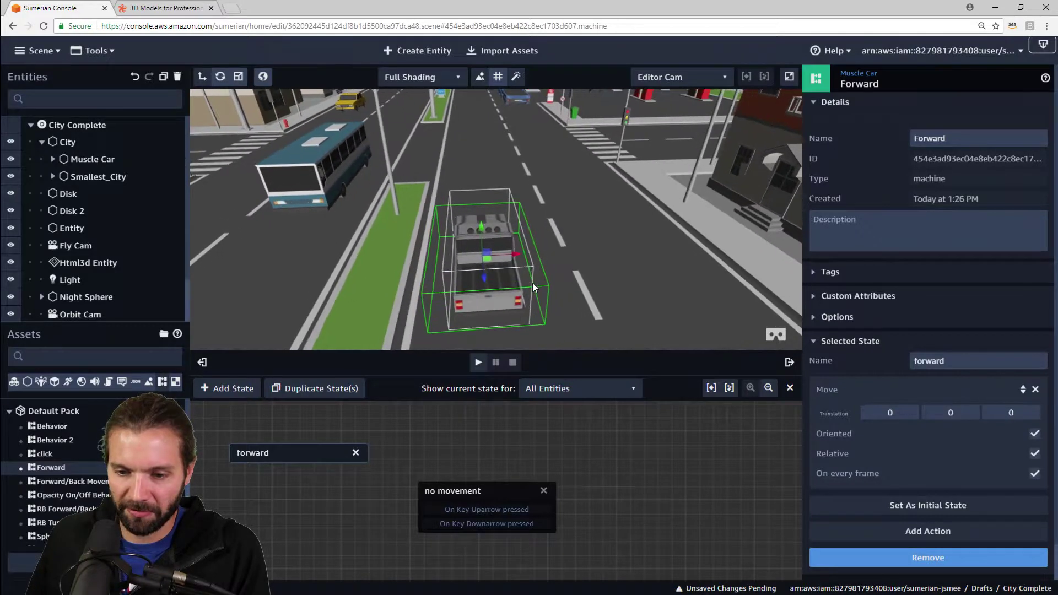
pyautogui.scroll(1, 533, 288)
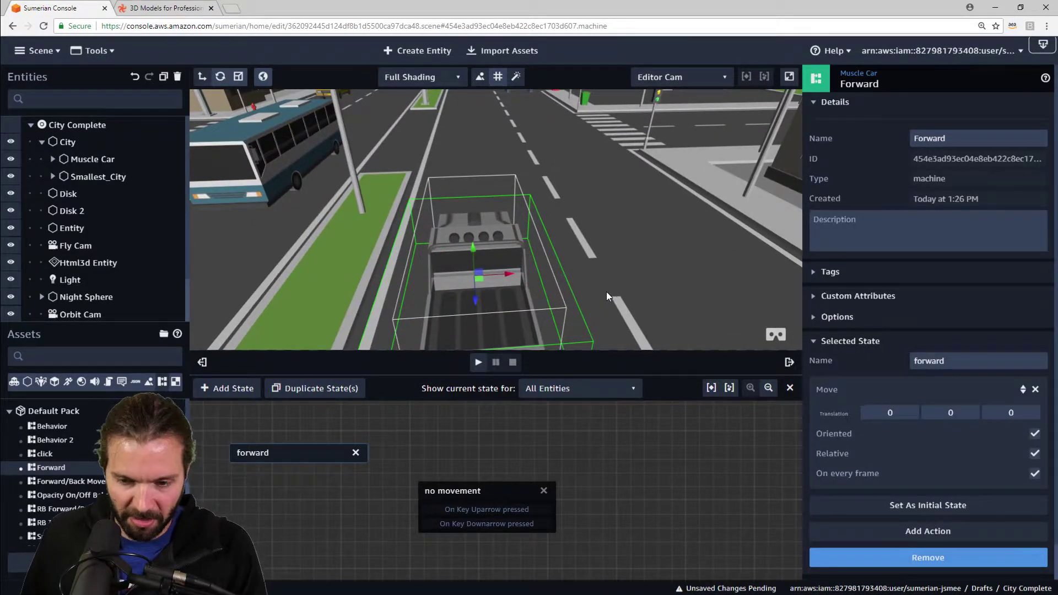
# Set the Z translation of the "forward" state's Move action to -10
pyautogui.moveTo(606, 292); pyautogui.dragTo(519, 277)
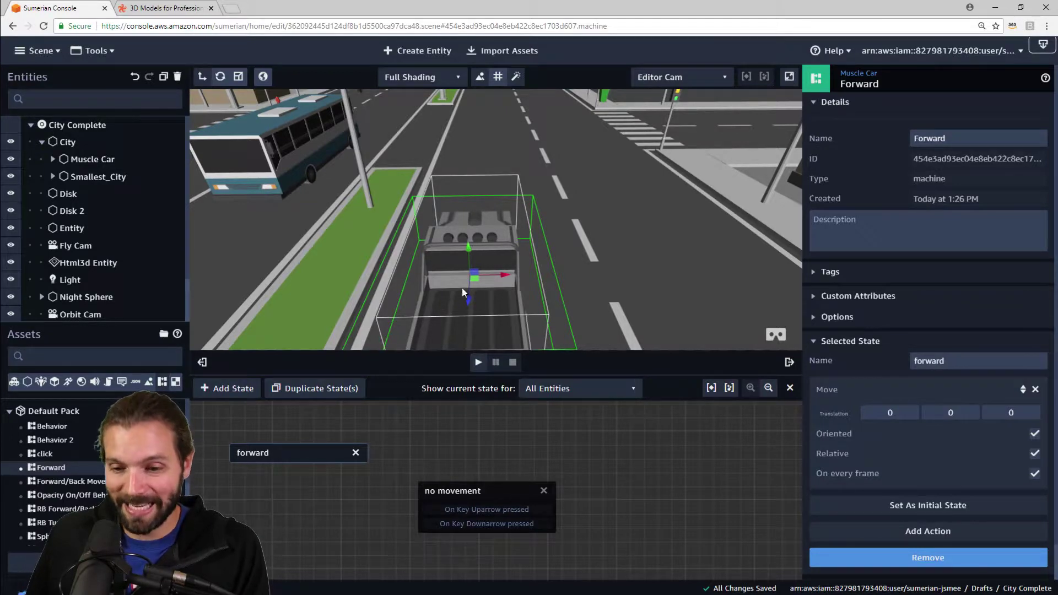
pyautogui.moveTo(607, 269); pyautogui.dragTo(361, 246)
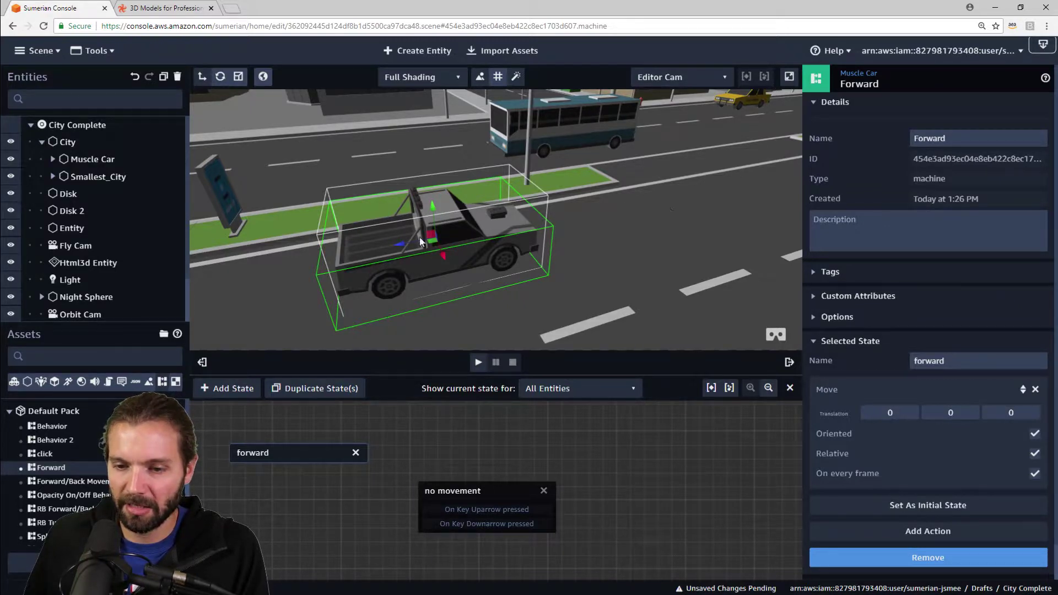
pyautogui.moveTo(420, 241); pyautogui.dragTo(689, 242)
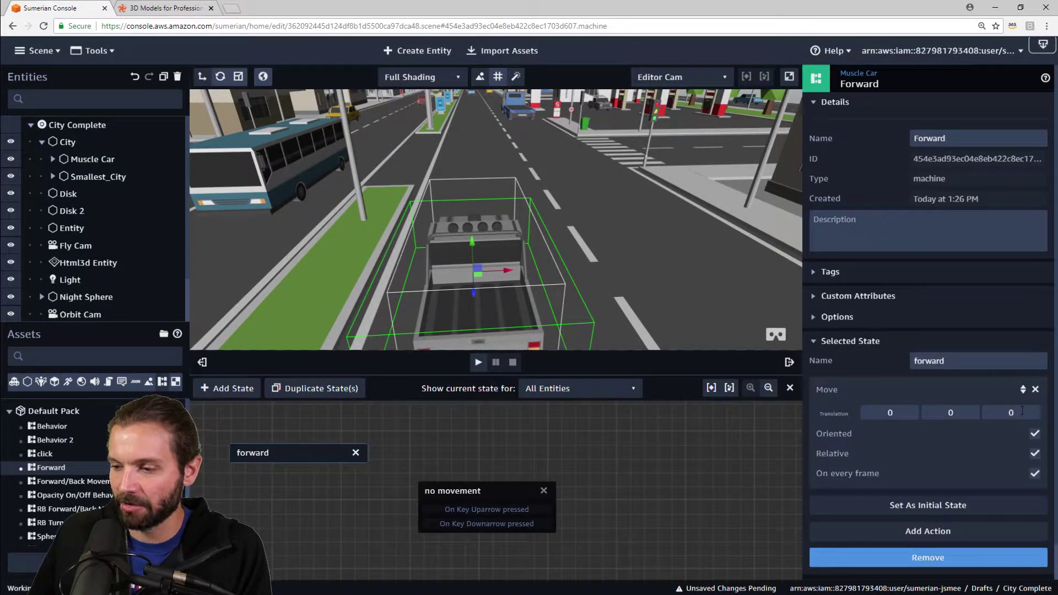
pyautogui.write('-')
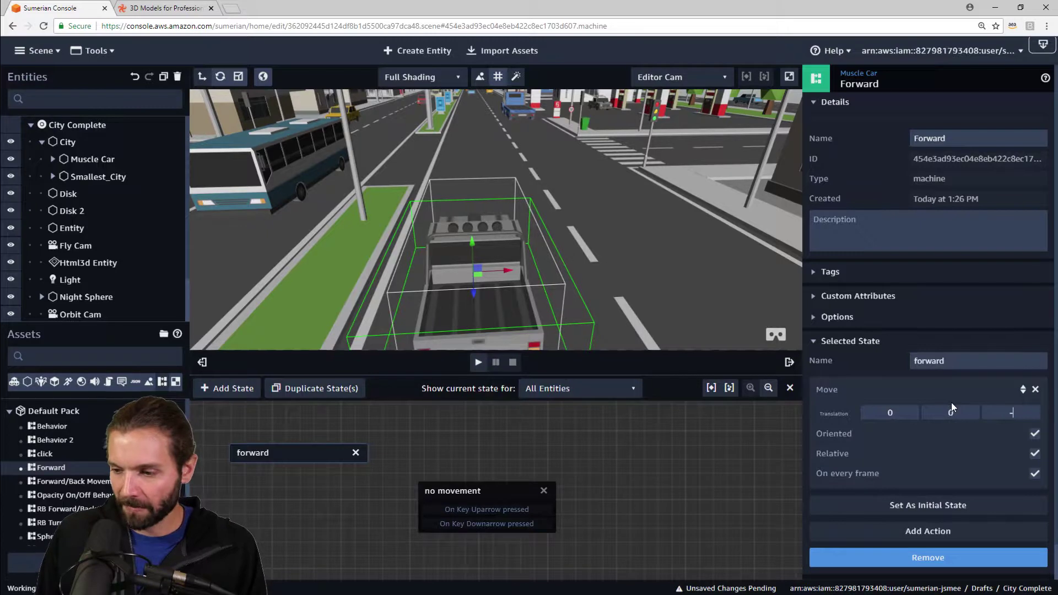
pyautogui.write('10')
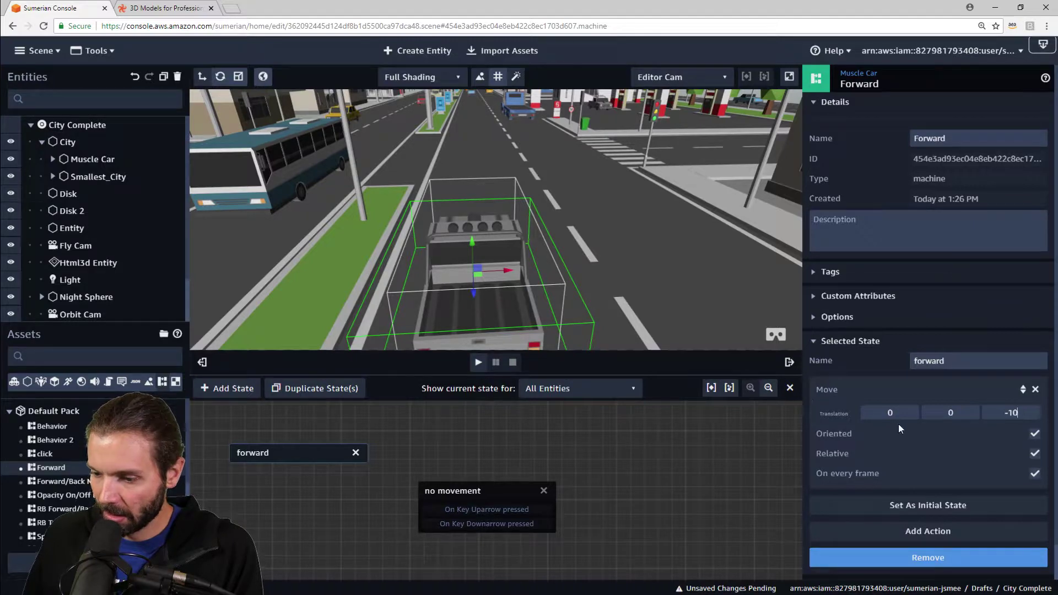
# Add a Key Up action to the "forward" state
pyautogui.scroll(-1, 900, 428)
pyautogui.click(943, 494)
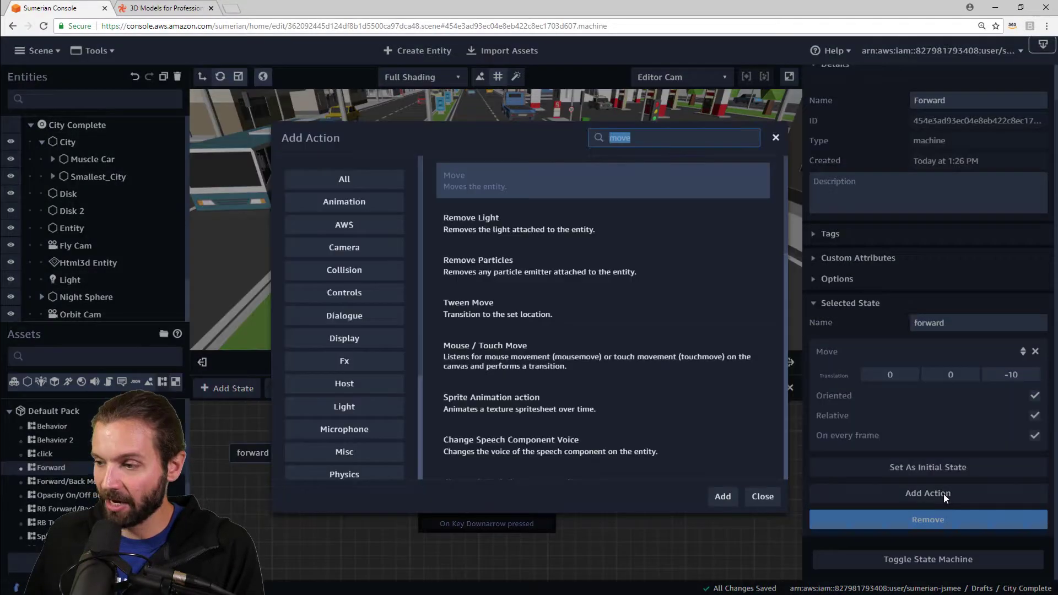
pyautogui.write('m')
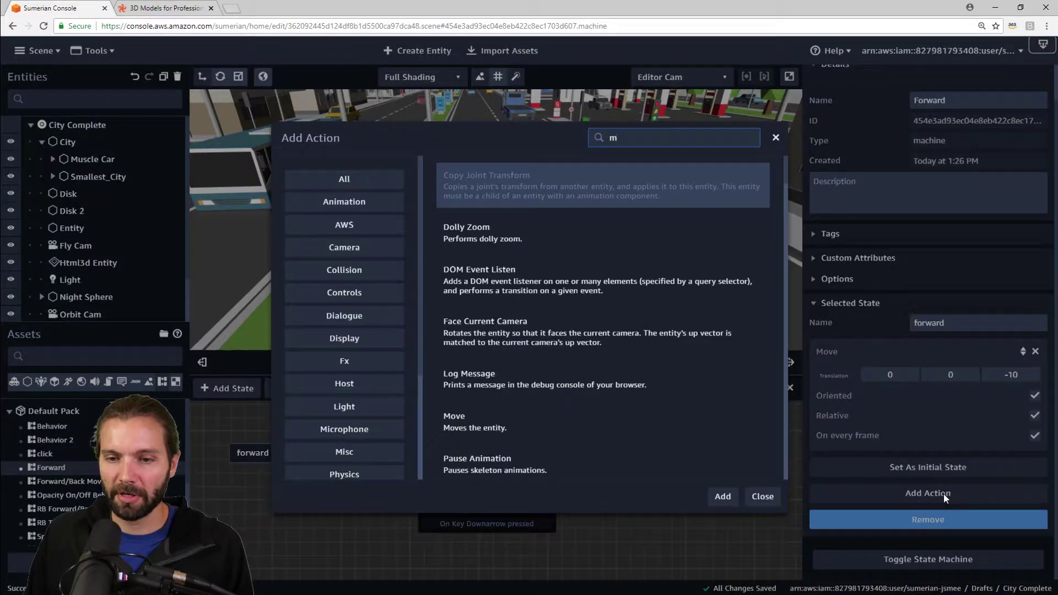
pyautogui.press('BackSpace')
pyautogui.write('key')
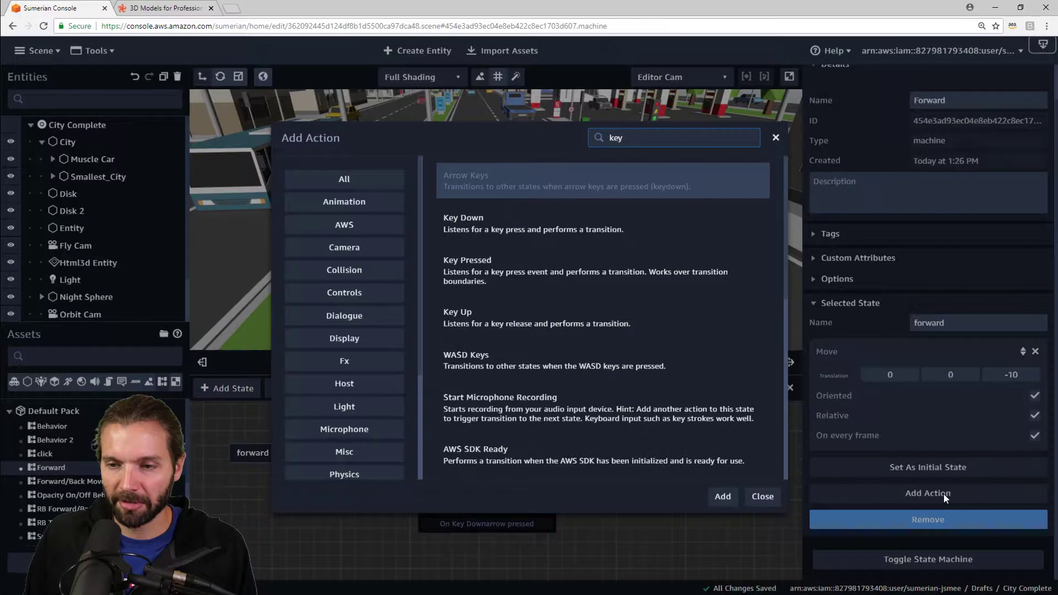
pyautogui.write(' upd')
pyautogui.press('BackSpace')
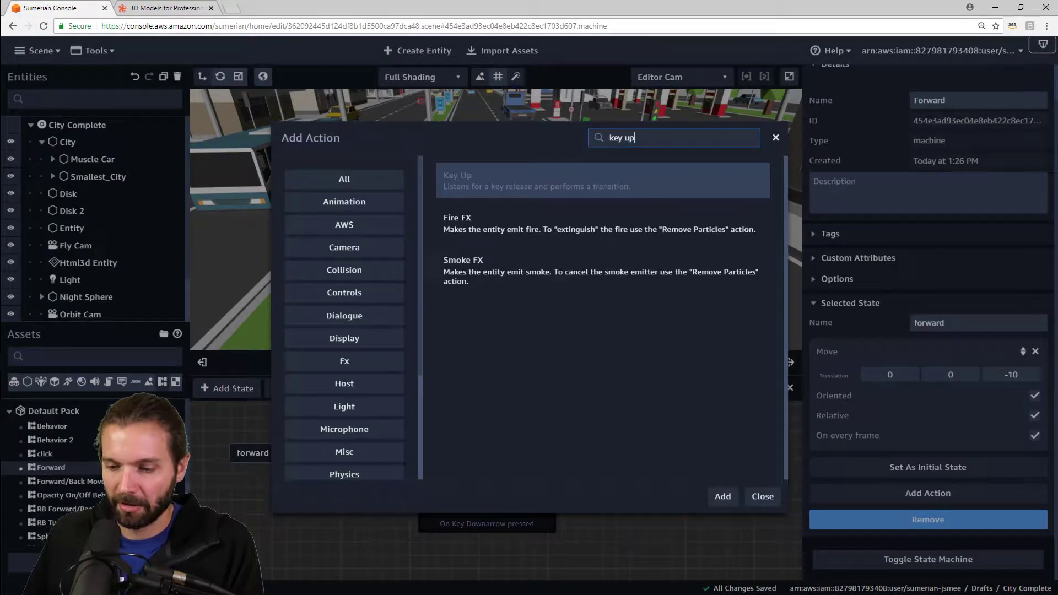
pyautogui.click(717, 499)
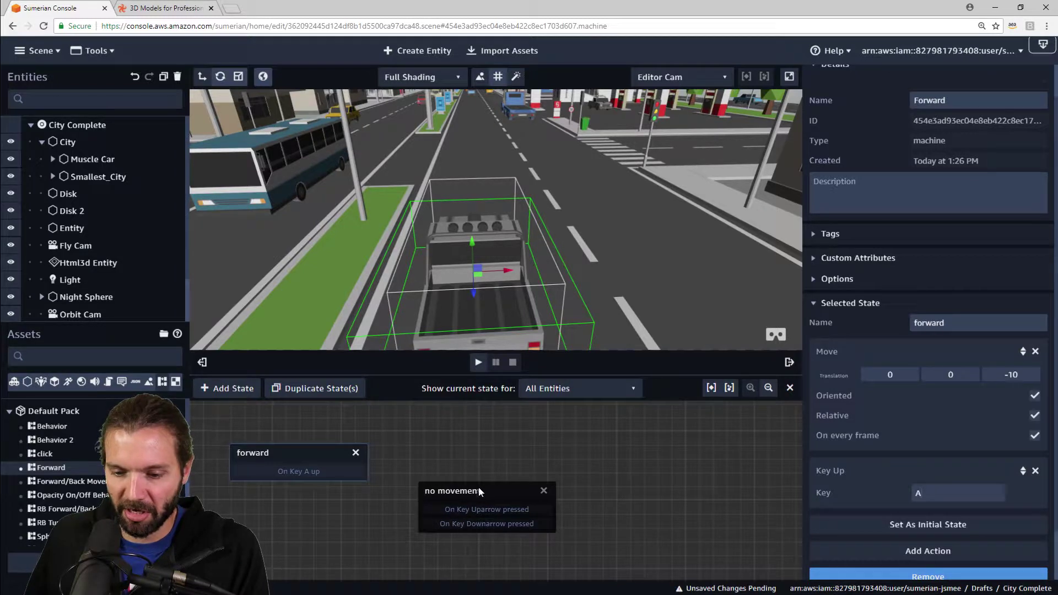
# Set the "forward" state's Key Up key to Uparrow and space the two states farther apart in the graph
pyautogui.moveTo(480, 491); pyautogui.dragTo(500, 490)
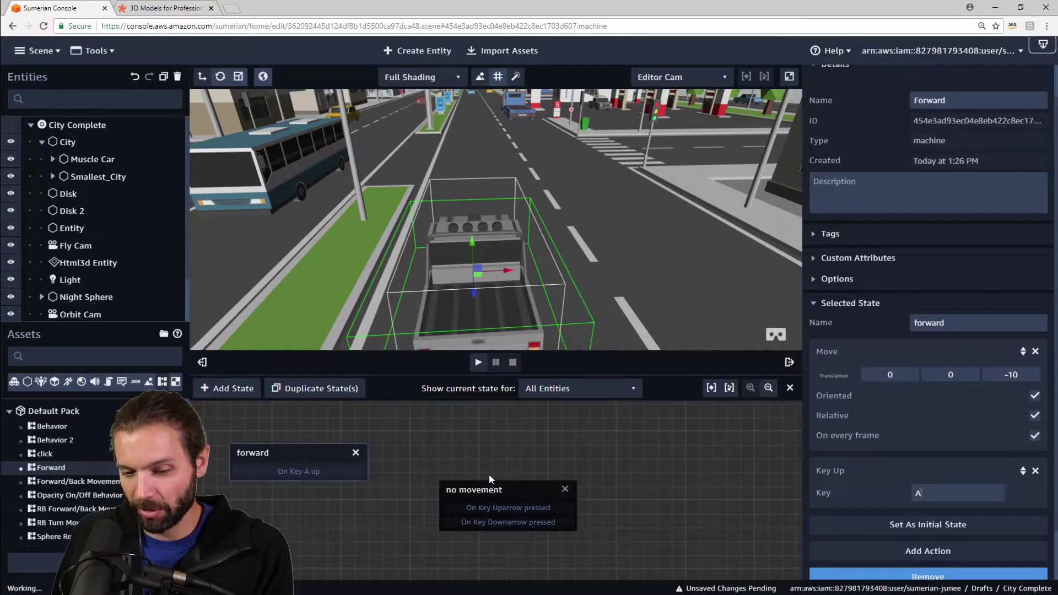
pyautogui.click(923, 493)
pyautogui.press('Up')
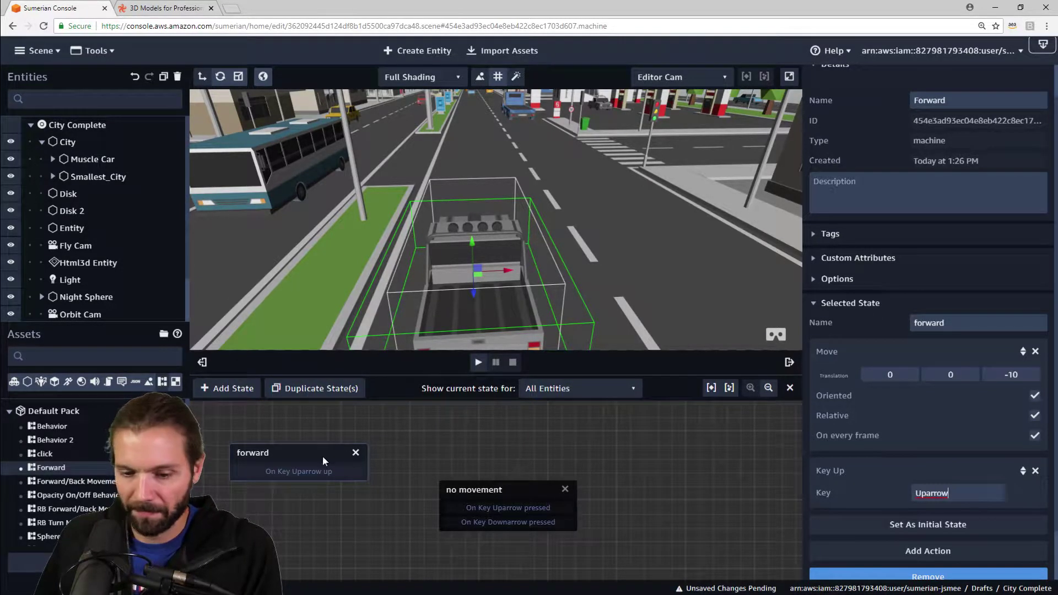
pyautogui.moveTo(322, 456); pyautogui.dragTo(277, 442)
# Remove both Key Pressed actions from the "no movement" state
pyautogui.click(505, 488)
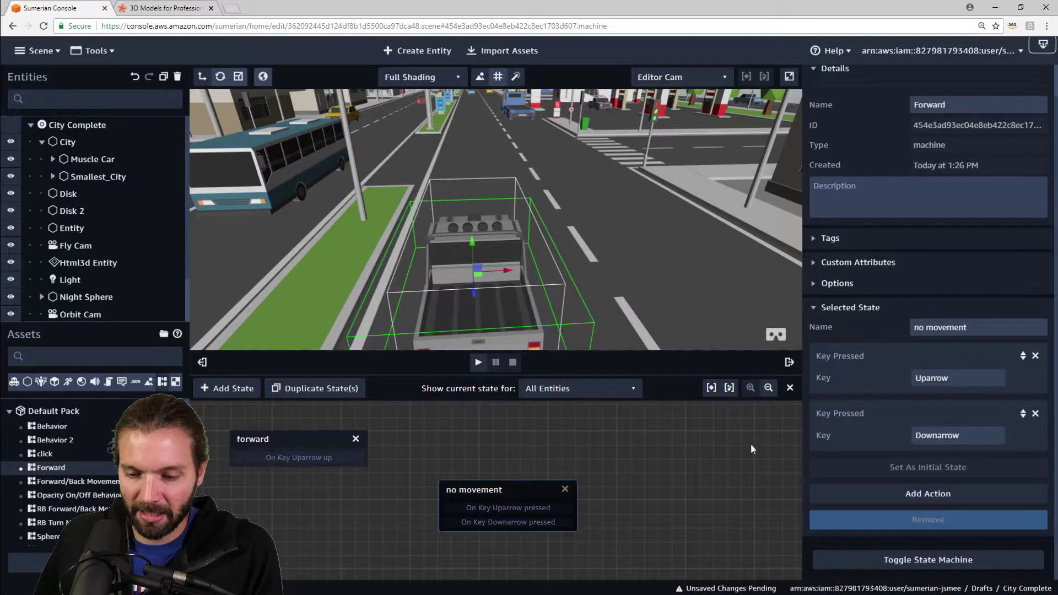
pyautogui.click(1035, 355)
pyautogui.click(1039, 390)
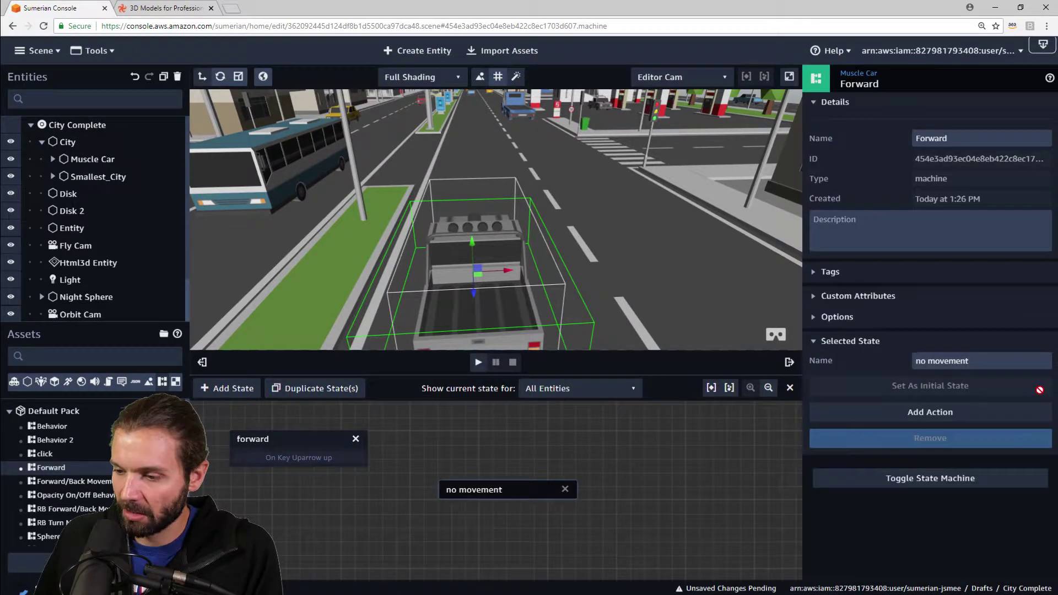
# Add two Key Down actions to the "no movement" state
pyautogui.click(987, 412)
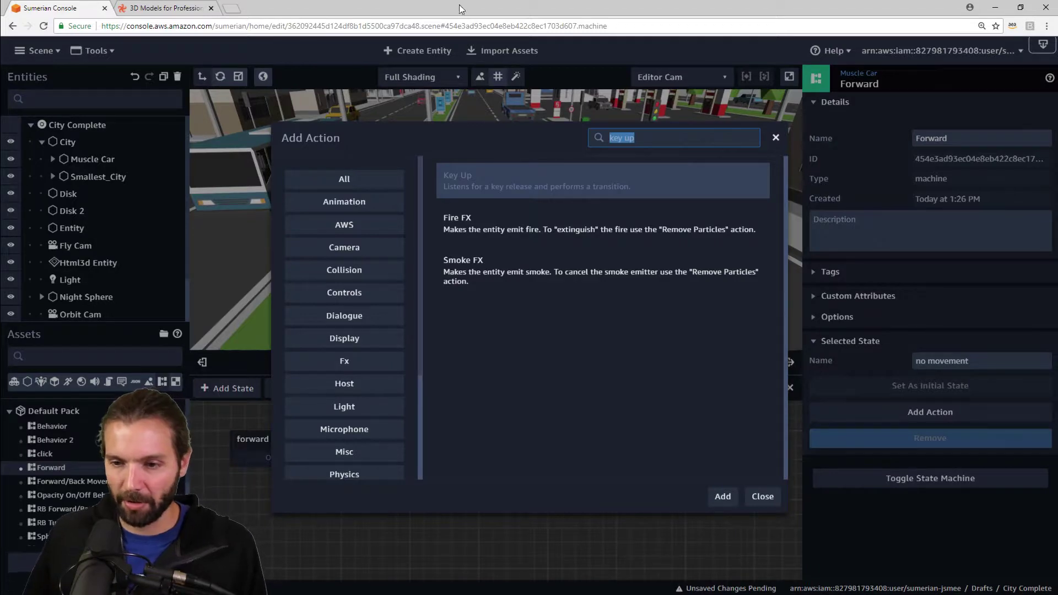
pyautogui.moveTo(624, 138); pyautogui.dragTo(644, 143)
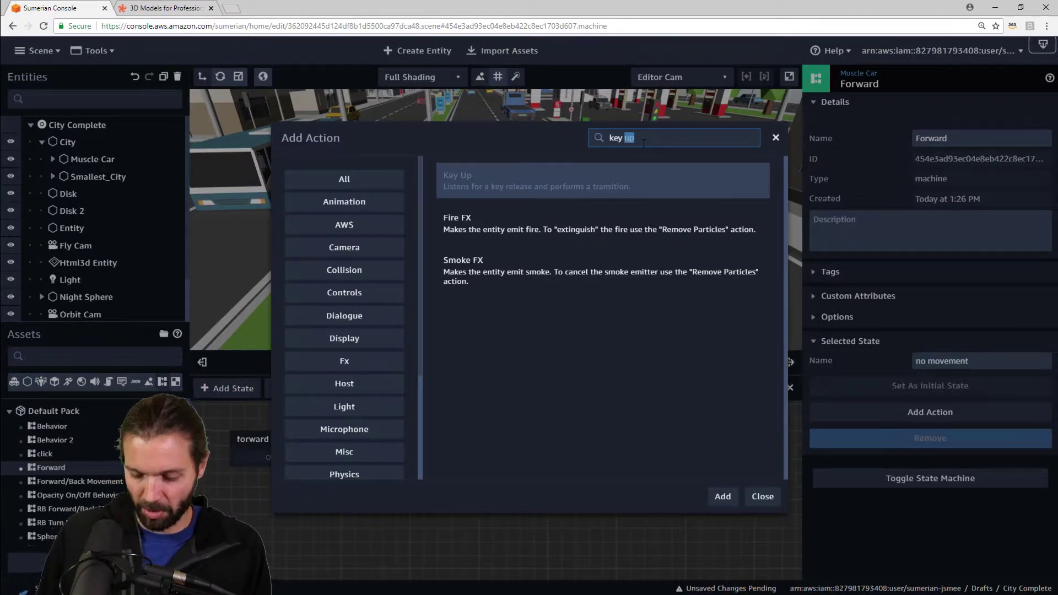
pyautogui.write('down')
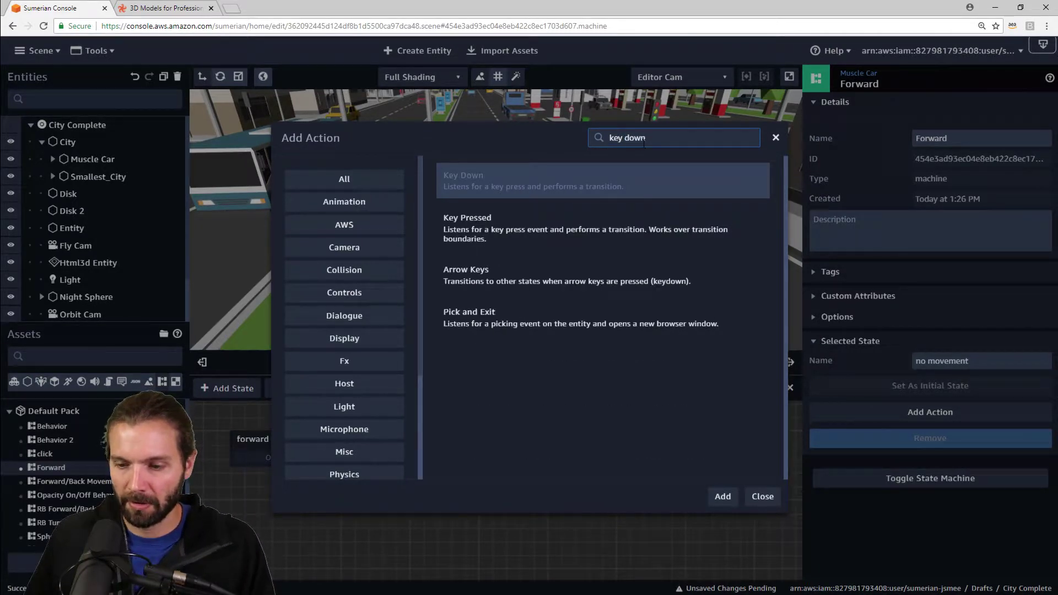
pyautogui.press('Return')
pyautogui.click(912, 469)
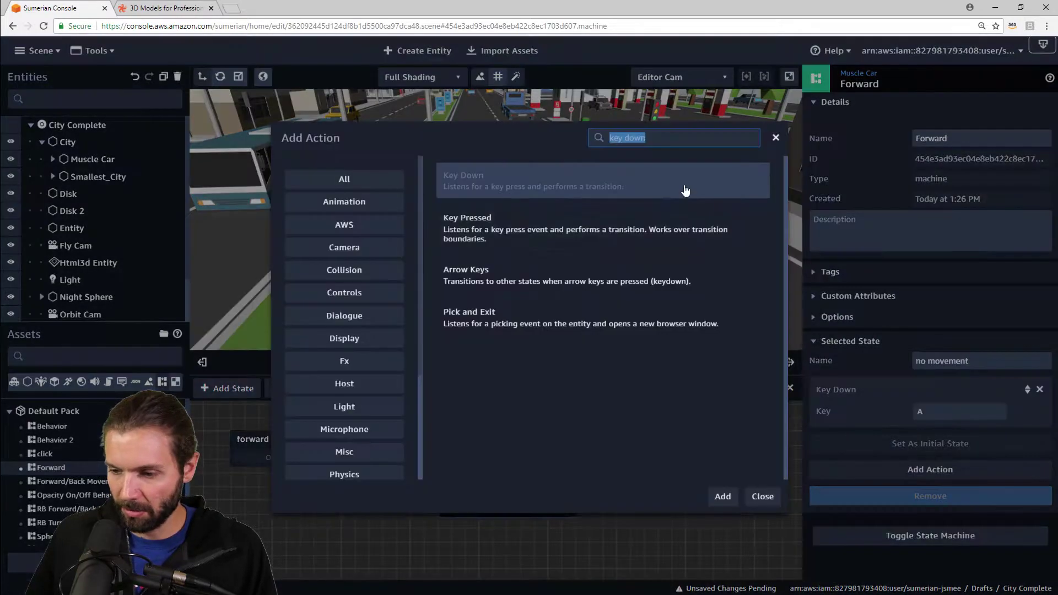
pyautogui.click(722, 496)
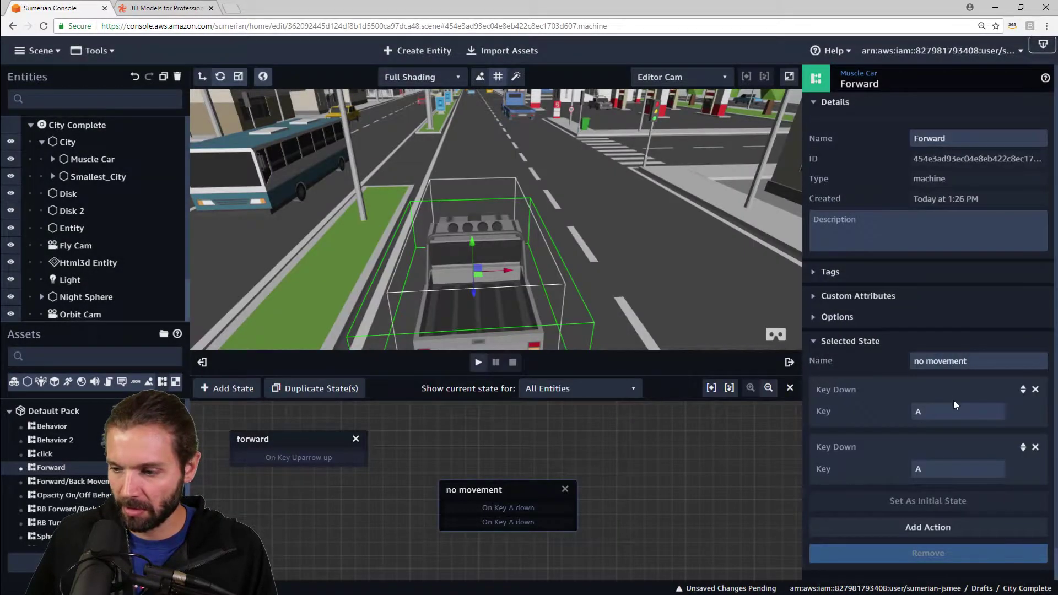
# Set the "no movement" state's first Key Down key to Uparrow and the second to Downarrow
pyautogui.press('BackSpace')
pyautogui.write('Uparrow')
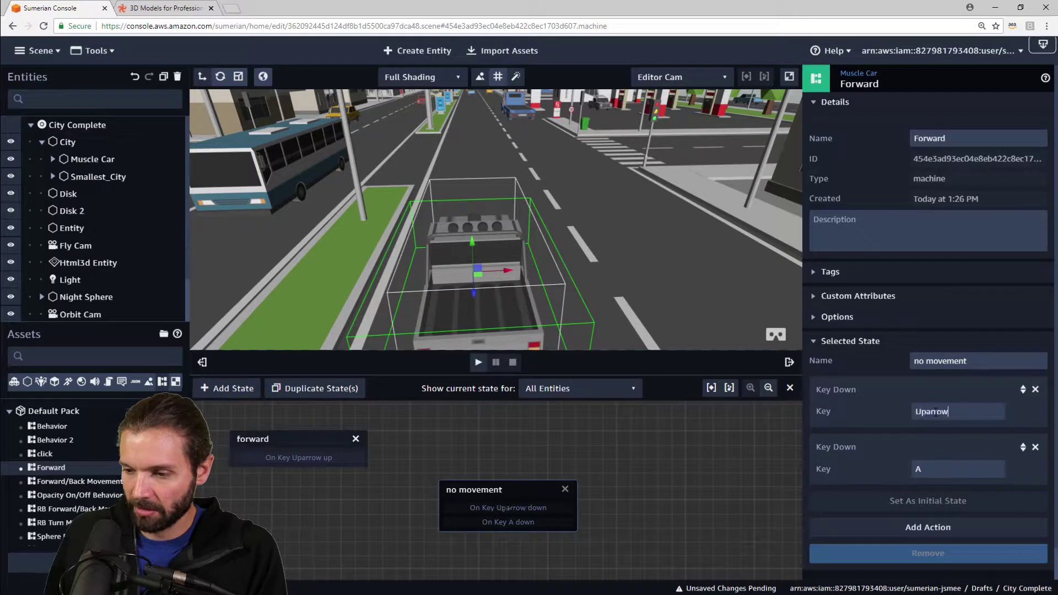
pyautogui.click(933, 467)
pyautogui.press('BackSpace')
pyautogui.write('Downarrow')
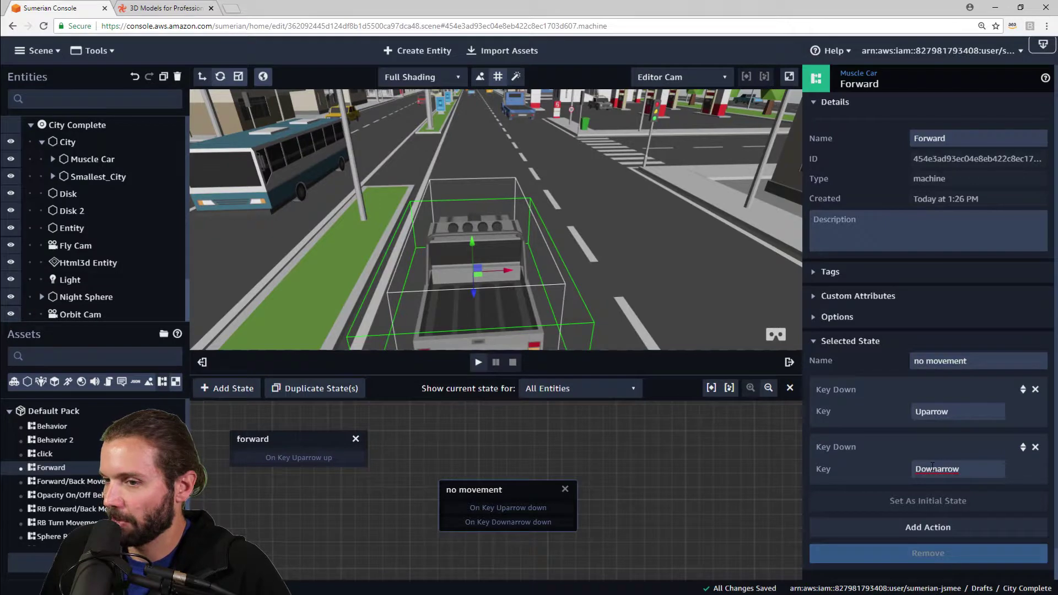
# View the details of the City Complete scene
pyautogui.click(77, 126)
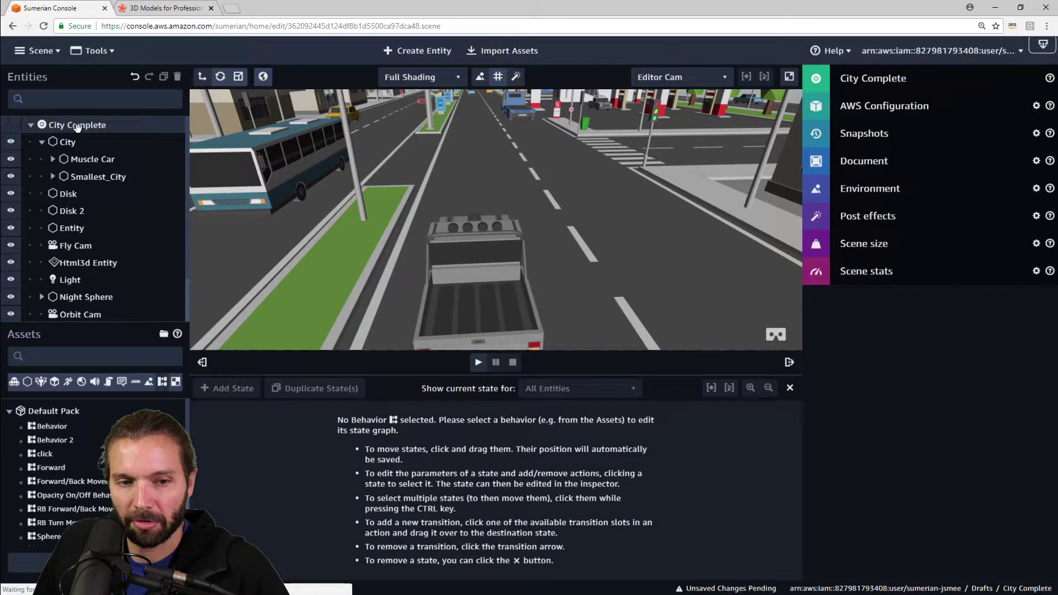
pyautogui.click(881, 106)
pyautogui.click(884, 82)
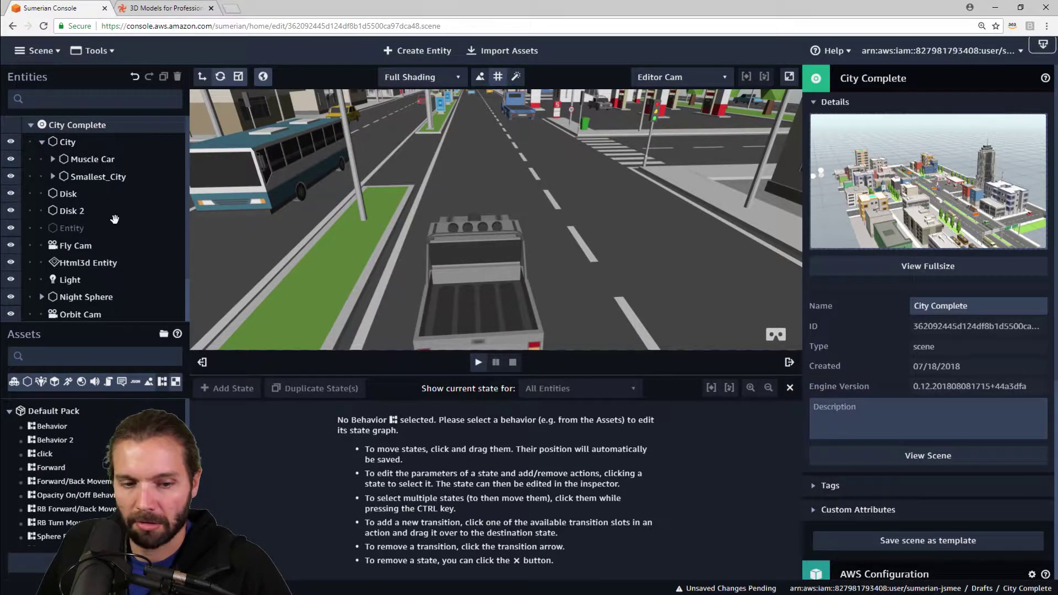
# Reopen the Forward behavior and rearrange its graph to leave room for a third state beside "no movement"
pyautogui.moveTo(54, 427); pyautogui.dragTo(96, 434)
pyautogui.click(56, 468)
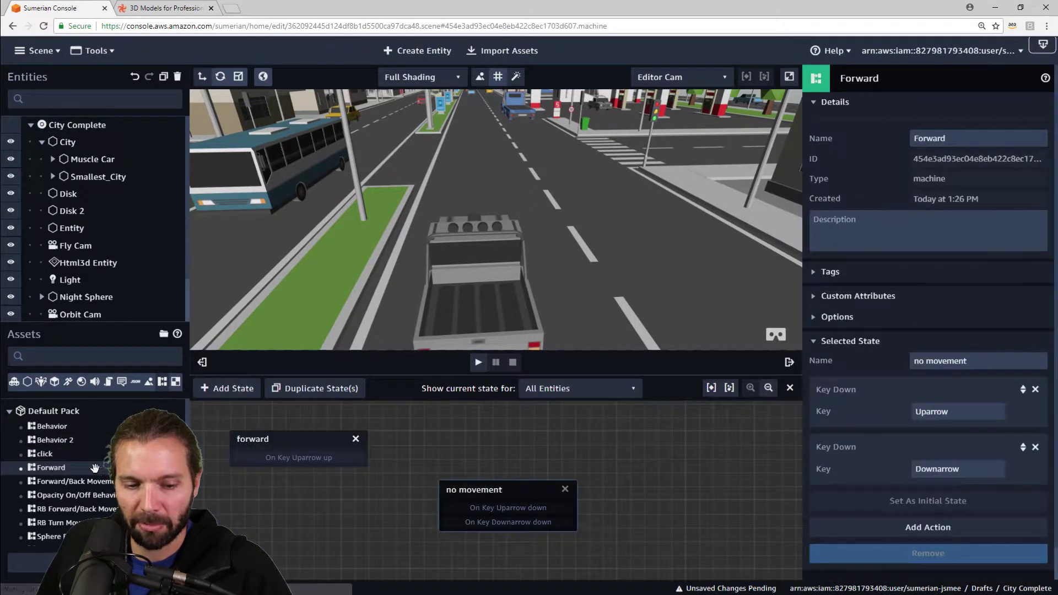
pyautogui.moveTo(636, 481); pyautogui.dragTo(660, 481)
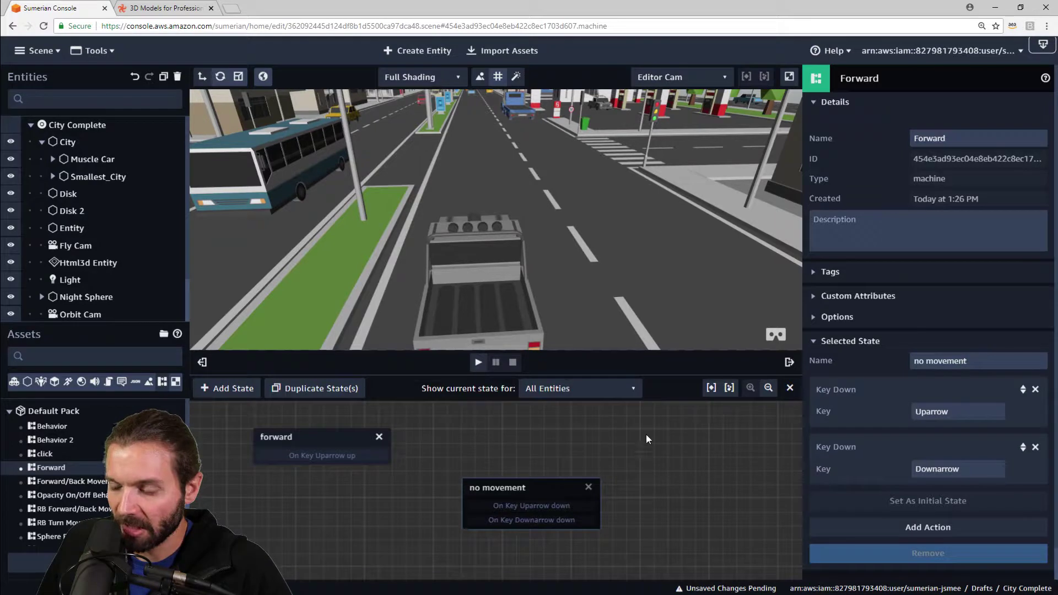
pyautogui.moveTo(507, 490); pyautogui.dragTo(531, 484)
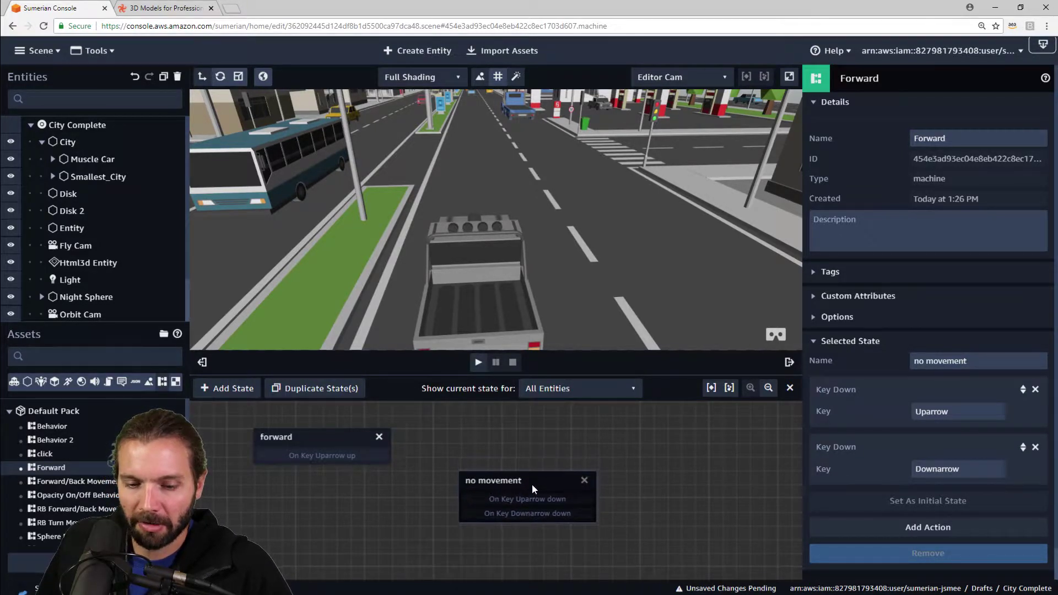
# Duplicate the "forward" state, place the copy on the opposite side of "no movement", and name it "backward"
pyautogui.click(309, 438)
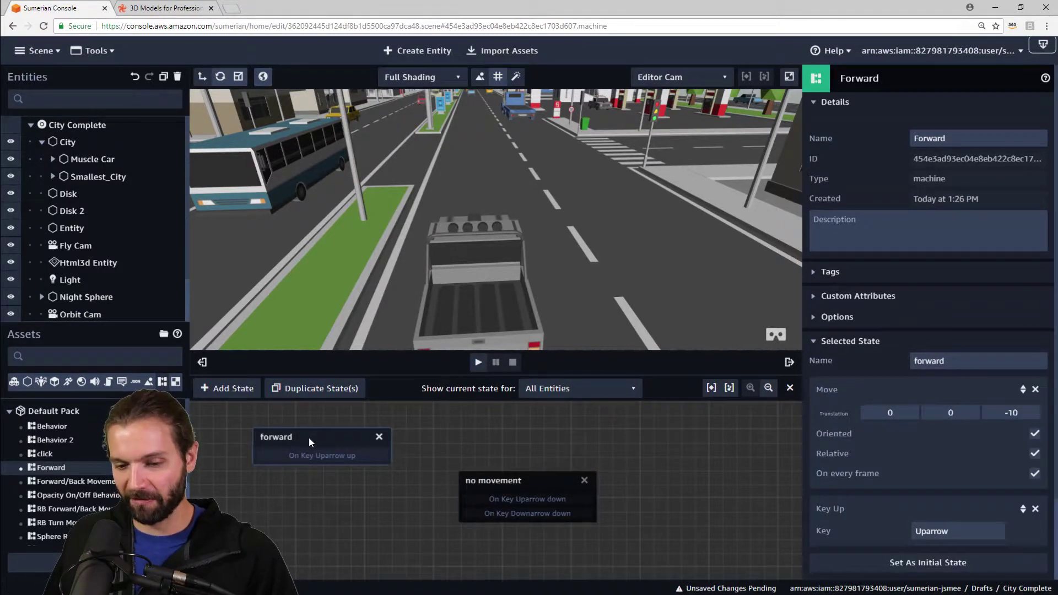
pyautogui.moveTo(309, 438); pyautogui.dragTo(701, 442)
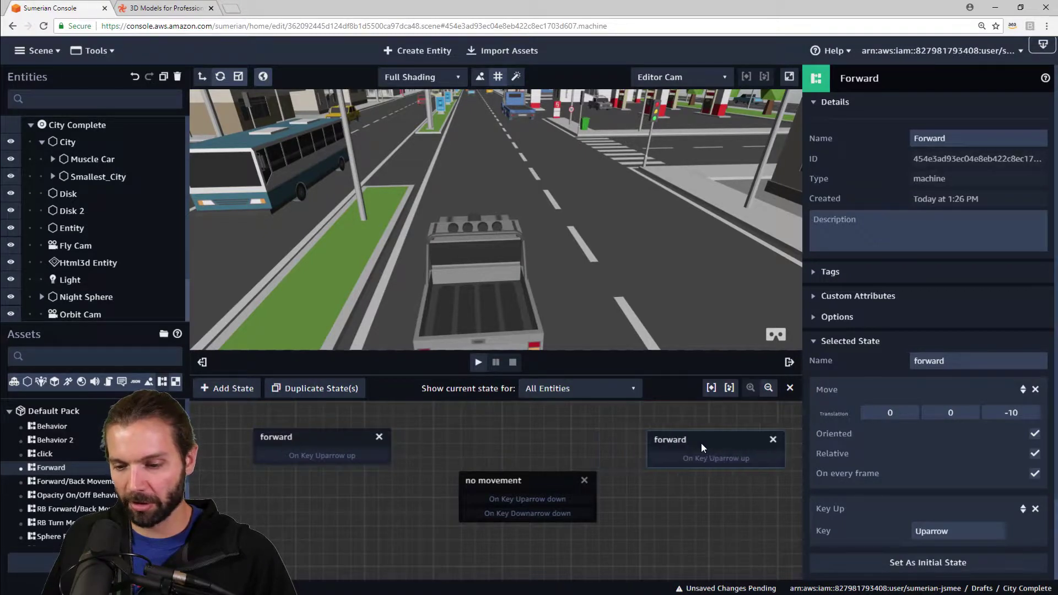
pyautogui.moveTo(946, 363); pyautogui.dragTo(840, 350)
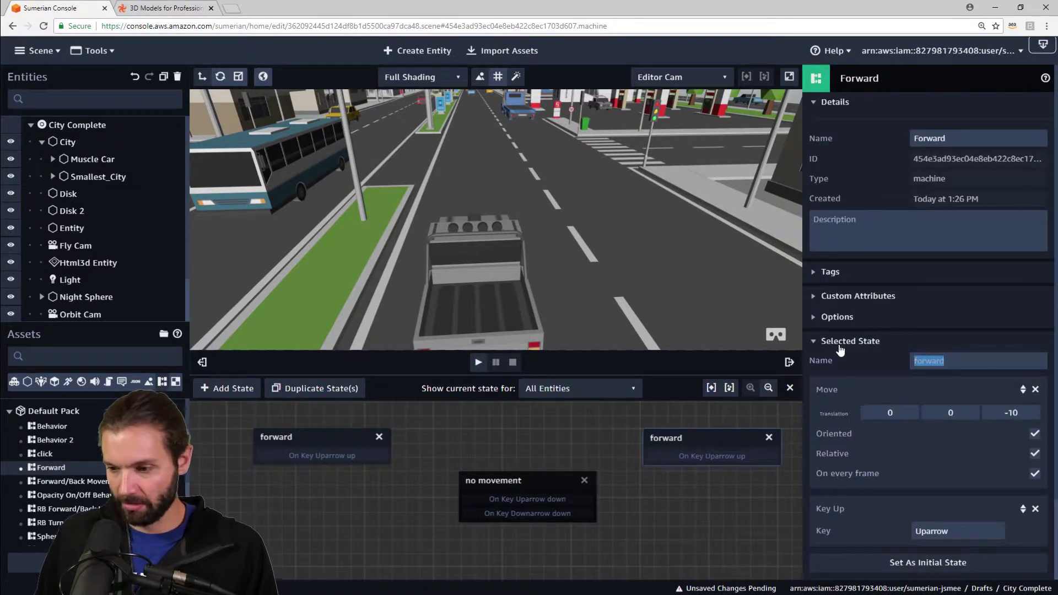
pyautogui.write('backwar')
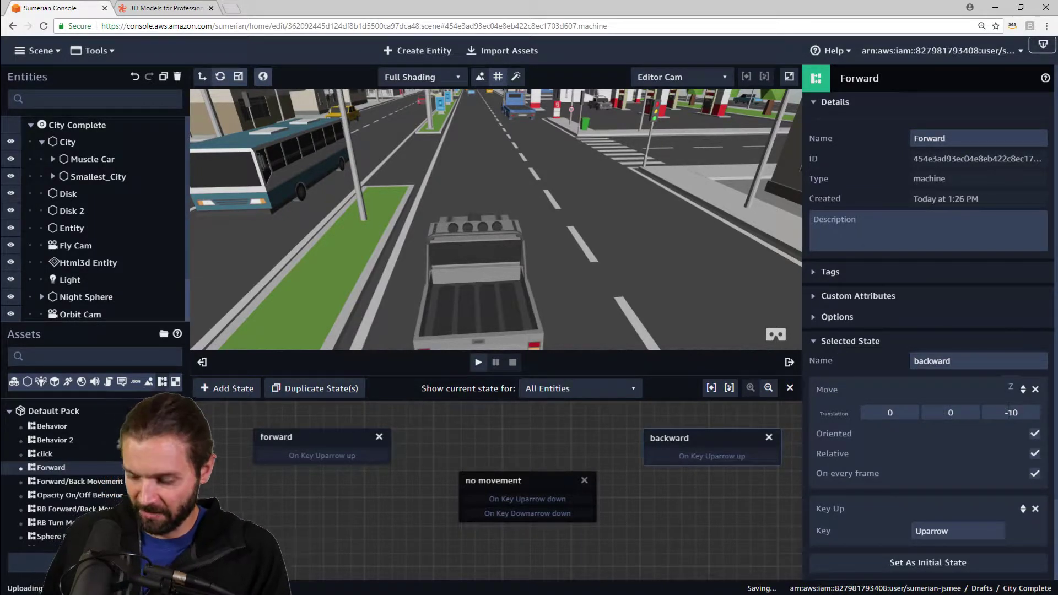
# Set the "backward" state's Move Z translation to 10 and its Key Up key to Downarrow
pyautogui.press('BackSpace')
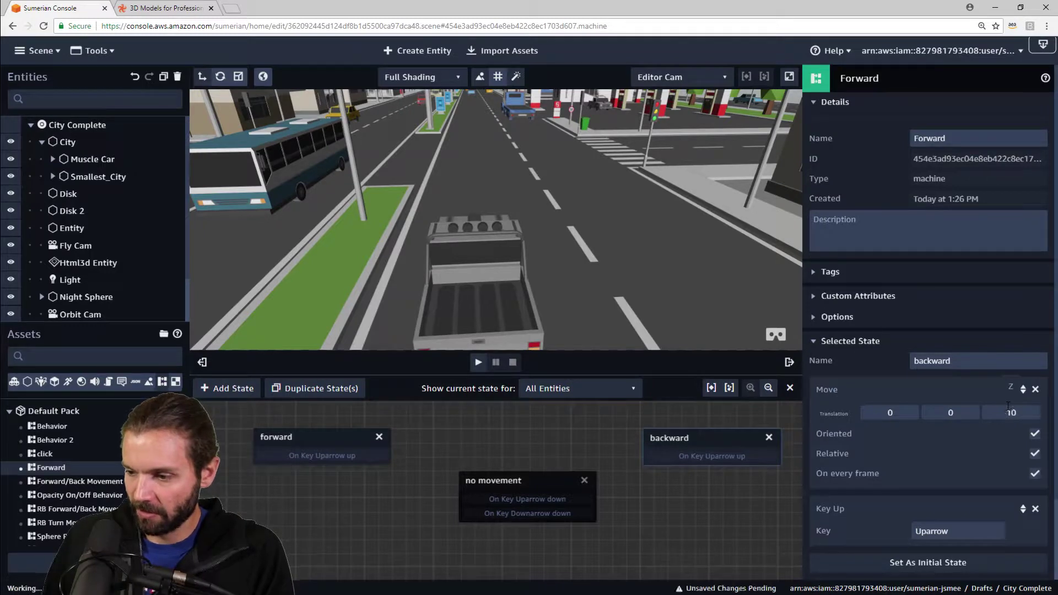
pyautogui.doubleClick(961, 532)
pyautogui.write('Downarrow')
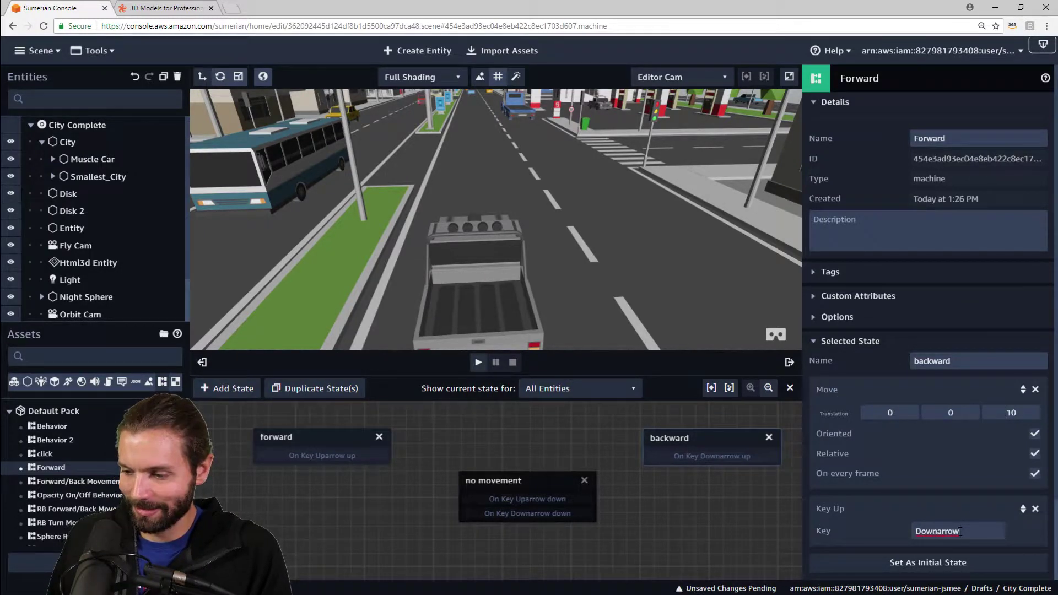
# Connect the Uparrow transitions between "no movement" and "forward" and the Downarrow transitions between "no movement" and "backward", in both directions
pyautogui.moveTo(534, 475); pyautogui.dragTo(526, 468)
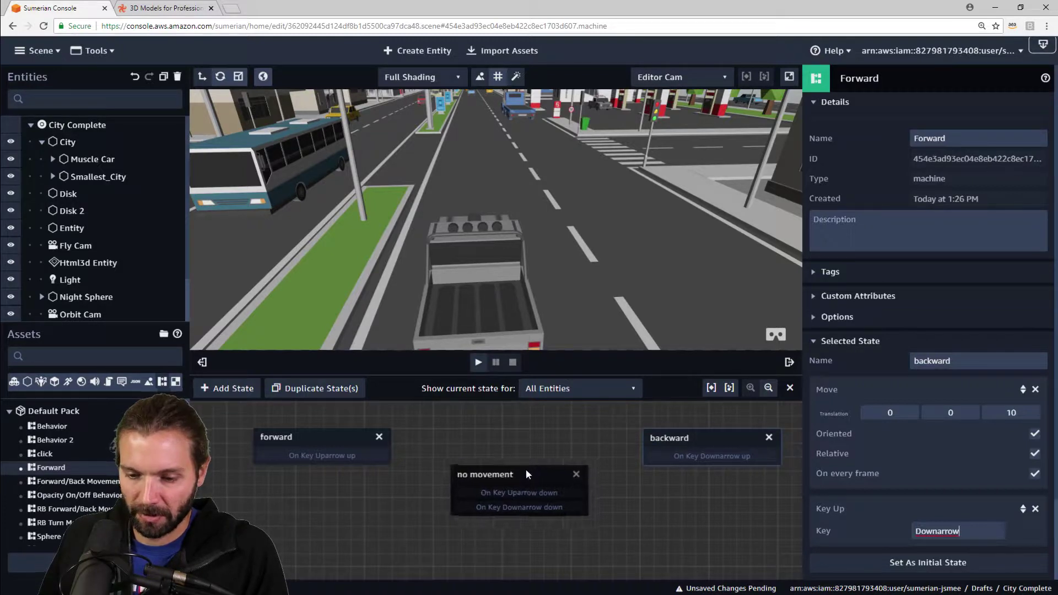
pyautogui.moveTo(469, 490)
pyautogui.mouseDown()
pyautogui.moveTo(349, 438)
pyautogui.moveTo(515, 495)
pyautogui.mouseUp()
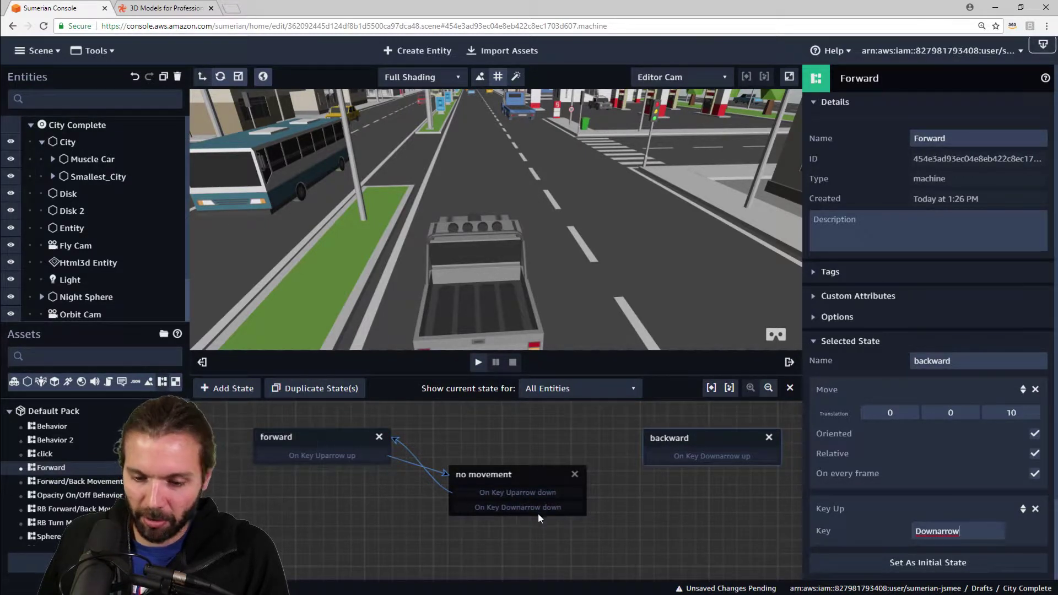
pyautogui.moveTo(554, 506); pyautogui.dragTo(554, 484)
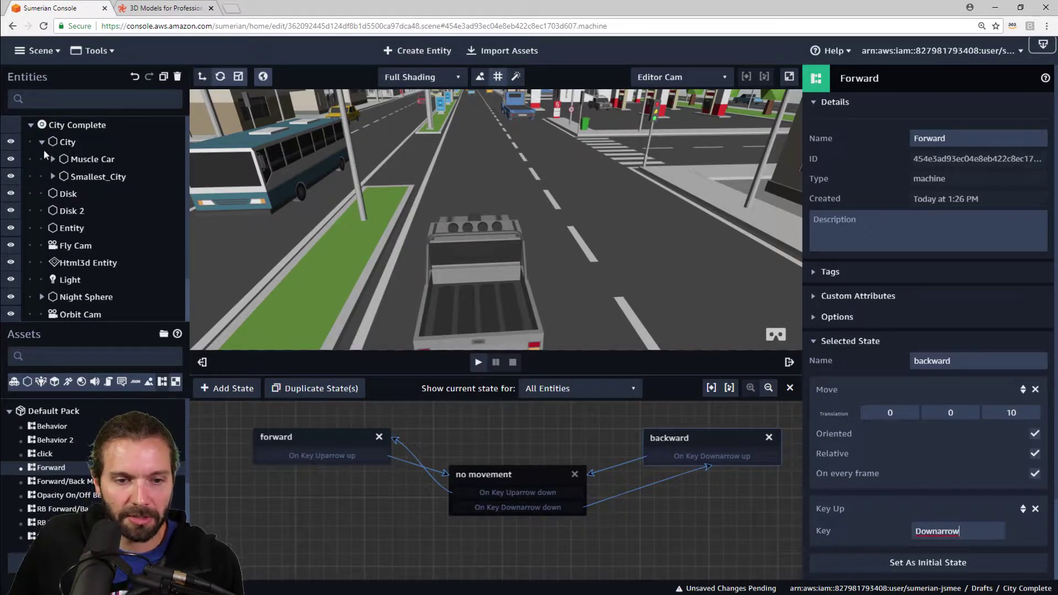
# Select the Muscle Car, collapse its State machine component, and examine the car from behind, the side and through its cab
pyautogui.click(76, 161)
pyautogui.click(933, 81)
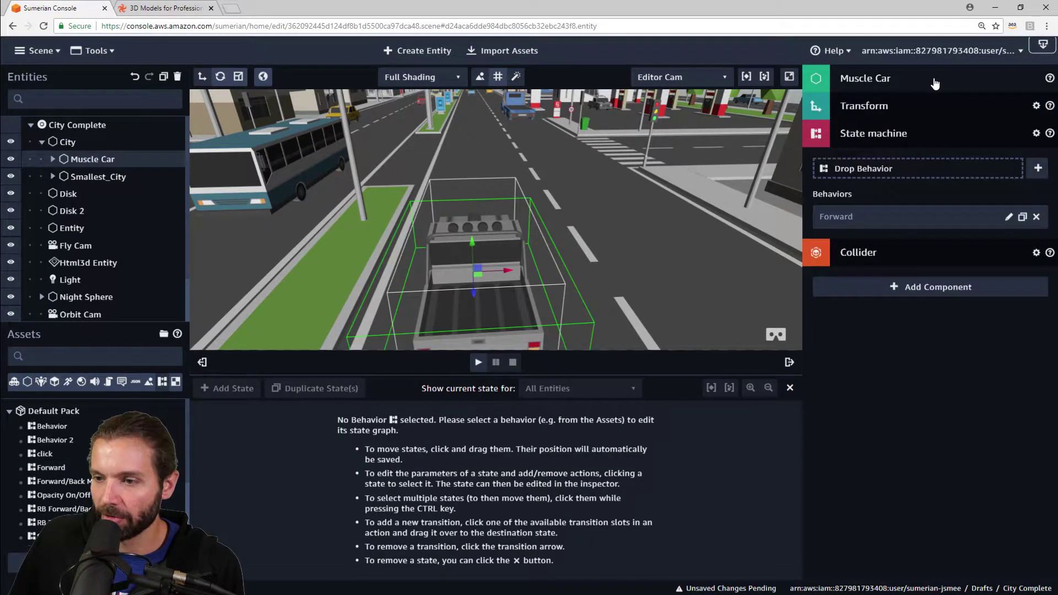
pyautogui.click(924, 143)
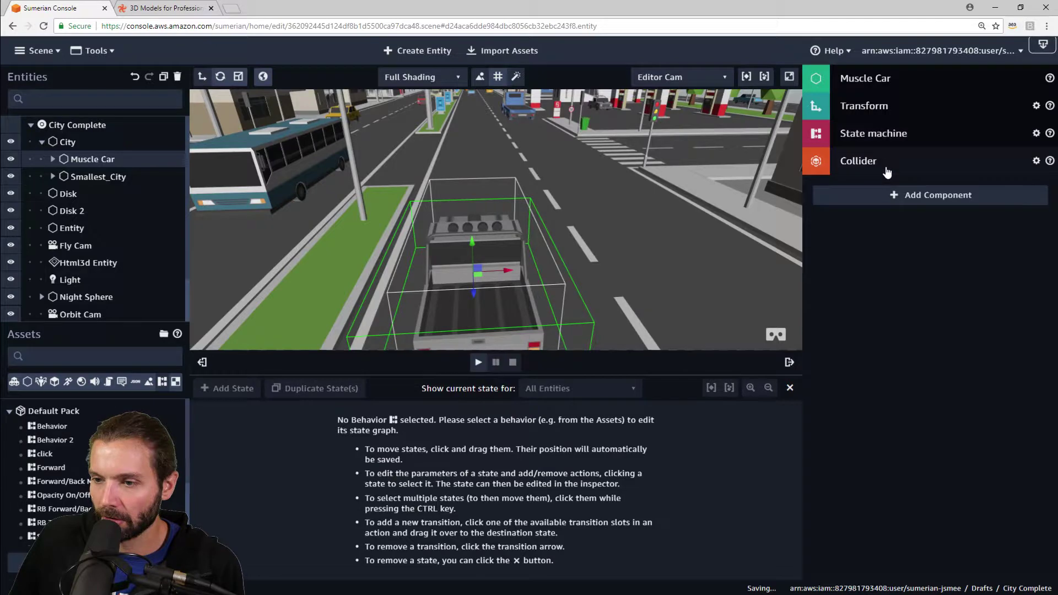
pyautogui.moveTo(591, 275); pyautogui.dragTo(744, 338)
pyautogui.scroll(-2, 566, 199)
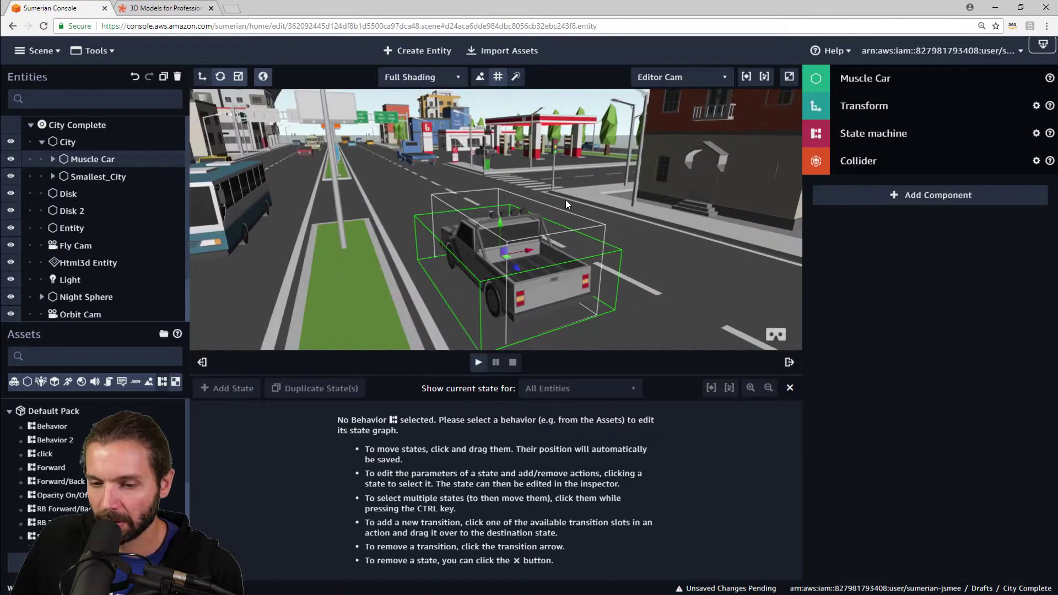
pyautogui.moveTo(565, 200); pyautogui.dragTo(722, 323)
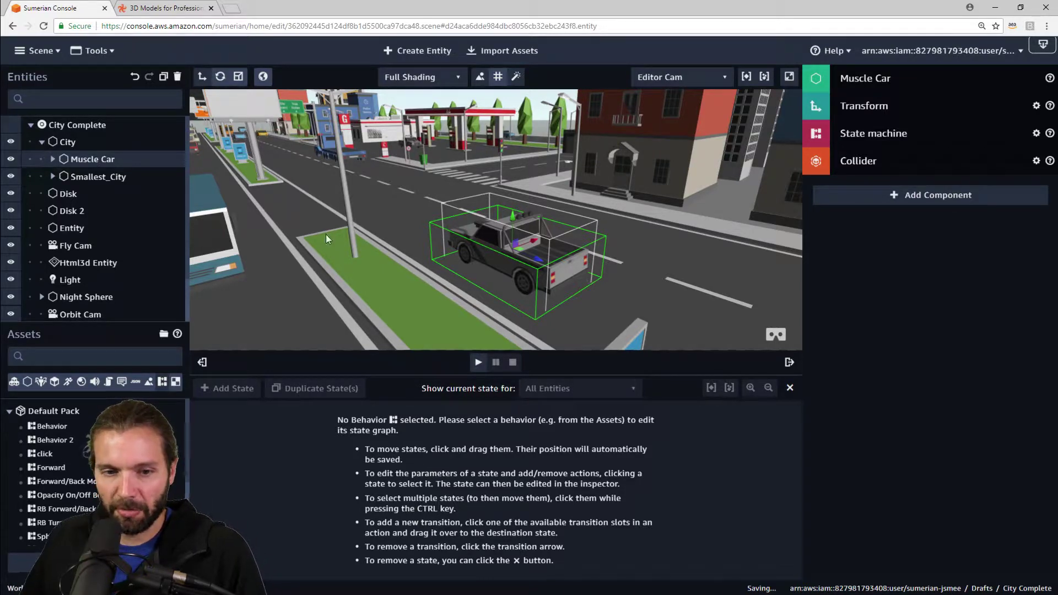
pyautogui.moveTo(327, 236); pyautogui.dragTo(500, 137, button='right')
pyautogui.scroll(5, 500, 137)
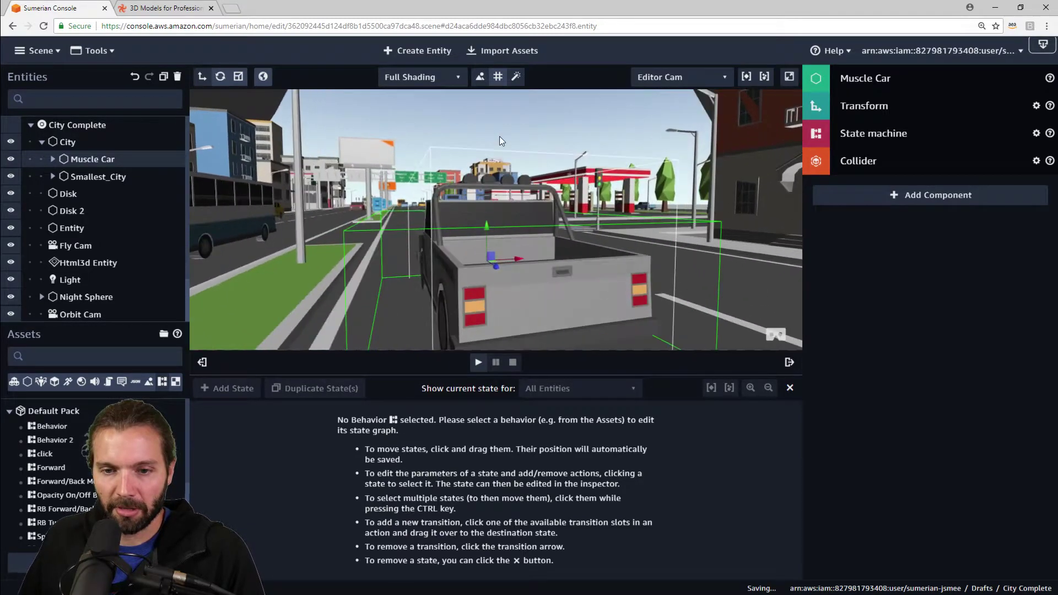
pyautogui.scroll(10, 500, 137)
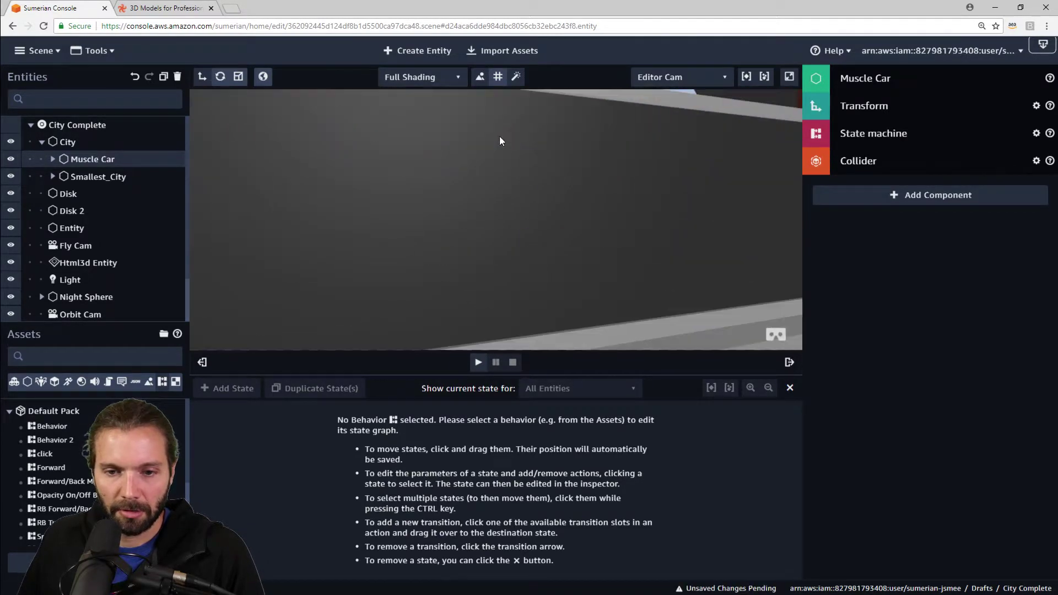
pyautogui.scroll(3, 499, 137)
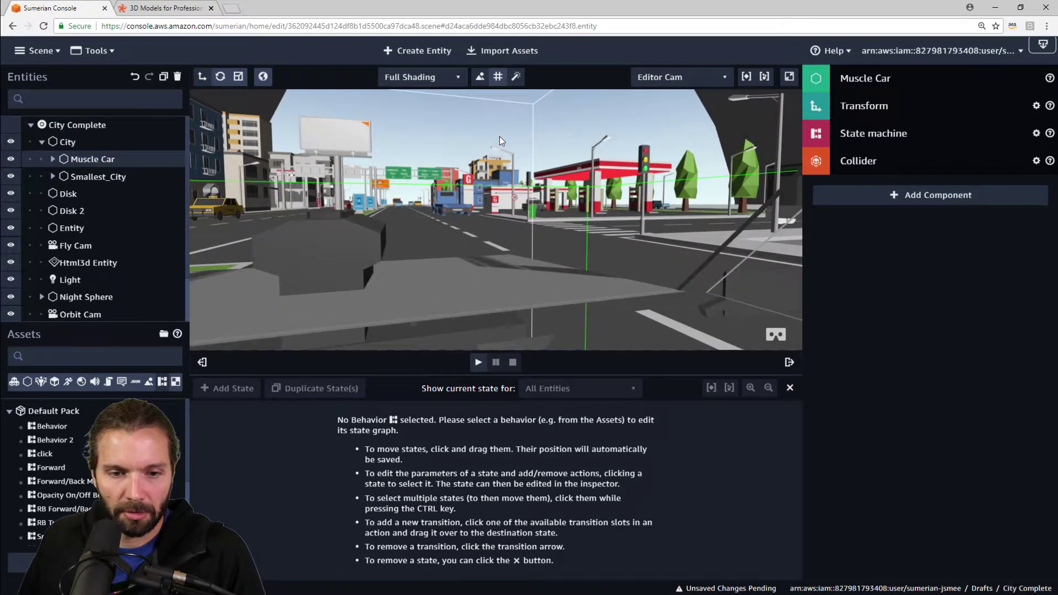
# Check the Html3d Entity, focus on the Quad on the roadside billboard, and examine the billboard from front and back
pyautogui.click(71, 263)
pyautogui.scroll(-1, 77, 266)
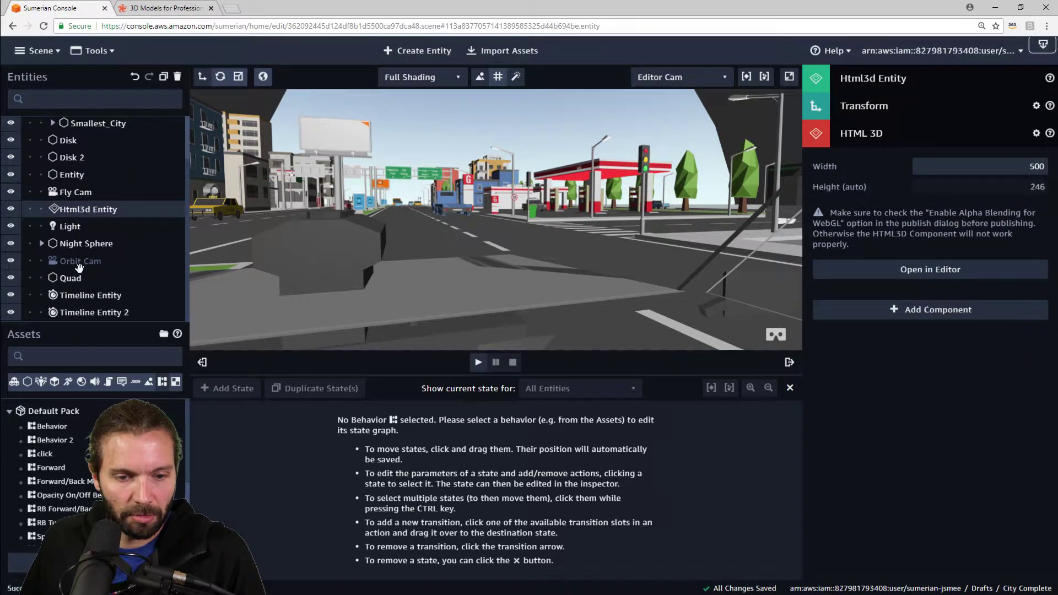
pyautogui.click(68, 280)
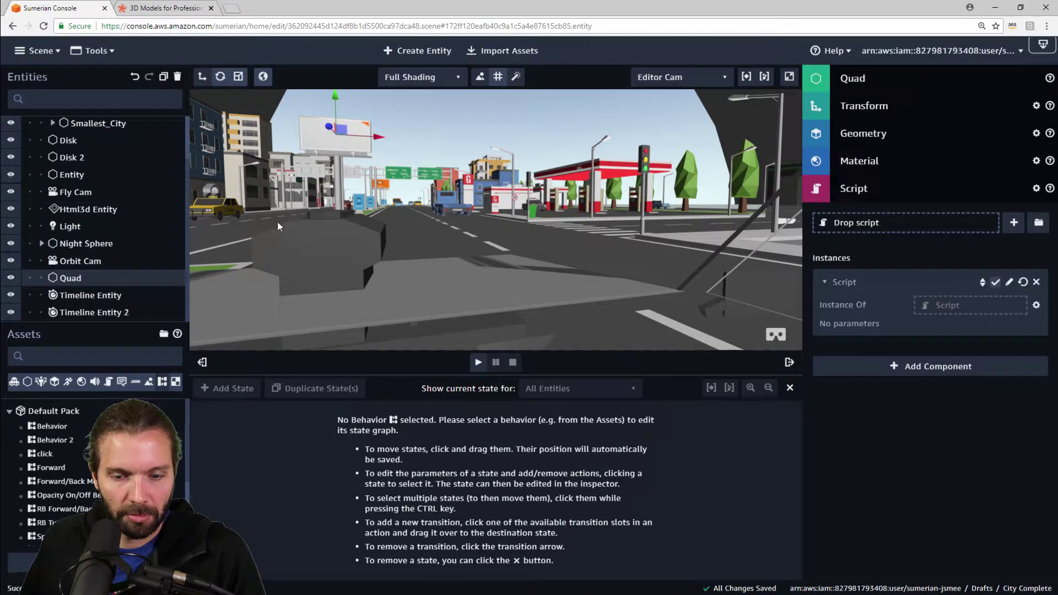
pyautogui.press('f')
pyautogui.scroll(3, 587, 270)
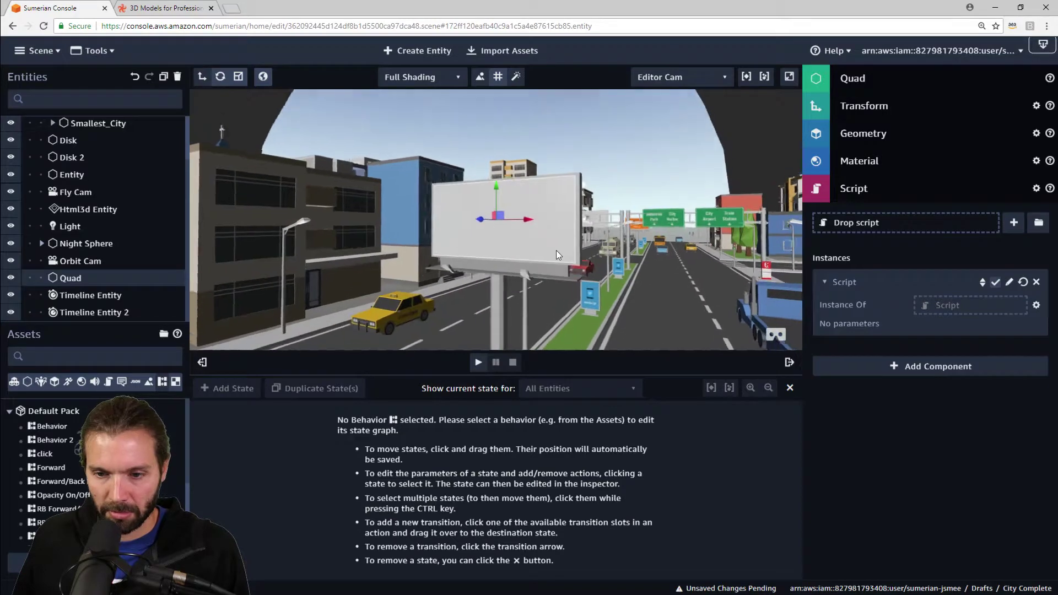
pyautogui.scroll(-3, 555, 246)
pyautogui.moveTo(549, 257); pyautogui.dragTo(562, 217, button='middle')
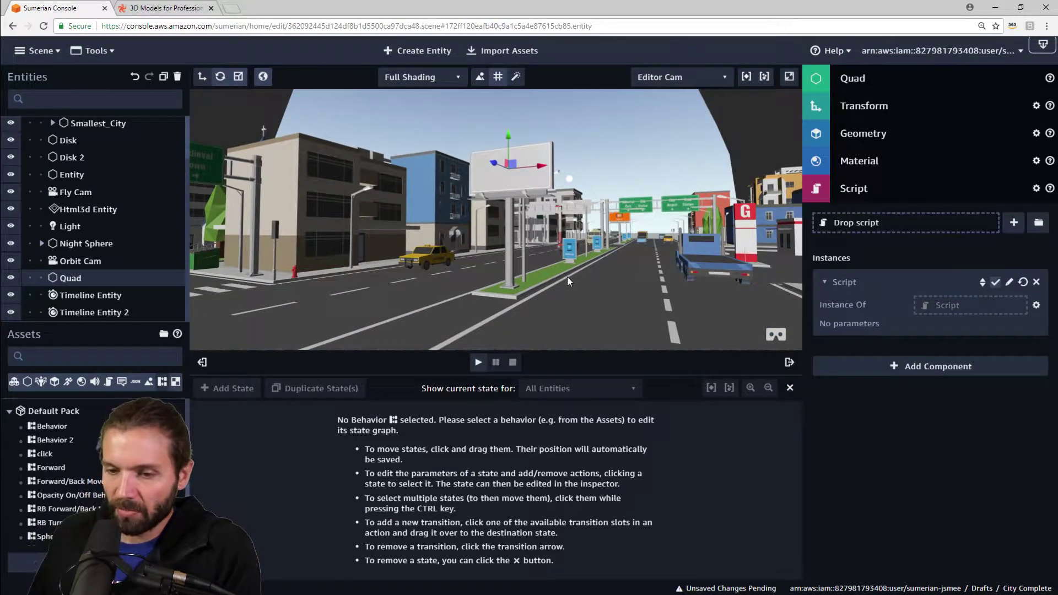
pyautogui.moveTo(567, 277); pyautogui.dragTo(596, 291)
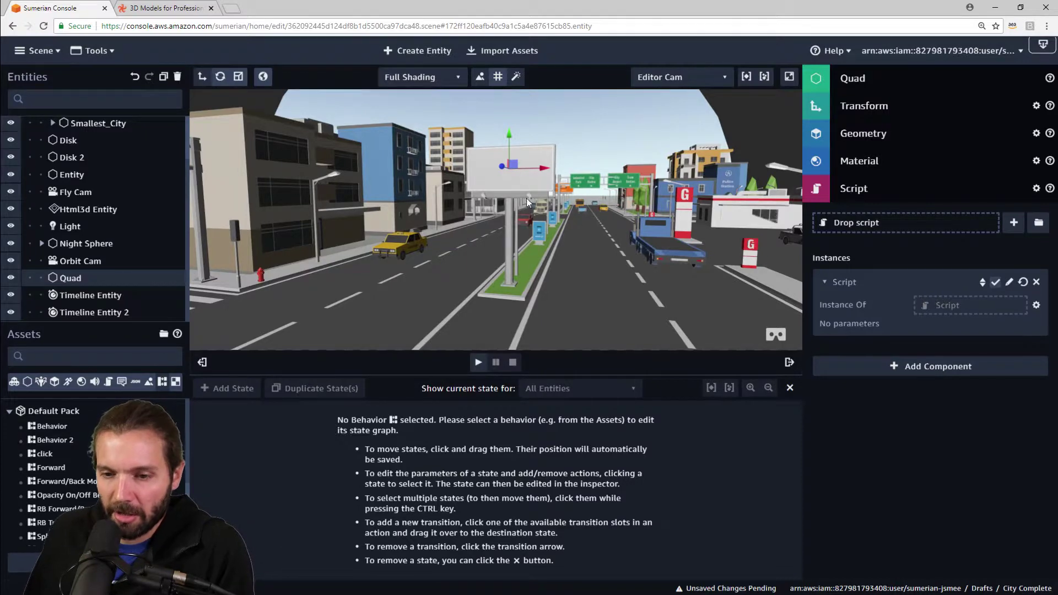
pyautogui.moveTo(557, 221); pyautogui.dragTo(304, 224)
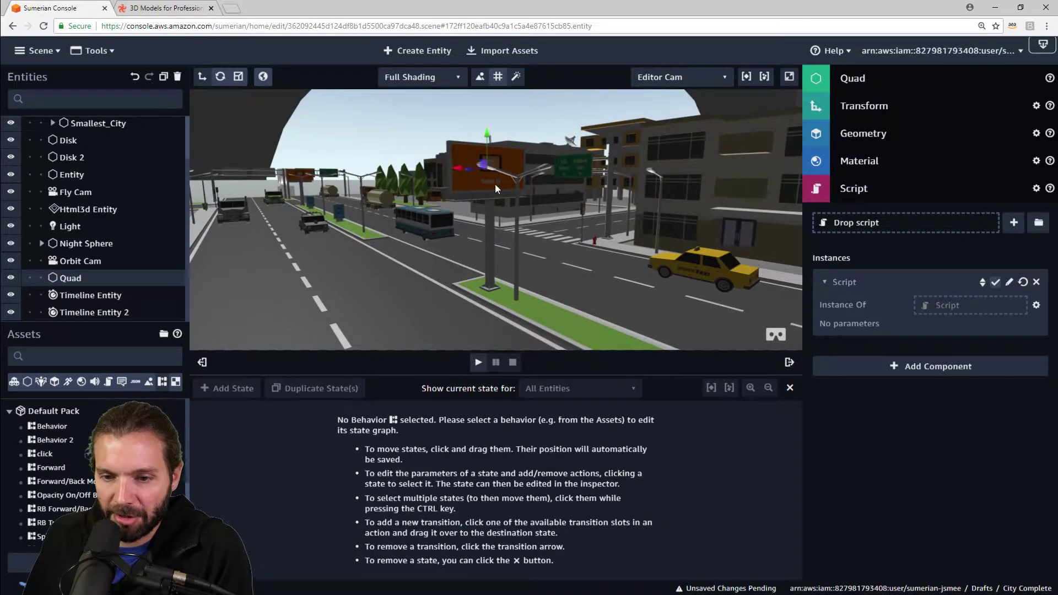
pyautogui.scroll(2, 506, 180)
pyautogui.scroll(2, 561, 235)
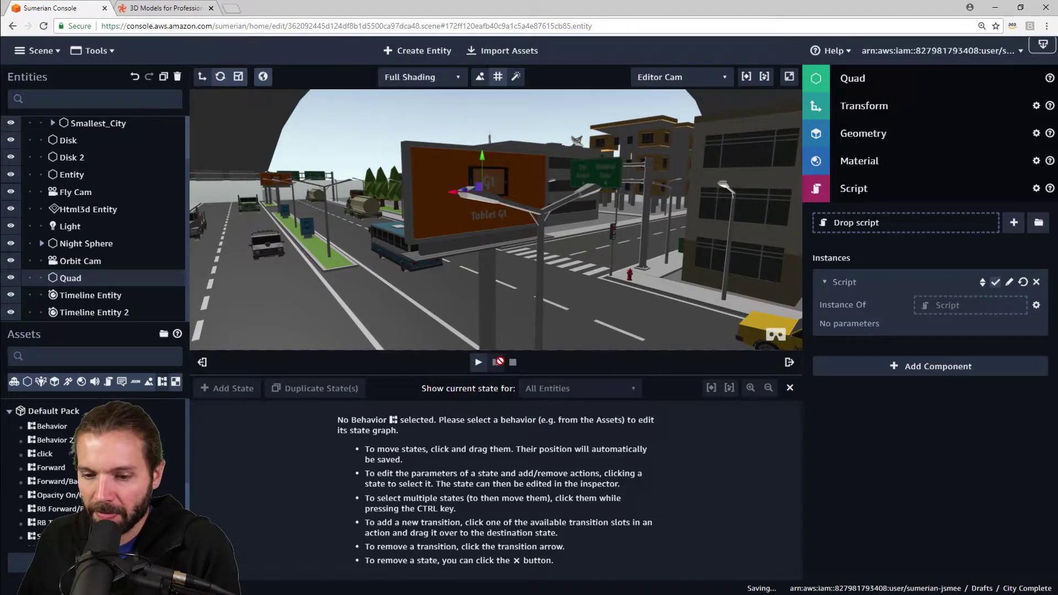
# Play the scene, view the car and billboard with the Forward behavior's graph open, and stop playback
pyautogui.click(478, 363)
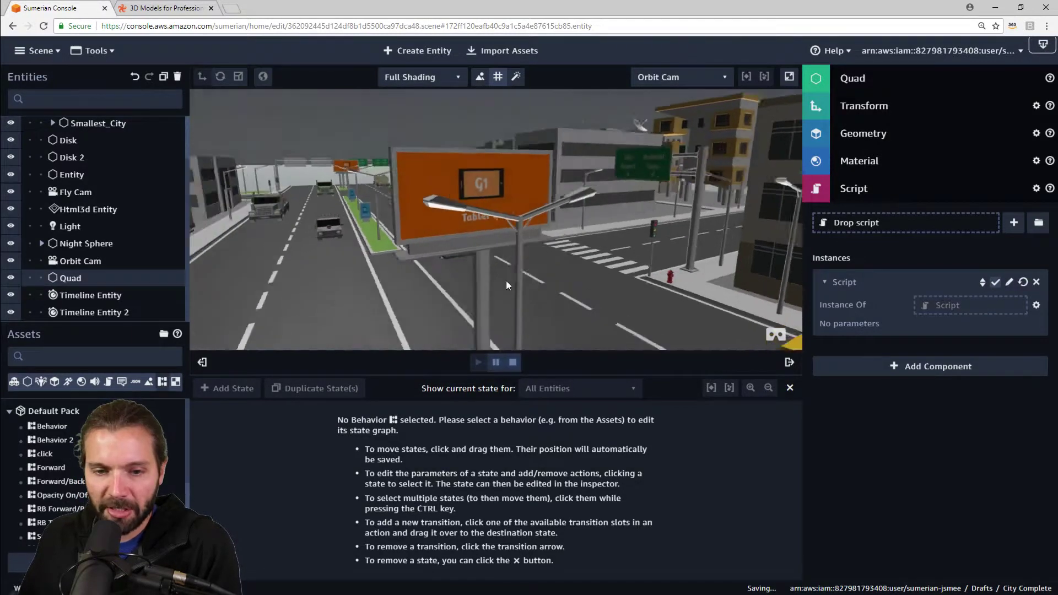
pyautogui.moveTo(638, 223); pyautogui.dragTo(700, 239)
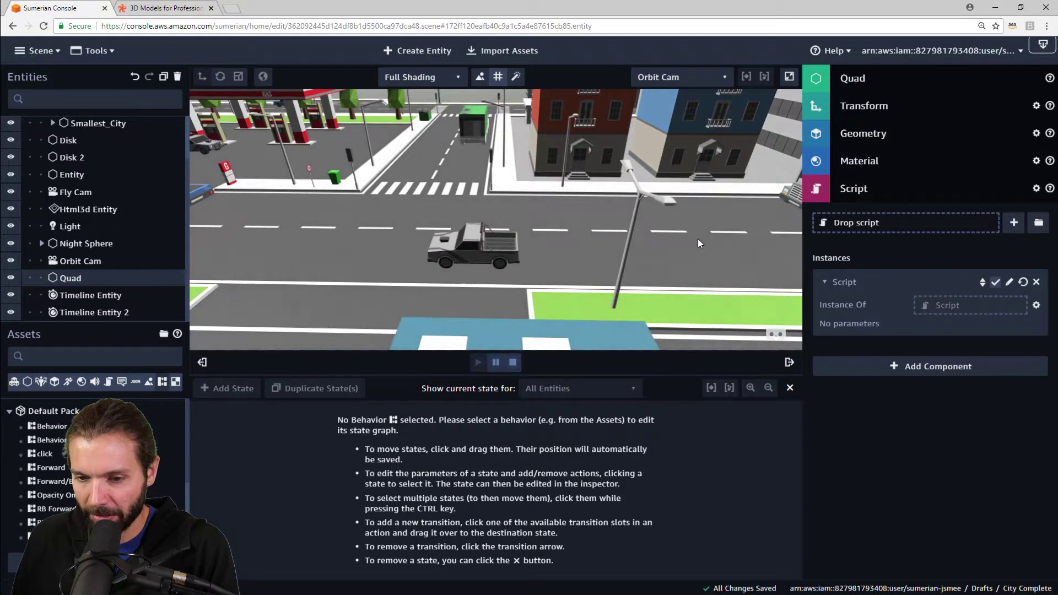
pyautogui.click(51, 467)
pyautogui.moveTo(587, 540); pyautogui.dragTo(576, 544)
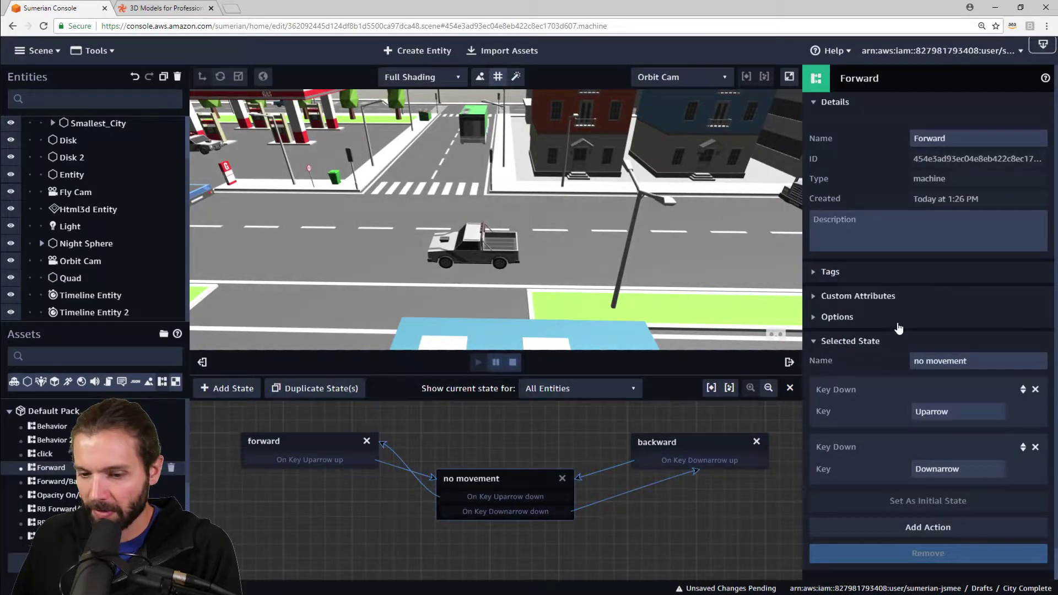
pyautogui.moveTo(632, 266); pyautogui.dragTo(704, 266)
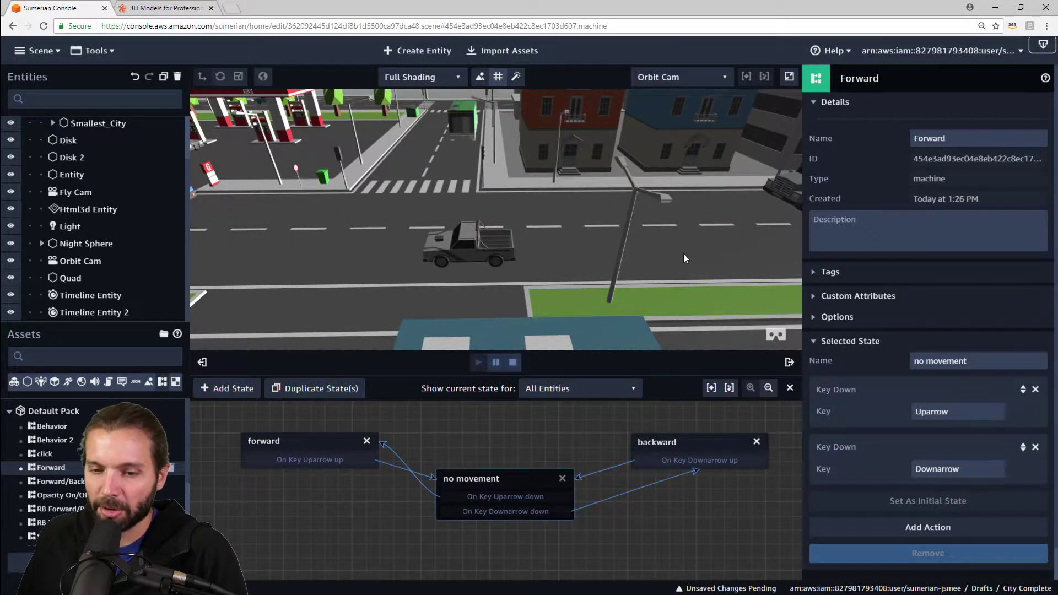
pyautogui.moveTo(684, 258); pyautogui.dragTo(448, 205)
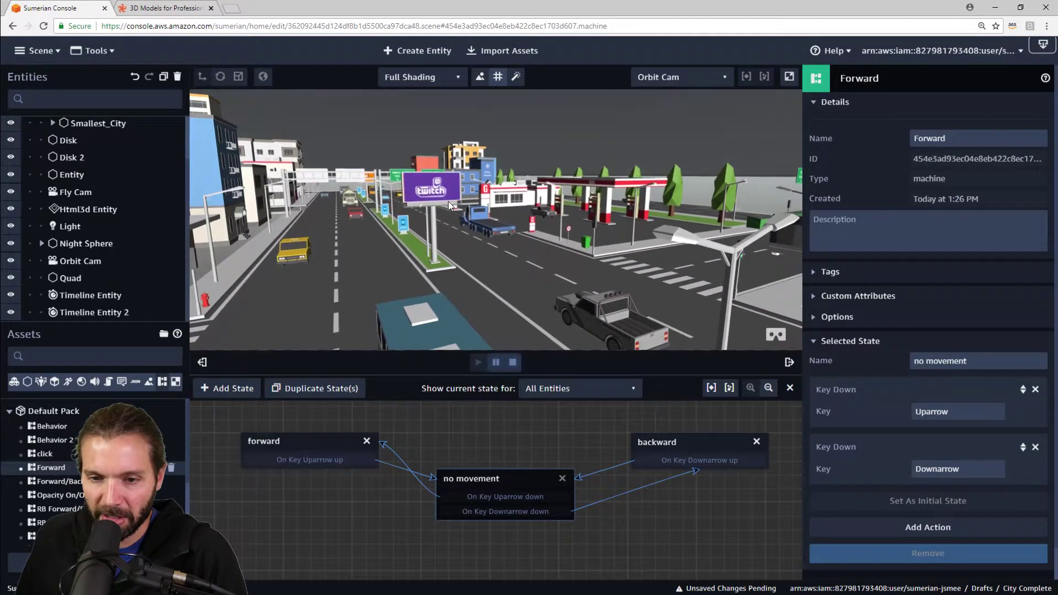
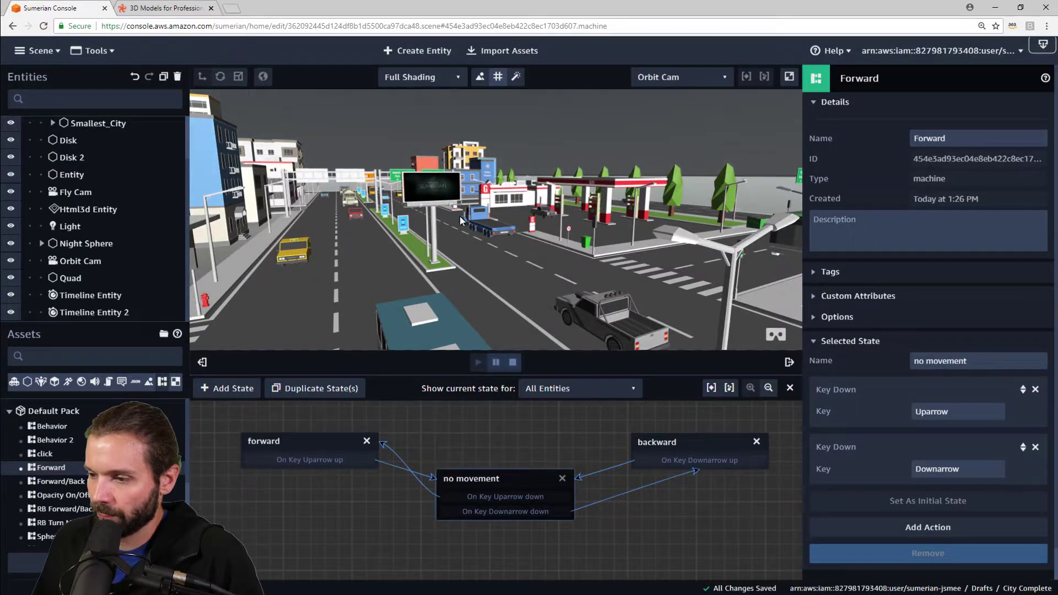
pyautogui.moveTo(591, 280); pyautogui.dragTo(560, 276)
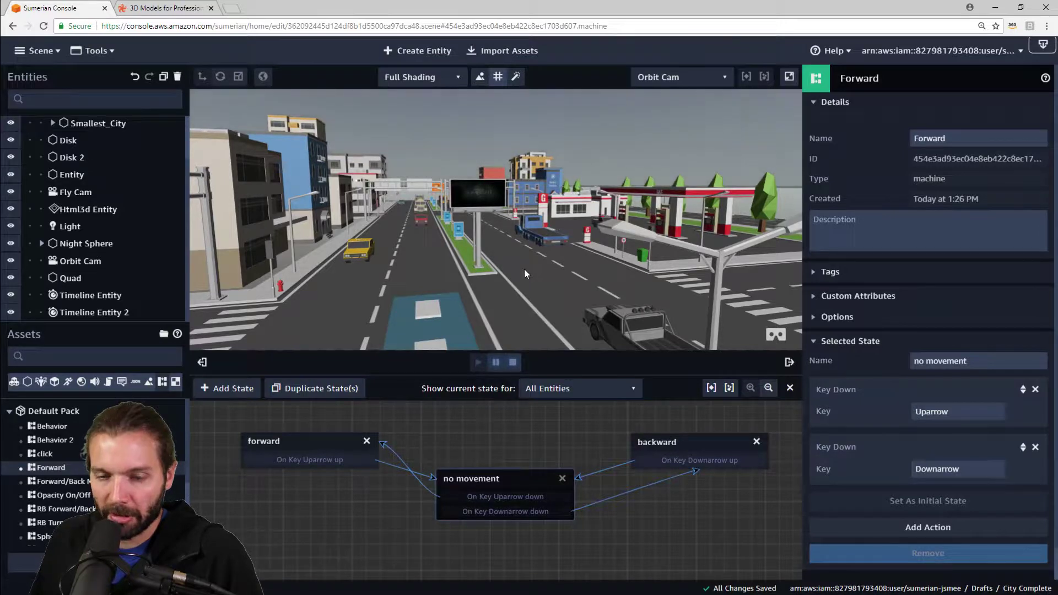
pyautogui.click(512, 363)
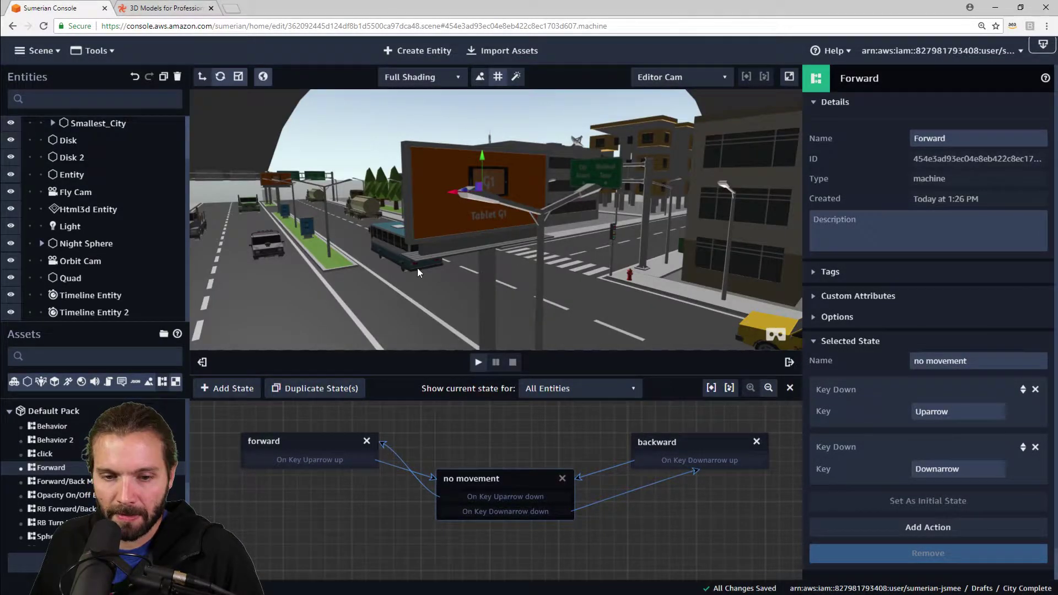
# Face the billboard from the street, close the state machine graph, and enlarge the Assets area to list more behaviors
pyautogui.moveTo(418, 273); pyautogui.dragTo(547, 273)
pyautogui.scroll(-5, 555, 301)
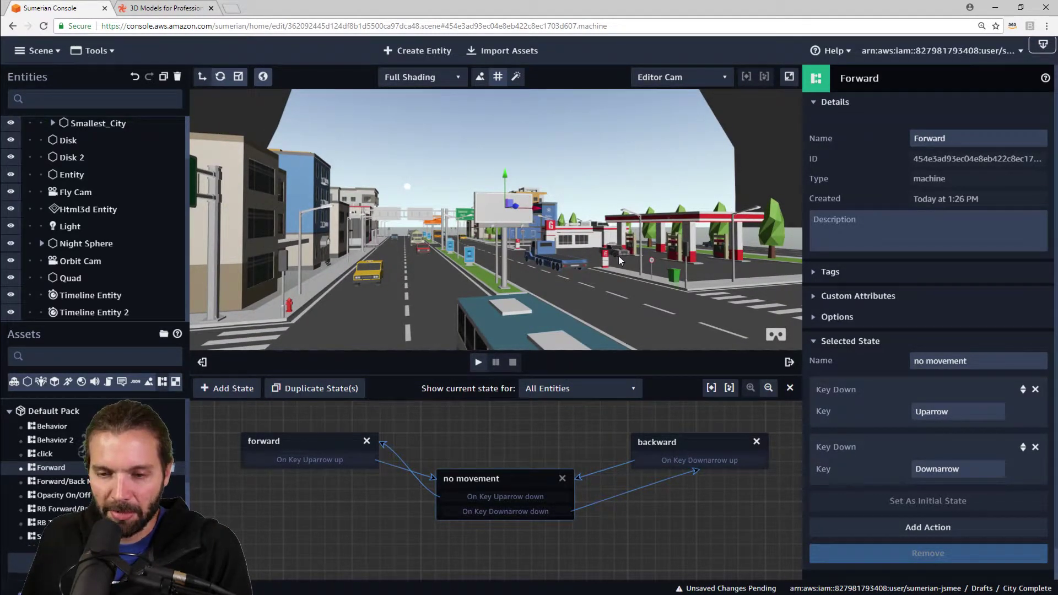
pyautogui.scroll(3, 598, 262)
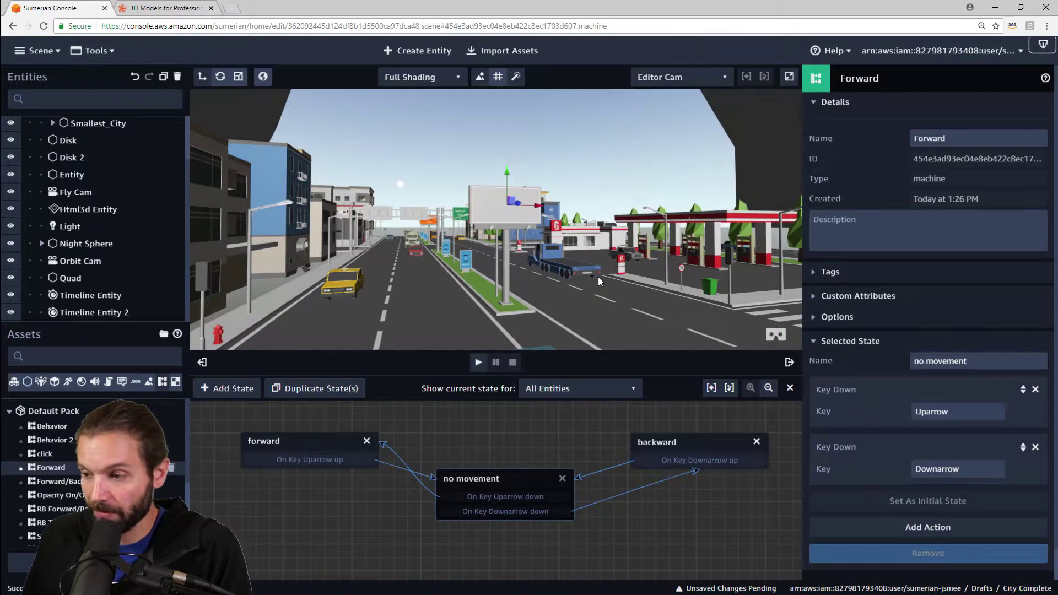
pyautogui.moveTo(618, 279); pyautogui.dragTo(581, 283)
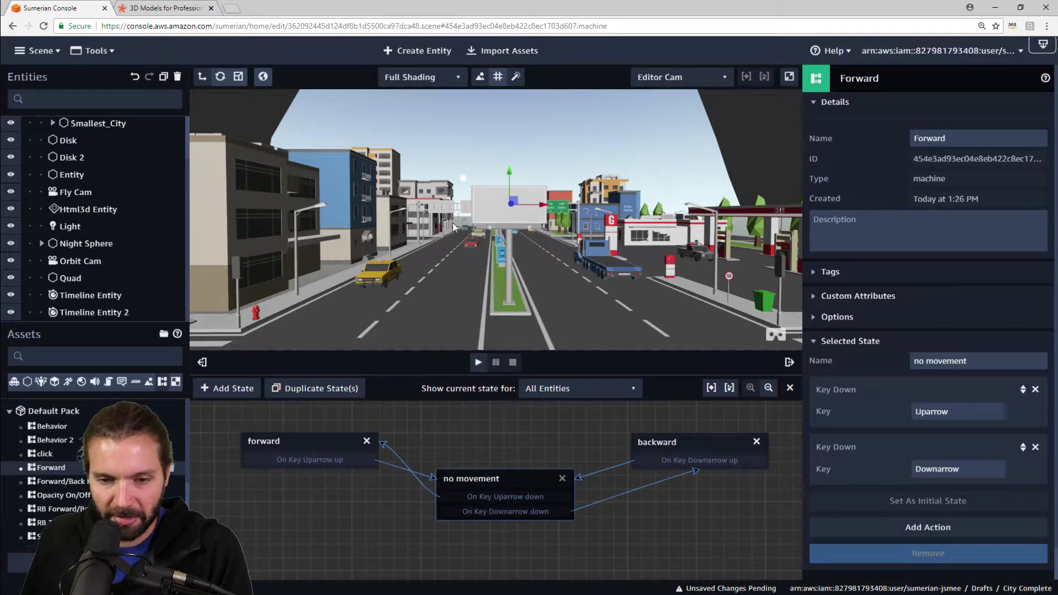
pyautogui.click(790, 389)
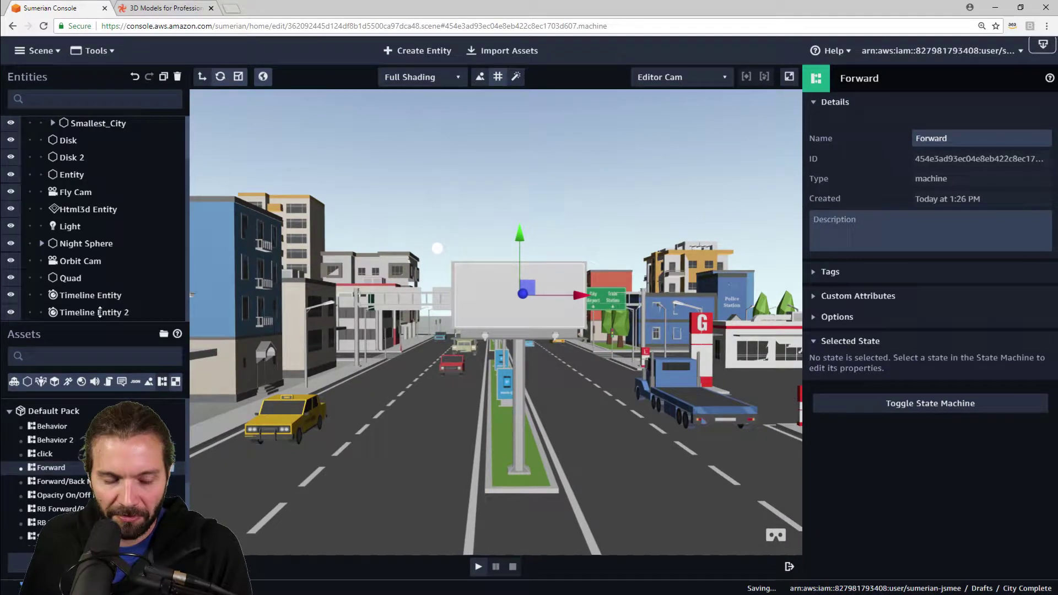
pyautogui.moveTo(100, 313); pyautogui.dragTo(104, 297)
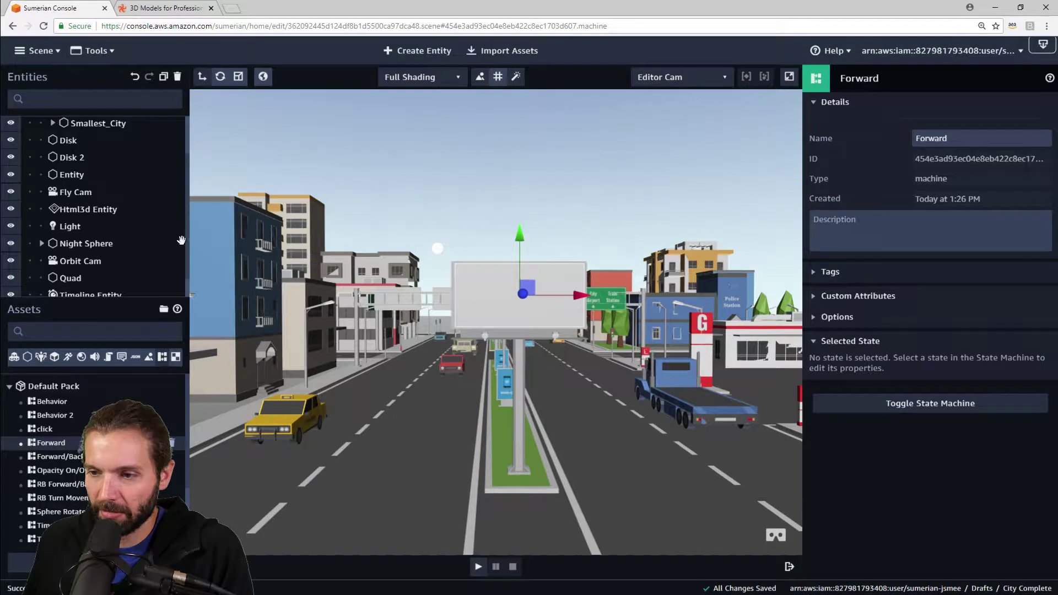
pyautogui.scroll(-1, 80, 264)
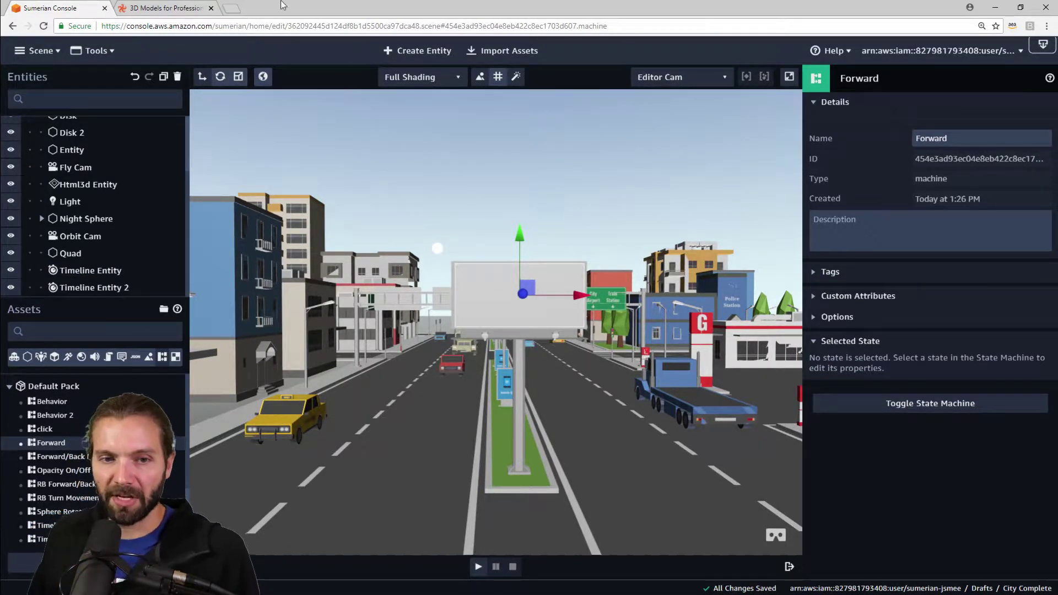
pyautogui.click(229, 9)
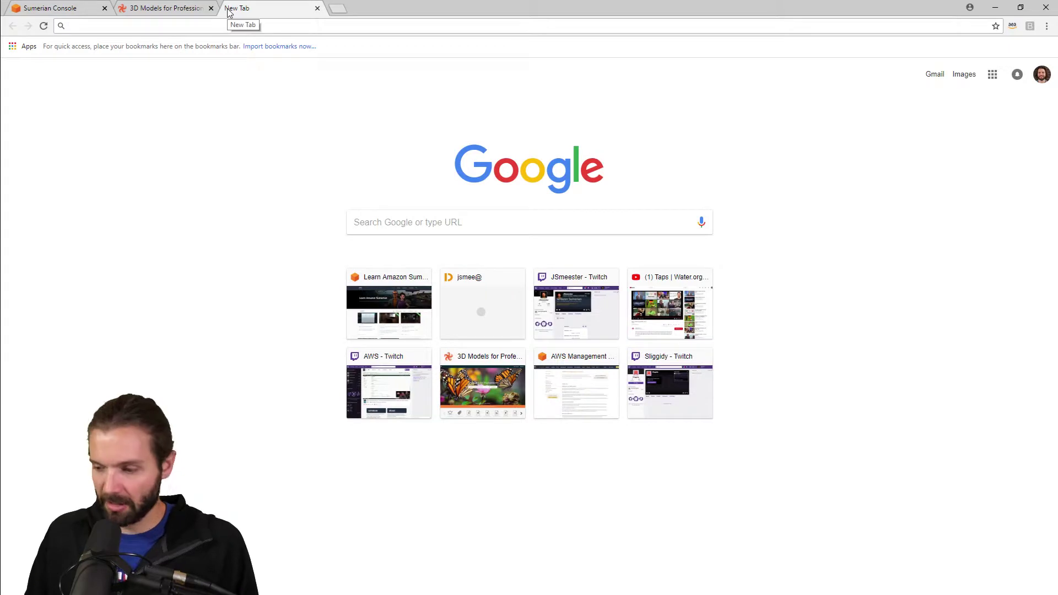
pyautogui.write('docs.sumerian.amazonaws.com')
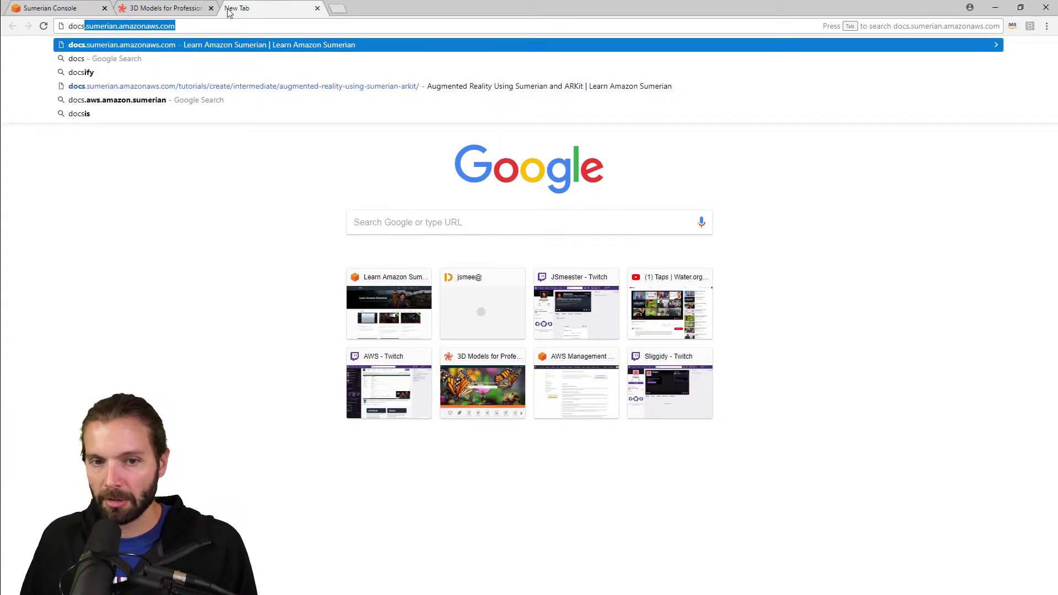
pyautogui.click(317, 9)
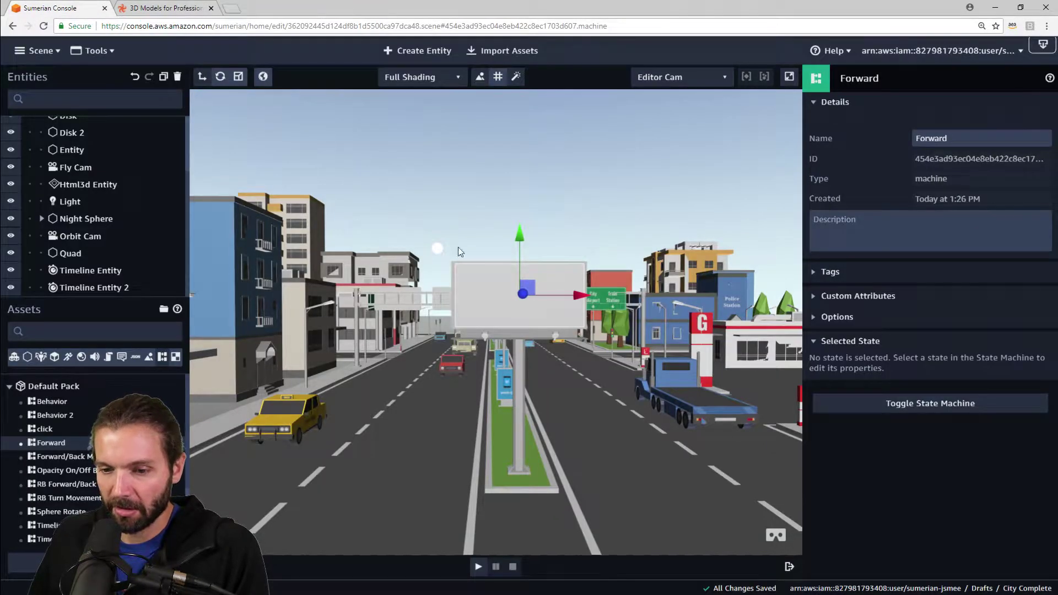
pyautogui.moveTo(607, 184); pyautogui.dragTo(655, 308)
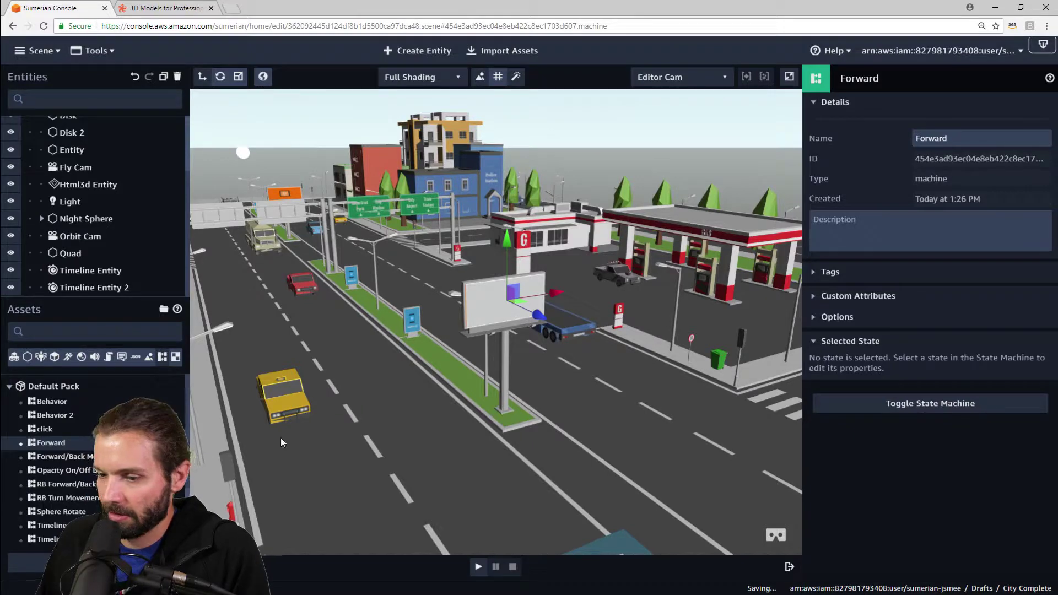
pyautogui.scroll(-5, 517, 378)
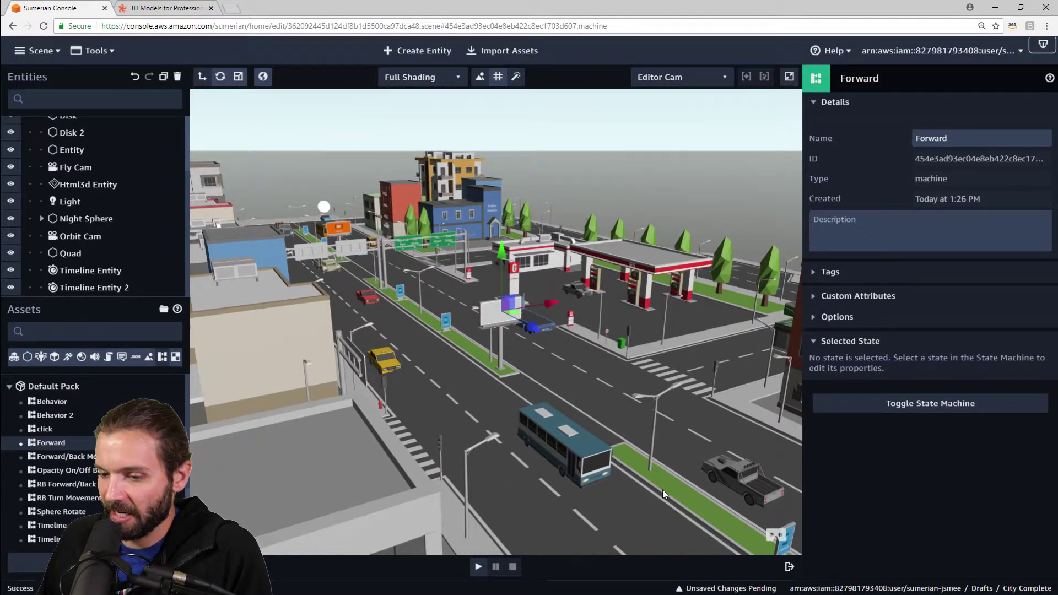
pyautogui.moveTo(640, 495); pyautogui.dragTo(554, 501)
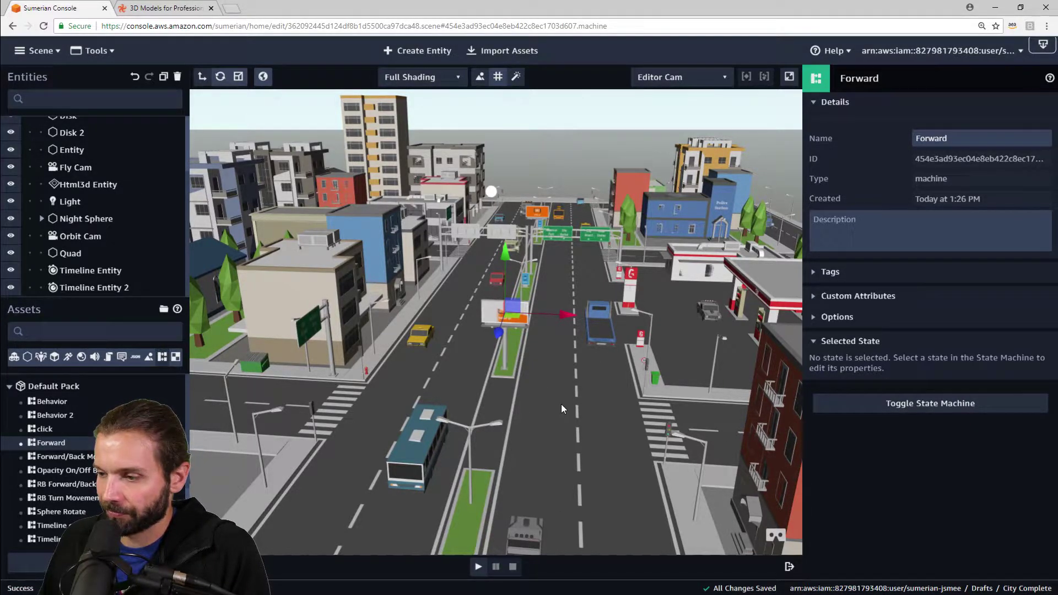
pyautogui.moveTo(561, 404); pyautogui.dragTo(576, 373)
pyautogui.scroll(-3, 578, 362)
pyautogui.scroll(3, 578, 362)
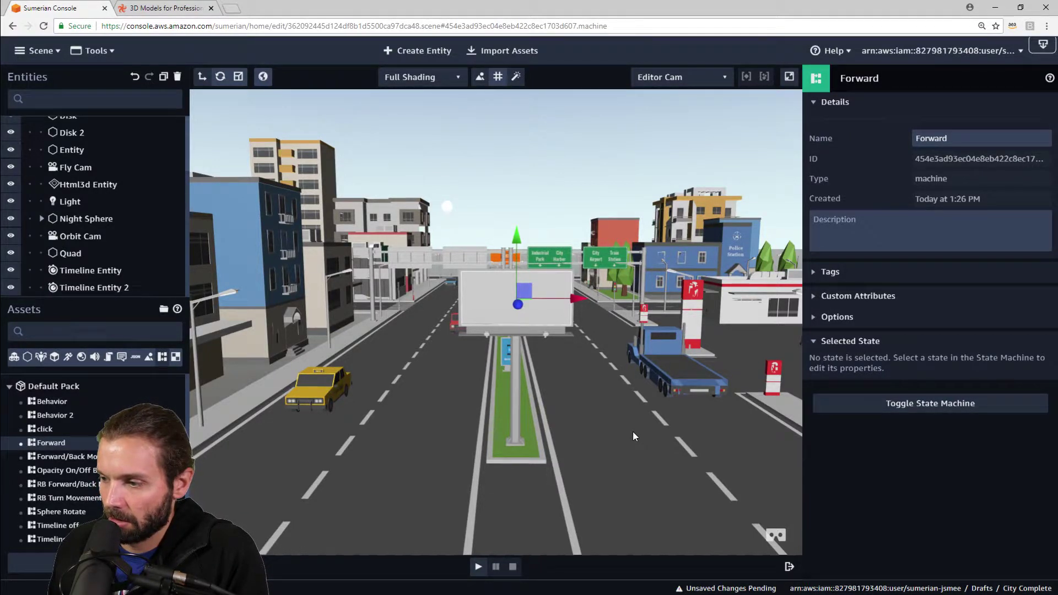
# Survey the street around the billboard, select the Muscle Car entity, and examine the car from behind
pyautogui.moveTo(543, 438); pyautogui.dragTo(457, 404)
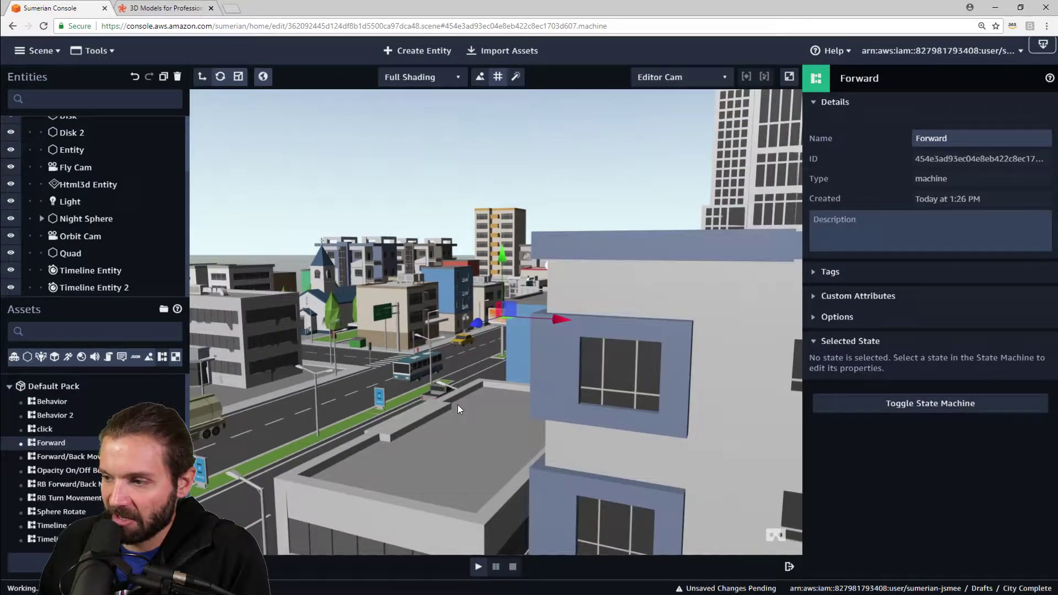
pyautogui.scroll(5, 456, 391)
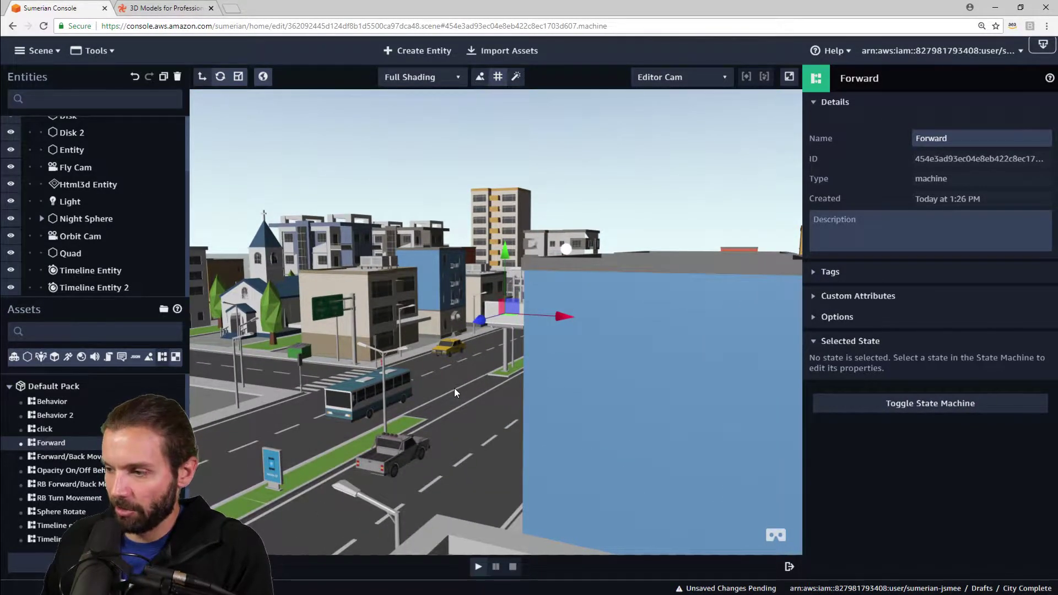
pyautogui.scroll(3, 432, 367)
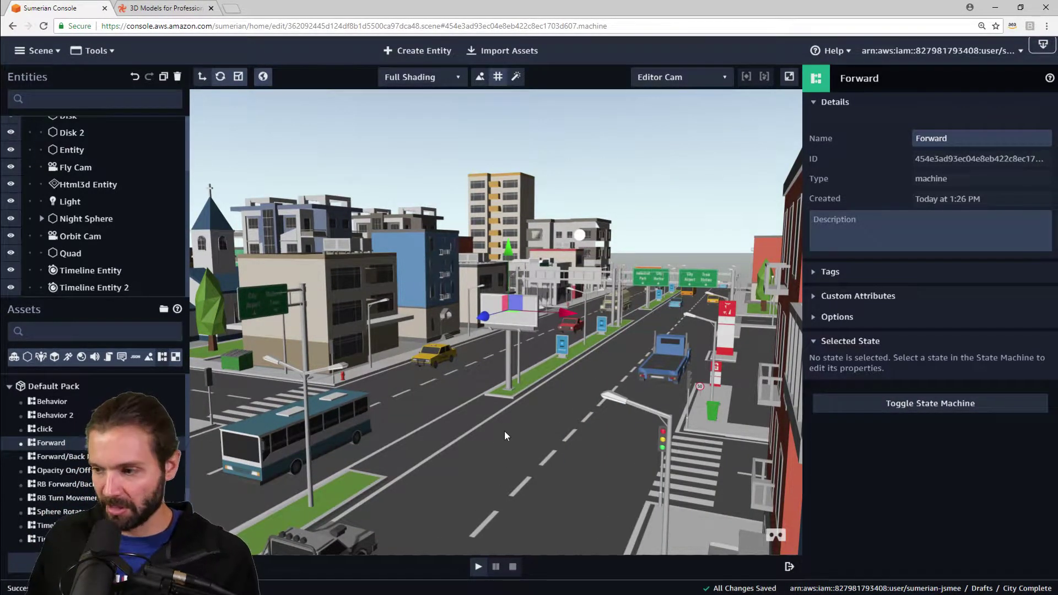
pyautogui.scroll(5, 481, 462)
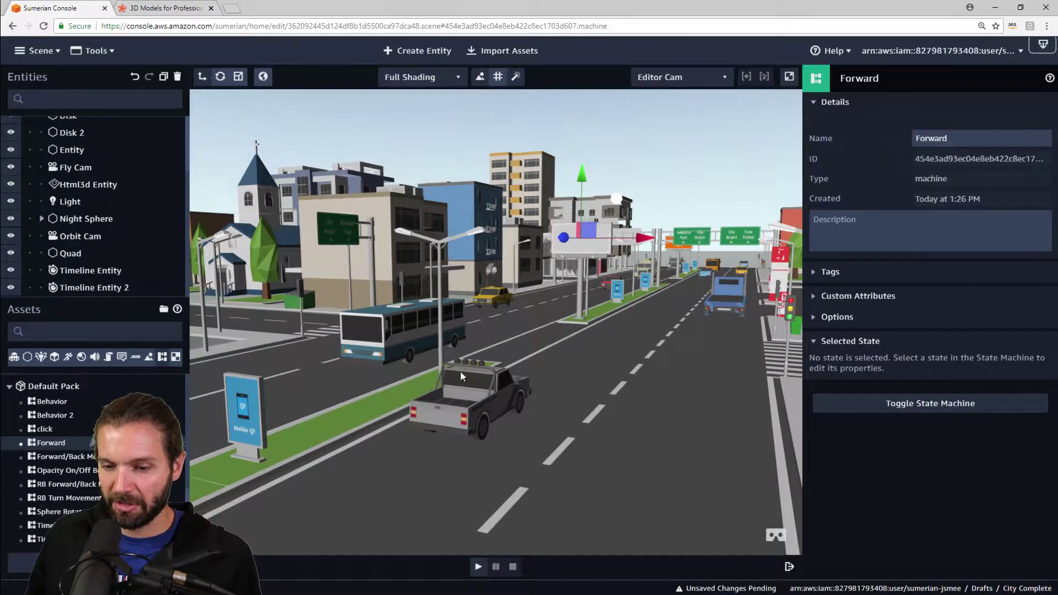
pyautogui.moveTo(456, 455); pyautogui.dragTo(504, 455, button='right')
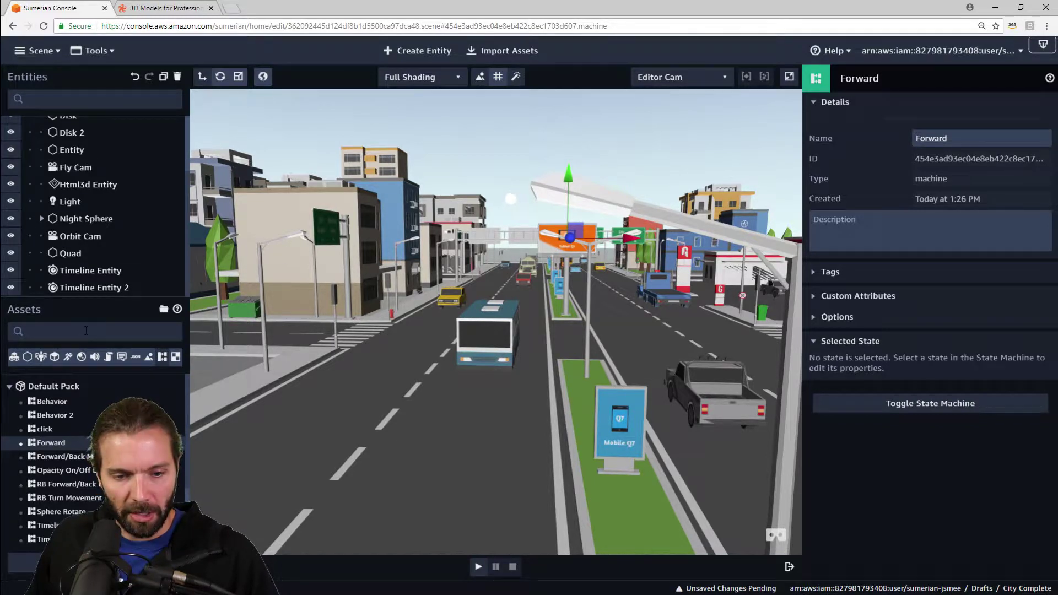
pyautogui.scroll(2, 67, 169)
pyautogui.click(70, 160)
pyautogui.moveTo(626, 416); pyautogui.dragTo(555, 435)
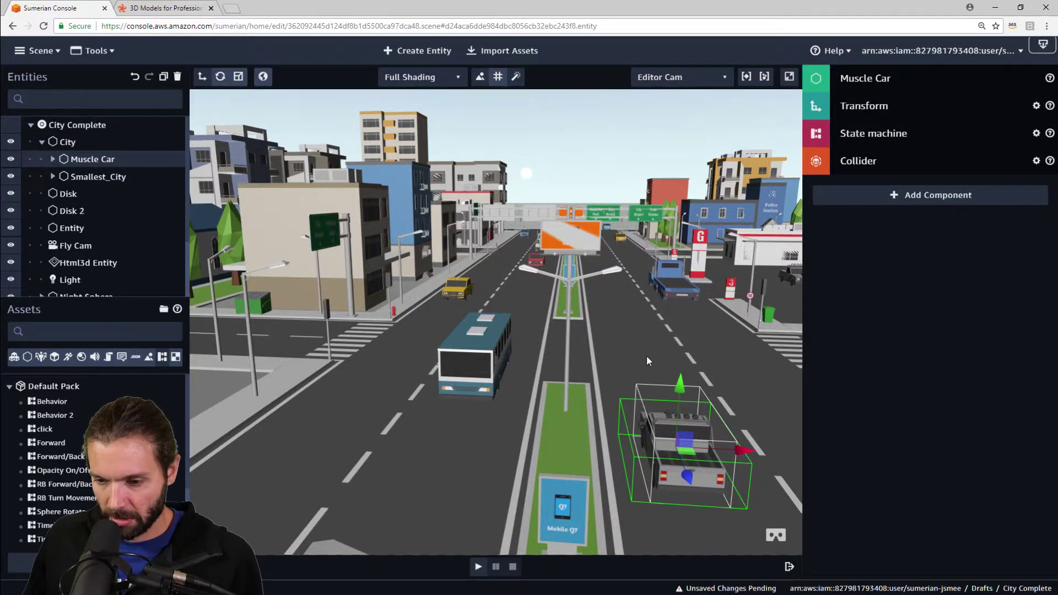
pyautogui.moveTo(646, 356); pyautogui.dragTo(566, 339, button='middle')
pyautogui.moveTo(539, 477)
pyautogui.mouseDown()
pyautogui.moveTo(556, 488)
pyautogui.moveTo(552, 504)
pyautogui.moveTo(573, 472)
pyautogui.moveTo(556, 482)
pyautogui.mouseUp()
pyautogui.scroll(2, 570, 473)
pyautogui.scroll(-2, 569, 476)
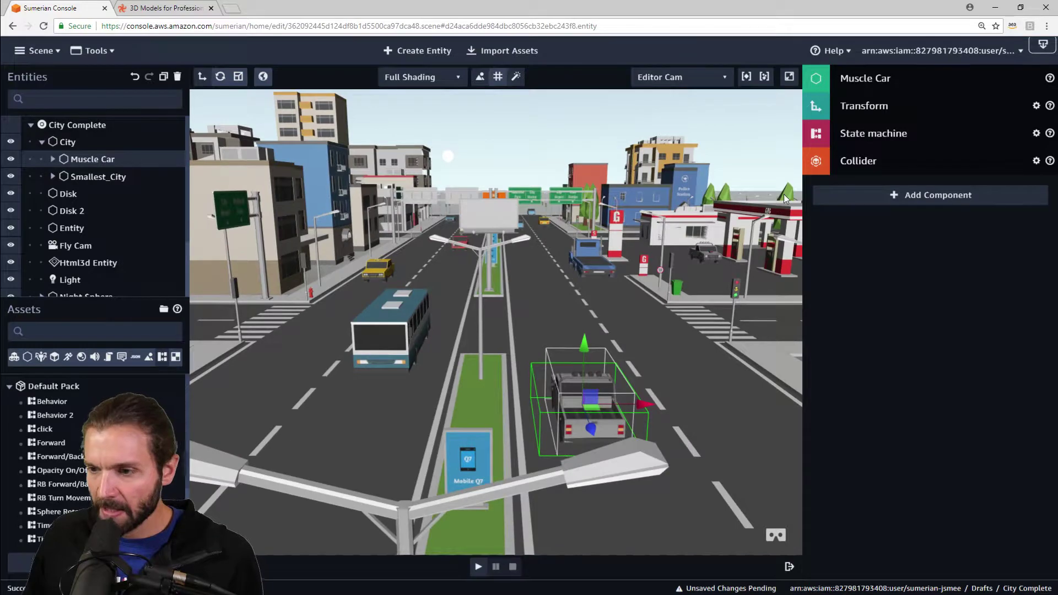
pyautogui.moveTo(635, 416); pyautogui.dragTo(683, 416)
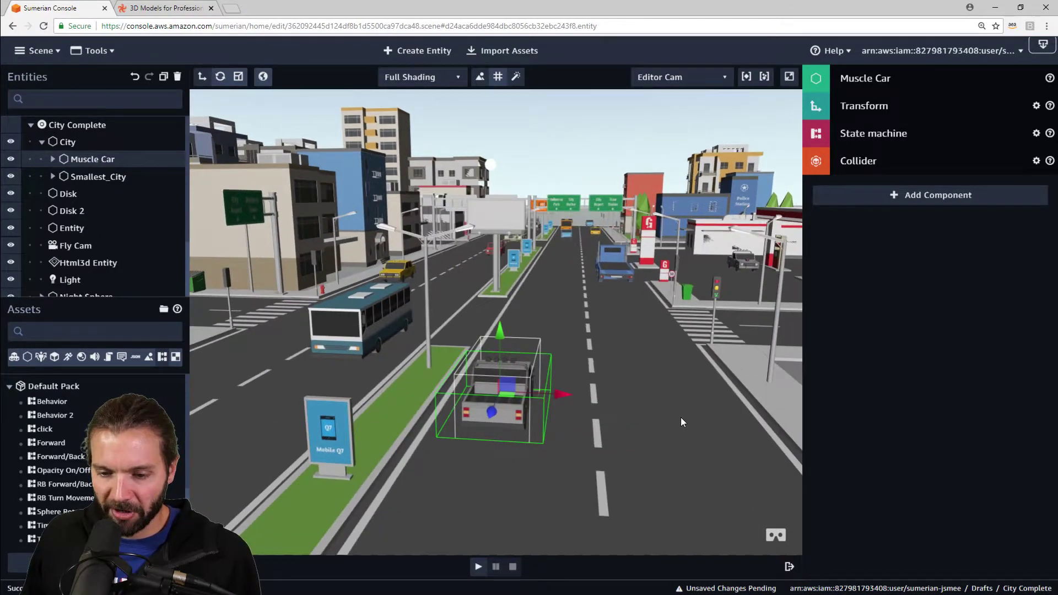
# Add a new behavior to the Muscle Car's State machine component and name it Turn
pyautogui.click(895, 137)
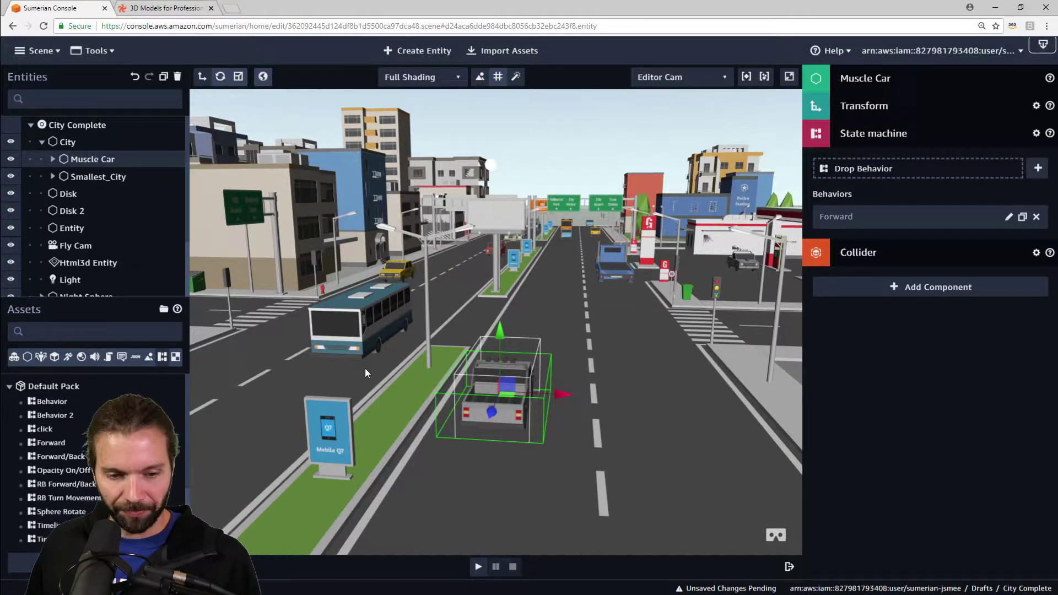
pyautogui.click(1038, 168)
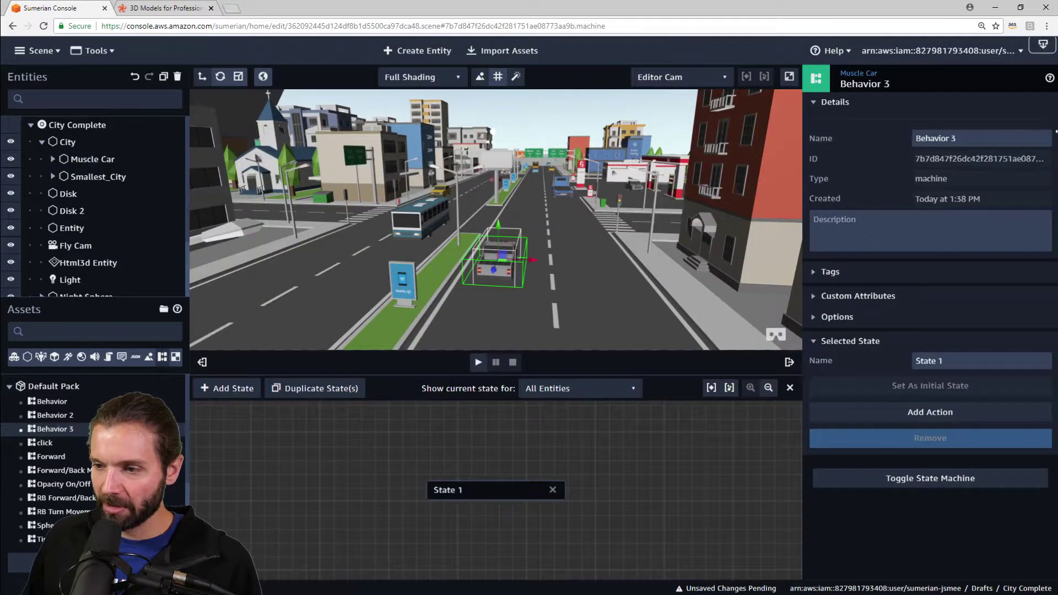
pyautogui.tripleClick(1010, 134)
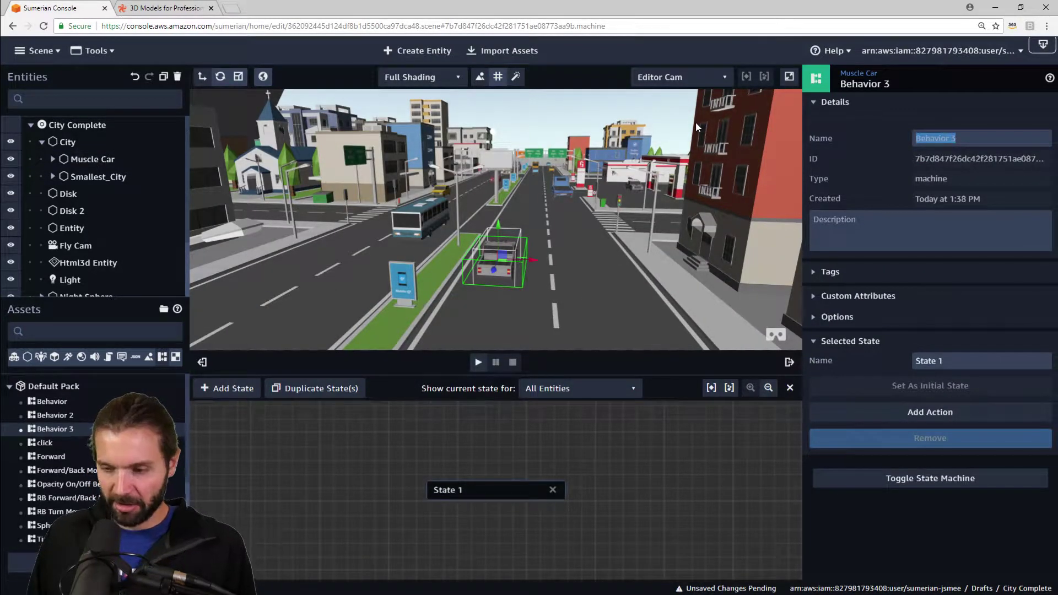
pyautogui.write('Trun')
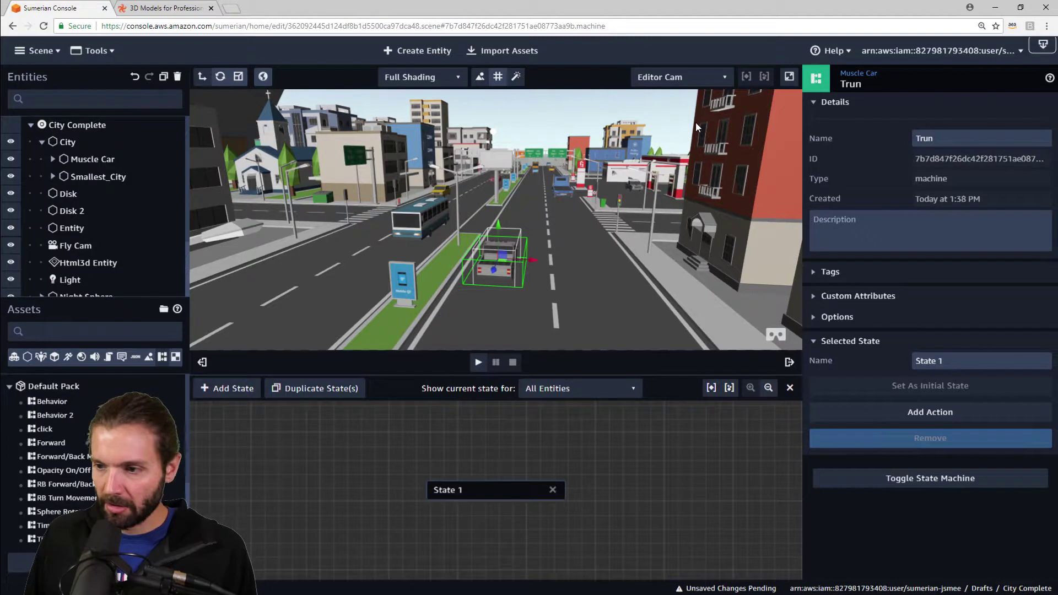
pyautogui.press('BackSpace')
pyautogui.press('BackSpace')
pyautogui.press('BackSpace')
pyautogui.write('ur')
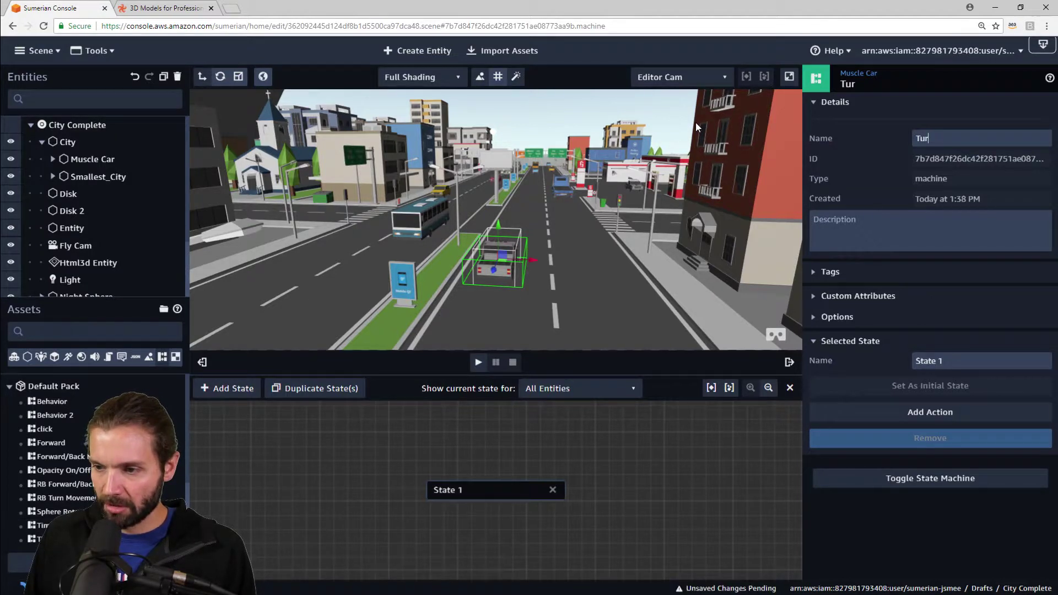
pyautogui.write('n')
# Rename the Turn behavior's initial state to "no movement" and add a Key Down action to it
pyautogui.moveTo(944, 361); pyautogui.dragTo(903, 358)
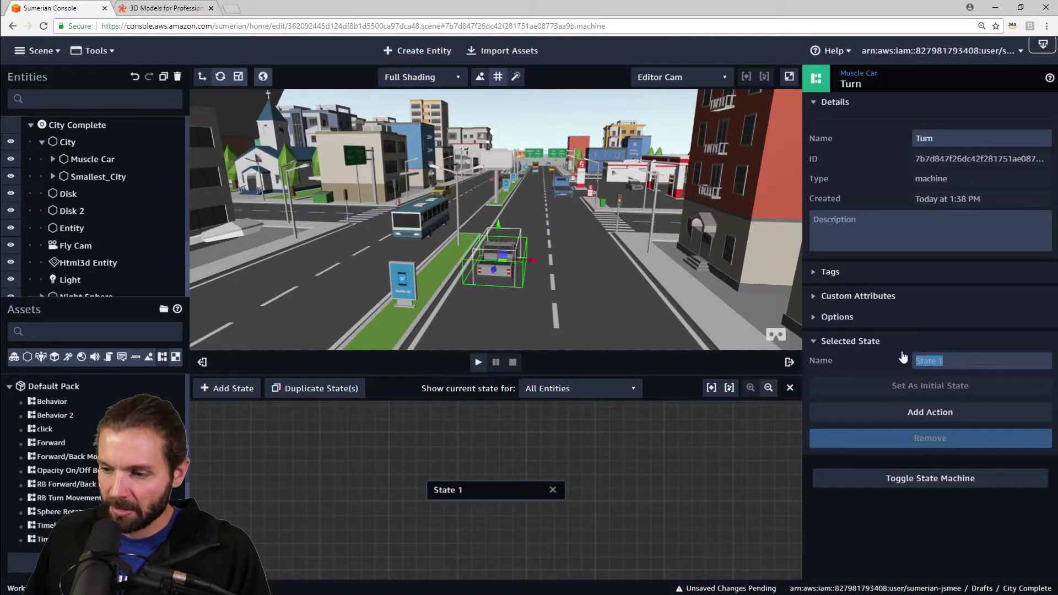
pyautogui.write('n')
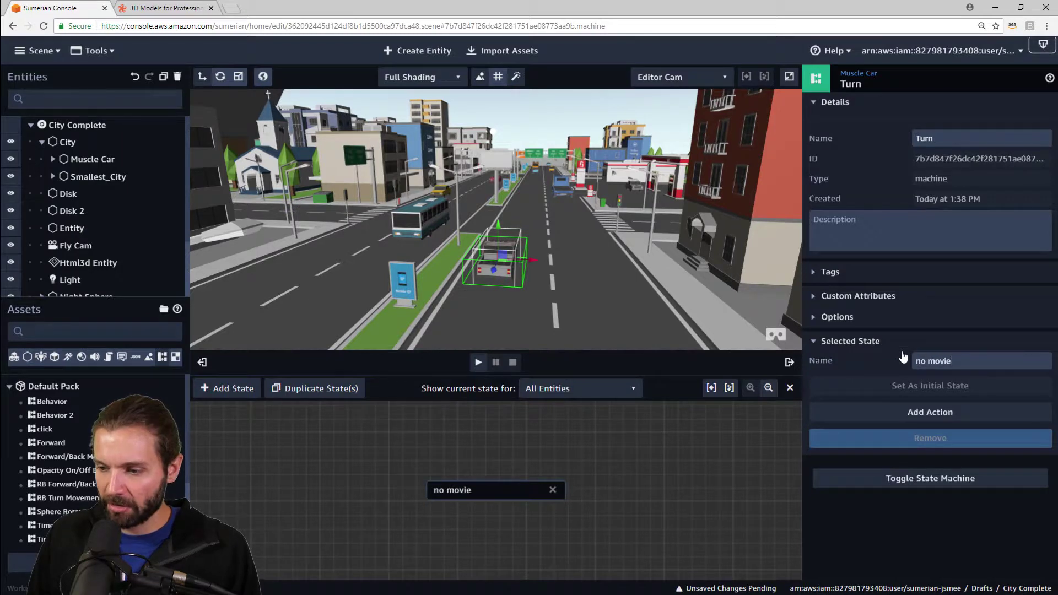
pyautogui.write('o movement')
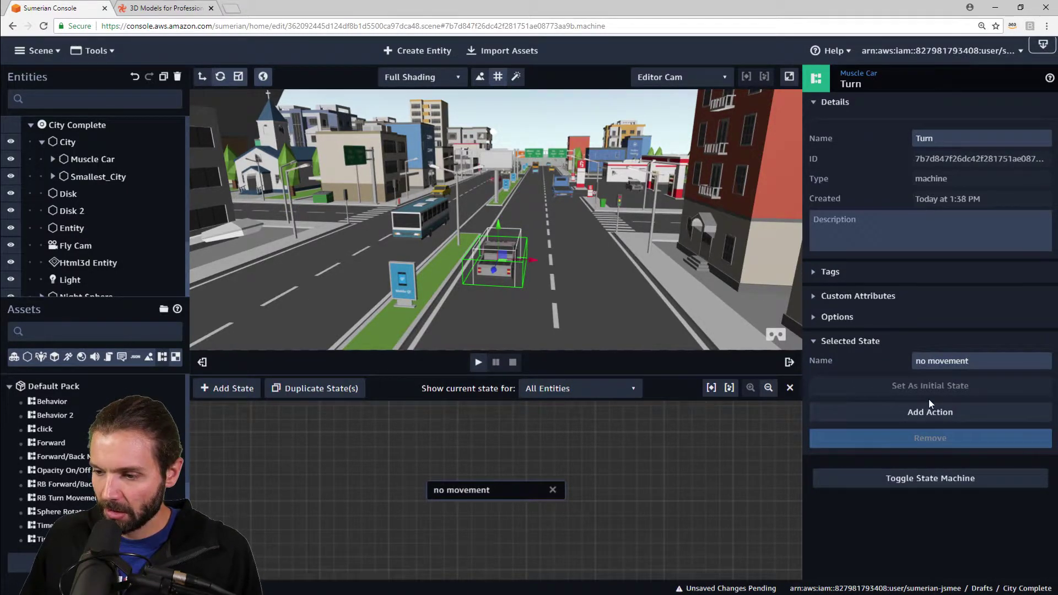
pyautogui.click(934, 413)
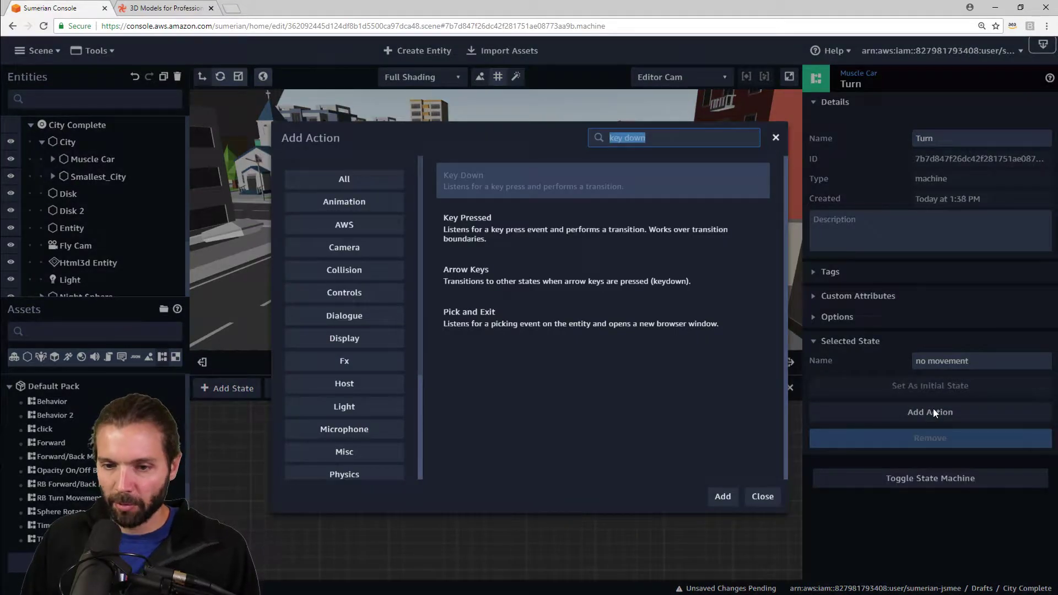
pyautogui.press('Return')
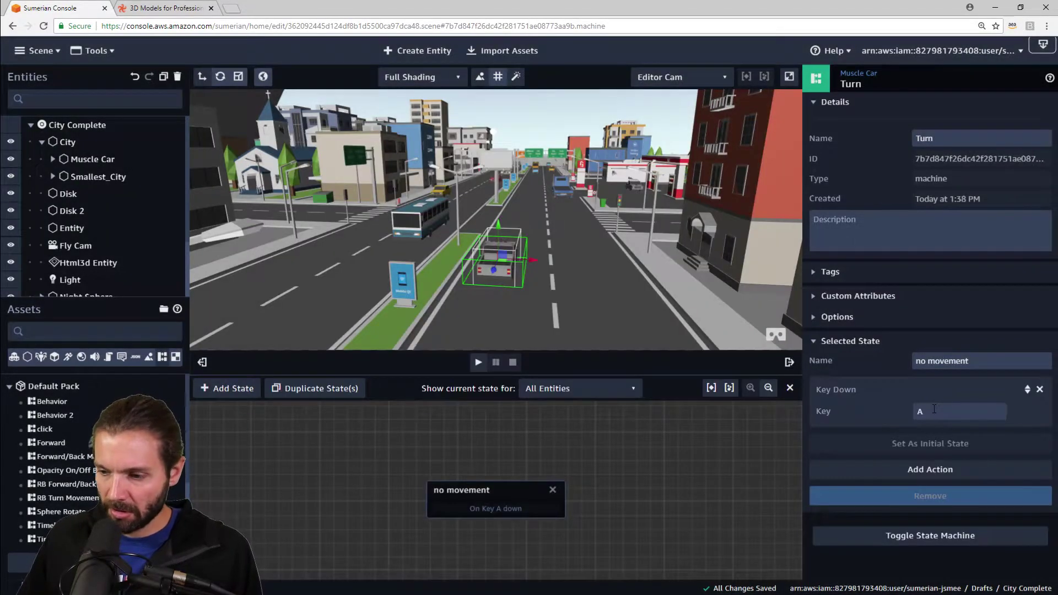
pyautogui.click(959, 472)
pyautogui.write('key')
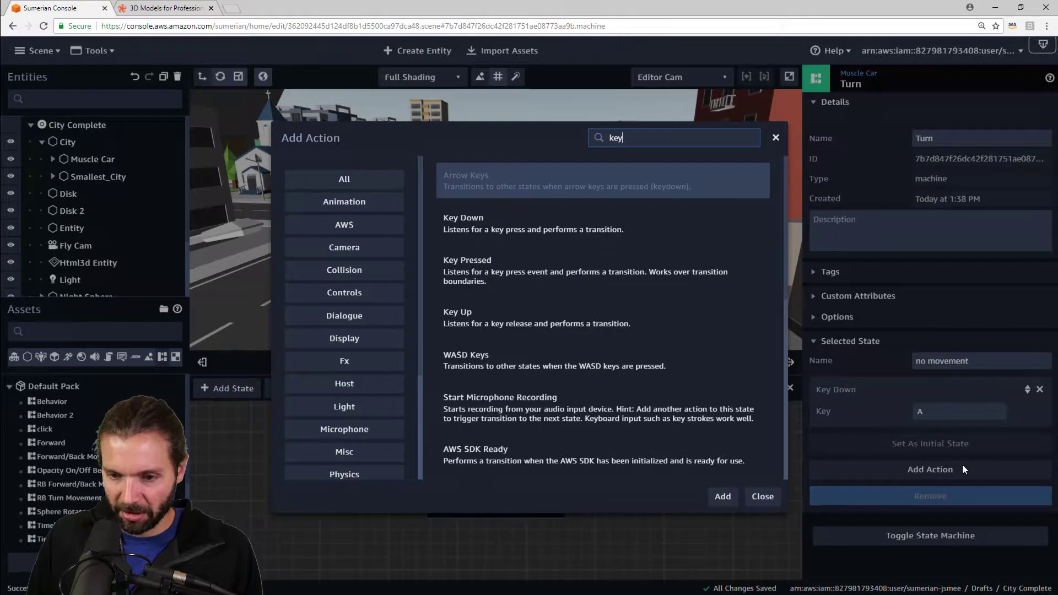
pyautogui.press('Return')
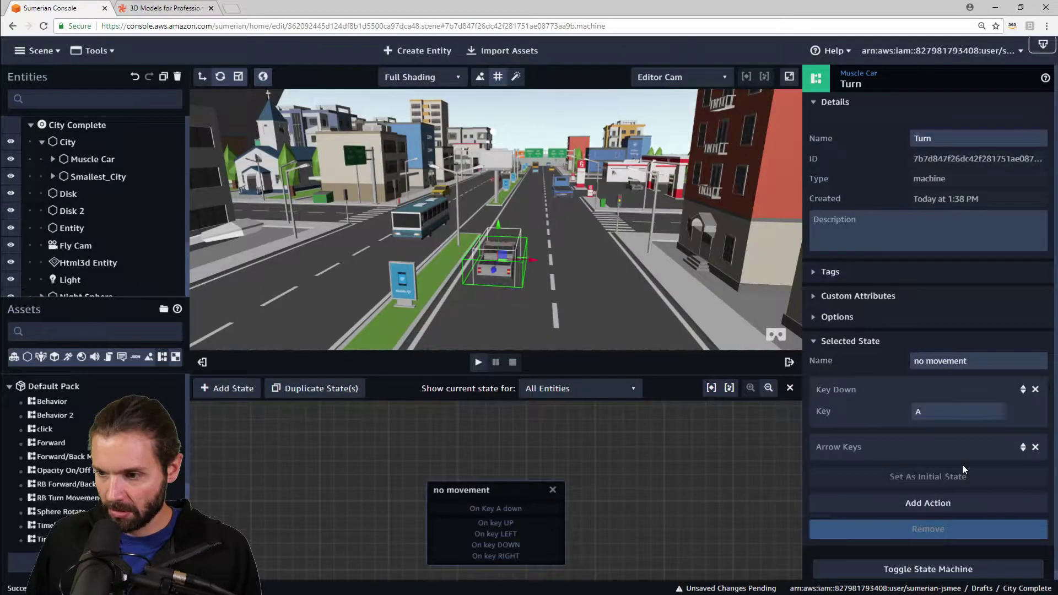
pyautogui.click(1036, 448)
# Add a second Key Down action to the no movement state and set the two keys to Leftarrow and Rightarrow
pyautogui.click(927, 471)
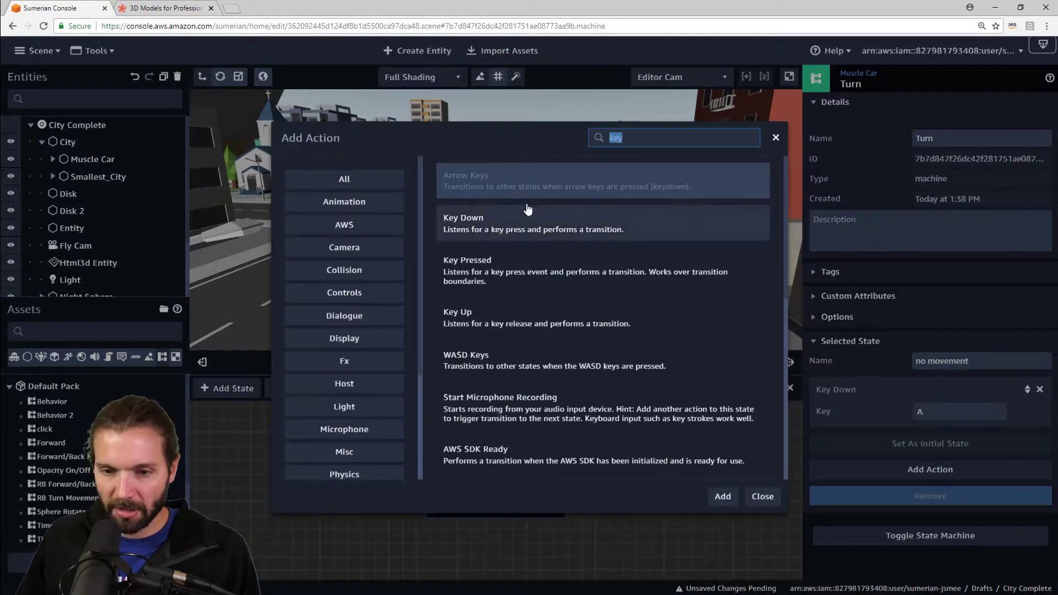
pyautogui.write('key')
pyautogui.click(724, 497)
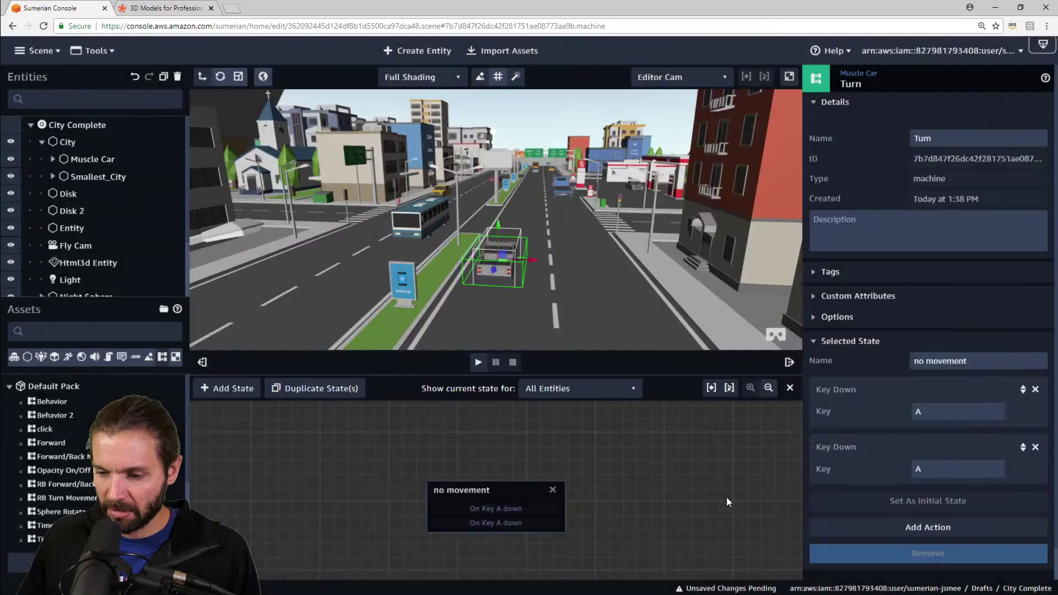
pyautogui.click(940, 411)
pyautogui.press('Left')
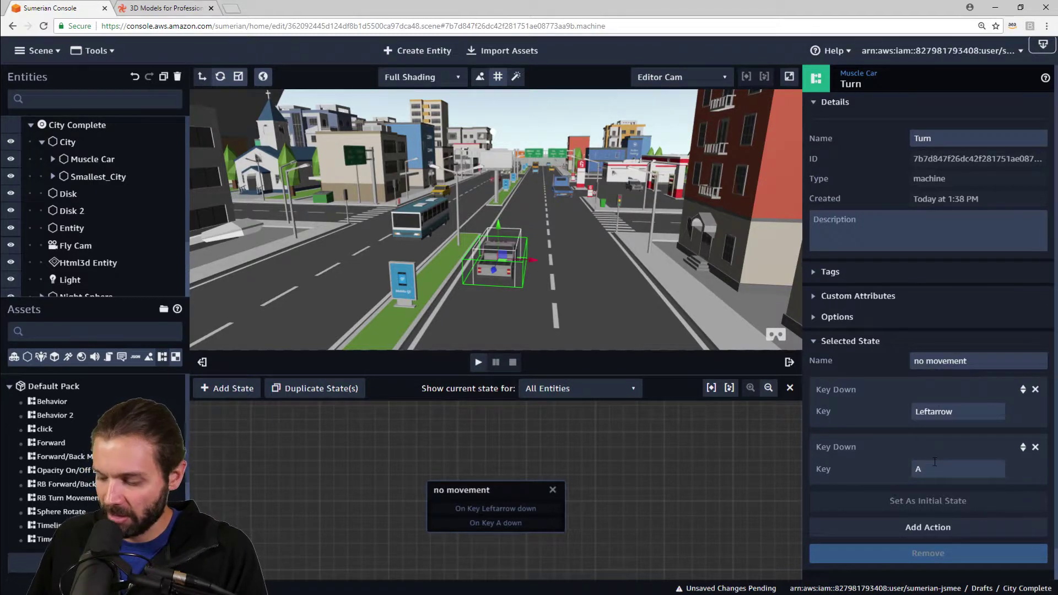
pyautogui.press('Right')
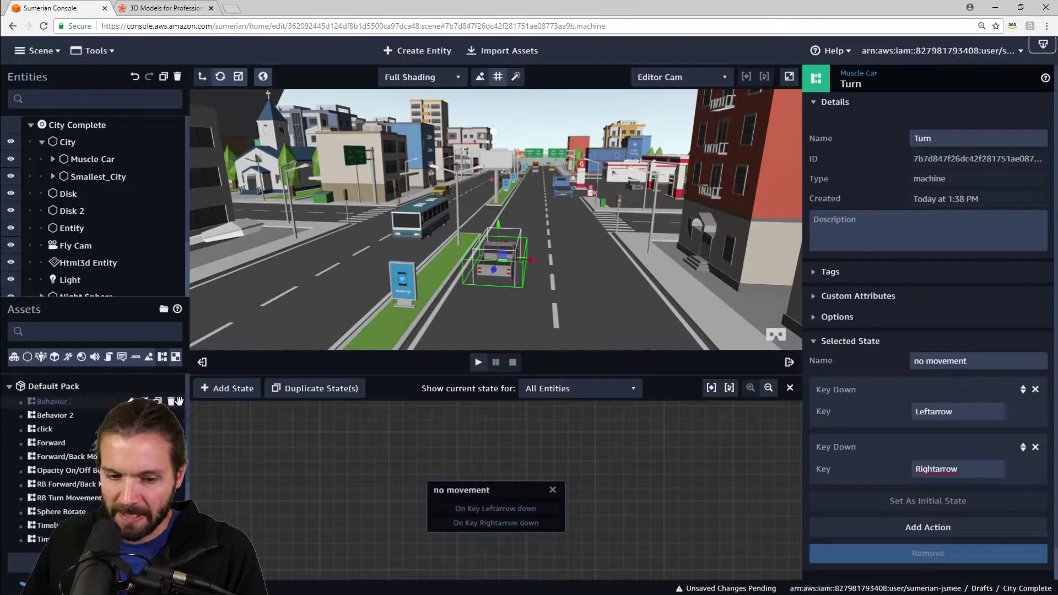
# Add a state named left beside no movement and give it a Rotate action with a Y rotation of 45
pyautogui.click(227, 389)
pyautogui.moveTo(464, 491); pyautogui.dragTo(260, 452)
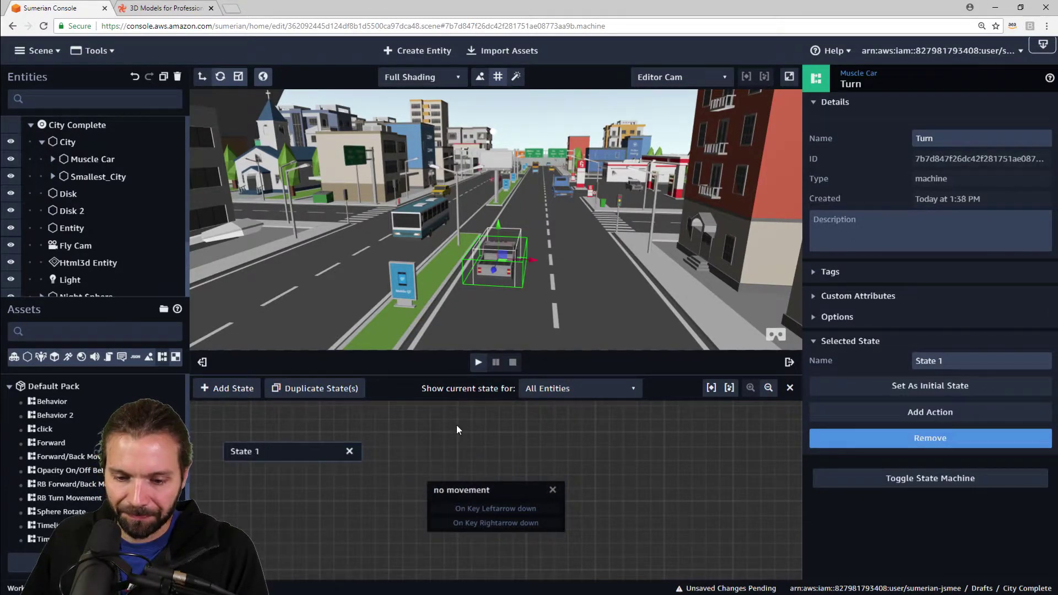
pyautogui.moveTo(976, 363); pyautogui.dragTo(911, 365)
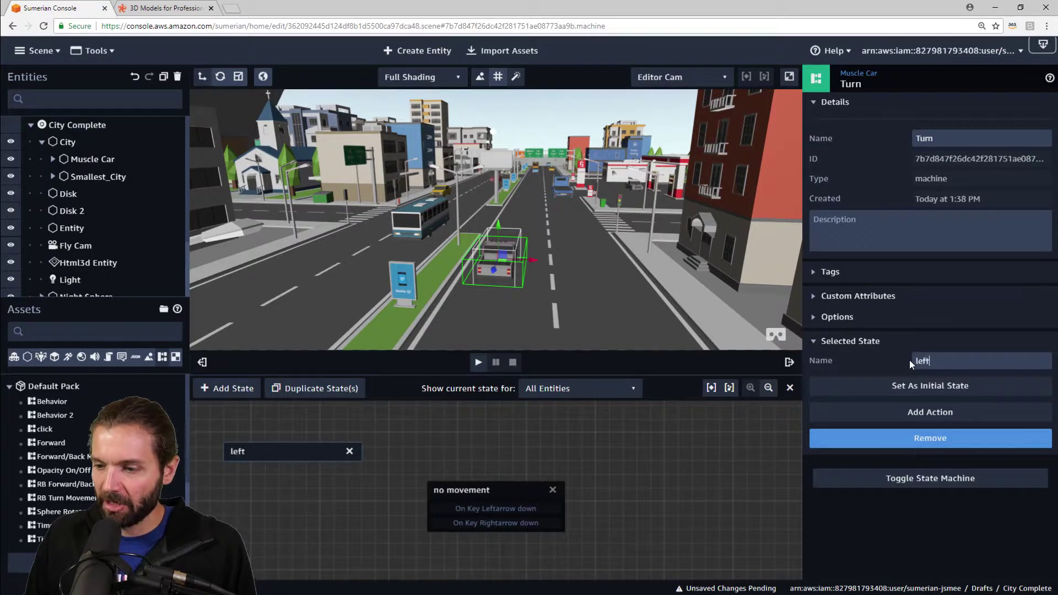
pyautogui.click(934, 415)
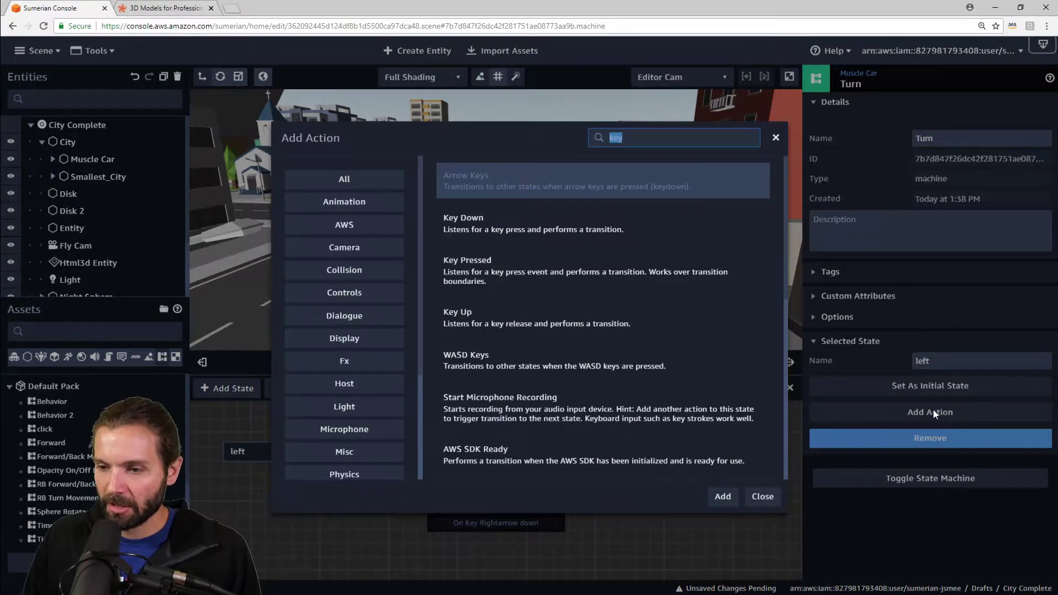
pyautogui.write('rotate')
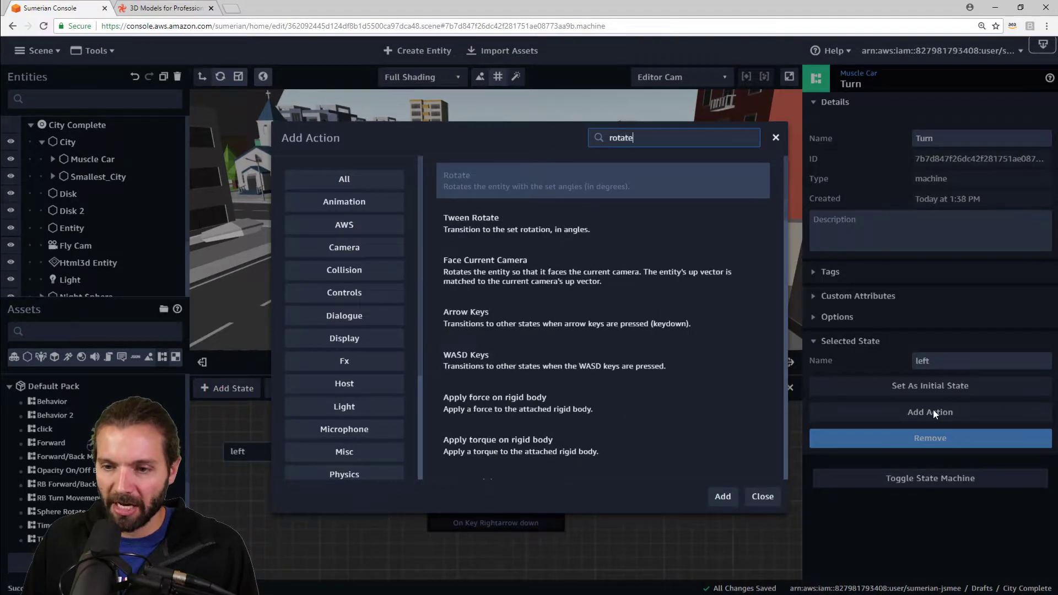
pyautogui.press('Return')
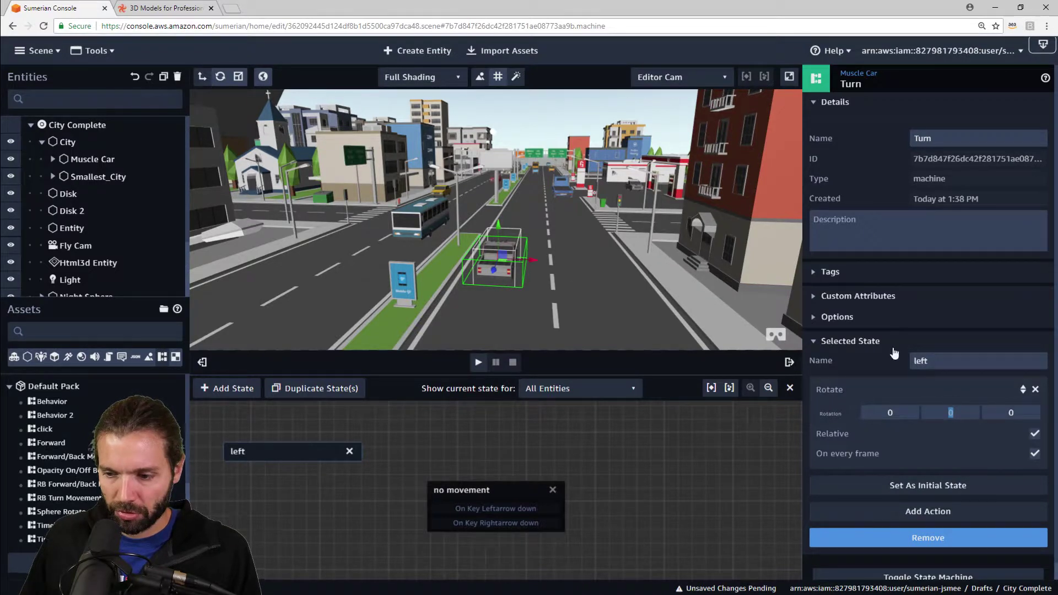
pyautogui.write('45')
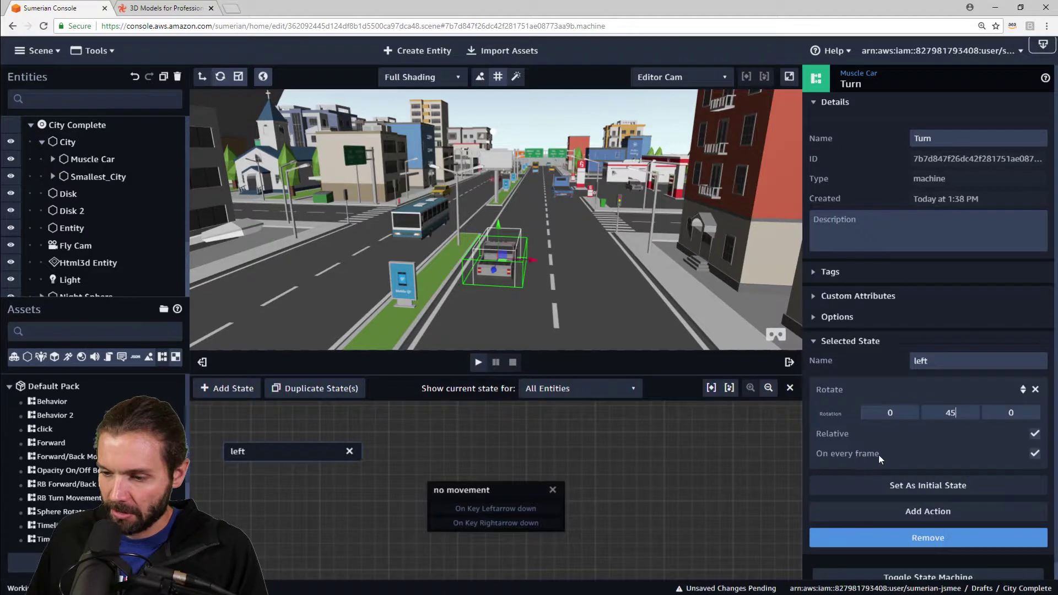
# Add a Key Up action to the left state with Leftarrow as its key
pyautogui.click(929, 511)
pyautogui.write('k')
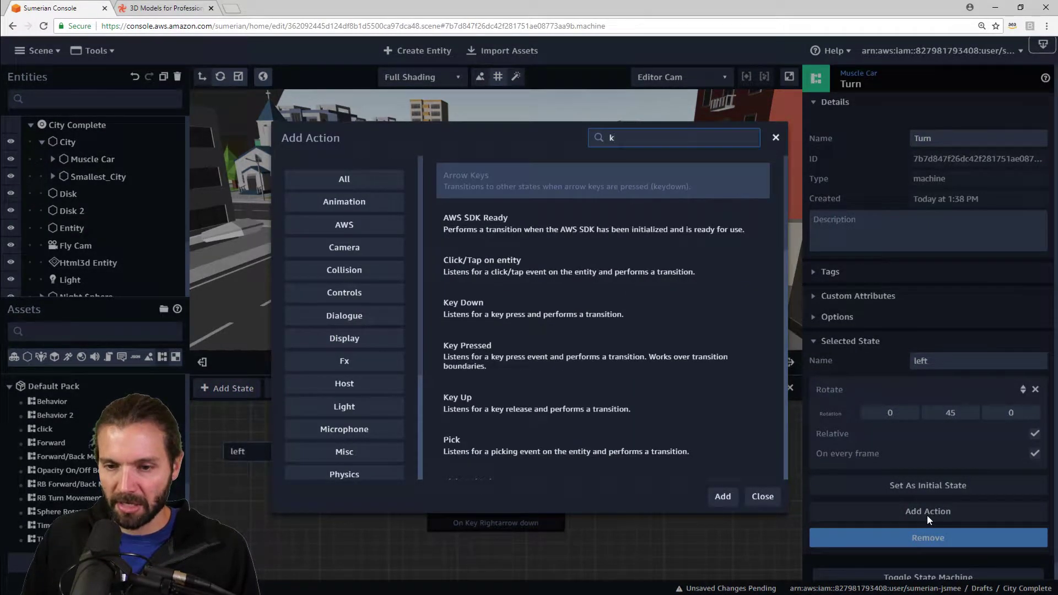
pyautogui.write('ey up')
pyautogui.press('Return')
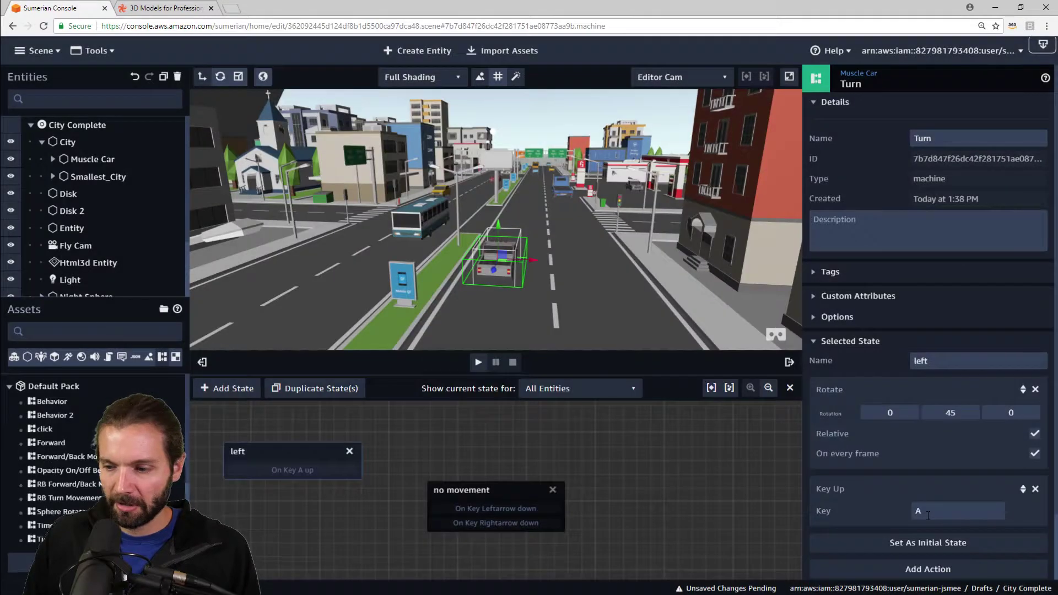
pyautogui.click(944, 511)
pyautogui.press('Left')
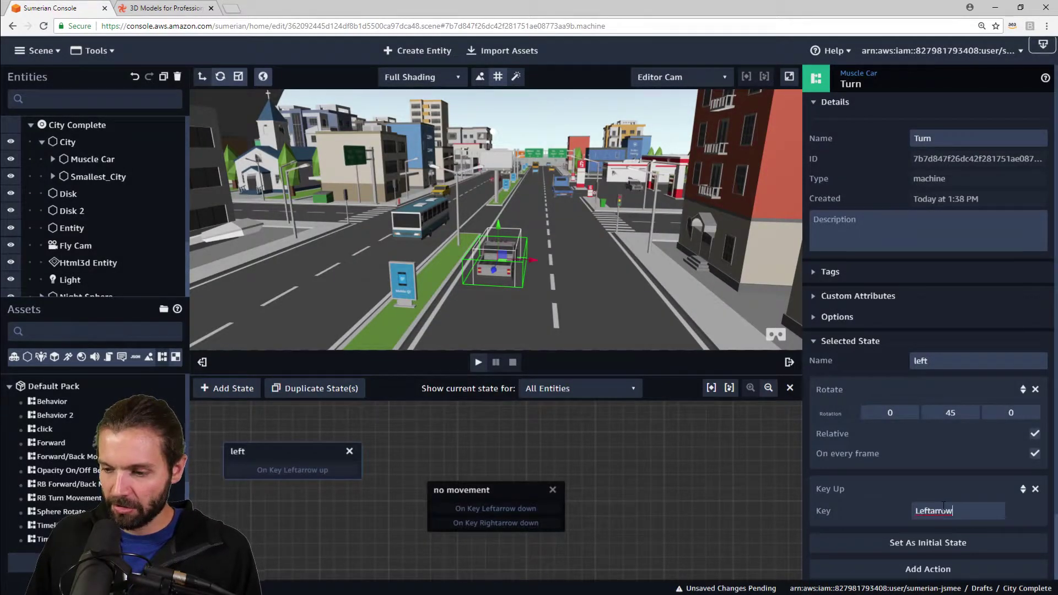
# Duplicate the left state as one named right, on the other side of no movement, and open its Y rotation for editing
pyautogui.click(302, 395)
pyautogui.moveTo(315, 461); pyautogui.dragTo(693, 449)
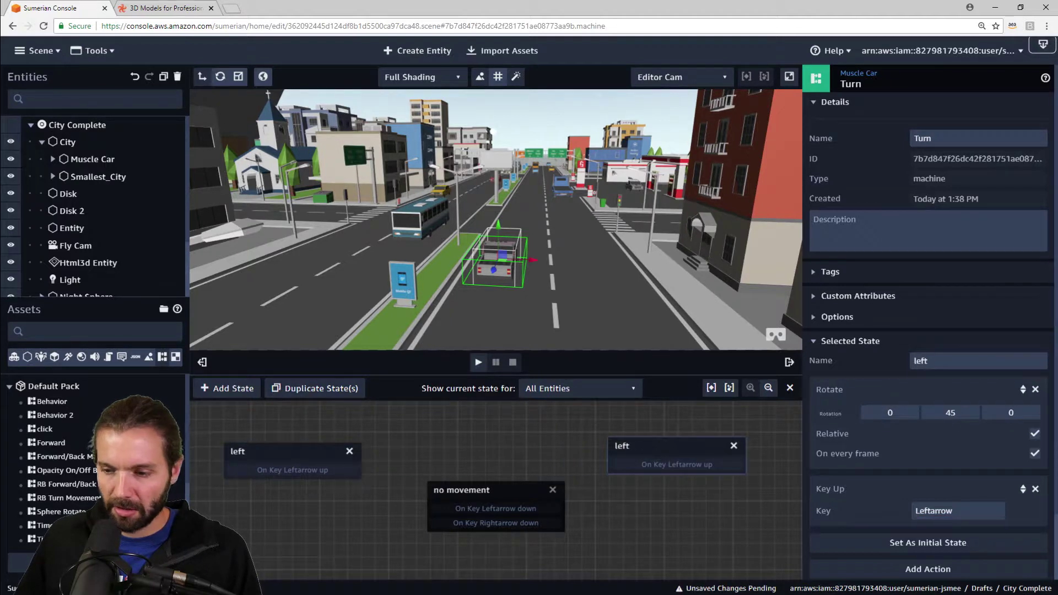
pyautogui.doubleClick(1012, 358)
pyautogui.write('right')
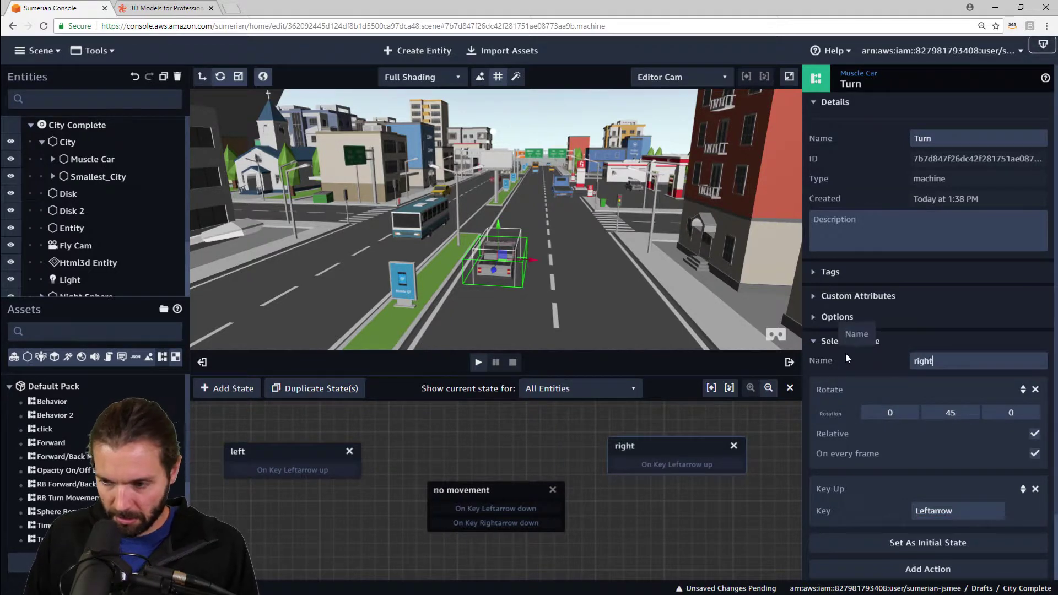
pyautogui.click(949, 413)
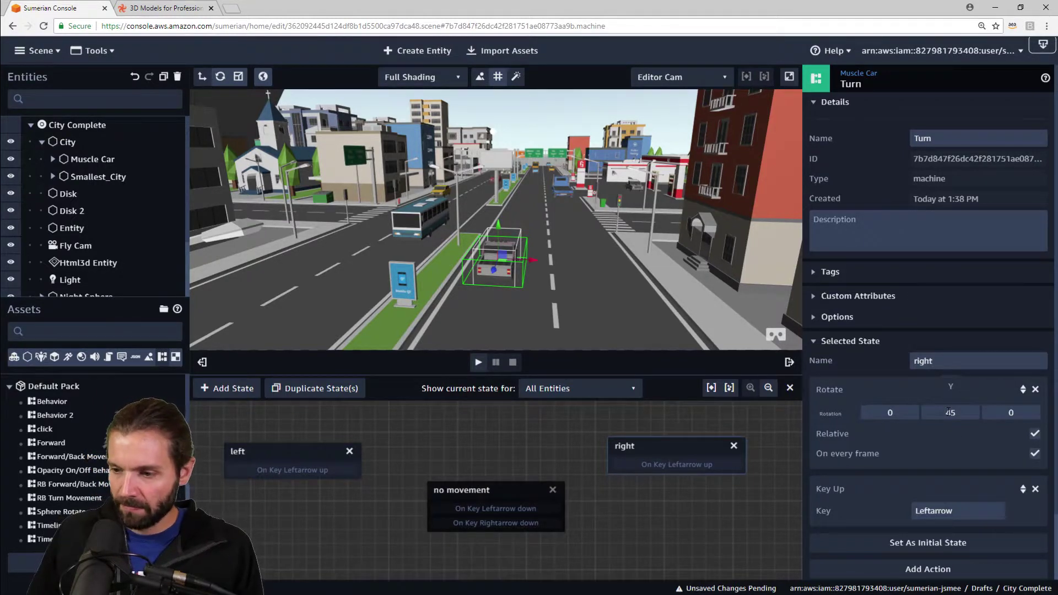
# Set the right state's Y rotation to -45 and its Key Up key to Rightarrow, nudging the left state slightly upward
pyautogui.write('-')
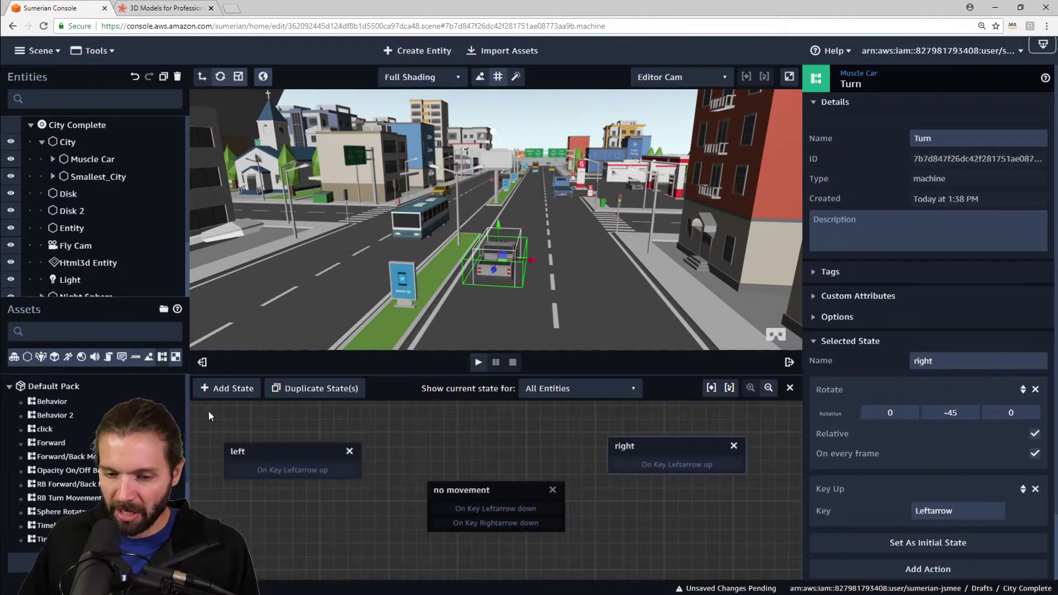
pyautogui.moveTo(250, 448); pyautogui.dragTo(256, 440)
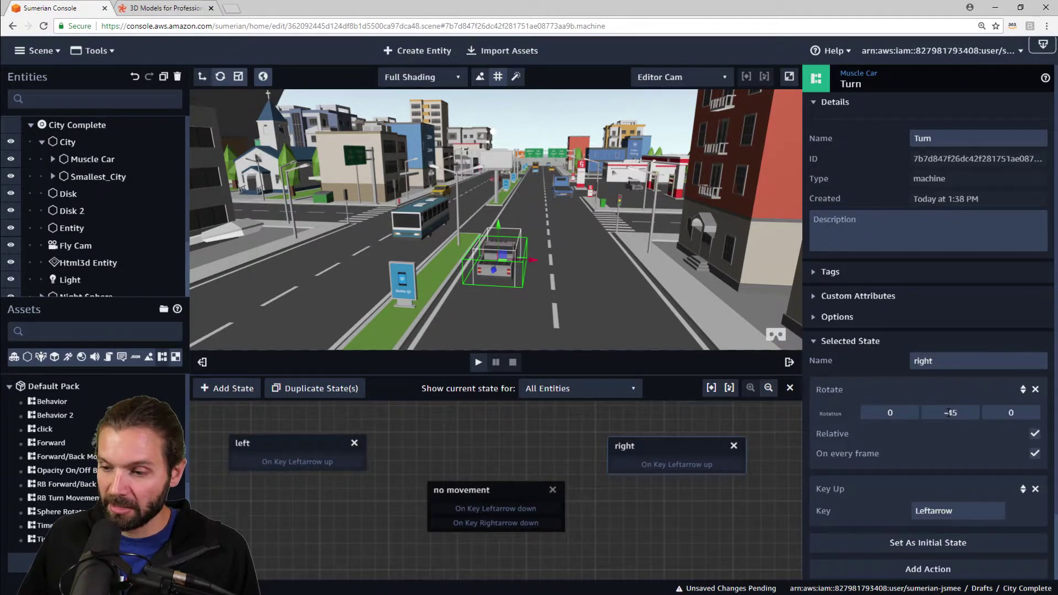
pyautogui.click(958, 508)
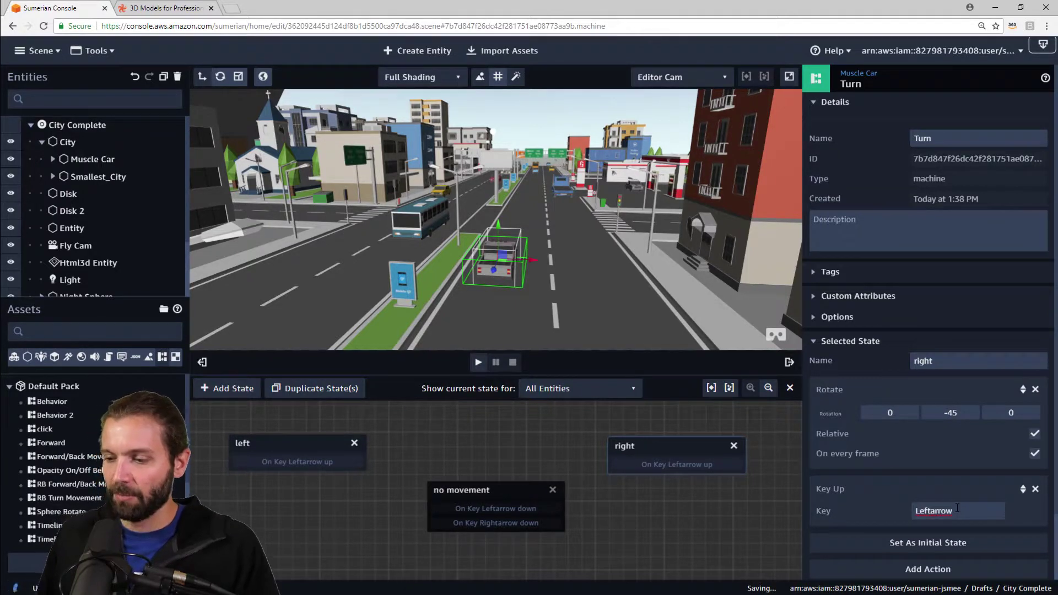
pyautogui.doubleClick(958, 508)
pyautogui.write('Rightarrow')
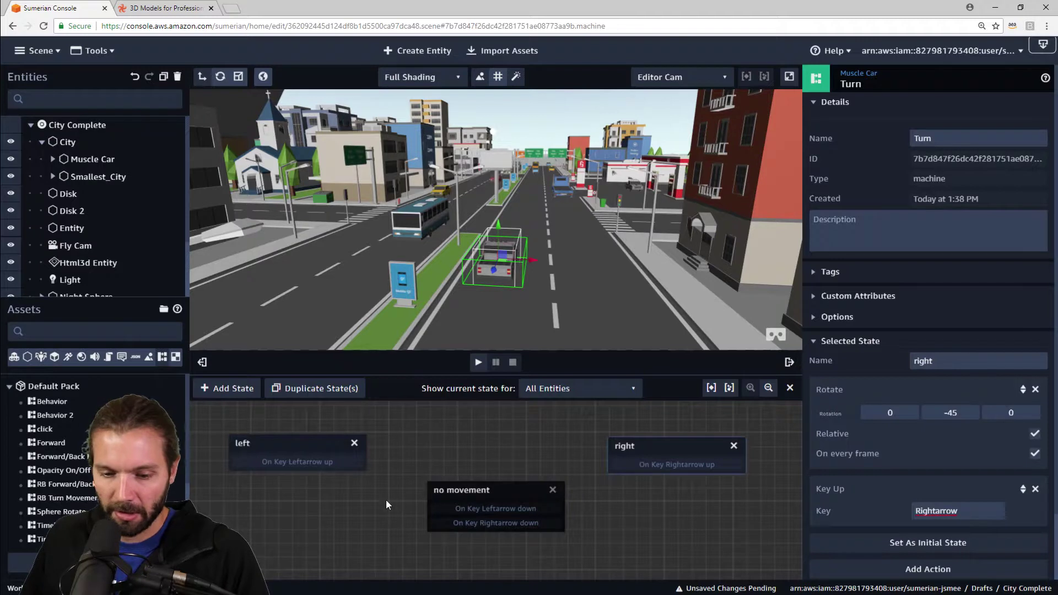
# Link no movement's Leftarrow and Rightarrow down transitions to the left and right states, and both states' key-up transitions back to no movement
pyautogui.moveTo(441, 506); pyautogui.dragTo(329, 449)
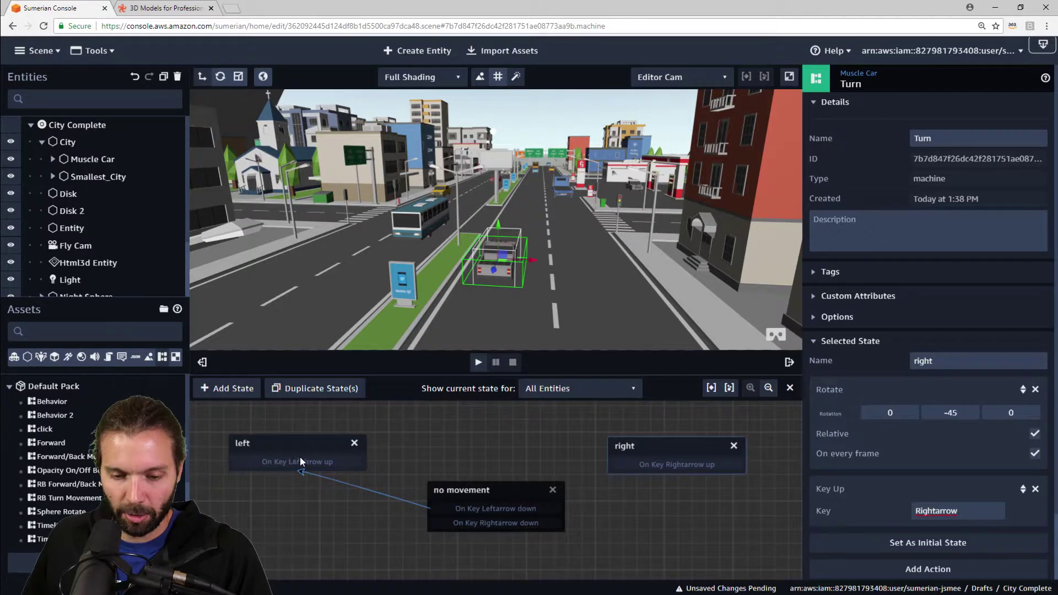
pyautogui.moveTo(302, 461); pyautogui.dragTo(540, 490)
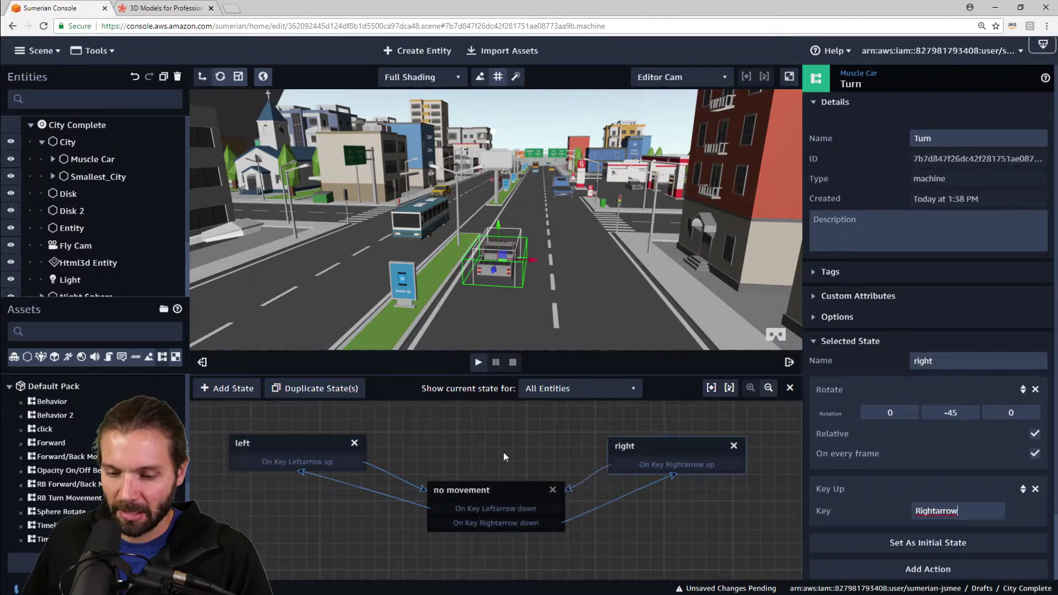
# Play the scene and steer the muscle car alternately left and right to test the Turn behavior's states from different views
pyautogui.click(477, 366)
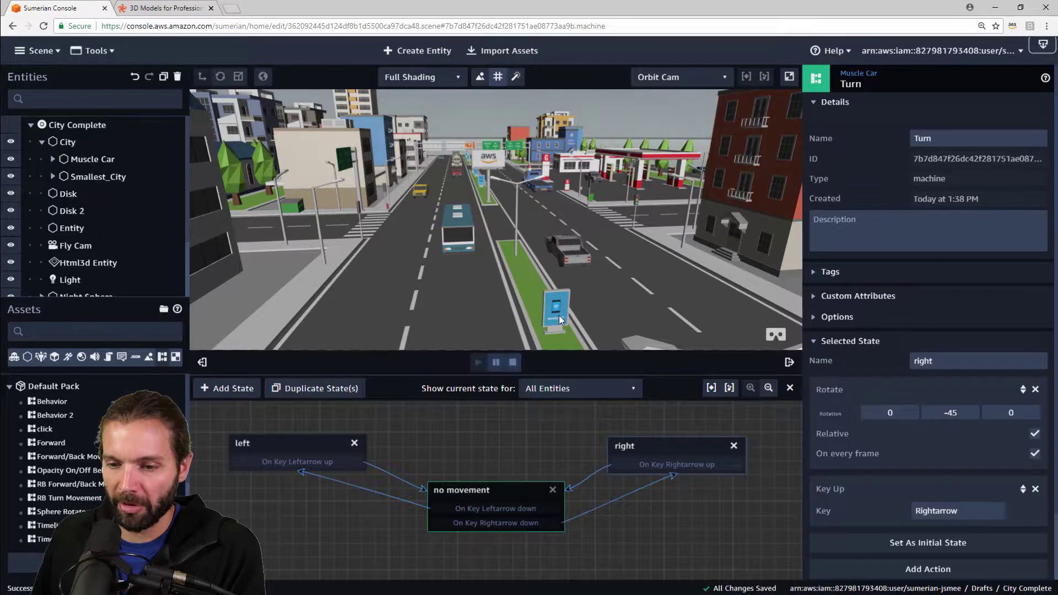
pyautogui.press('Left')
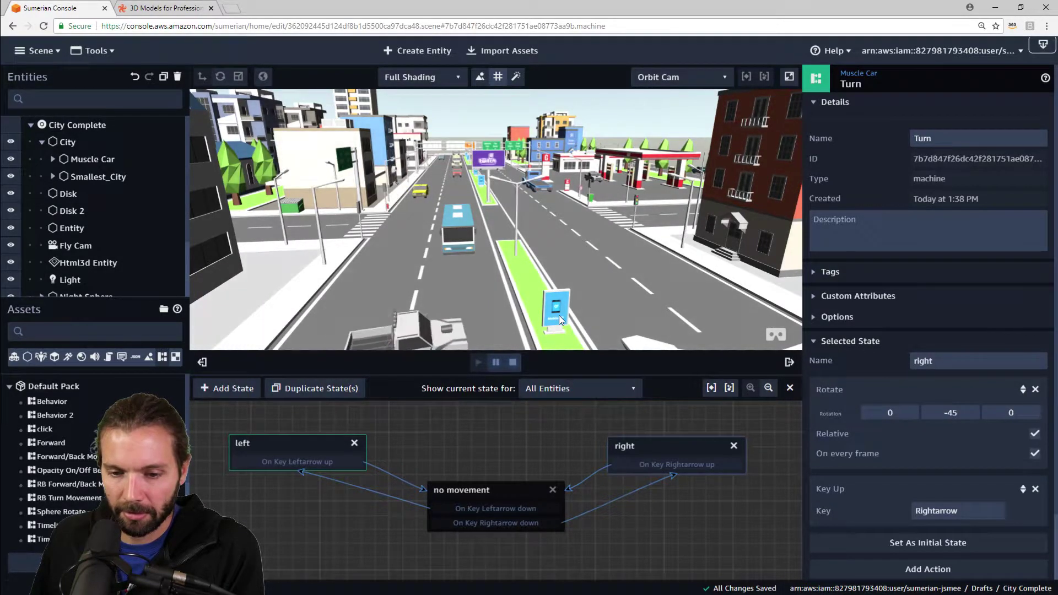
pyautogui.press('Right')
pyautogui.scroll(-3, 651, 245)
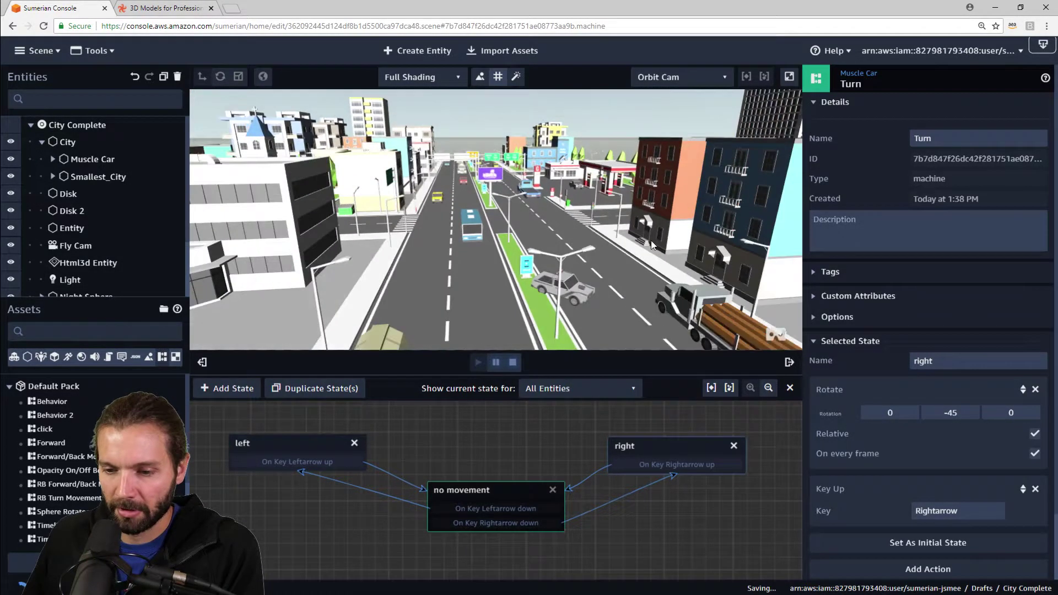
pyautogui.press('Right')
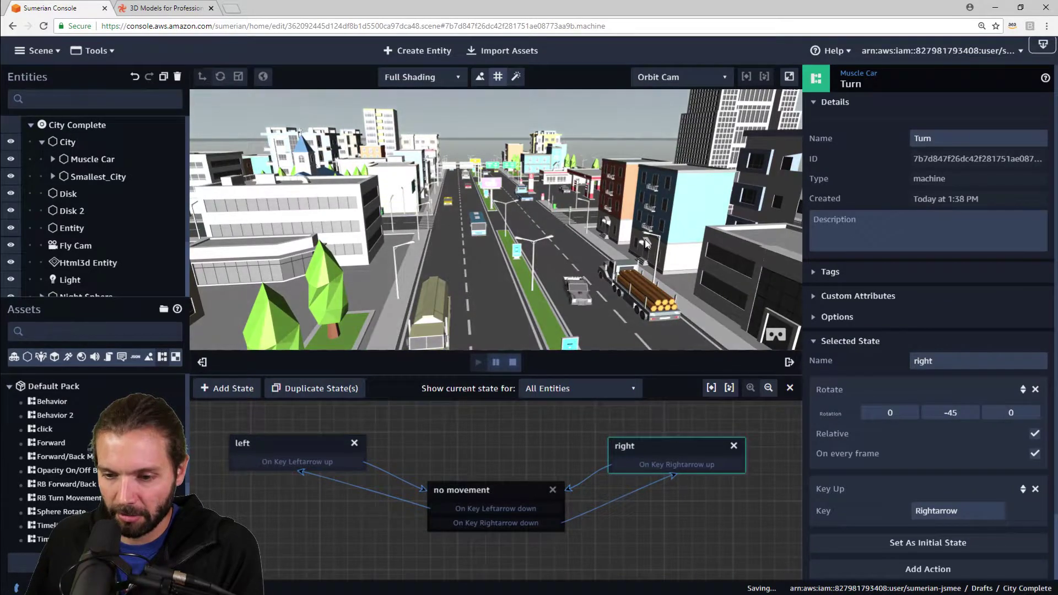
pyautogui.press('Left')
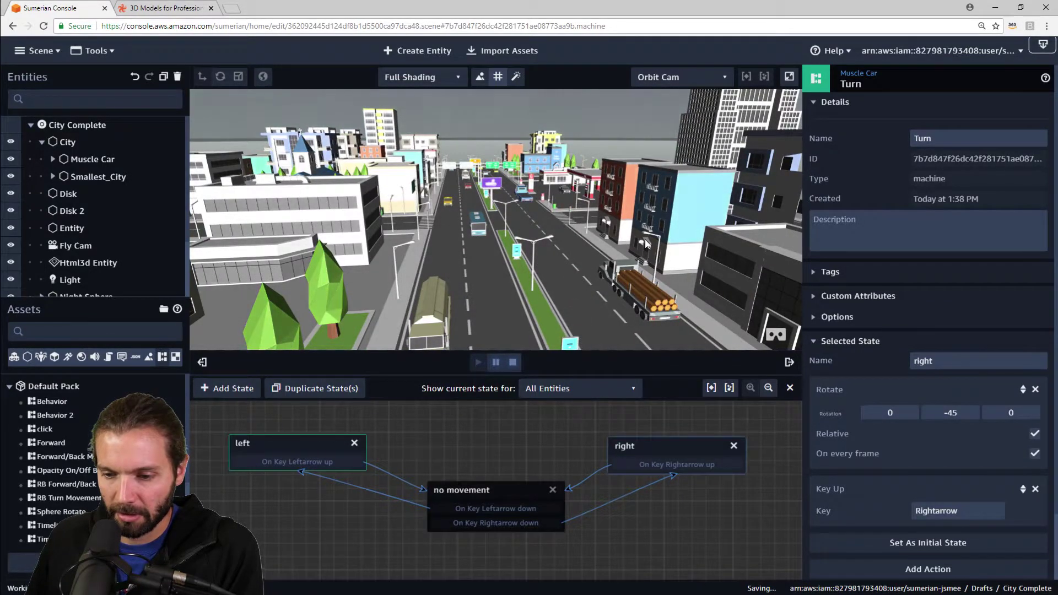
pyautogui.moveTo(645, 240); pyautogui.dragTo(556, 250)
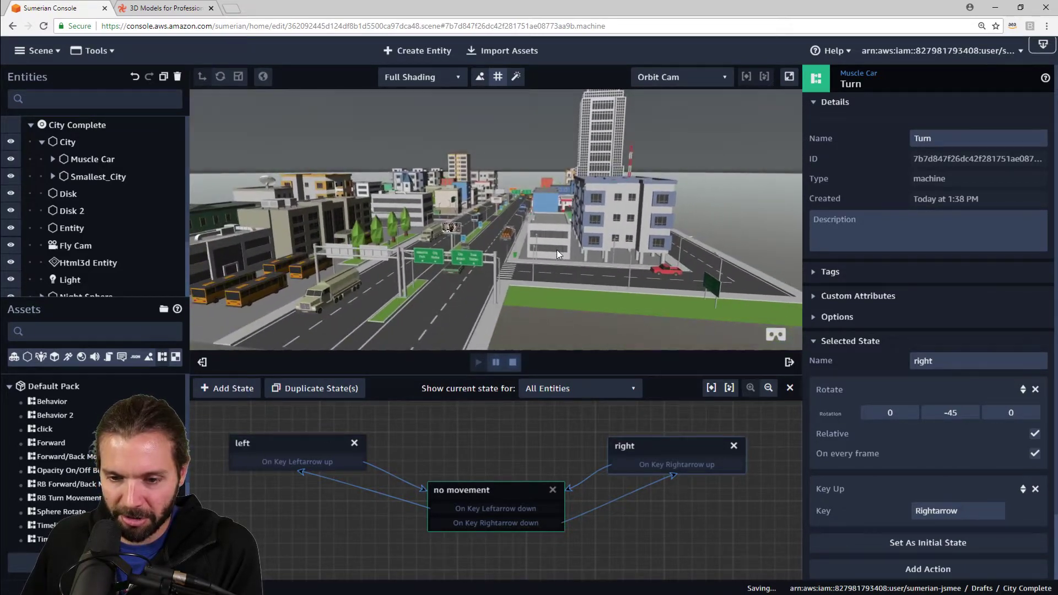
pyautogui.scroll(8, 556, 251)
pyautogui.scroll(-3, 557, 251)
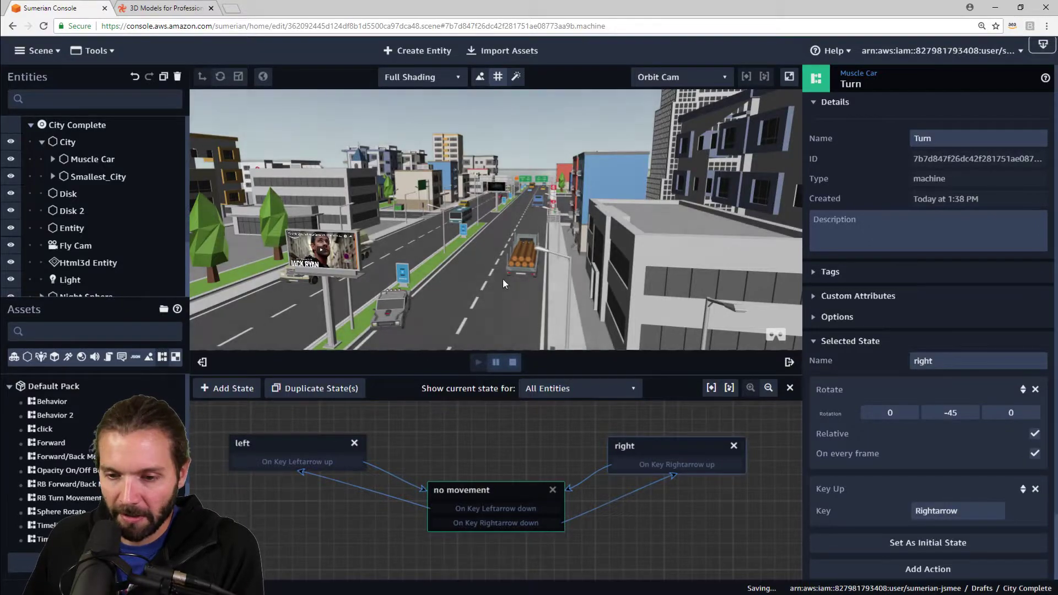
pyautogui.moveTo(503, 279); pyautogui.dragTo(578, 263)
pyautogui.scroll(-5, 541, 268)
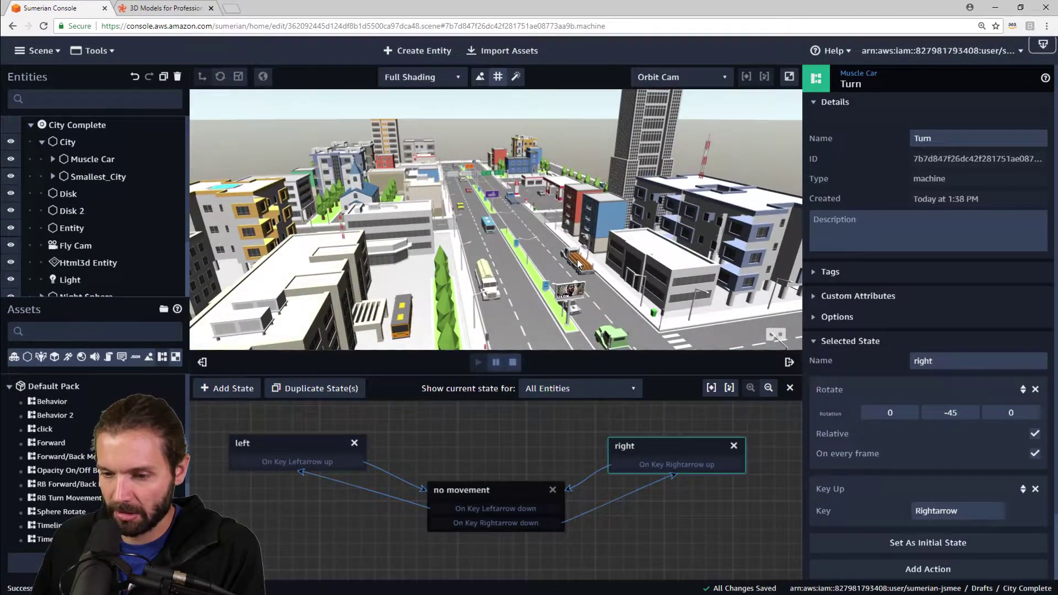
pyautogui.press('Right')
pyautogui.press('Left')
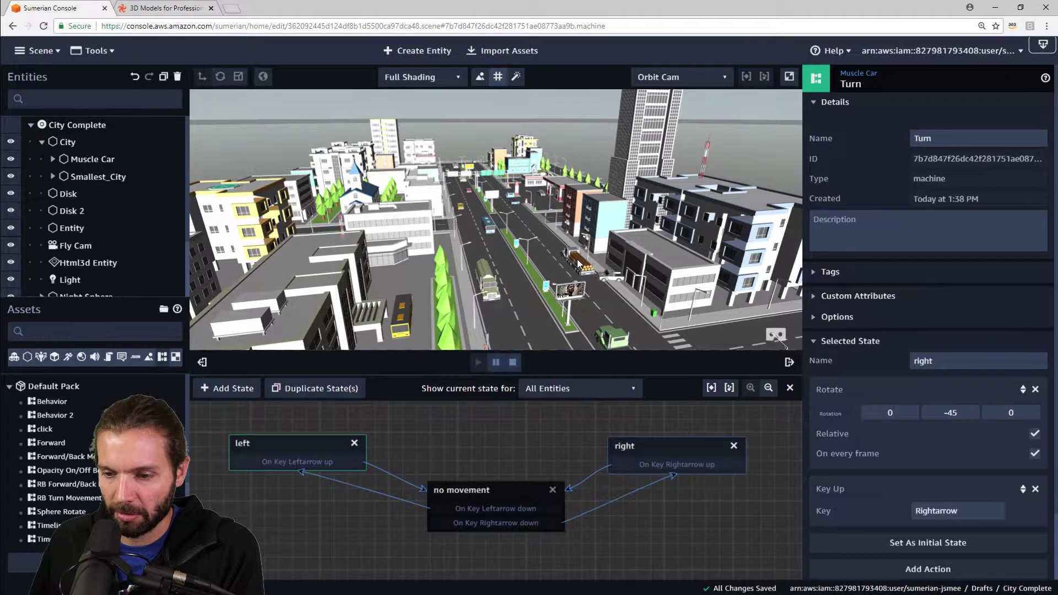
pyautogui.press('Right')
pyautogui.press('Left')
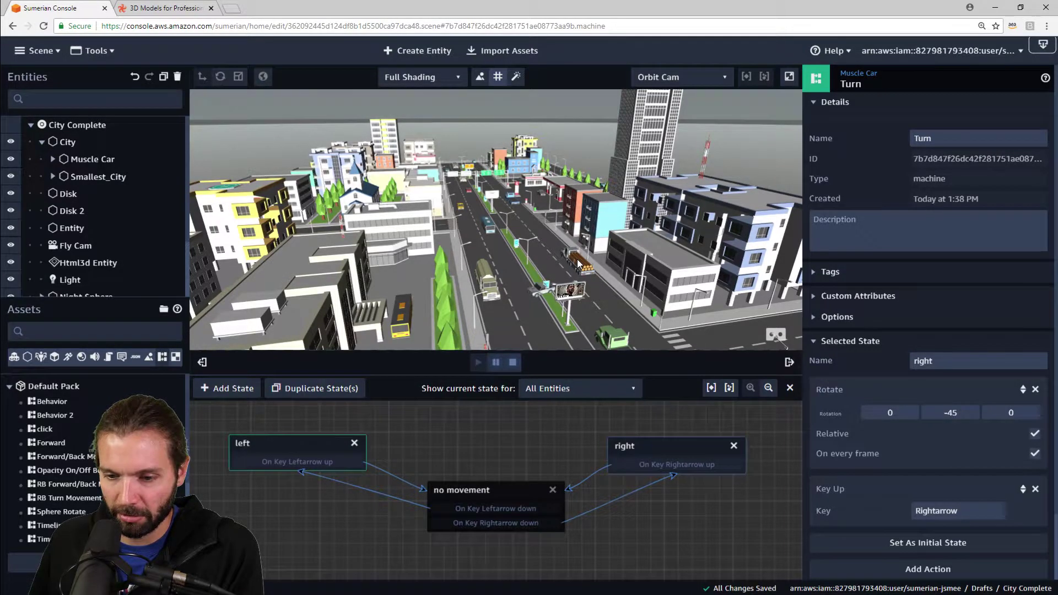
pyautogui.press('Right')
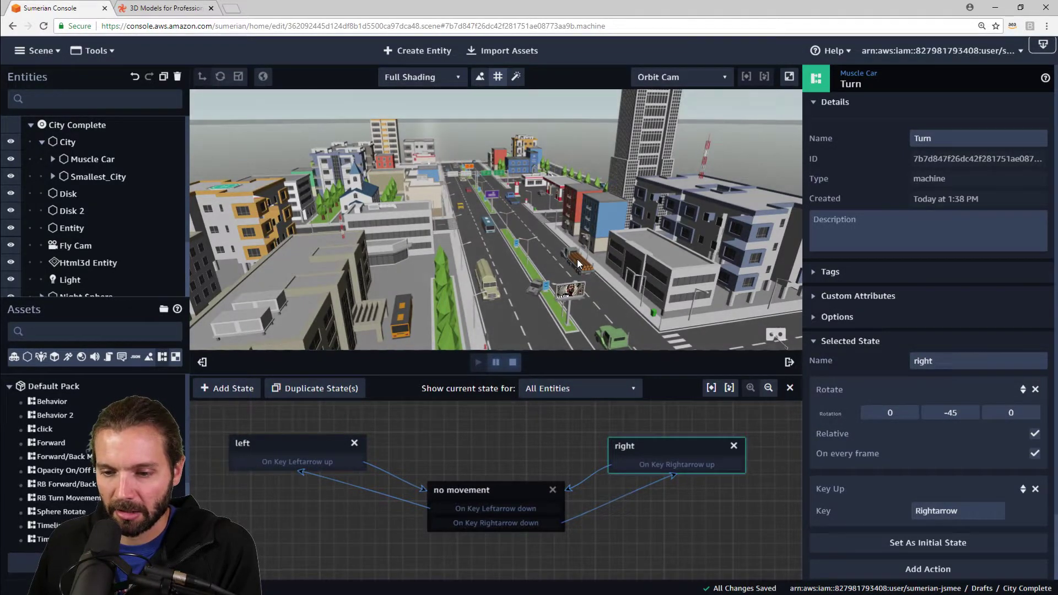
pyautogui.press('Right')
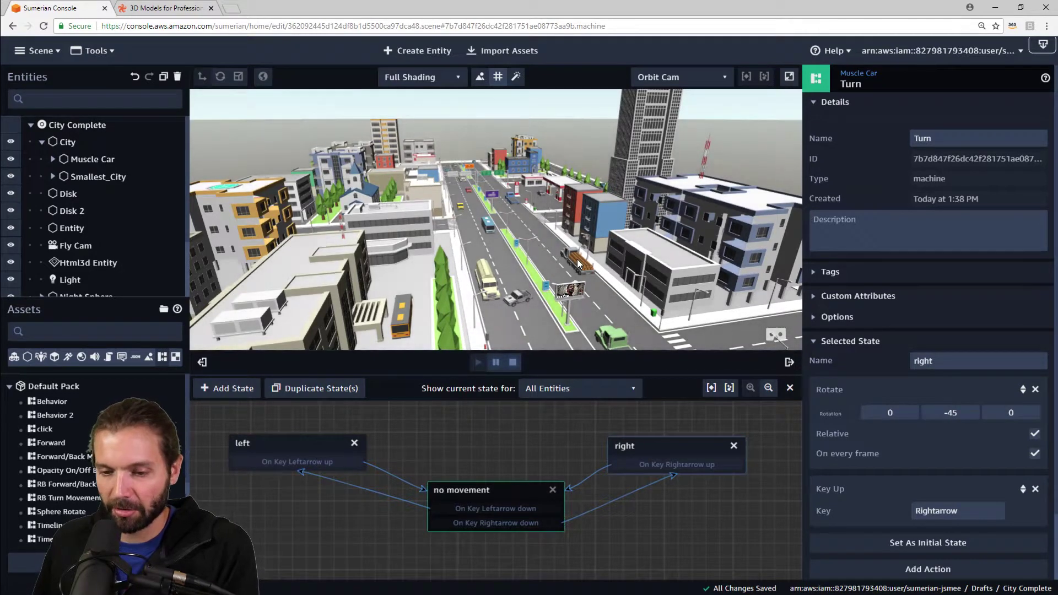
pyautogui.press('Left')
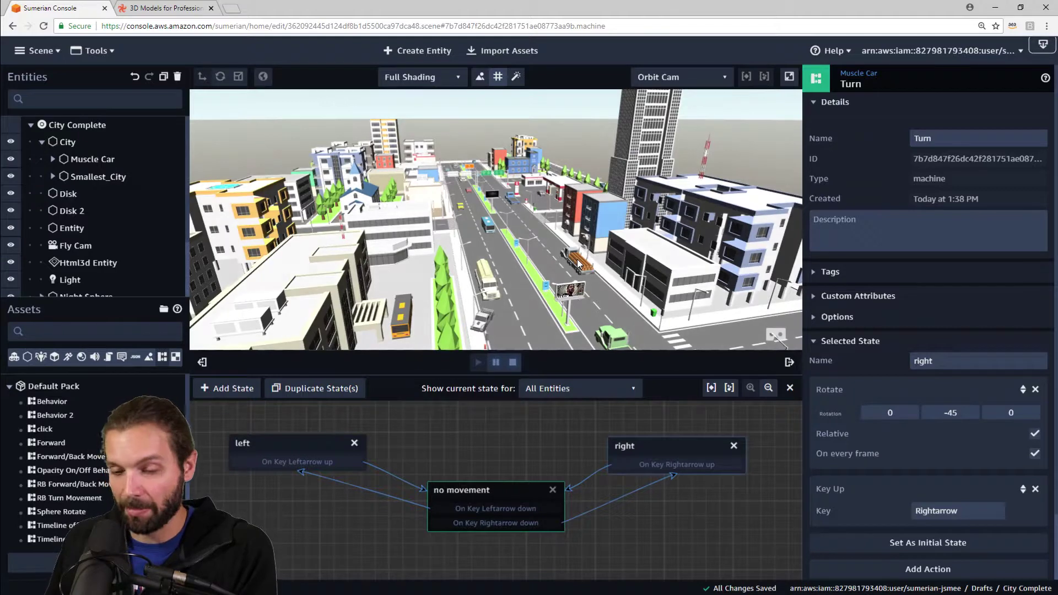
pyautogui.press('Left')
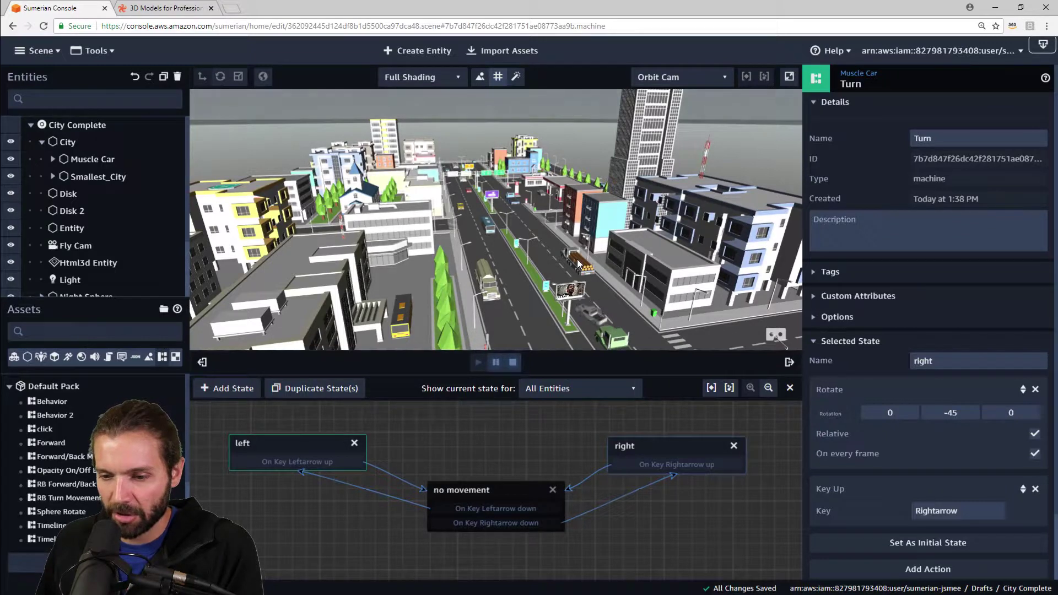
pyautogui.press('Right')
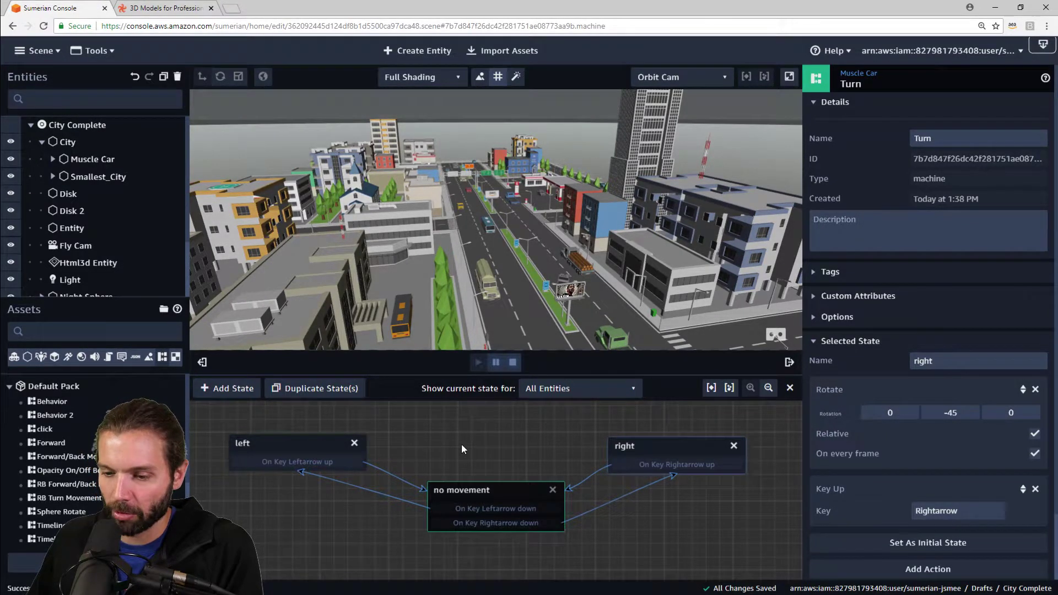
# Search the actions available for the right state for "set rigid" and review the rigid body options without adding any
pyautogui.click(937, 570)
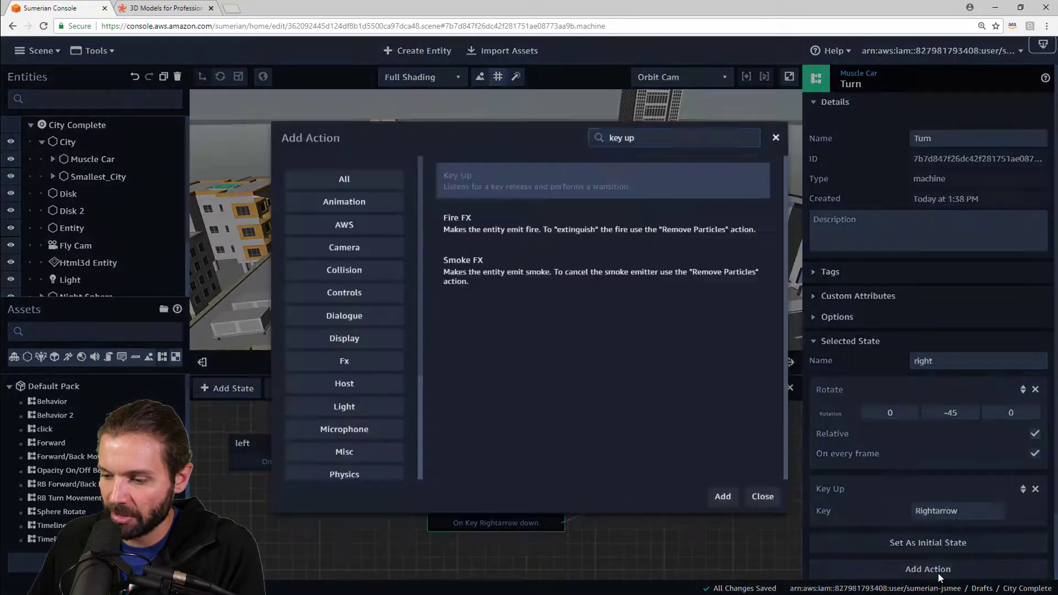
pyautogui.write('set')
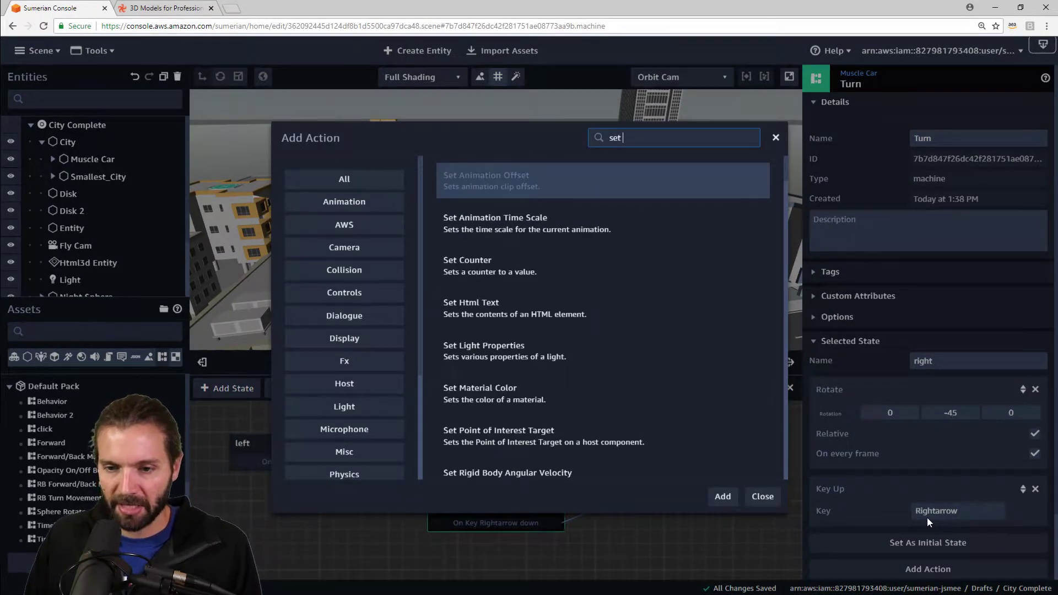
pyautogui.press('BackSpace')
pyautogui.press('BackSpace')
pyautogui.press('BackSpace')
pyautogui.write('set')
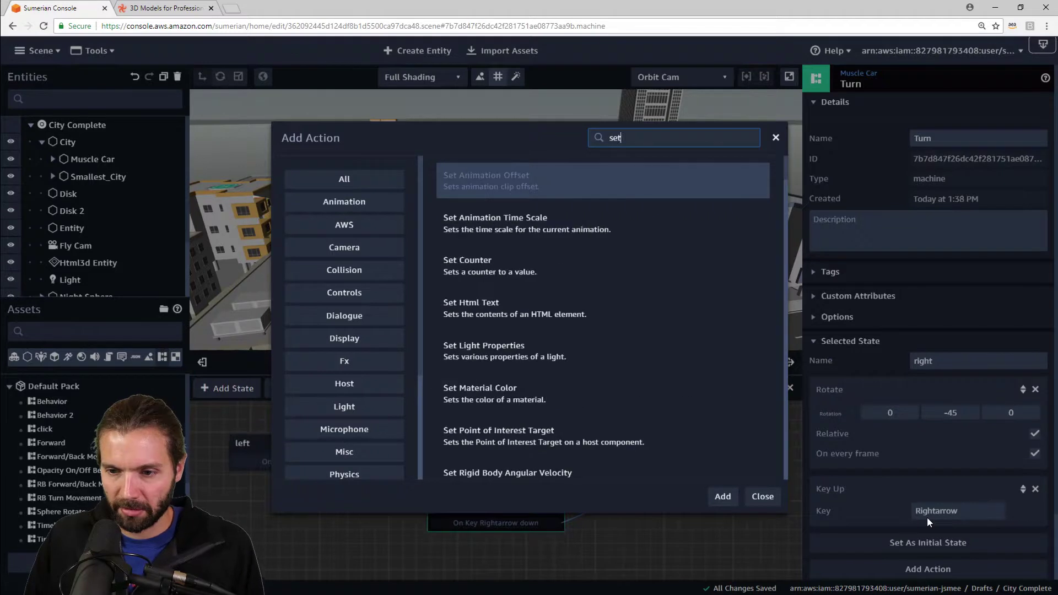
pyautogui.write(' rigid')
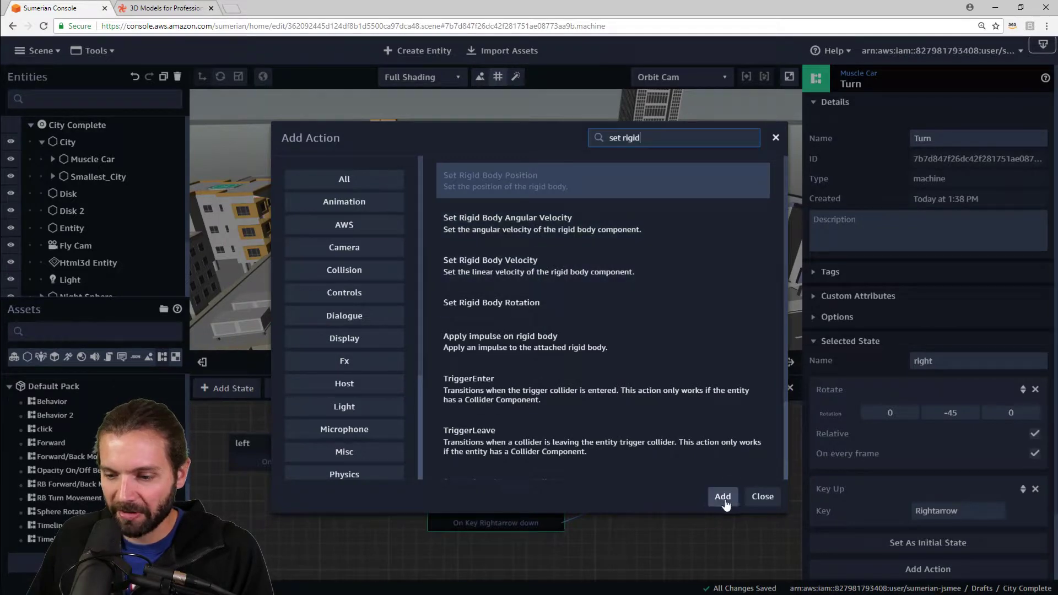
pyautogui.click(763, 497)
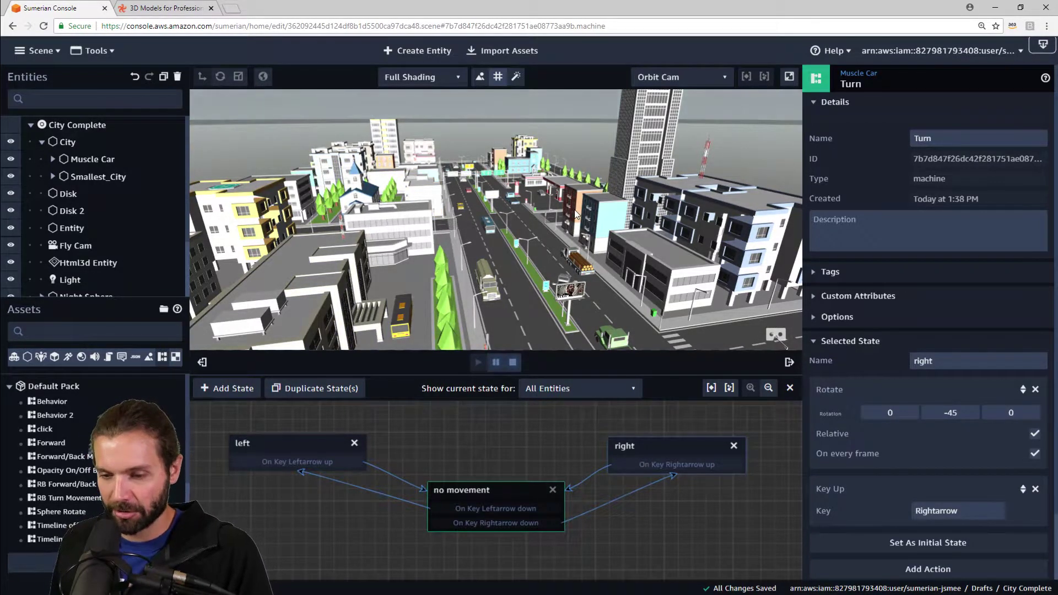
pyautogui.click(940, 571)
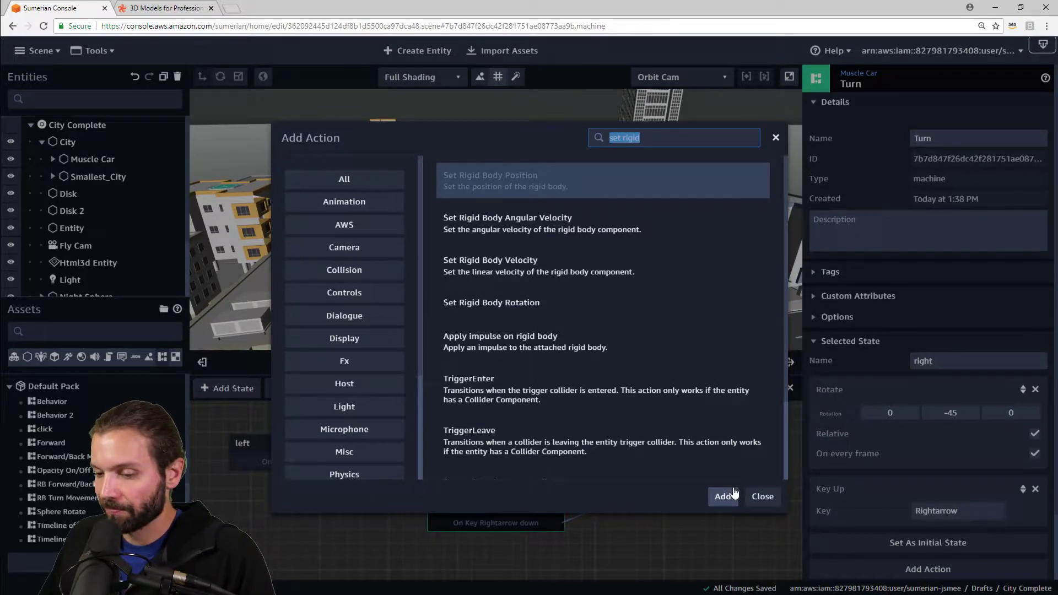
pyautogui.click(763, 497)
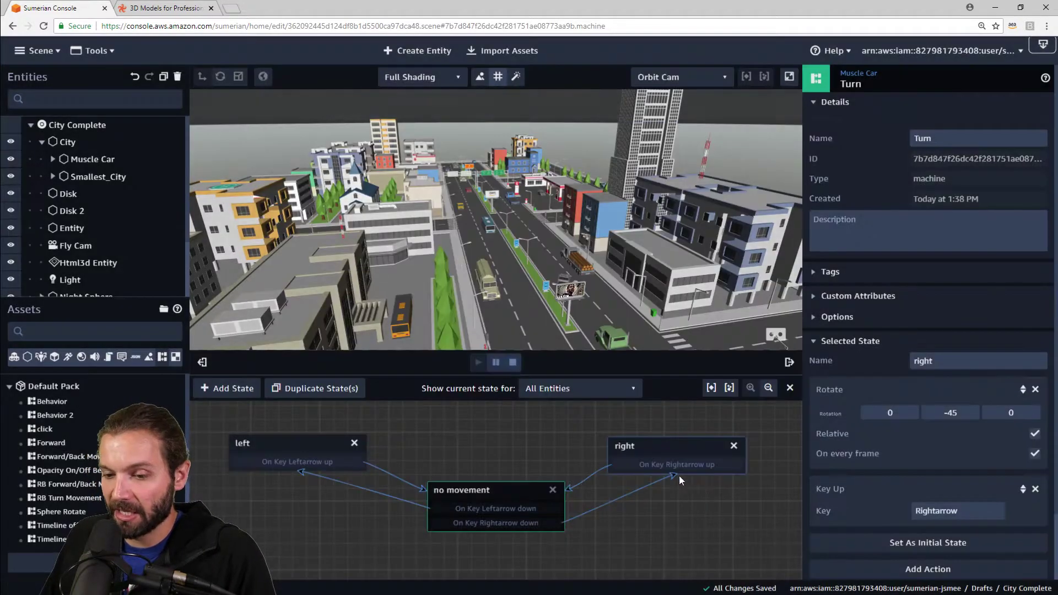
# Deselect the right state and enlarge the 3D viewport by shrinking the state machine editor
pyautogui.click(544, 444)
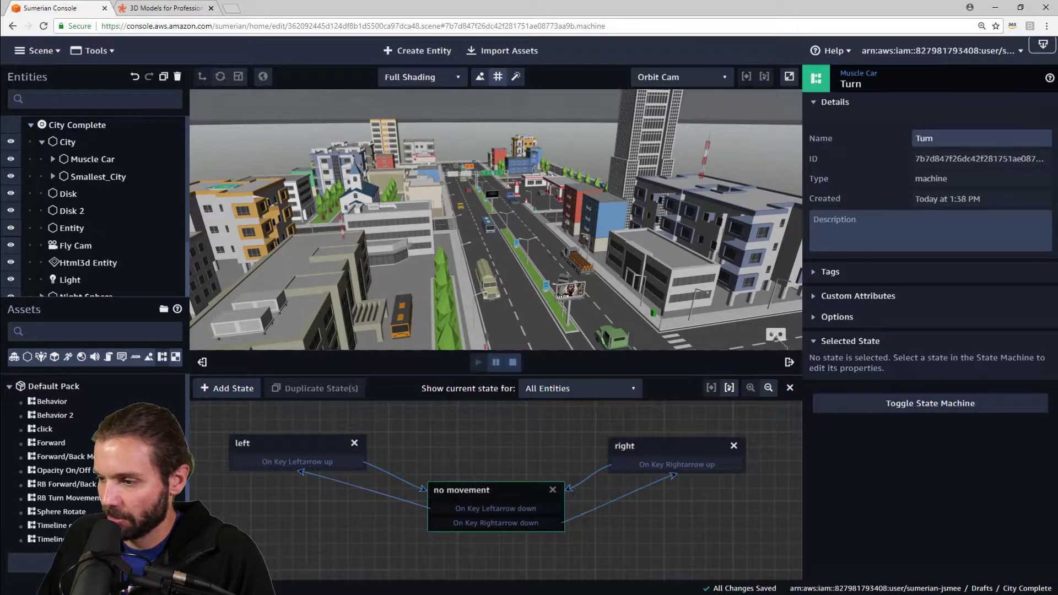
pyautogui.scroll(-2, 614, 233)
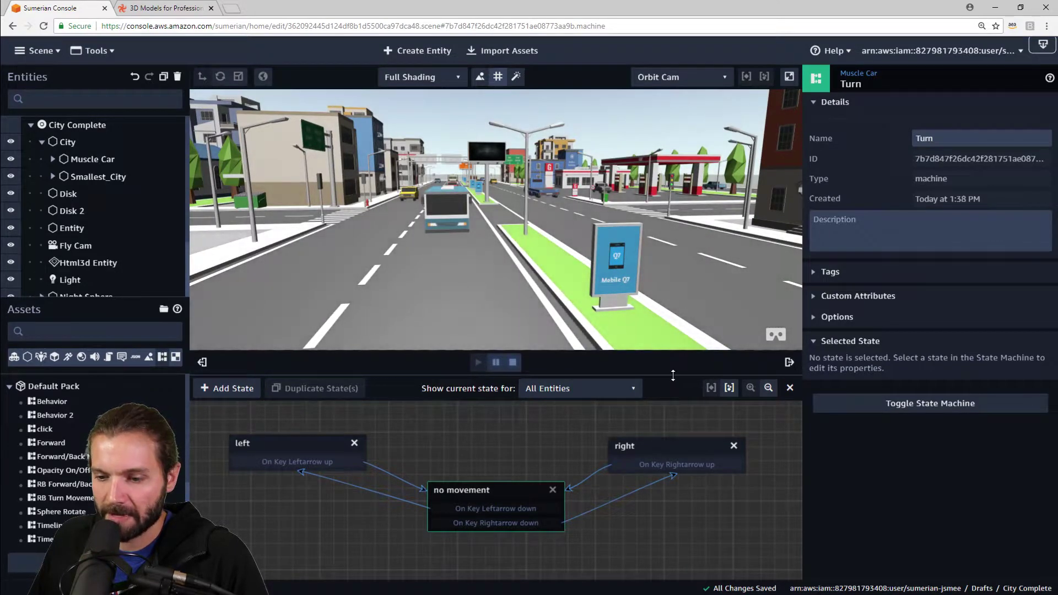
pyautogui.moveTo(666, 375); pyautogui.dragTo(660, 479)
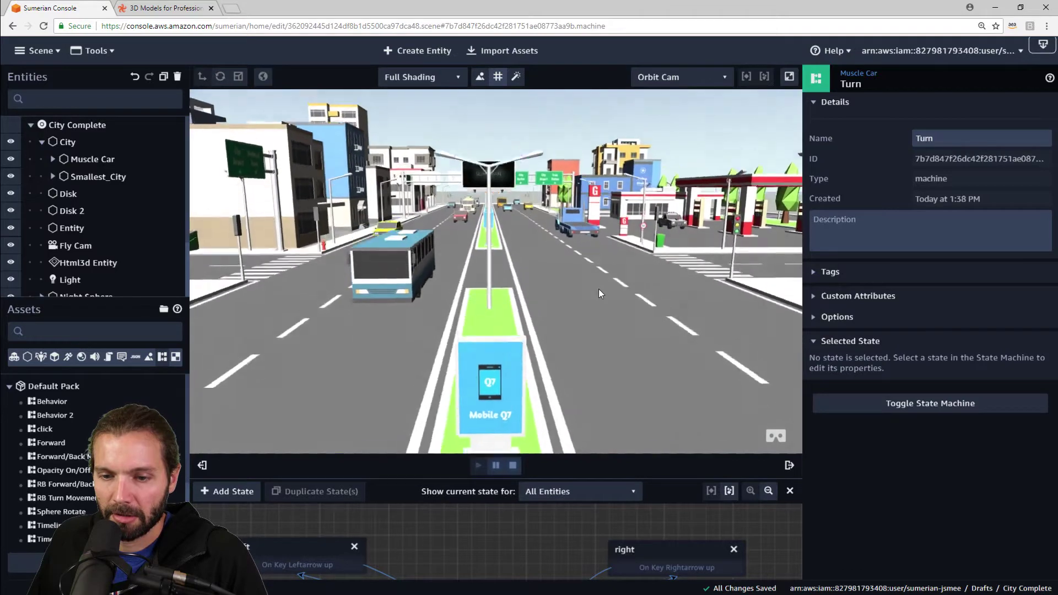
pyautogui.click(500, 78)
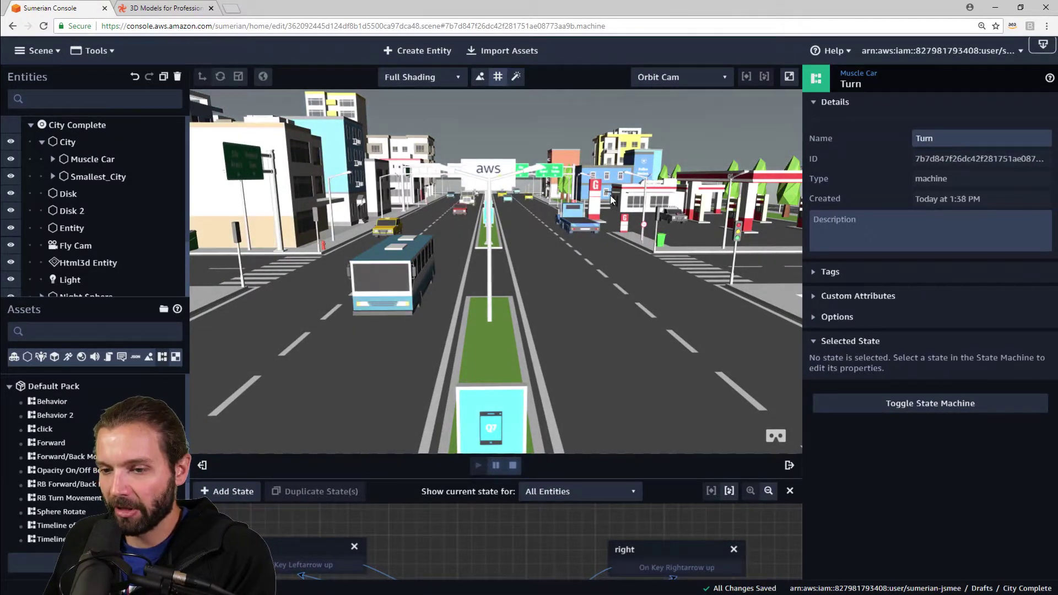
# Create a fixed camera entity in the city scene
pyautogui.click(420, 53)
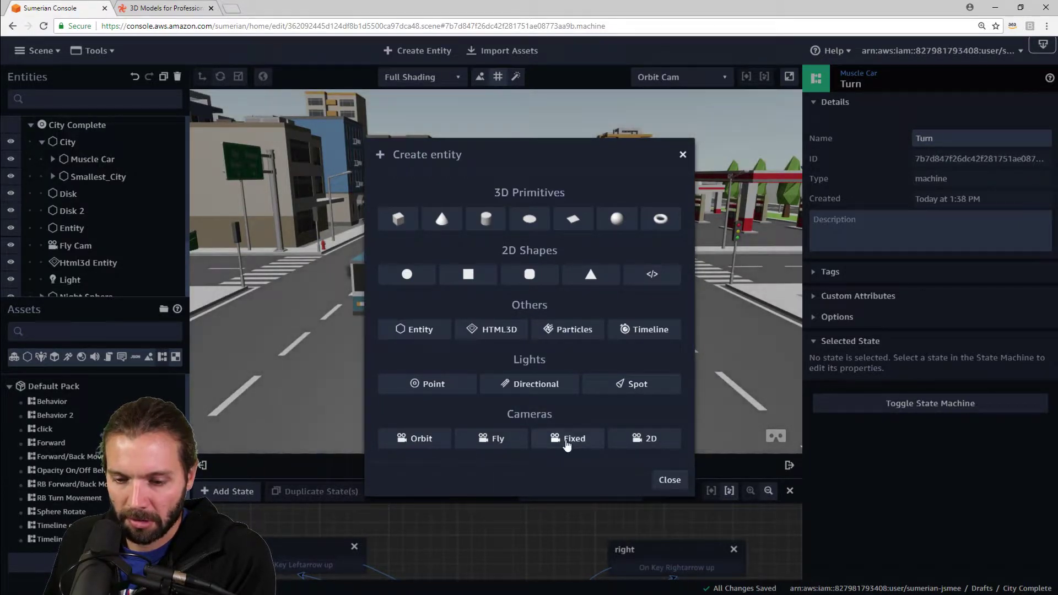
pyautogui.click(570, 439)
pyautogui.scroll(-5, 550, 240)
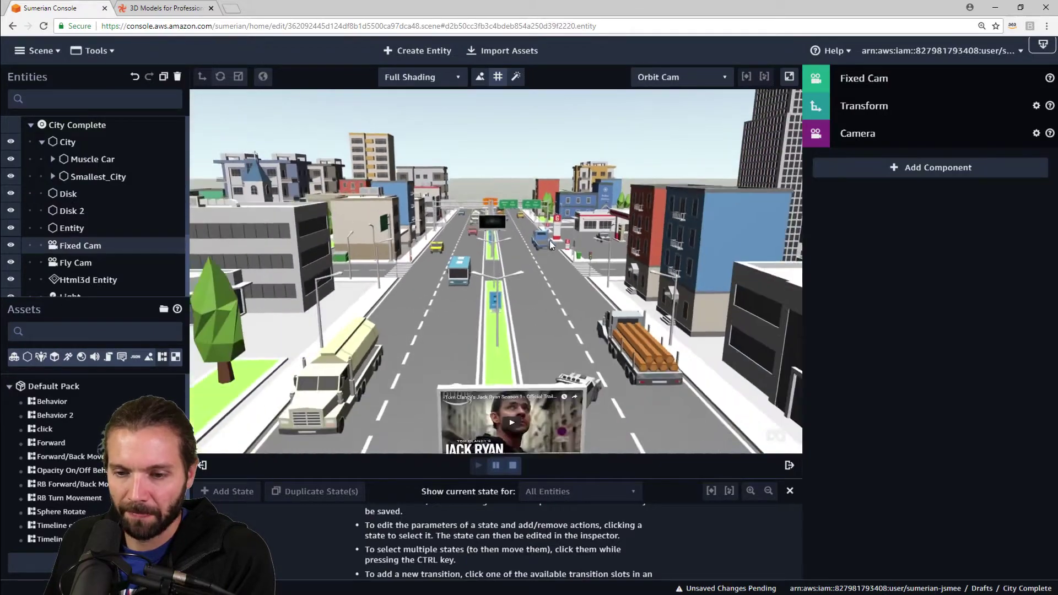
pyautogui.scroll(-6, 550, 245)
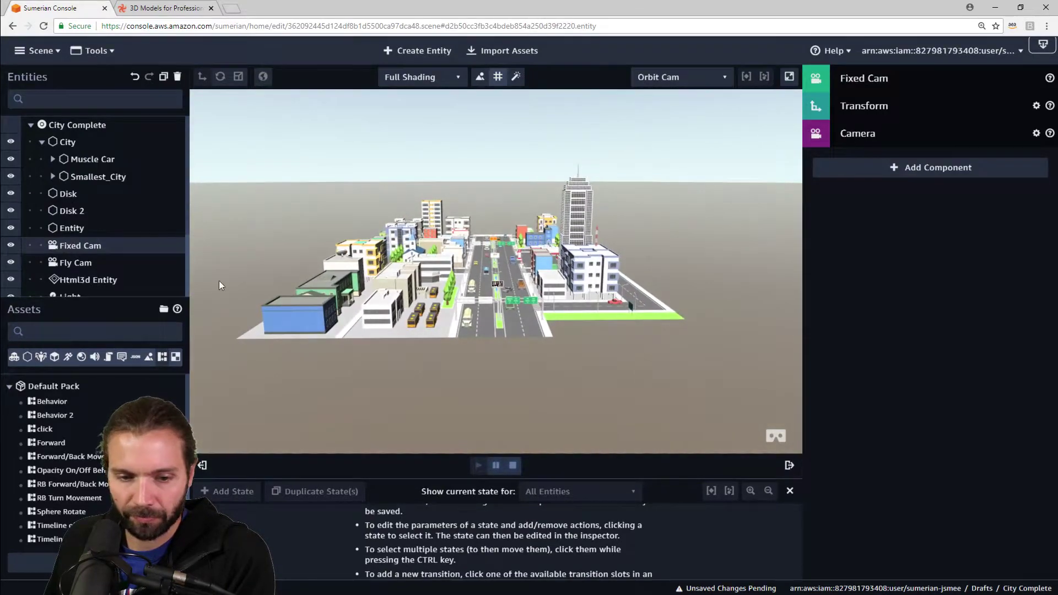
# View the whole city through the orbit camera in the running scene and stop playback
pyautogui.scroll(-3, 259, 277)
pyautogui.scroll(-3, 498, 255)
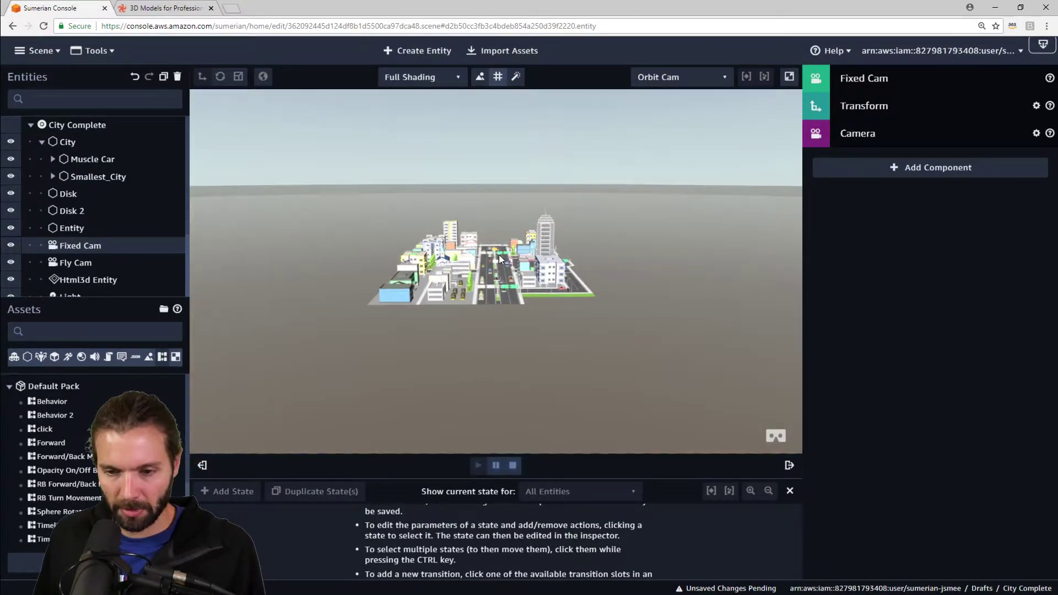
pyautogui.moveTo(594, 267); pyautogui.dragTo(324, 283)
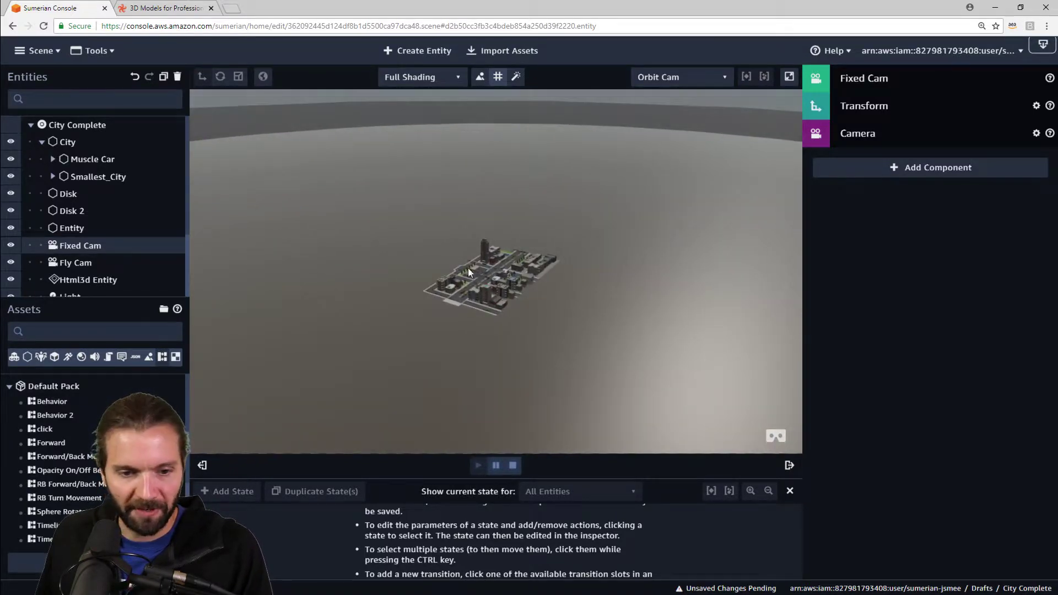
pyautogui.click(513, 466)
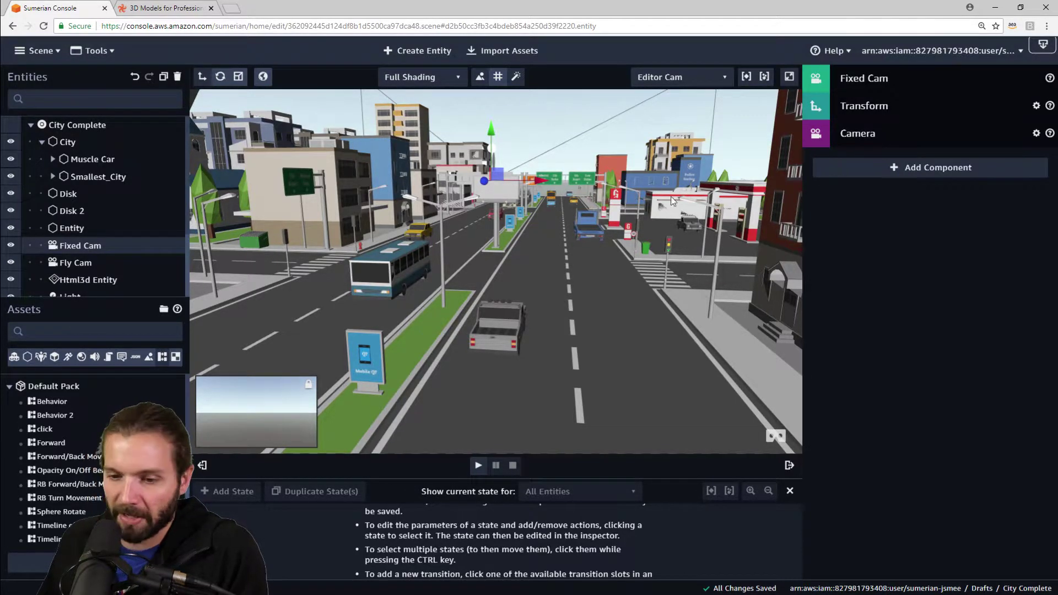
# Move the fixed camera onto the main road beside the green truck, slightly above the street and looking along the lanes
pyautogui.moveTo(670, 196); pyautogui.dragTo(593, 283)
pyautogui.scroll(-5, 590, 275)
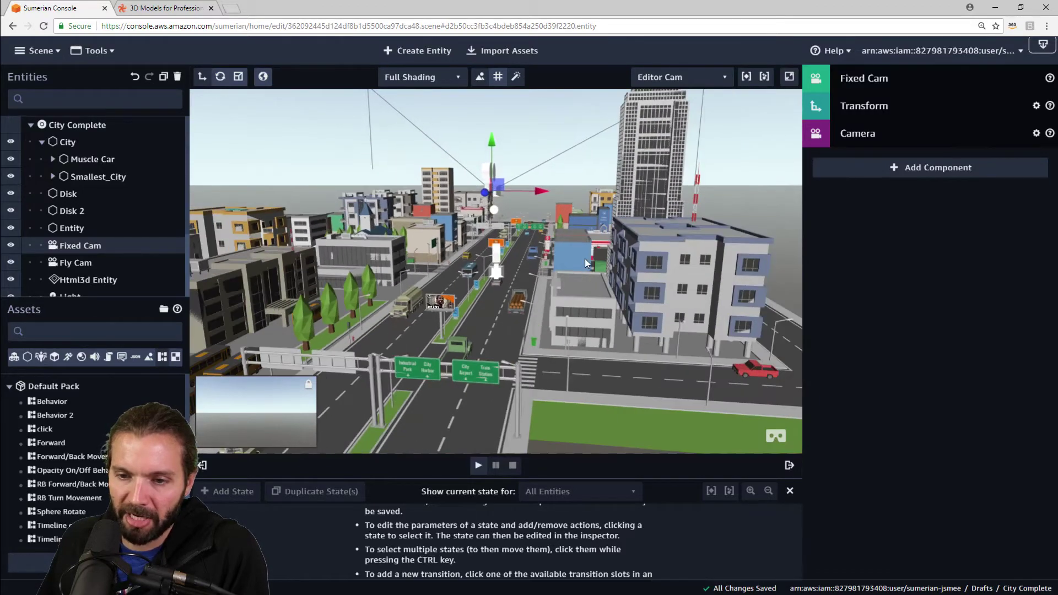
pyautogui.moveTo(663, 154); pyautogui.dragTo(569, 200)
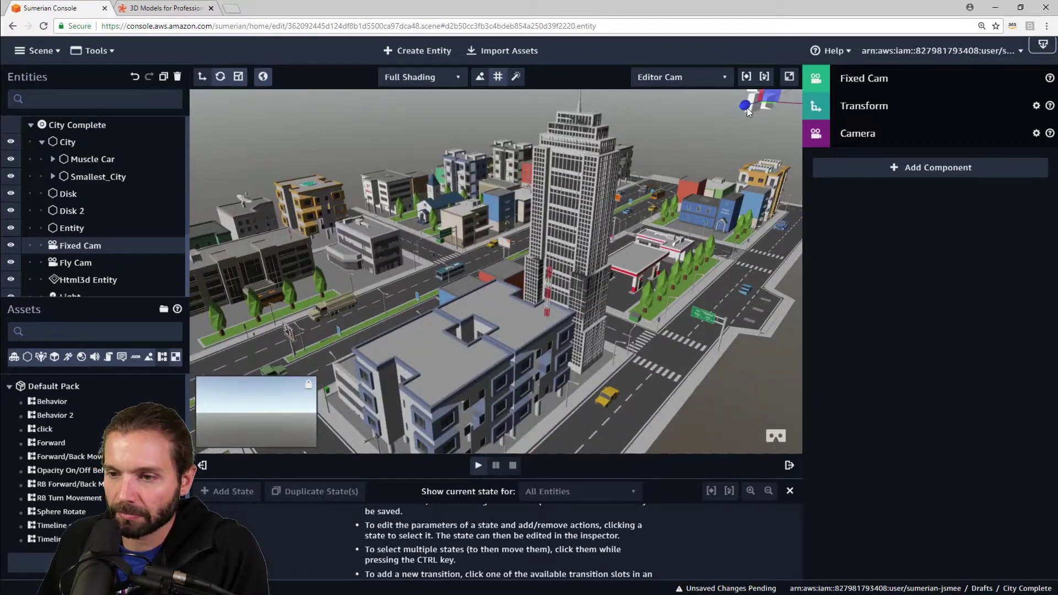
pyautogui.moveTo(737, 111); pyautogui.dragTo(174, 321)
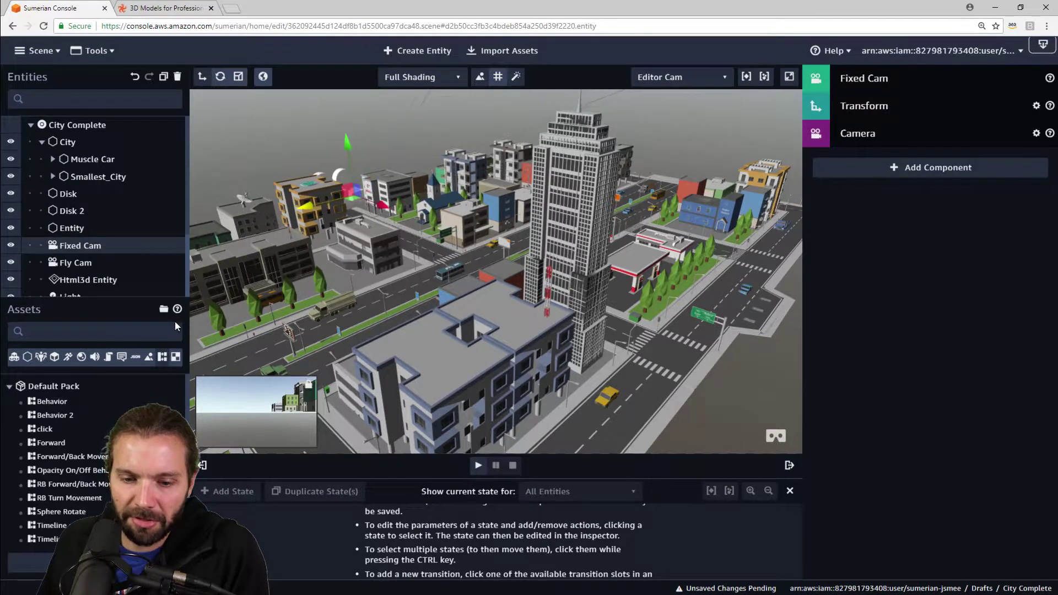
pyautogui.moveTo(381, 209); pyautogui.dragTo(527, 296)
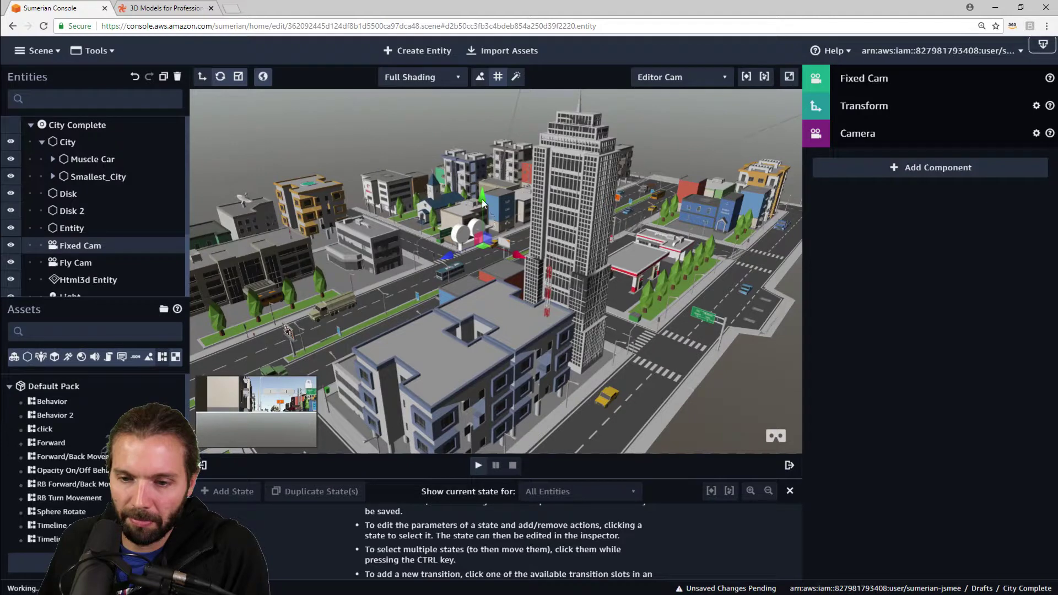
pyautogui.moveTo(482, 199)
pyautogui.mouseDown()
pyautogui.moveTo(483, 181)
pyautogui.moveTo(483, 193)
pyautogui.mouseUp()
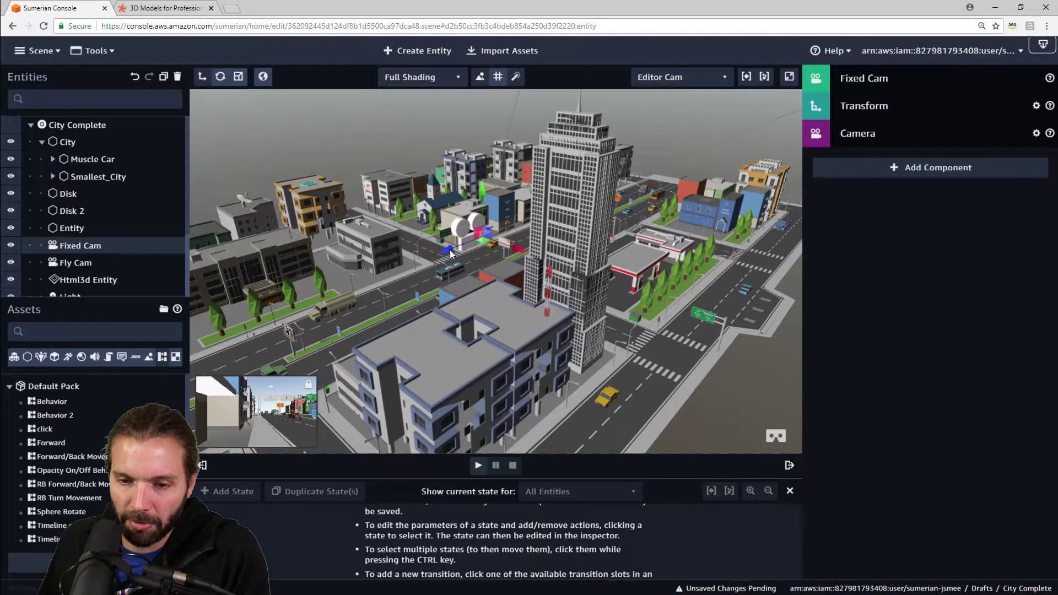
pyautogui.moveTo(449, 249); pyautogui.dragTo(272, 302)
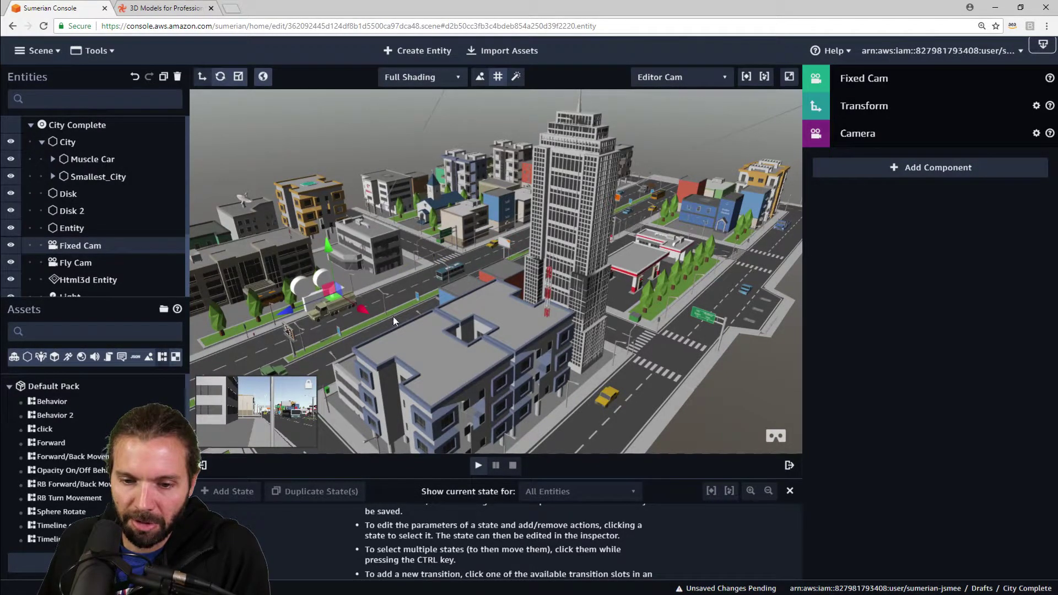
pyautogui.moveTo(359, 310); pyautogui.dragTo(389, 327)
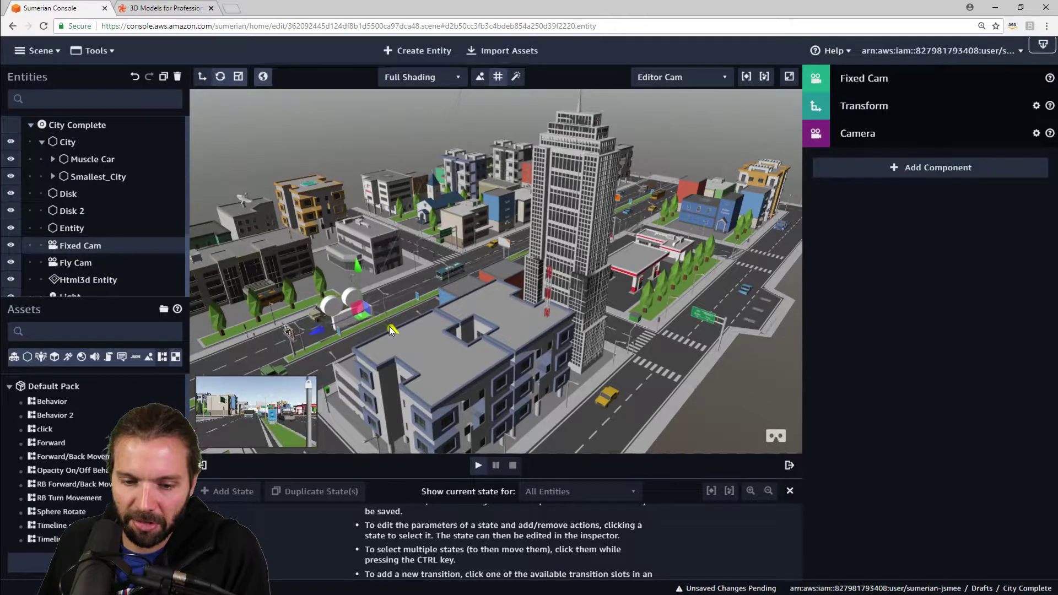
# Inspect the fixed camera's placement at street level, close the state machine editor and shift the camera slightly toward the grassy median
pyautogui.scroll(5, 380, 295)
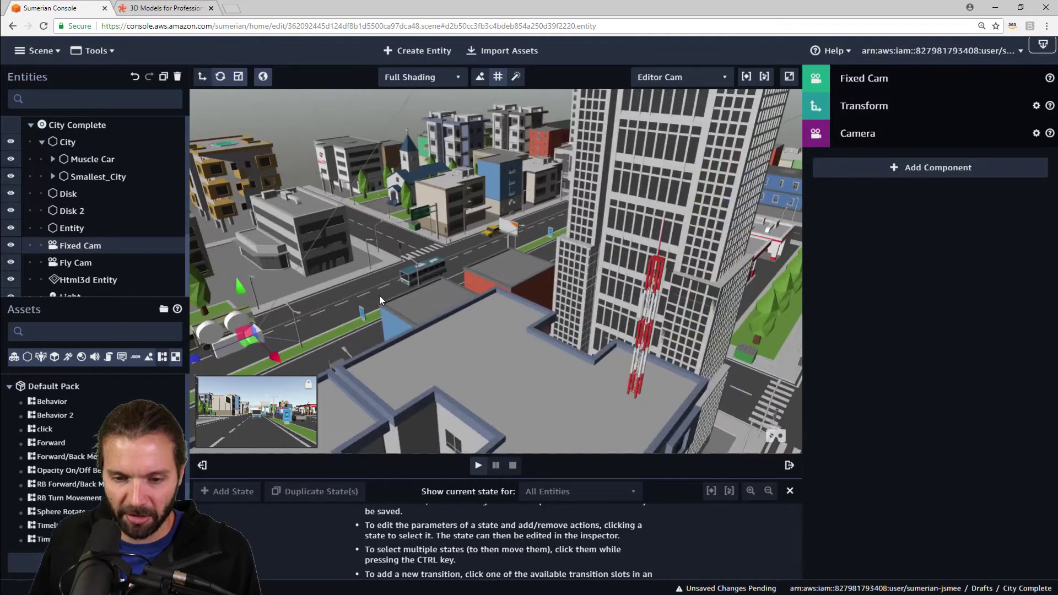
pyautogui.scroll(2, 379, 296)
pyautogui.moveTo(340, 340); pyautogui.dragTo(454, 294, button='right')
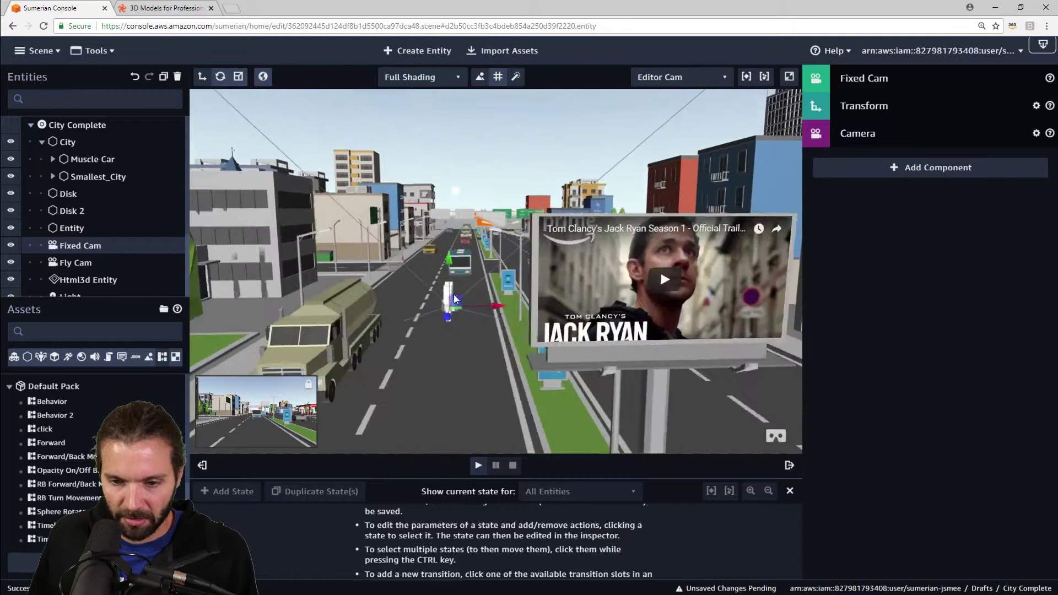
pyautogui.scroll(8, 458, 270)
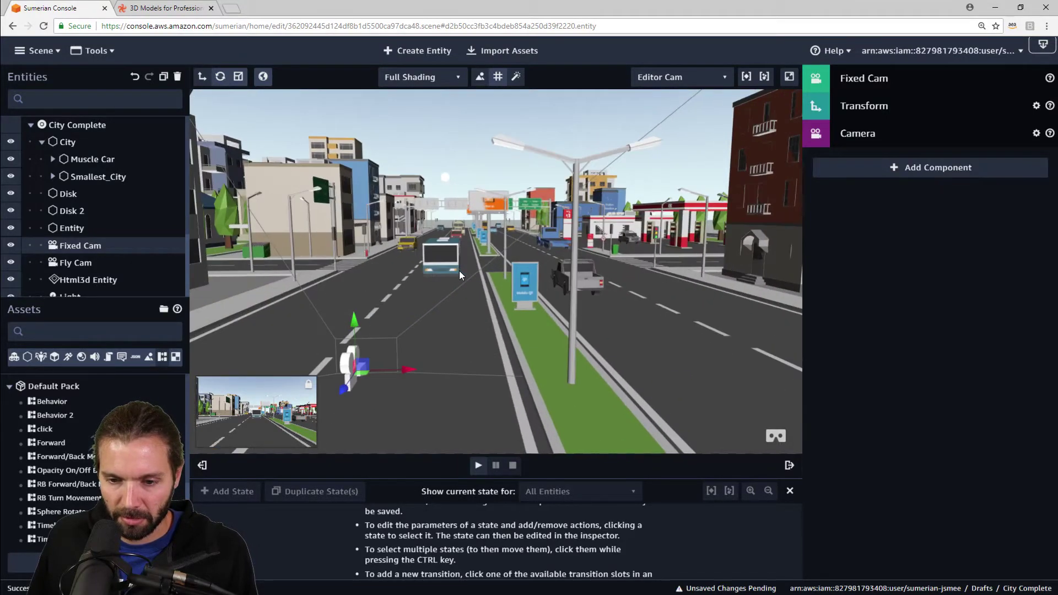
pyautogui.moveTo(429, 329)
pyautogui.mouseDown(button='right')
pyautogui.moveTo(437, 310)
pyautogui.moveTo(445, 326)
pyautogui.mouseUp(button='right')
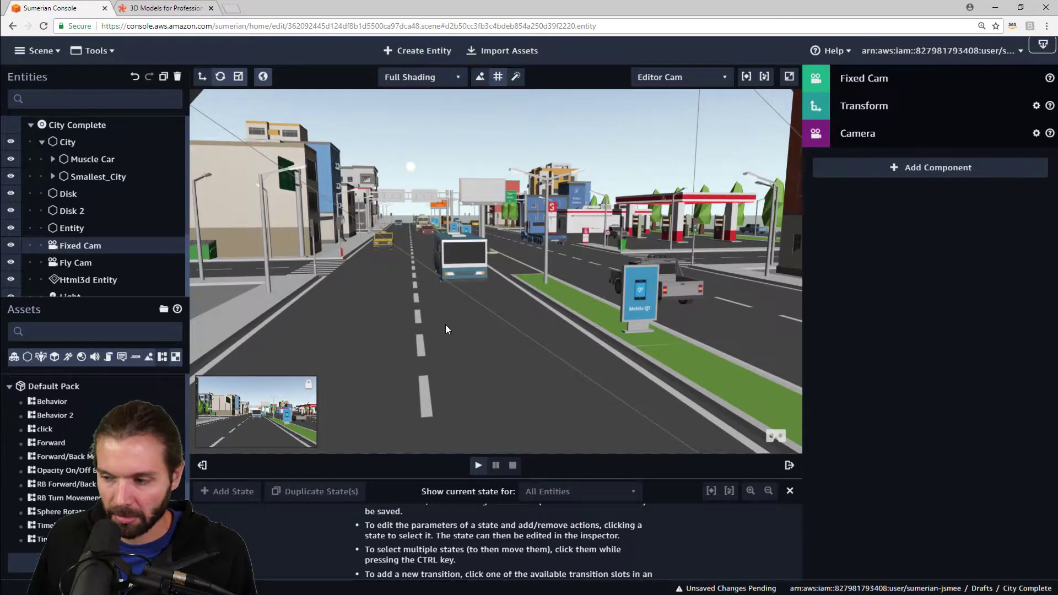
pyautogui.scroll(-5, 508, 302)
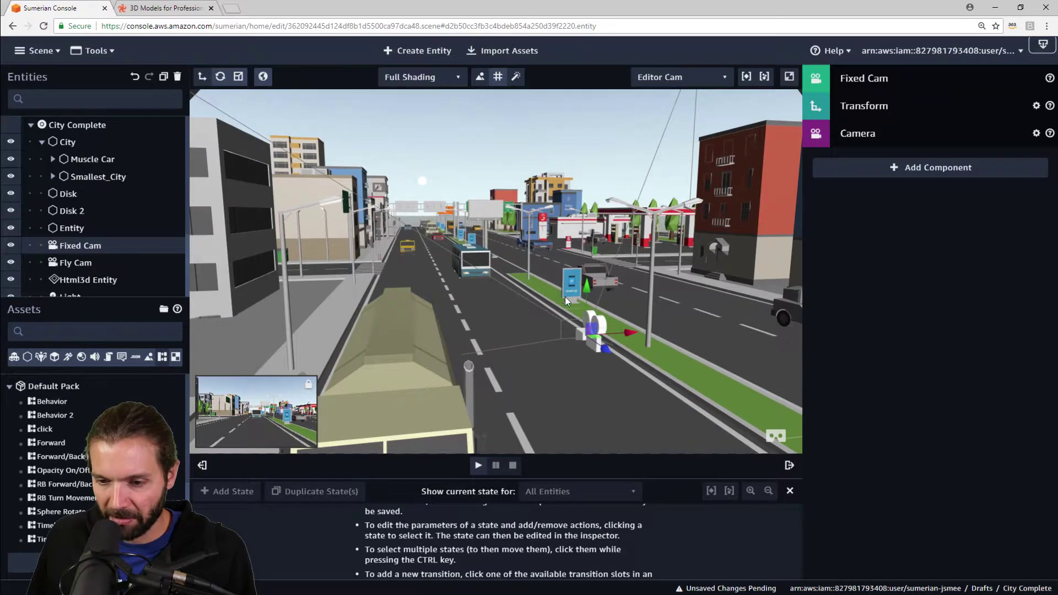
pyautogui.moveTo(614, 280); pyautogui.dragTo(584, 283)
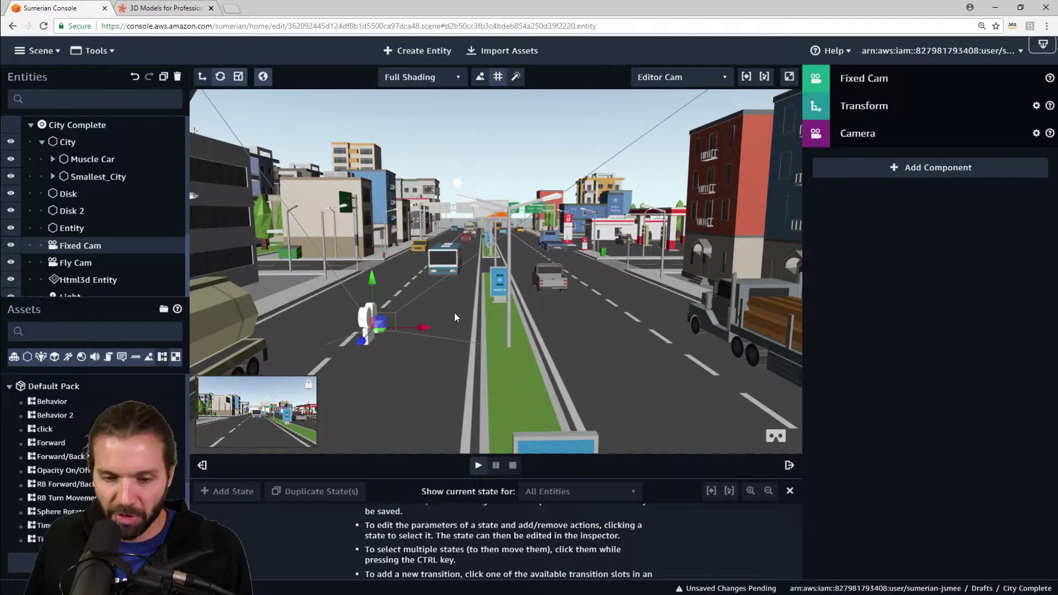
pyautogui.scroll(3, 464, 302)
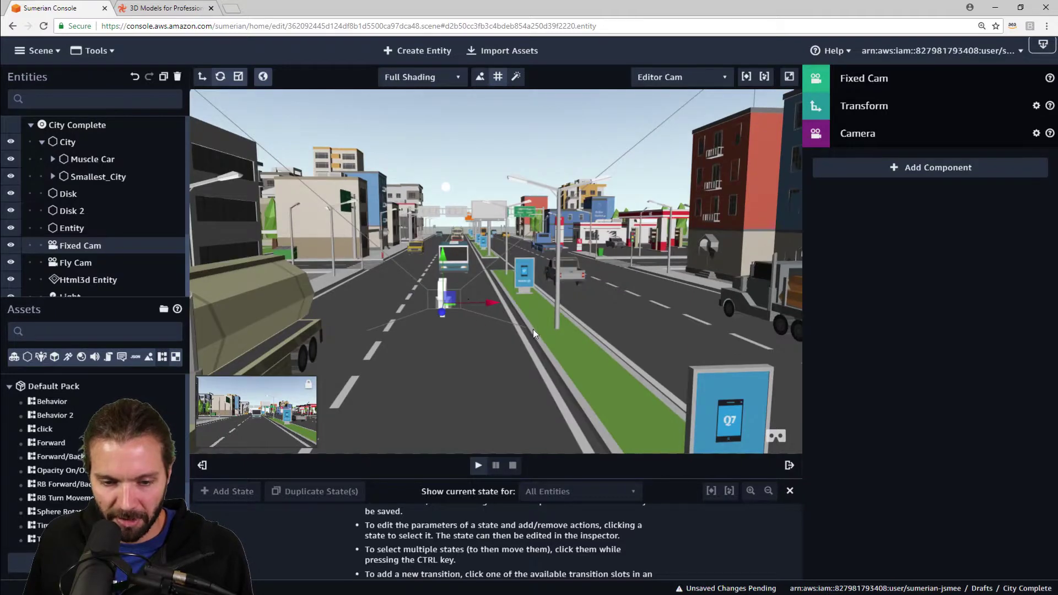
pyautogui.moveTo(534, 329); pyautogui.dragTo(520, 336)
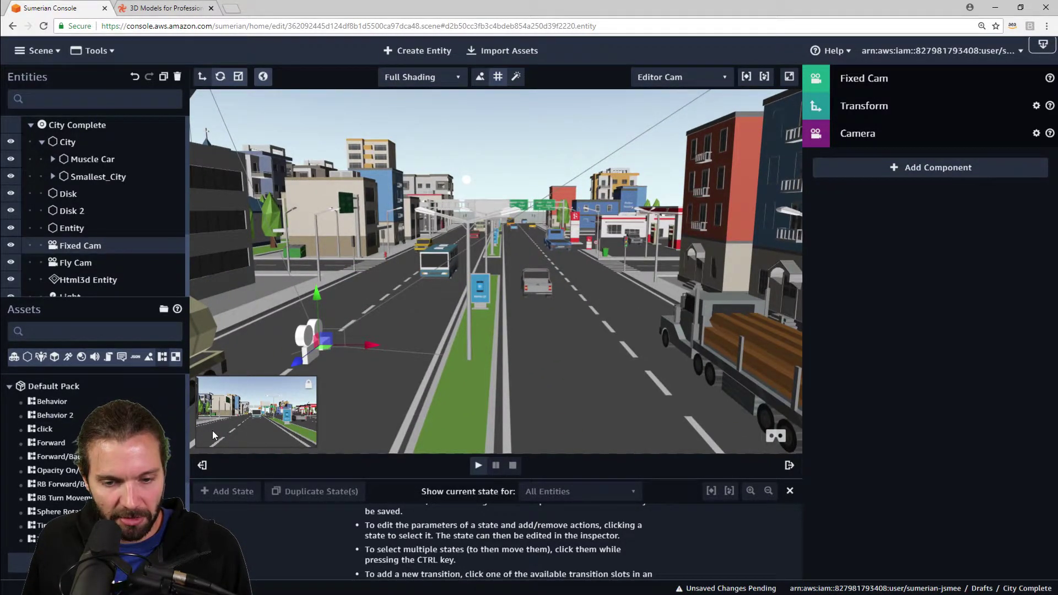
pyautogui.click(789, 491)
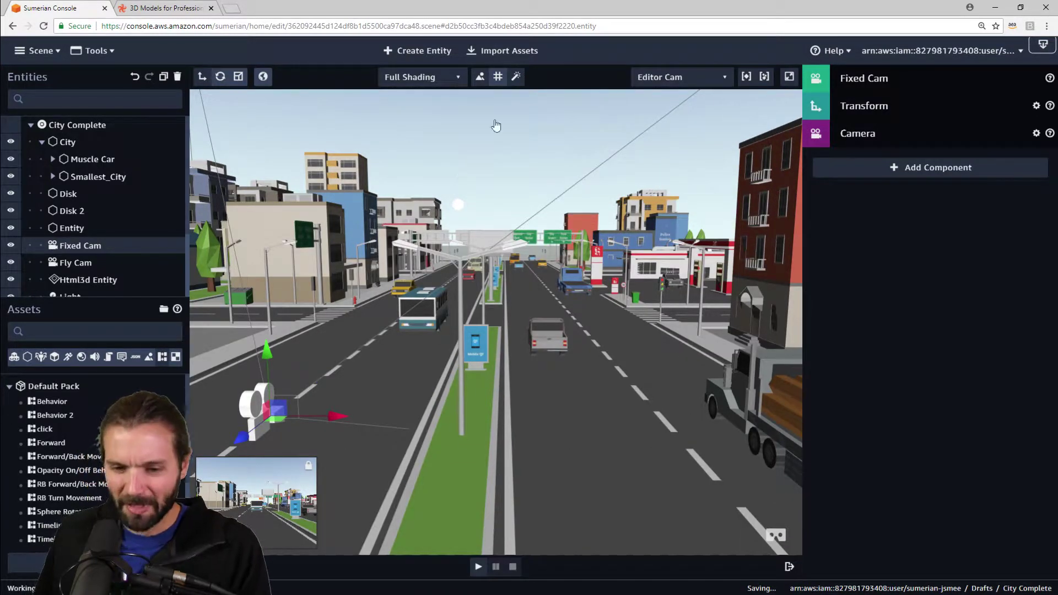
pyautogui.moveTo(328, 418); pyautogui.dragTo(351, 416)
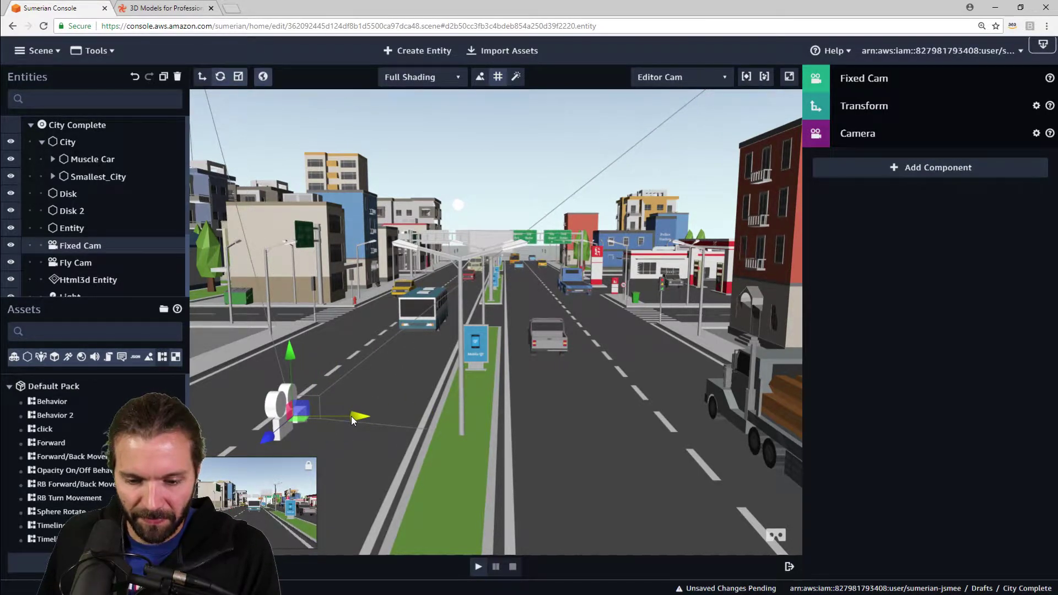
# Create a quad and bring it along the main road to the area ahead of the fixed camera
pyautogui.click(424, 51)
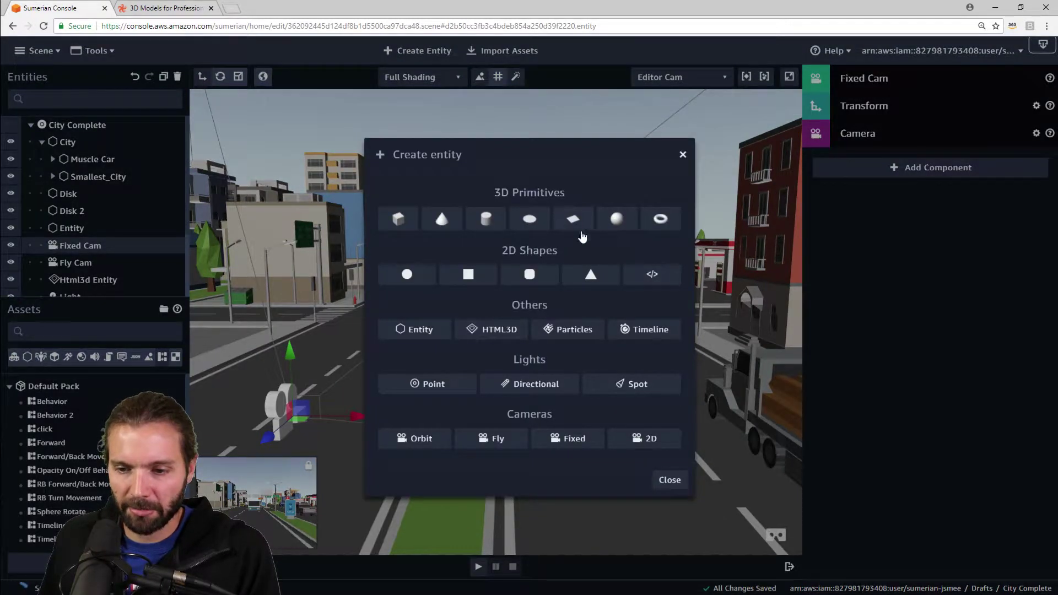
pyautogui.click(571, 221)
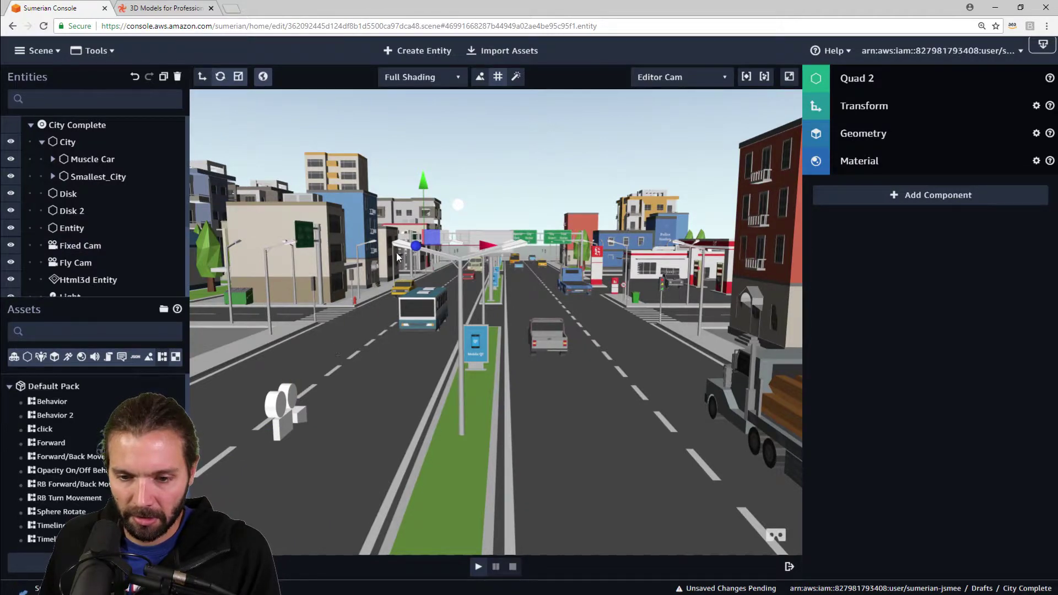
pyautogui.moveTo(416, 247); pyautogui.dragTo(239, 257)
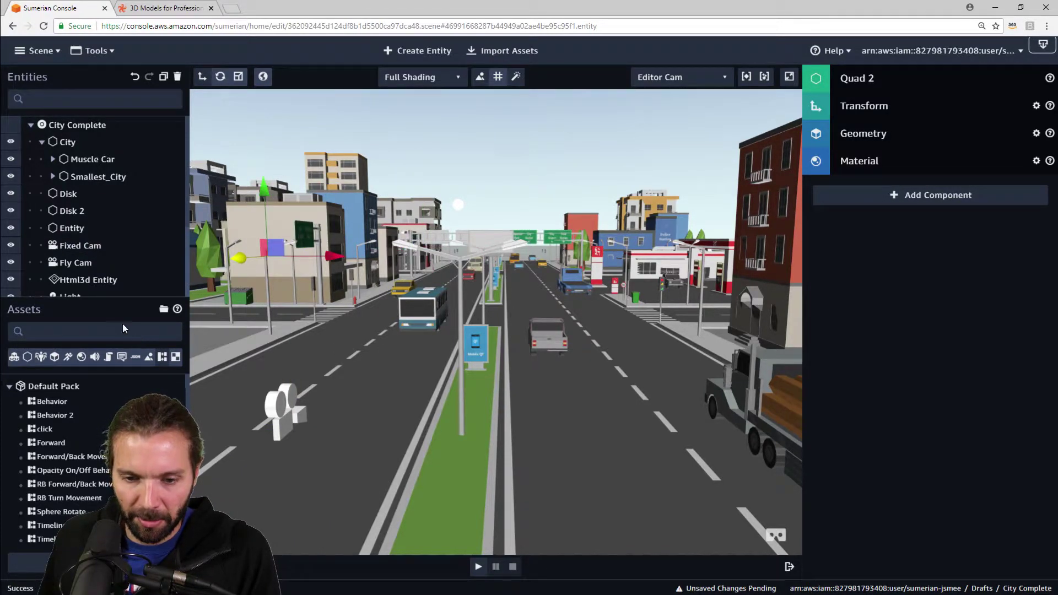
pyautogui.moveTo(514, 221); pyautogui.dragTo(433, 229)
pyautogui.scroll(-3, 434, 230)
pyautogui.moveTo(500, 121); pyautogui.dragTo(629, 152)
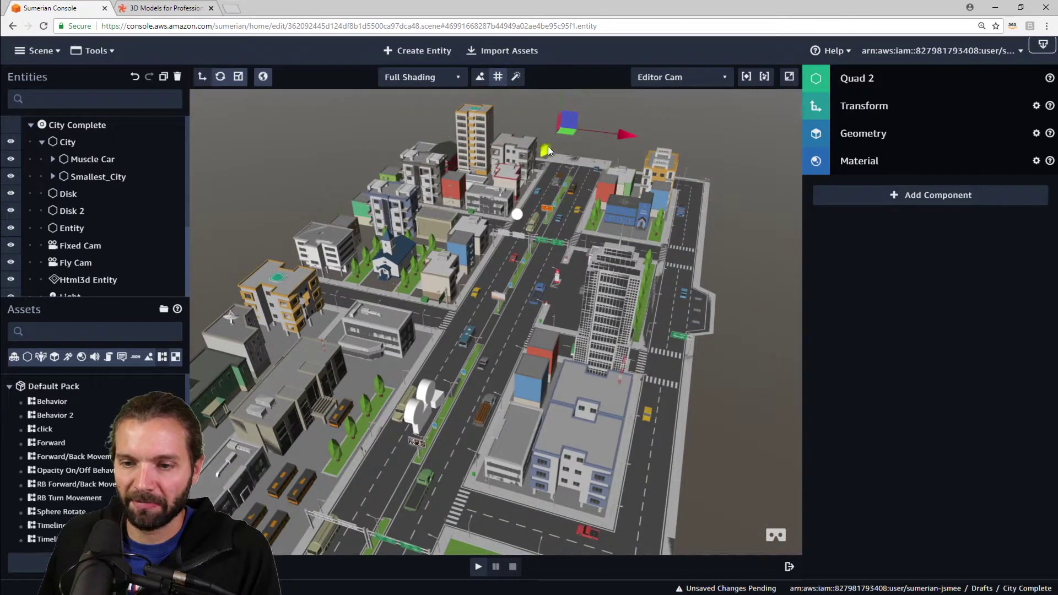
pyautogui.moveTo(548, 147); pyautogui.dragTo(515, 397)
pyautogui.press('f')
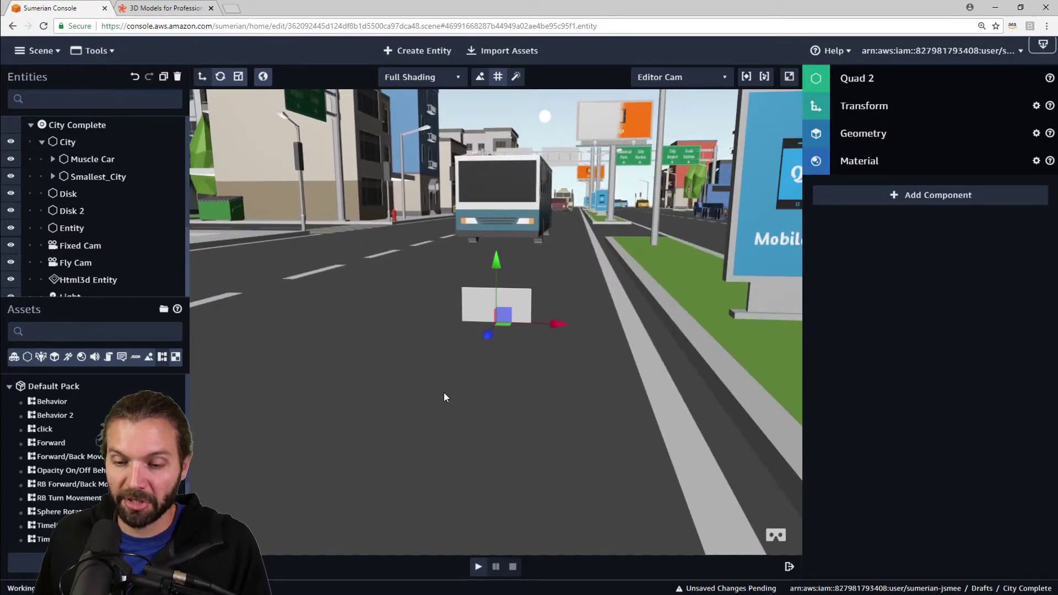
# Move the quad sideways, raise it slightly and bring it back to just in front of the fixed camera
pyautogui.moveTo(444, 397); pyautogui.dragTo(458, 358)
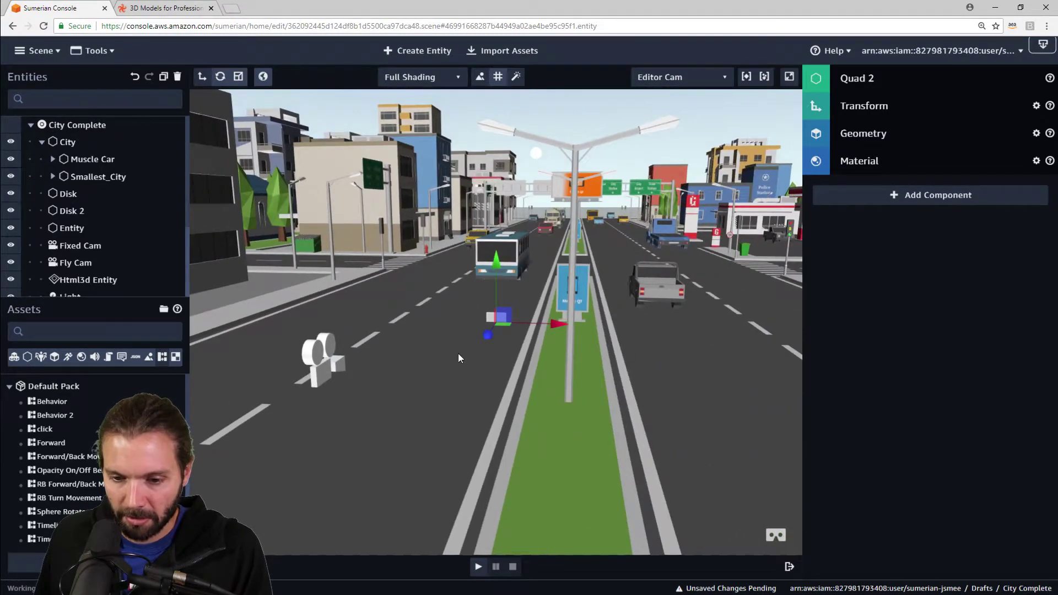
pyautogui.moveTo(555, 323); pyautogui.dragTo(454, 321)
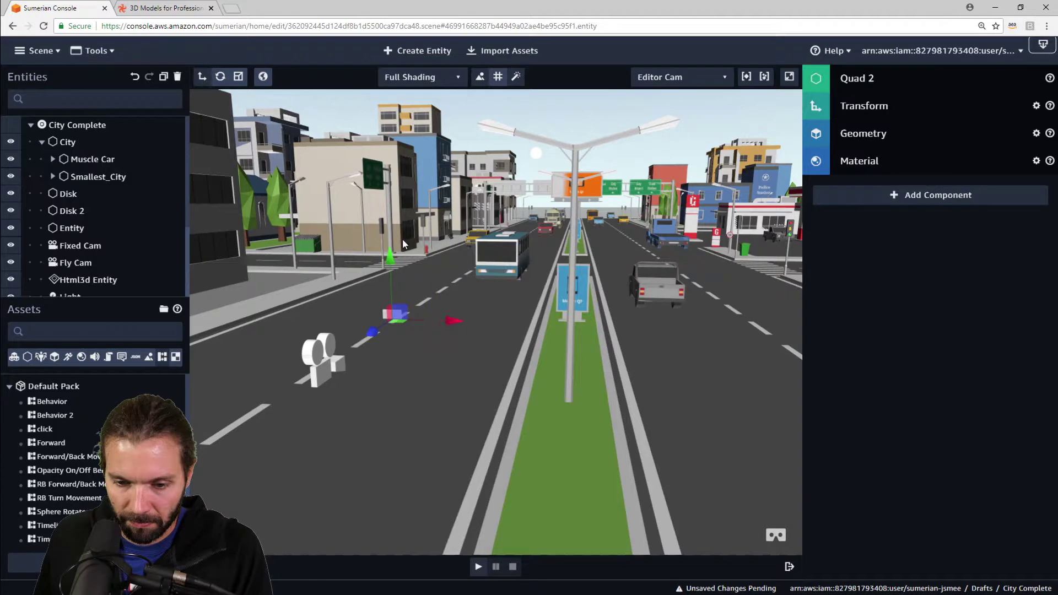
pyautogui.moveTo(390, 261); pyautogui.dragTo(399, 260)
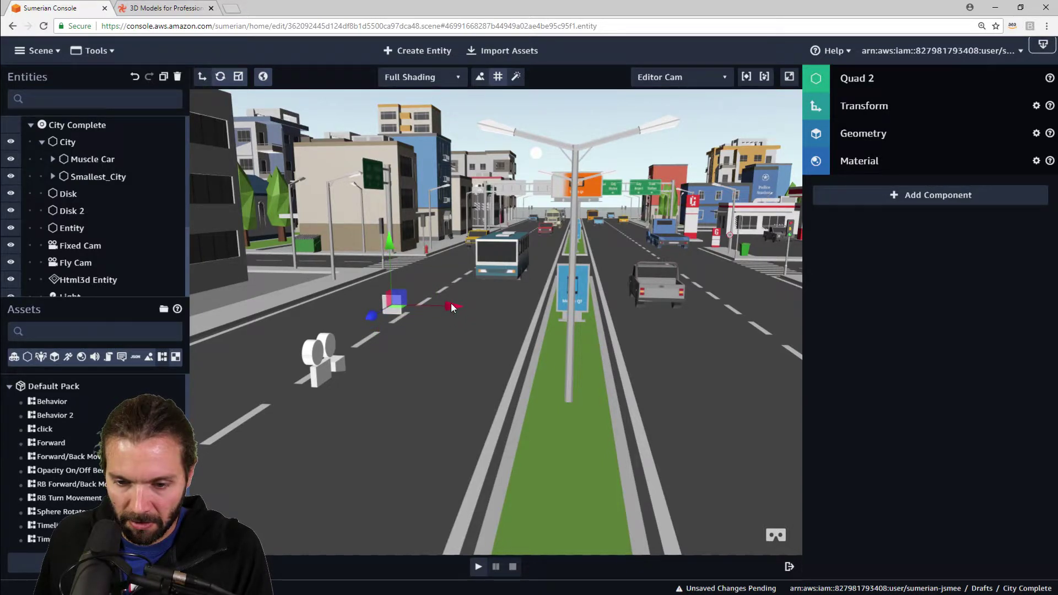
pyautogui.moveTo(371, 315); pyautogui.dragTo(331, 390)
pyautogui.moveTo(421, 348); pyautogui.dragTo(432, 346)
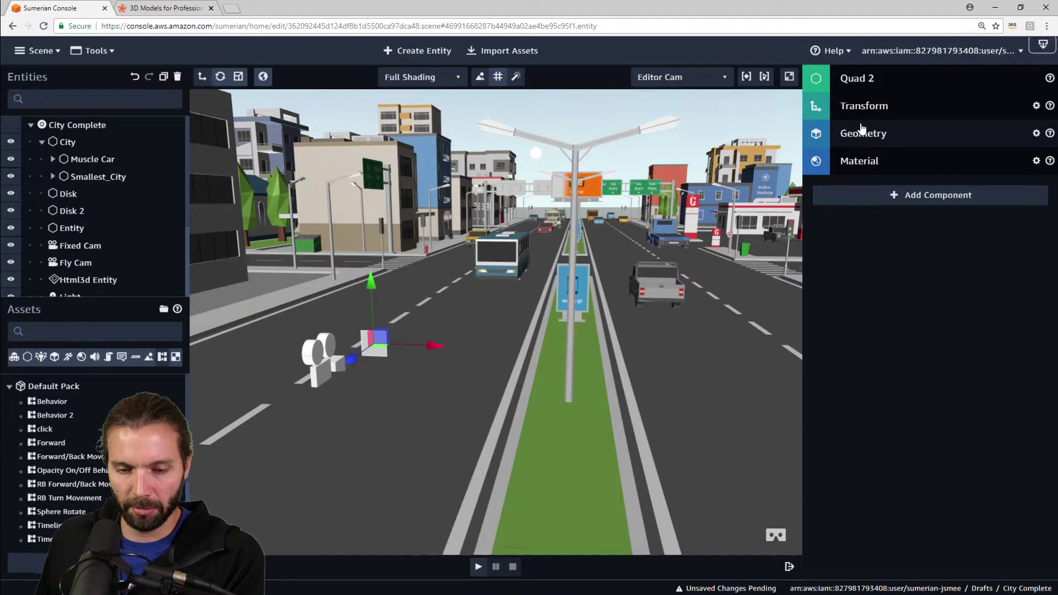
# Check the fixed camera's preview and direction, and shift the new quad sideways toward the grassy median
pyautogui.click(77, 249)
pyautogui.scroll(2, 321, 443)
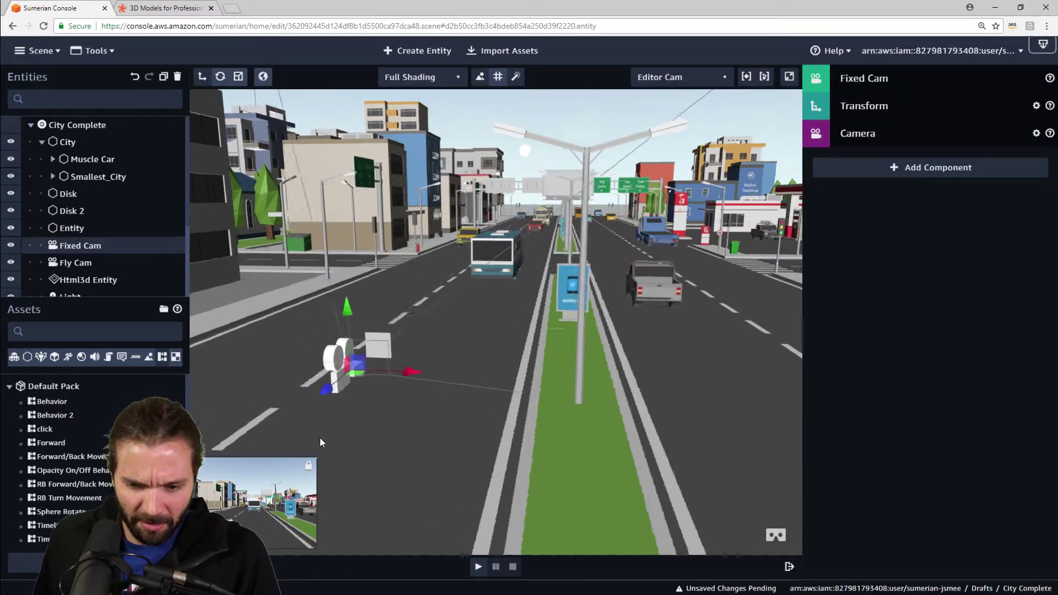
pyautogui.moveTo(320, 437); pyautogui.dragTo(329, 453)
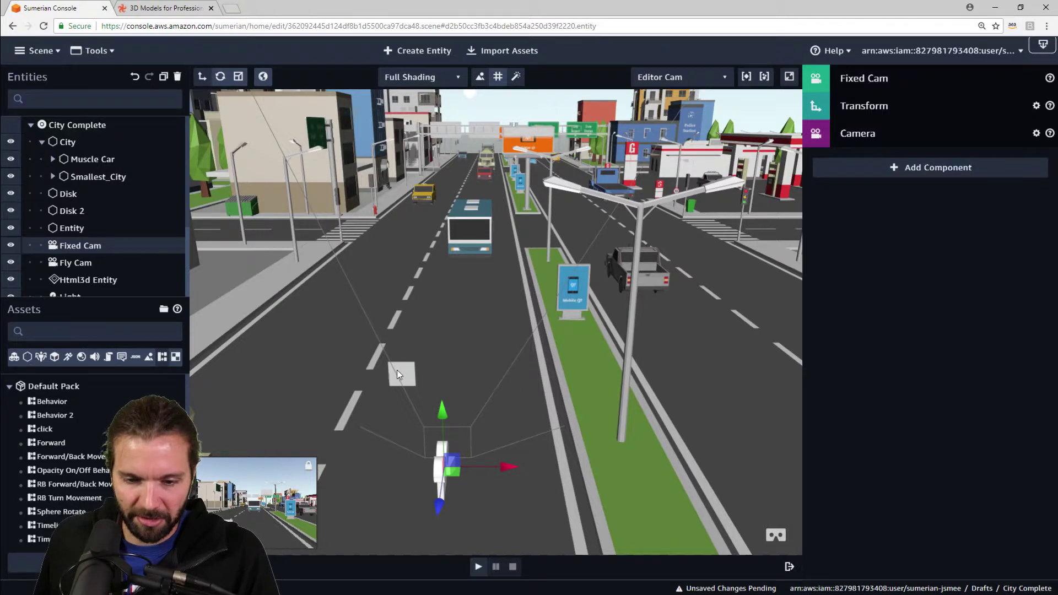
pyautogui.click(398, 371)
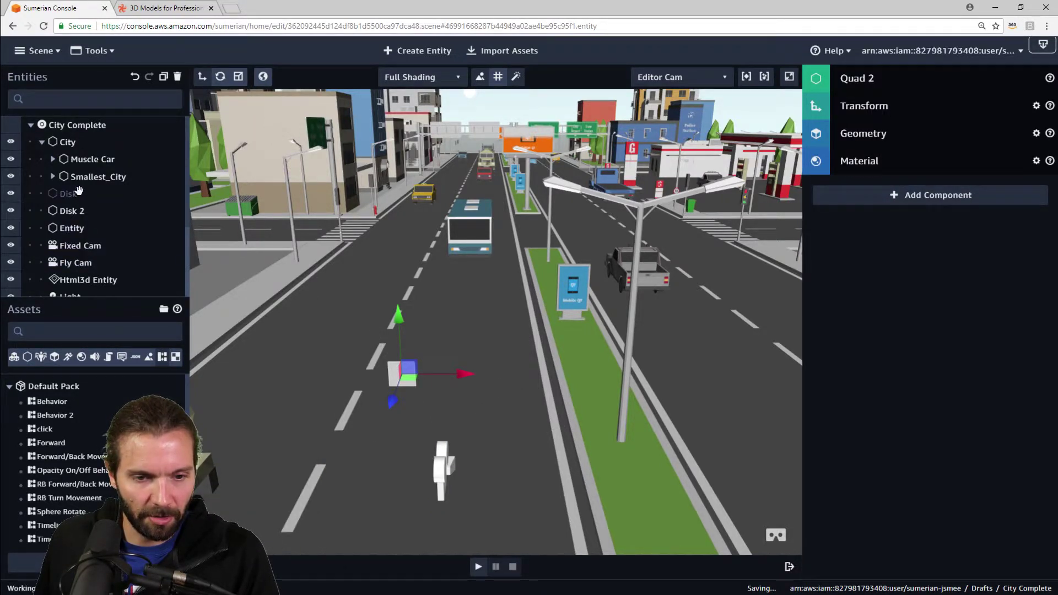
pyautogui.scroll(-3, 79, 190)
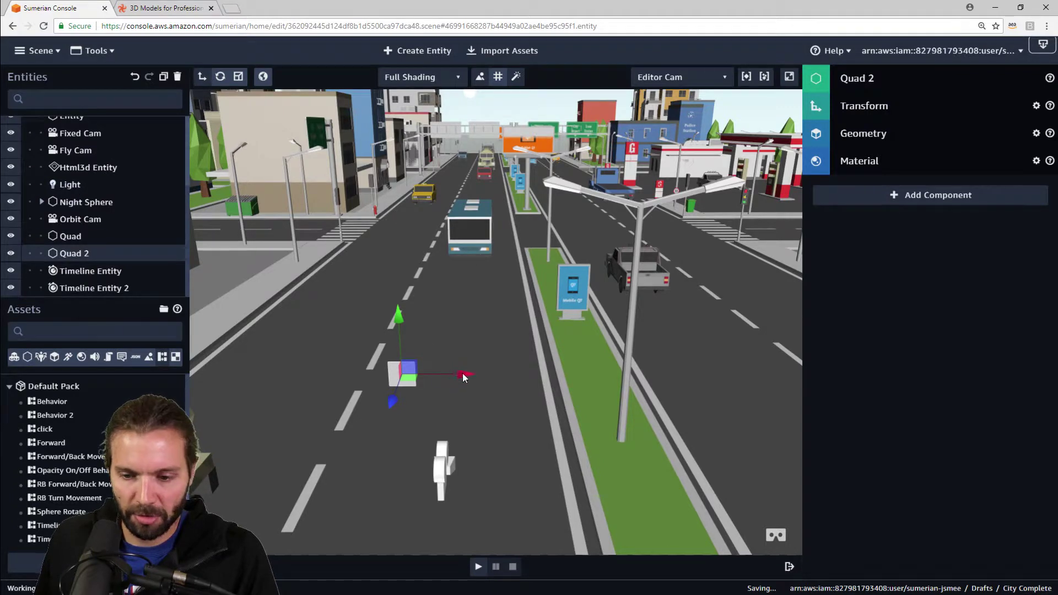
pyautogui.moveTo(463, 377); pyautogui.dragTo(563, 375)
# Rename the Quad 2 entity as Thumbnail
pyautogui.click(872, 80)
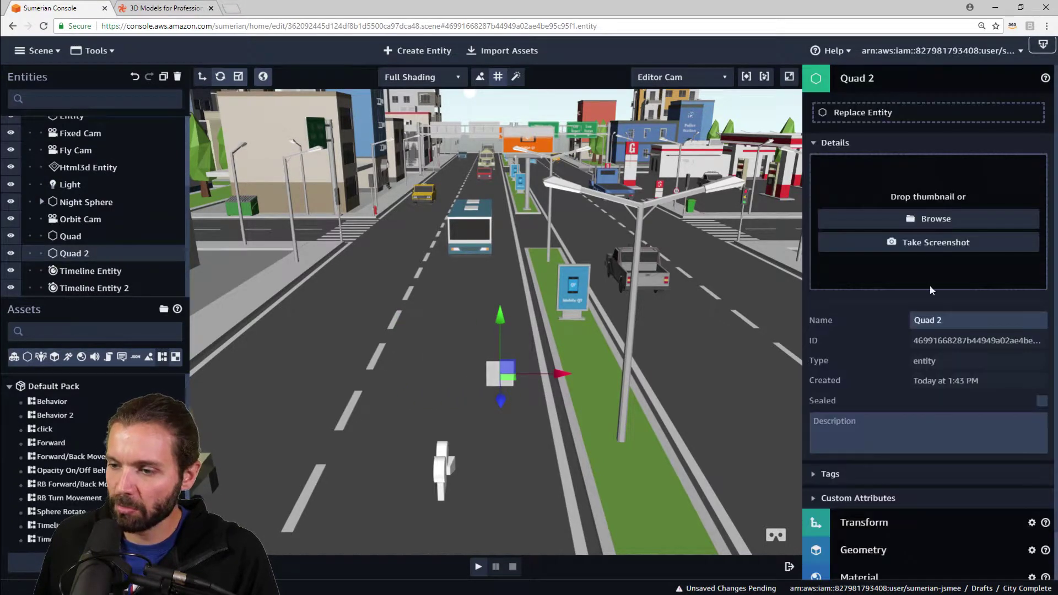
pyautogui.moveTo(949, 321); pyautogui.dragTo(857, 286)
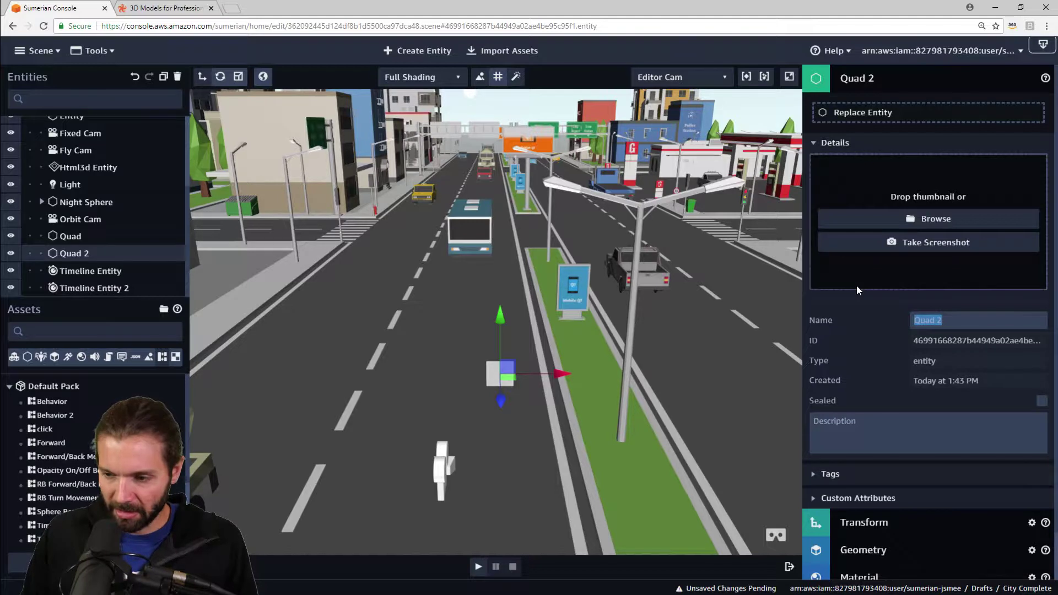
pyautogui.write('Thumbnail')
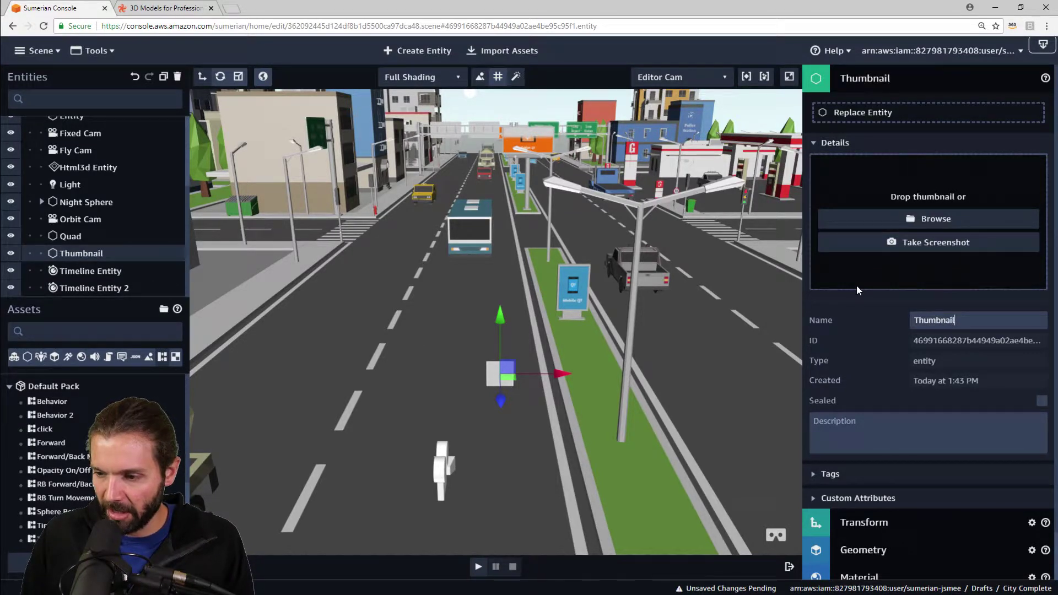
pyautogui.click(537, 442)
# Bring the Thumbnail quad back along the road toward the fixed camera and check the camera's preview
pyautogui.click(503, 368)
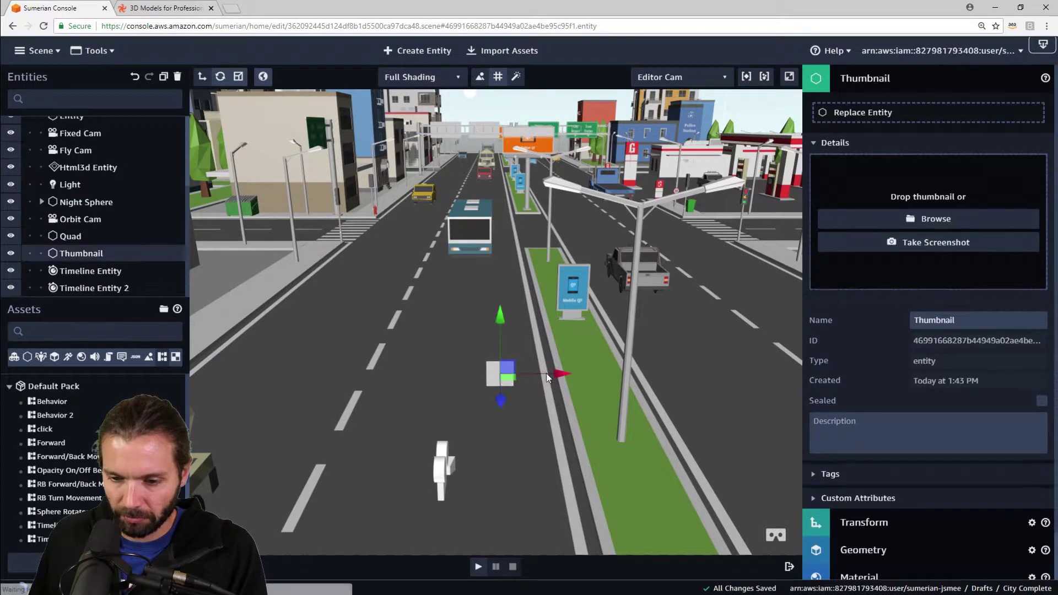
pyautogui.moveTo(547, 372); pyautogui.dragTo(543, 377)
pyautogui.moveTo(476, 401); pyautogui.dragTo(474, 463)
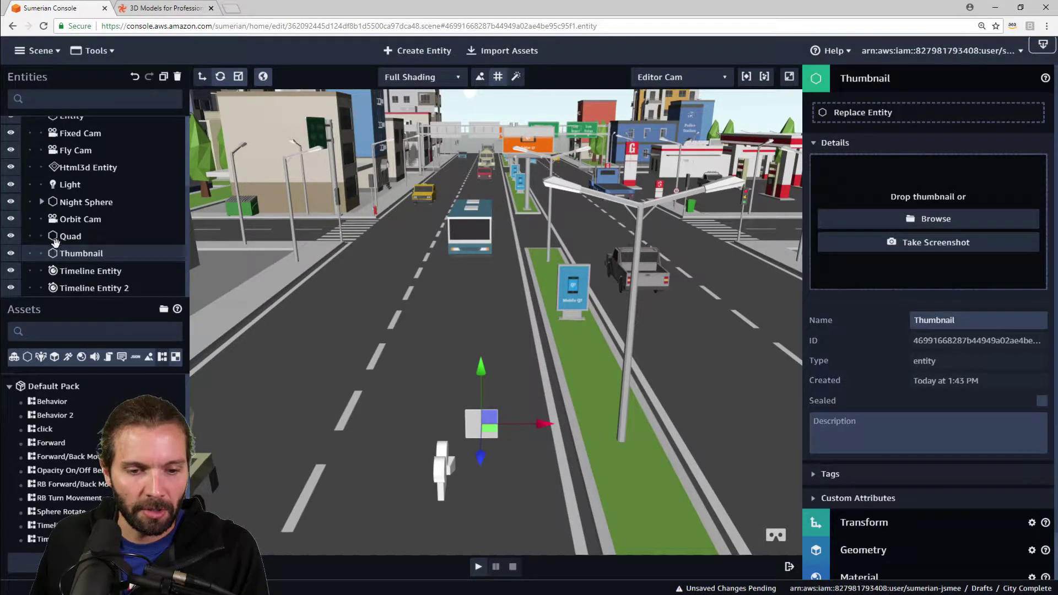
pyautogui.click(78, 133)
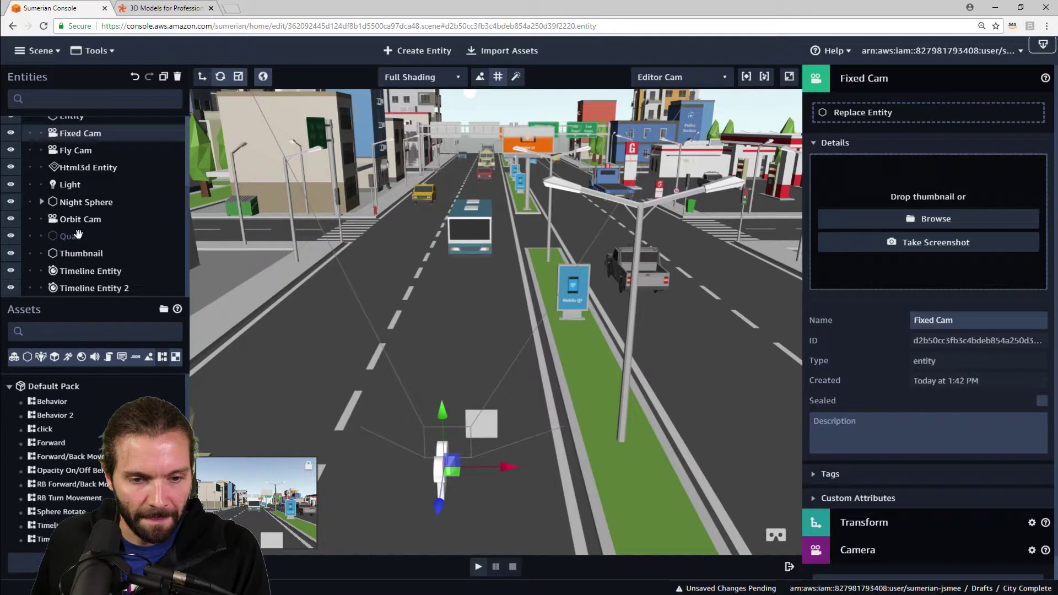
# Raise the Thumbnail quad to the fixed camera's height and bring it closer, shifted toward the grassy median
pyautogui.click(78, 254)
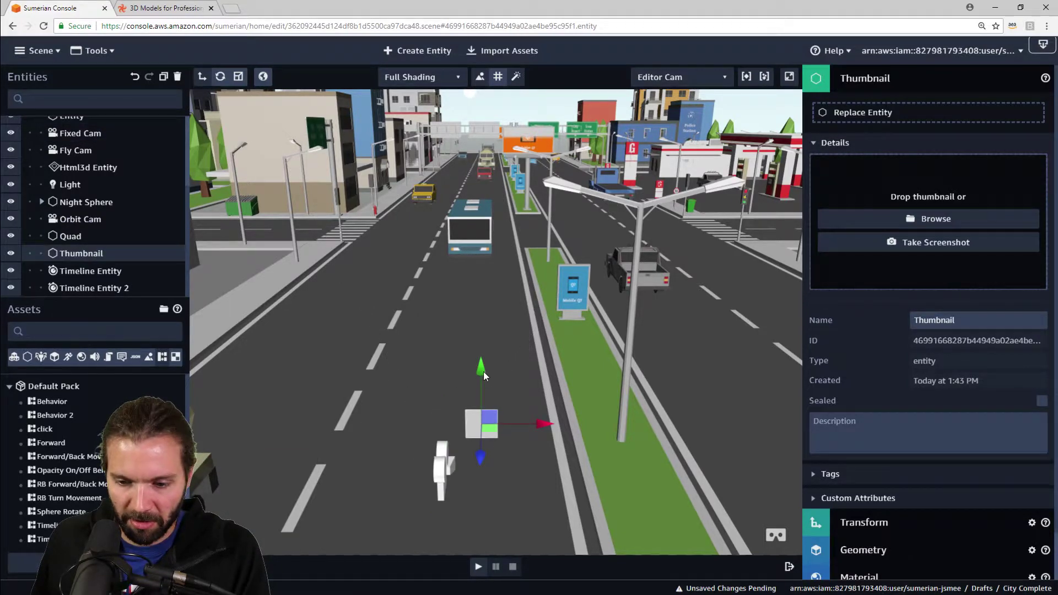
pyautogui.moveTo(483, 368); pyautogui.dragTo(486, 334)
pyautogui.moveTo(477, 423); pyautogui.dragTo(368, 422)
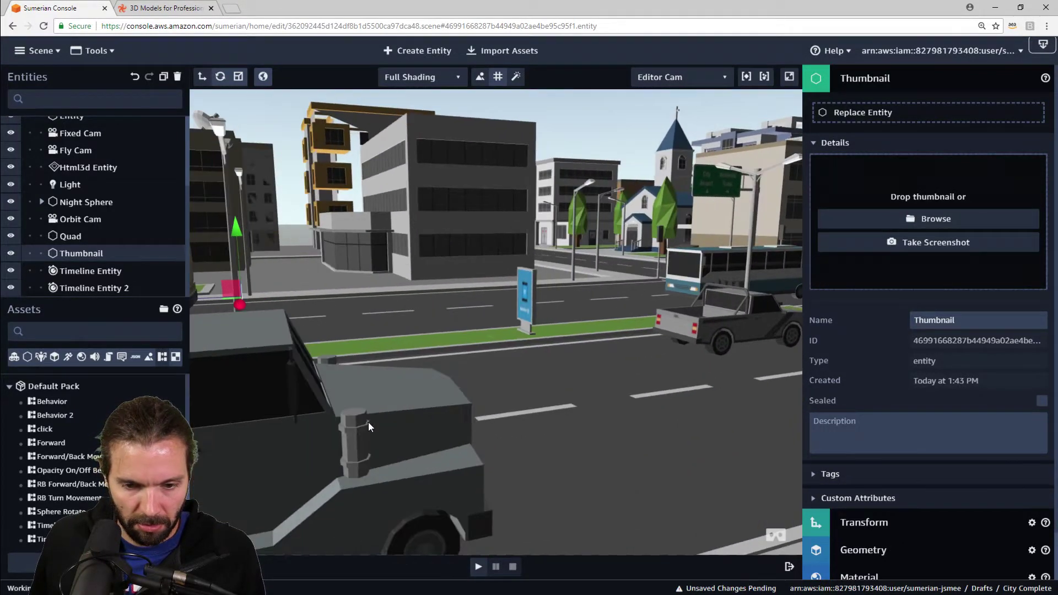
pyautogui.scroll(5, 366, 372)
pyautogui.scroll(-4, 389, 401)
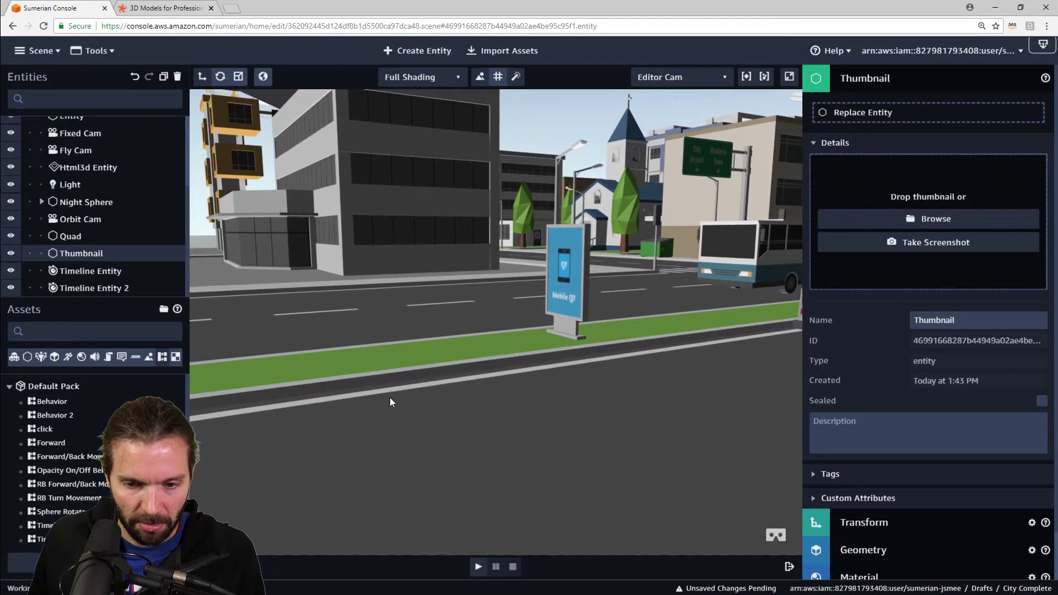
pyautogui.moveTo(392, 378); pyautogui.dragTo(678, 434)
pyautogui.moveTo(523, 442); pyautogui.dragTo(538, 476)
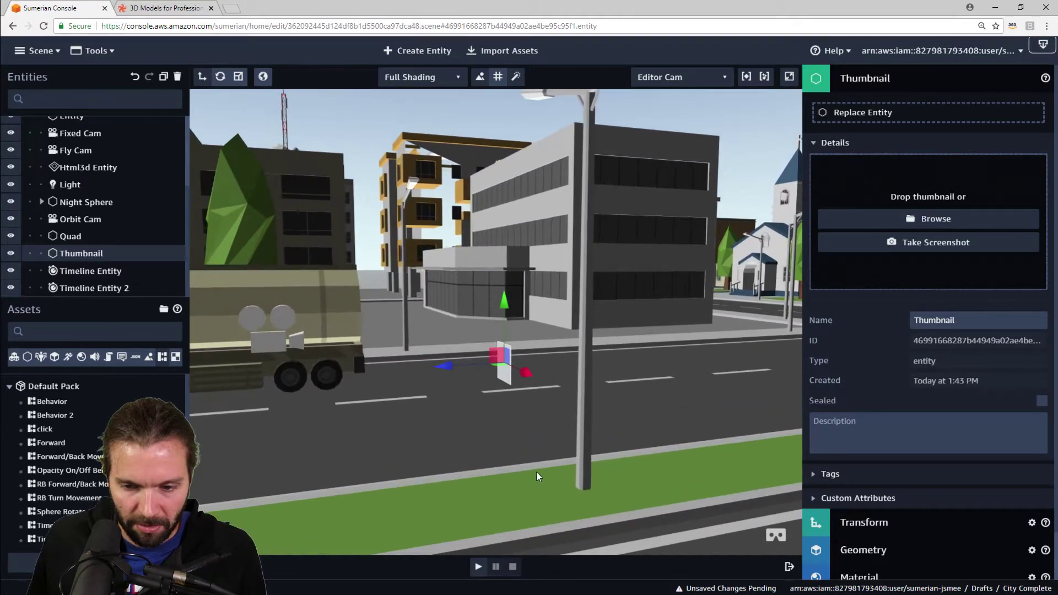
pyautogui.moveTo(504, 305); pyautogui.dragTo(508, 270)
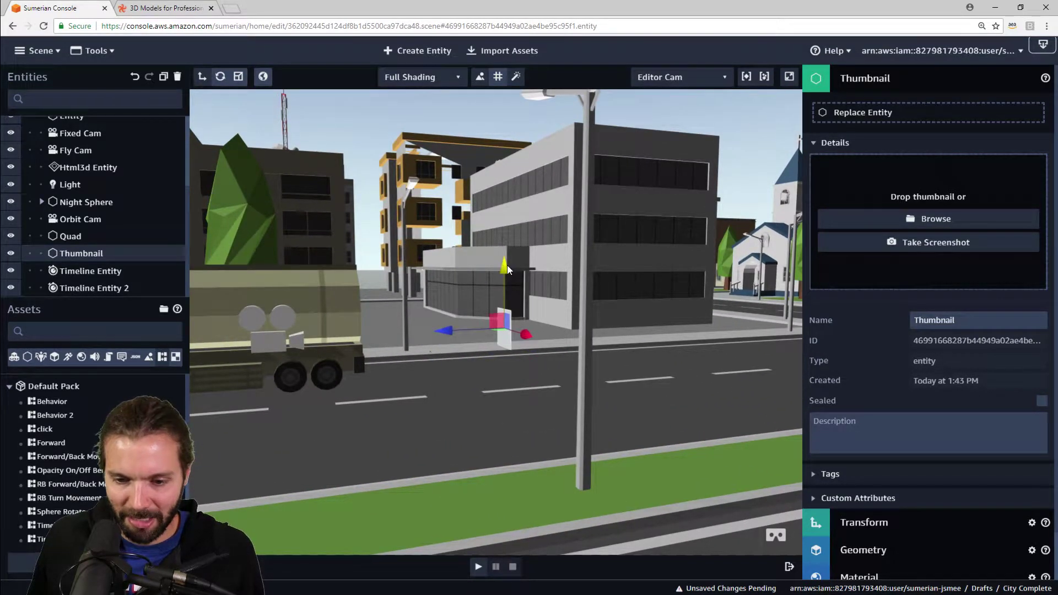
pyautogui.moveTo(431, 329); pyautogui.dragTo(326, 338)
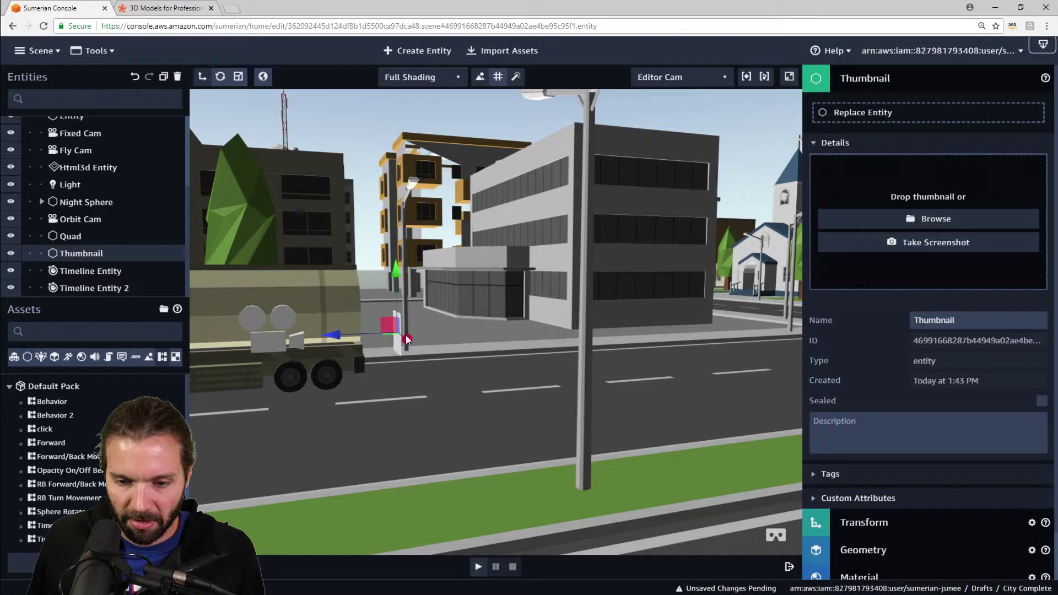
pyautogui.moveTo(406, 339); pyautogui.dragTo(418, 368)
pyautogui.moveTo(262, 410); pyautogui.dragTo(429, 451, button='right')
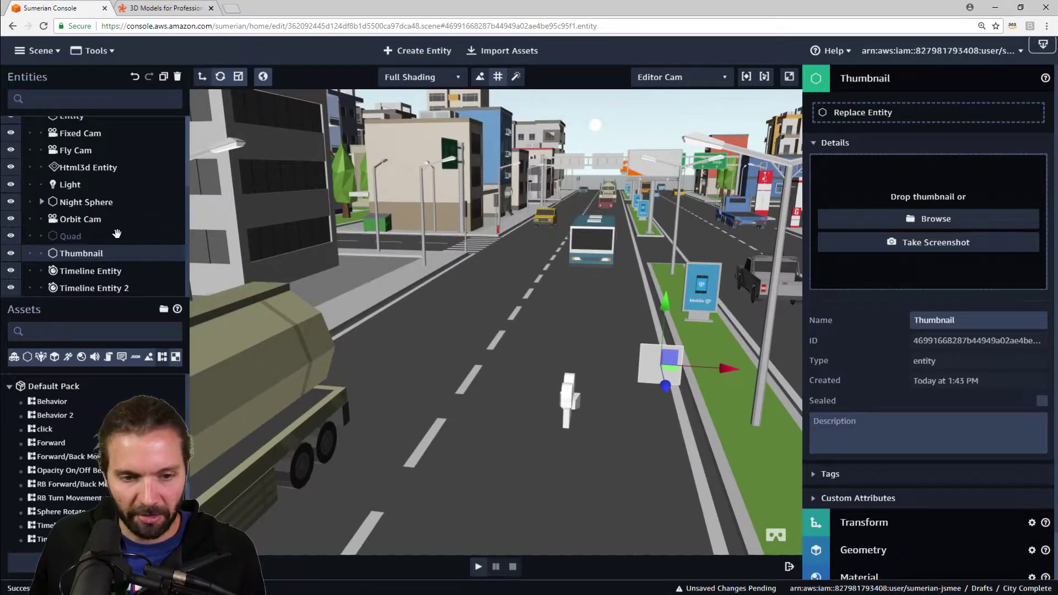
# Shift the Thumbnail quad sideways to directly in front of the fixed camera, comparing the camera's preview before and after
pyautogui.click(74, 132)
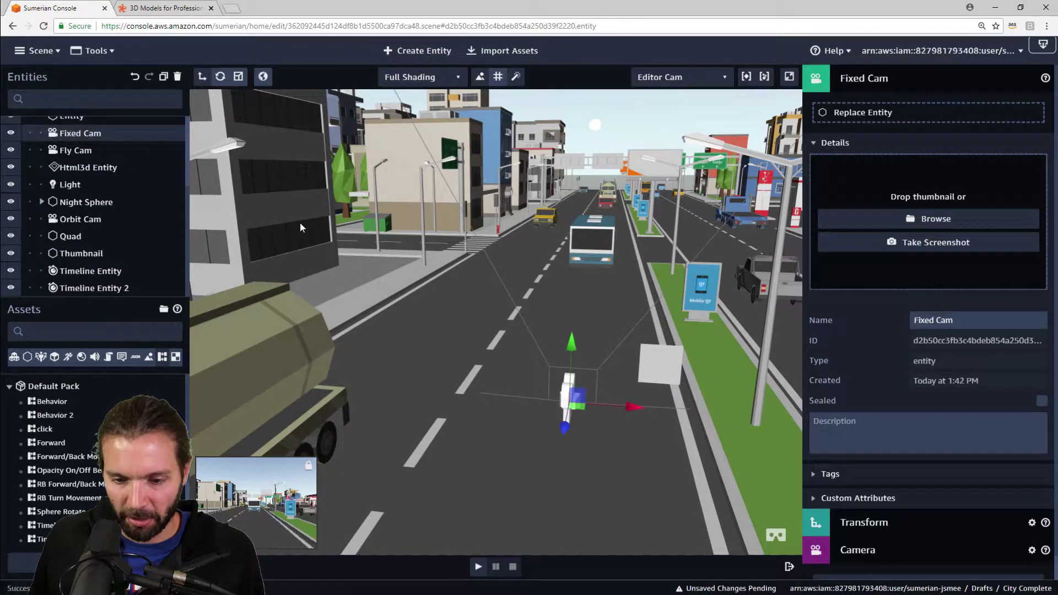
pyautogui.click(663, 381)
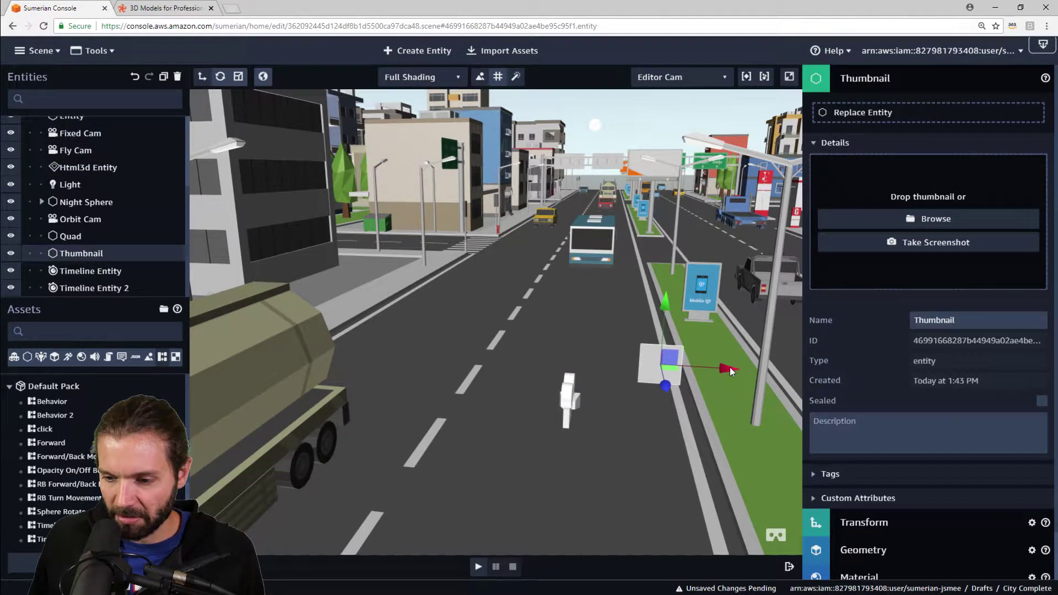
pyautogui.moveTo(730, 367); pyautogui.dragTo(640, 369)
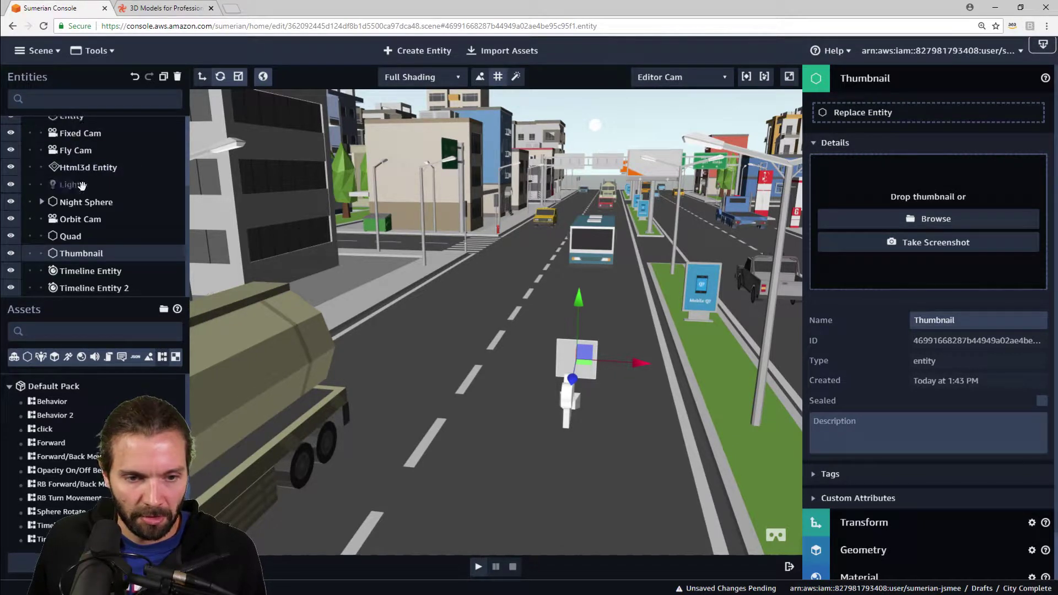
pyautogui.click(77, 133)
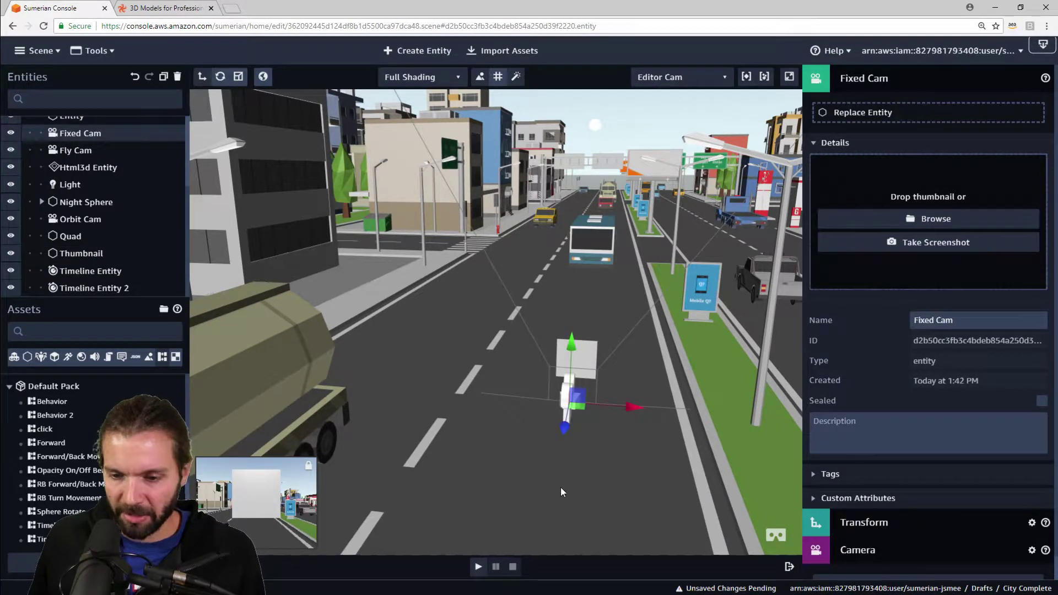
# Select the Thumbnail quad and open its transform settings
pyautogui.click(588, 359)
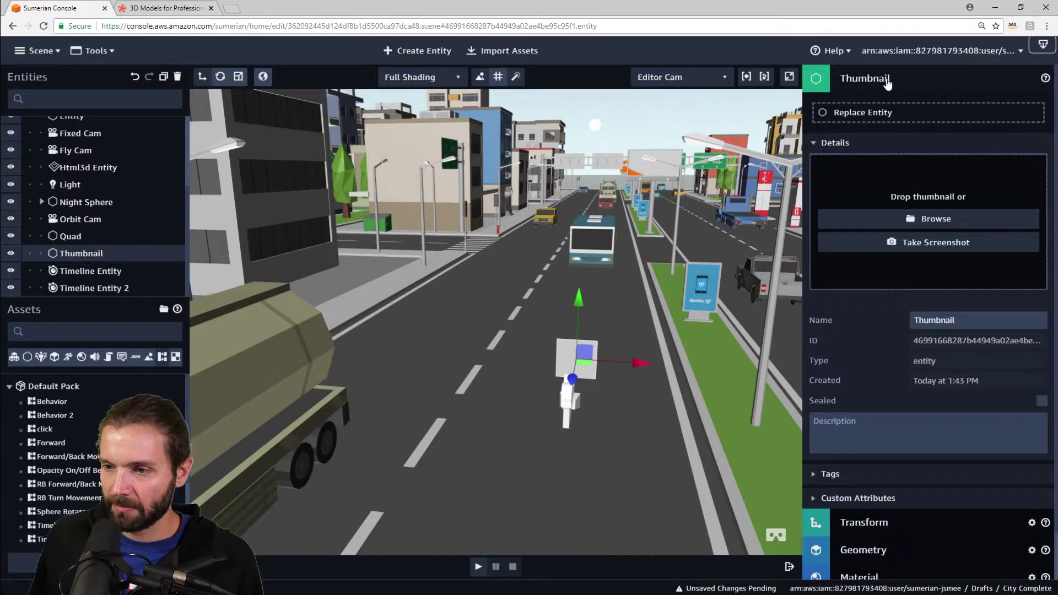
pyautogui.click(890, 84)
pyautogui.click(877, 108)
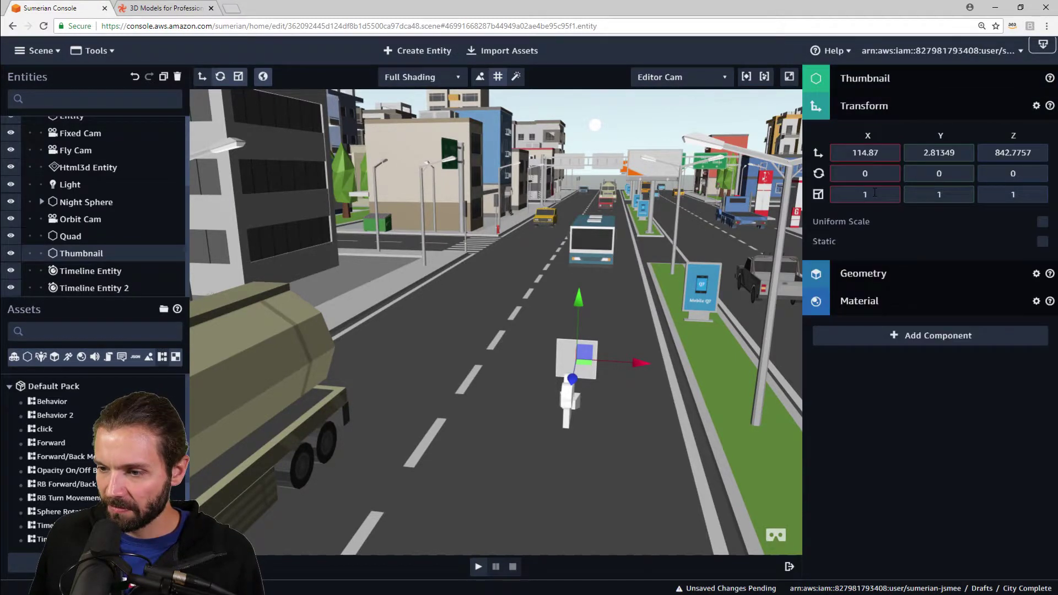
# Try Y scales of 0.3 and 0.8 on the Thumbnail quad and set the scale back to 1
pyautogui.doubleClick(929, 194)
pyautogui.write('0.3')
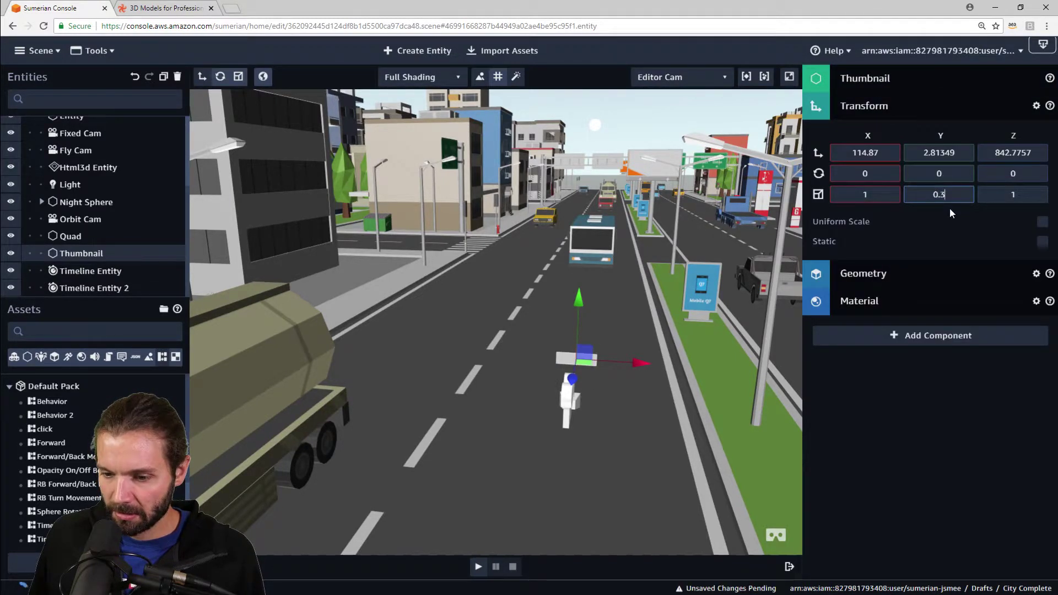
pyautogui.press('BackSpace')
pyautogui.write('8')
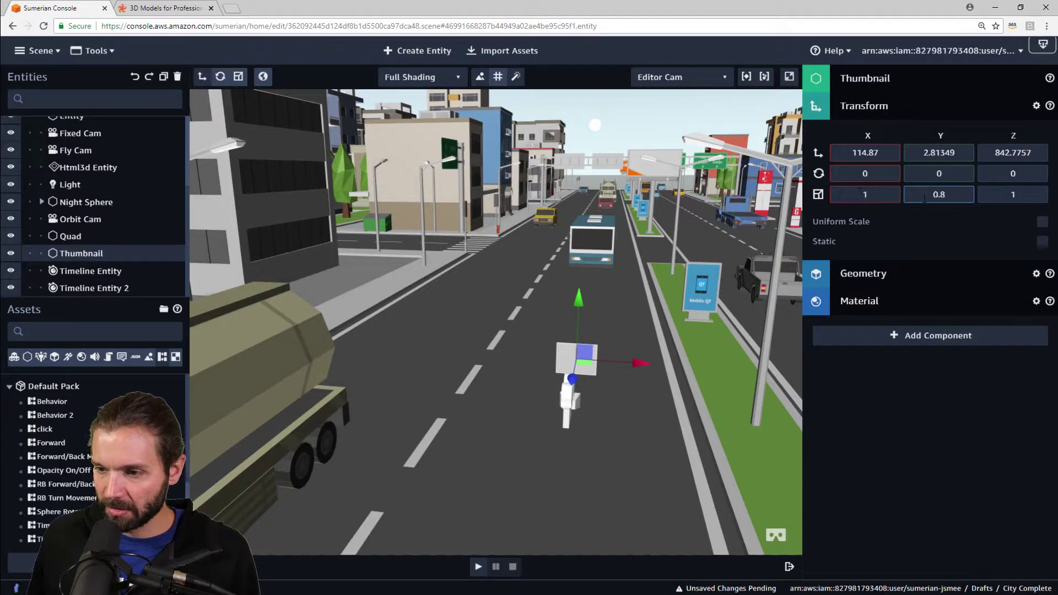
pyautogui.press('BackSpace')
pyautogui.press('BackSpace')
pyautogui.press('BackSpace')
pyautogui.write('1')
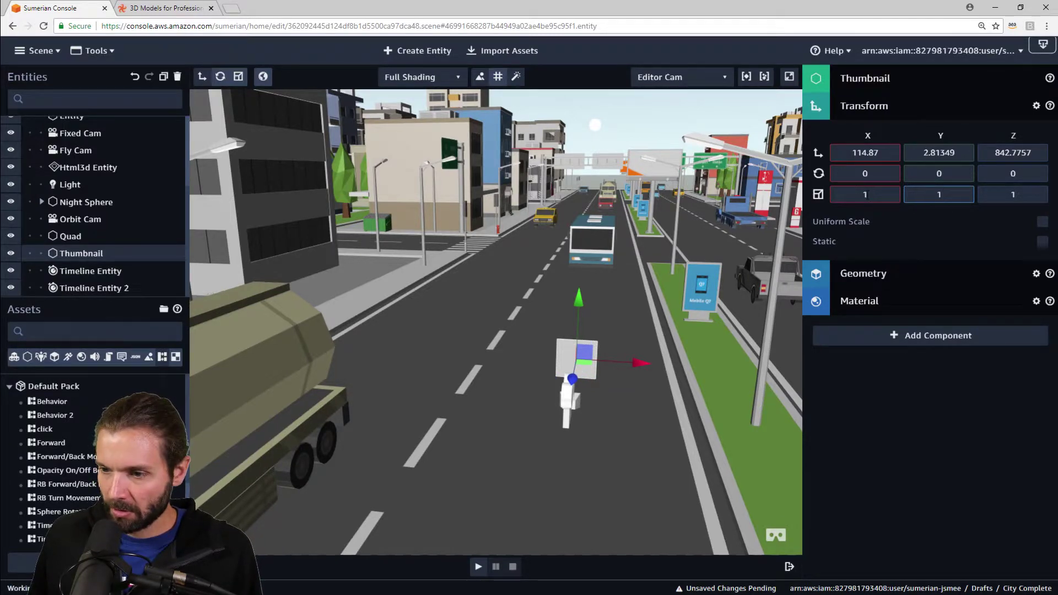
# Set the Thumbnail quad's X scale to 0.3, shift it toward the median to about X 115.36 and check the camera preview
pyautogui.doubleClick(870, 194)
pyautogui.write('0.1')
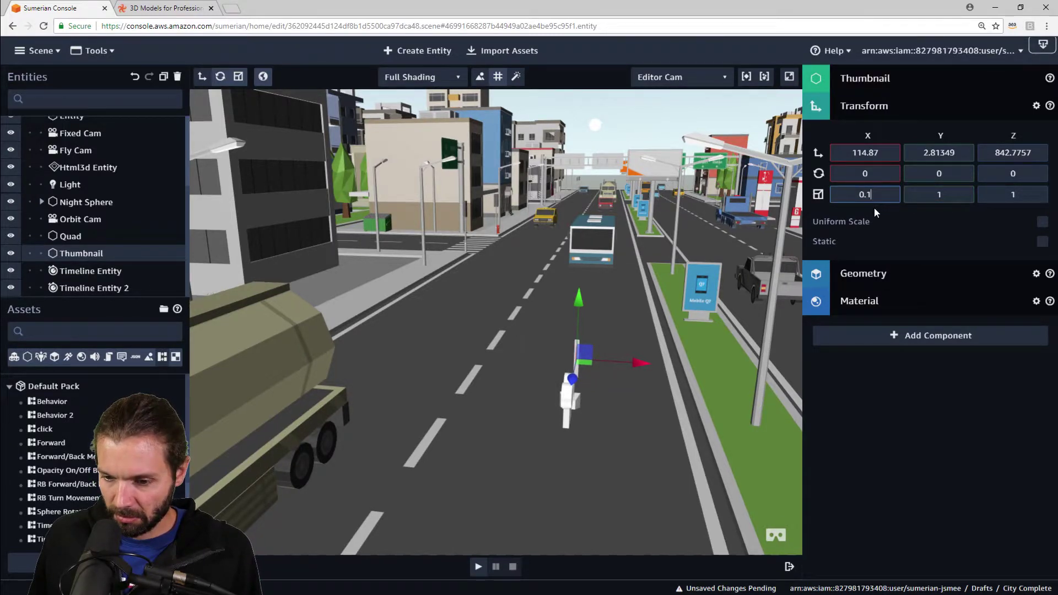
pyautogui.write('.3')
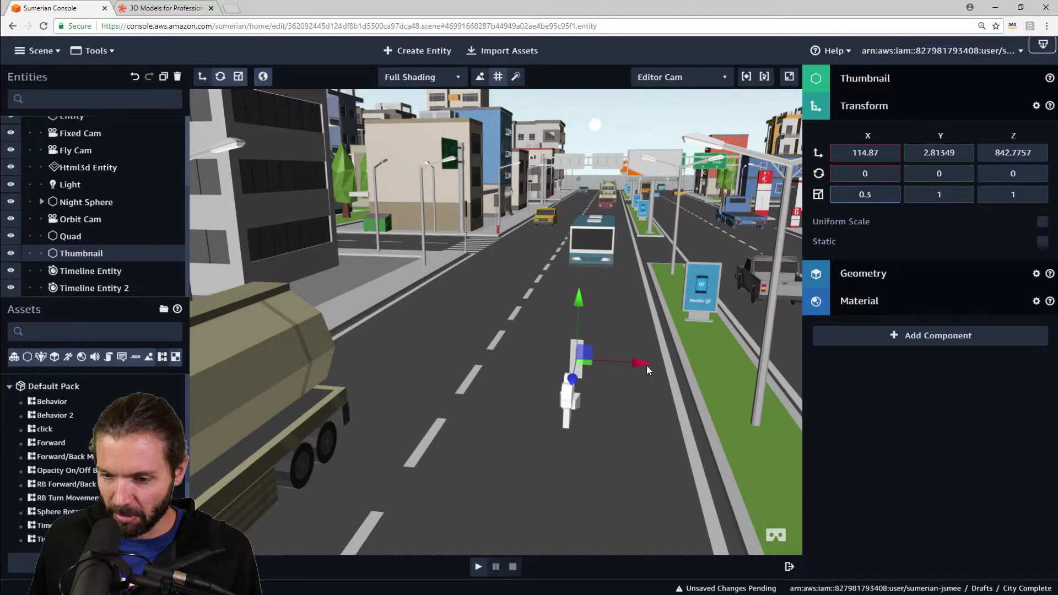
pyautogui.moveTo(647, 366); pyautogui.dragTo(671, 362)
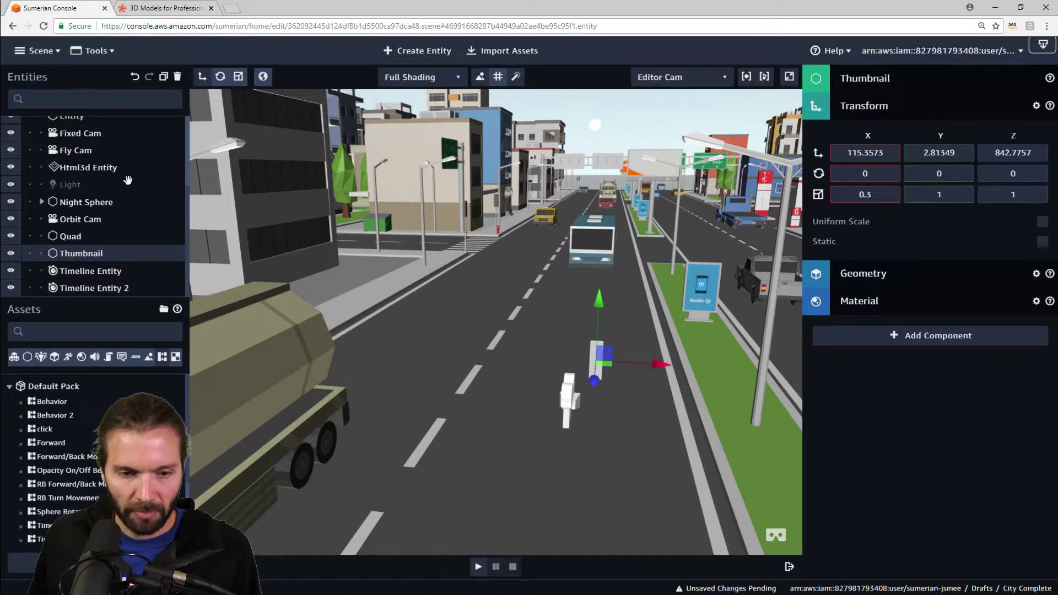
pyautogui.click(80, 134)
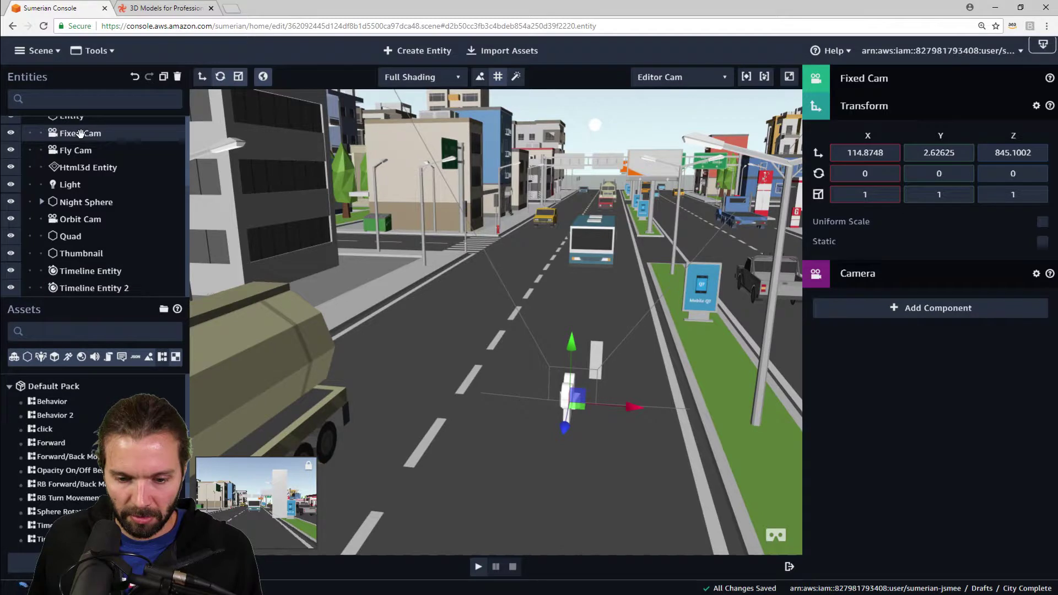
# Adjust the Thumbnail quad's distance from the fixed camera to about Z 843.43, checking the camera preview
pyautogui.click(594, 350)
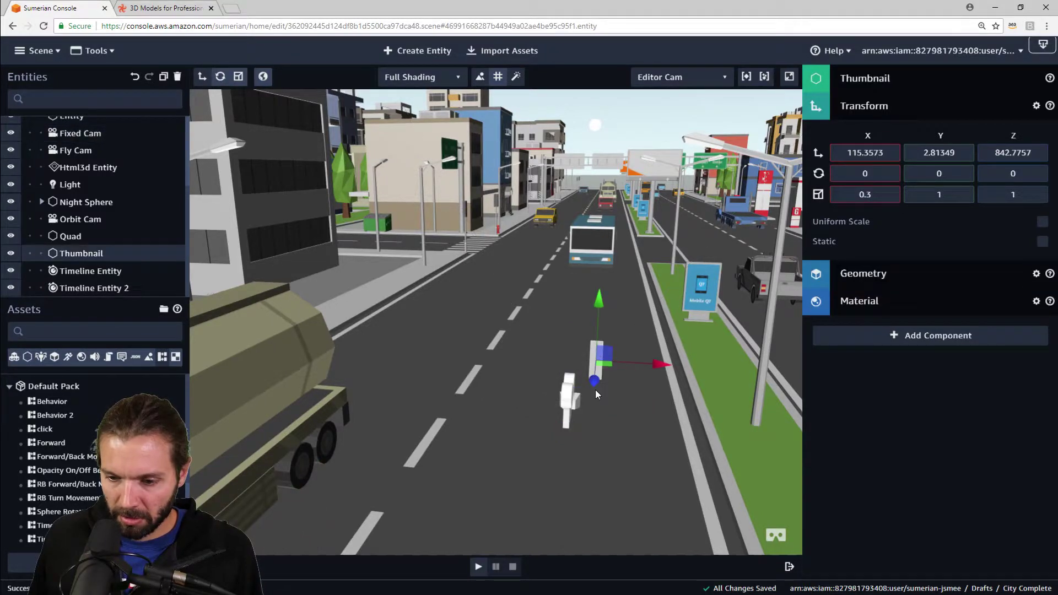
pyautogui.moveTo(594, 392); pyautogui.dragTo(590, 410)
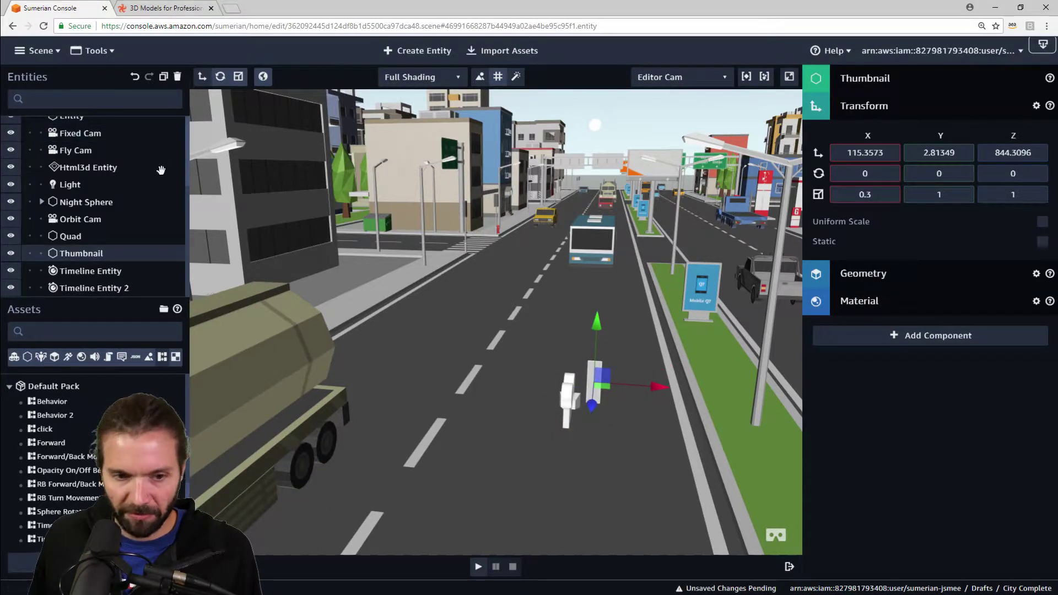
pyautogui.click(78, 133)
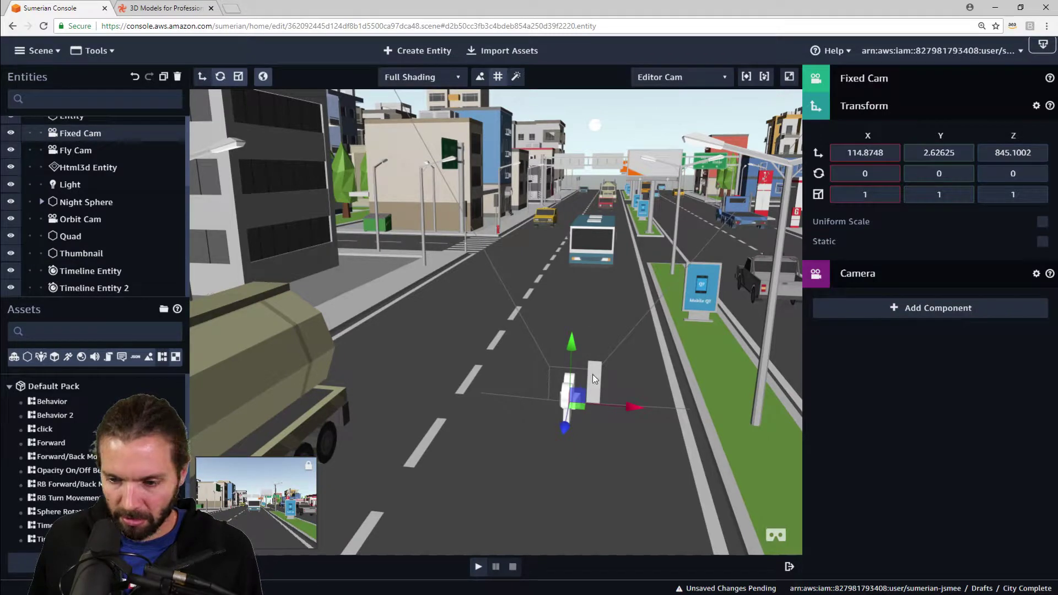
pyautogui.moveTo(591, 379); pyautogui.dragTo(597, 359)
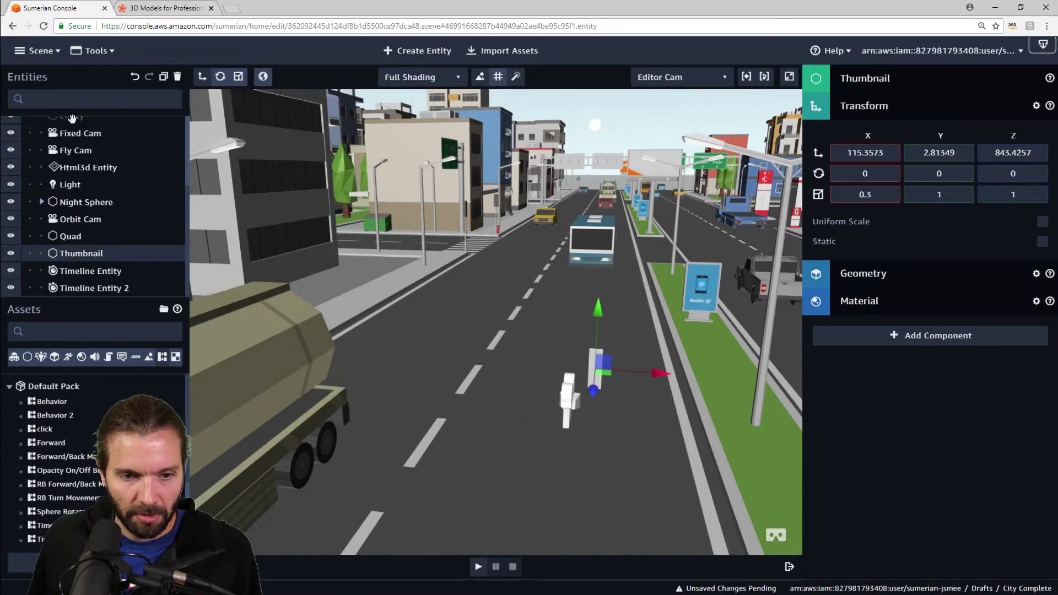
pyautogui.click(73, 134)
# Lower the Thumbnail quad to about Y 2.55 and check its framing in the fixed camera's preview
pyautogui.click(601, 355)
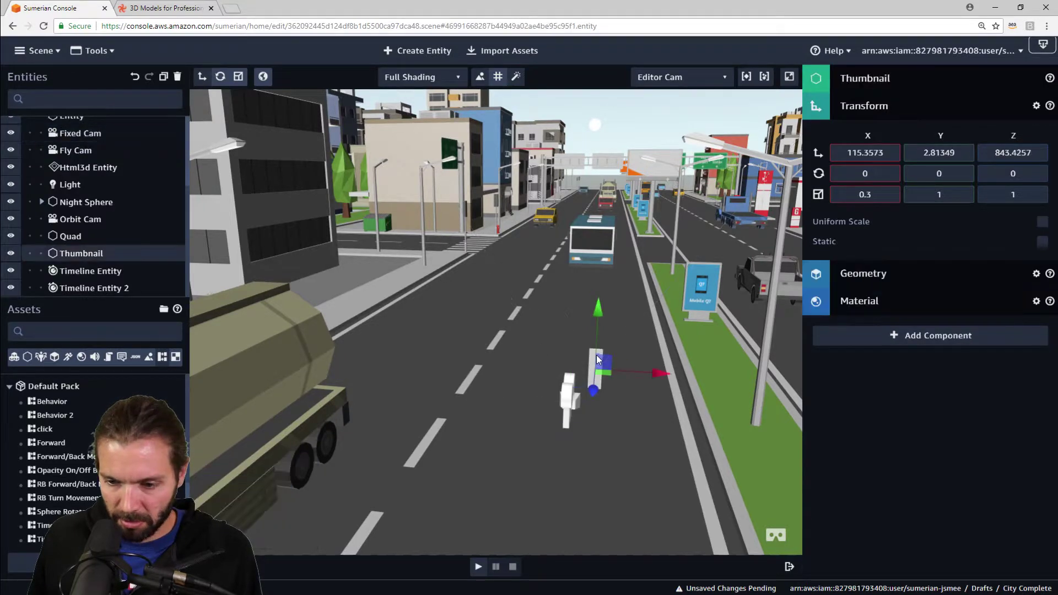
pyautogui.moveTo(599, 316); pyautogui.dragTo(600, 324)
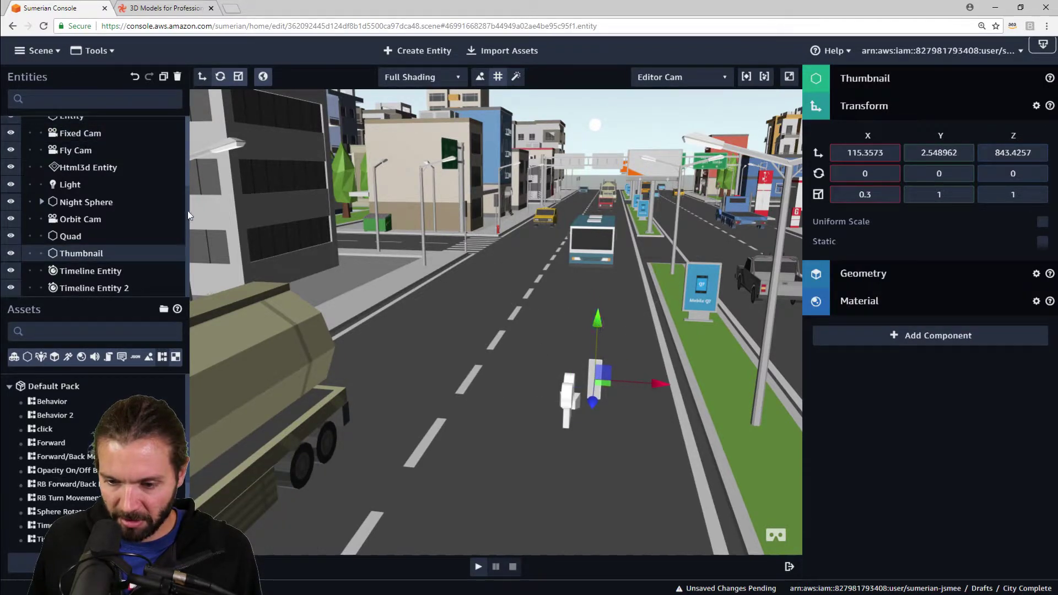
pyautogui.click(82, 134)
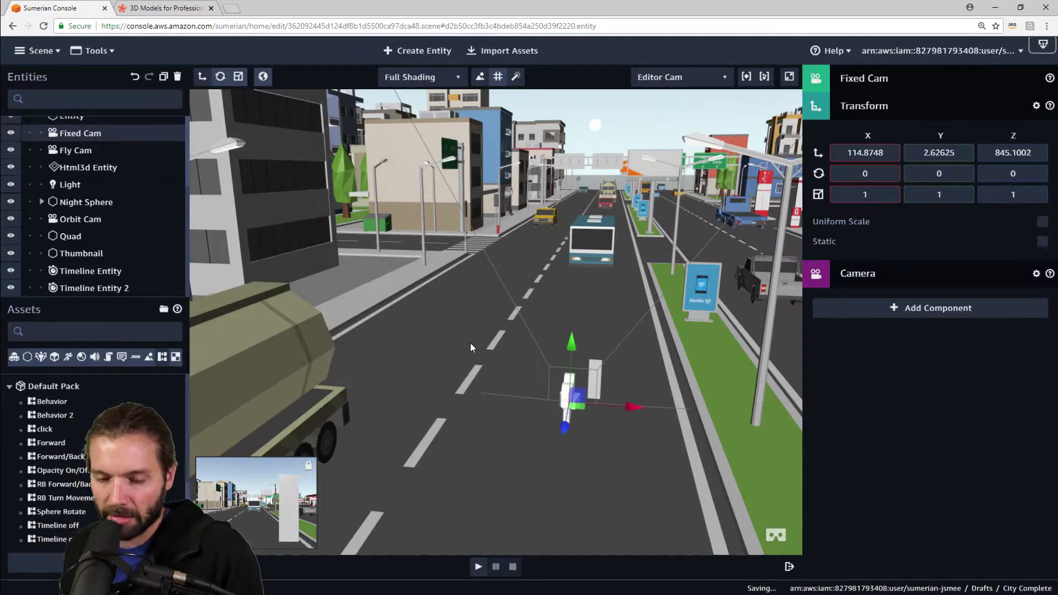
pyautogui.moveTo(672, 467); pyautogui.dragTo(669, 442, button='right')
pyautogui.scroll(5, 660, 419)
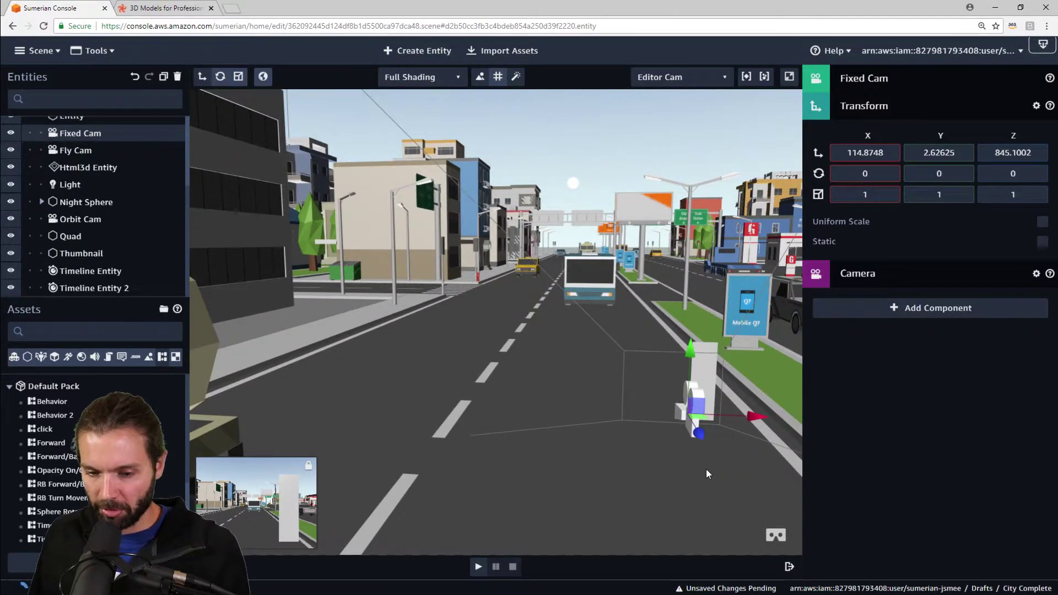
pyautogui.moveTo(704, 481); pyautogui.dragTo(639, 481, button='right')
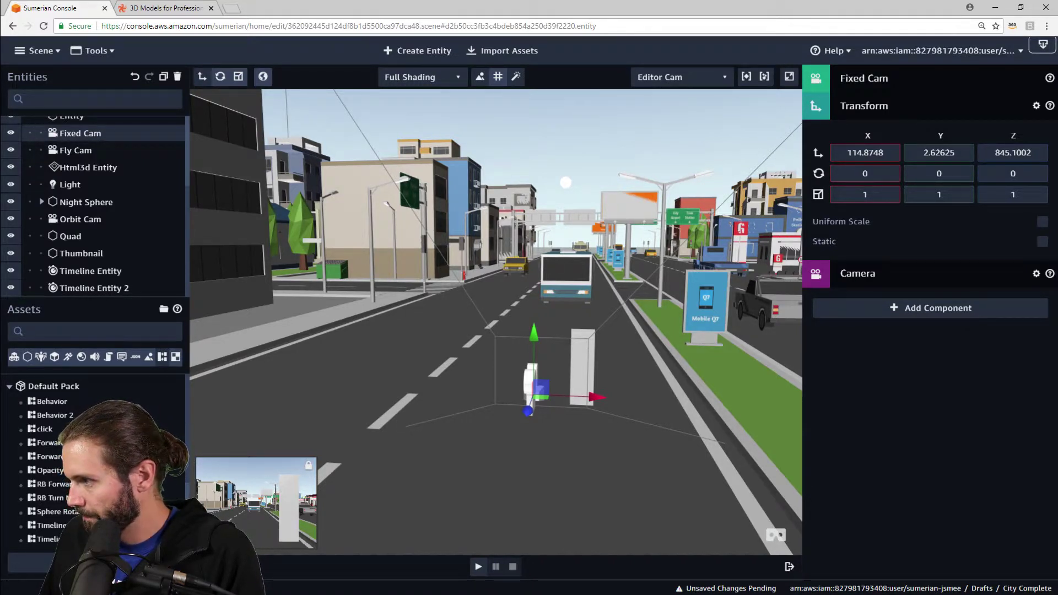
# Bring up the Scene Assets folder, move it off the editor, and open the Thumbnail quad's Material settings
pyautogui.hotkey('alt', 'Tab')
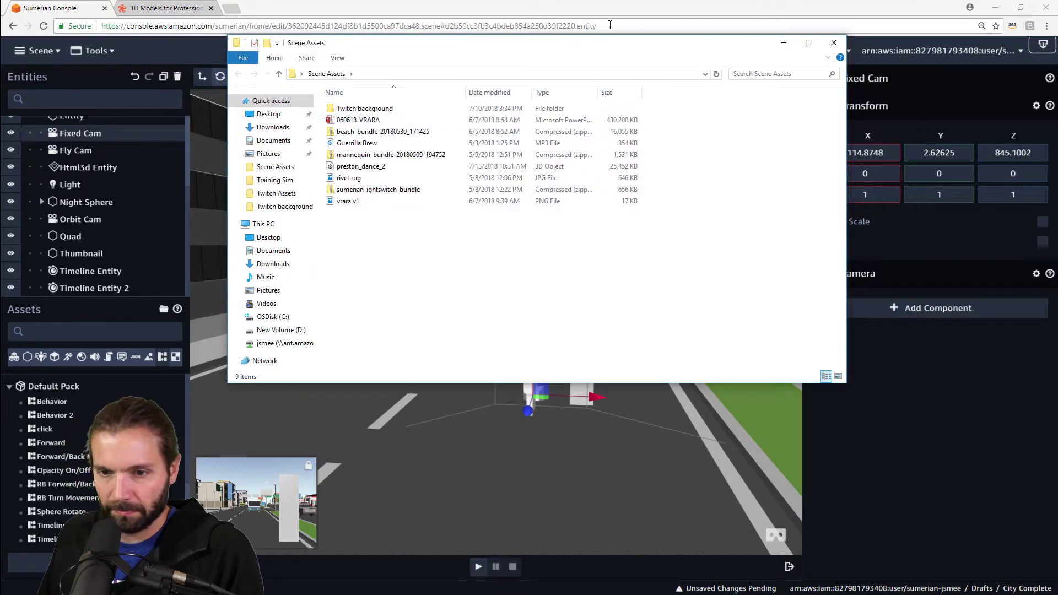
pyautogui.moveTo(608, 46); pyautogui.dragTo(1057, 46)
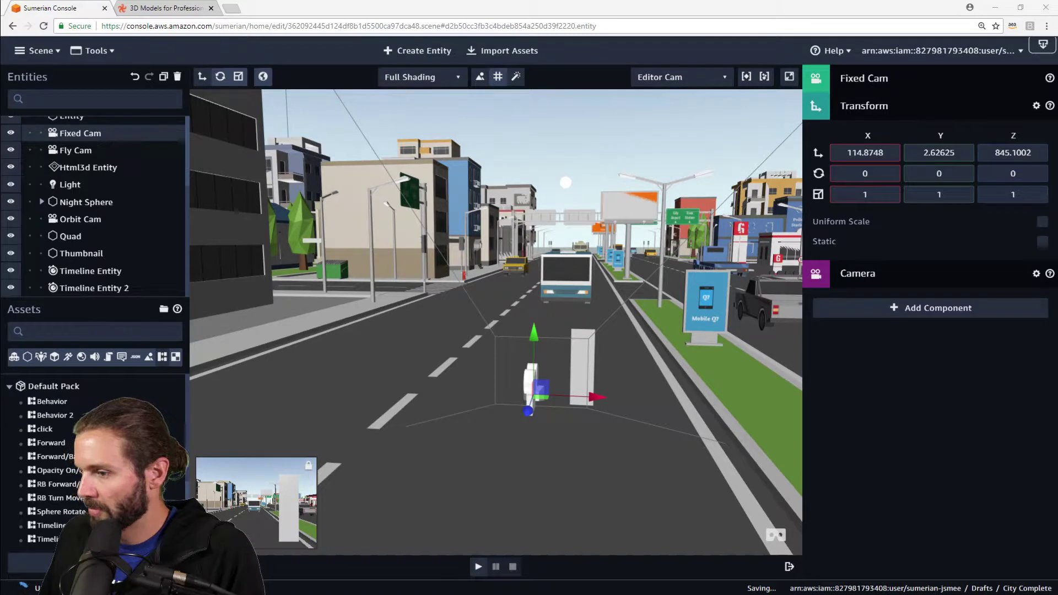
pyautogui.click(888, 109)
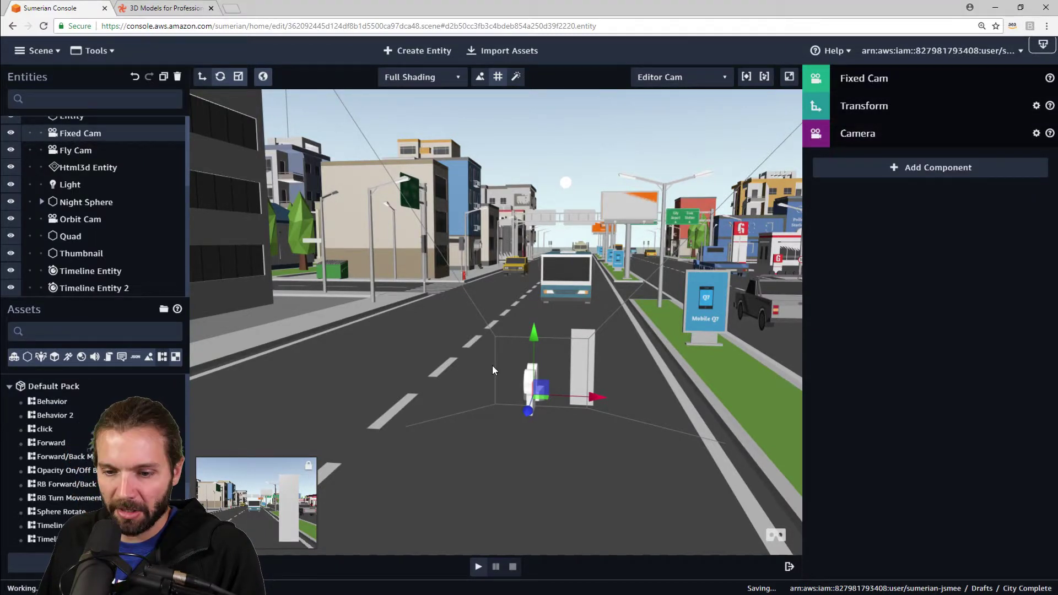
pyautogui.moveTo(63, 219); pyautogui.dragTo(63, 218)
pyautogui.click(81, 253)
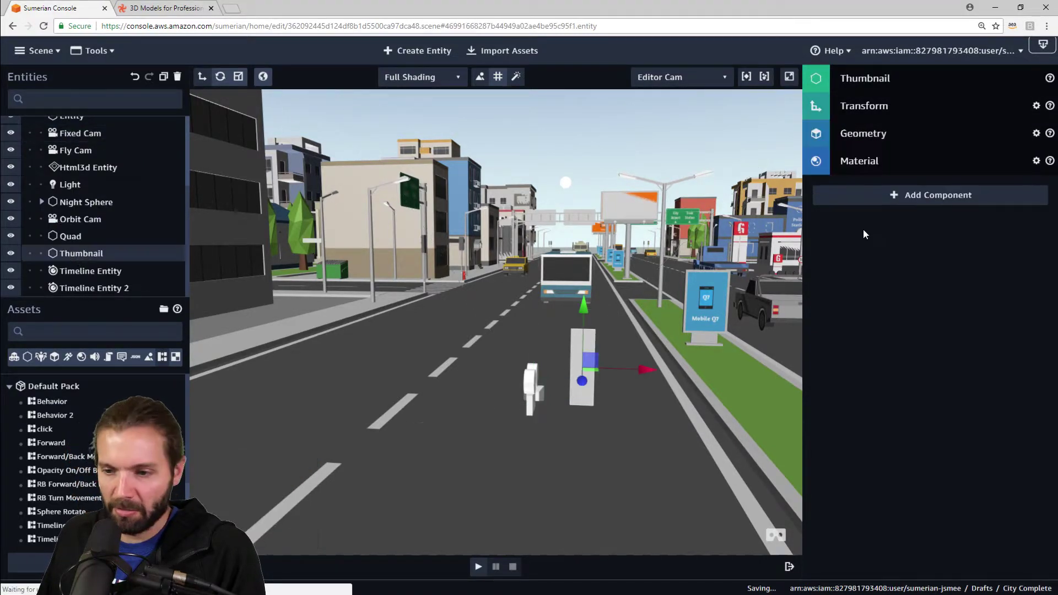
pyautogui.click(888, 164)
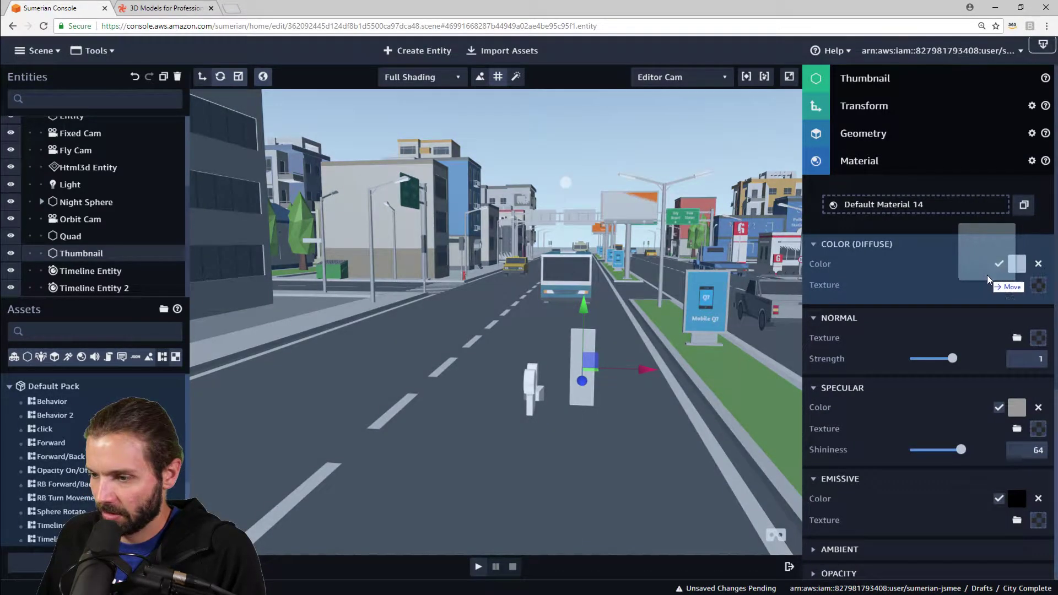
# Try twice to import an image from the folder as the Thumbnail material's diffuse texture
pyautogui.moveTo(1016, 279); pyautogui.dragTo(988, 283)
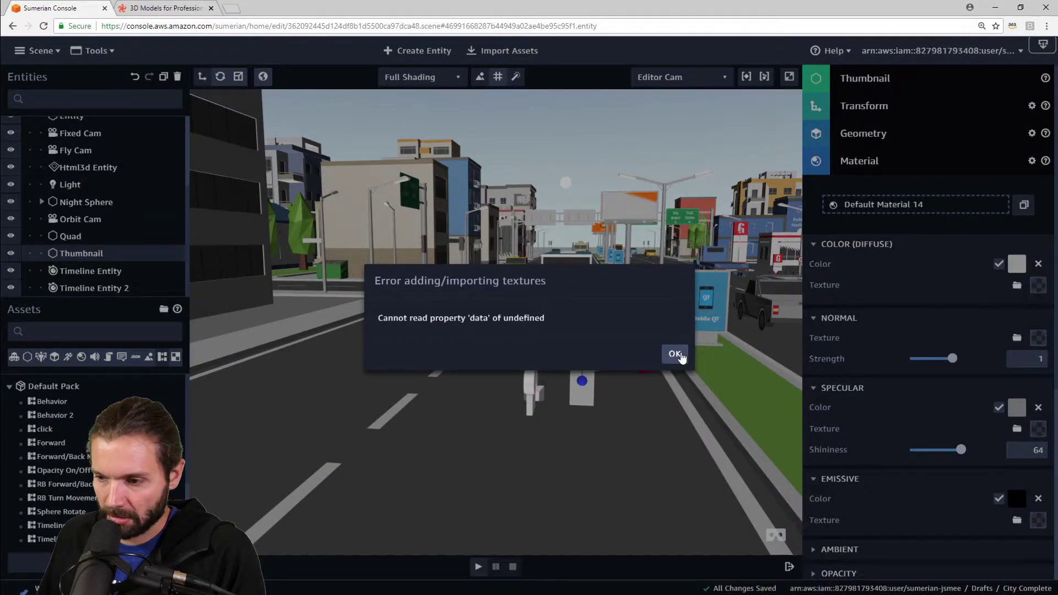
pyautogui.click(675, 355)
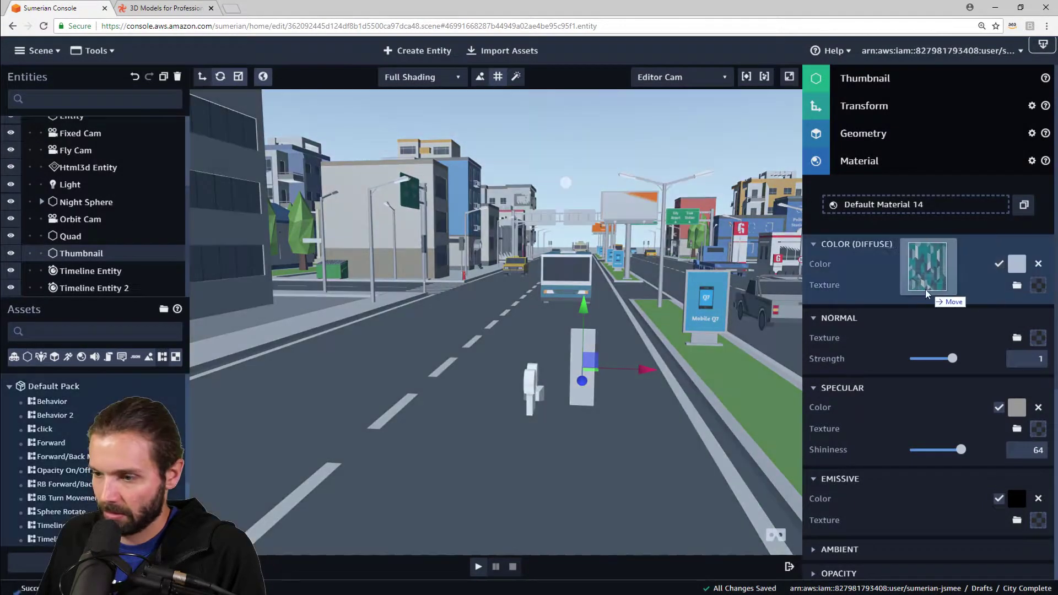
pyautogui.moveTo(945, 283); pyautogui.dragTo(926, 291)
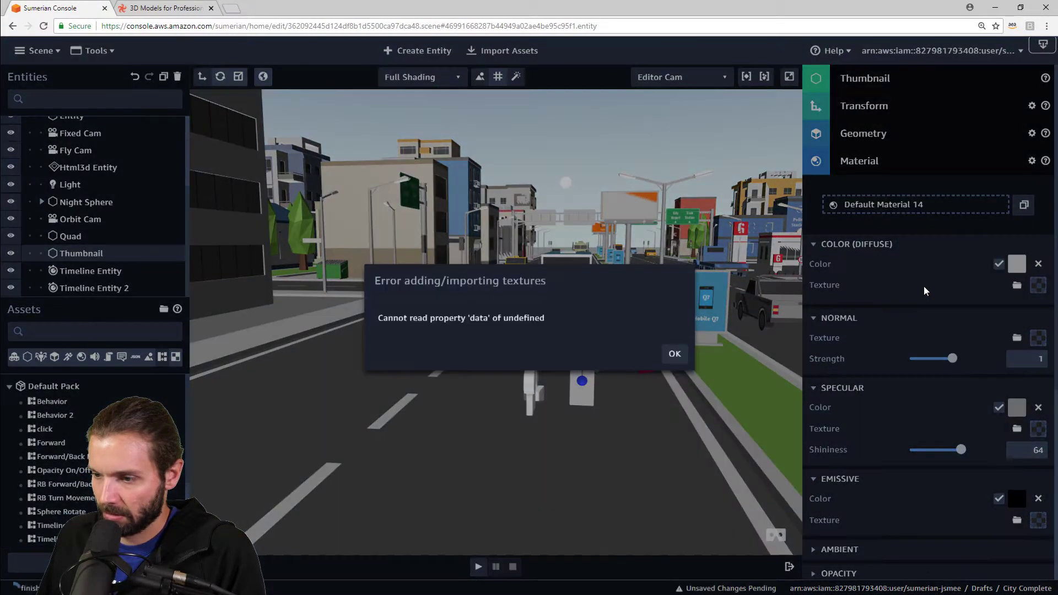
pyautogui.click(661, 358)
# Try to load an image file into the Thumbnail's diffuse texture through the file browser
pyautogui.click(1017, 285)
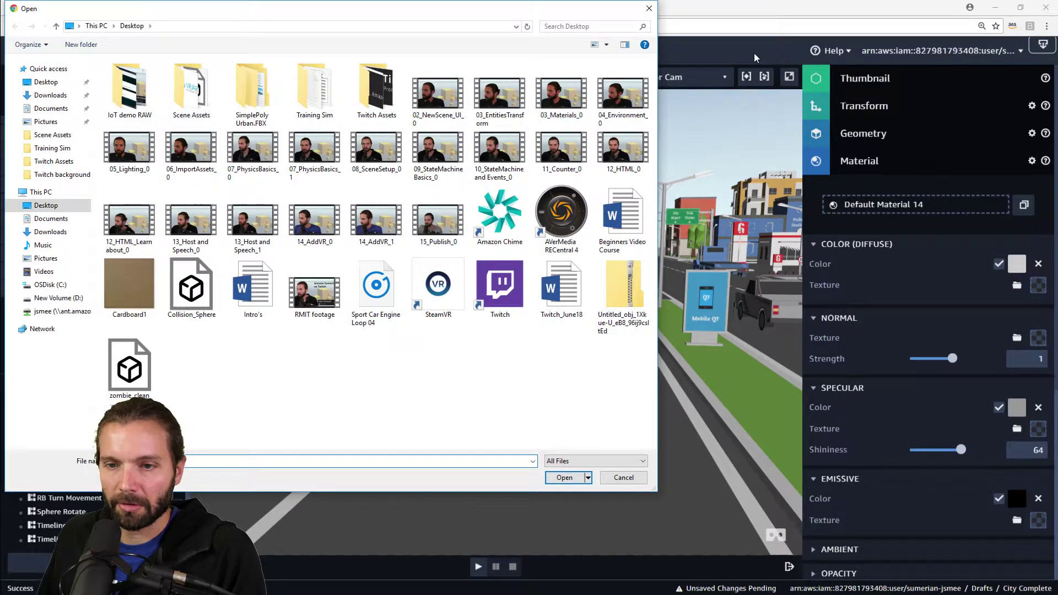
pyautogui.moveTo(580, 12); pyautogui.dragTo(1057, 22)
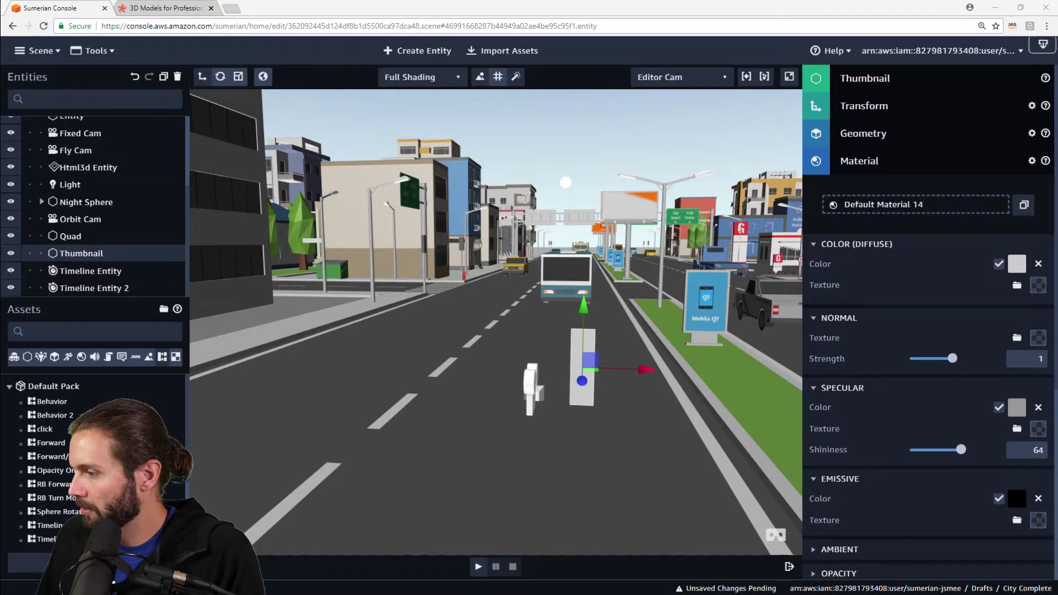
pyautogui.press('Return')
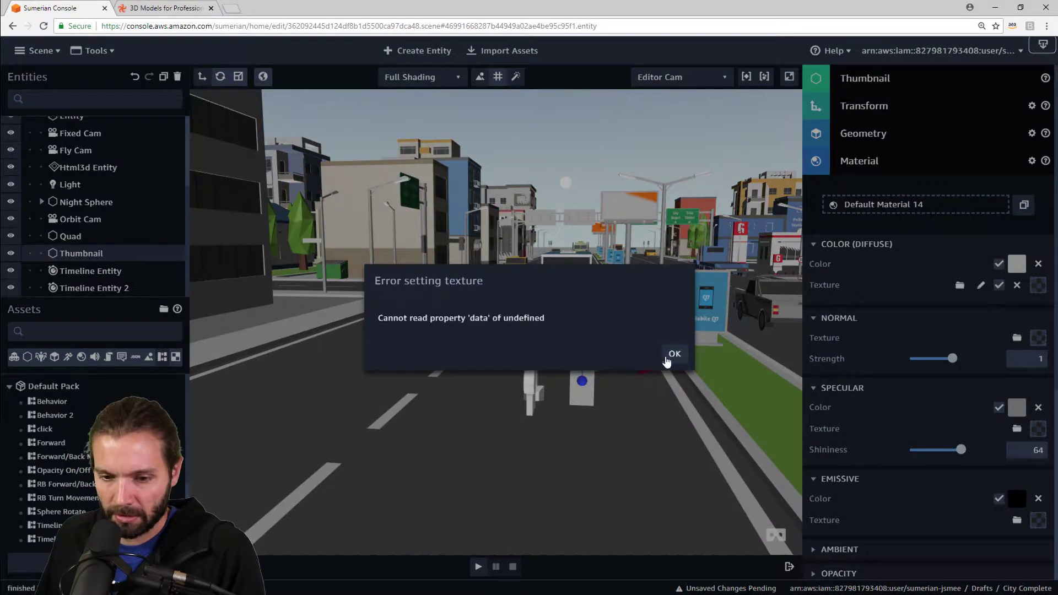
pyautogui.click(673, 355)
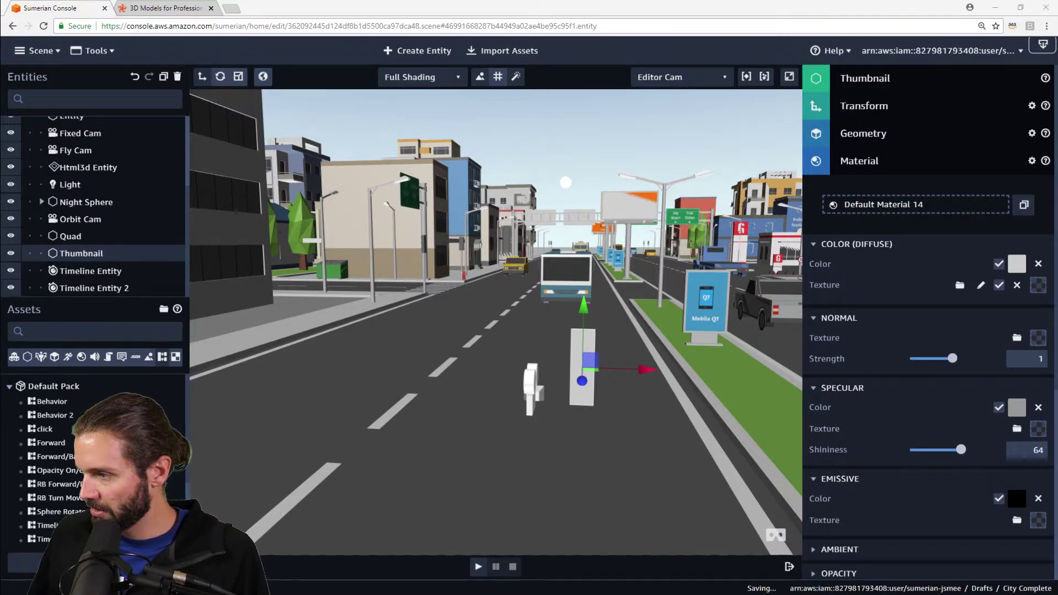
# Try again to import images from the folder onto the Thumbnail's diffuse texture, dismissing each error
pyautogui.moveTo(1057, 259); pyautogui.dragTo(970, 285)
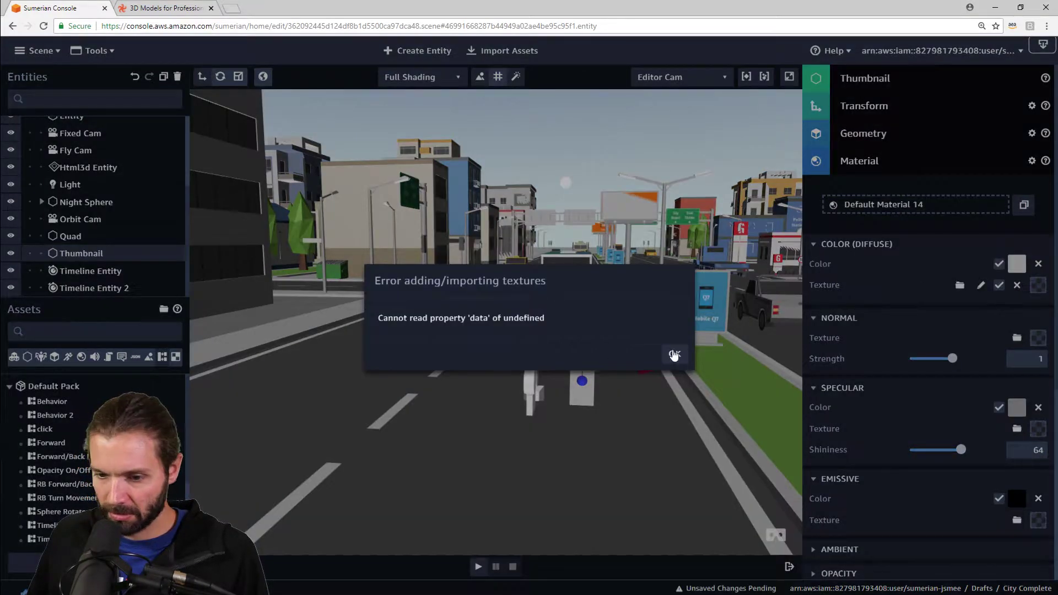
pyautogui.click(675, 354)
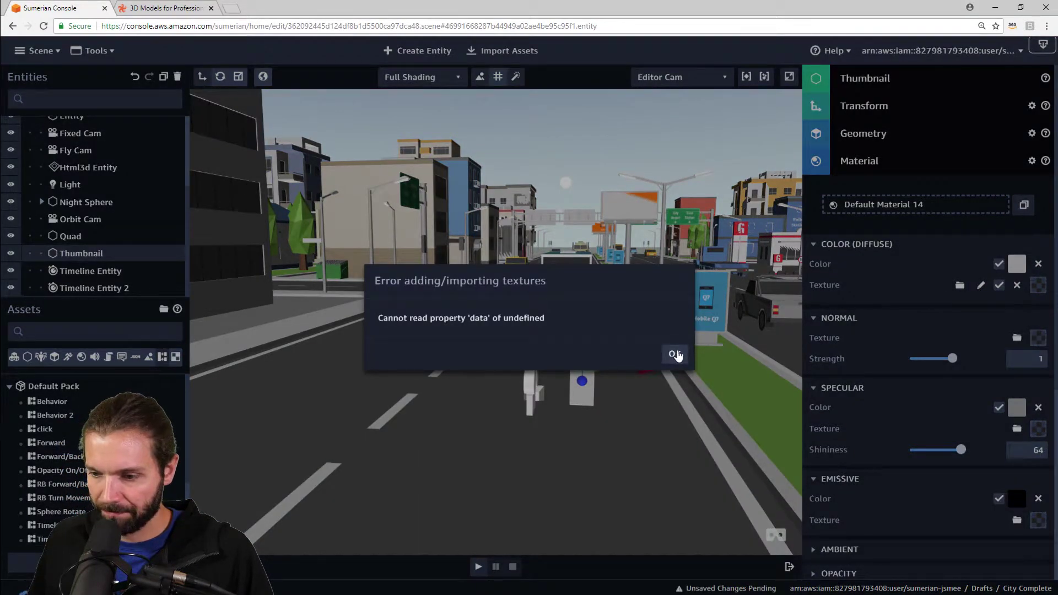
pyautogui.click(677, 355)
pyautogui.scroll(3, 732, 464)
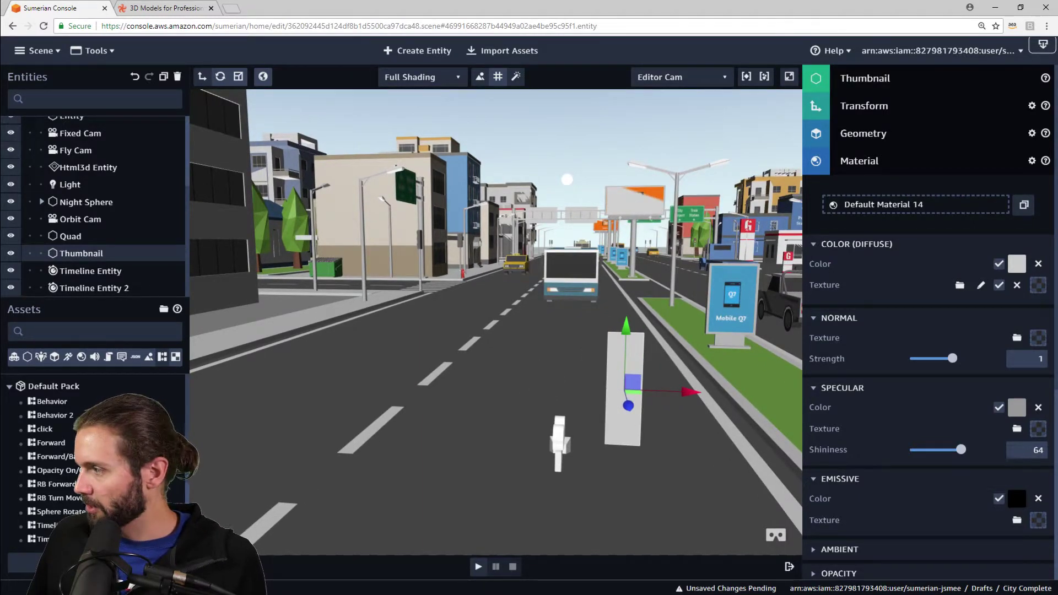
pyautogui.scroll(-5, 732, 425)
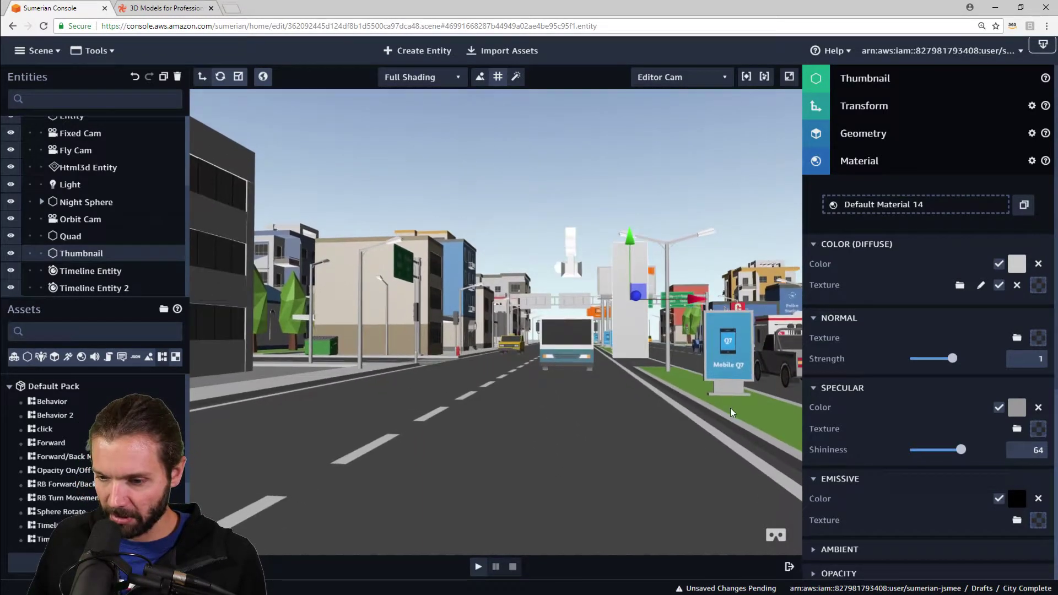
pyautogui.scroll(2, 733, 424)
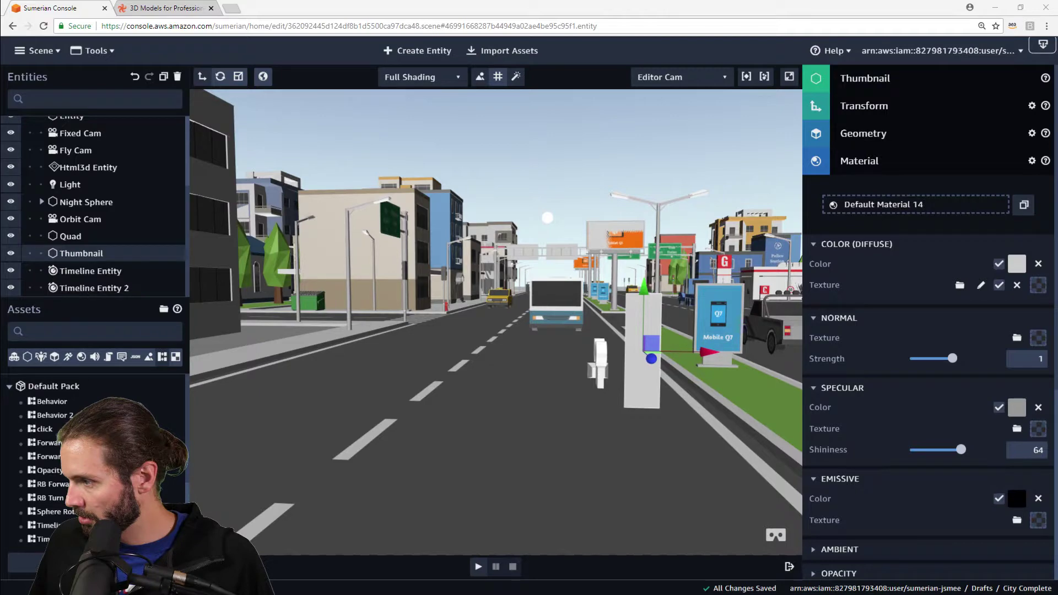
# Retry the diffuse texture import on the Thumbnail twice and switch off its diffuse color
pyautogui.moveTo(1057, 253); pyautogui.dragTo(924, 278)
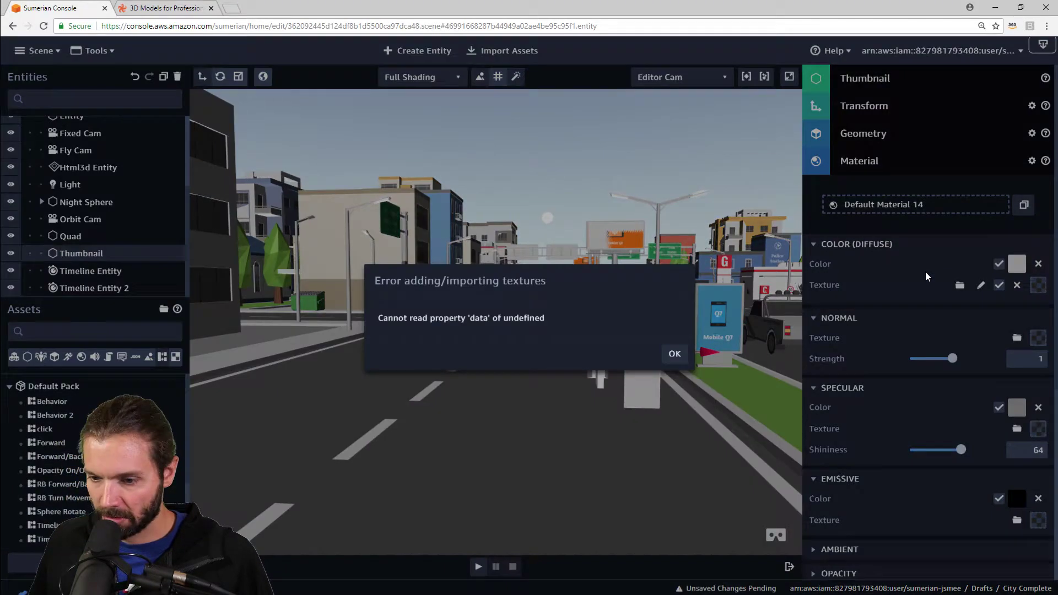
pyautogui.click(675, 354)
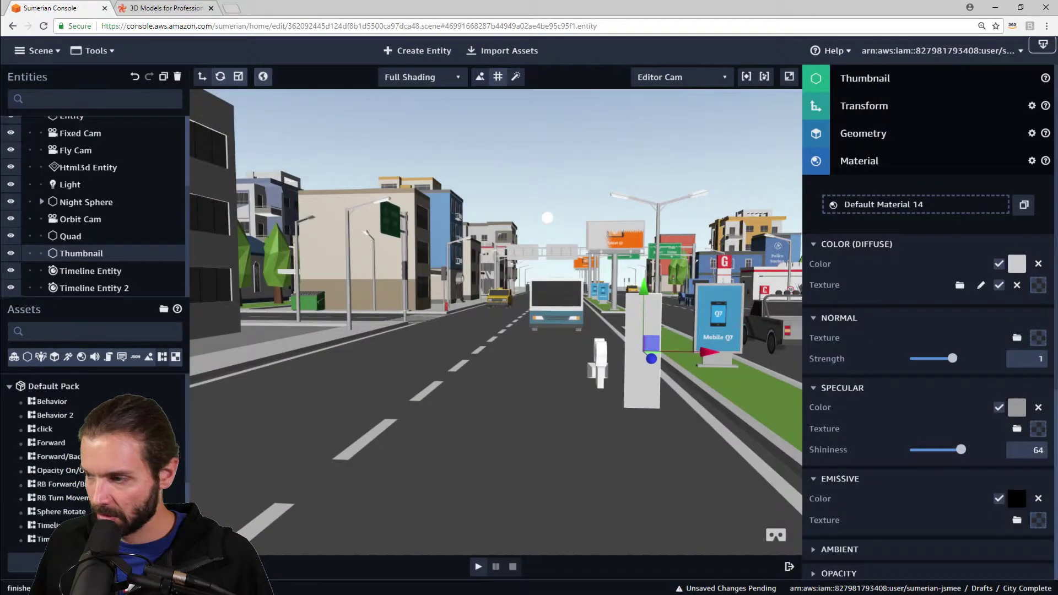
pyautogui.moveTo(1057, 275); pyautogui.dragTo(984, 287)
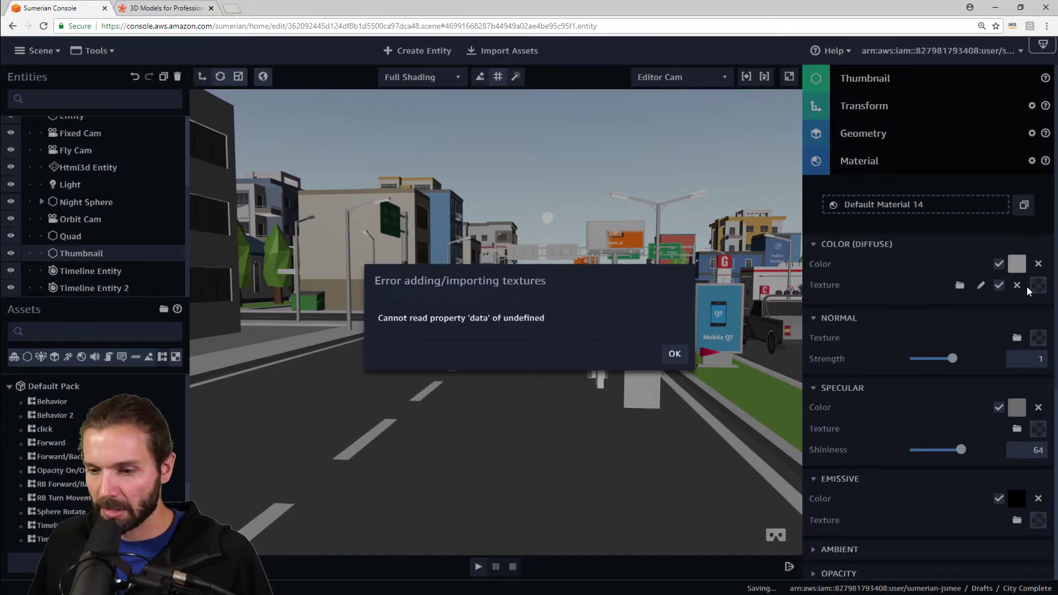
pyautogui.click(675, 354)
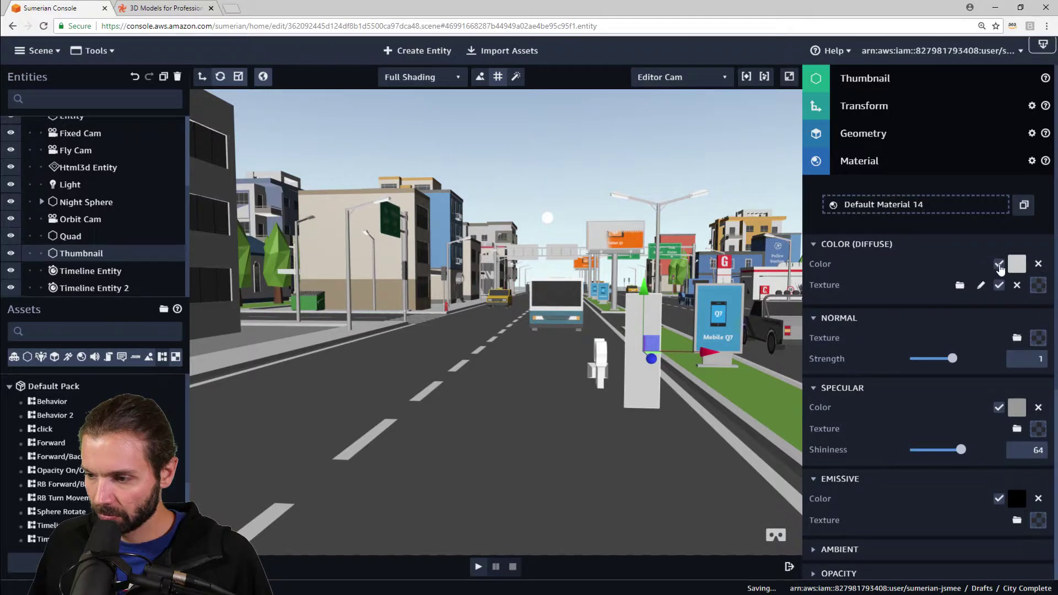
pyautogui.click(999, 265)
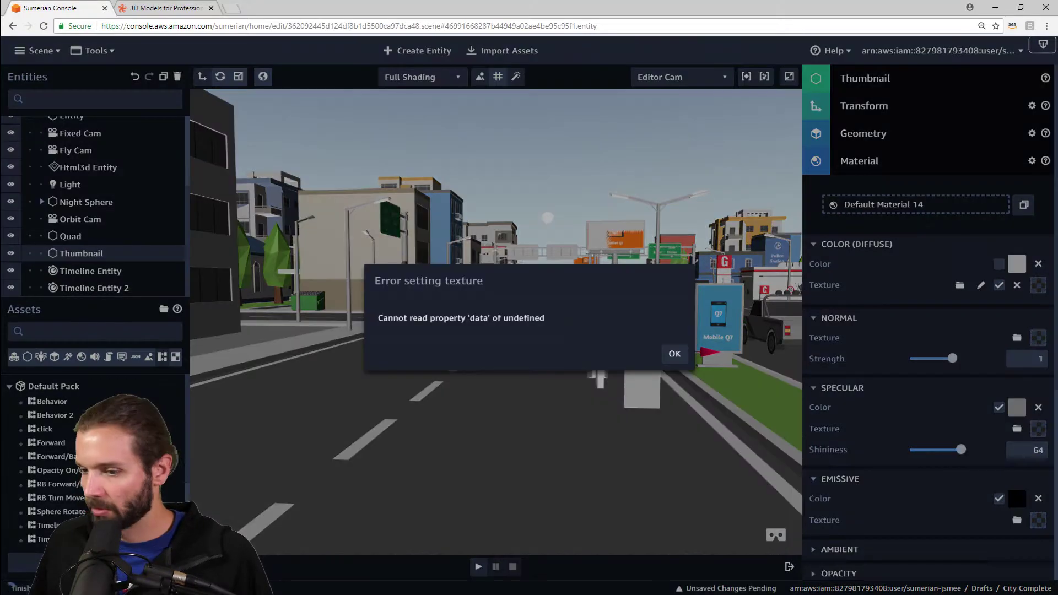
pyautogui.click(674, 354)
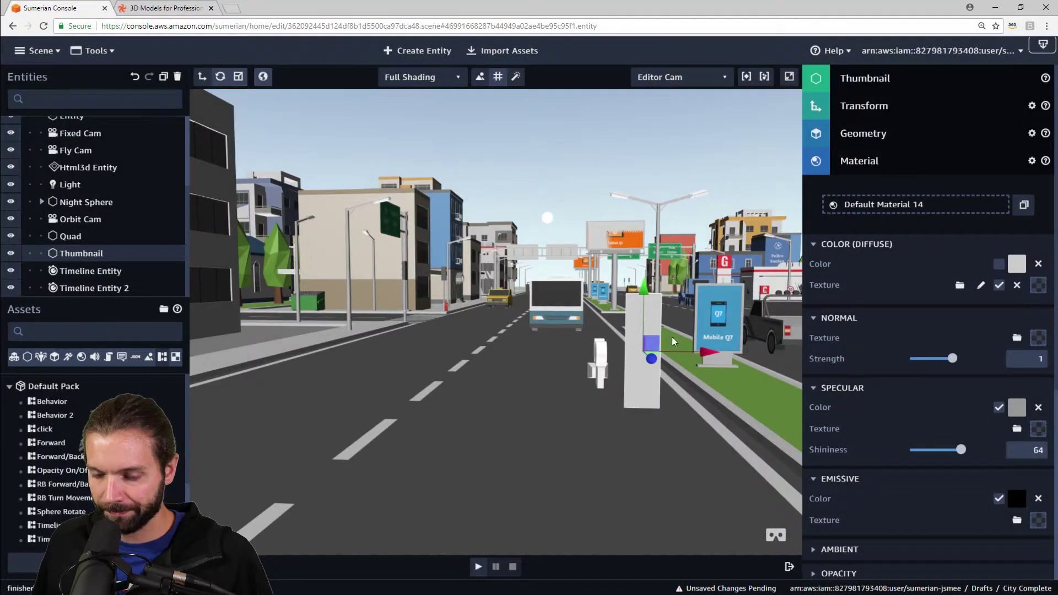
# Reload the City Complete scene and reselect the Thumbnail quad
pyautogui.click(43, 26)
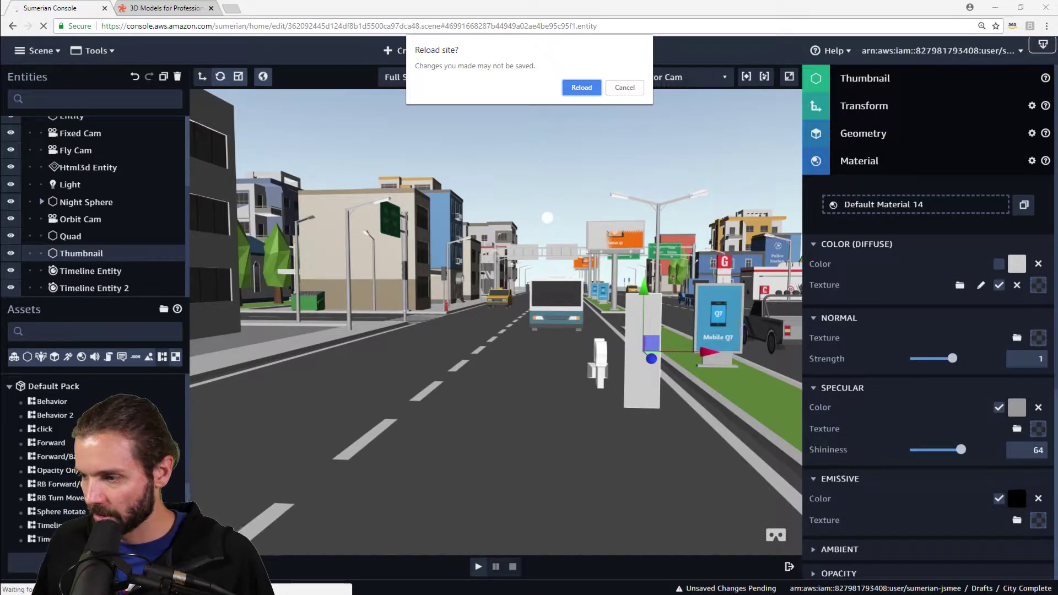
pyautogui.click(582, 88)
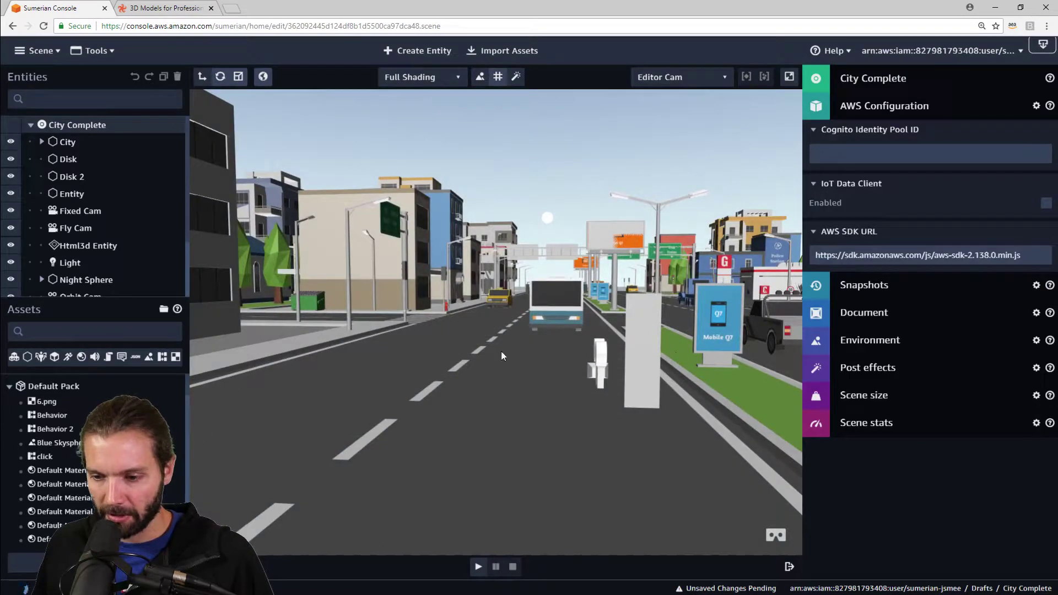
pyautogui.scroll(-3, 85, 265)
pyautogui.click(81, 253)
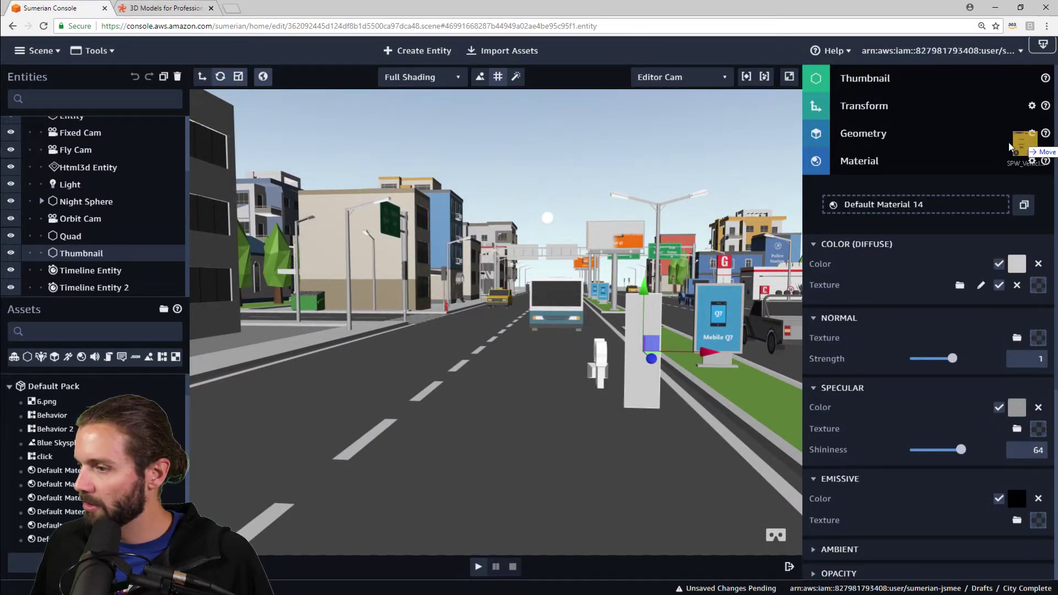
# Try to import the SPW vehicle texture image as the Thumbnail's diffuse texture in the reloaded scene
pyautogui.moveTo(1037, 138); pyautogui.dragTo(964, 272)
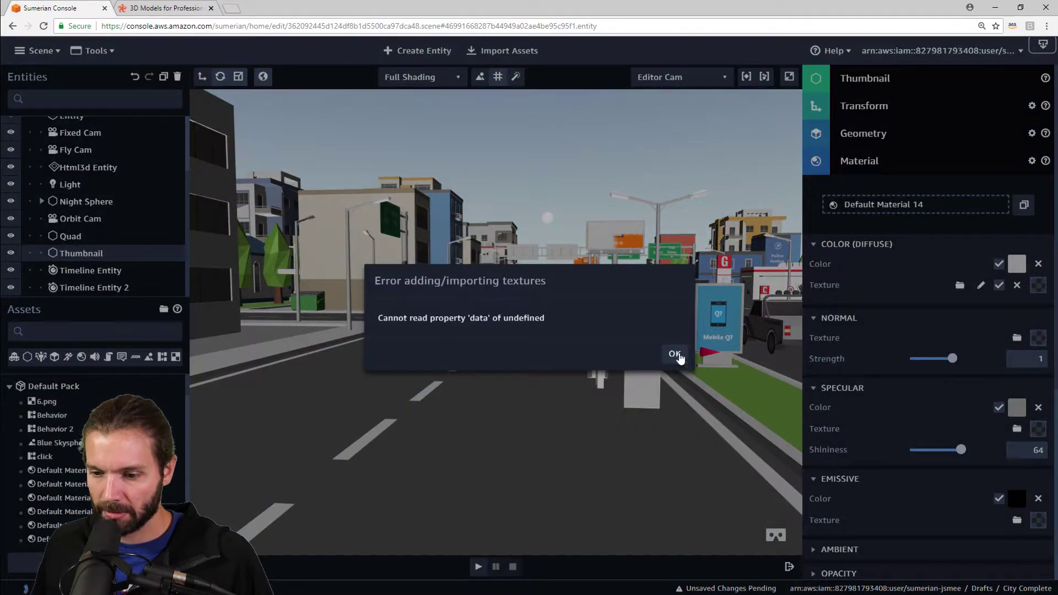
pyautogui.click(675, 354)
pyautogui.moveTo(685, 468); pyautogui.dragTo(651, 483)
pyautogui.scroll(5, 645, 484)
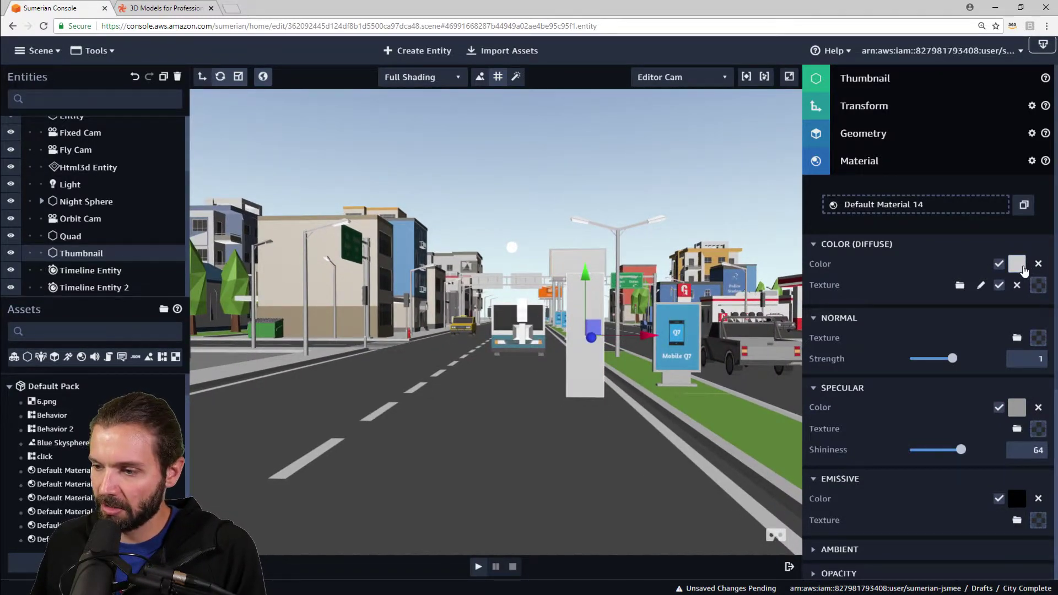
# Set the Thumbnail material's diffuse color to bright green
pyautogui.click(1017, 264)
pyautogui.click(957, 222)
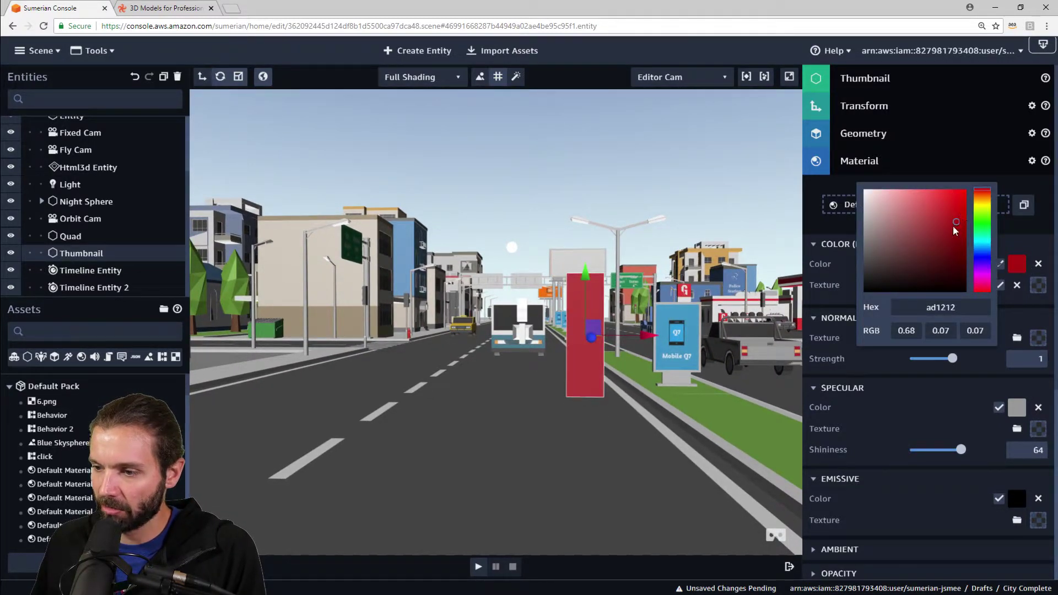
pyautogui.moveTo(956, 230)
pyautogui.mouseDown()
pyautogui.moveTo(966, 193)
pyautogui.moveTo(1008, 197)
pyautogui.mouseUp()
pyautogui.click(974, 213)
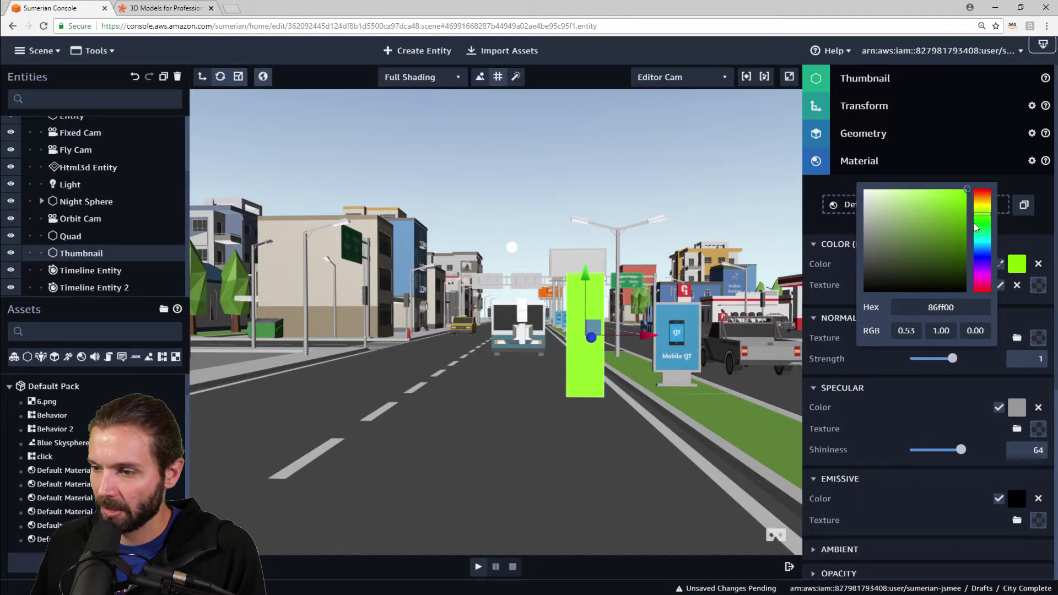
pyautogui.click(976, 225)
pyautogui.click(636, 419)
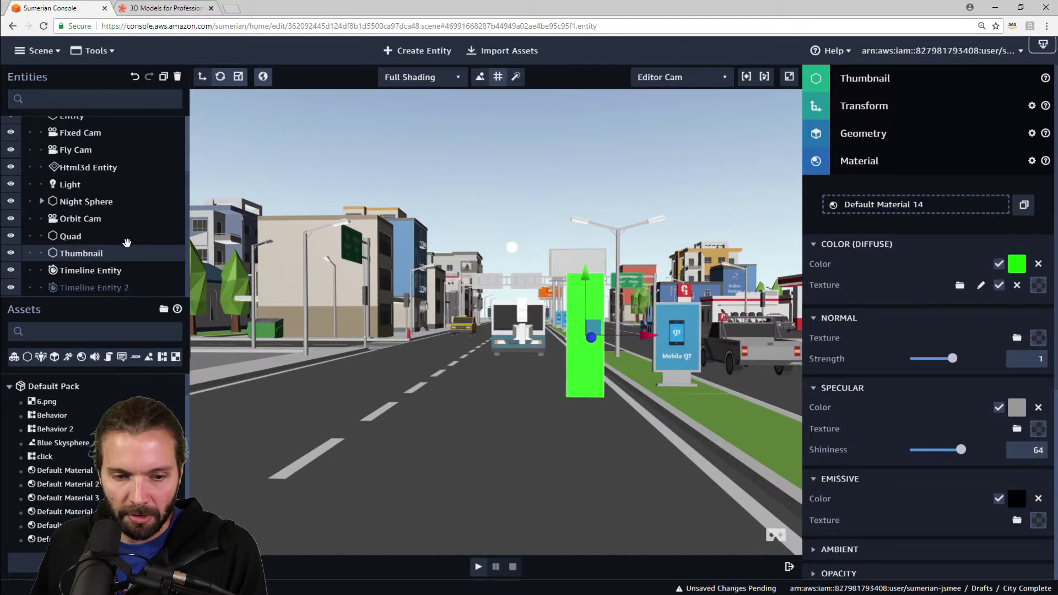
# Make the Thumbnail quad a child of Fixed Cam and expand the camera's hierarchy
pyautogui.click(71, 133)
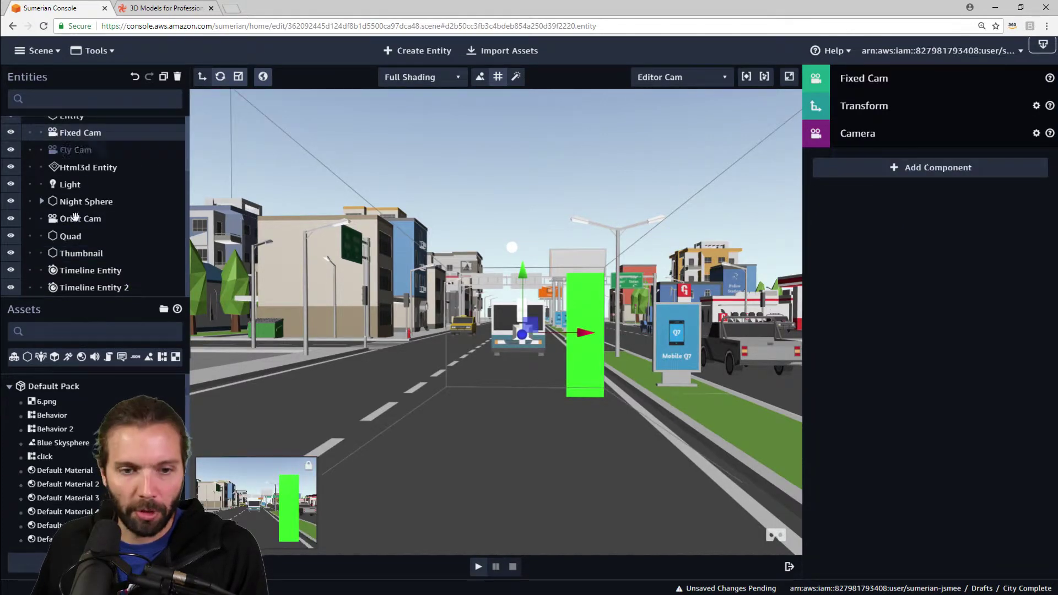
pyautogui.moveTo(78, 254); pyautogui.dragTo(81, 253)
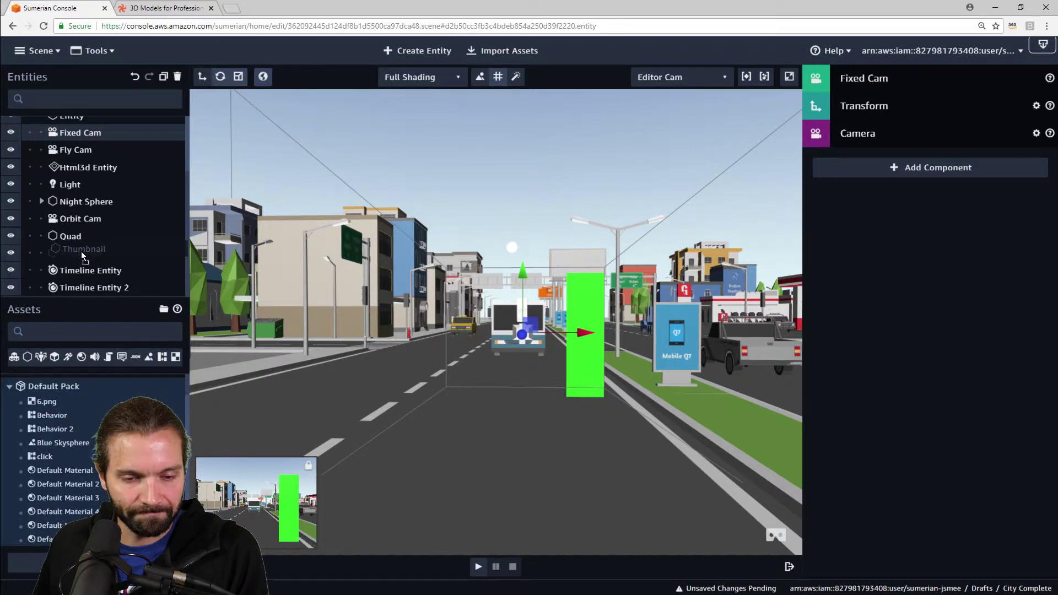
pyautogui.moveTo(81, 252); pyautogui.dragTo(78, 153)
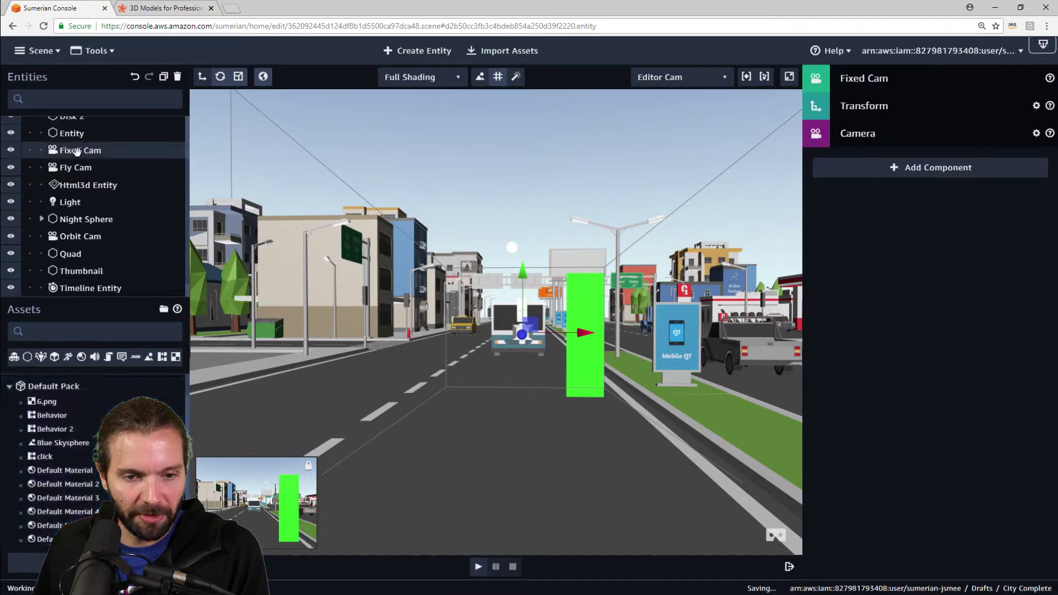
pyautogui.click(40, 151)
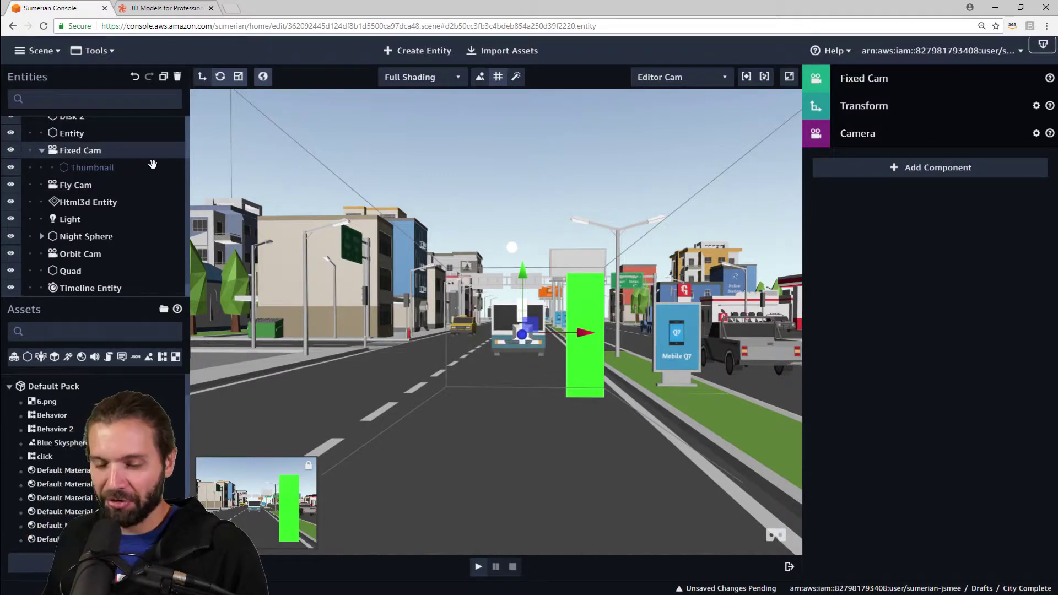
# Play the scene to check how the Thumbnail looks through the active camera, and stop playback
pyautogui.scroll(5, 478, 441)
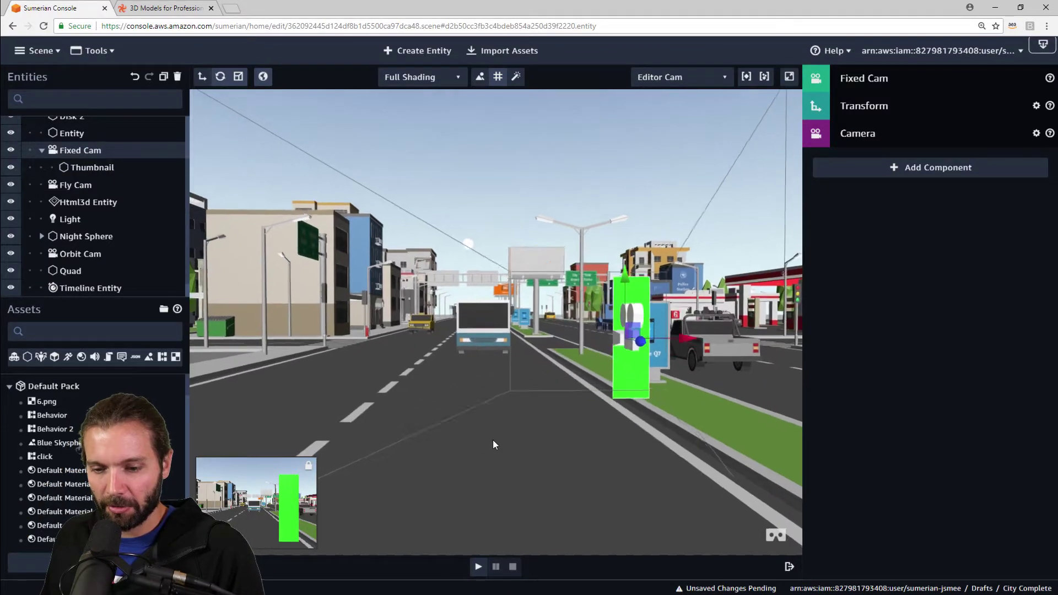
pyautogui.scroll(-5, 475, 447)
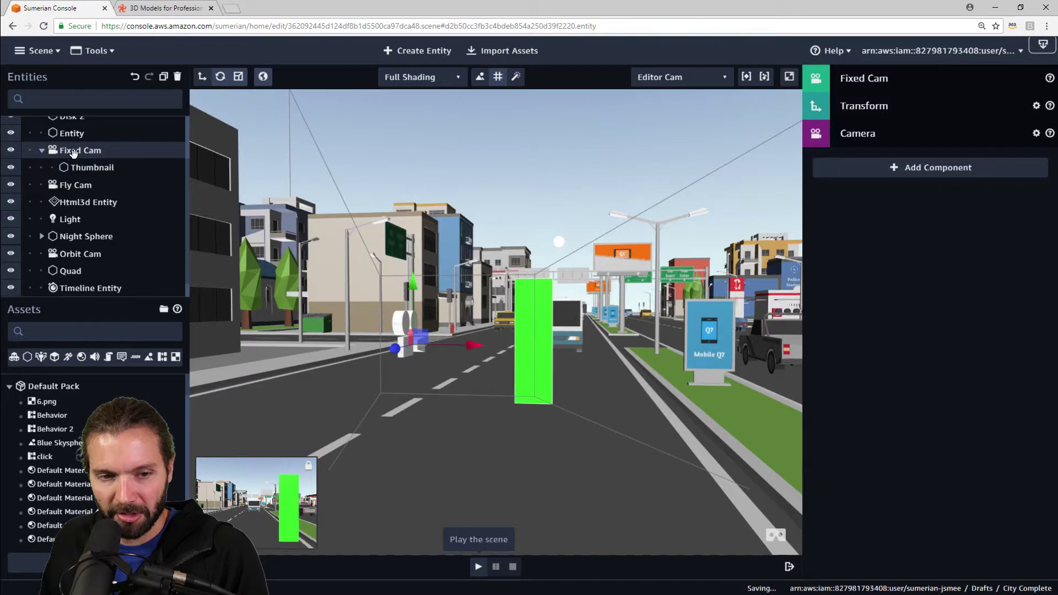
pyautogui.moveTo(65, 152)
pyautogui.mouseDown()
pyautogui.moveTo(78, 164)
pyautogui.moveTo(84, 153)
pyautogui.mouseUp()
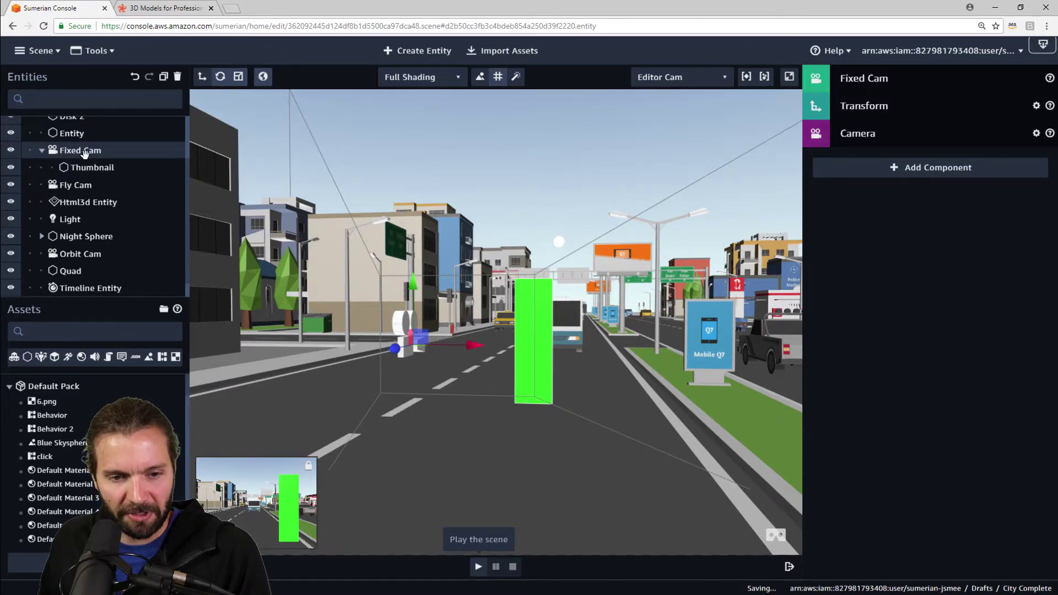
pyautogui.click(478, 568)
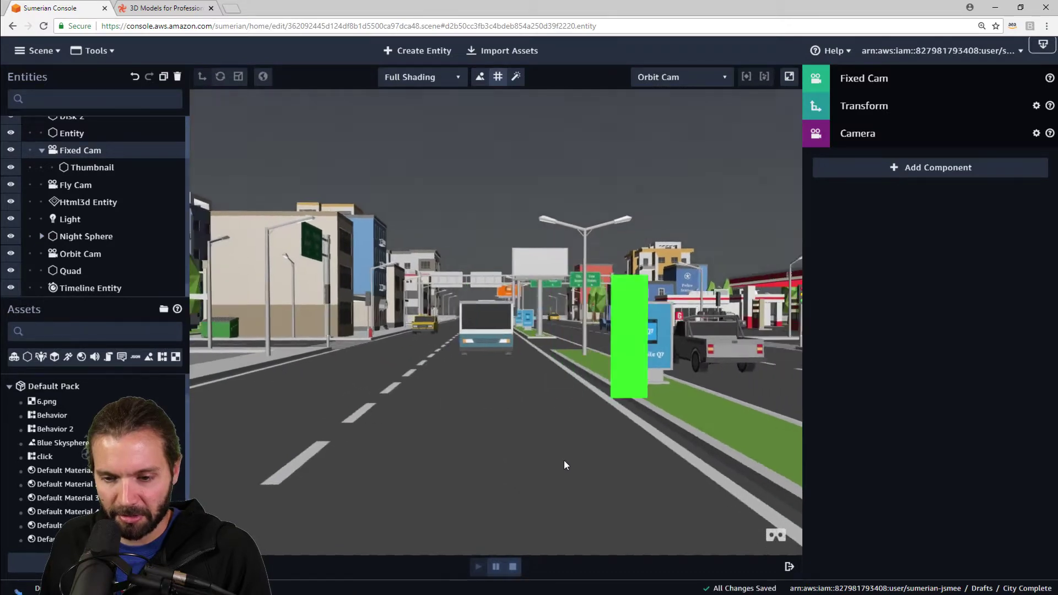
pyautogui.moveTo(564, 461)
pyautogui.mouseDown()
pyautogui.moveTo(574, 460)
pyautogui.moveTo(543, 462)
pyautogui.mouseUp()
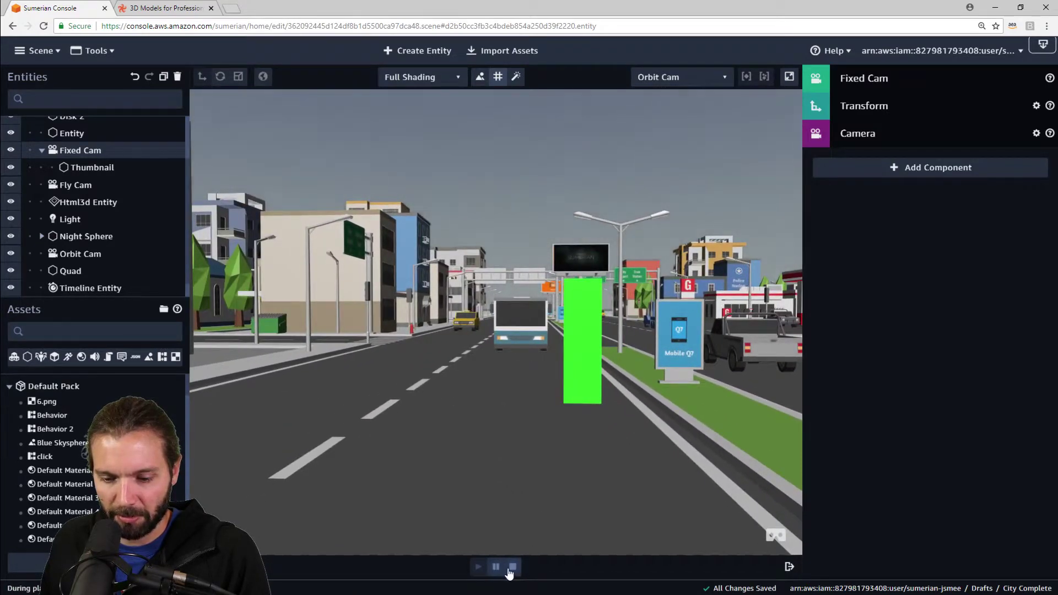
pyautogui.click(510, 569)
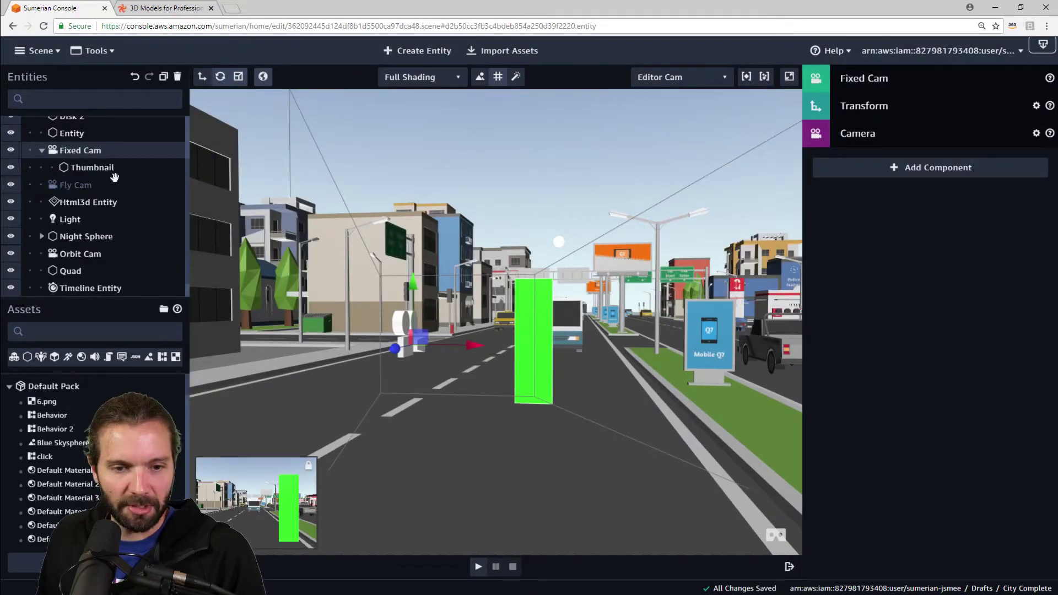
# Make Fixed Cam the main camera and play the scene through it
pyautogui.click(858, 133)
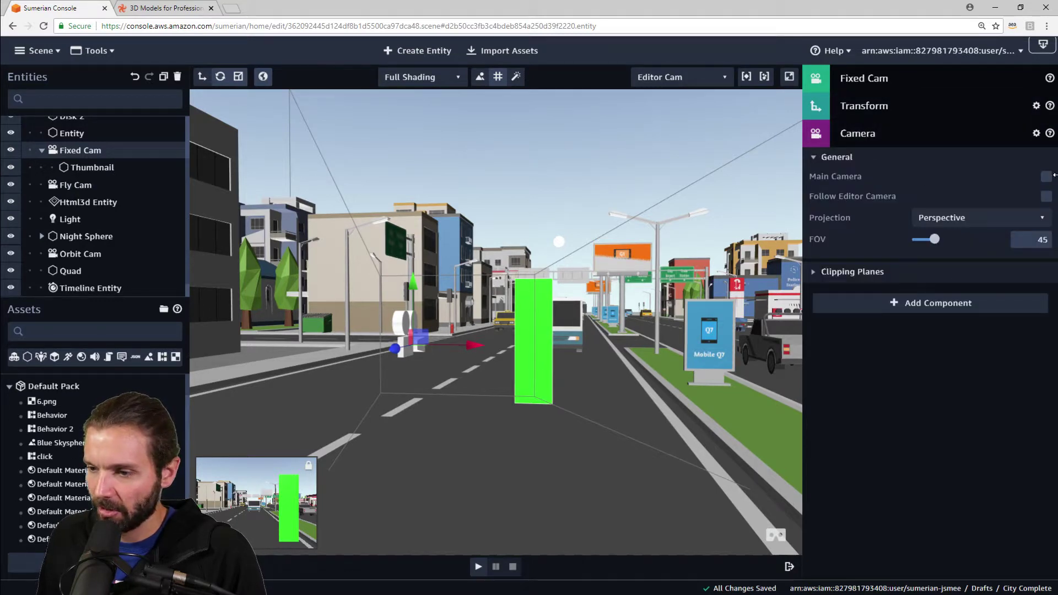
pyautogui.click(1046, 177)
pyautogui.click(888, 132)
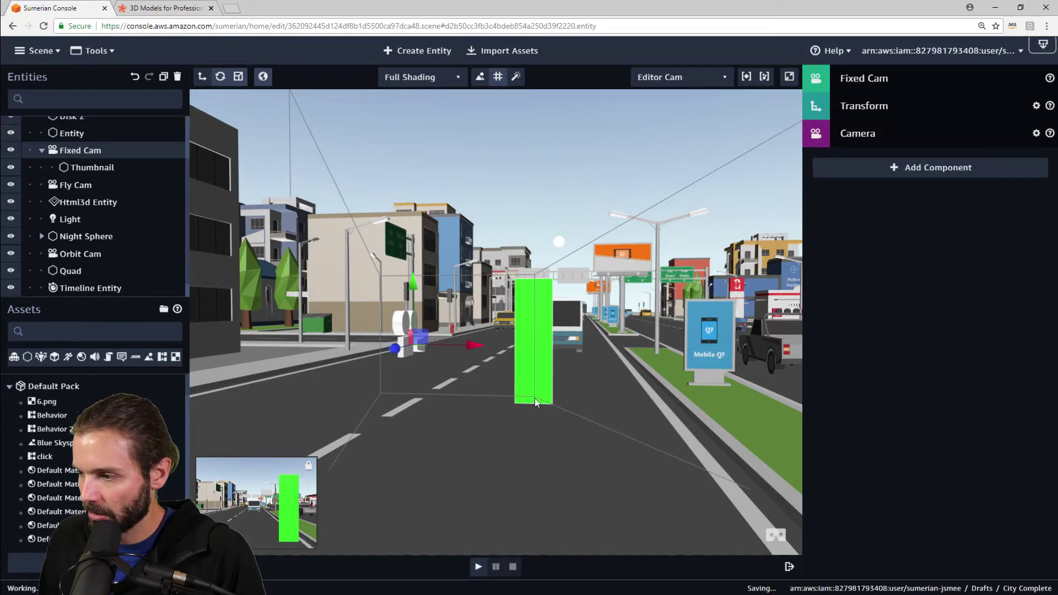
pyautogui.click(478, 566)
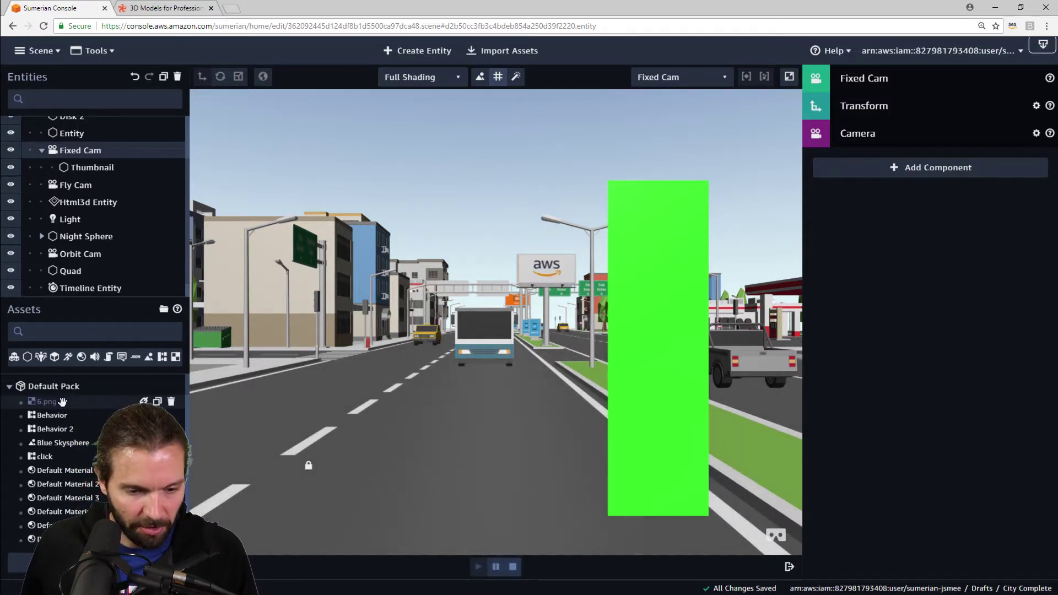
# Find the taxi texture among the assets and apply SPW_Vehicle_Land_Taxi.png as the Thumbnail material's diffuse texture
pyautogui.scroll(-2, 62, 401)
pyautogui.scroll(-10, 62, 401)
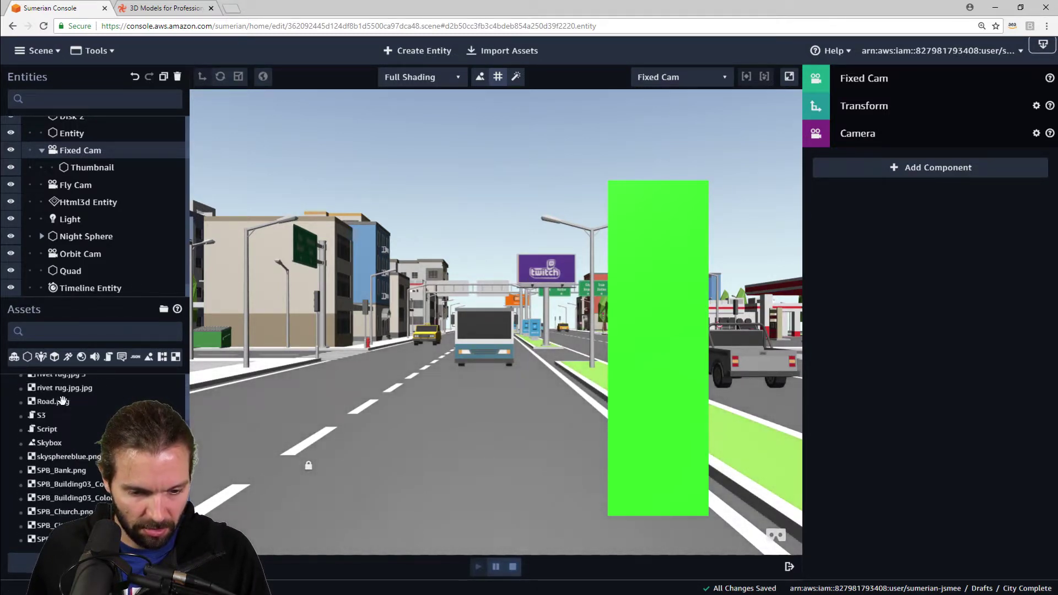
pyautogui.click(176, 360)
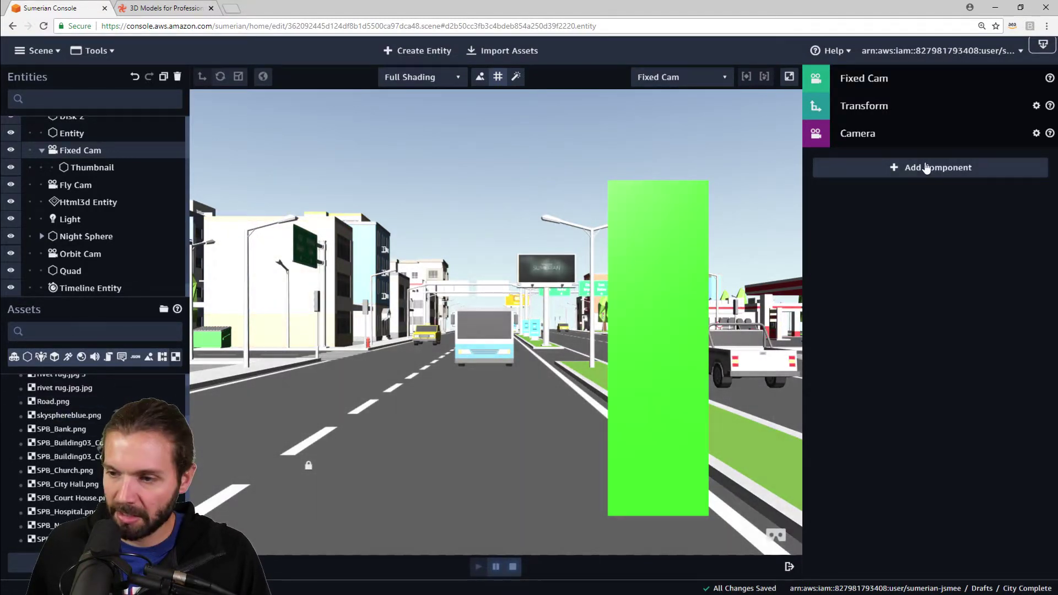
pyautogui.scroll(-1, 100, 194)
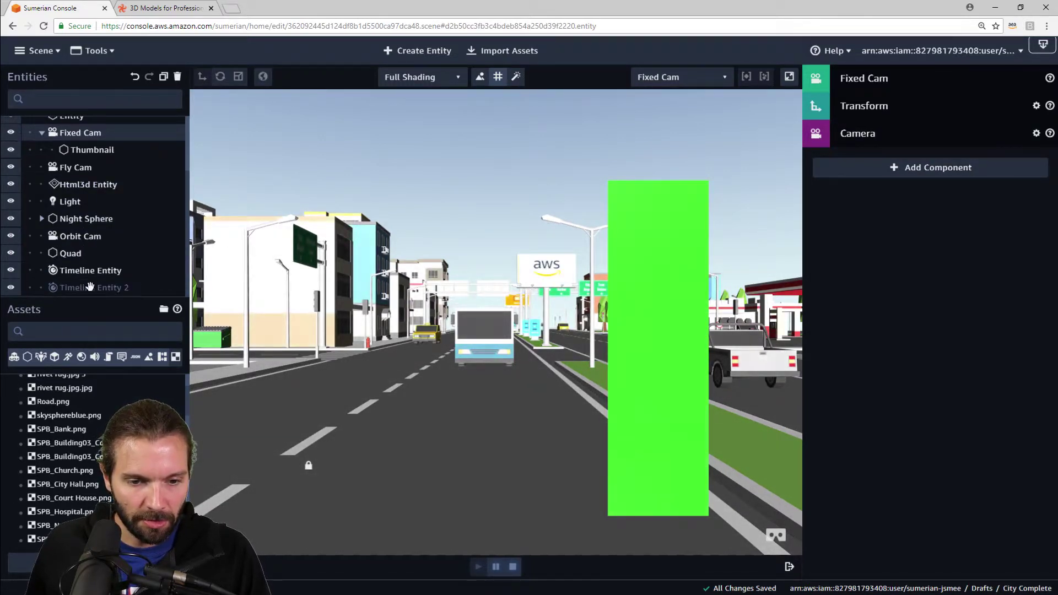
pyautogui.click(97, 149)
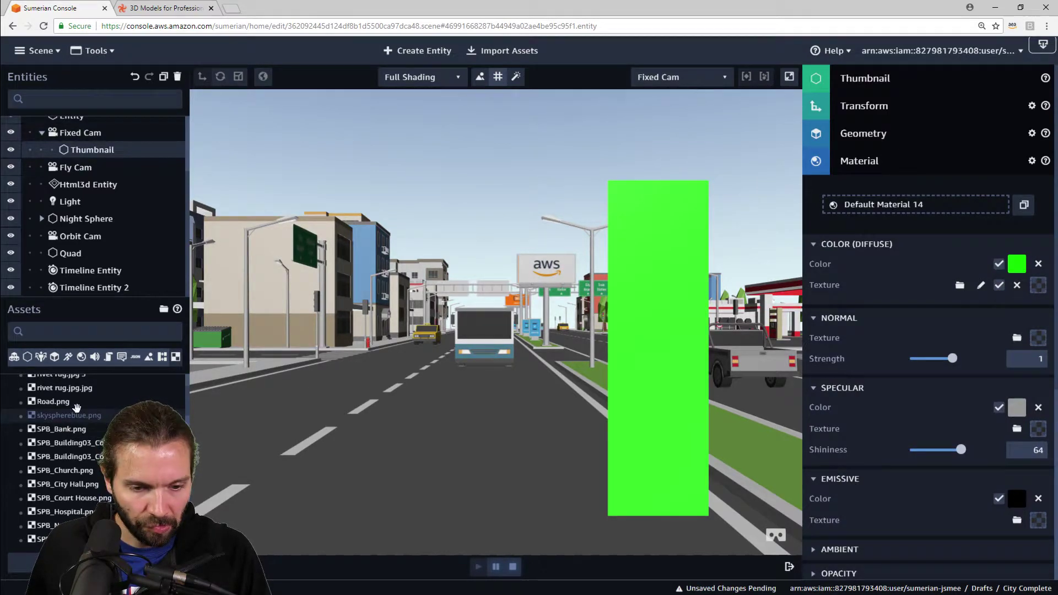
pyautogui.click(97, 336)
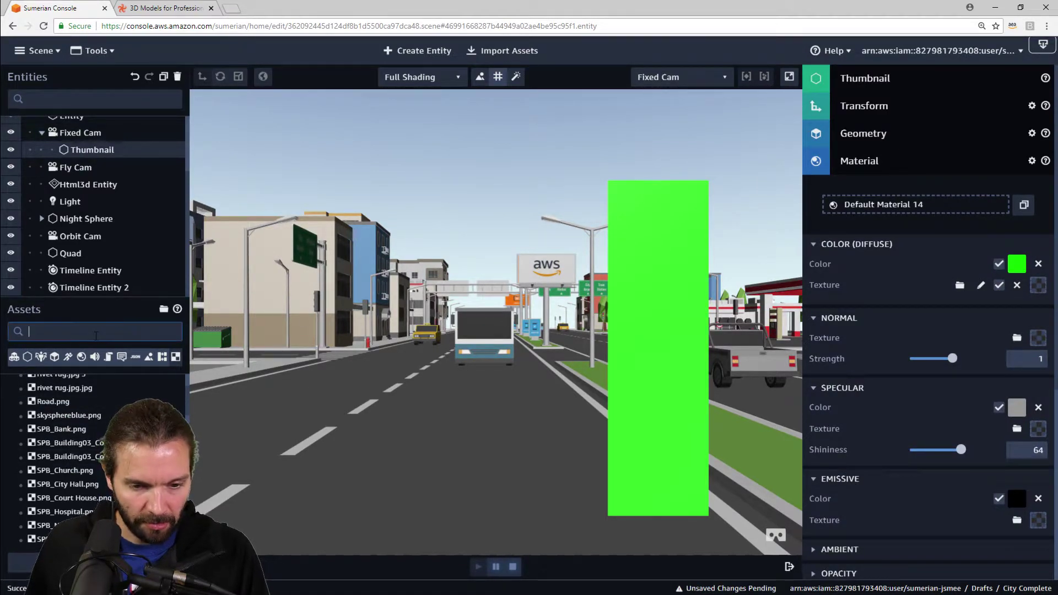
pyautogui.write('taxi')
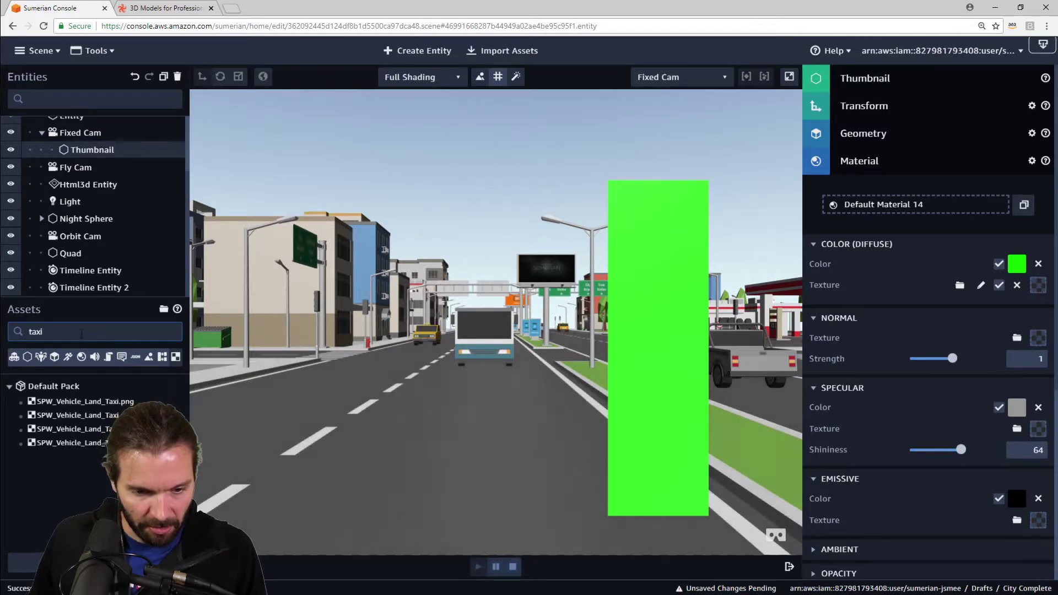
pyautogui.moveTo(77, 401); pyautogui.dragTo(1021, 288)
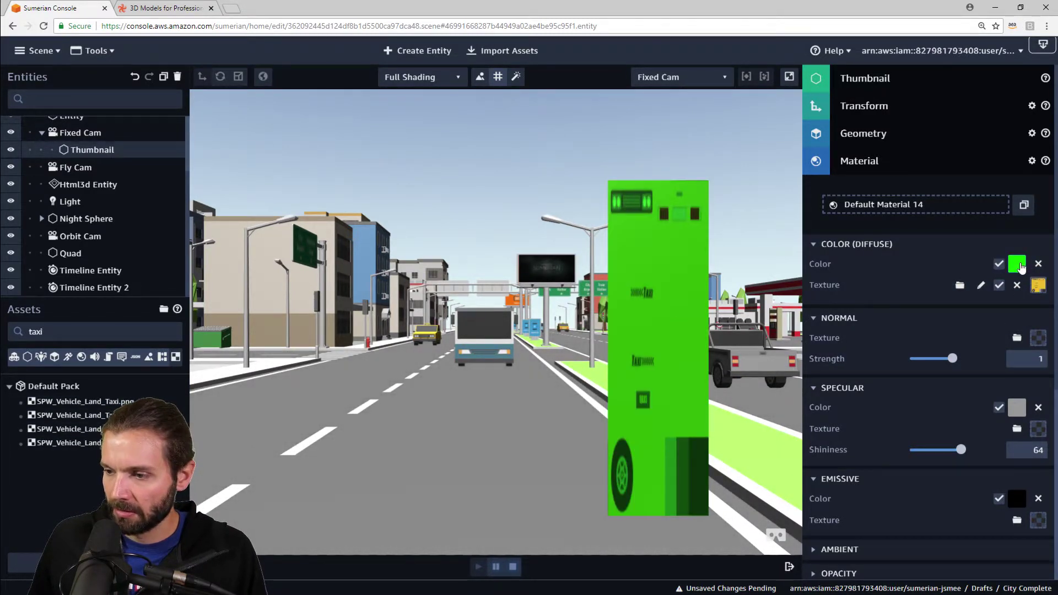
# Set the Thumbnail material's diffuse color to dark gray (4b4b4b) and stop playback
pyautogui.click(1017, 264)
pyautogui.click(875, 203)
pyautogui.moveTo(876, 202); pyautogui.dragTo(825, 266)
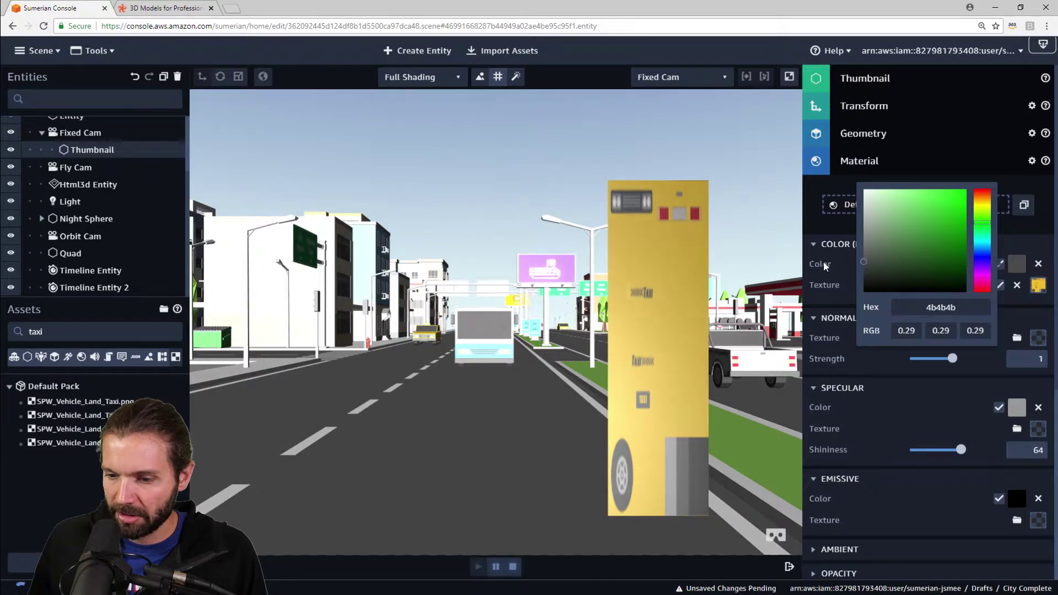
pyautogui.click(515, 571)
pyautogui.click(514, 571)
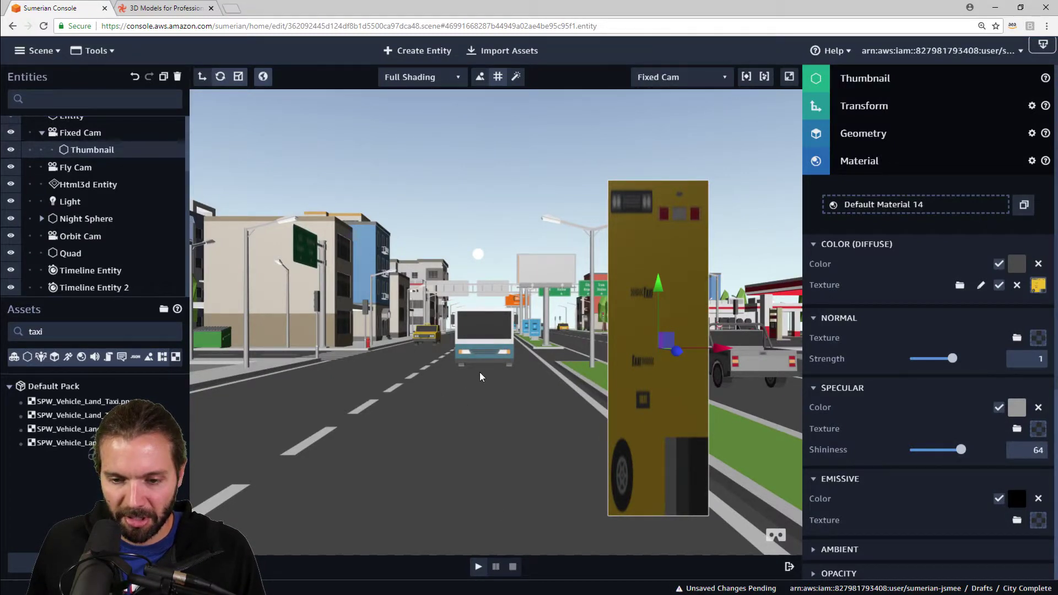
pyautogui.click(889, 168)
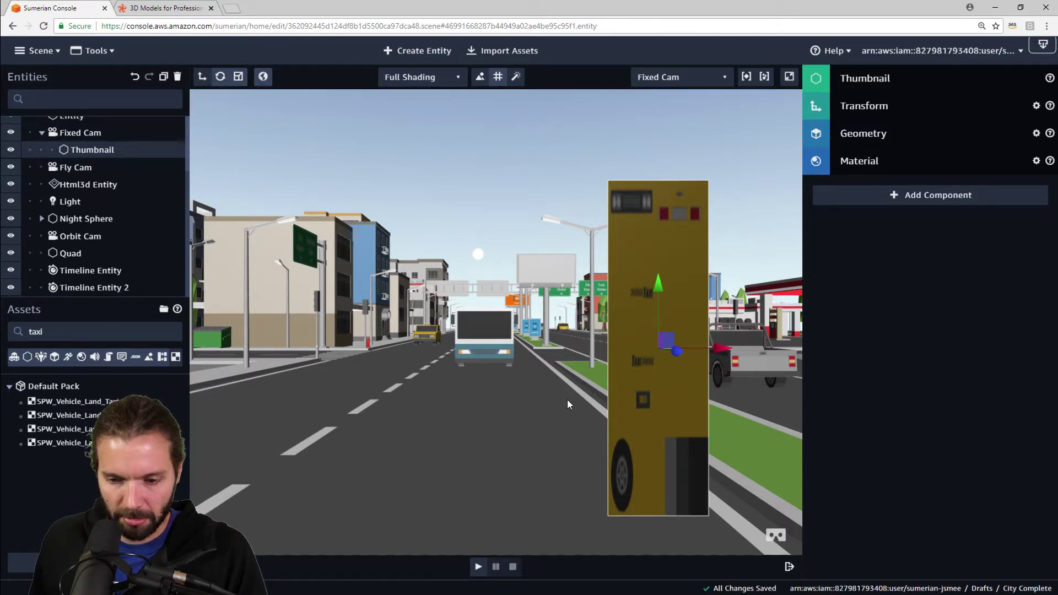
# Reload the City Complete scene to get back to the Editor Cam and view the street from above
pyautogui.click(480, 437)
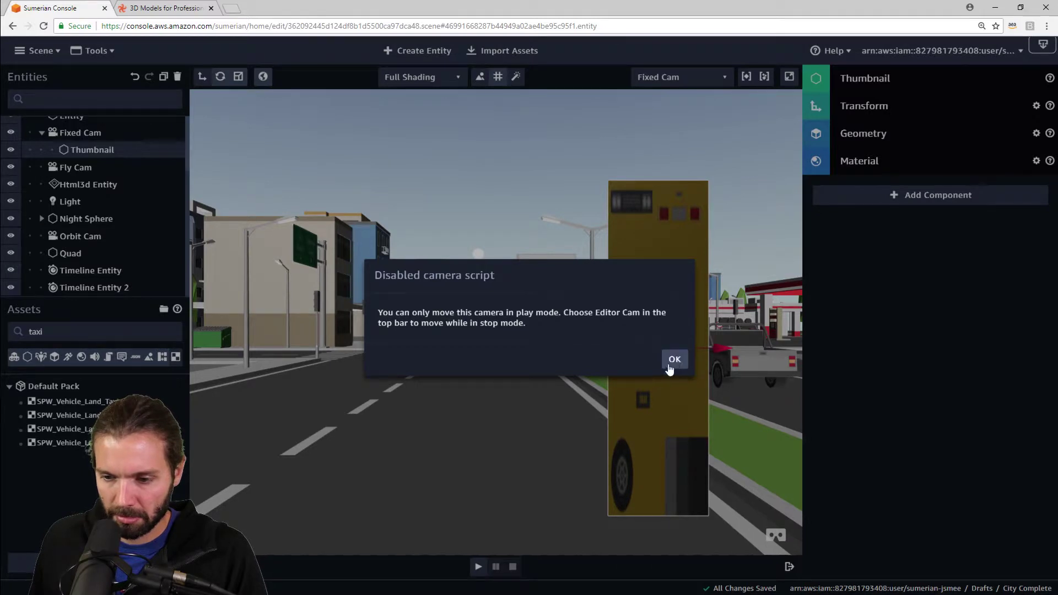
pyautogui.click(675, 361)
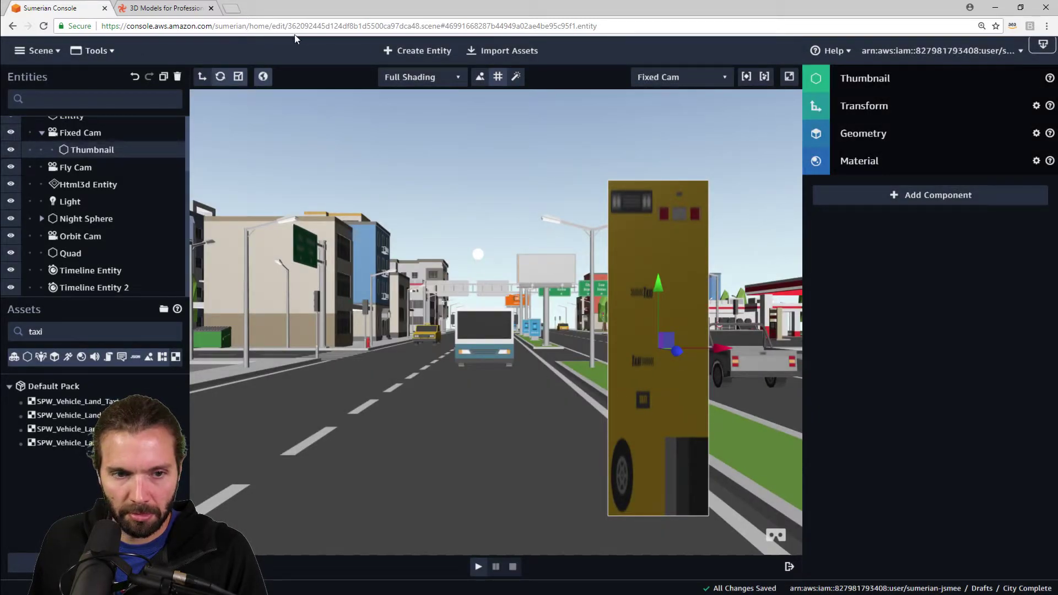
pyautogui.click(48, 27)
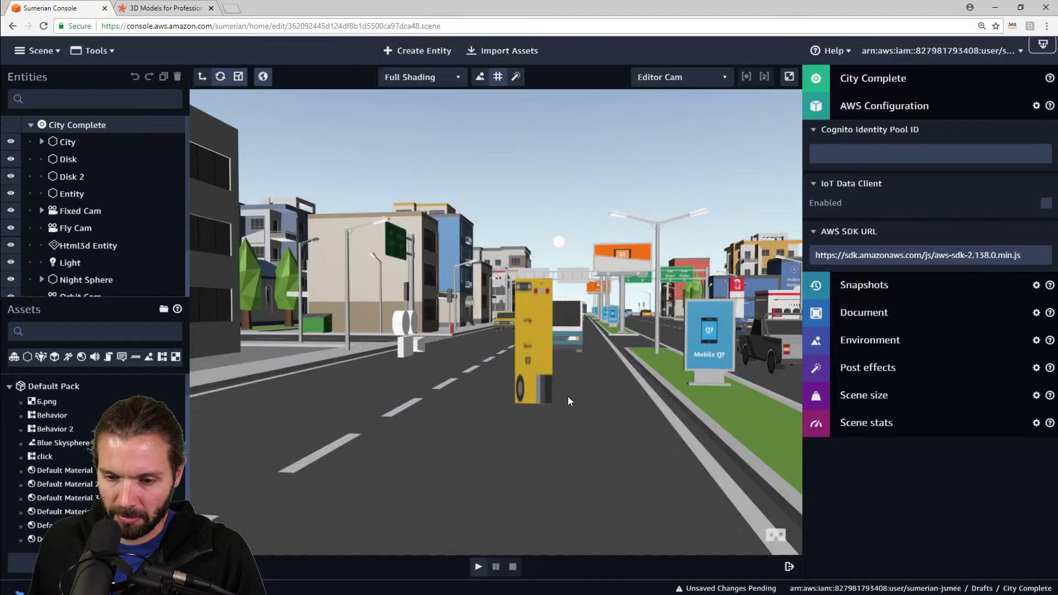
pyautogui.moveTo(568, 395); pyautogui.dragTo(576, 385, button='right')
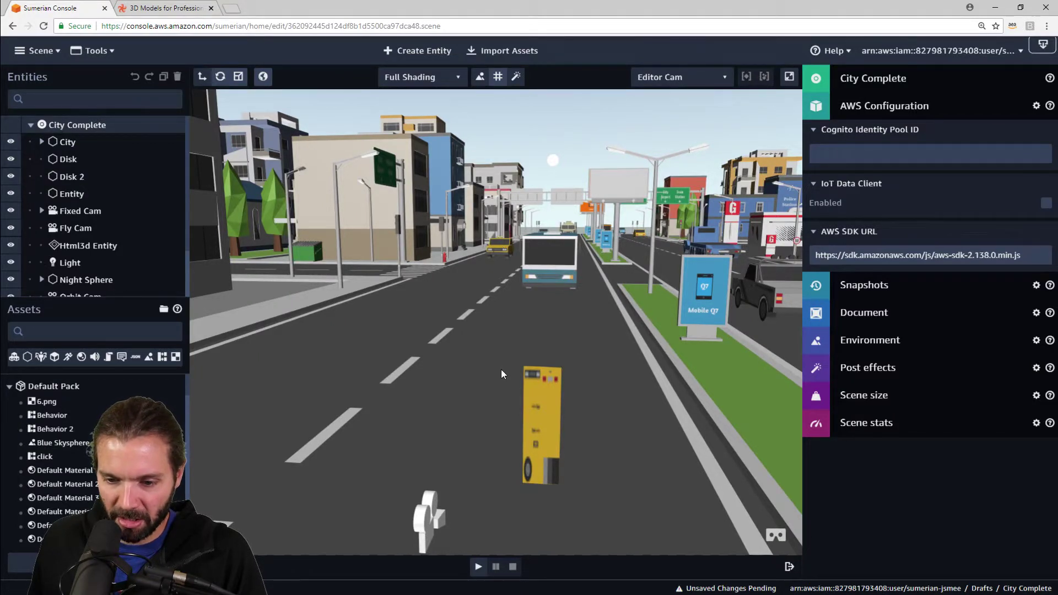
# Expand the City entity, create a box primitive and move it onto the road beside the Thumbnail quad
pyautogui.moveTo(182, 143); pyautogui.dragTo(43, 127)
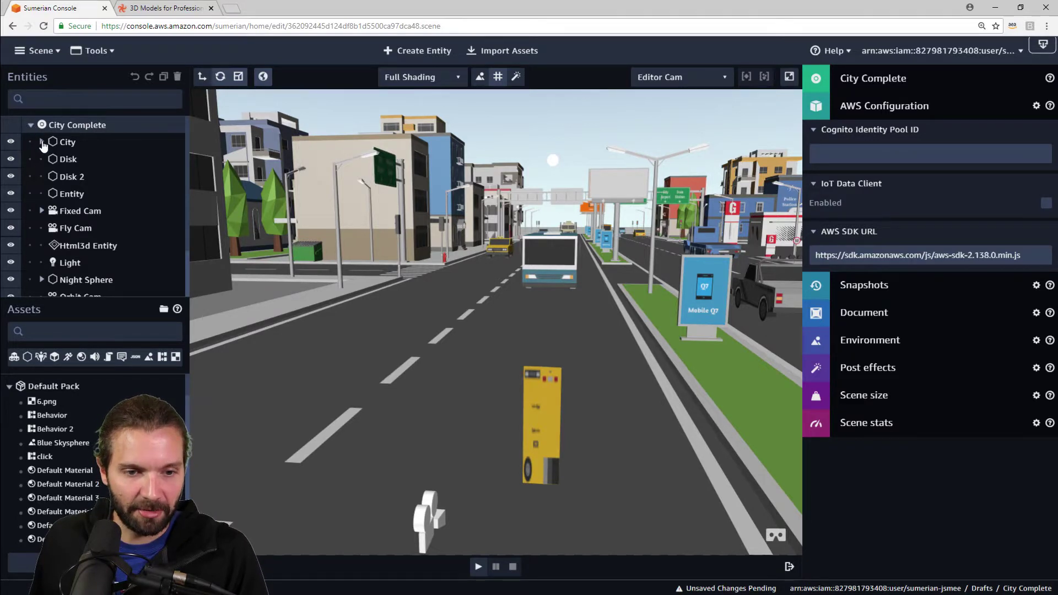
pyautogui.click(42, 142)
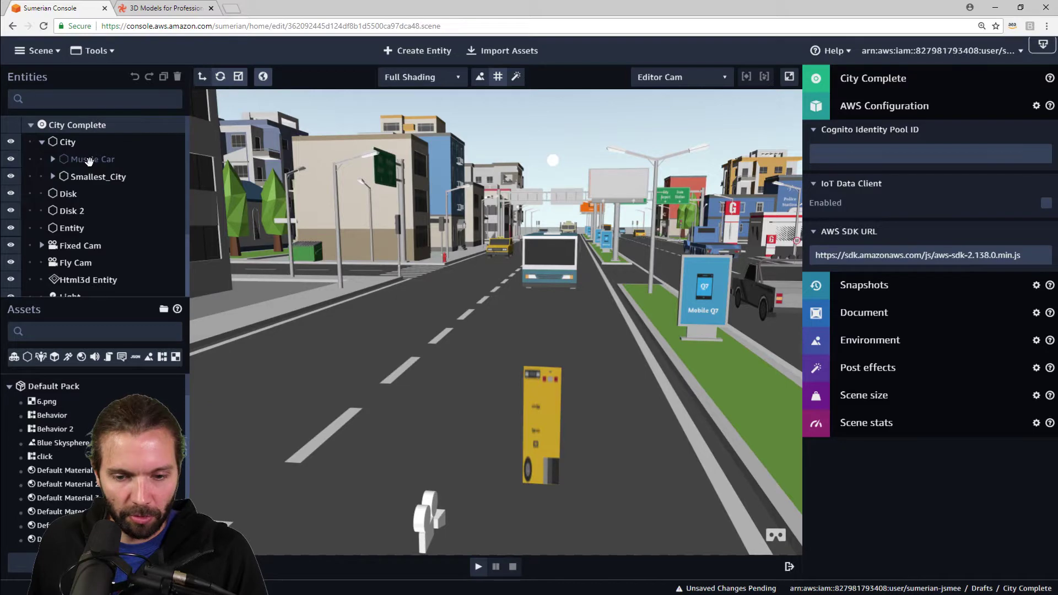
pyautogui.click(430, 52)
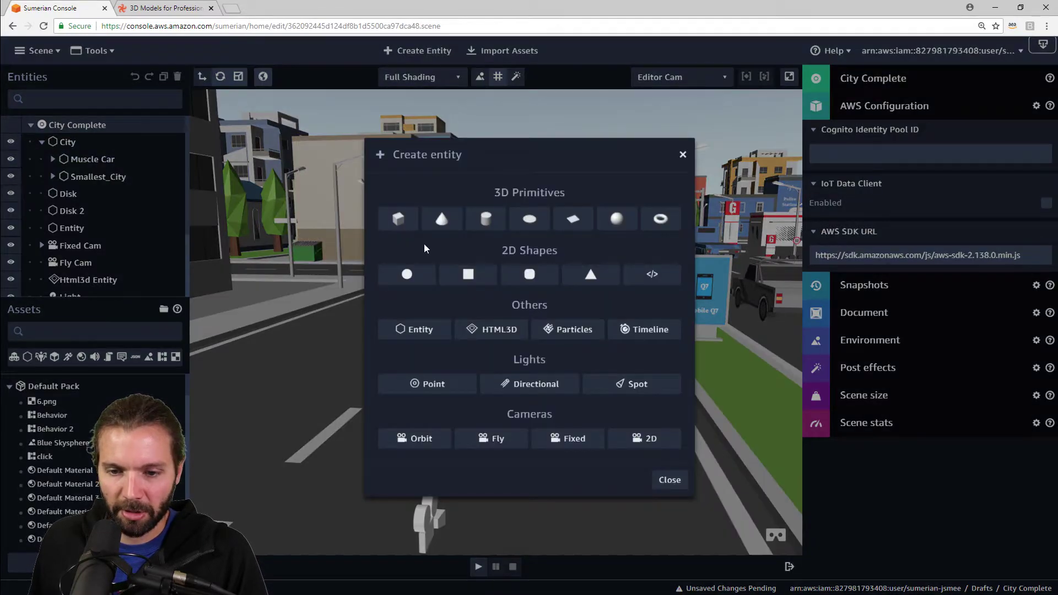
pyautogui.click(398, 219)
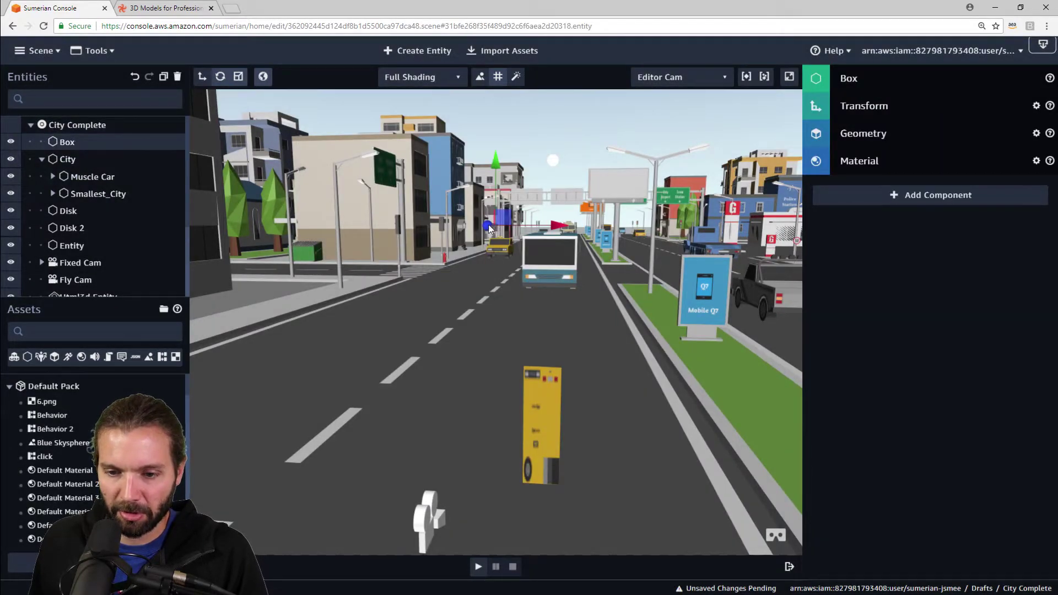
pyautogui.moveTo(488, 224); pyautogui.dragTo(190, 522)
pyautogui.moveTo(466, 297); pyautogui.dragTo(573, 312)
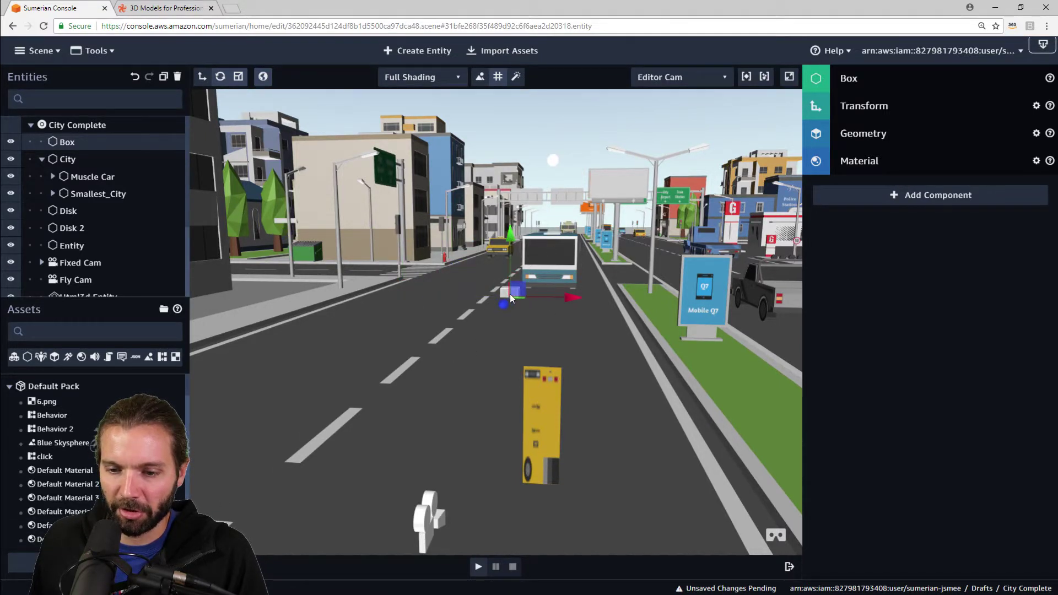
pyautogui.moveTo(507, 304); pyautogui.dragTo(425, 402)
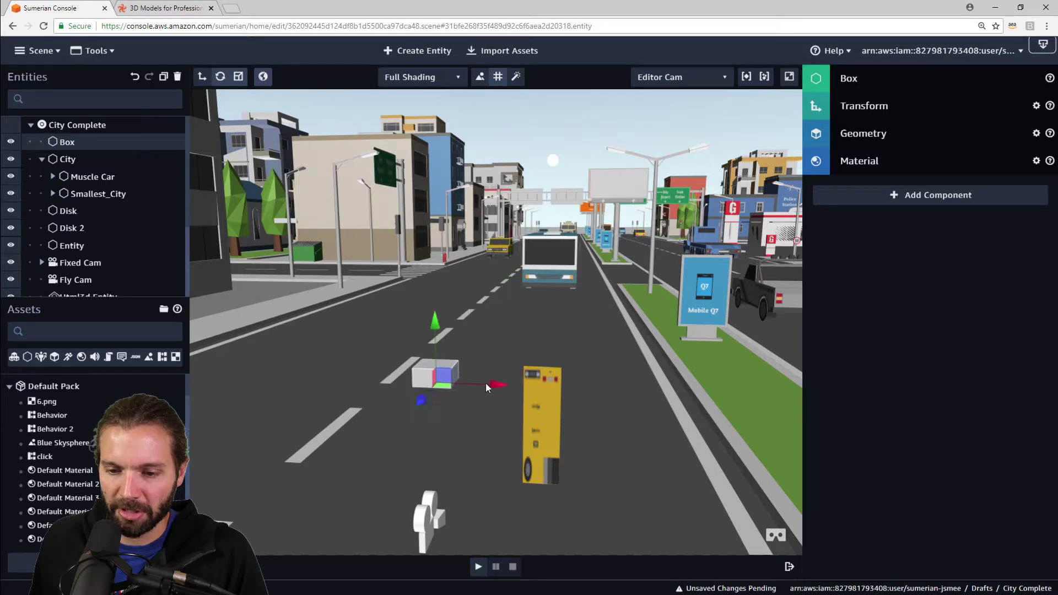
pyautogui.moveTo(494, 387); pyautogui.dragTo(550, 387)
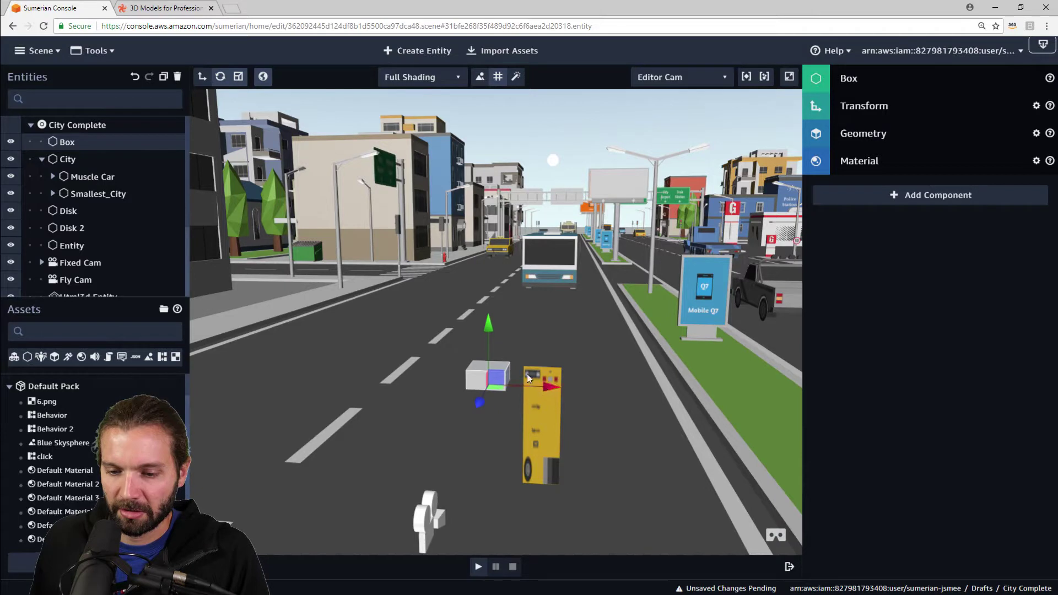
# Show the new box's transform values and hide the box in the scene
pyautogui.click(817, 157)
pyautogui.click(493, 376)
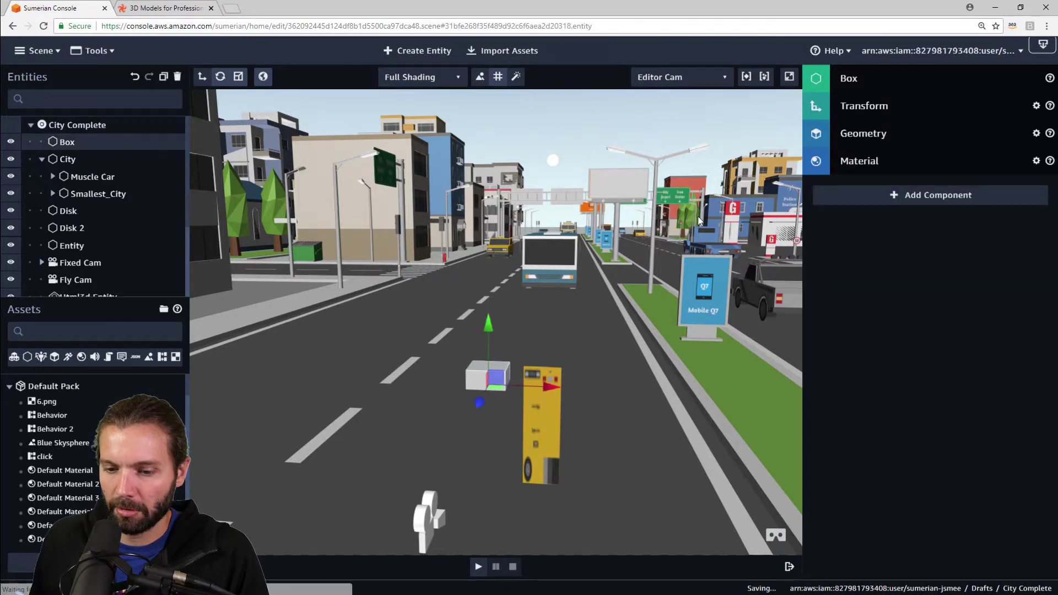
pyautogui.click(893, 106)
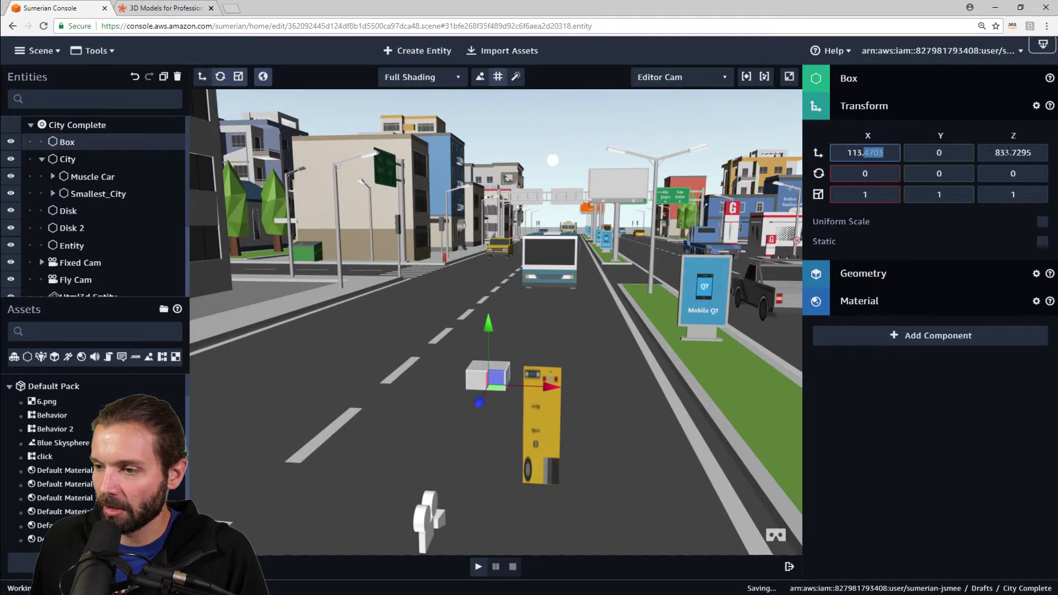
pyautogui.click(10, 142)
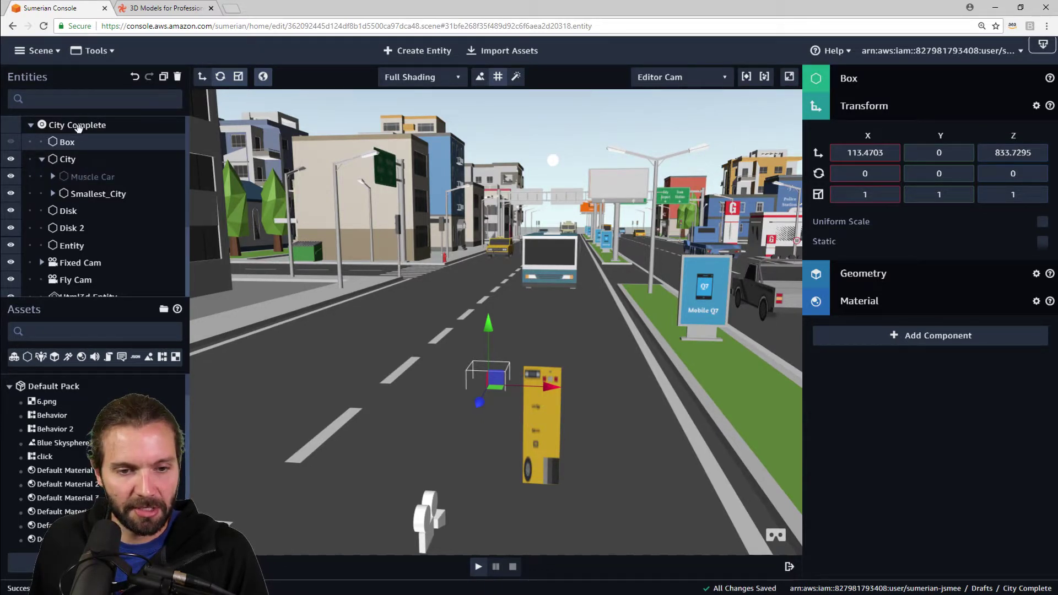
# Search the entities for "taxi" and select the SPW_Vehicle_Land_Static_Taxi.058 vehicle in Smallest_City
pyautogui.click(67, 159)
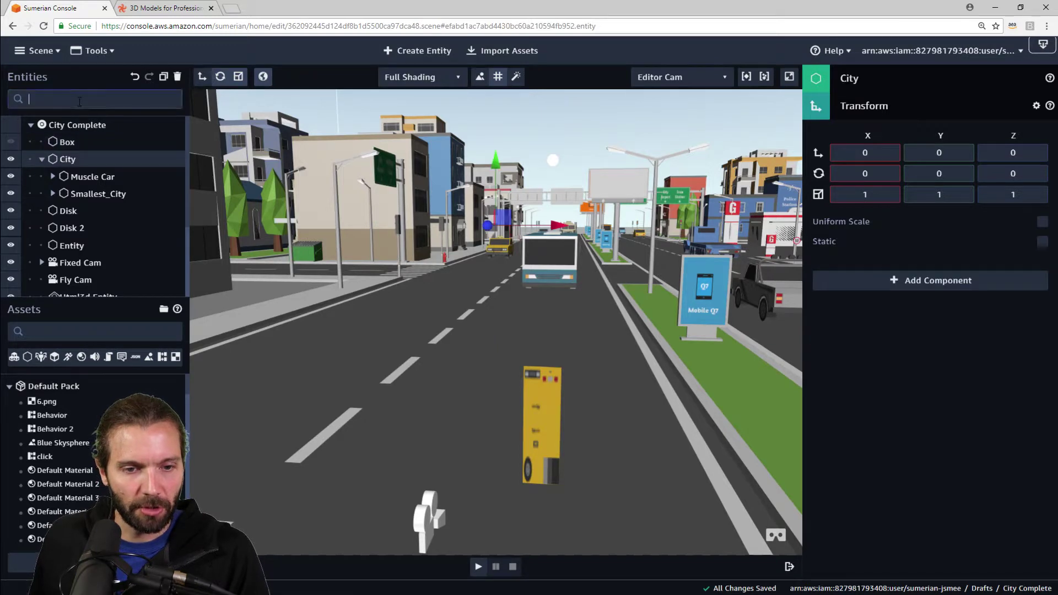
pyautogui.write('taxi')
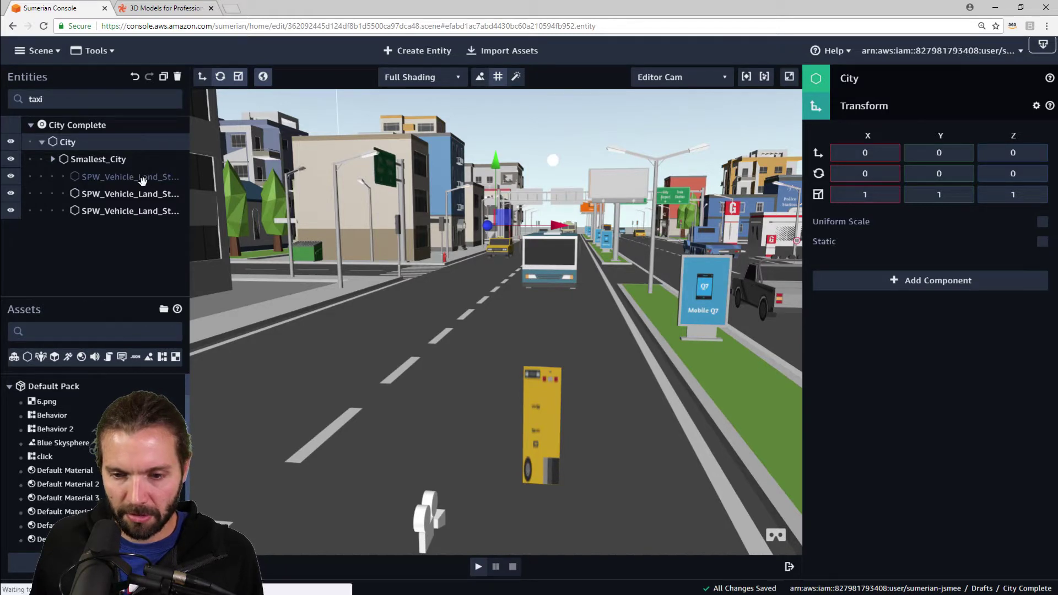
pyautogui.click(130, 176)
pyautogui.click(104, 100)
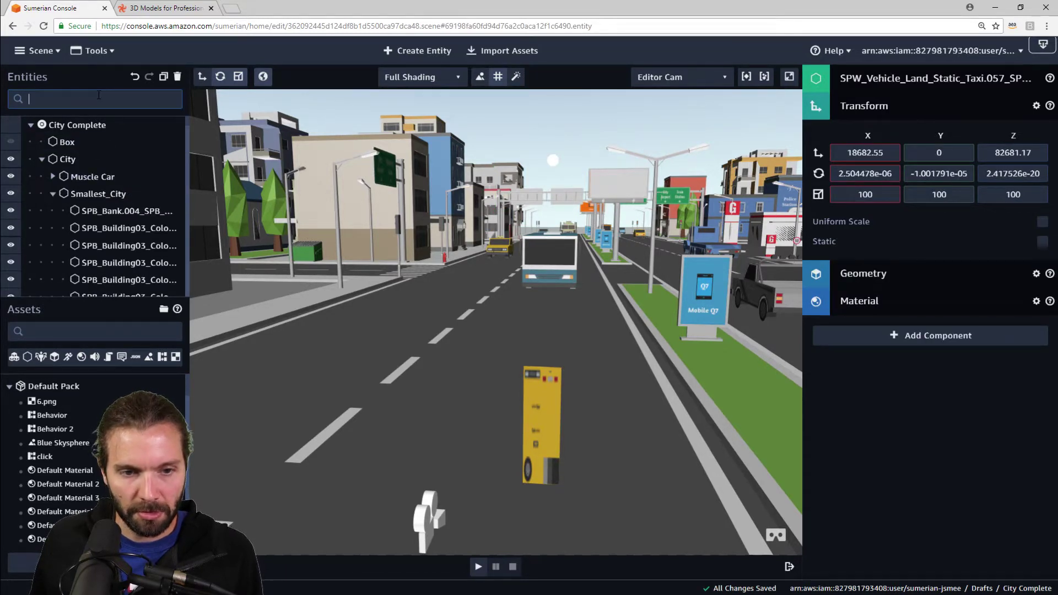
pyautogui.write('taxi')
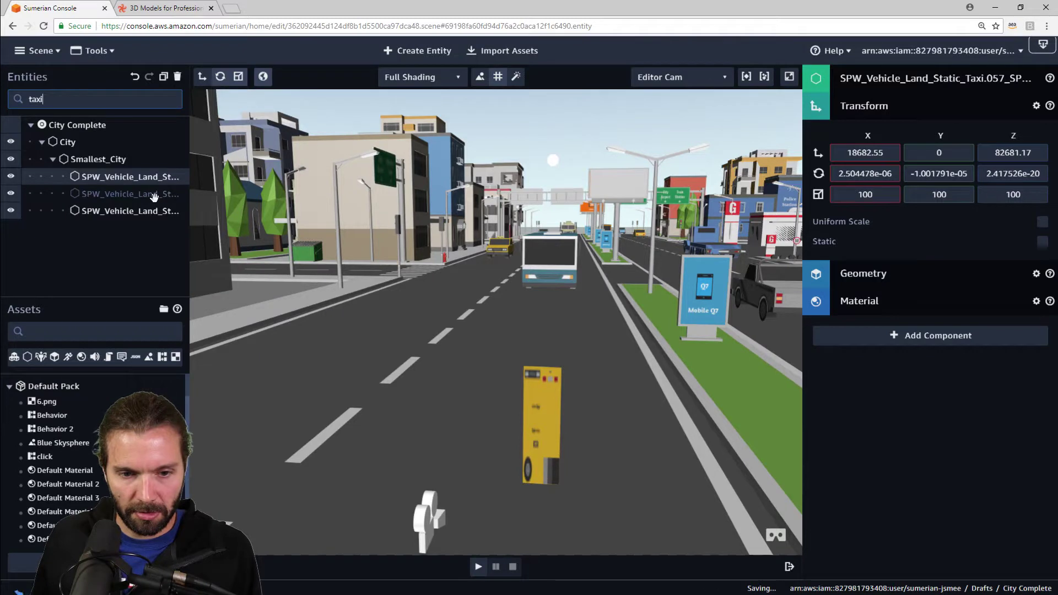
pyautogui.moveTo(154, 196); pyautogui.dragTo(154, 197)
pyautogui.moveTo(238, 185); pyautogui.dragTo(259, 189)
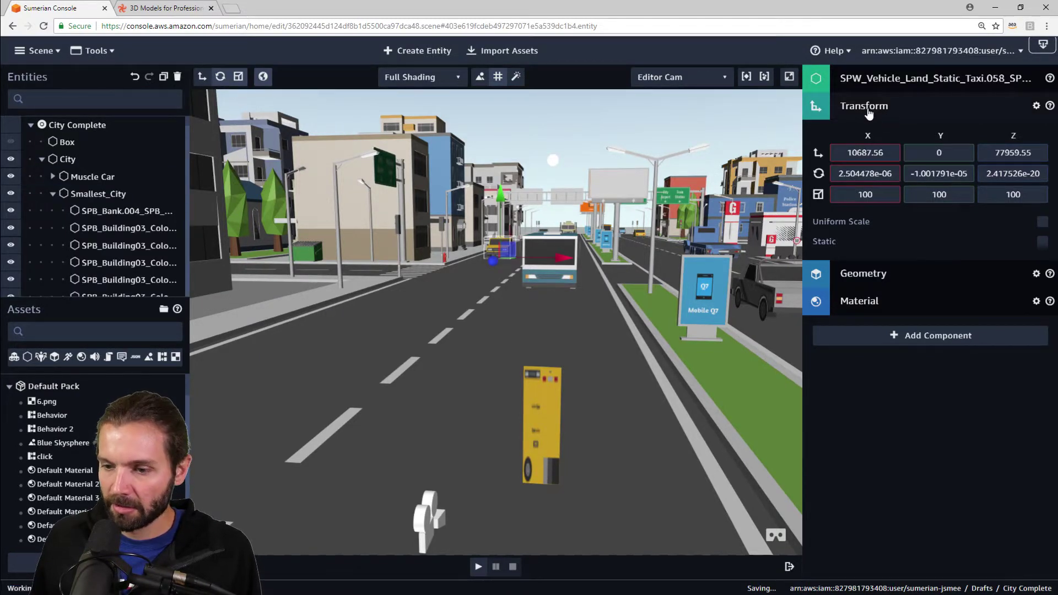
# Collapse the taxi's transform values and add a State machine component to the taxi
pyautogui.click(909, 107)
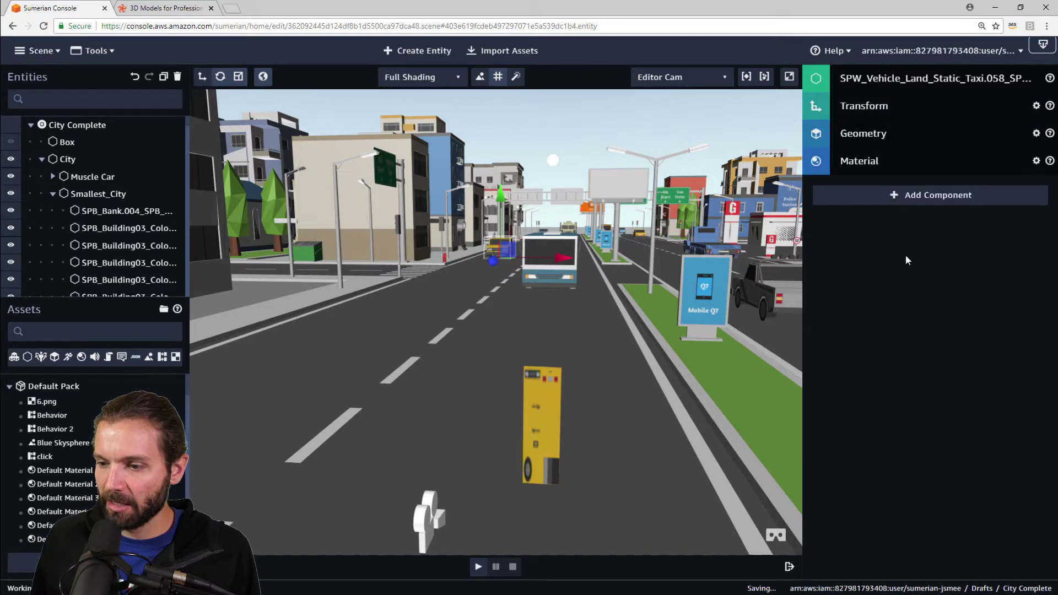
pyautogui.click(916, 194)
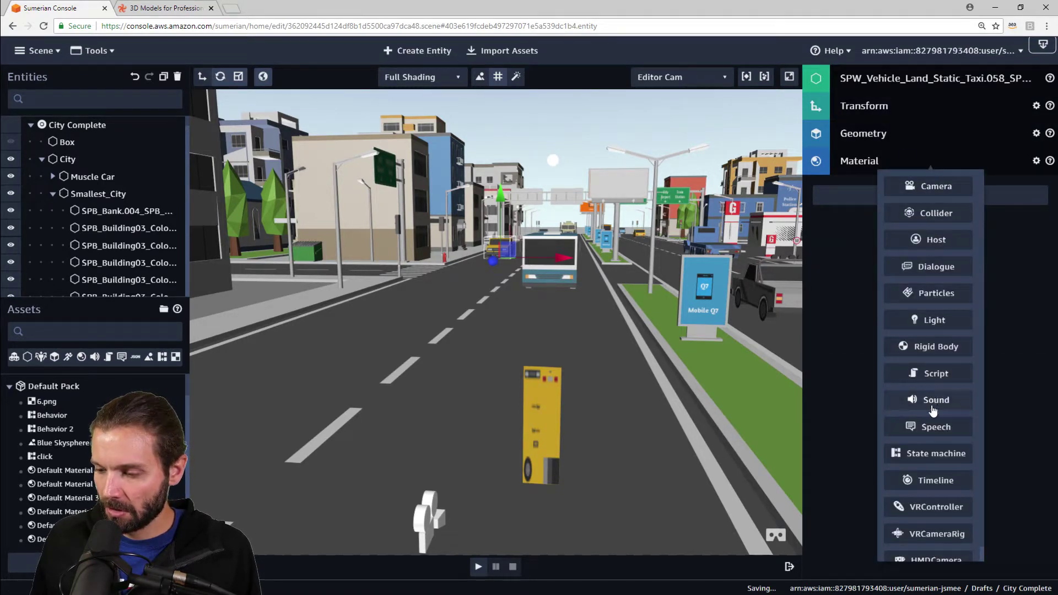
pyautogui.scroll(-1, 941, 494)
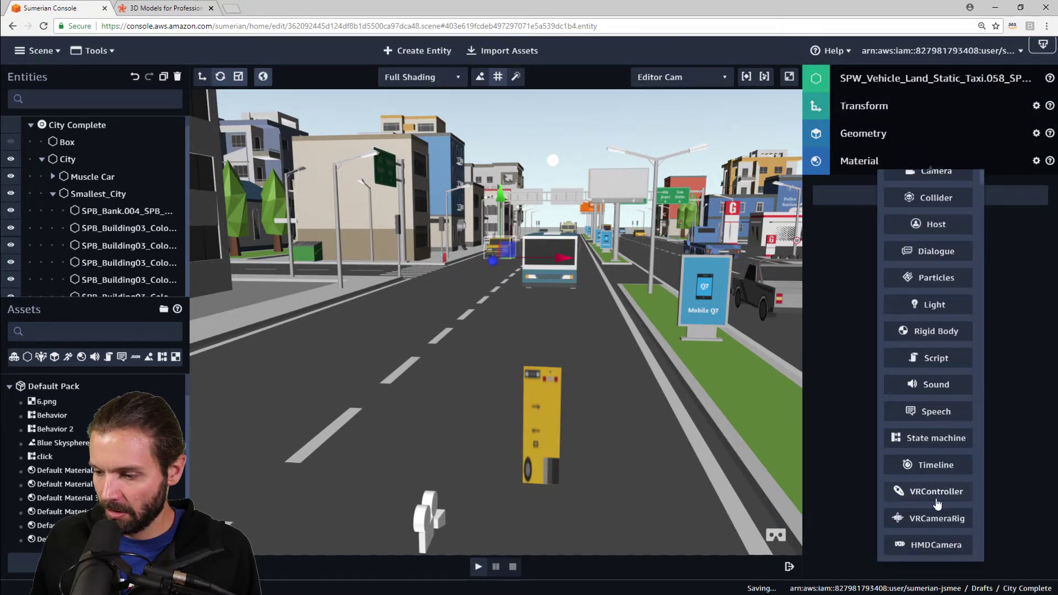
pyautogui.click(932, 439)
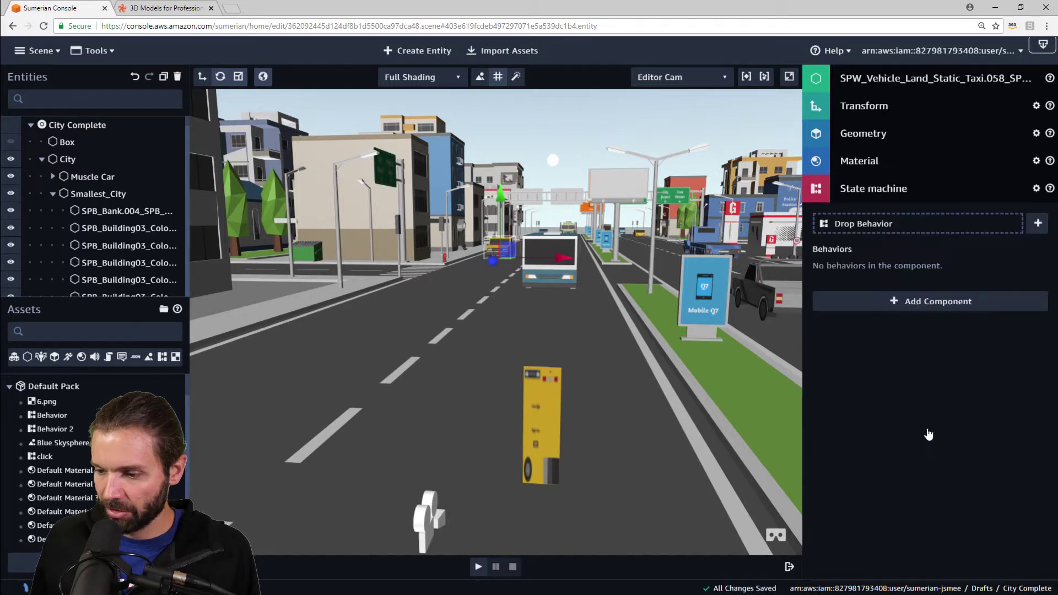
pyautogui.click(1039, 225)
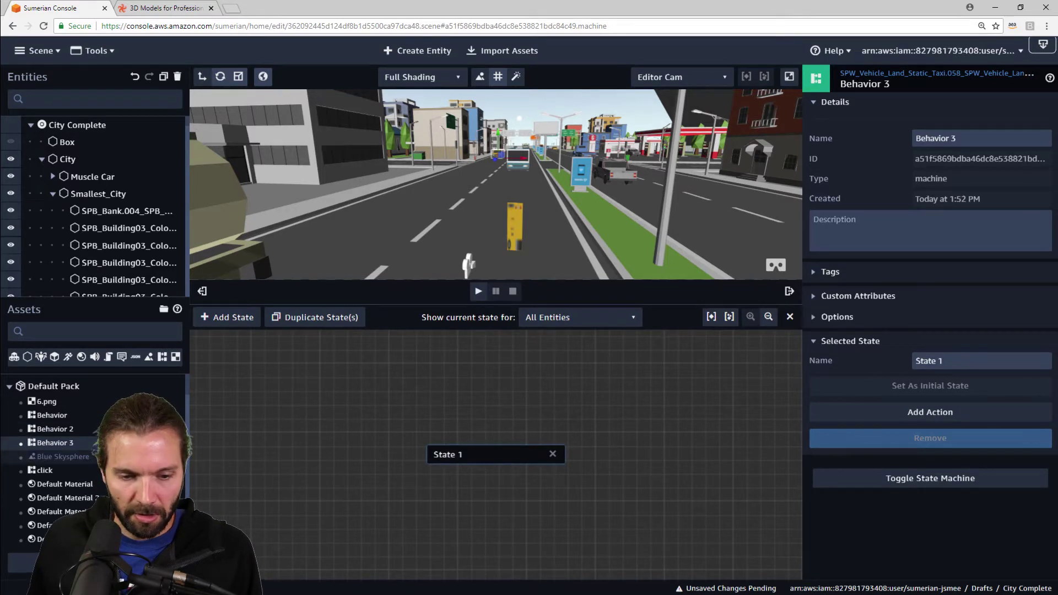
pyautogui.moveTo(957, 355); pyautogui.dragTo(847, 342)
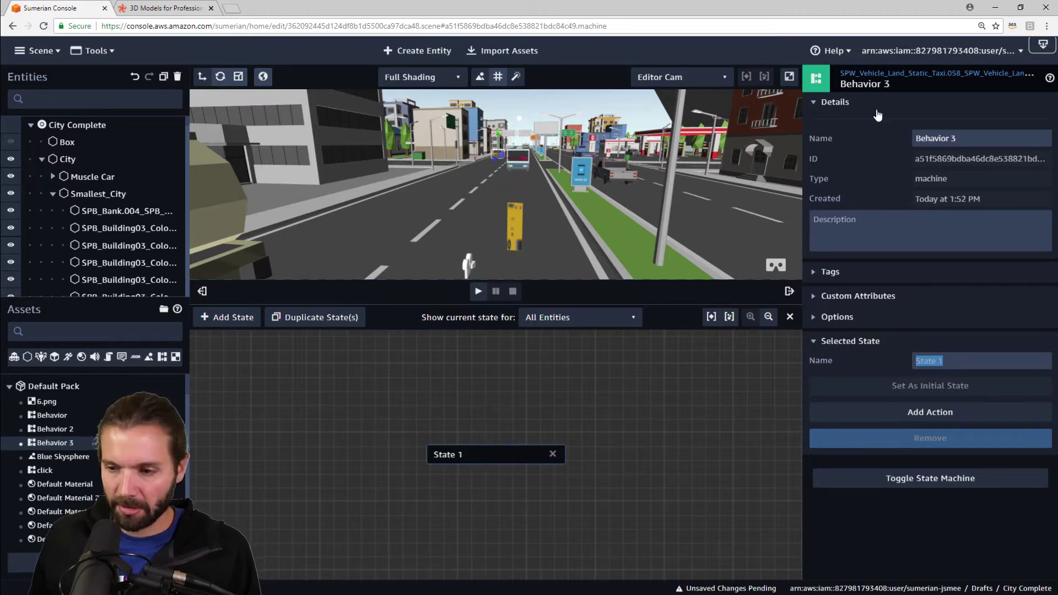
pyautogui.click(860, 73)
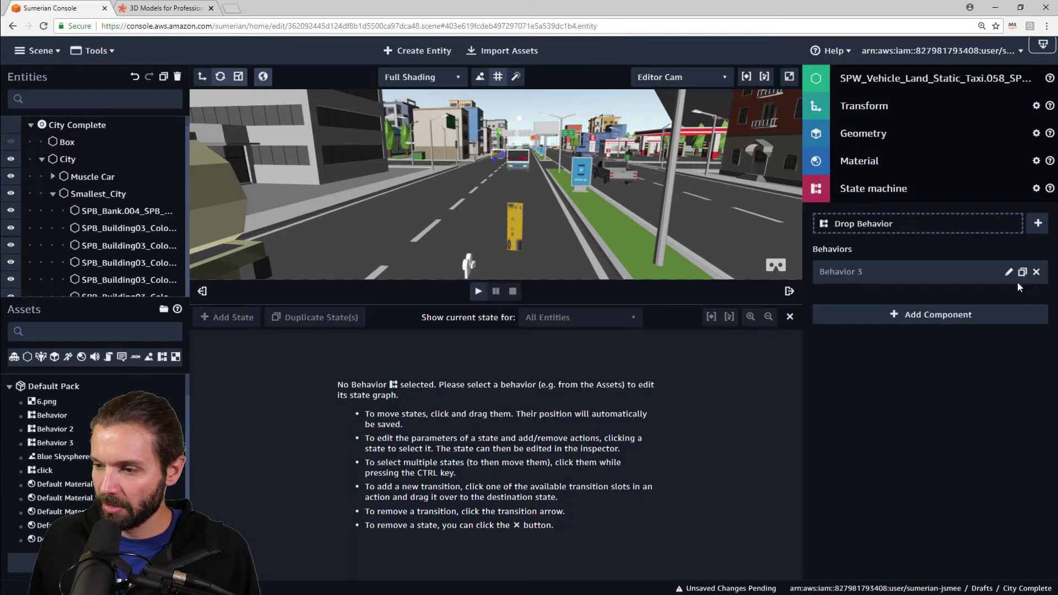
pyautogui.click(1036, 272)
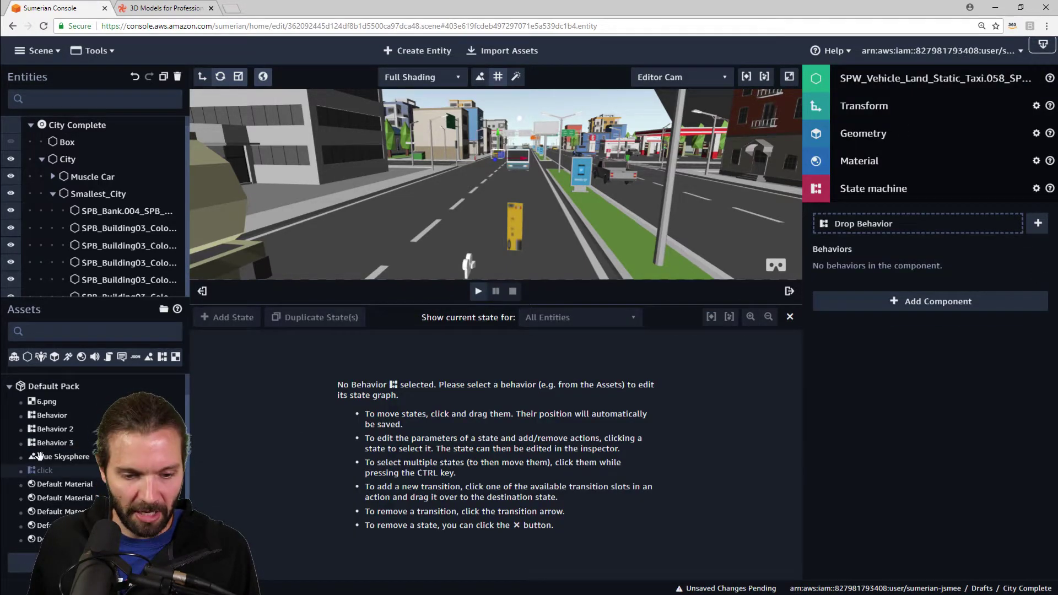
# Attach the existing Behavior 2 asset to the taxi's state machine and collapse the Smallest_City entity
pyautogui.moveTo(50, 429); pyautogui.dragTo(897, 226)
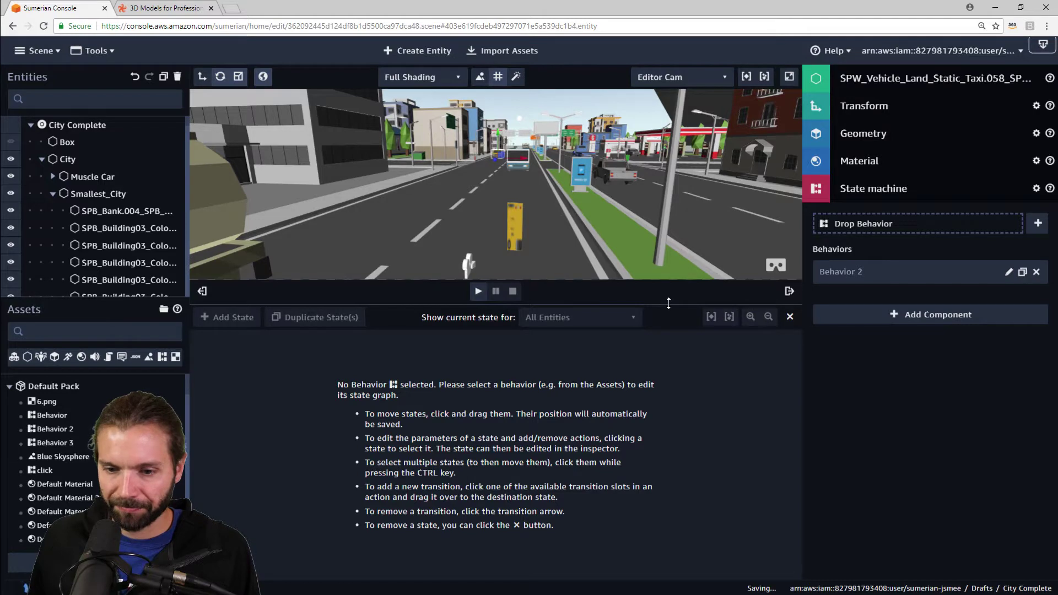
pyautogui.click(52, 195)
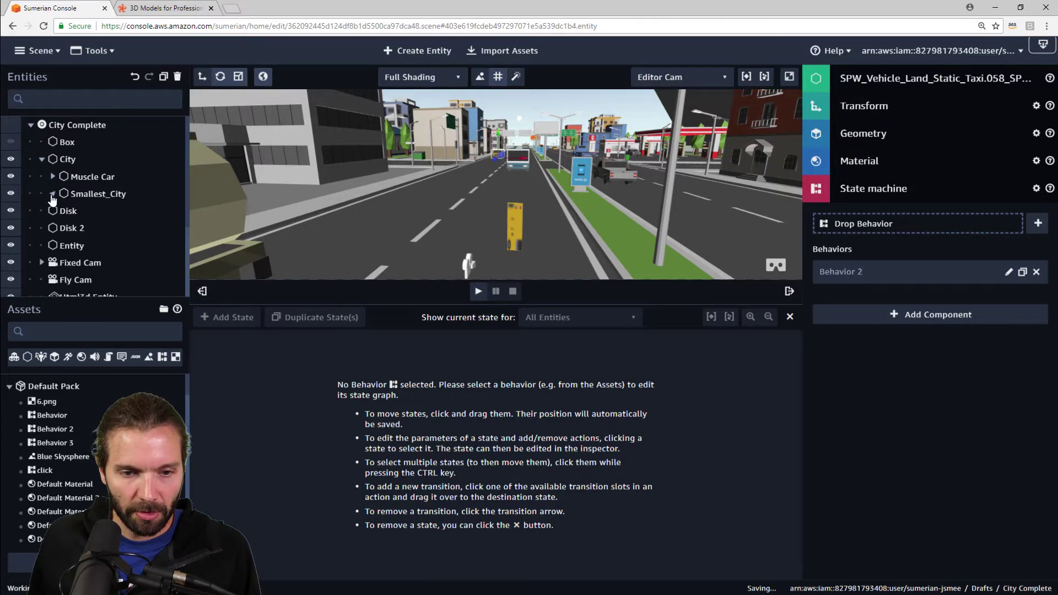
# Add a State machine component to the Thumbnail entity under Fixed Cam and attach the existing Behavior asset to it
pyautogui.scroll(-3, 57, 180)
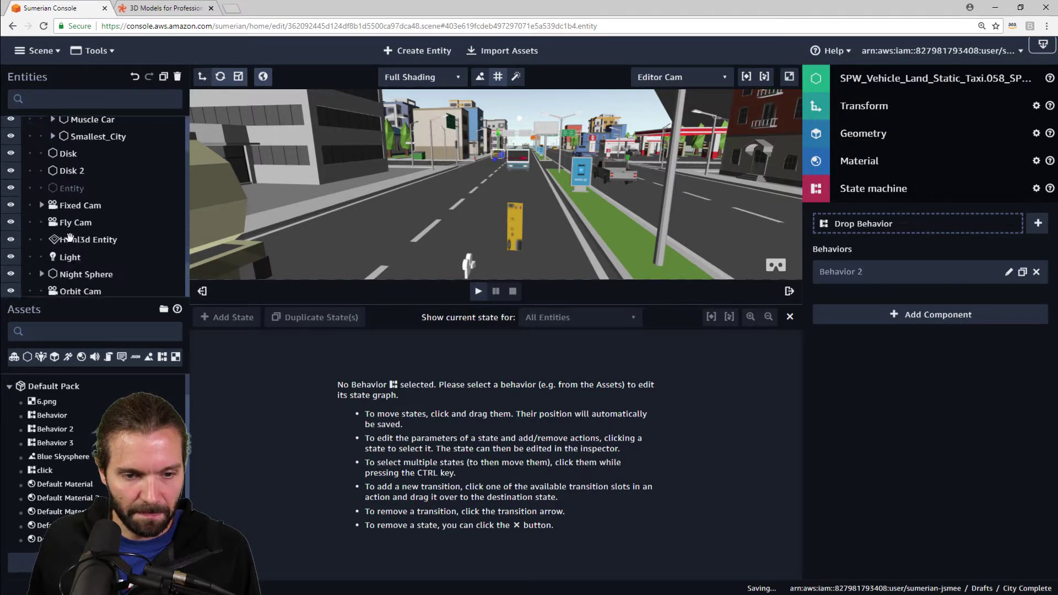
pyautogui.scroll(3, 83, 190)
pyautogui.scroll(-3, 96, 197)
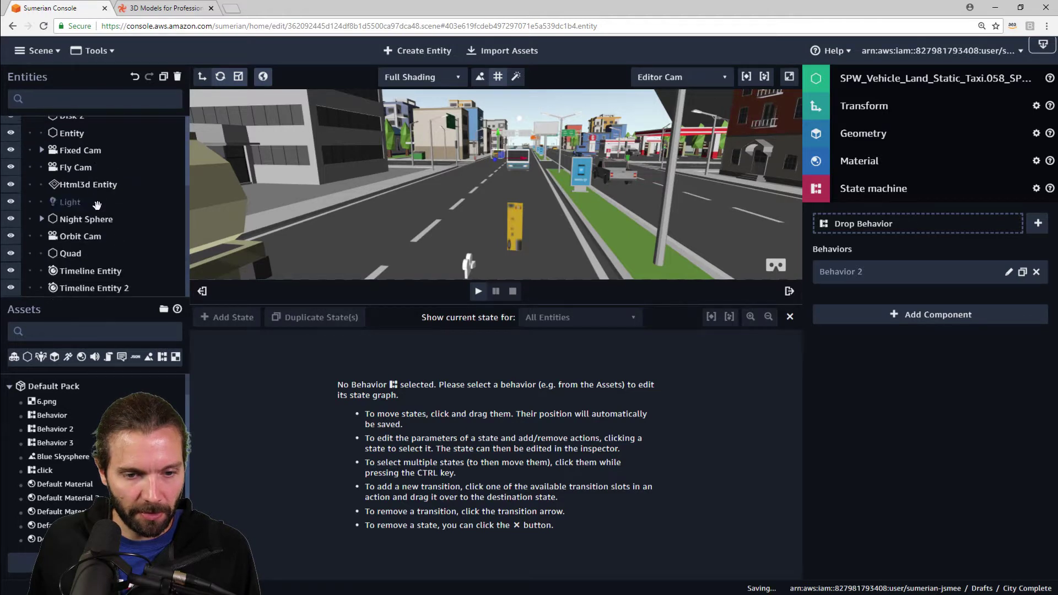
pyautogui.scroll(3, 66, 191)
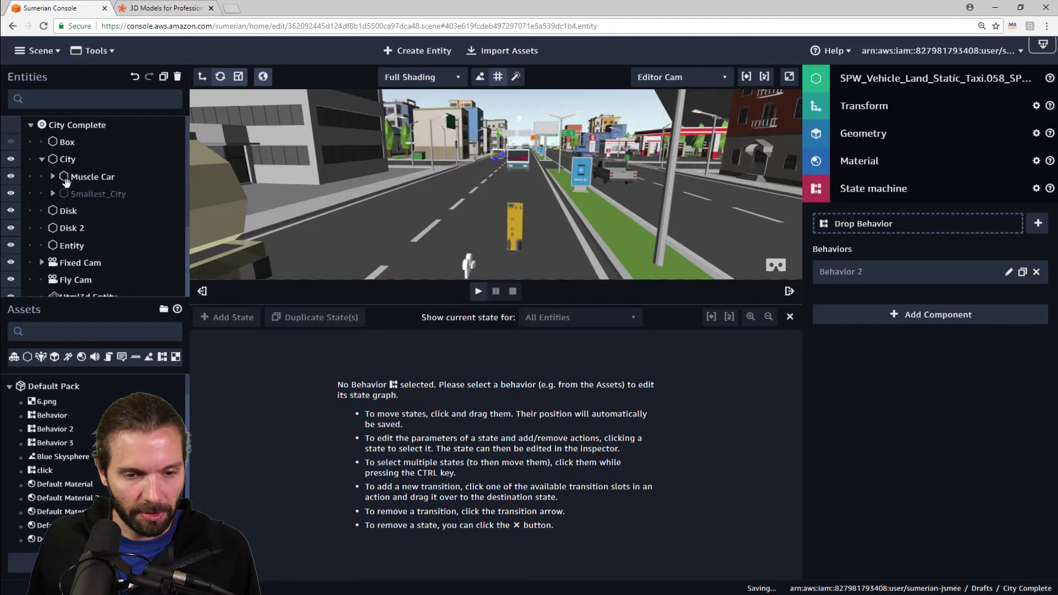
pyautogui.click(42, 263)
pyautogui.scroll(-3, 97, 159)
pyautogui.click(97, 157)
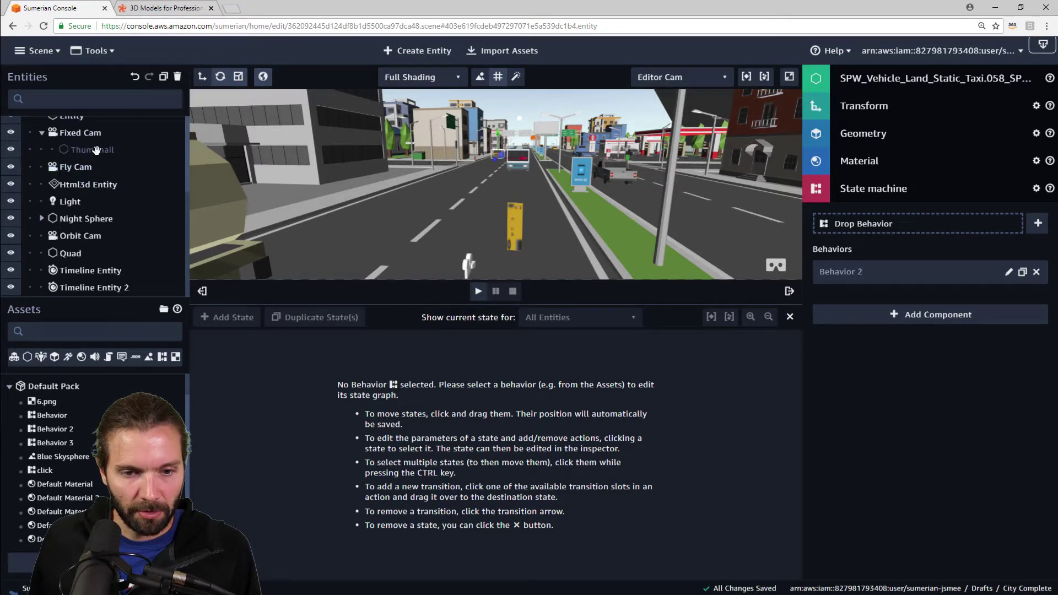
pyautogui.click(1001, 196)
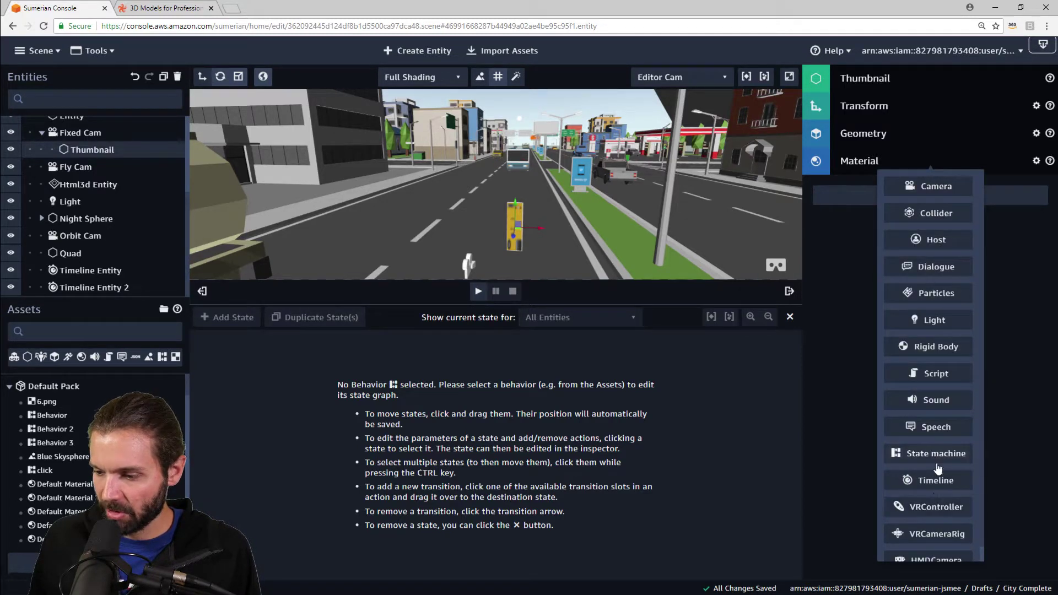
pyautogui.click(938, 457)
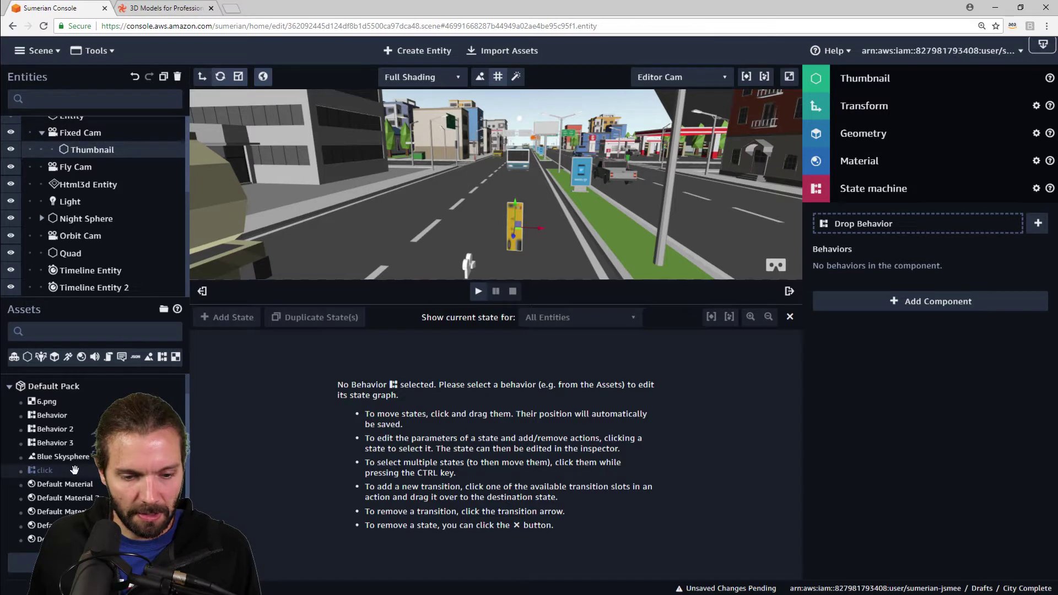
pyautogui.moveTo(69, 429); pyautogui.dragTo(902, 226)
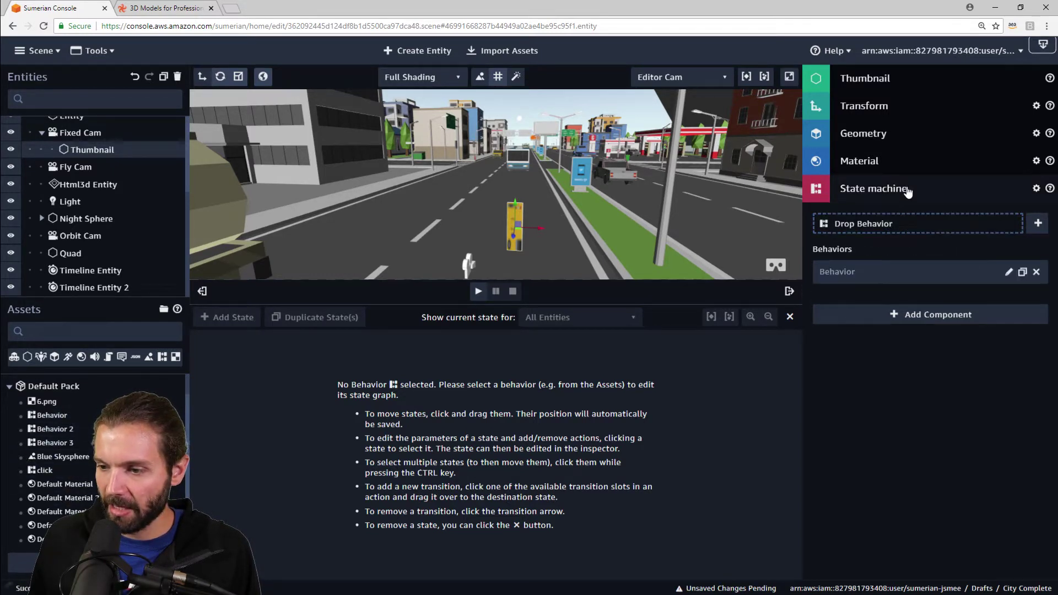
pyautogui.click(904, 195)
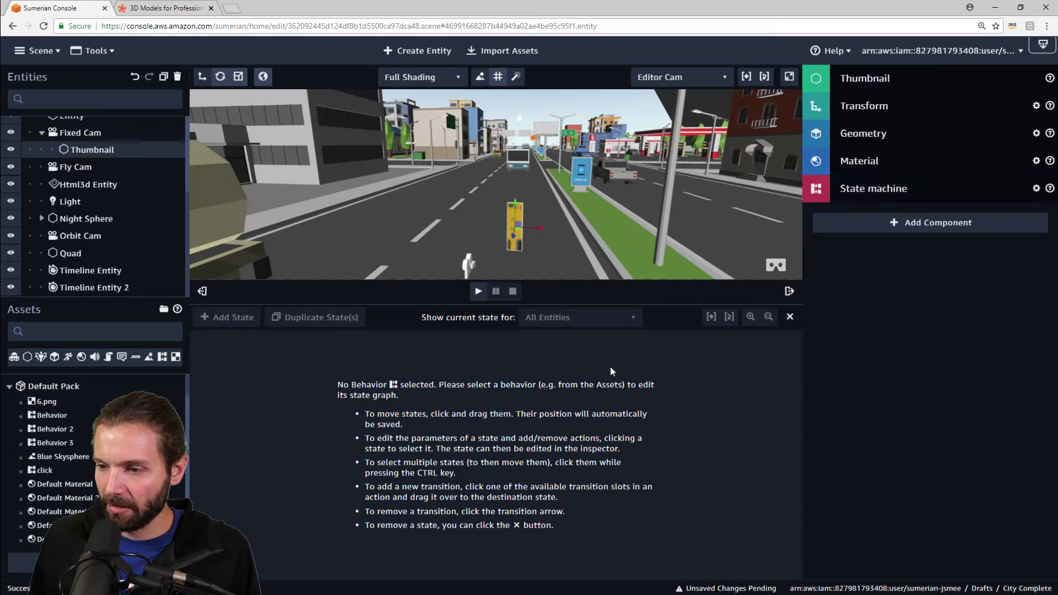
pyautogui.click(790, 316)
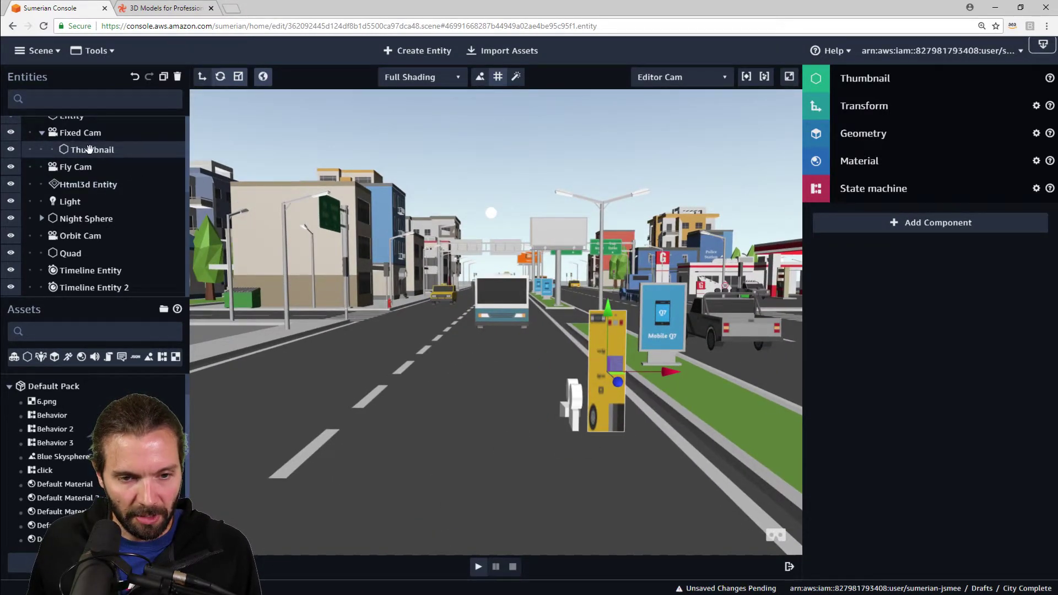
# Open the Thumbnail's Behavior for editing and set the upper emit state's message channel to "taxi move"
pyautogui.click(877, 188)
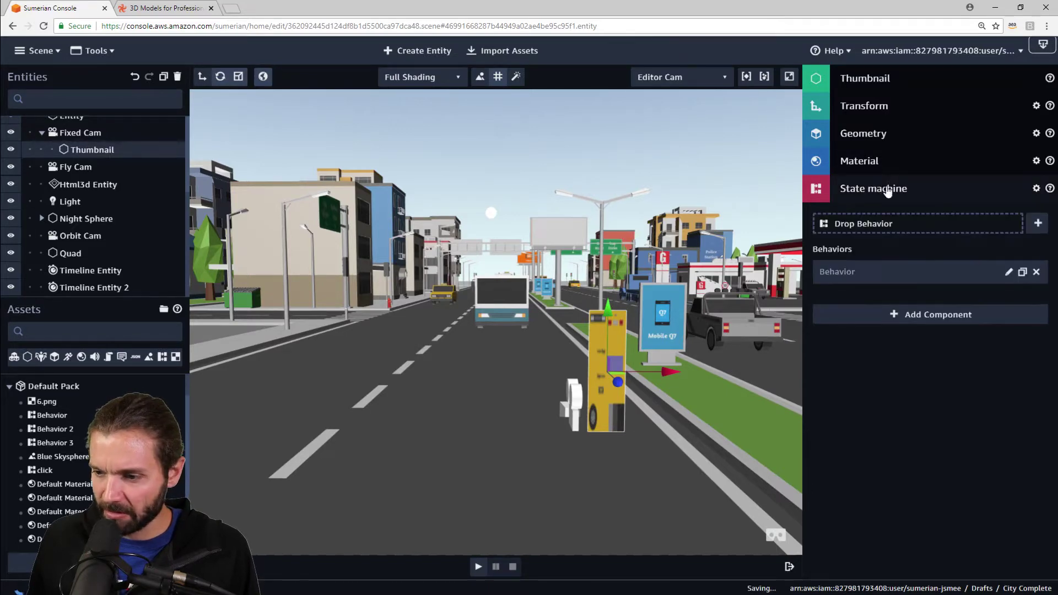
pyautogui.click(1011, 274)
pyautogui.click(411, 426)
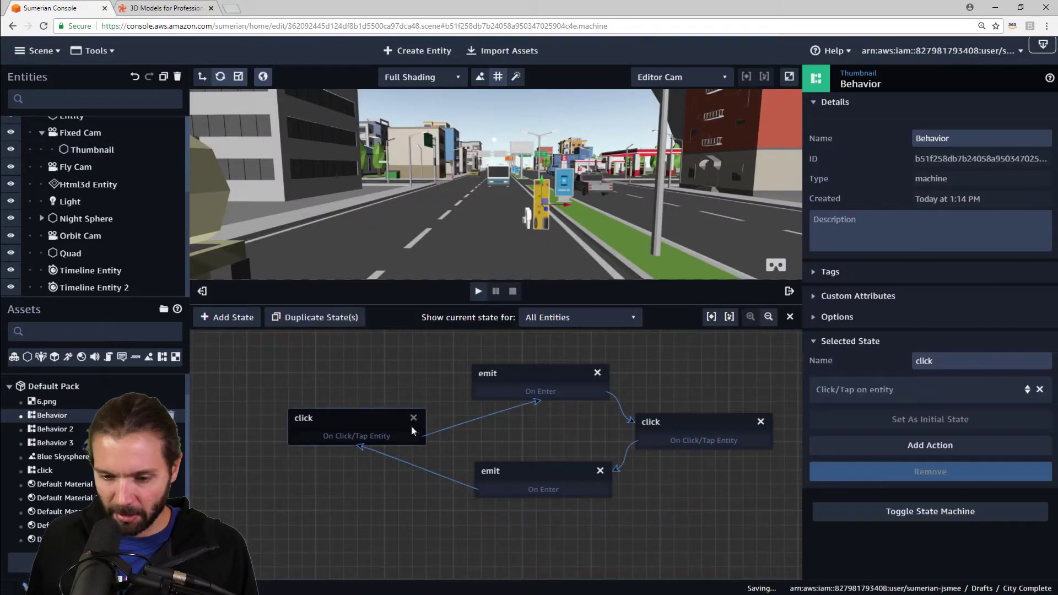
pyautogui.moveTo(553, 408); pyautogui.dragTo(511, 426)
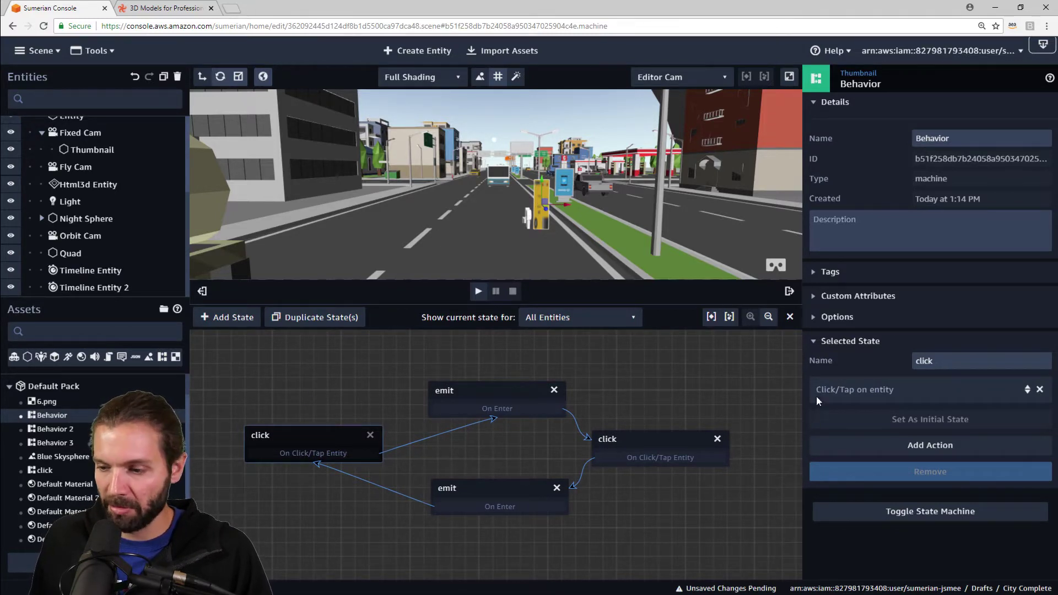
pyautogui.click(496, 385)
pyautogui.moveTo(954, 417); pyautogui.dragTo(842, 420)
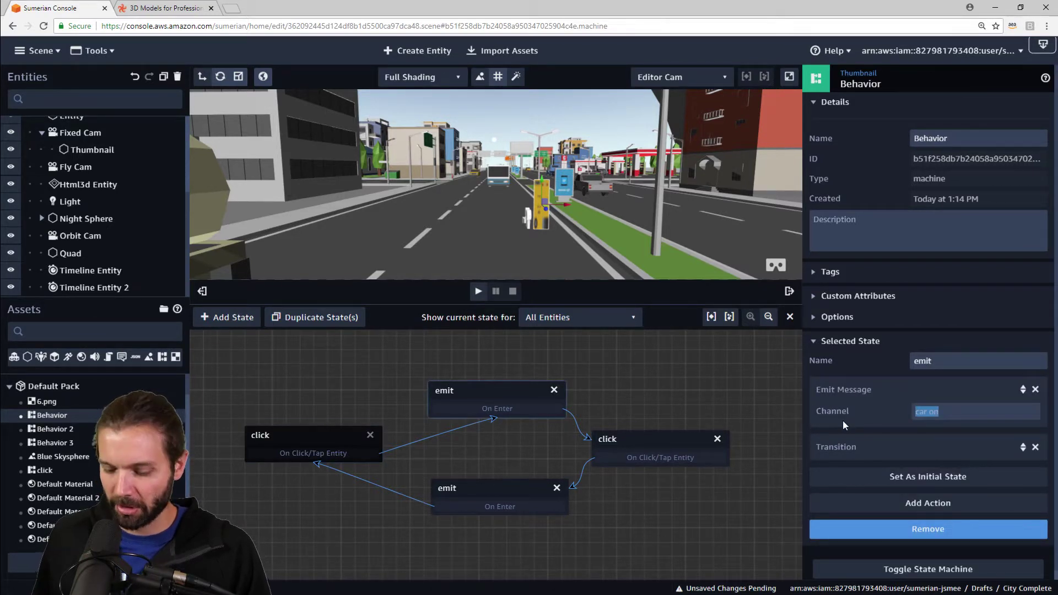
pyautogui.write('taxi move')
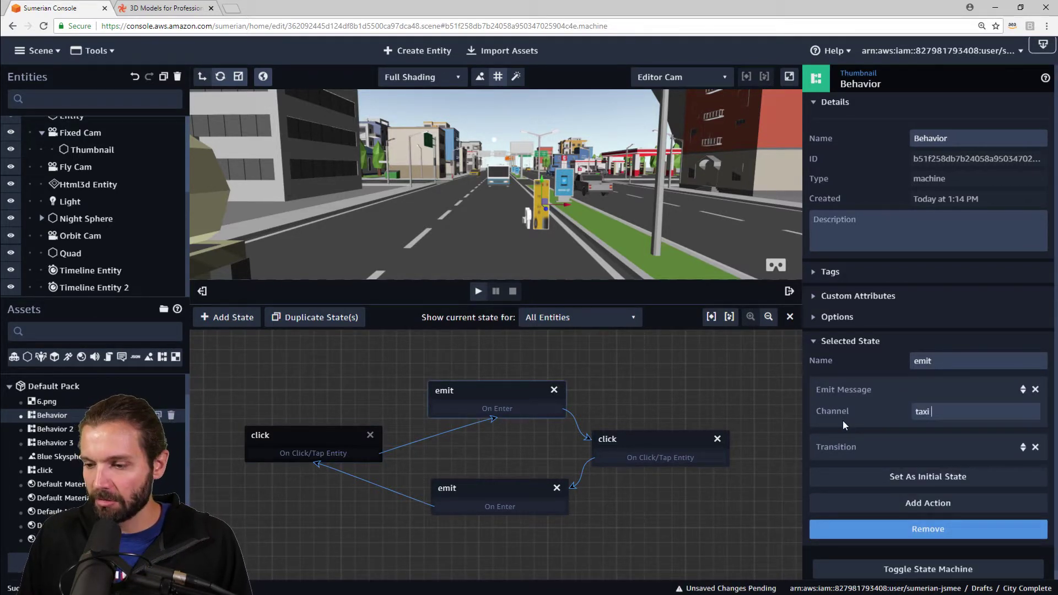
# Set the lower emit state's message channel to "taxi move back" and check the channels of both emit states
pyautogui.click(518, 488)
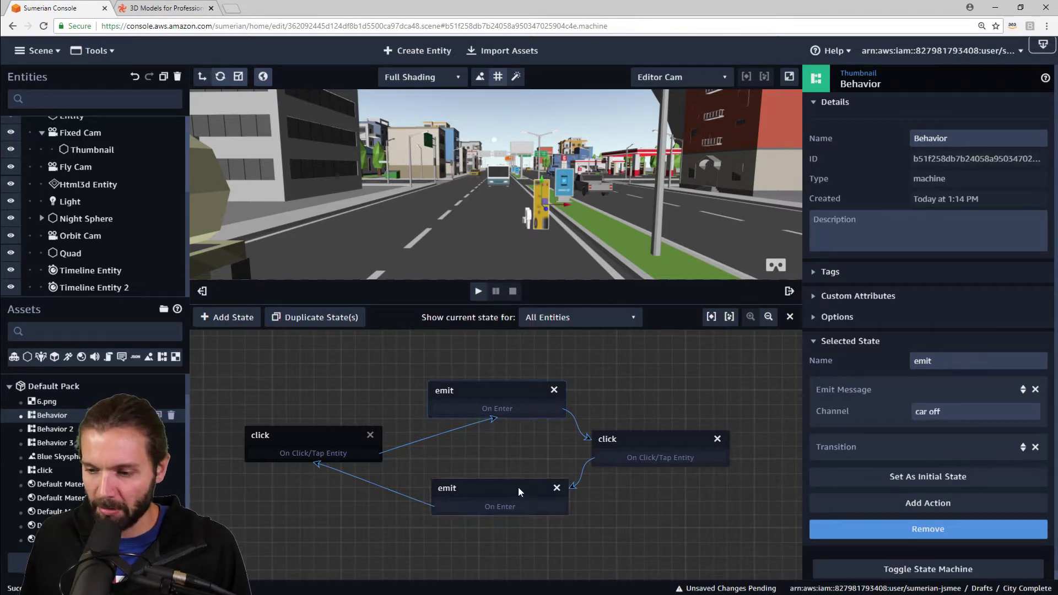
pyautogui.write('t')
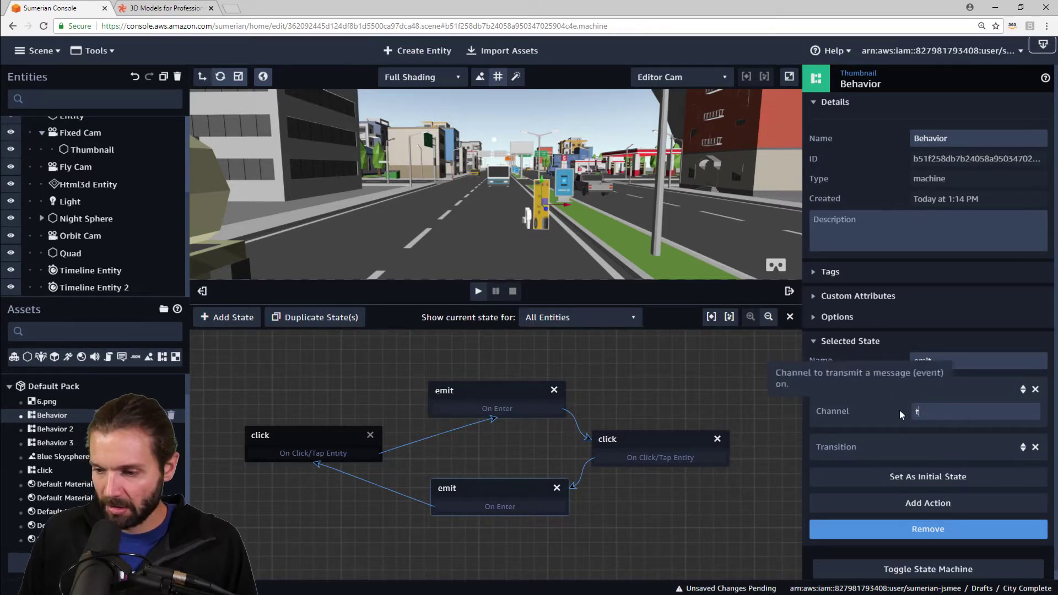
pyautogui.write('axi move back')
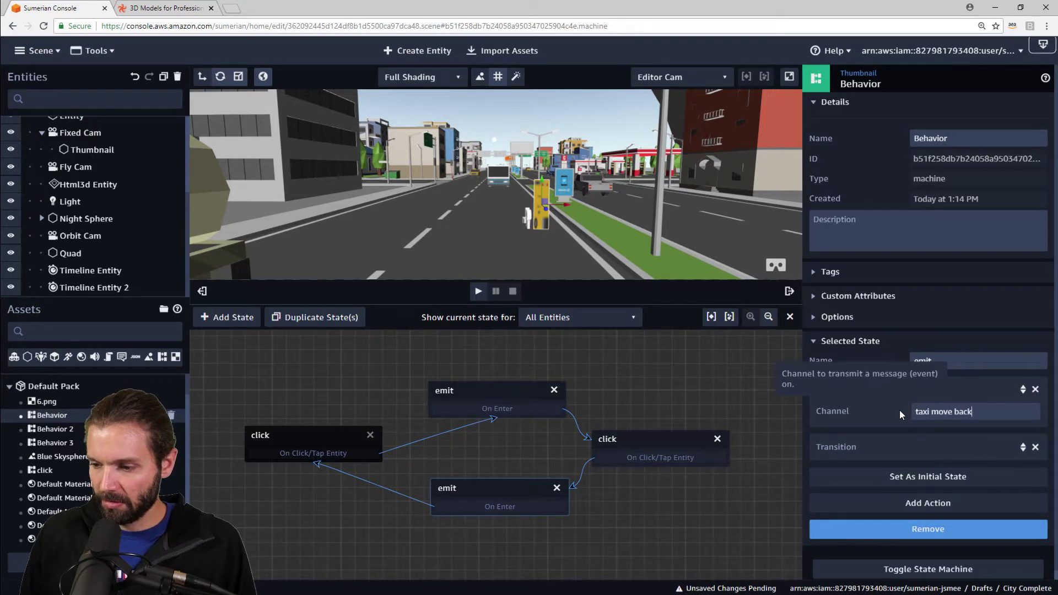
pyautogui.press('Return')
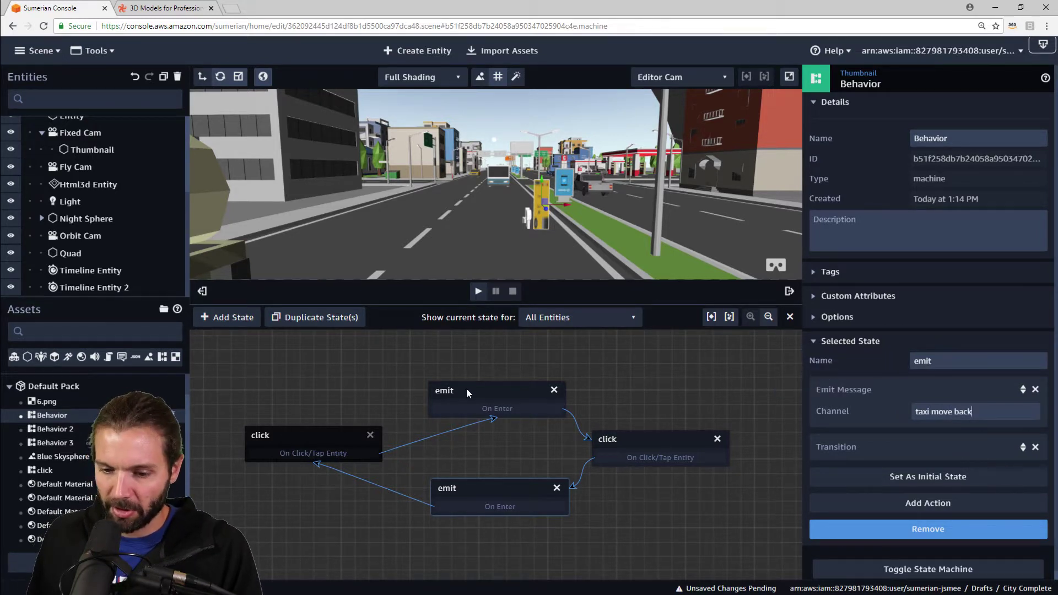
pyautogui.click(515, 389)
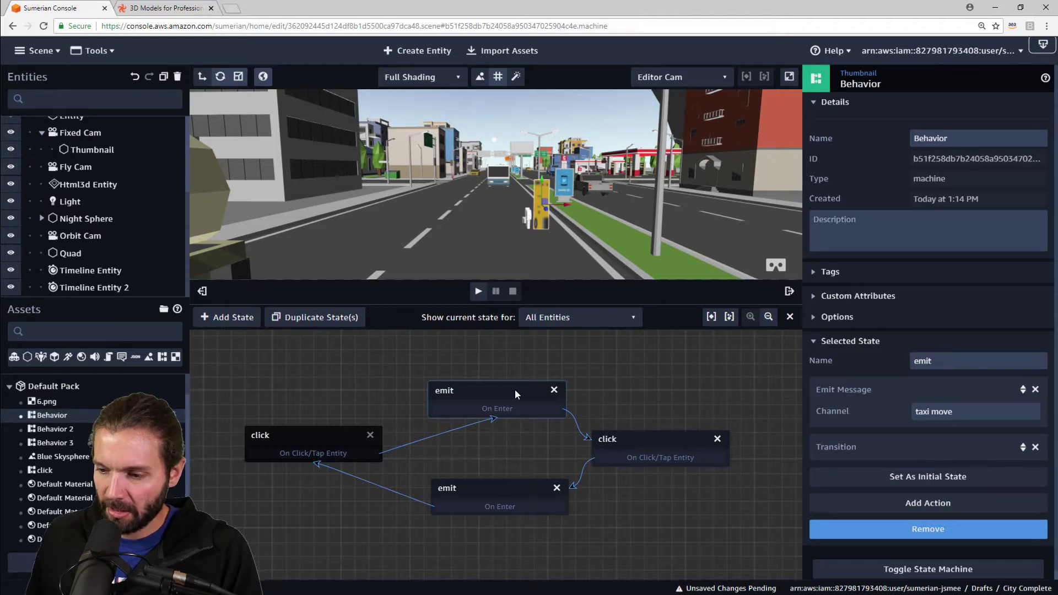
pyautogui.click(498, 494)
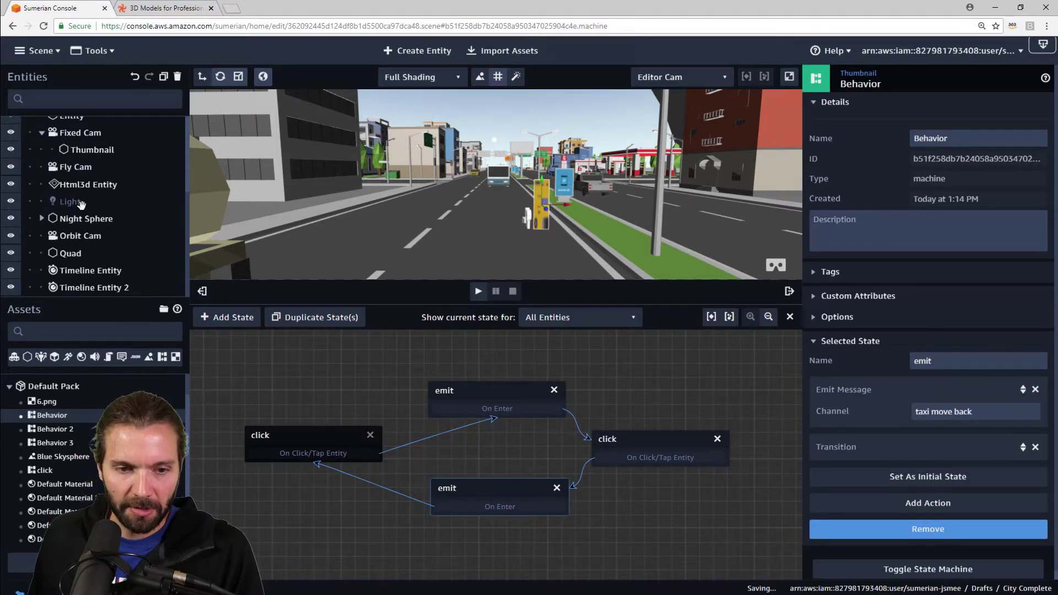
# Open Behavior 2 for editing and set the "car on" listen state's message channel to "taxi move"
pyautogui.scroll(2, 82, 205)
pyautogui.scroll(1, 82, 210)
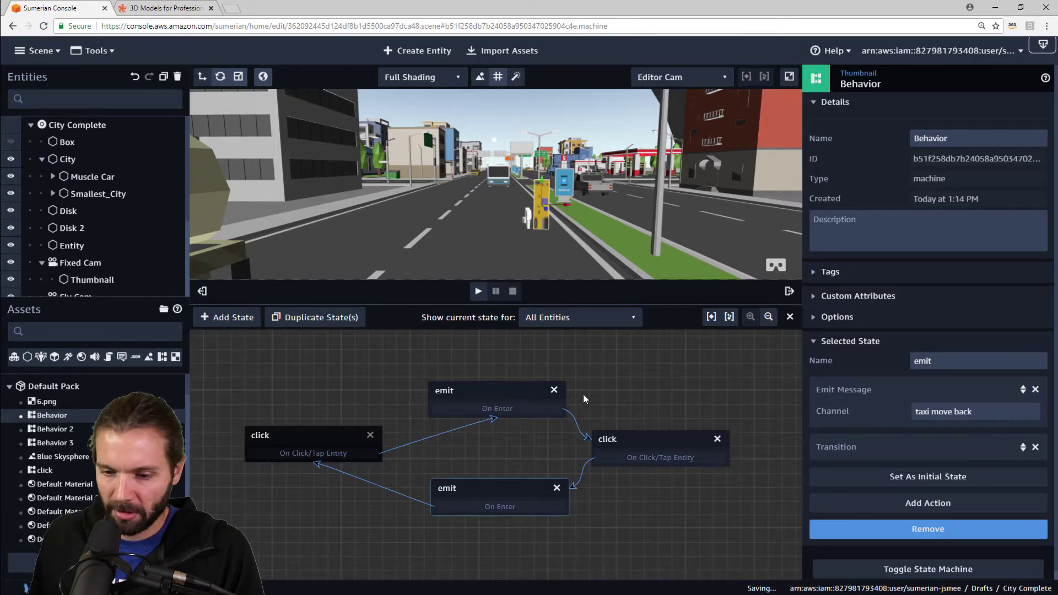
pyautogui.scroll(-3, 88, 226)
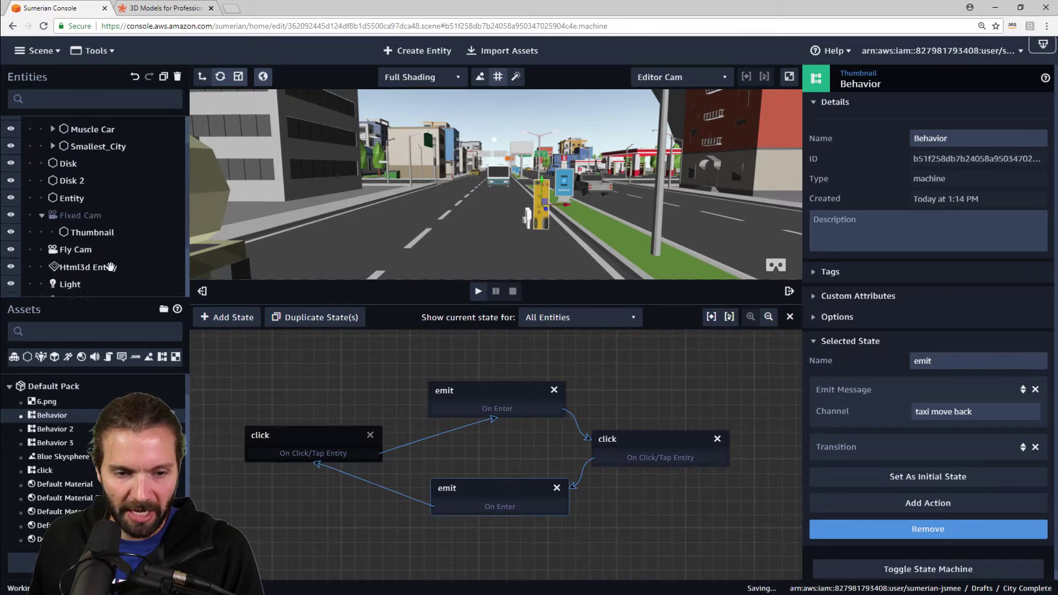
pyautogui.click(71, 429)
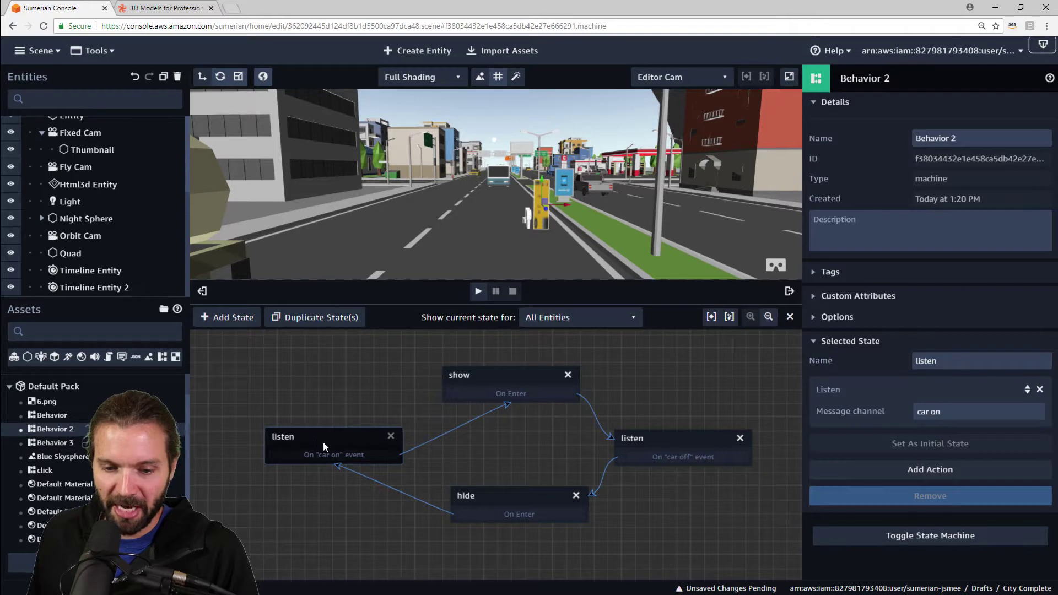
pyautogui.moveTo(943, 412); pyautogui.dragTo(891, 409)
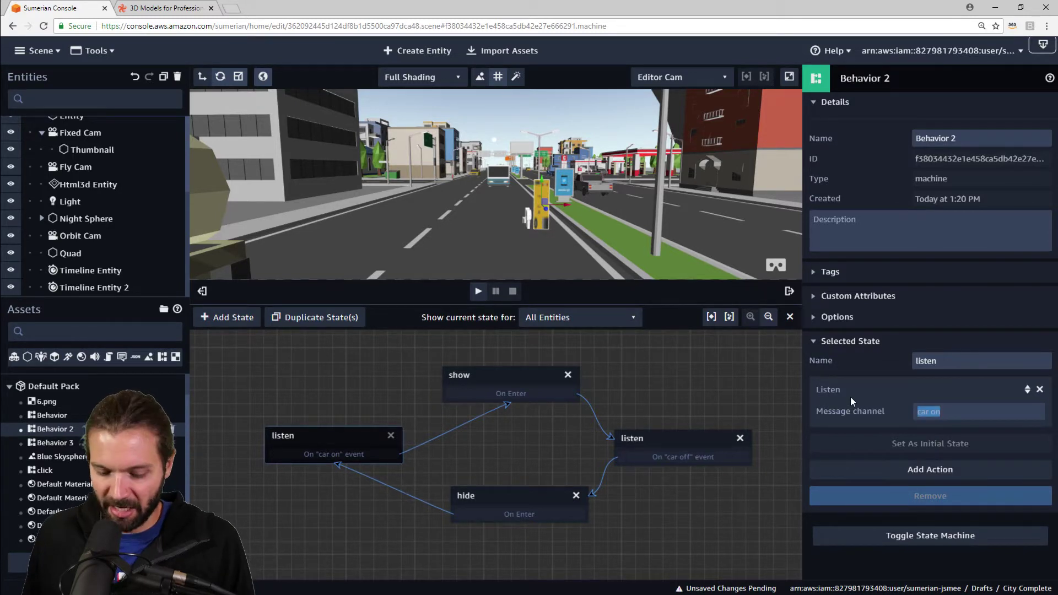
pyautogui.write('taxi m')
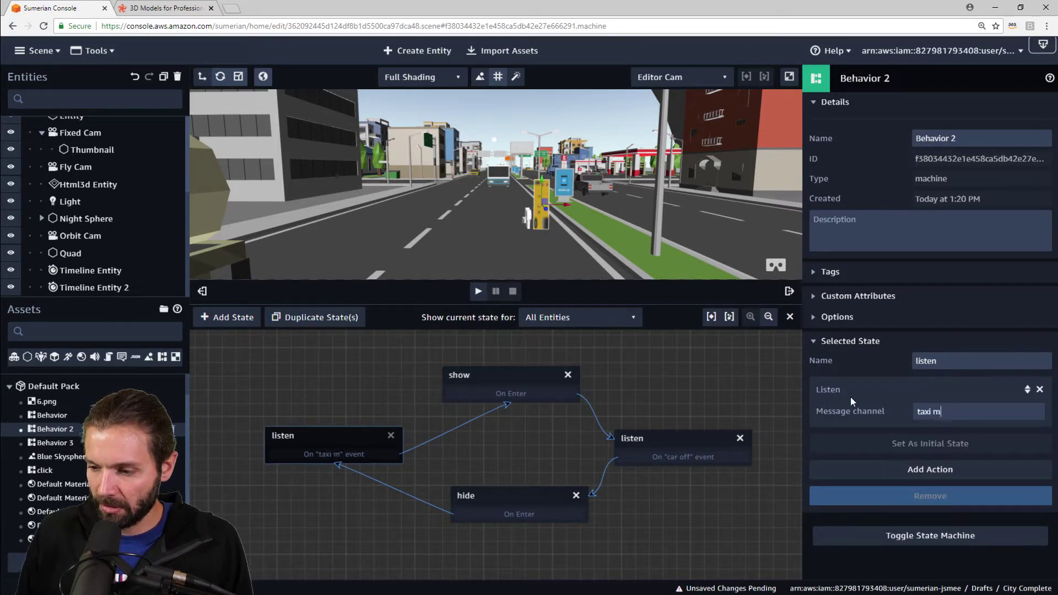
pyautogui.write('ove')
# Remove the Show action from Behavior 2's show state and add a Tween Move action to it
pyautogui.click(575, 374)
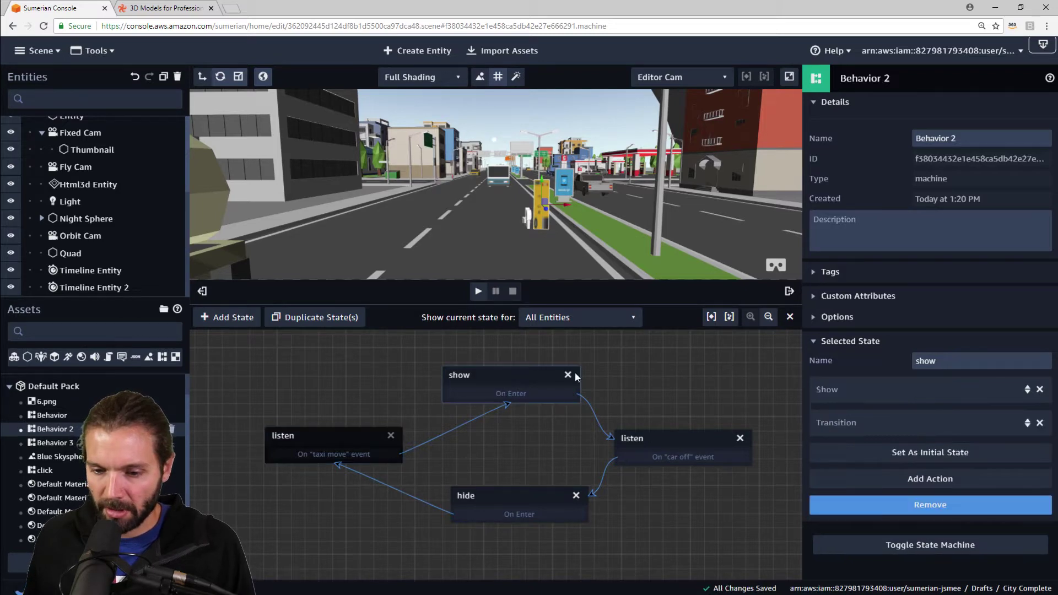
pyautogui.click(1040, 390)
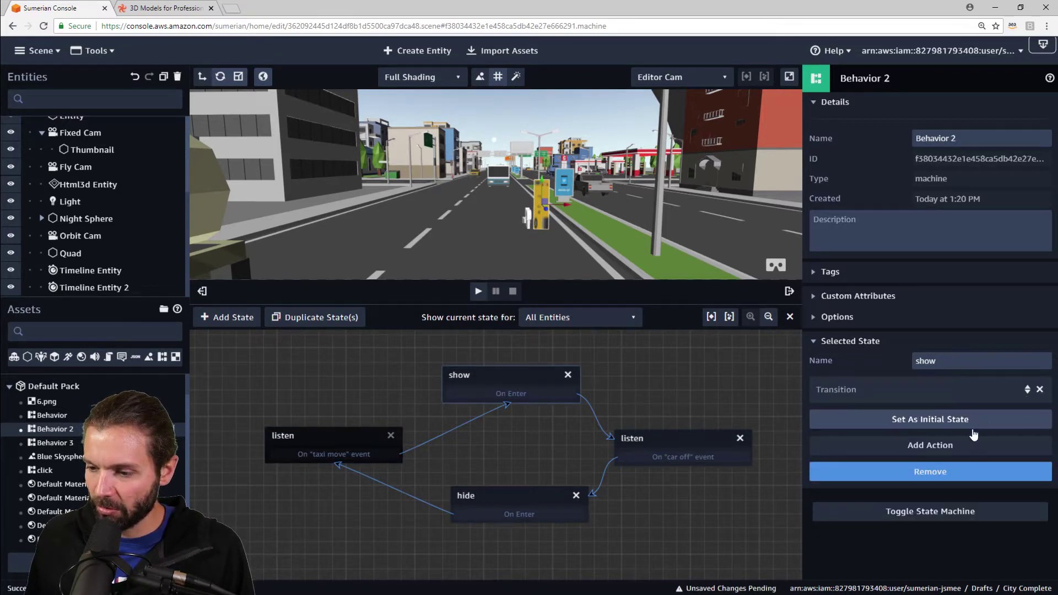
pyautogui.click(951, 446)
pyautogui.write('t')
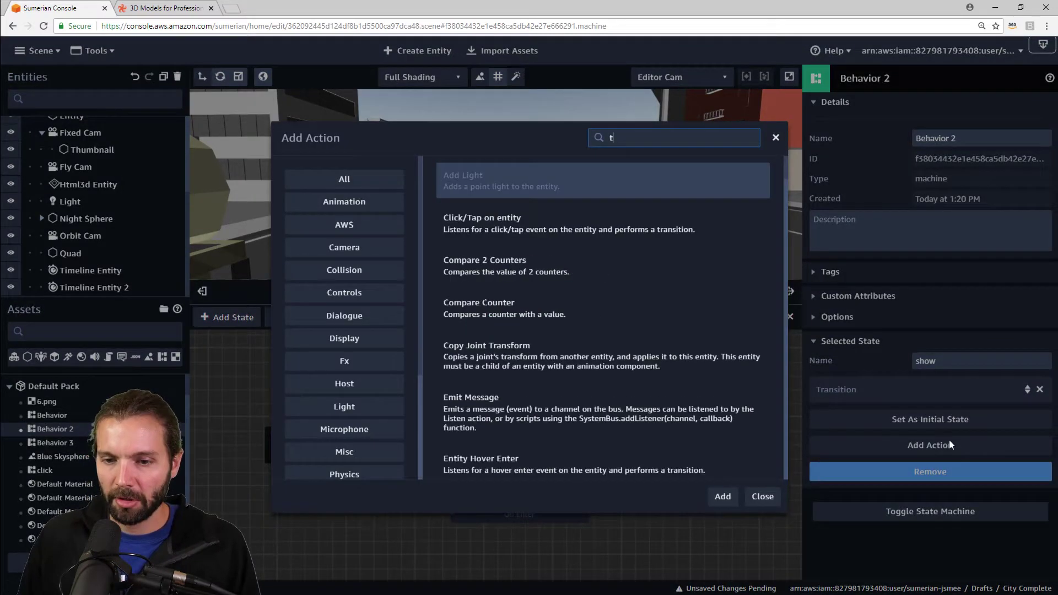
pyautogui.write('ween mo')
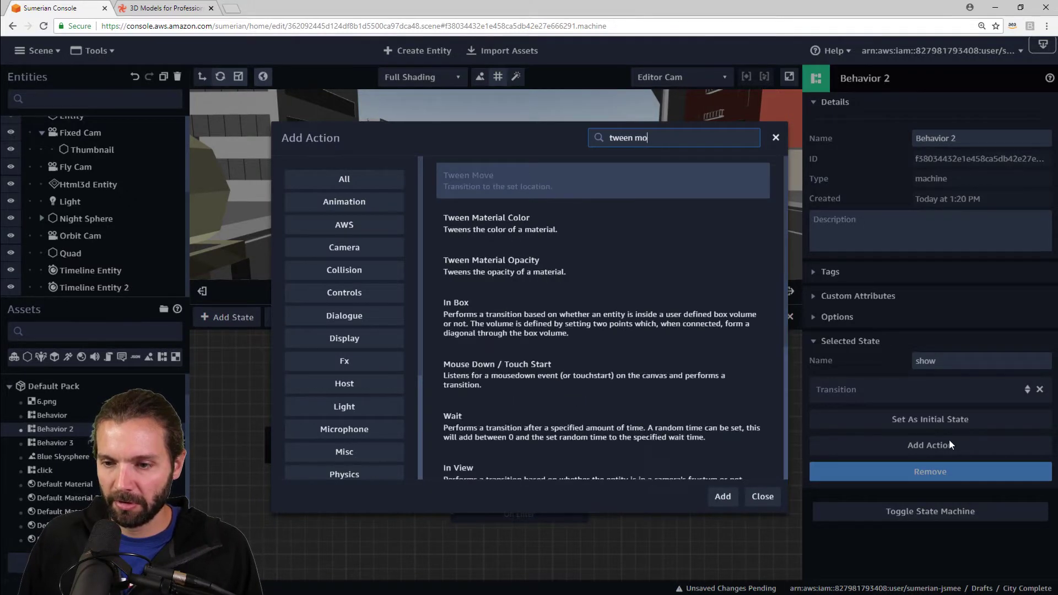
pyautogui.write('ve')
pyautogui.click(709, 184)
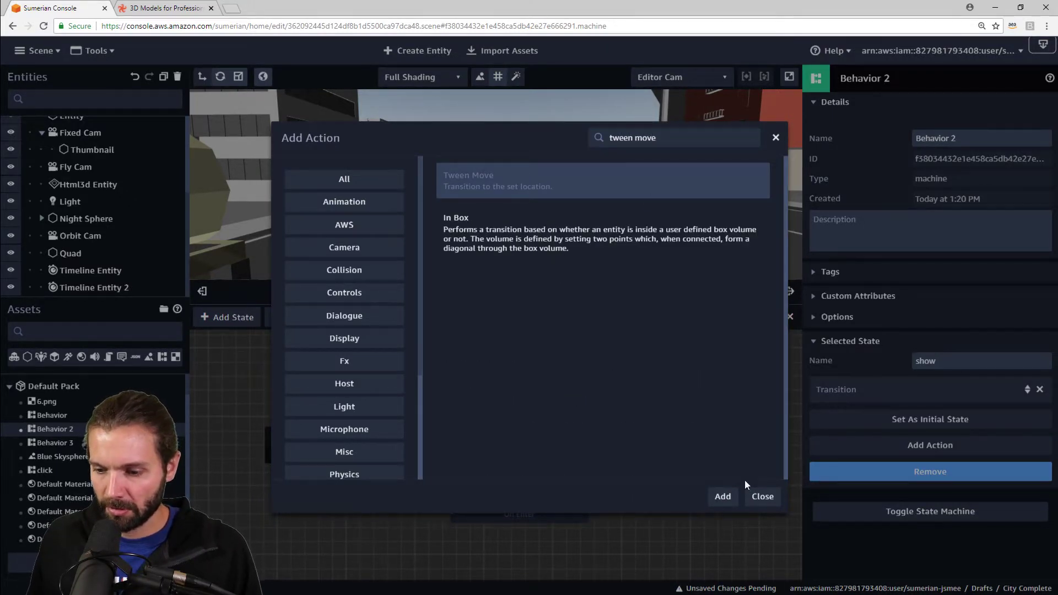
pyautogui.click(722, 496)
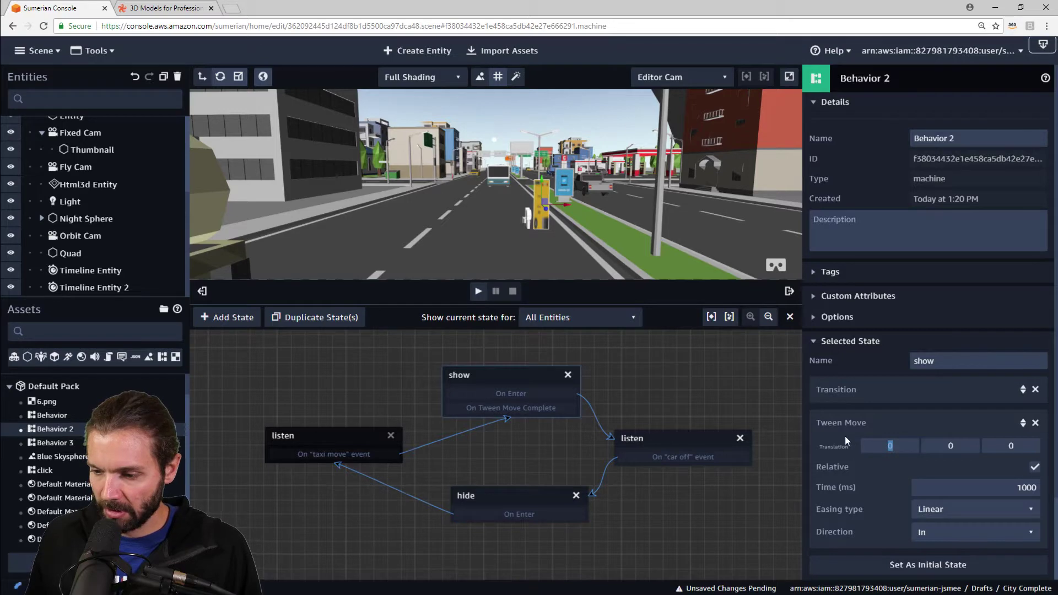
# Check the Box entity's Transform for the target position and return to Behavior 2's state graph
pyautogui.scroll(5, 73, 183)
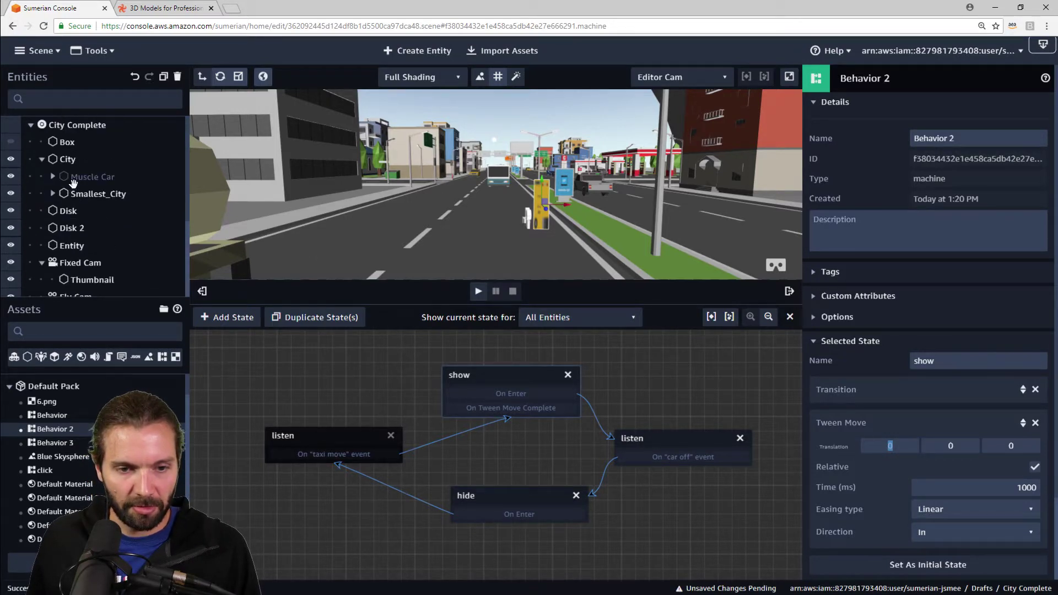
pyautogui.click(80, 143)
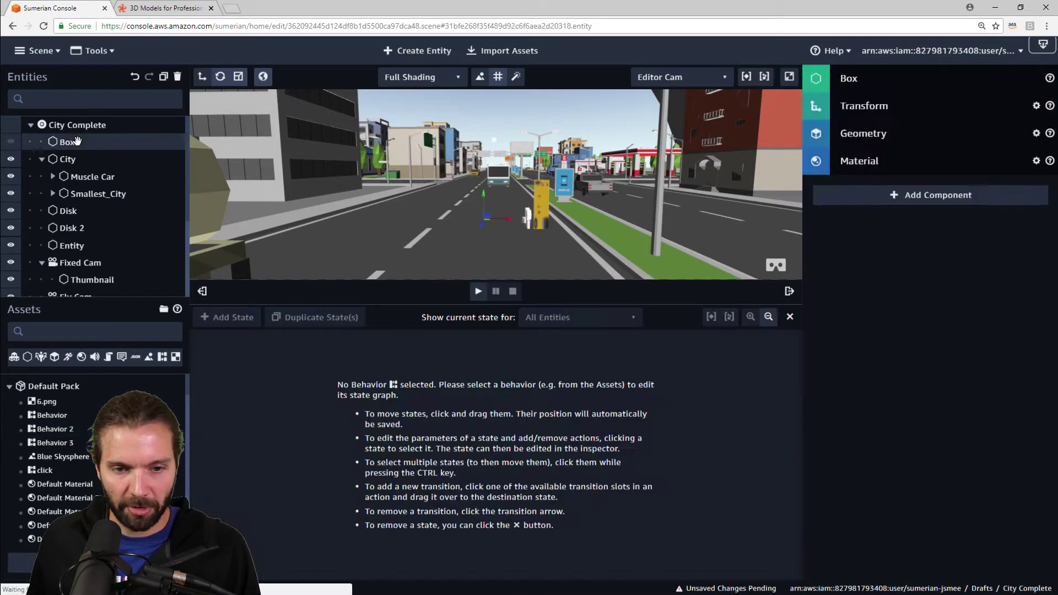
pyautogui.click(856, 109)
pyautogui.click(912, 113)
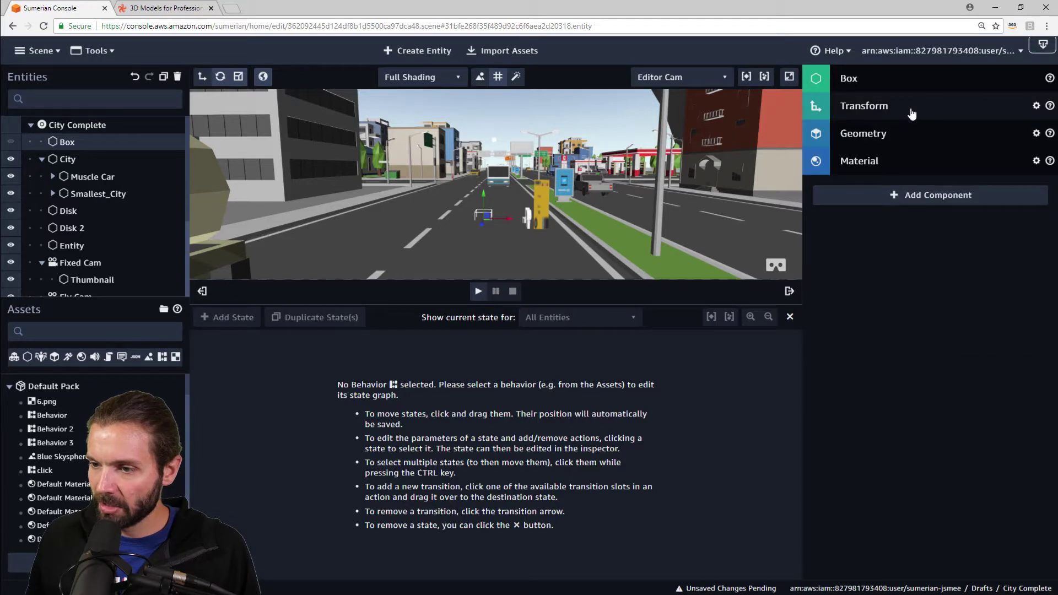
pyautogui.moveTo(54, 443); pyautogui.dragTo(64, 429)
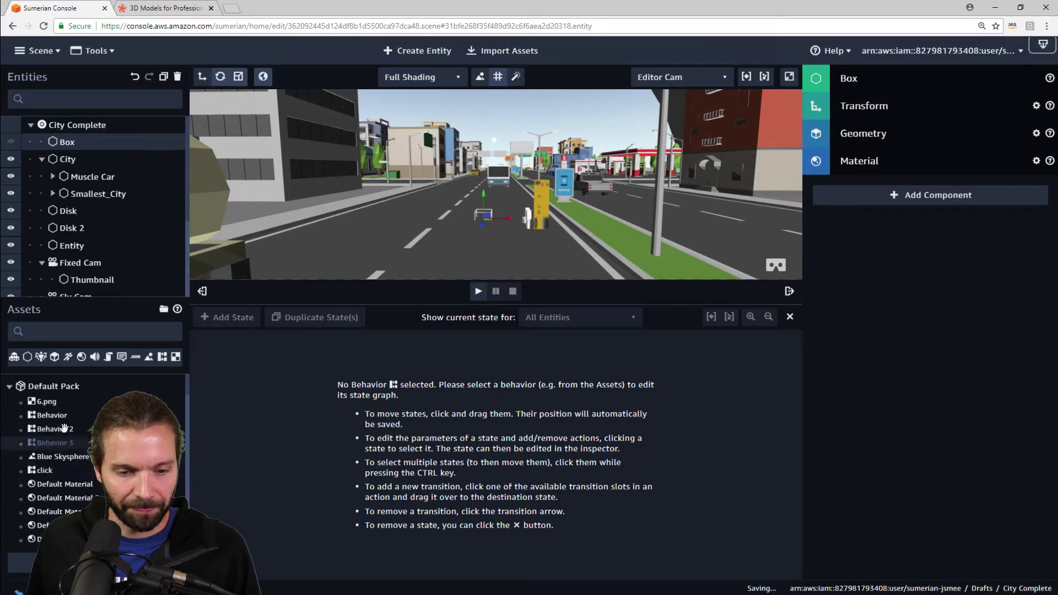
pyautogui.click(52, 415)
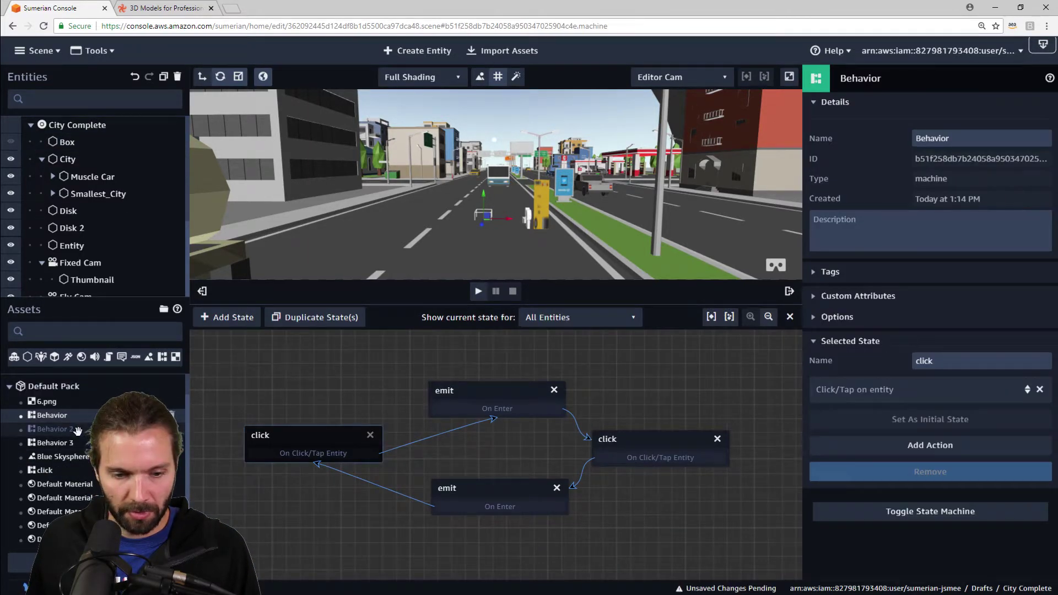
pyautogui.click(78, 431)
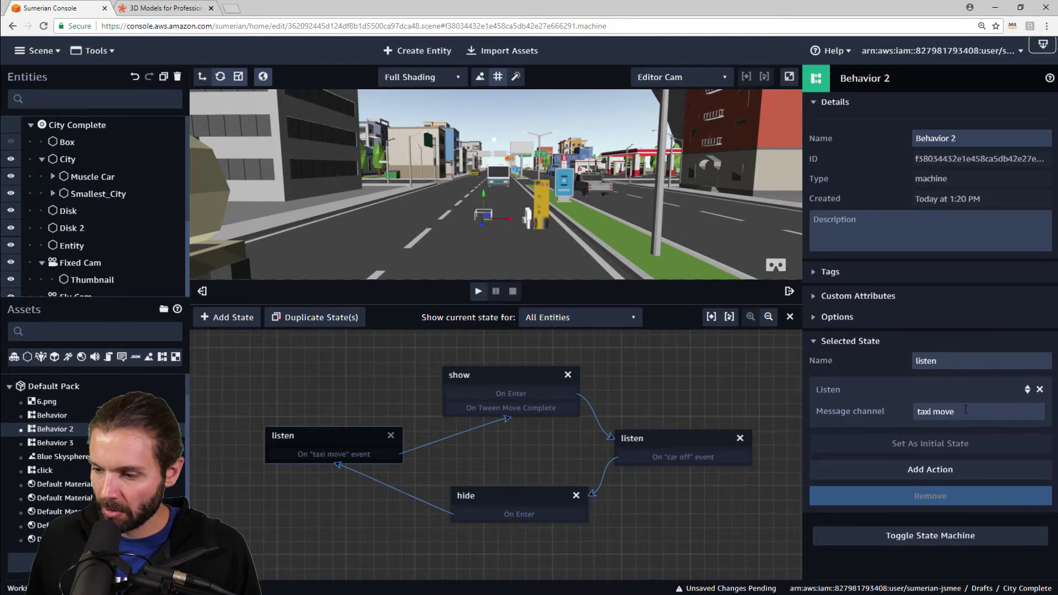
# Remove the show state's Transition action and set its Tween Move to a non-relative translation of 118, 0, 833
pyautogui.click(508, 380)
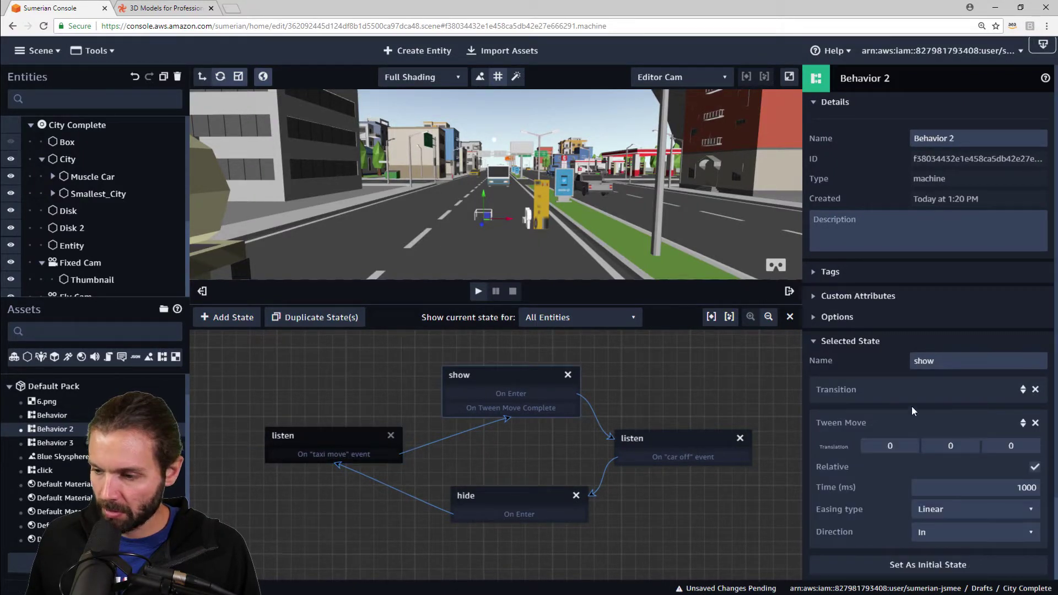
pyautogui.click(1036, 389)
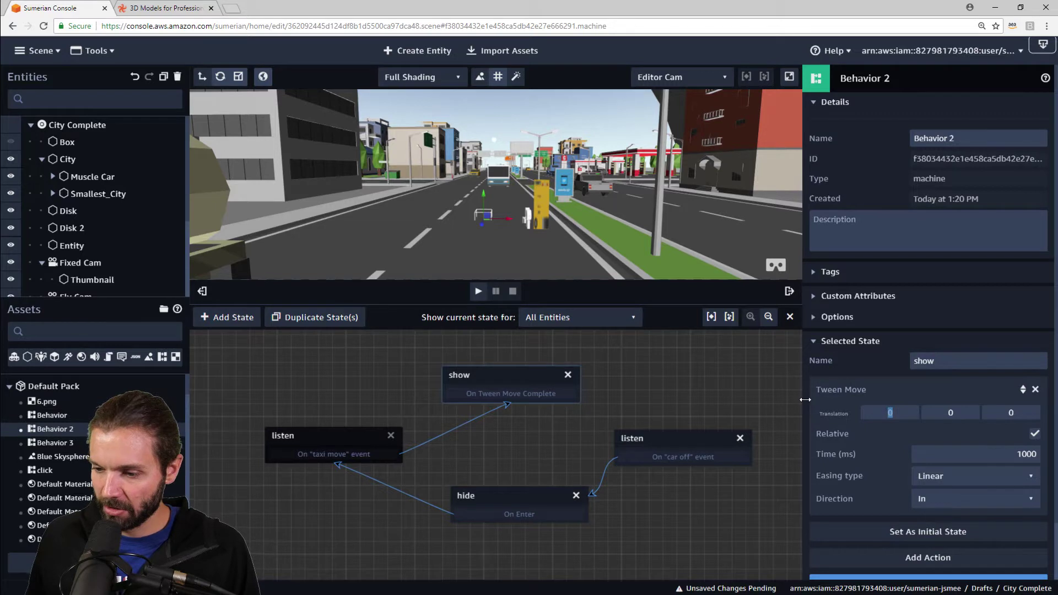
pyautogui.write('118')
pyautogui.press('Tab')
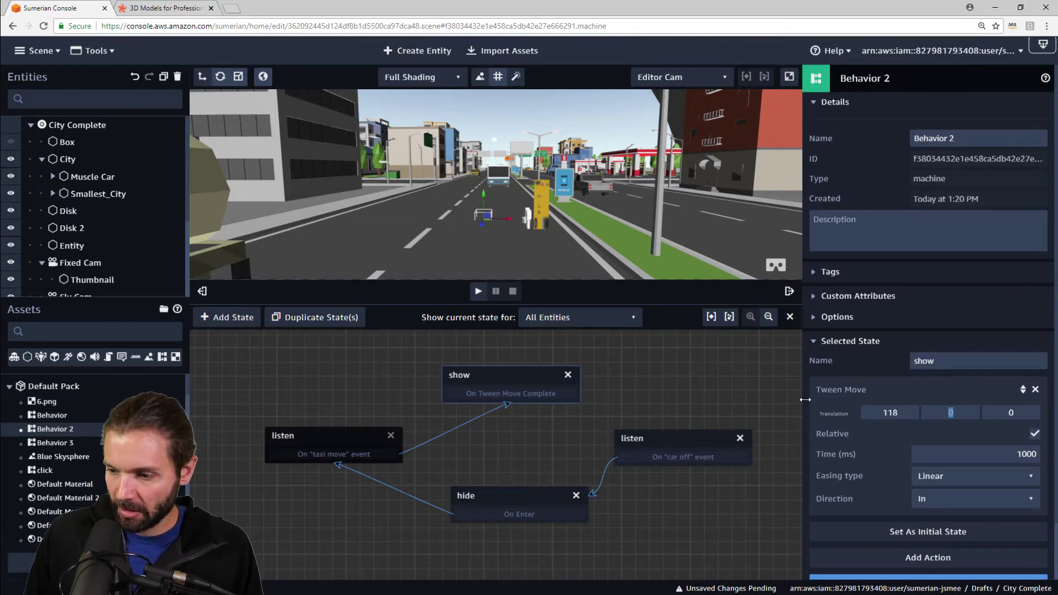
pyautogui.write('833')
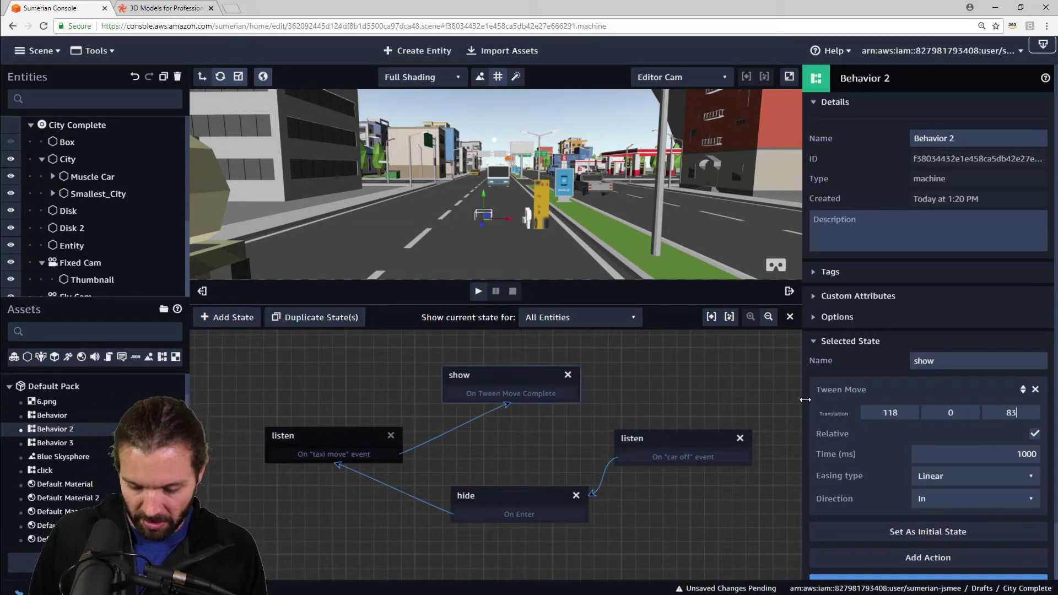
pyautogui.click(1036, 434)
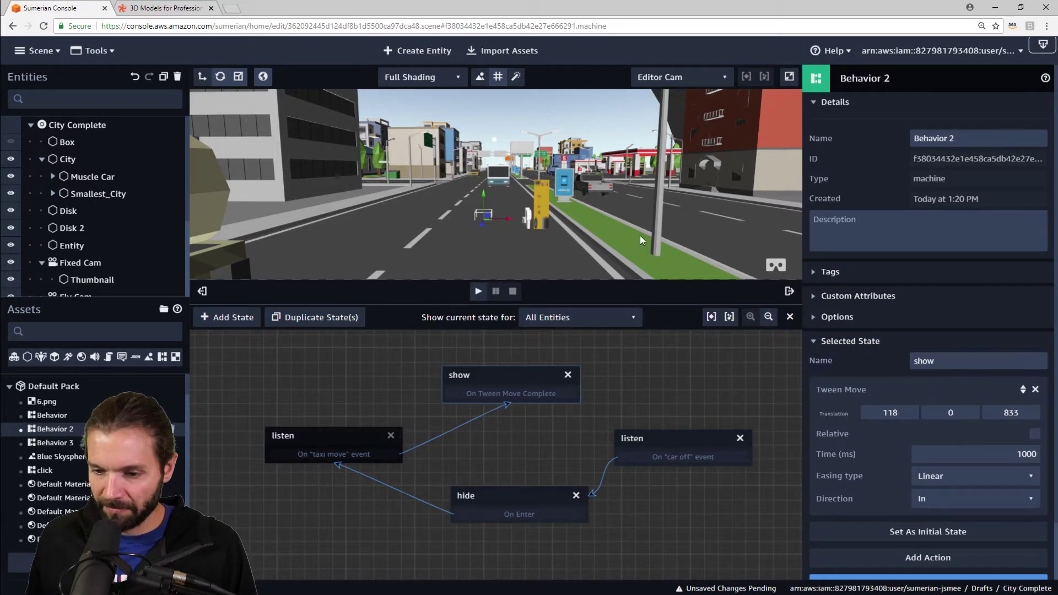
# Link the show state's Tween Move completion to the "car off" listen state and set that state's message channel to "taxi move back"
pyautogui.moveTo(554, 393); pyautogui.dragTo(620, 437)
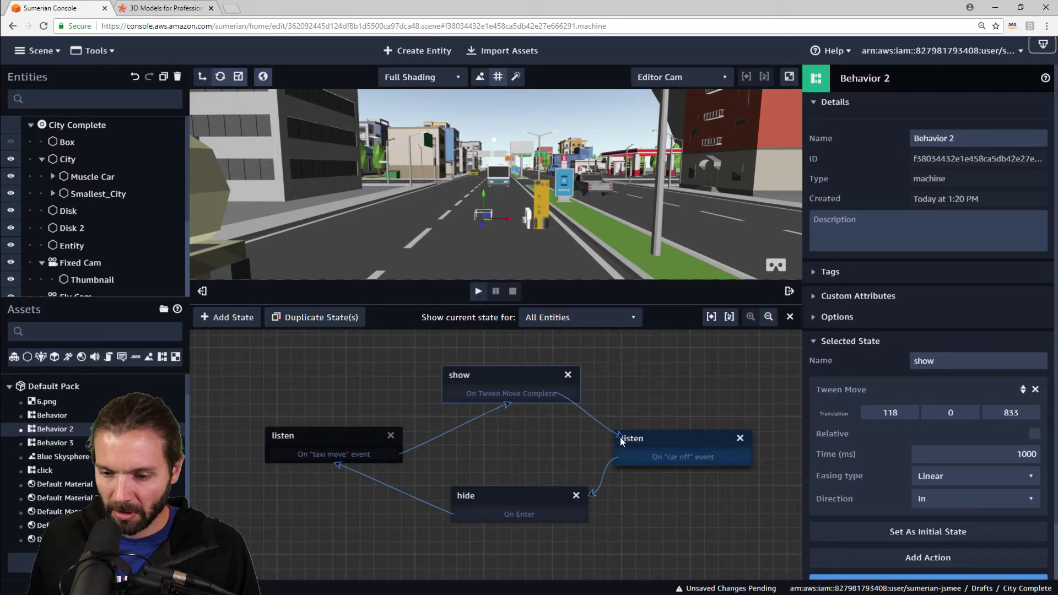
pyautogui.click(707, 434)
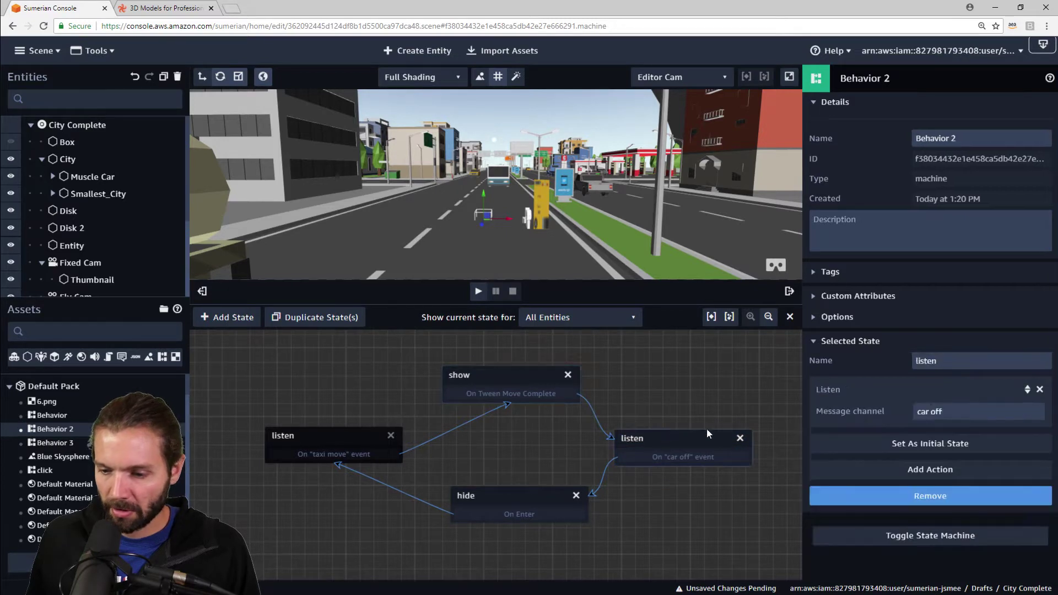
pyautogui.tripleClick(952, 414)
pyautogui.write('taxi m')
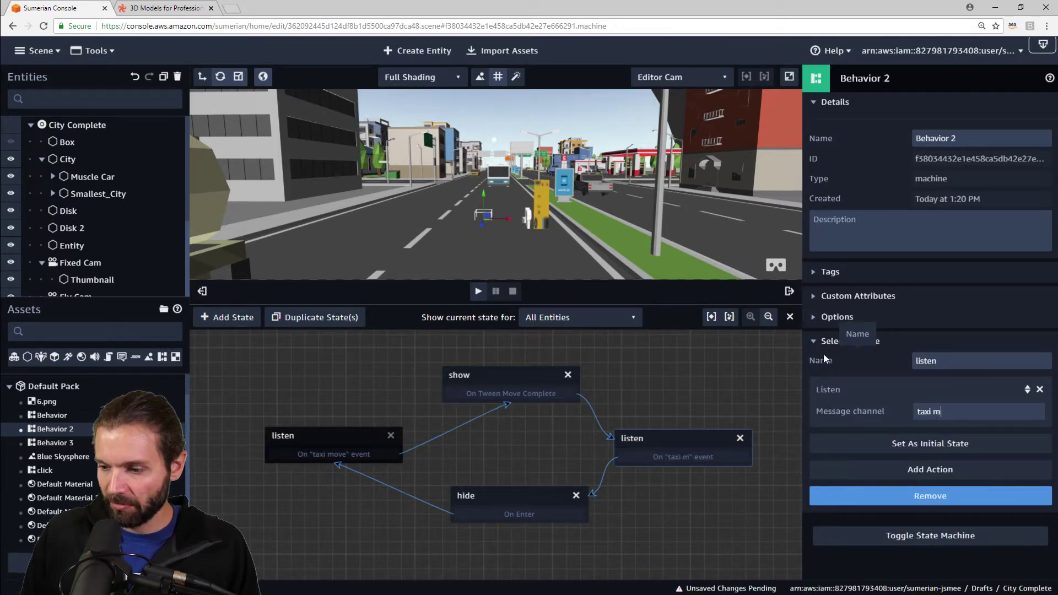
pyautogui.write('ove back')
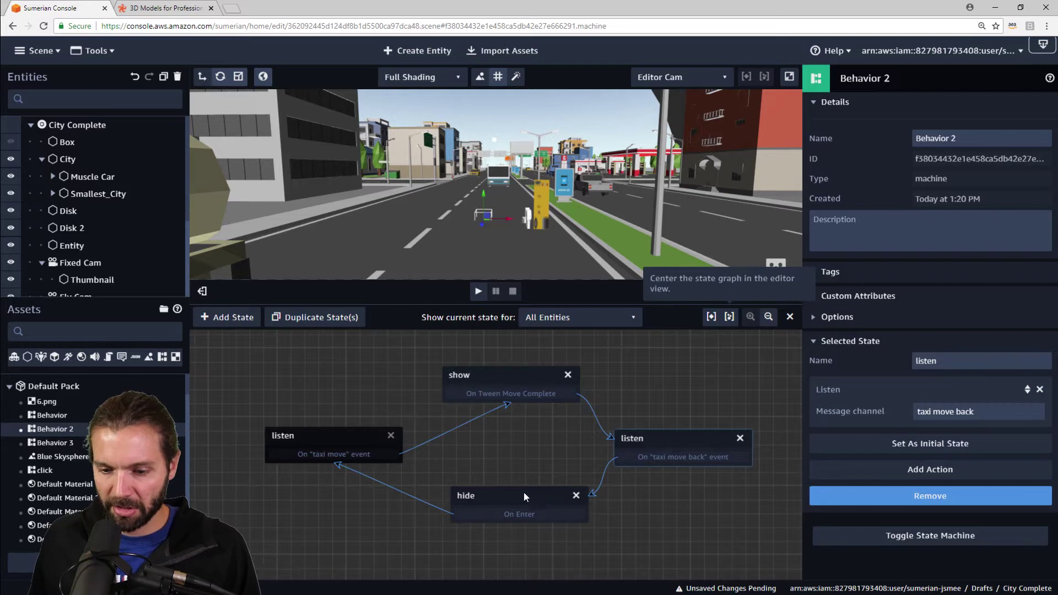
# Rename the show state as "move" and the hide state as "move back"
pyautogui.click(524, 494)
pyautogui.click(524, 378)
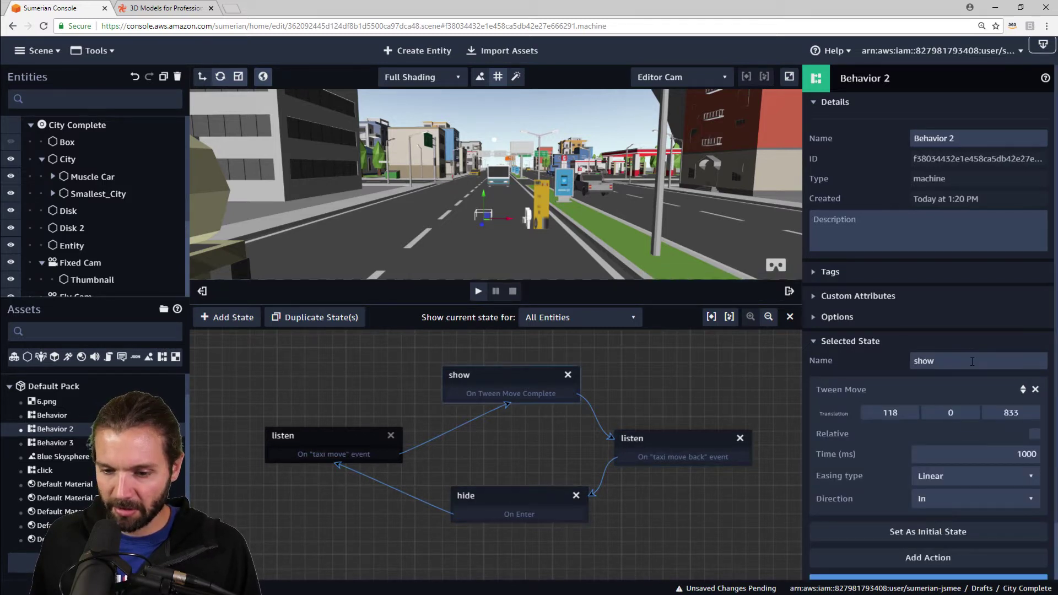
pyautogui.doubleClick(916, 358)
pyautogui.write('move')
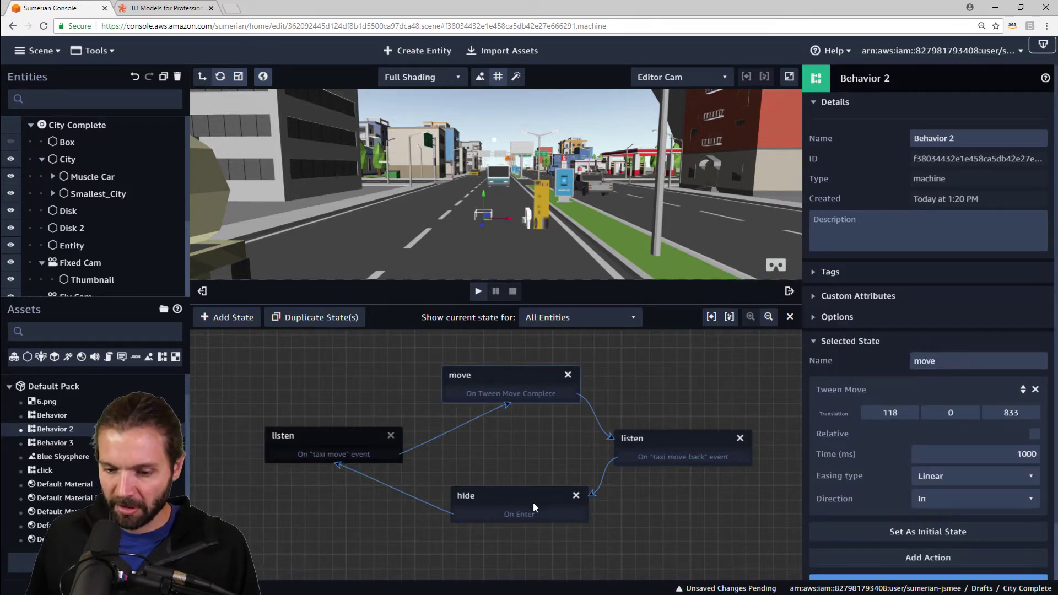
pyautogui.click(534, 504)
pyautogui.doubleClick(940, 363)
pyautogui.write('move back')
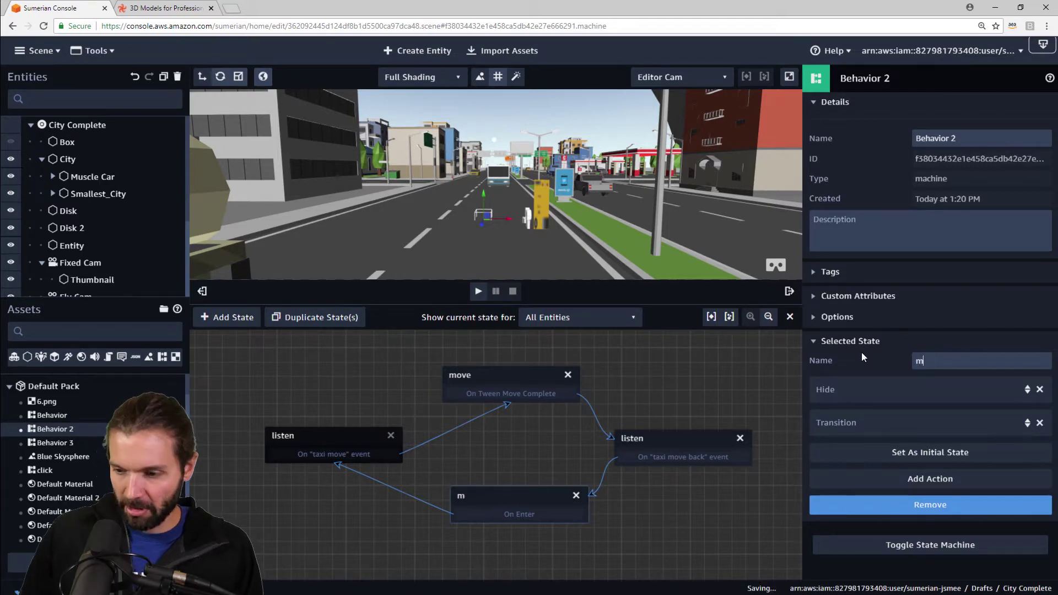
# Replace the Hide and Transition actions of the move back state with a Tween Move action
pyautogui.click(1040, 390)
pyautogui.click(1040, 390)
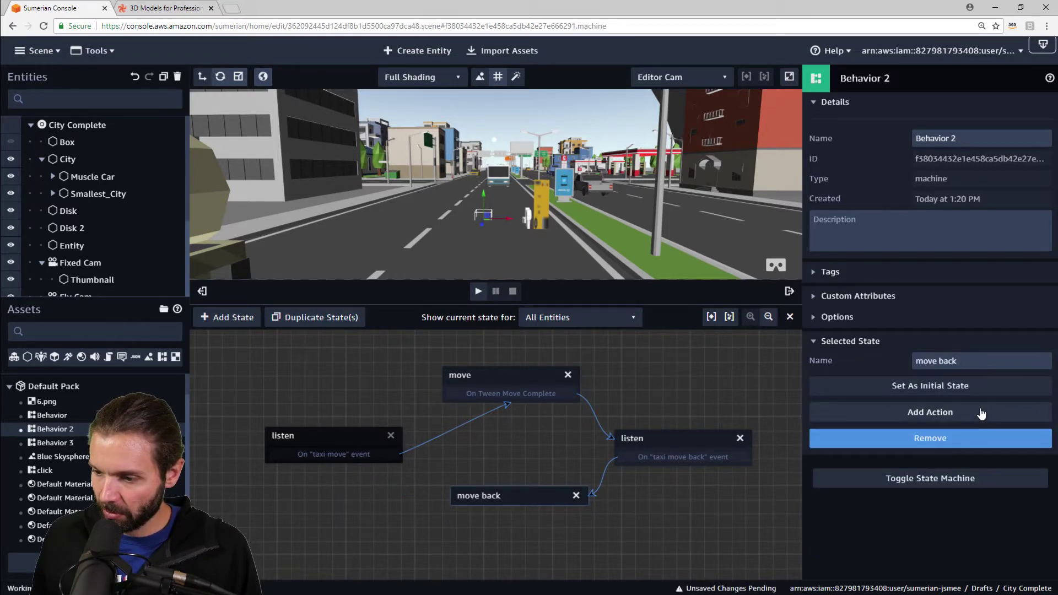
pyautogui.click(972, 412)
pyautogui.press('Return')
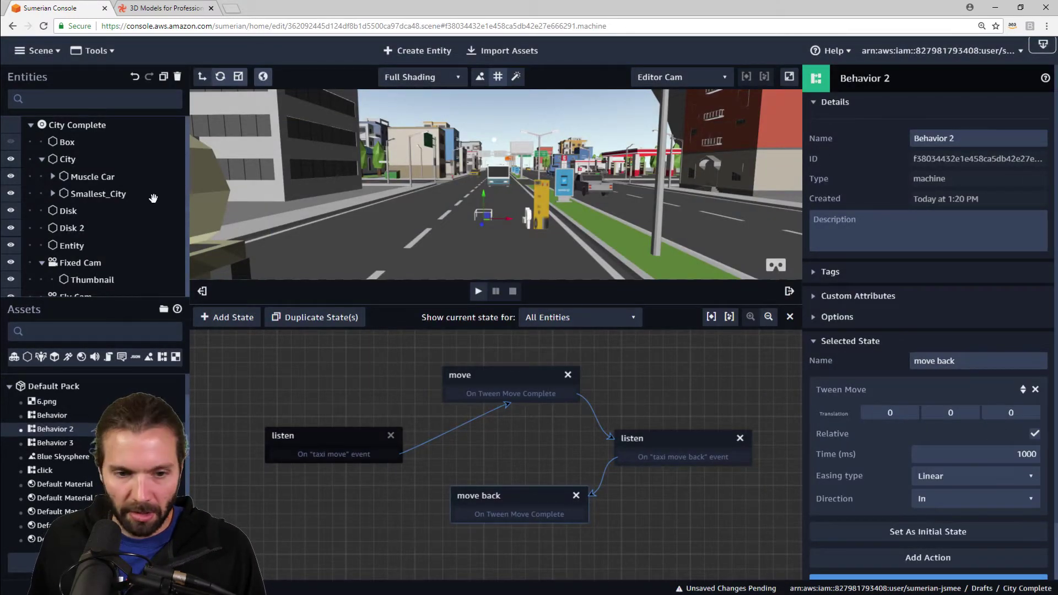
# Search the scene's entities for "taxi" and select the SPW_Vehicle_Land_Static_Taxi.059 entity
pyautogui.click(53, 177)
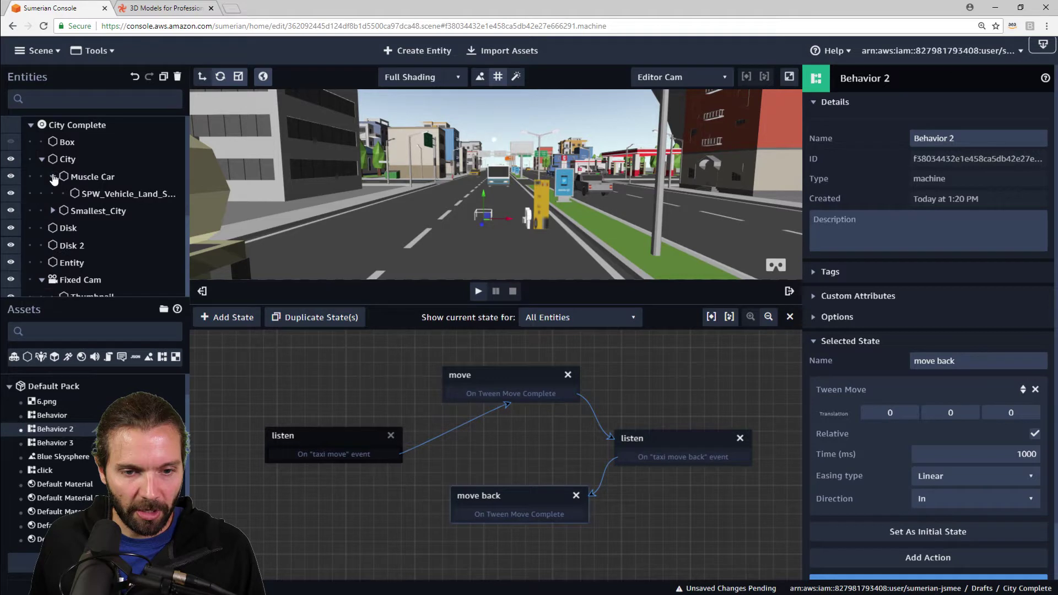
pyautogui.click(53, 176)
pyautogui.click(86, 99)
pyautogui.write('taxi')
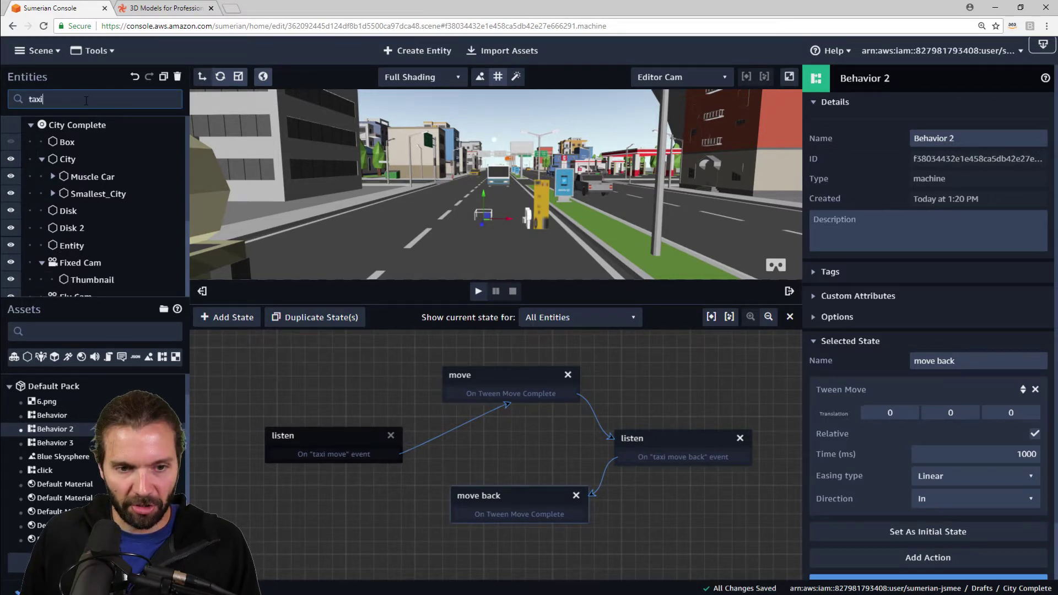
pyautogui.click(109, 211)
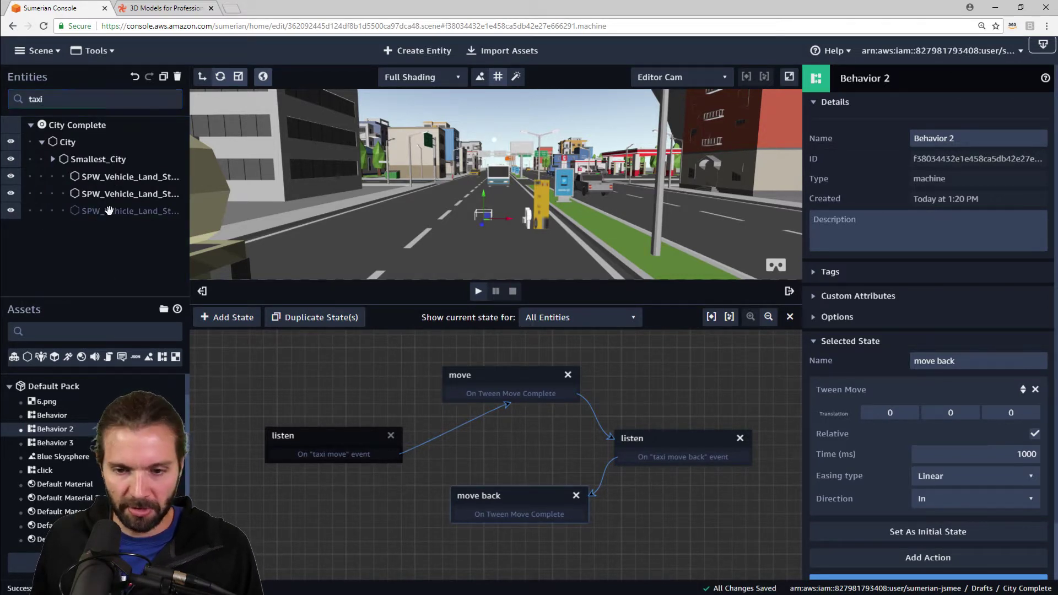
pyautogui.click(114, 192)
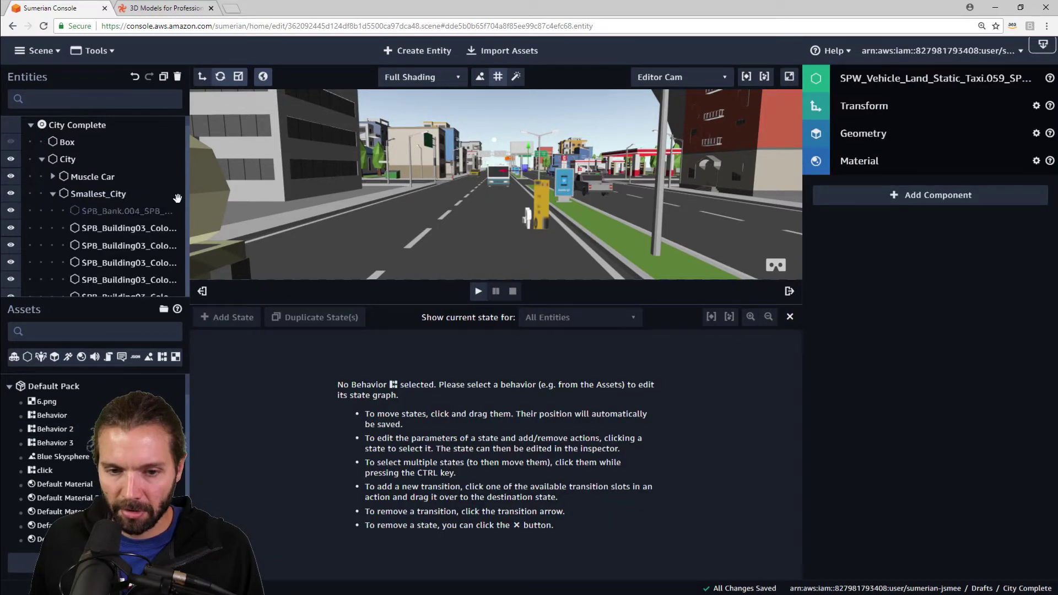
# Filter the scene's entities by "tax" and select the distant taxi on the road, SPW_Vehicle_Land_Static_Taxi.058
pyautogui.click(100, 96)
pyautogui.write('taxo')
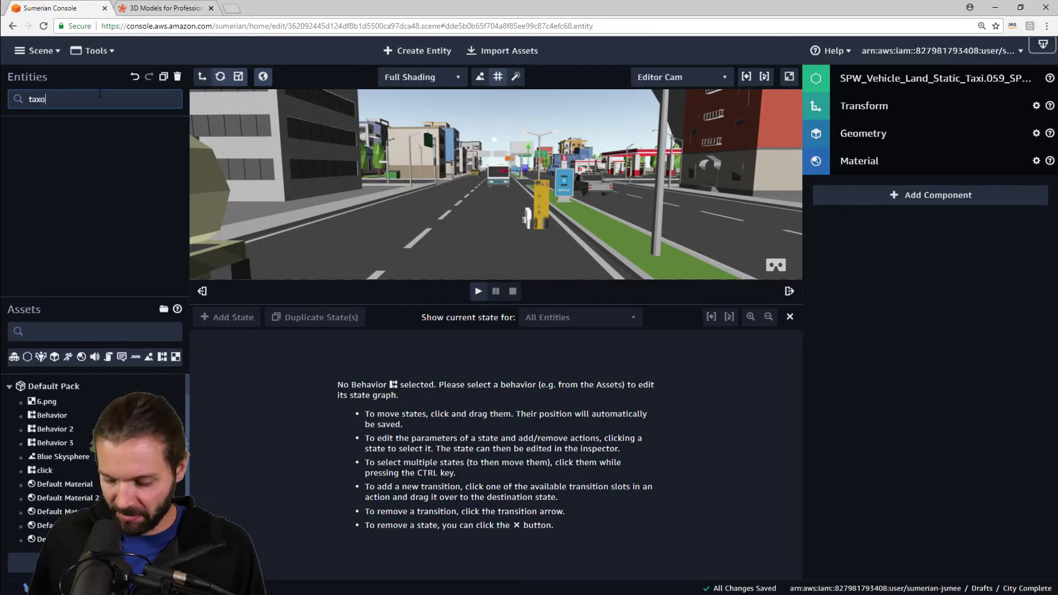
pyautogui.press('BackSpace')
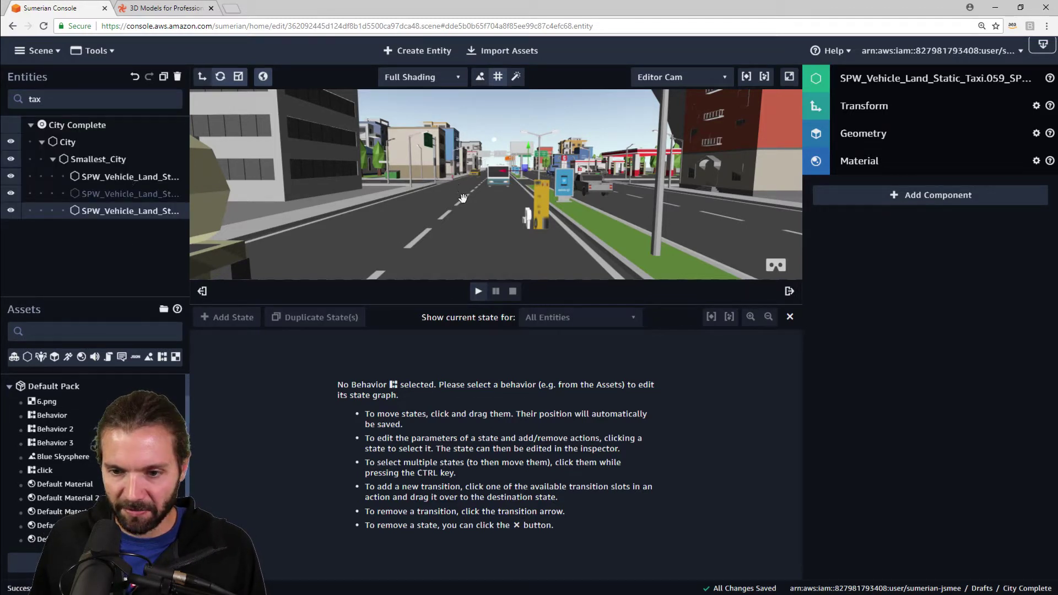
pyautogui.click(480, 191)
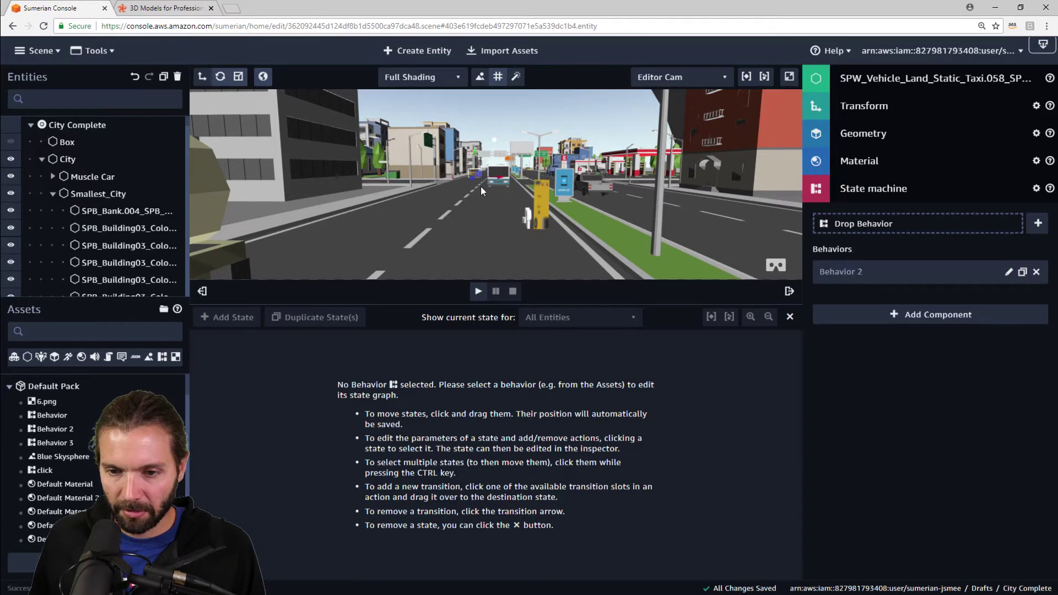
# Copy the X and Z translation values from the selected taxi's Transform component
pyautogui.click(863, 105)
pyautogui.moveTo(890, 154); pyautogui.dragTo(857, 153)
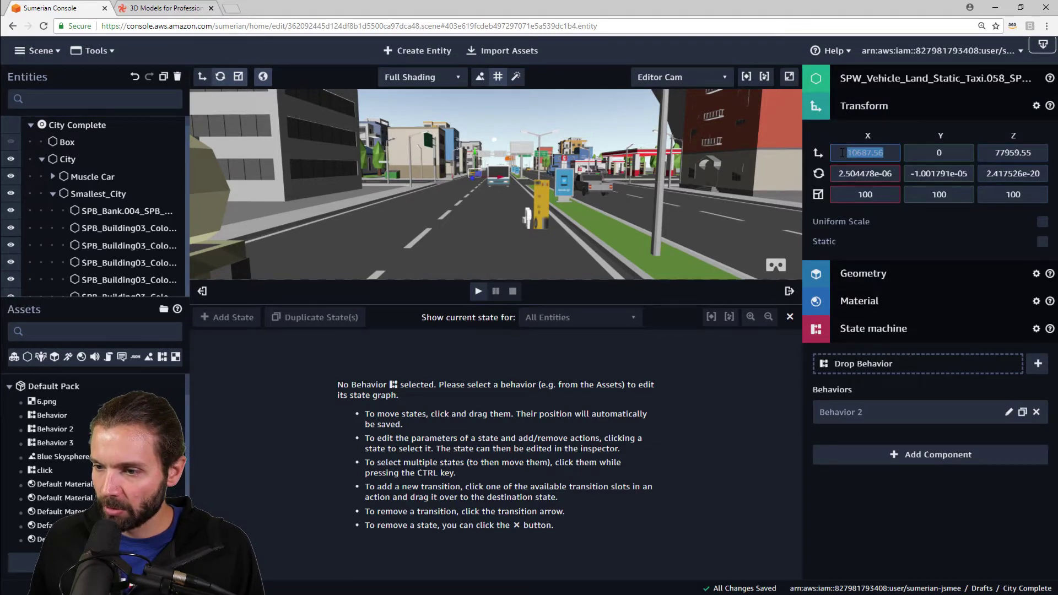
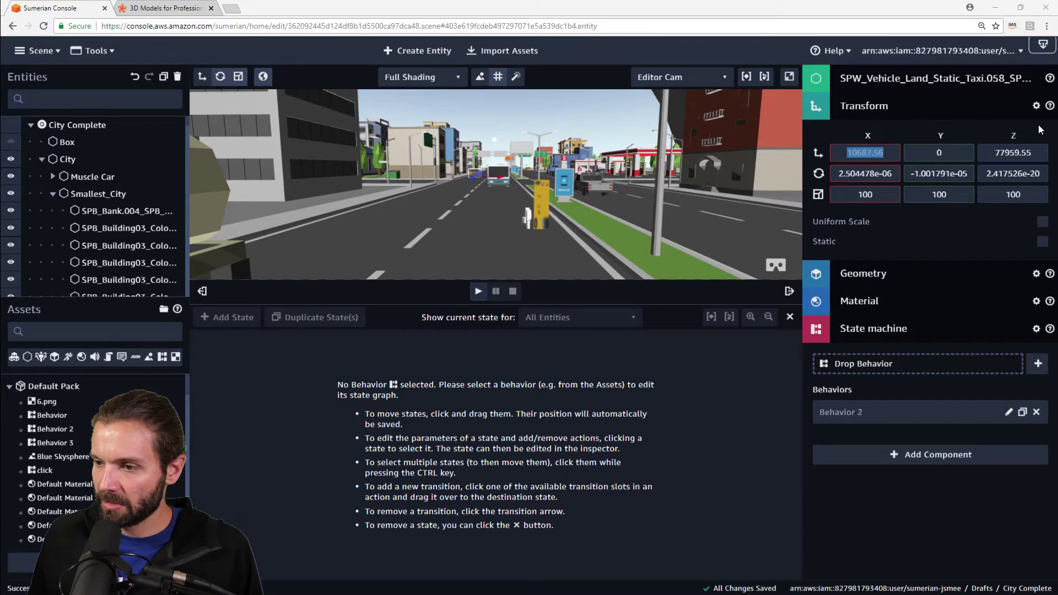
pyautogui.click(1035, 156)
pyautogui.hotkey('ctrl', 'c')
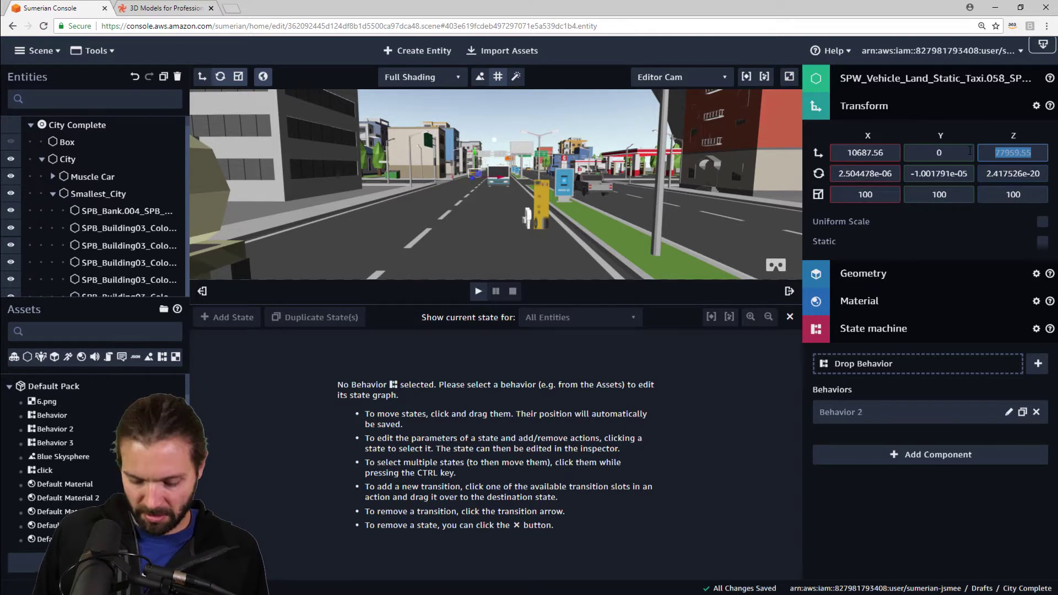
pyautogui.hotkey('alt', 'Tab')
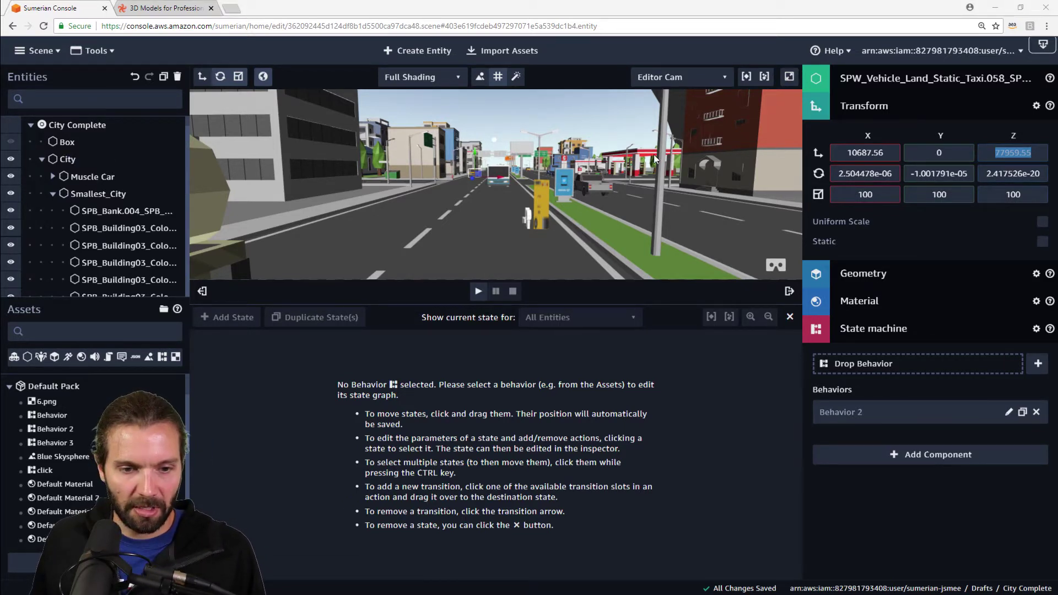
pyautogui.click(903, 108)
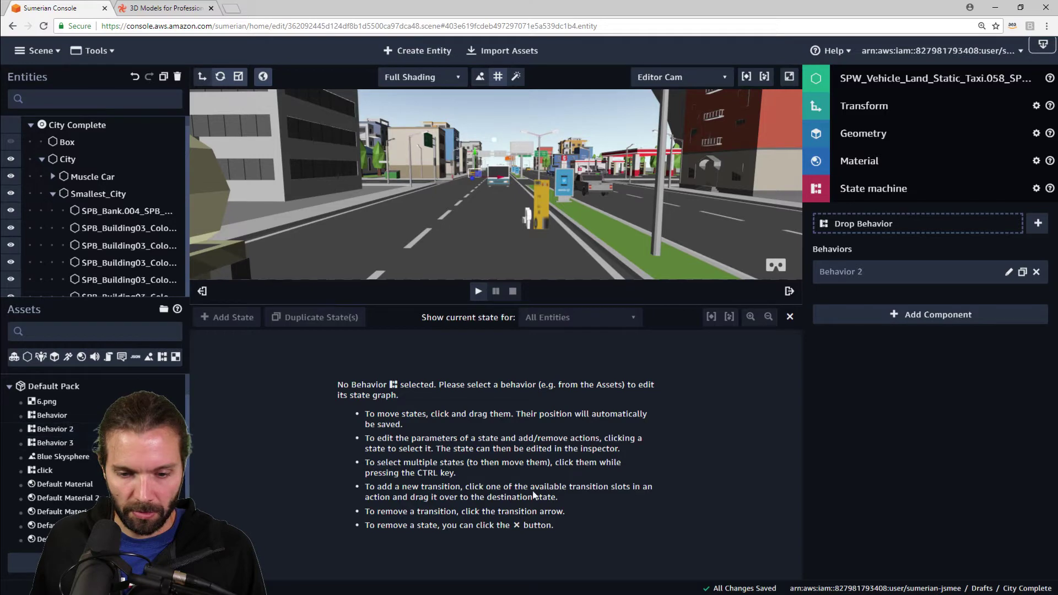
# Set the Tween Move translation of Behavior 2's move back state to X 10687.56 and Z 77959.55
pyautogui.click(59, 430)
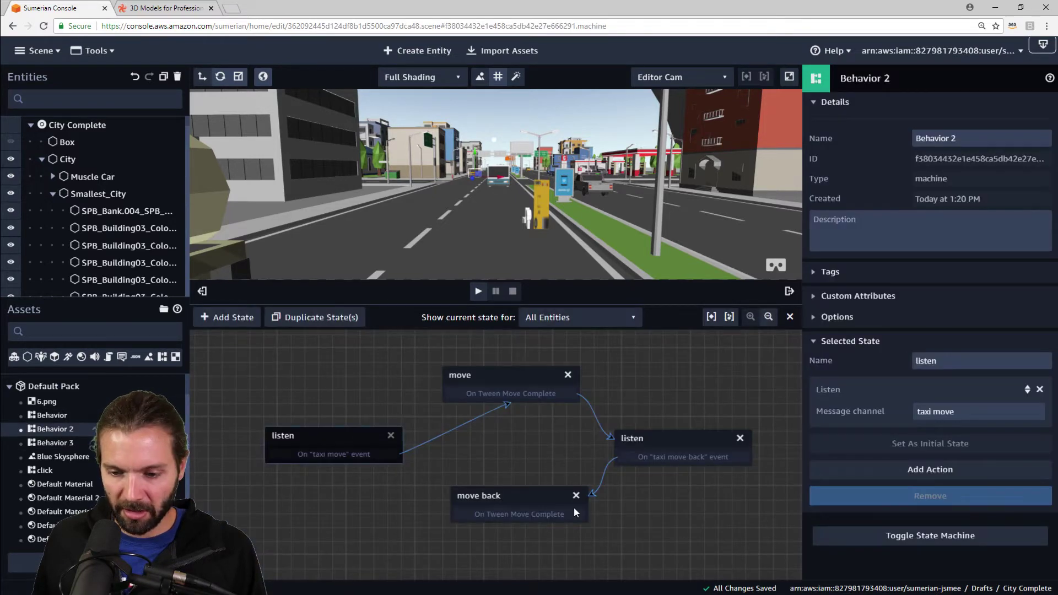
pyautogui.click(531, 496)
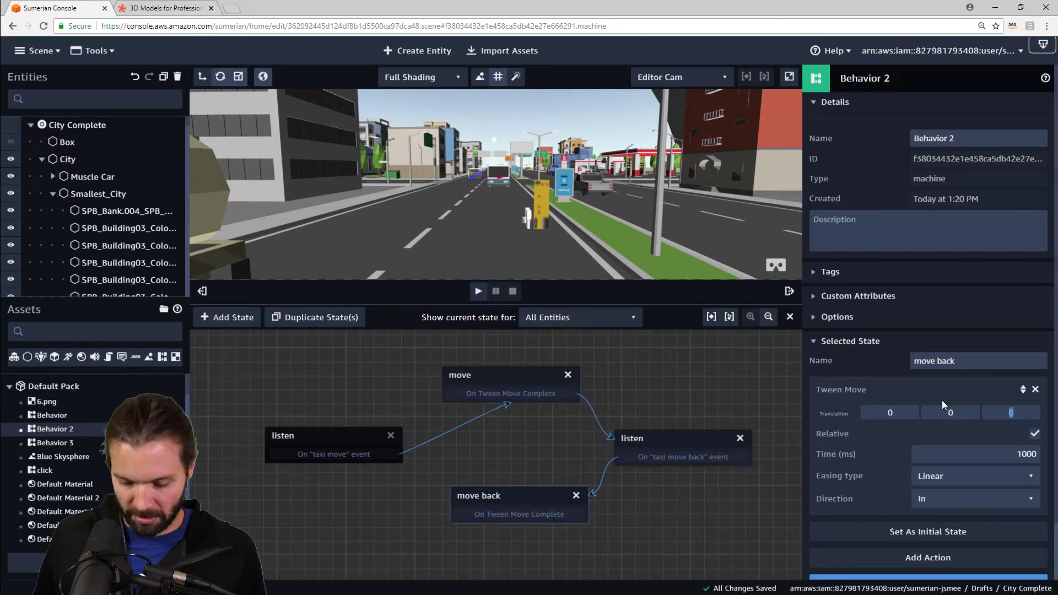
pyautogui.hotkey('ctrl', 'v')
pyautogui.click(903, 413)
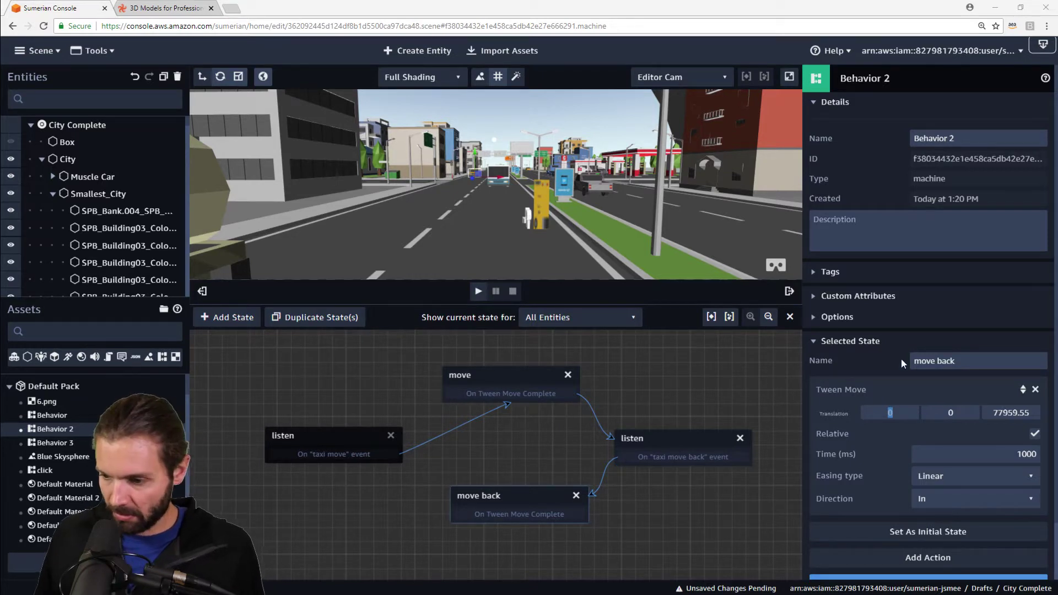
pyautogui.click(899, 412)
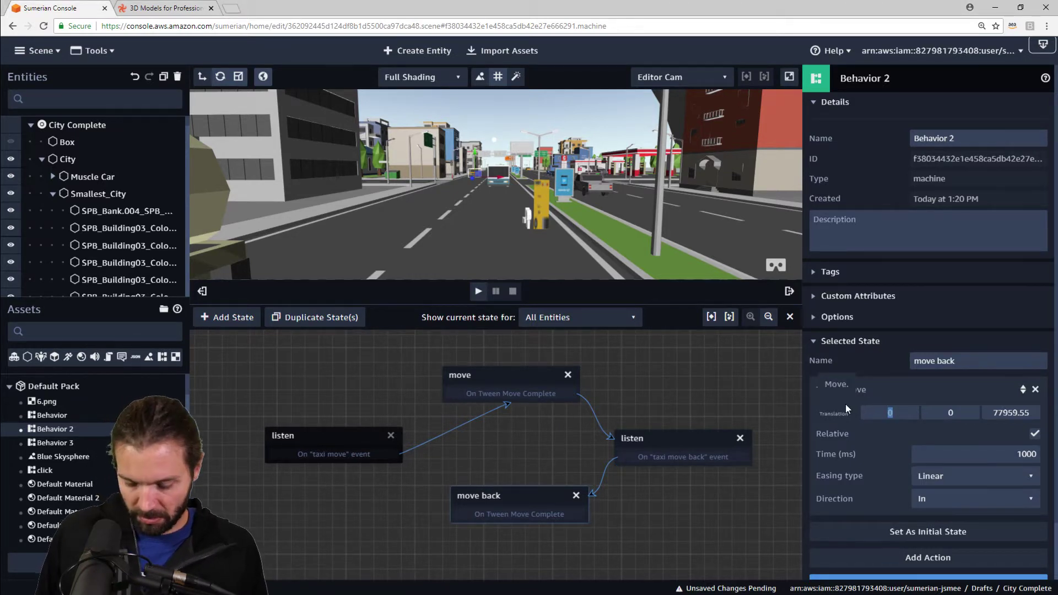
pyautogui.write('10687.56')
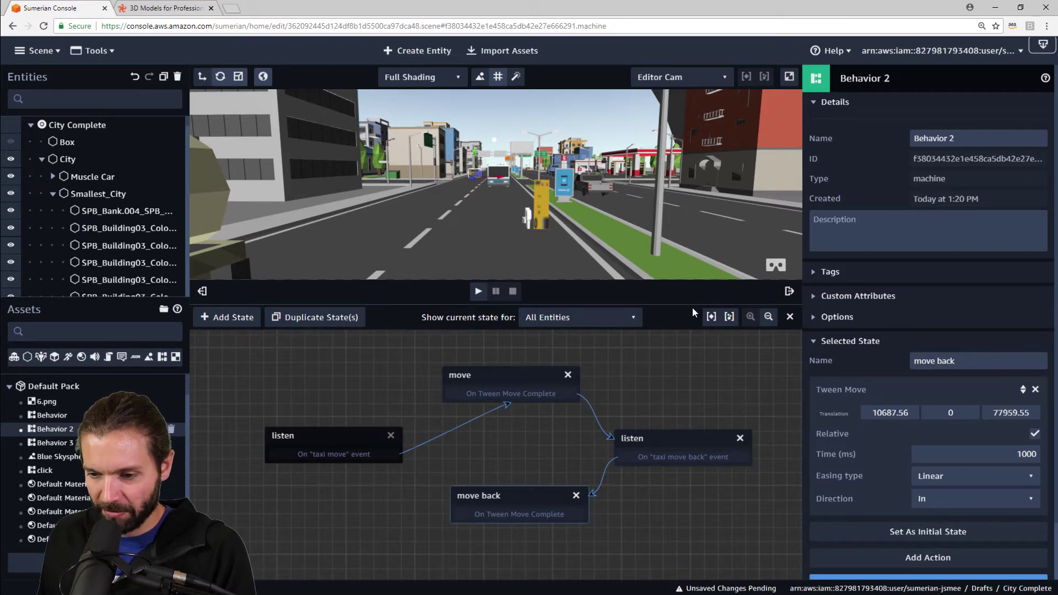
# Link the move back state's Tween Move completion to the "taxi move" listen state and enlarge the scene view above the graph
pyautogui.moveTo(510, 517); pyautogui.dragTo(353, 458)
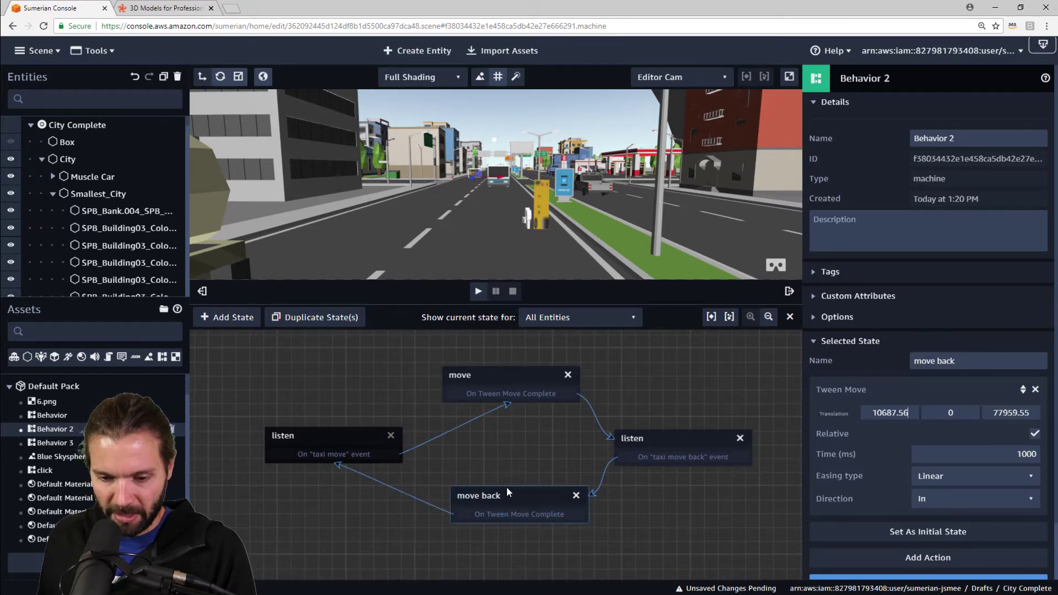
pyautogui.moveTo(507, 488); pyautogui.dragTo(520, 503)
pyautogui.moveTo(672, 303); pyautogui.dragTo(664, 339)
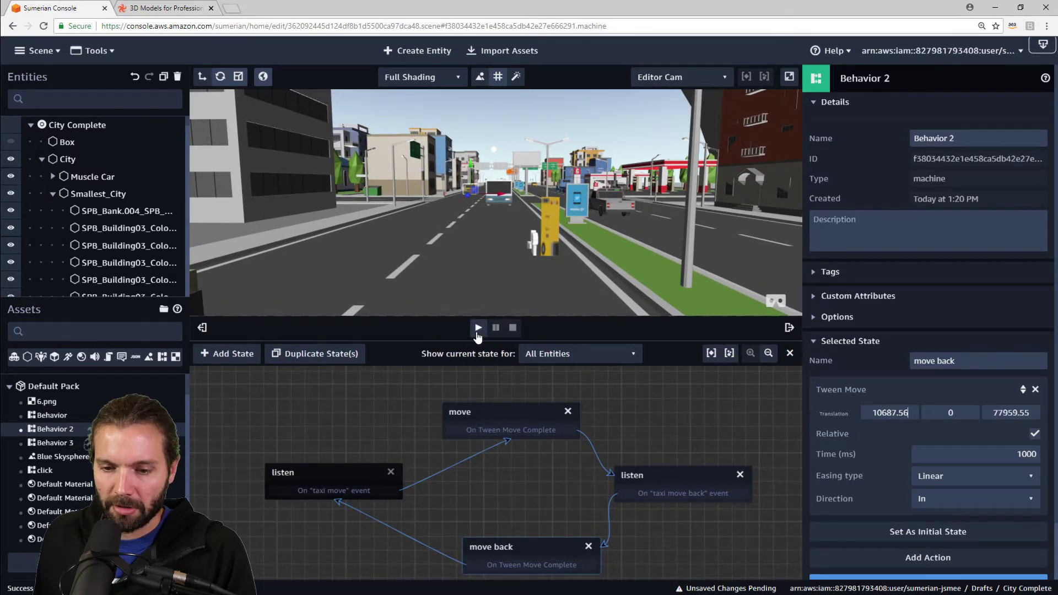
# Review the click and emit states of Behavior, and the listen channels and Tween Move settings of Behavior 2
pyautogui.click(50, 415)
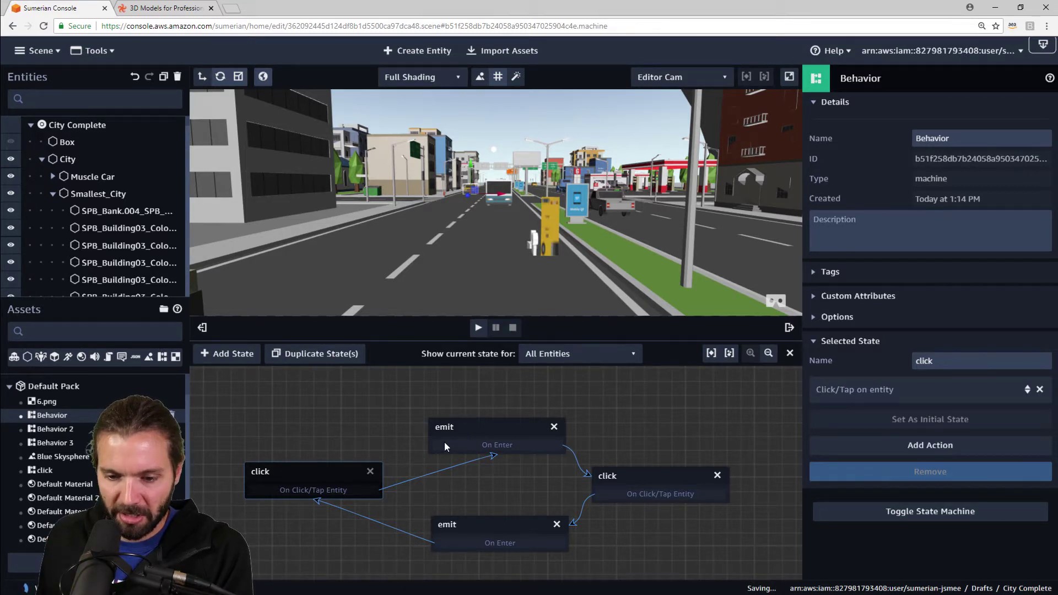
pyautogui.click(464, 430)
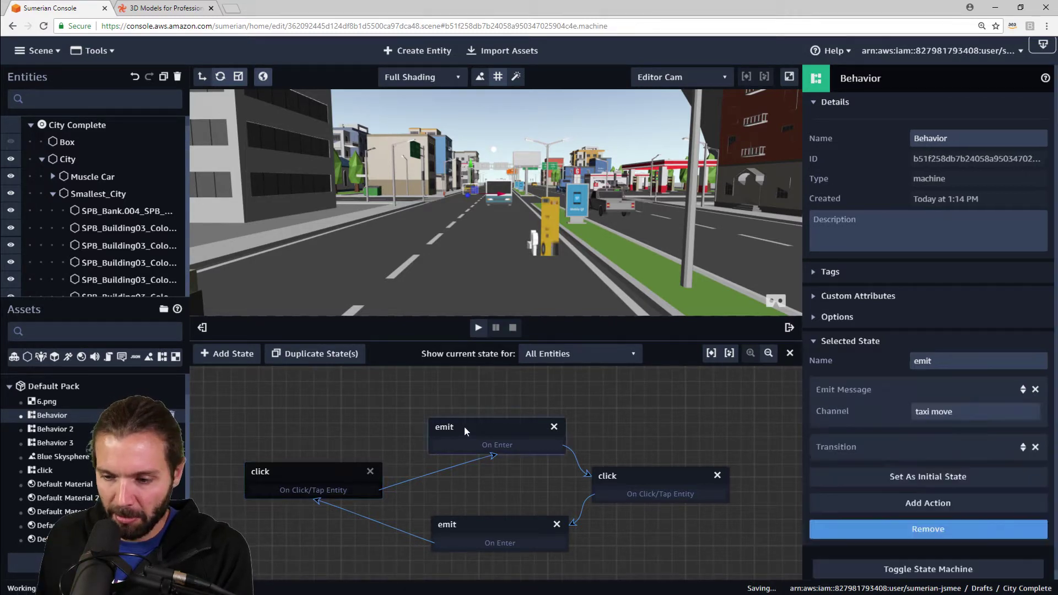
pyautogui.click(637, 476)
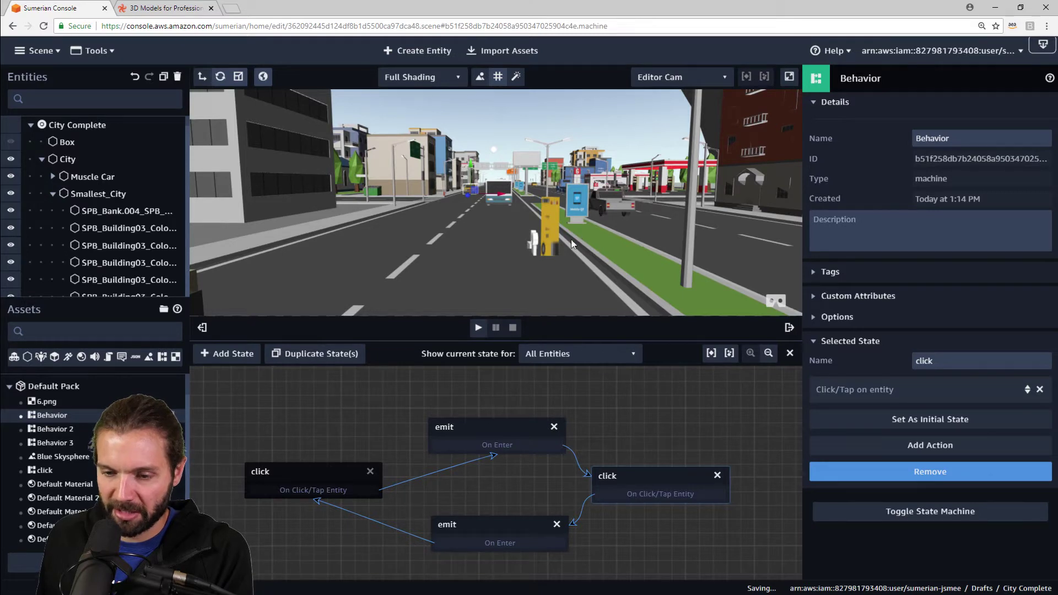
pyautogui.click(524, 526)
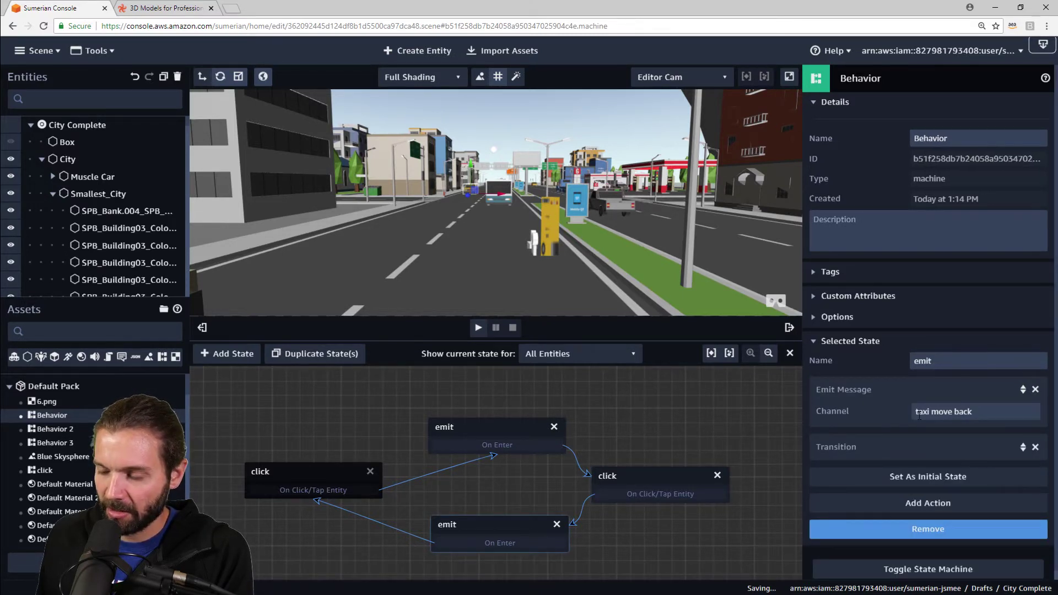
pyautogui.click(331, 479)
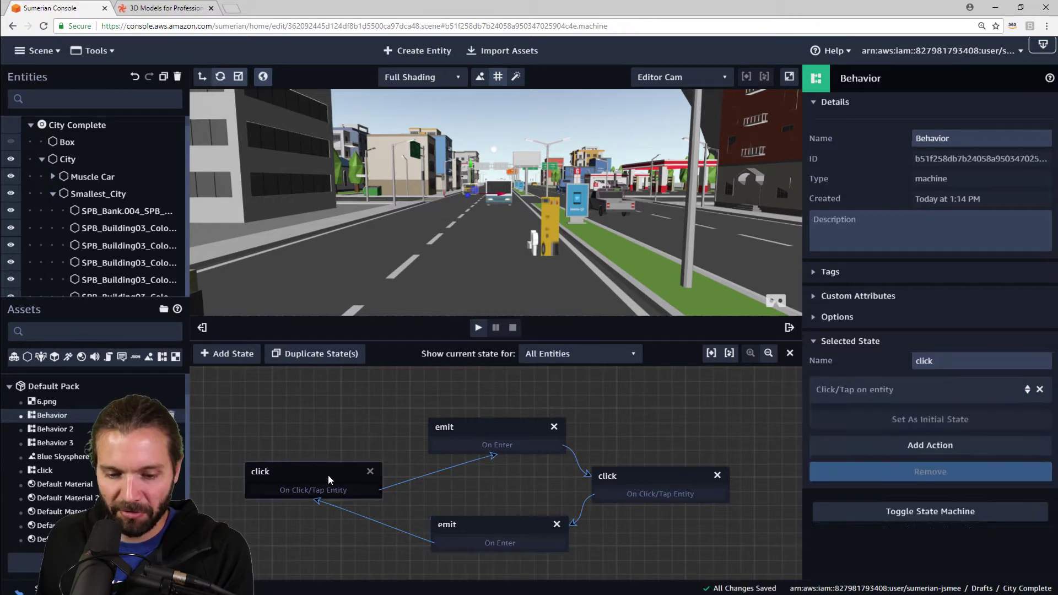
pyautogui.click(49, 430)
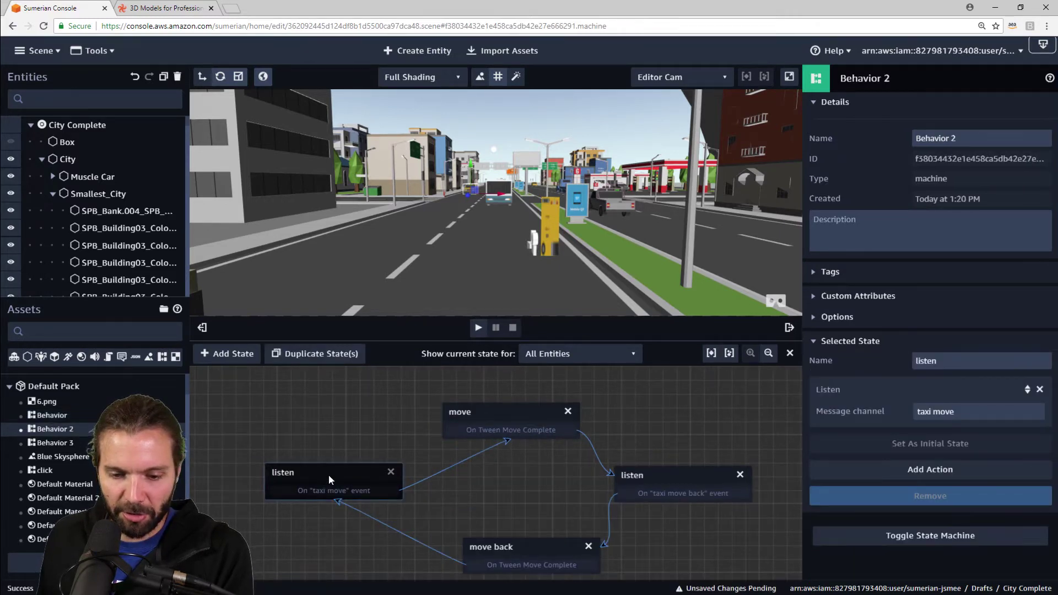
pyautogui.click(496, 412)
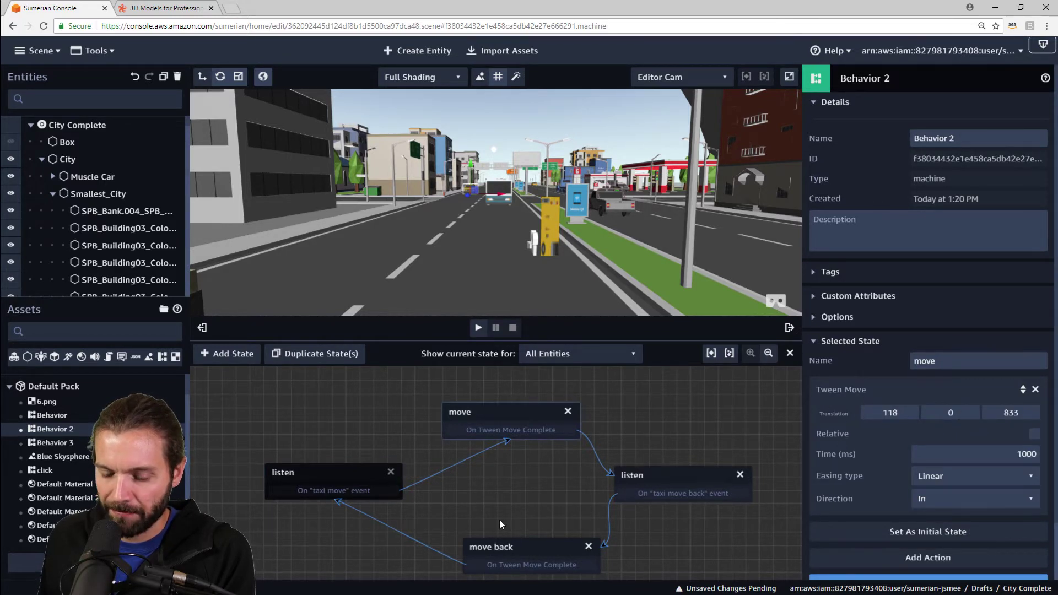
pyautogui.click(532, 547)
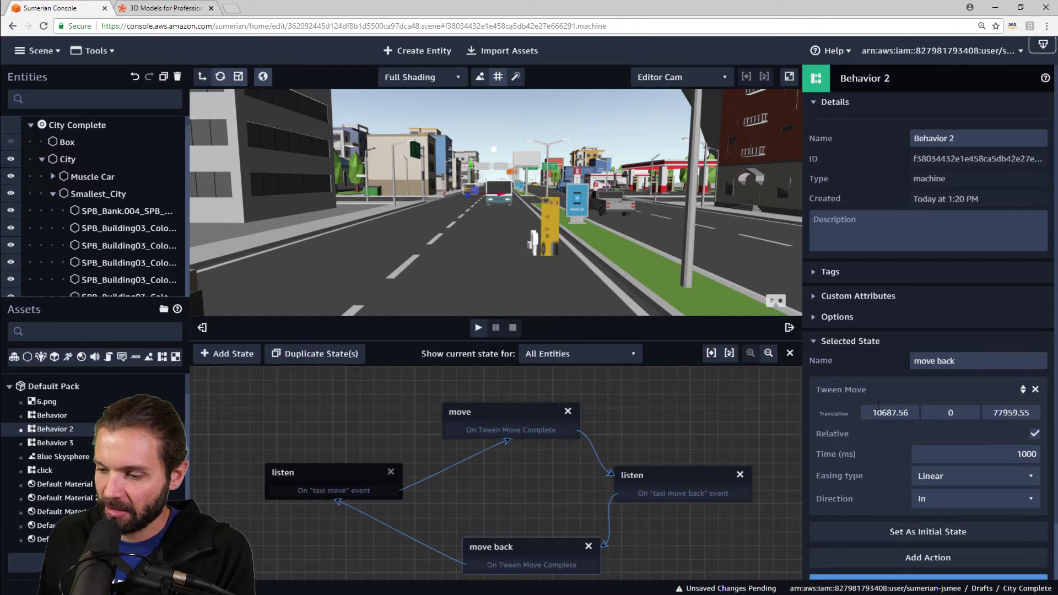
pyautogui.click(669, 474)
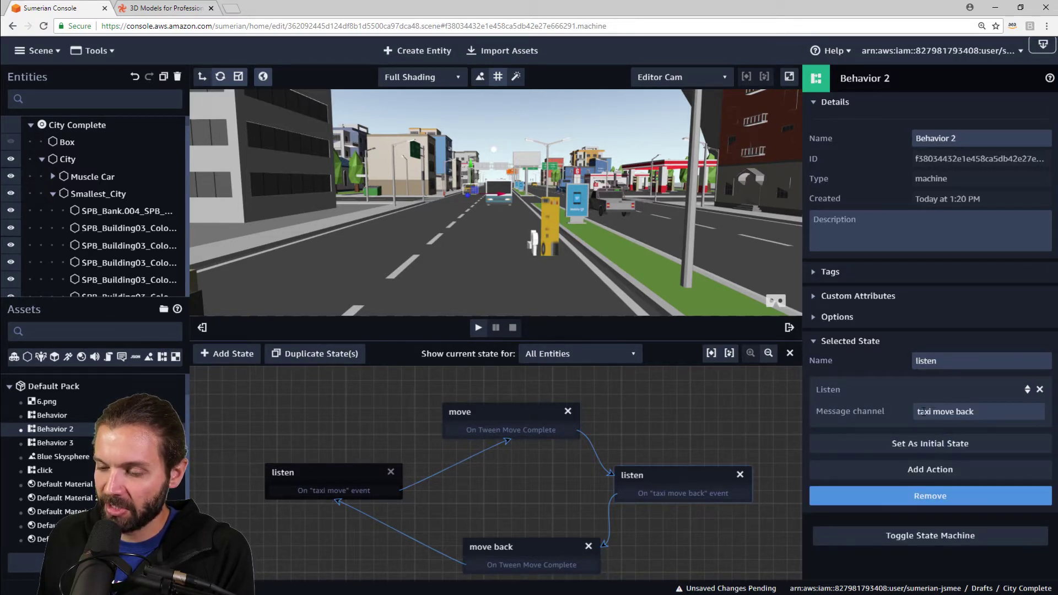
pyautogui.click(541, 545)
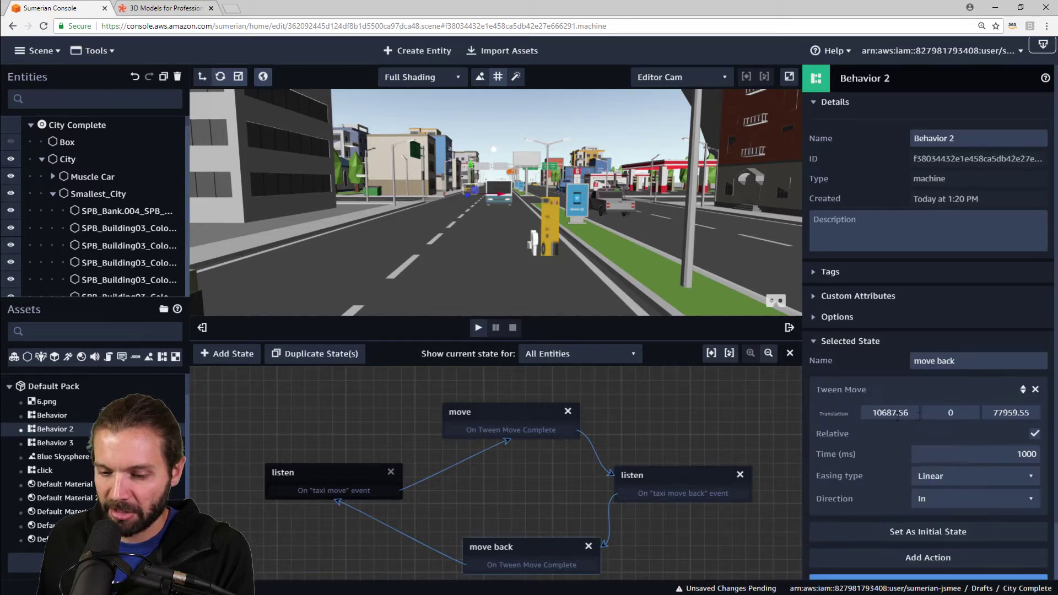
# Play the scene, trigger the taxi thumbnail repeatedly to test the move and move back states, and stop playback
pyautogui.click(477, 329)
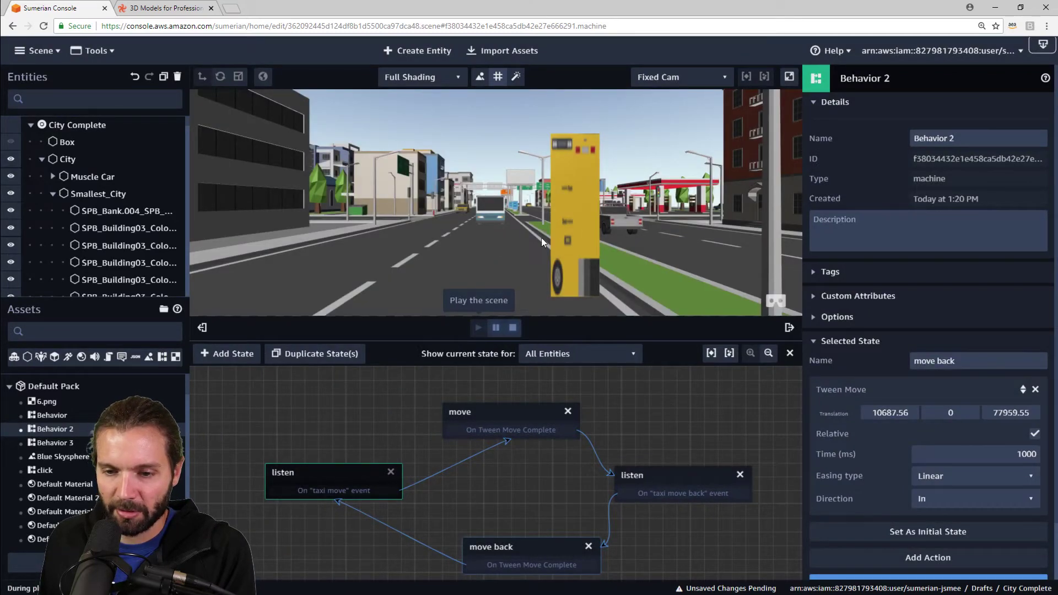
pyautogui.click(574, 222)
pyautogui.click(574, 218)
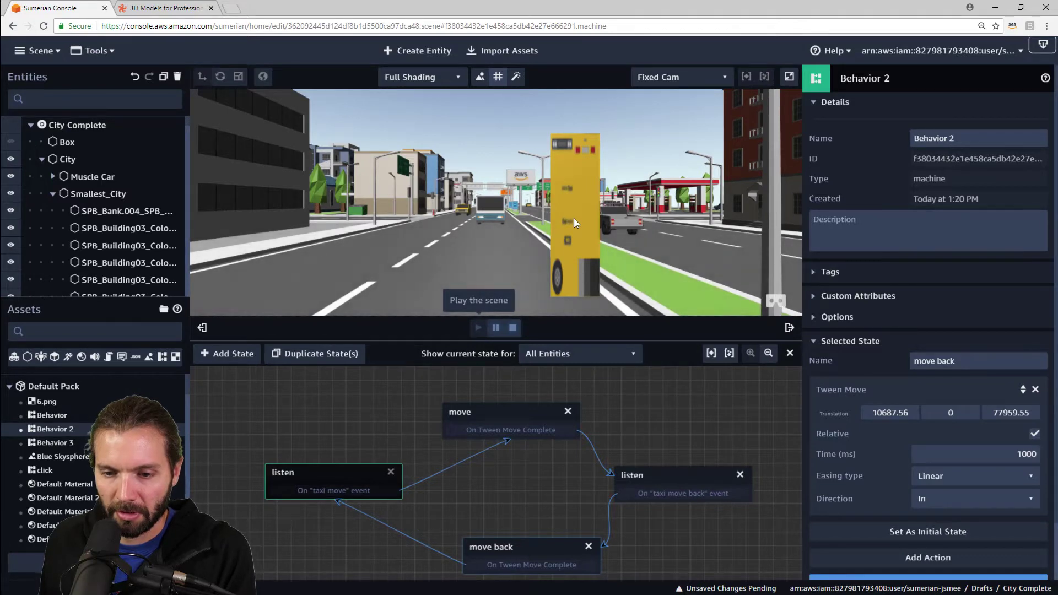
pyautogui.click(573, 218)
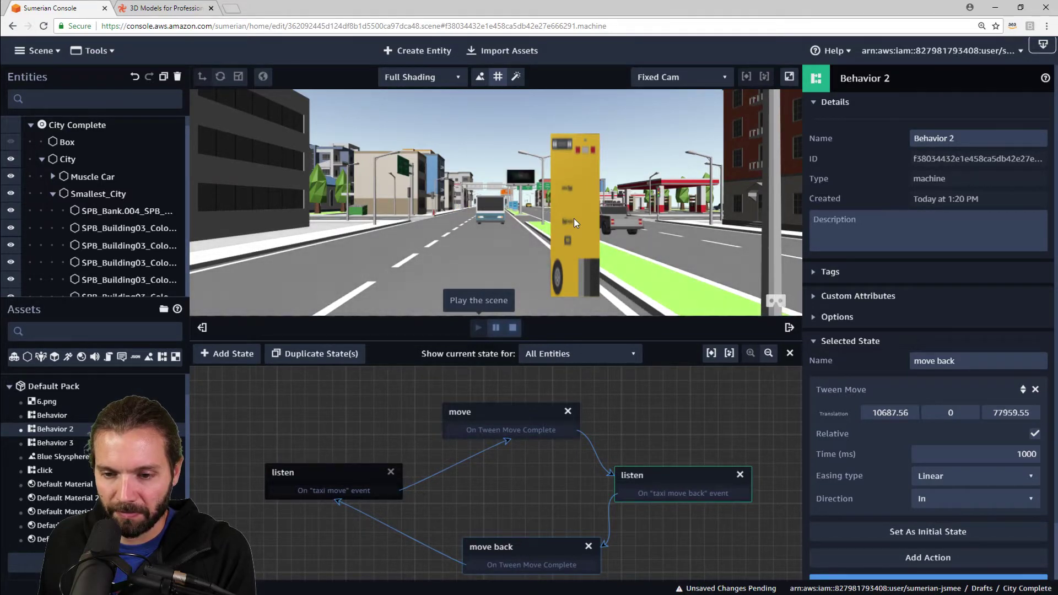
pyautogui.click(513, 327)
# Search the scene's entities for "taxi" and select the distant SPW_Vehicle_Land_Static_Taxi.058 entity
pyautogui.click(89, 100)
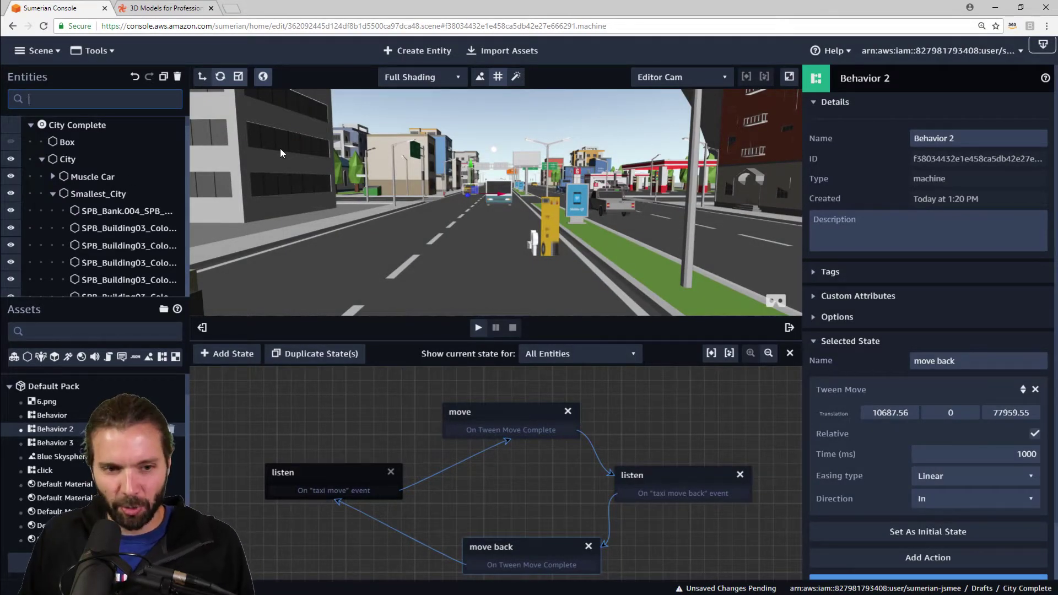
pyautogui.write('taxi')
pyautogui.moveTo(119, 211); pyautogui.dragTo(120, 208)
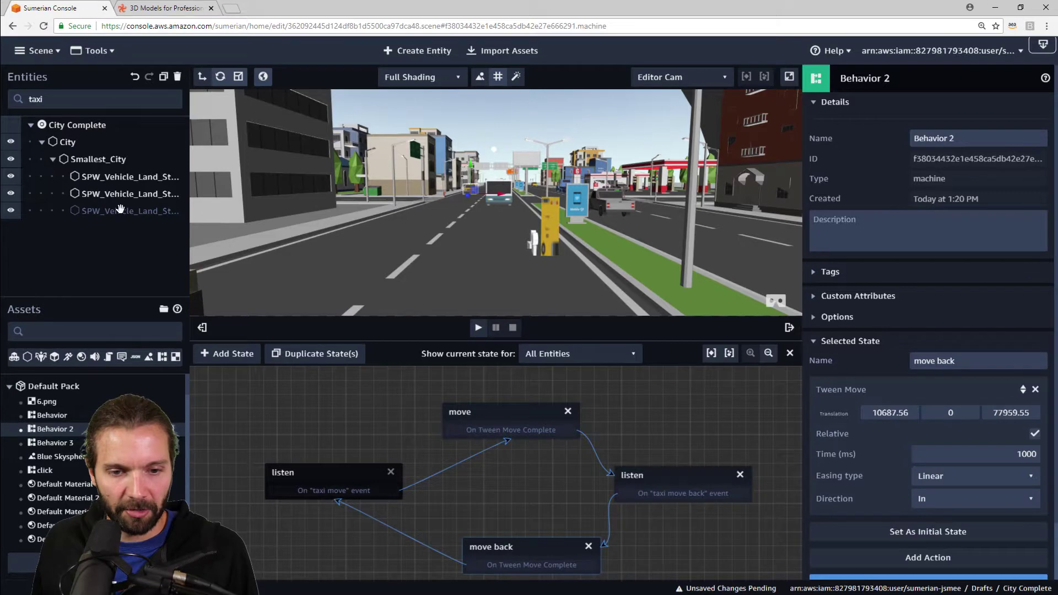
pyautogui.click(469, 198)
pyautogui.click(82, 101)
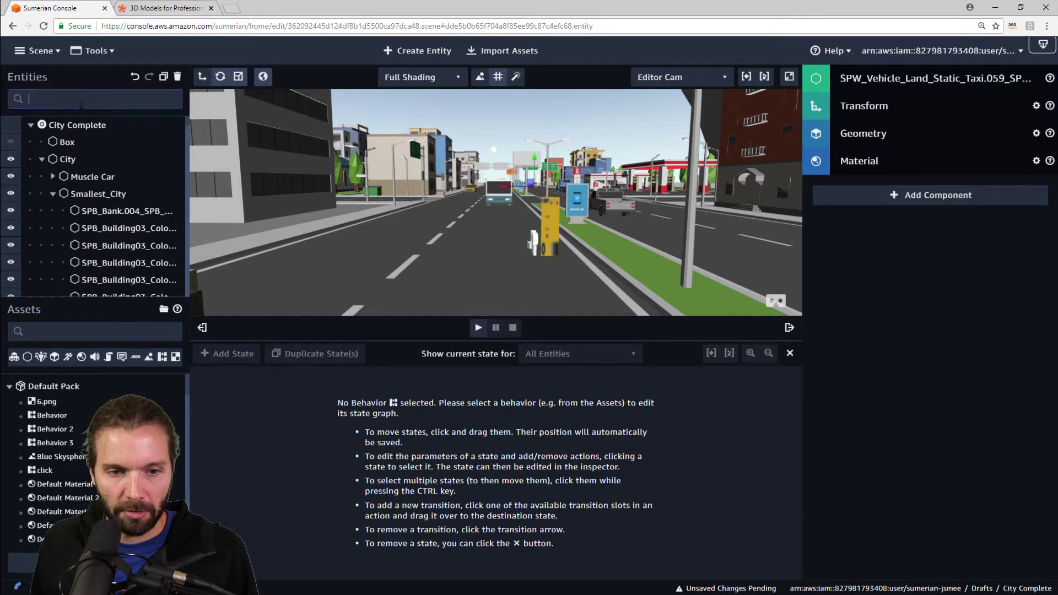
pyautogui.write('taxi')
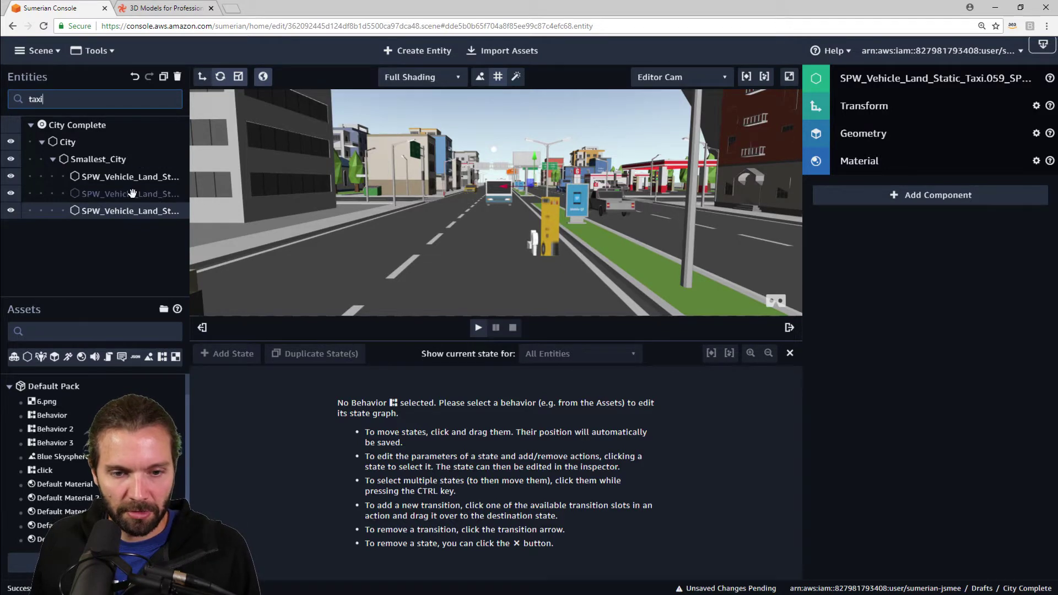
pyautogui.click(472, 201)
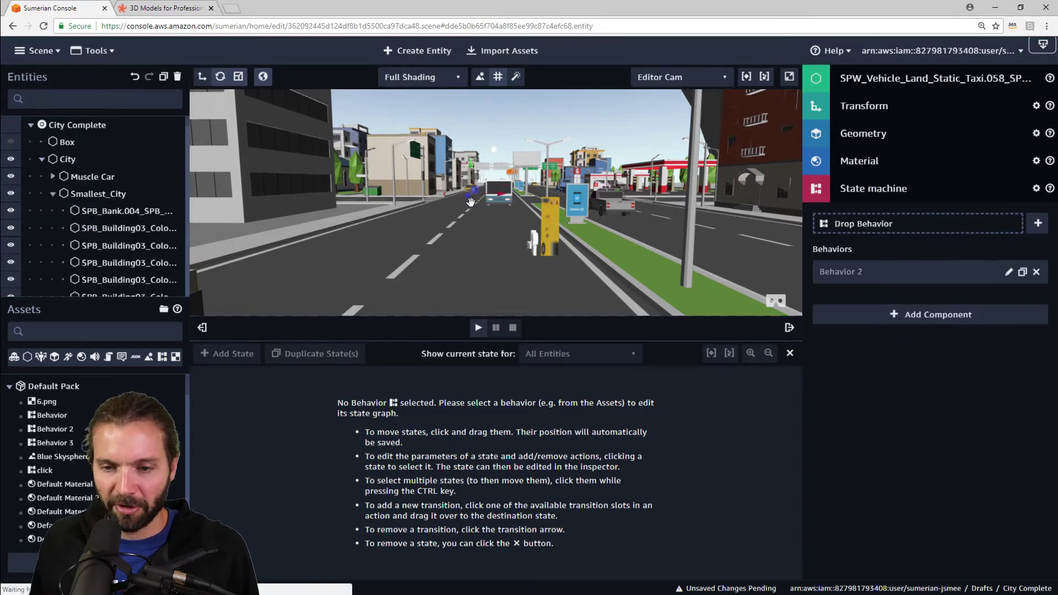
# Move the distant taxi forward along the road to X 11489.17 and Z 83014.66, and copy its X translation
pyautogui.moveTo(468, 196); pyautogui.dragTo(529, 244)
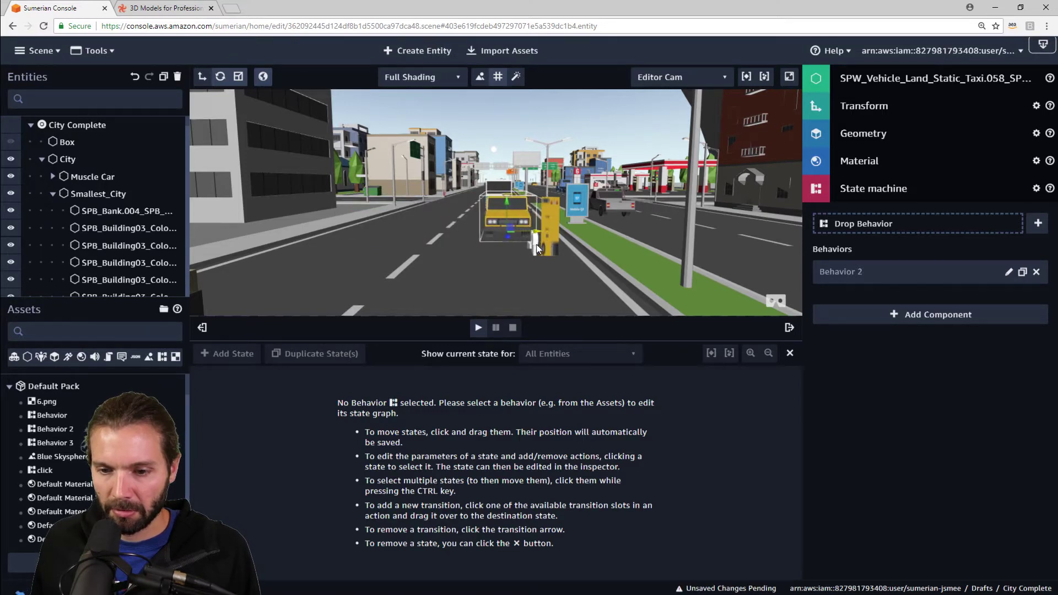
pyautogui.click(881, 106)
pyautogui.doubleClick(865, 153)
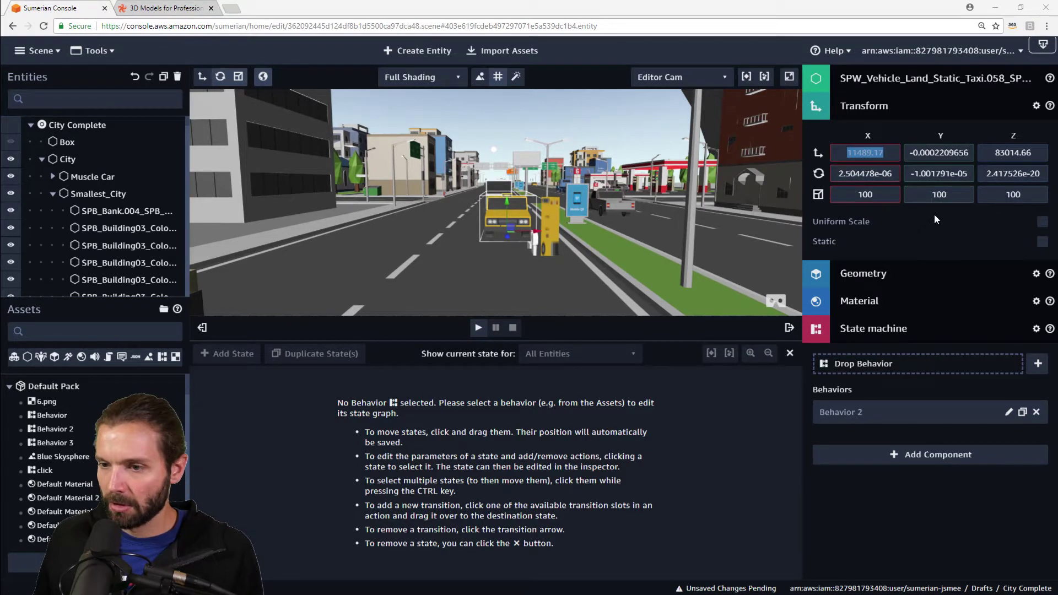
pyautogui.click(889, 153)
pyautogui.moveTo(887, 153); pyautogui.dragTo(846, 153)
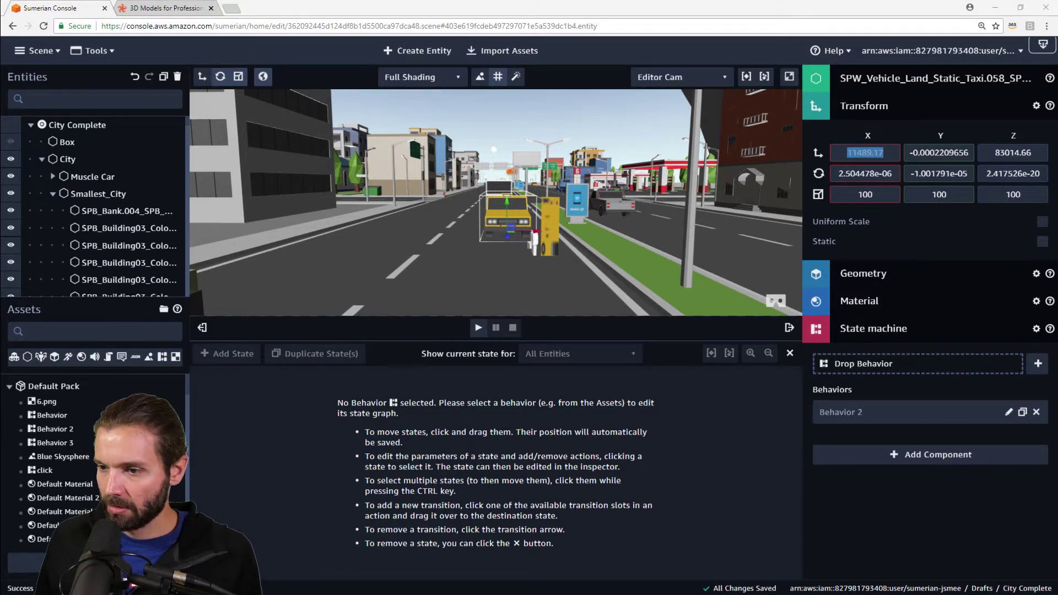
pyautogui.moveTo(1031, 154); pyautogui.dragTo(995, 153)
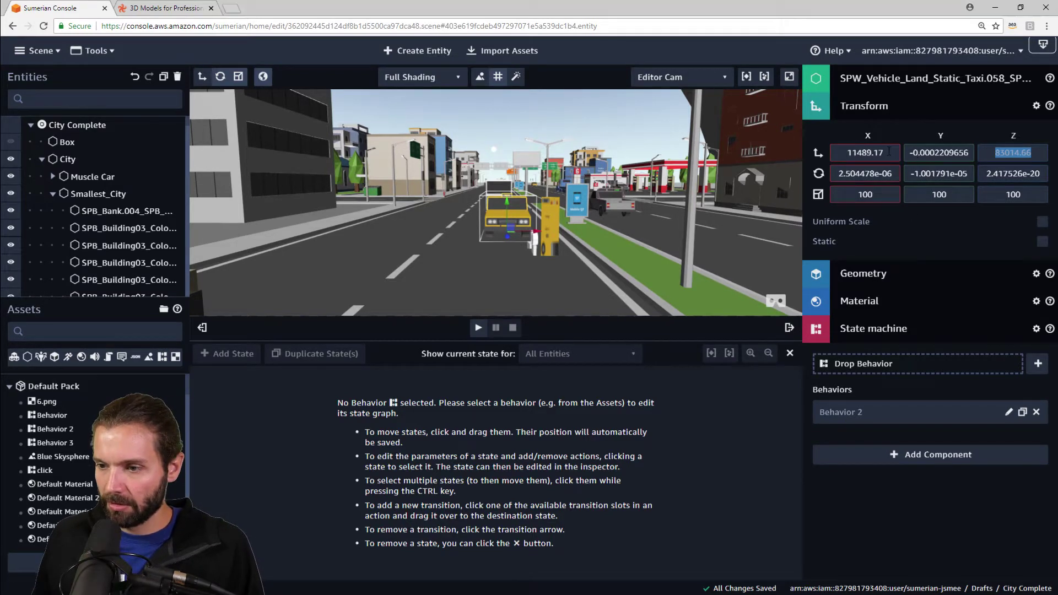
pyautogui.moveTo(886, 153); pyautogui.dragTo(788, 149)
pyautogui.hotkey('ctrl', 'c')
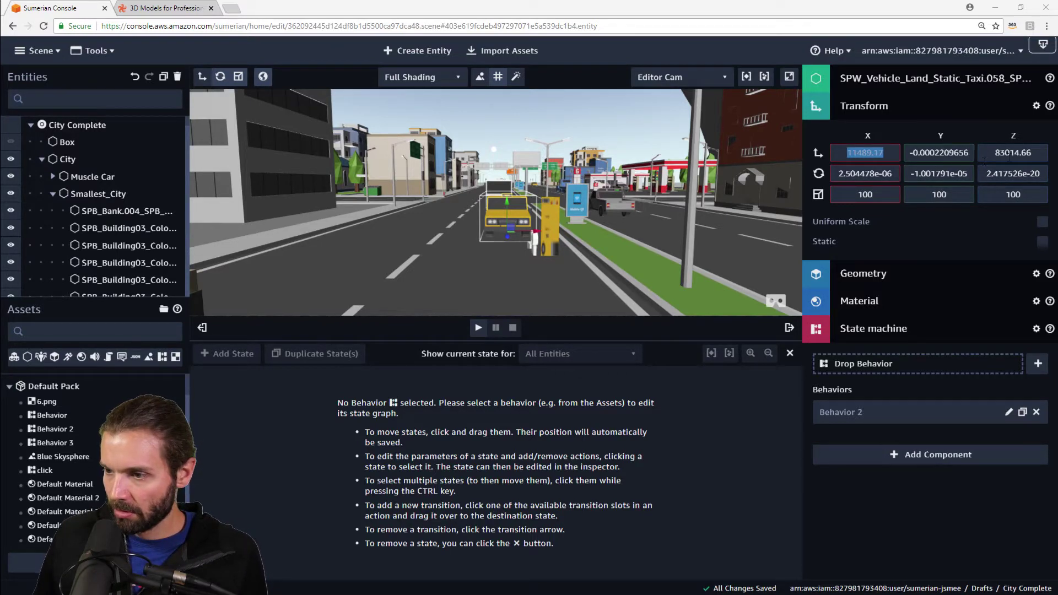
pyautogui.click(1013, 152)
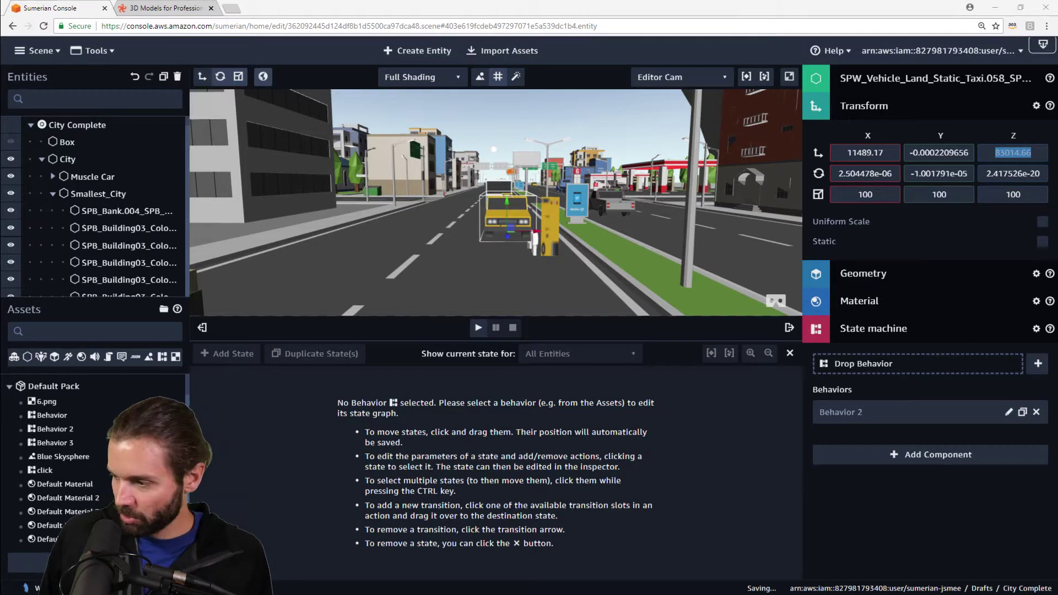
# In Behavior 2's move state, set the Tween Move translation to X 11489.17 and Z 83014.66
pyautogui.moveTo(48, 429); pyautogui.dragTo(50, 428)
pyautogui.click(50, 429)
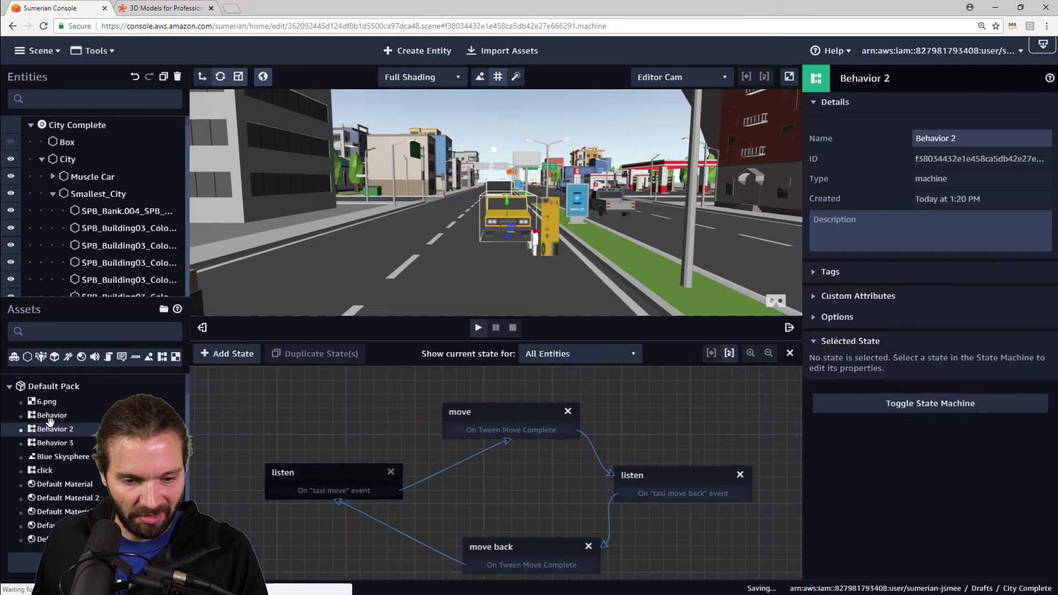
pyautogui.click(493, 420)
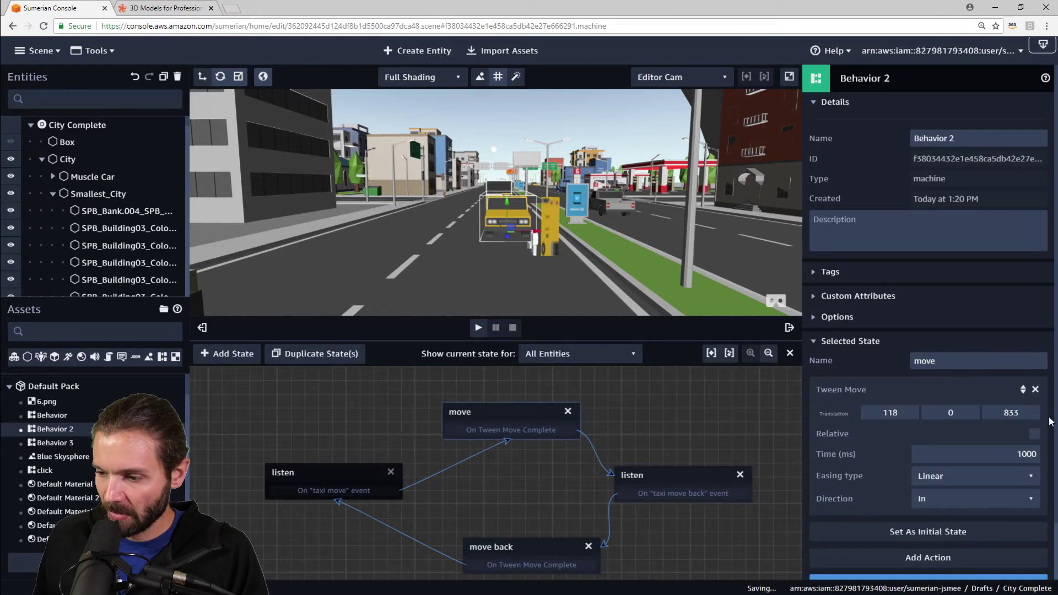
pyautogui.write('.05')
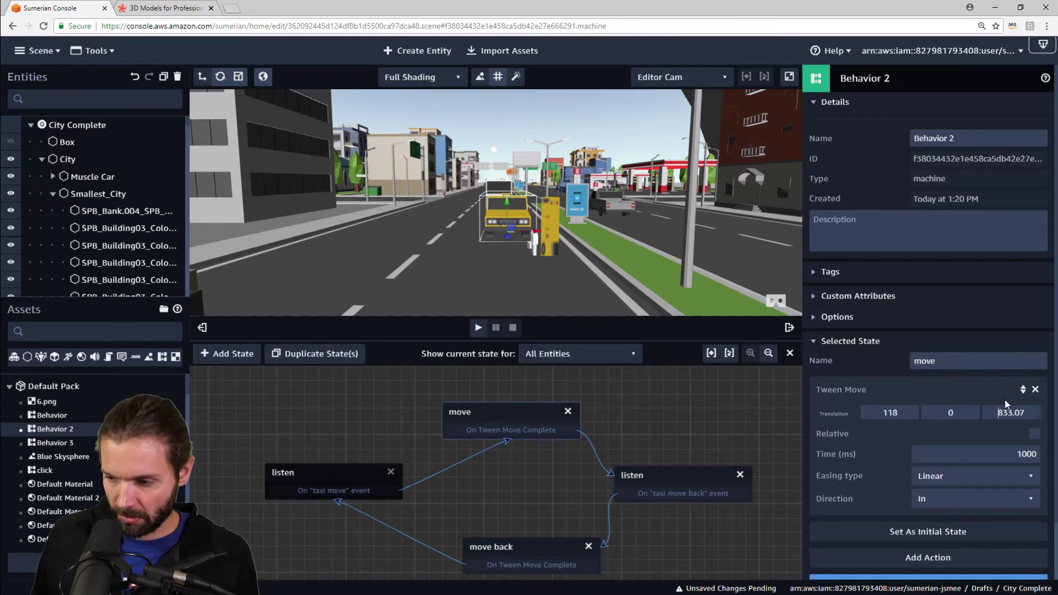
pyautogui.moveTo(1023, 419); pyautogui.dragTo(991, 416)
pyautogui.write('83014.66')
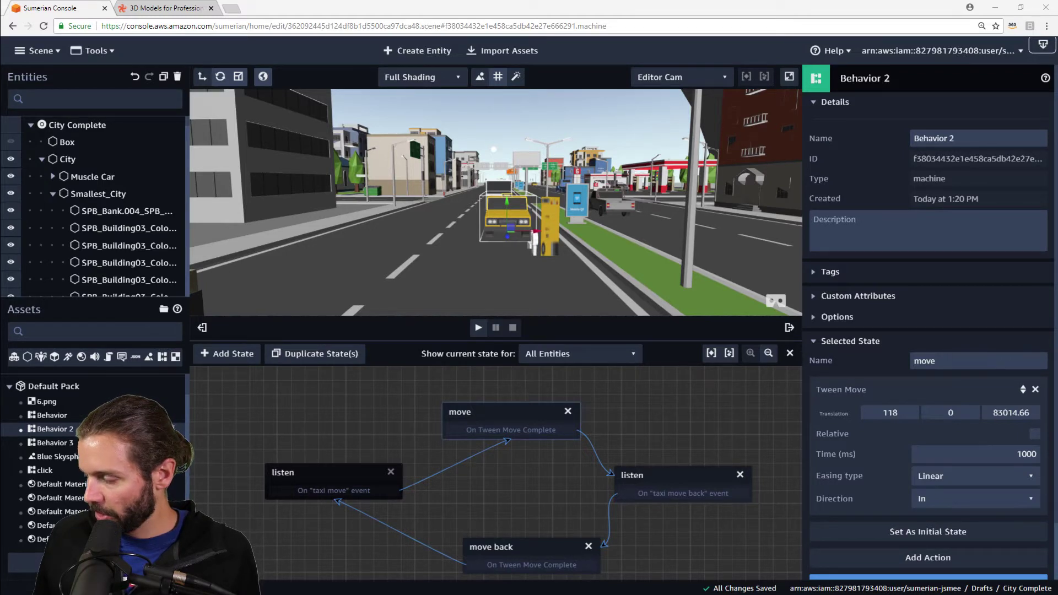
pyautogui.doubleClick(912, 410)
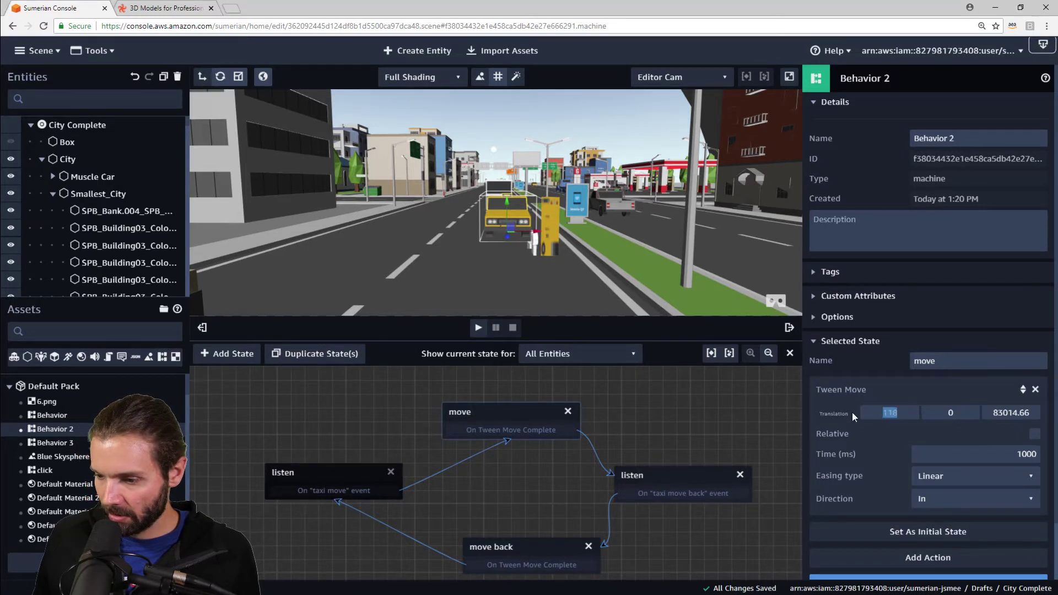
pyautogui.hotkey('ctrl', 'v')
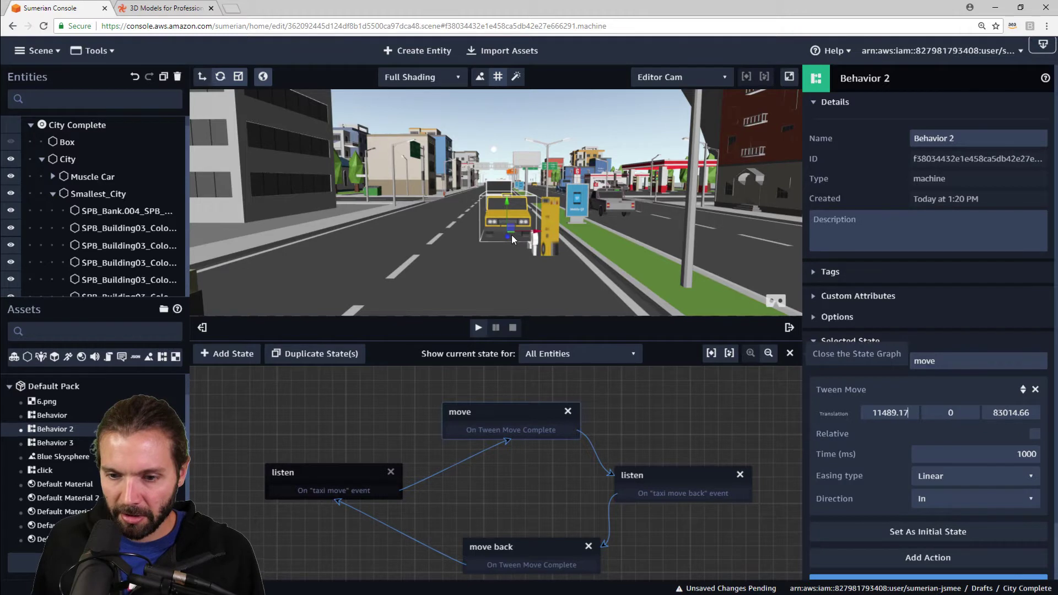
# Move the taxi back down the road to about X 10605, Z 79093, and test-play the scene with the state graph closed
pyautogui.moveTo(506, 207)
pyautogui.mouseDown()
pyautogui.moveTo(503, 193)
pyautogui.moveTo(528, 188)
pyautogui.moveTo(511, 190)
pyautogui.mouseUp()
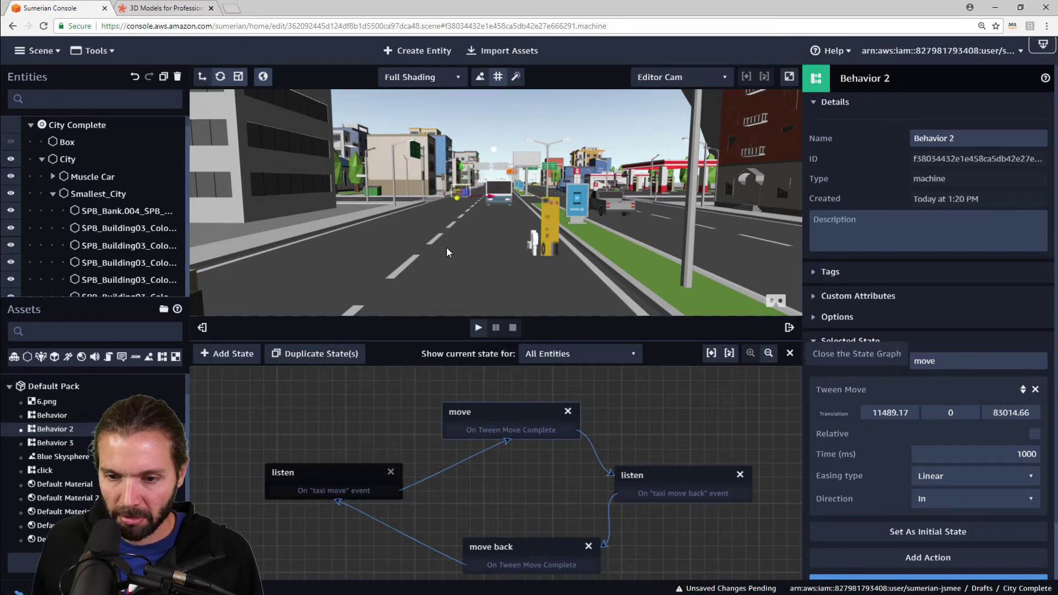
pyautogui.click(790, 354)
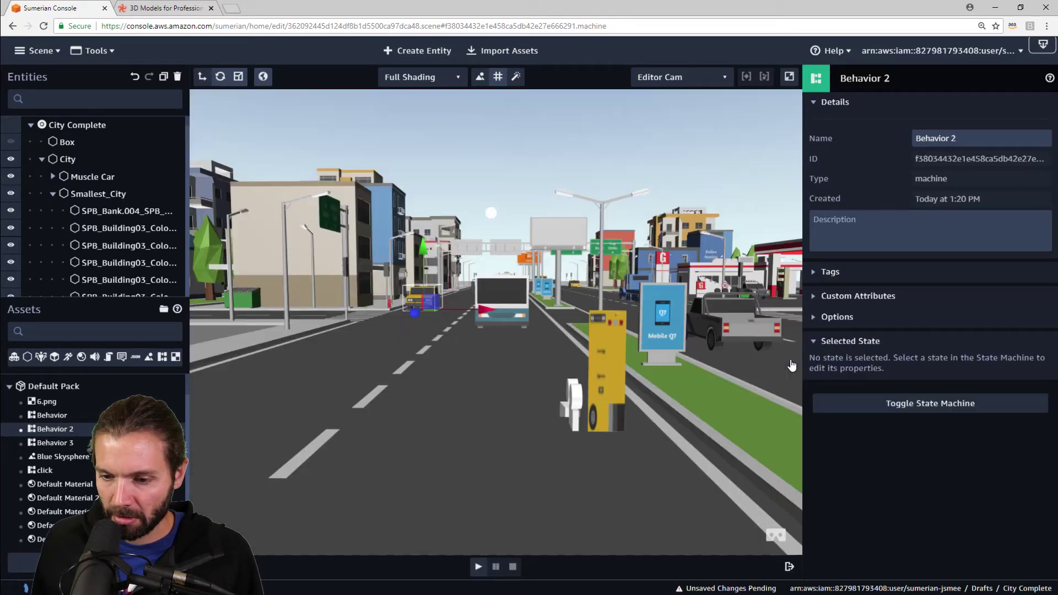
pyautogui.click(477, 568)
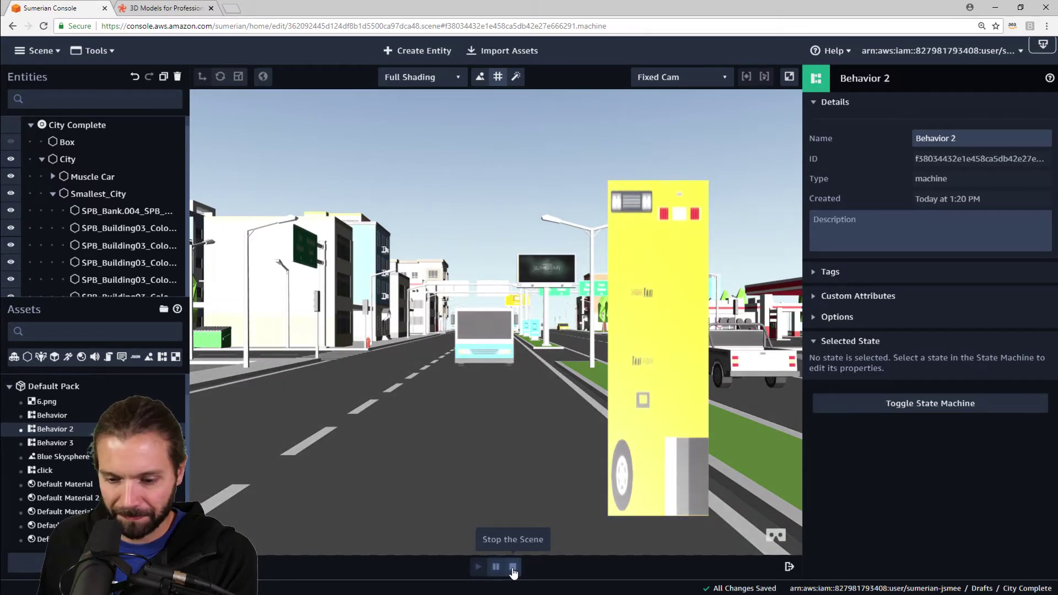
pyautogui.click(513, 568)
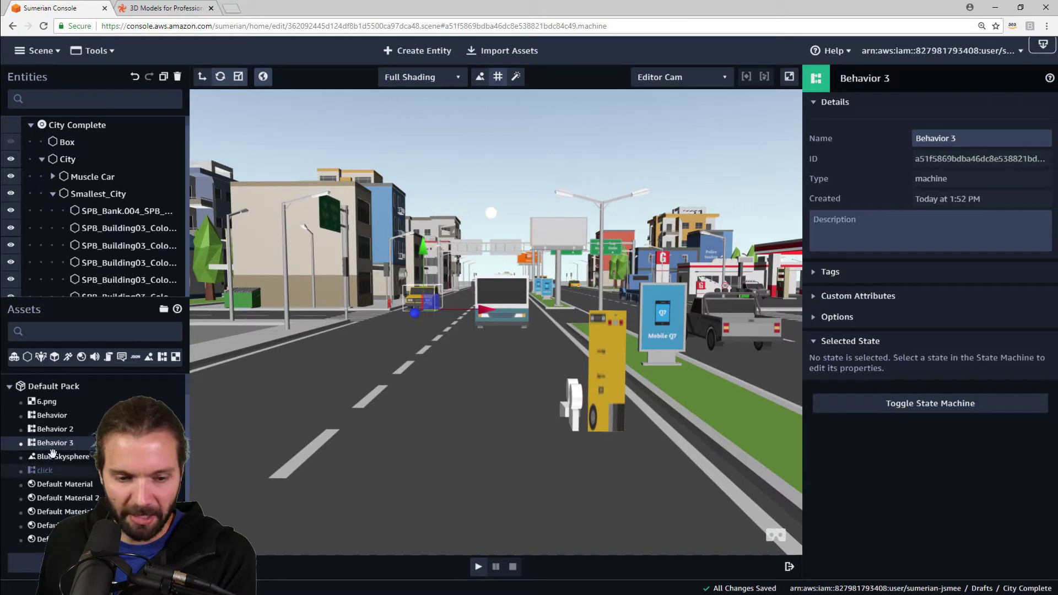
# Open Behavior 2's state graph and review the Tween Move settings of the move back state
pyautogui.click(59, 429)
pyautogui.click(900, 405)
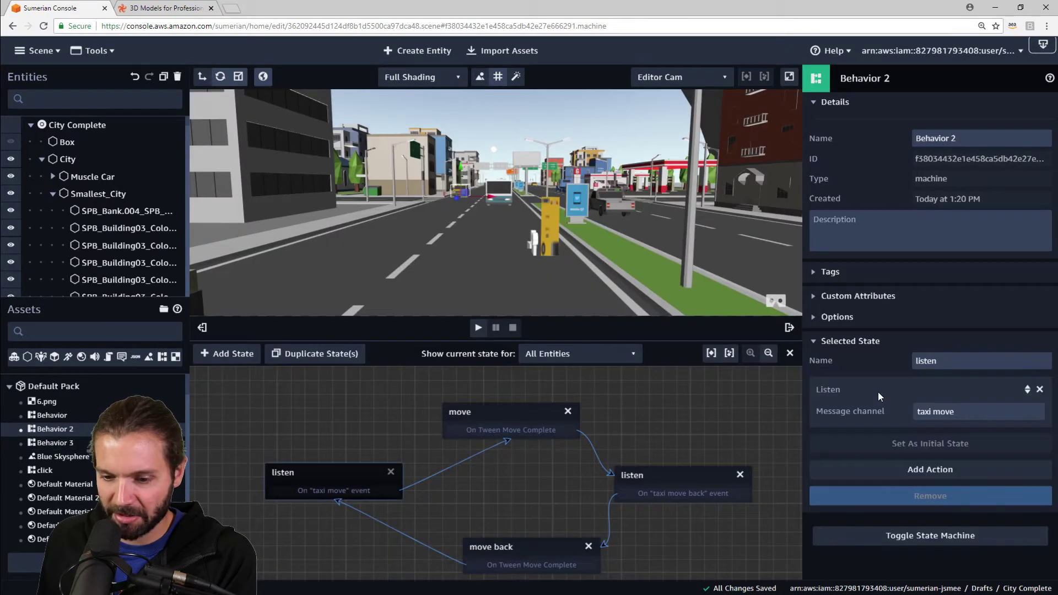
pyautogui.click(528, 544)
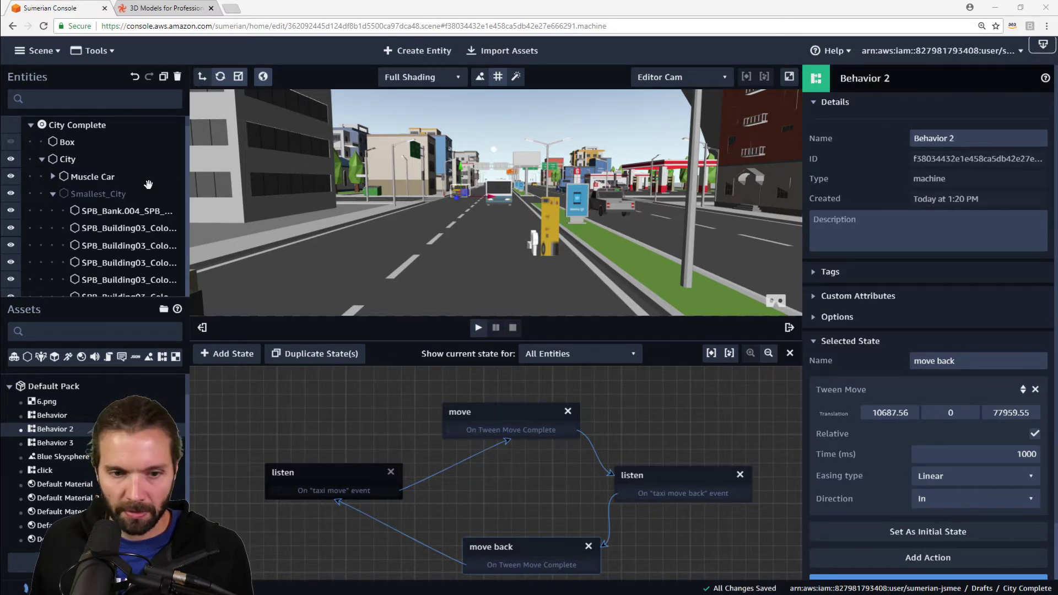
# Search the entities for "taxi", select SPW_Vehicle_Land_Static_Taxi.058, and check its X translation
pyautogui.moveTo(148, 183); pyautogui.dragTo(148, 185)
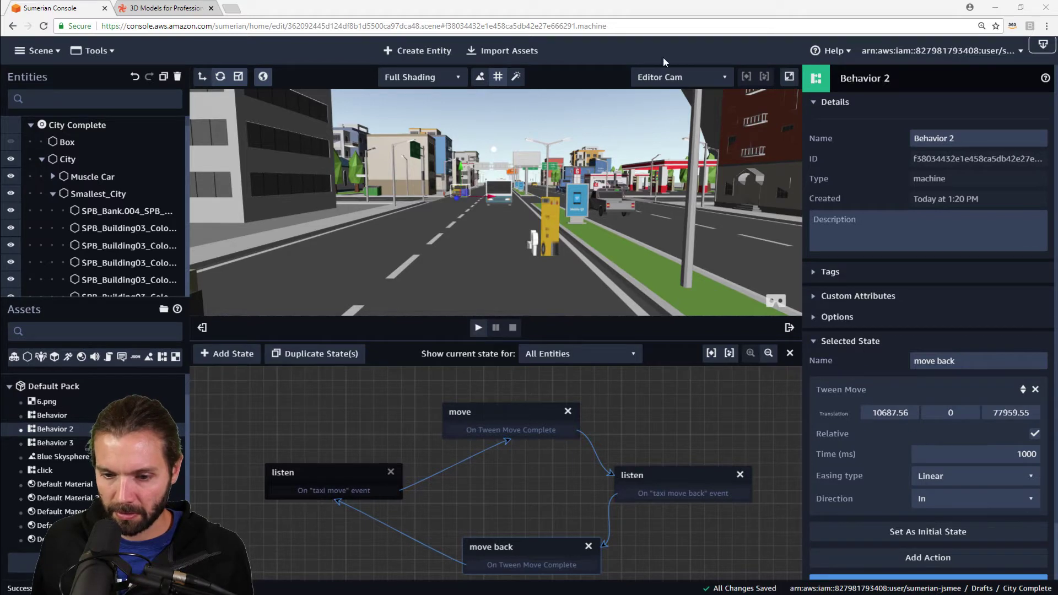
pyautogui.click(109, 106)
pyautogui.write('tx')
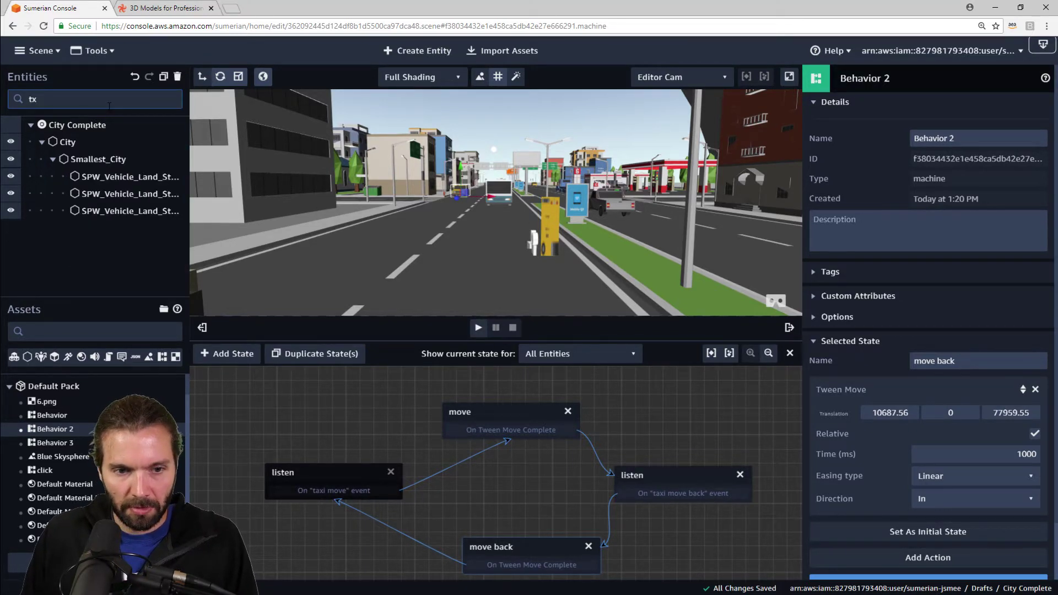
pyautogui.moveTo(138, 193); pyautogui.dragTo(139, 194)
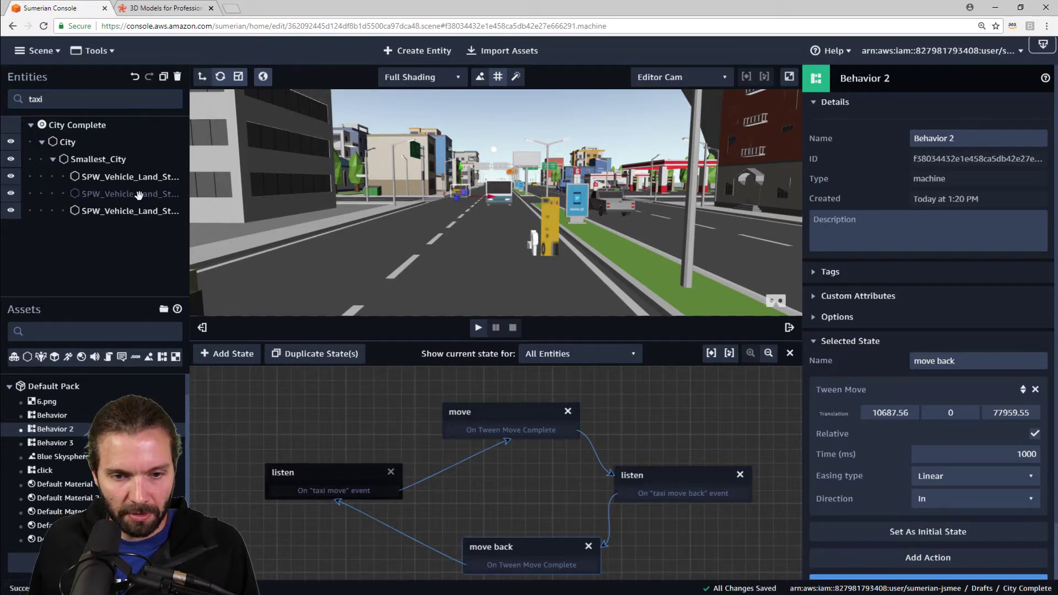
pyautogui.moveTo(794, 114); pyautogui.dragTo(891, 78)
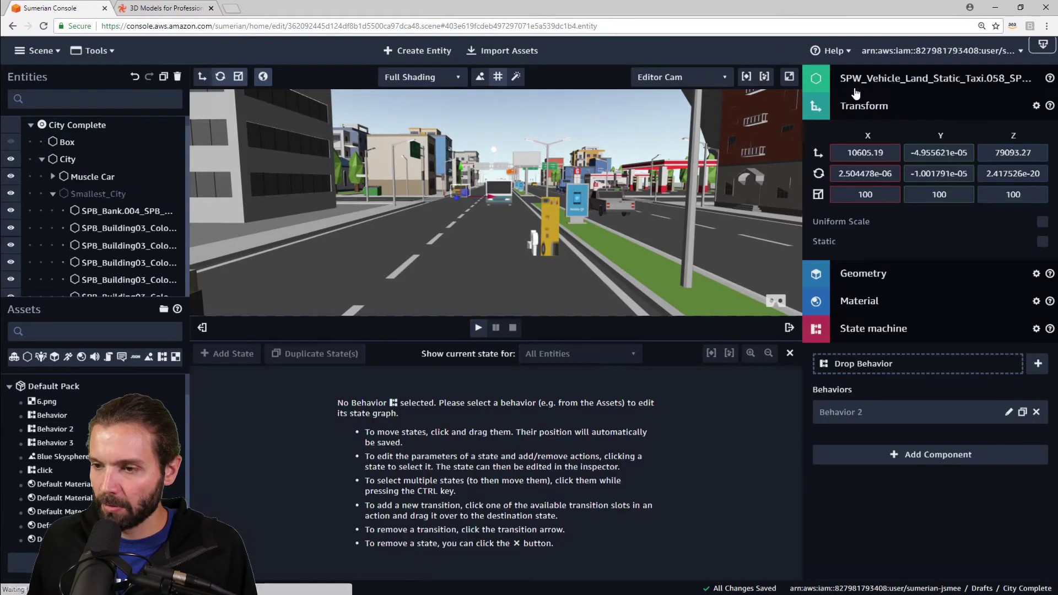
pyautogui.moveTo(890, 152); pyautogui.dragTo(842, 154)
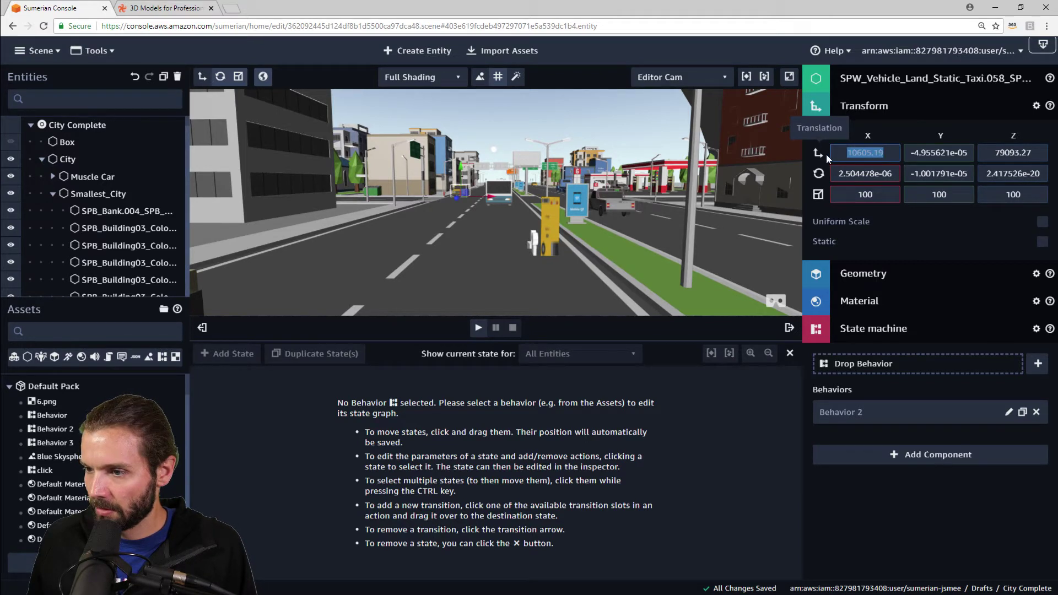
# Play the scene to test the taxi's movement, stop playback, and close the state graph
pyautogui.click(479, 328)
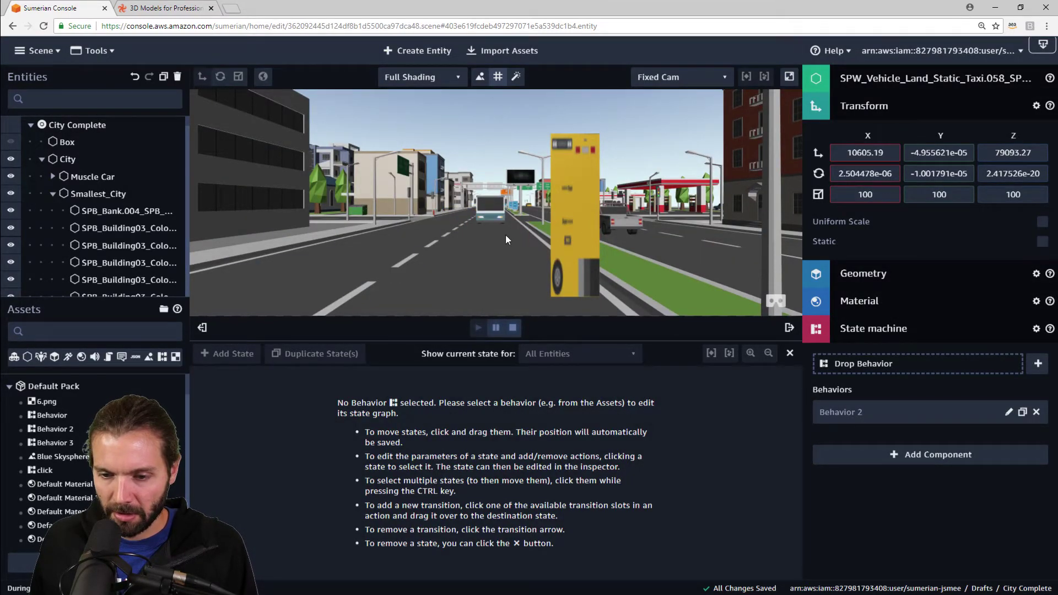
pyautogui.click(512, 328)
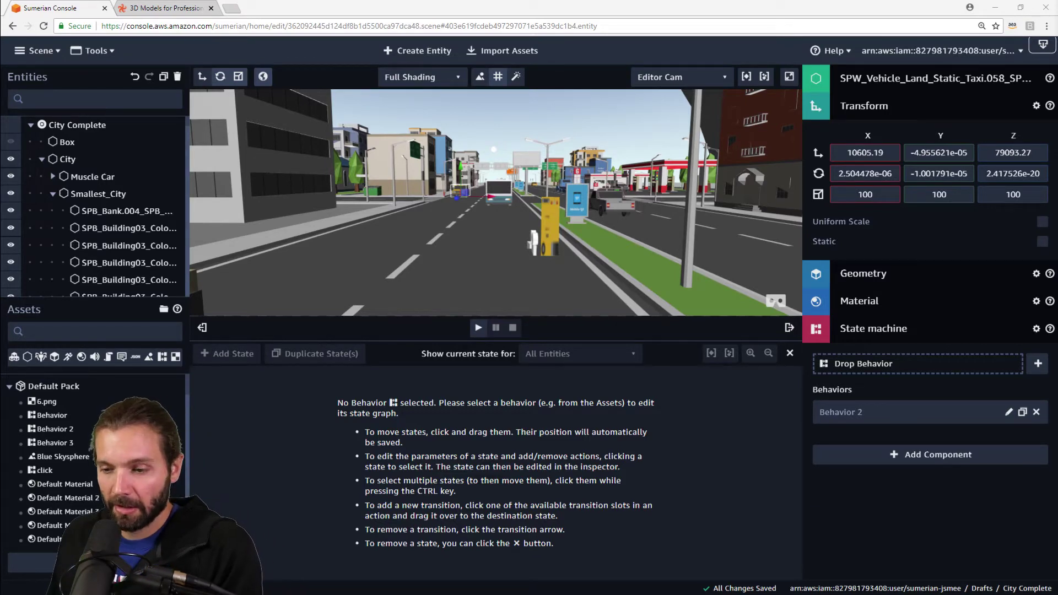
pyautogui.click(790, 354)
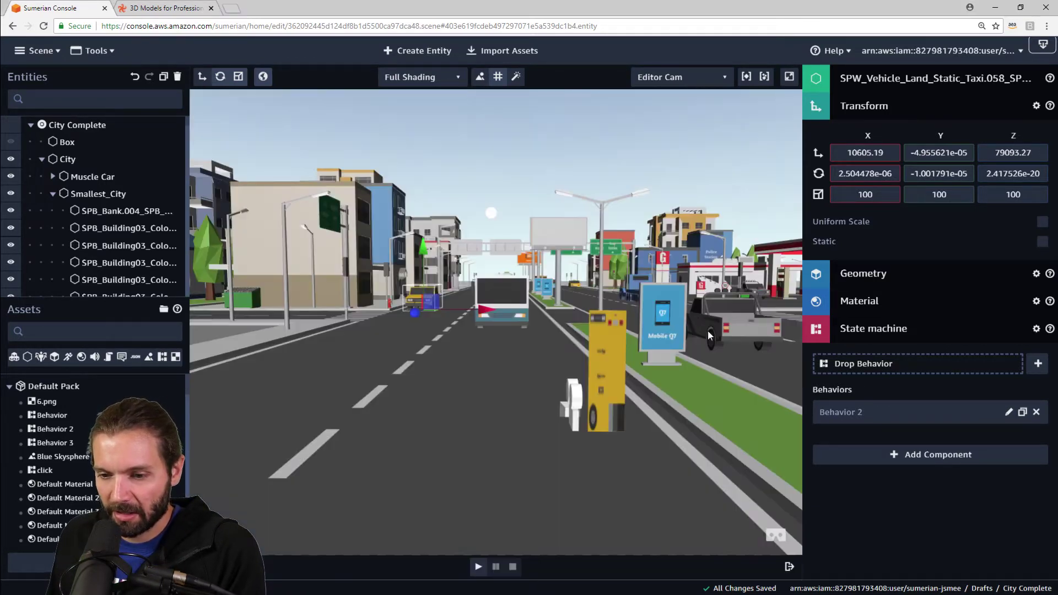
pyautogui.moveTo(686, 366); pyautogui.dragTo(633, 372)
pyautogui.scroll(-5, 650, 371)
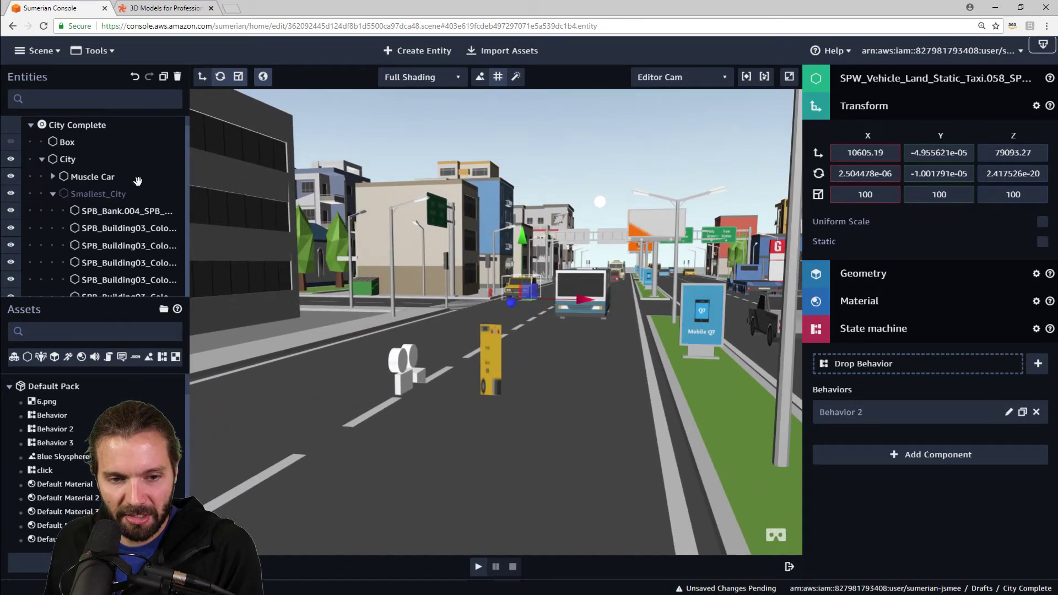
pyautogui.moveTo(138, 178); pyautogui.dragTo(138, 181)
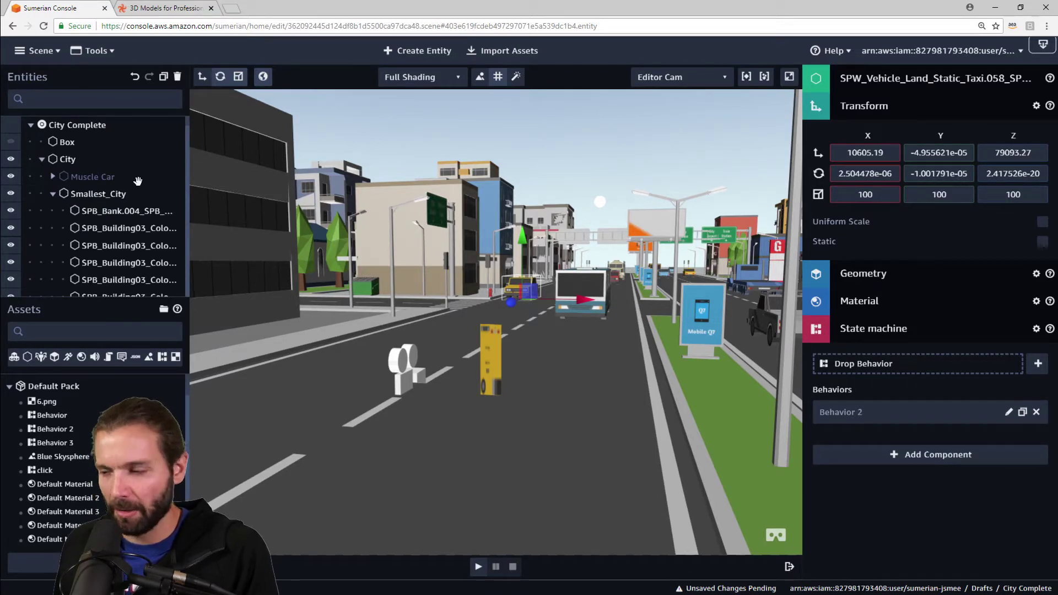
pyautogui.moveTo(138, 181); pyautogui.dragTo(246, 109)
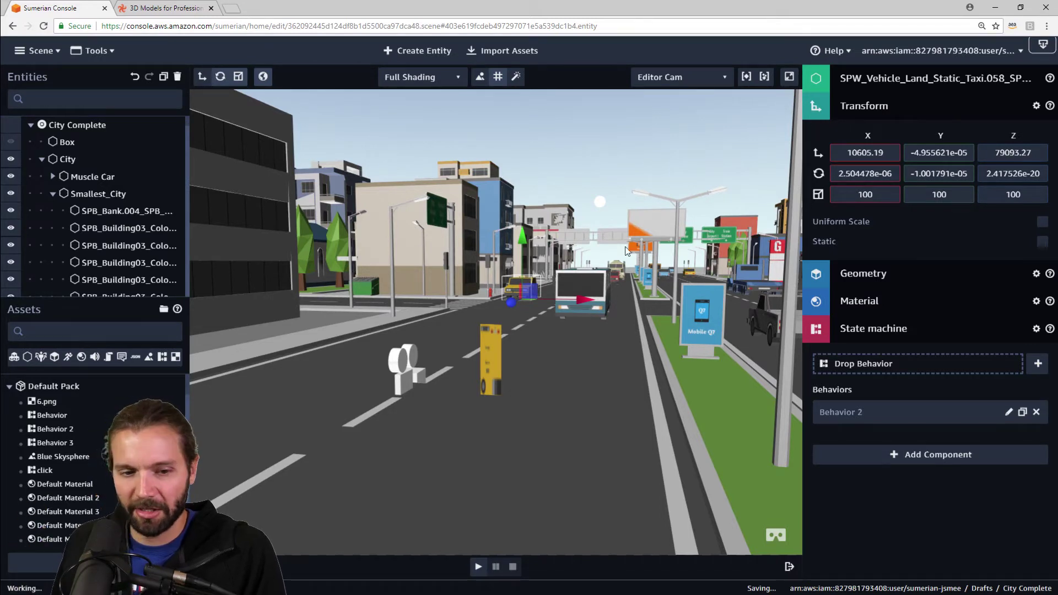
# Collapse Smallest_City and compare the transforms of City, Muscle Car and Smallest_City with the whole city framed
pyautogui.click(53, 194)
pyautogui.click(69, 160)
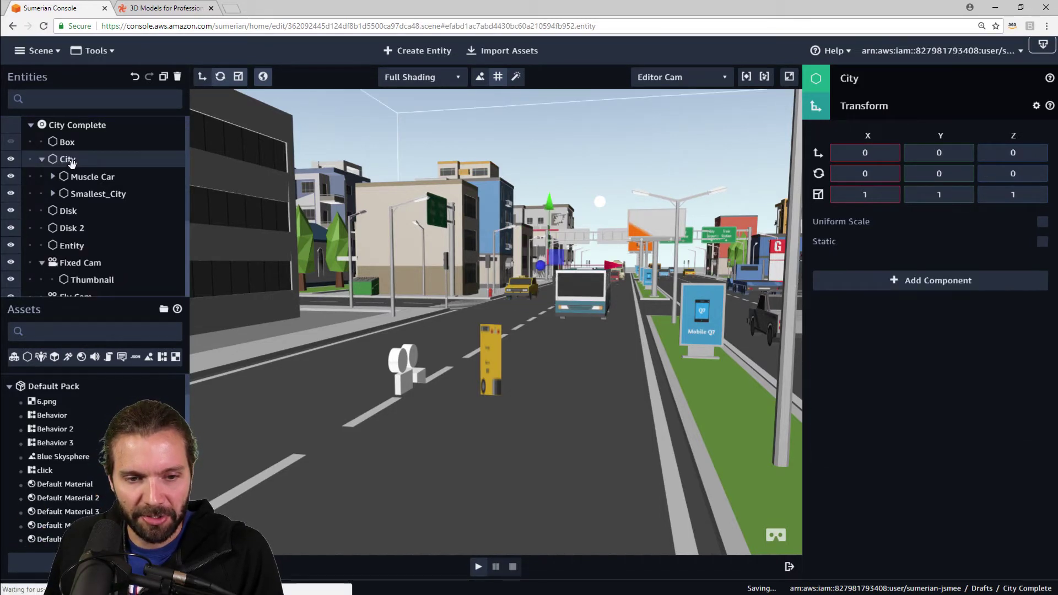
pyautogui.press('f')
pyautogui.moveTo(717, 339); pyautogui.dragTo(661, 389, button='right')
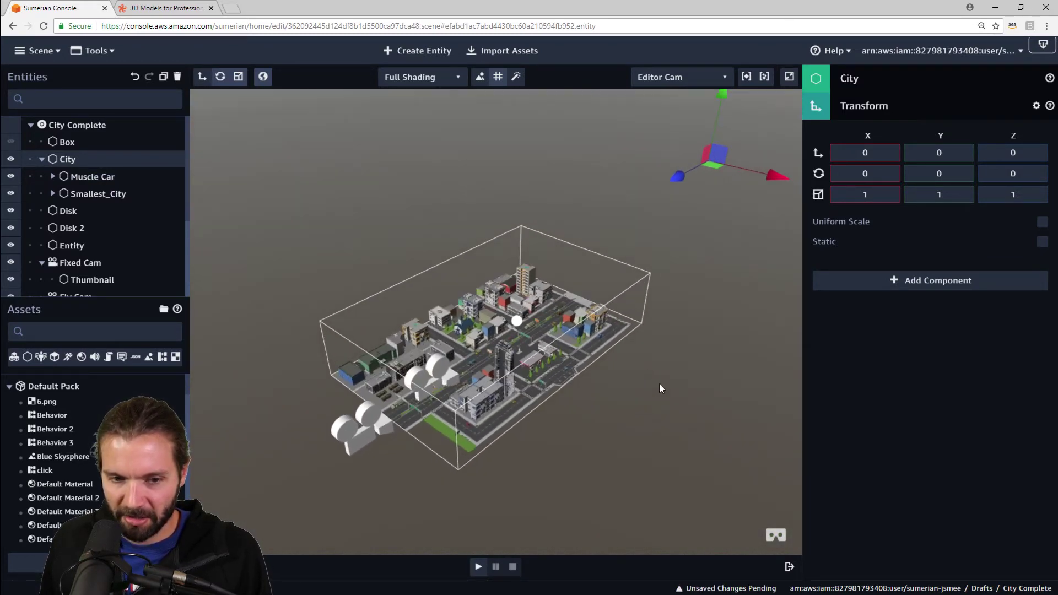
pyautogui.click(107, 177)
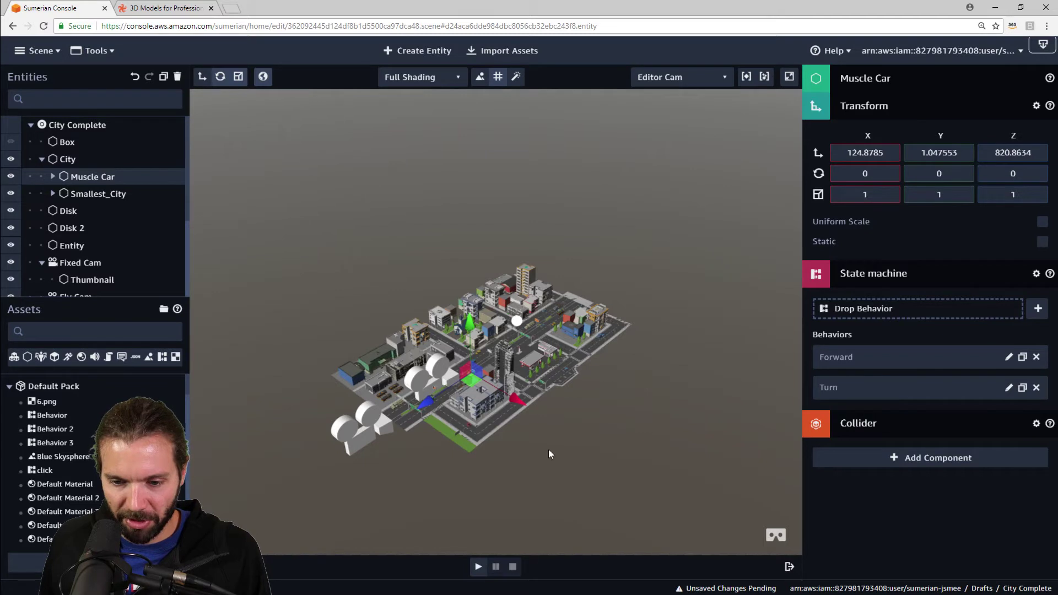
pyautogui.click(88, 194)
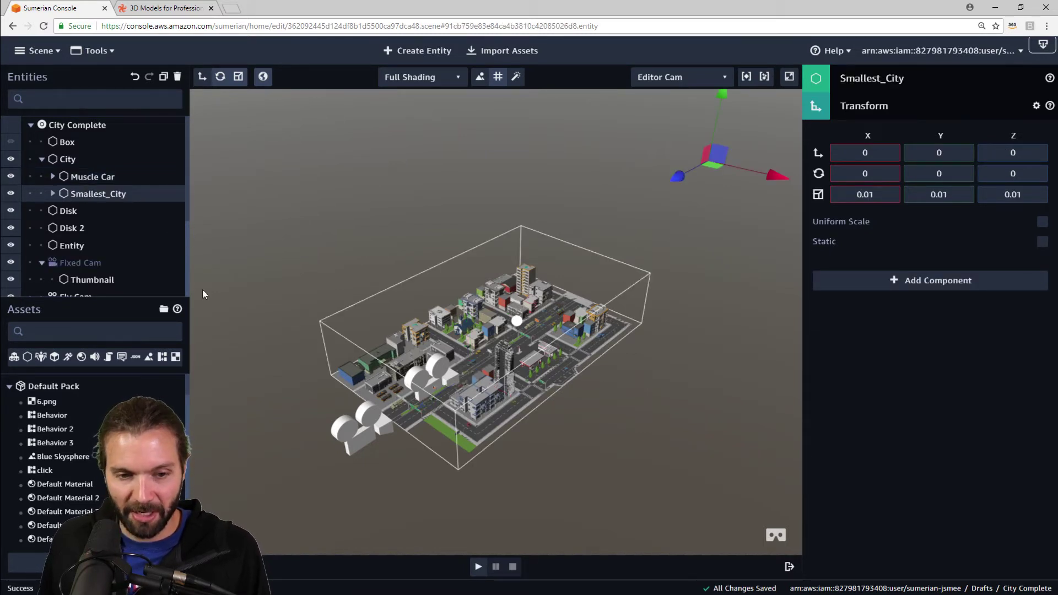
# Expand Smallest_City and examine the city's streets, vehicles and billboards up close in the scene view
pyautogui.click(52, 193)
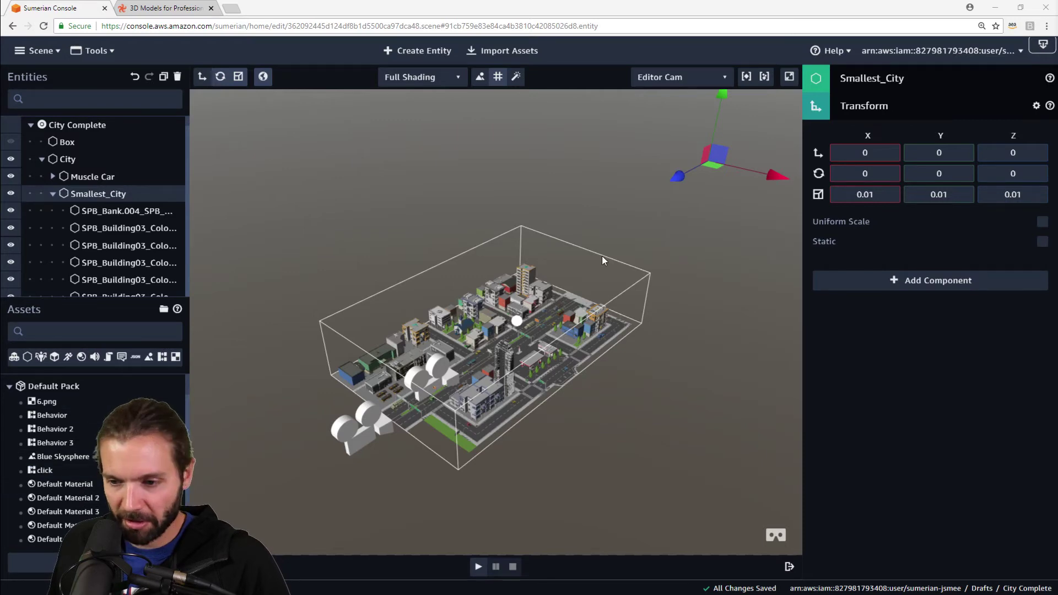
pyautogui.scroll(10, 544, 418)
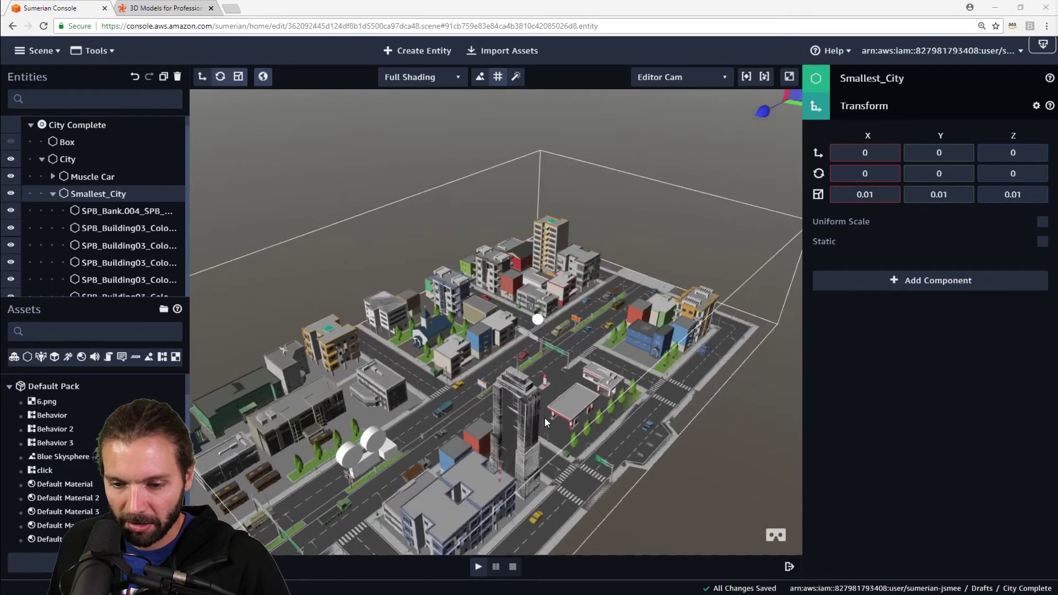
pyautogui.scroll(5, 544, 418)
pyautogui.moveTo(545, 417); pyautogui.dragTo(579, 399)
pyautogui.scroll(4, 557, 454)
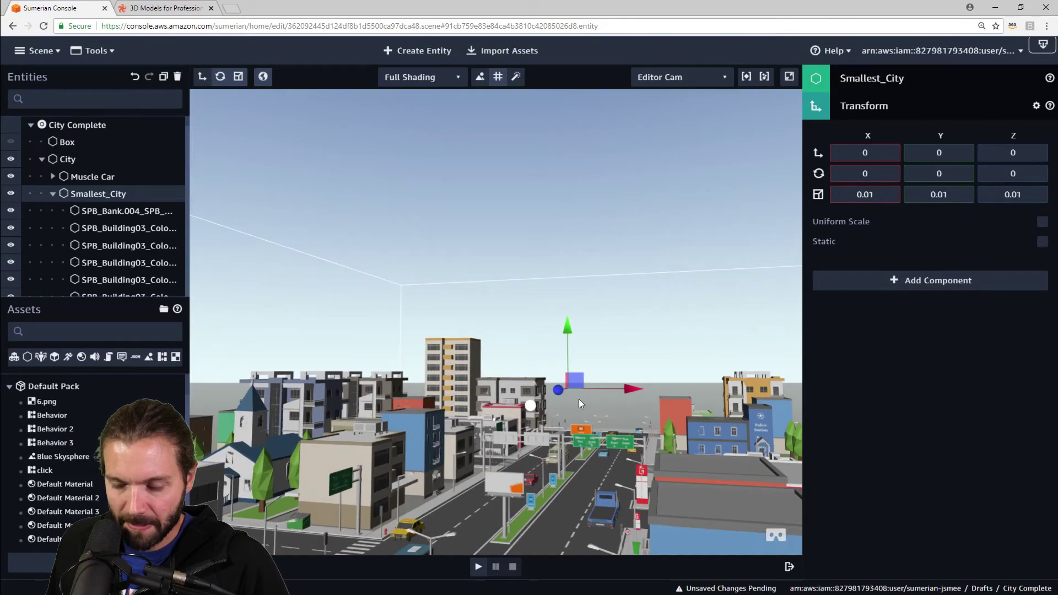
pyautogui.scroll(5, 637, 339)
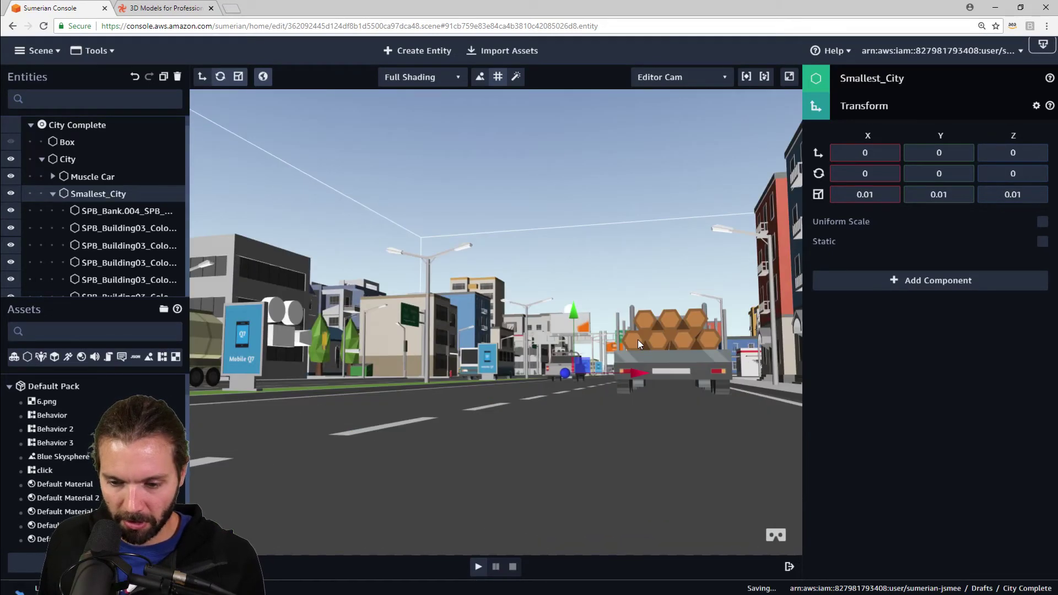
pyautogui.scroll(-2, 643, 364)
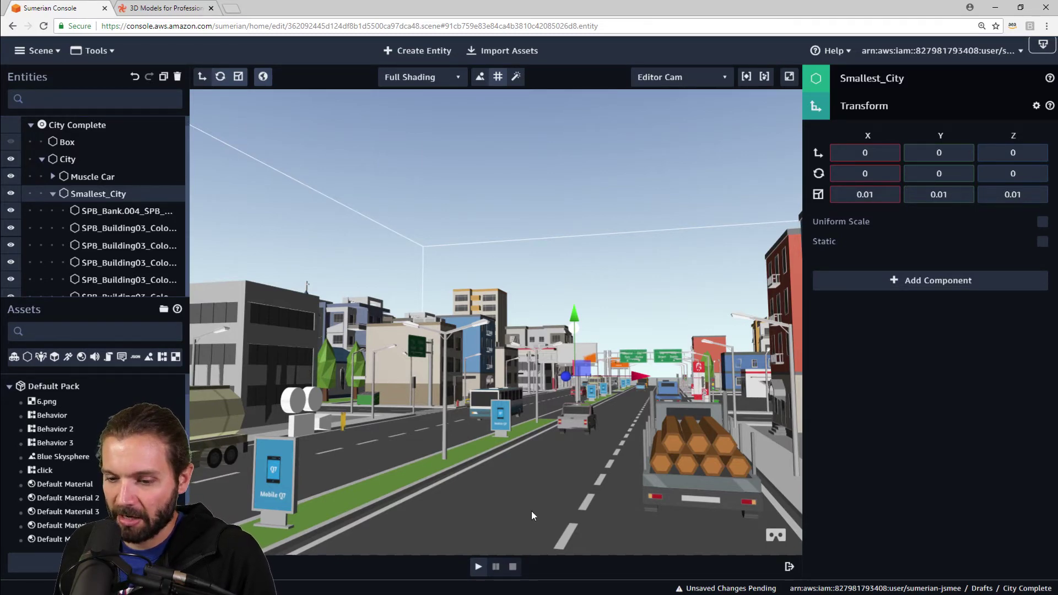
pyautogui.scroll(5, 531, 511)
pyautogui.scroll(3, 552, 517)
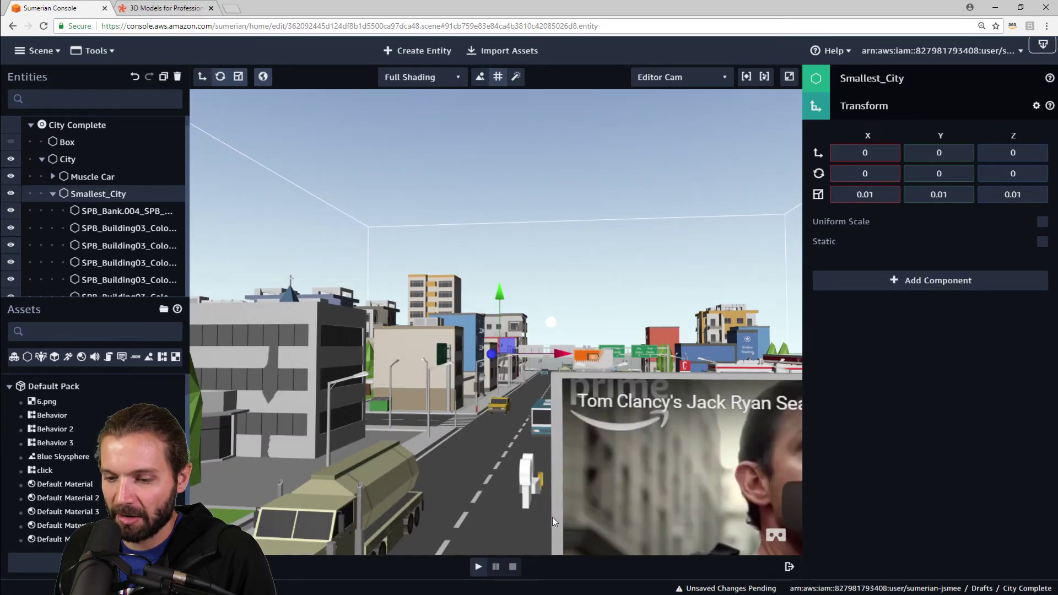
pyautogui.scroll(3, 546, 516)
pyautogui.scroll(2, 541, 512)
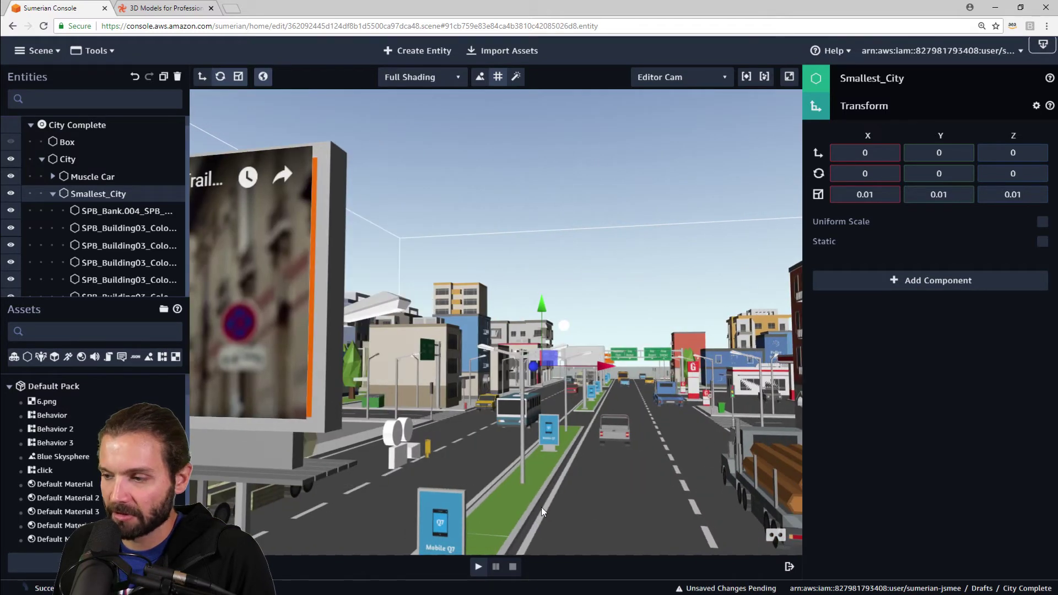